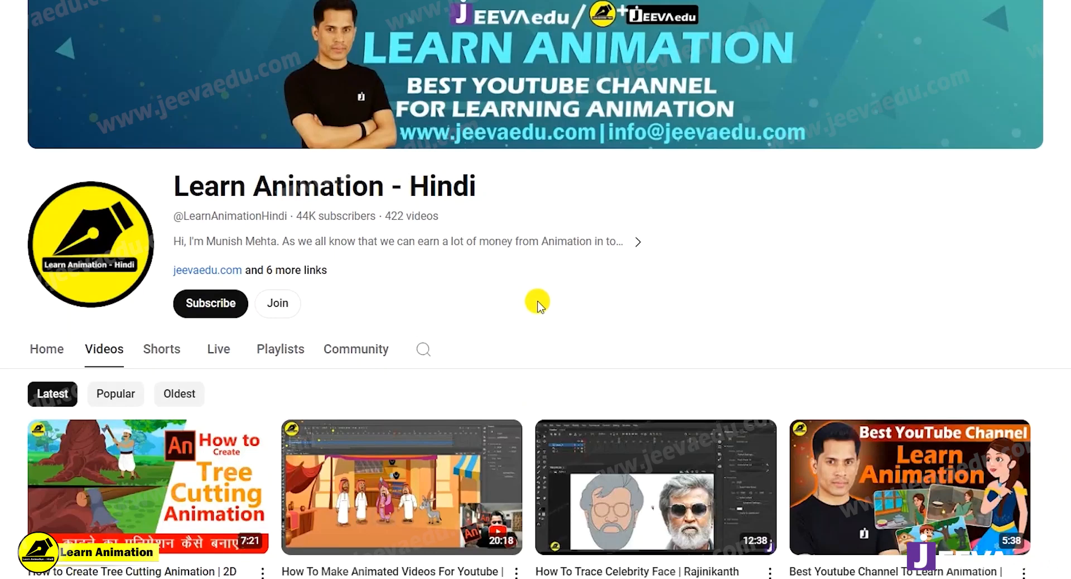
Step: Subscribe to the Learn Animation - Hindi channel
click(206, 303)
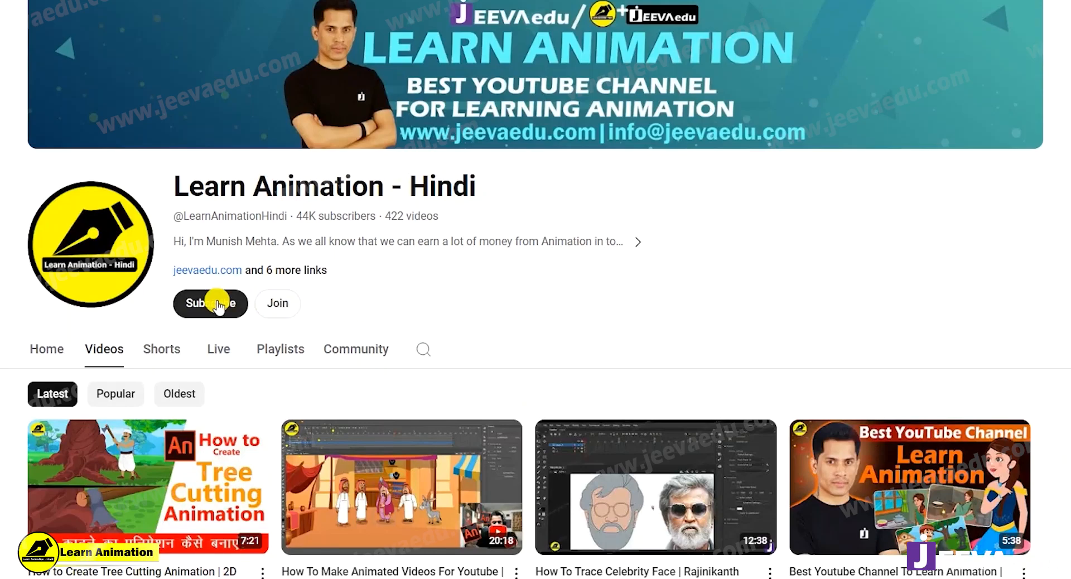
click(218, 304)
click(239, 337)
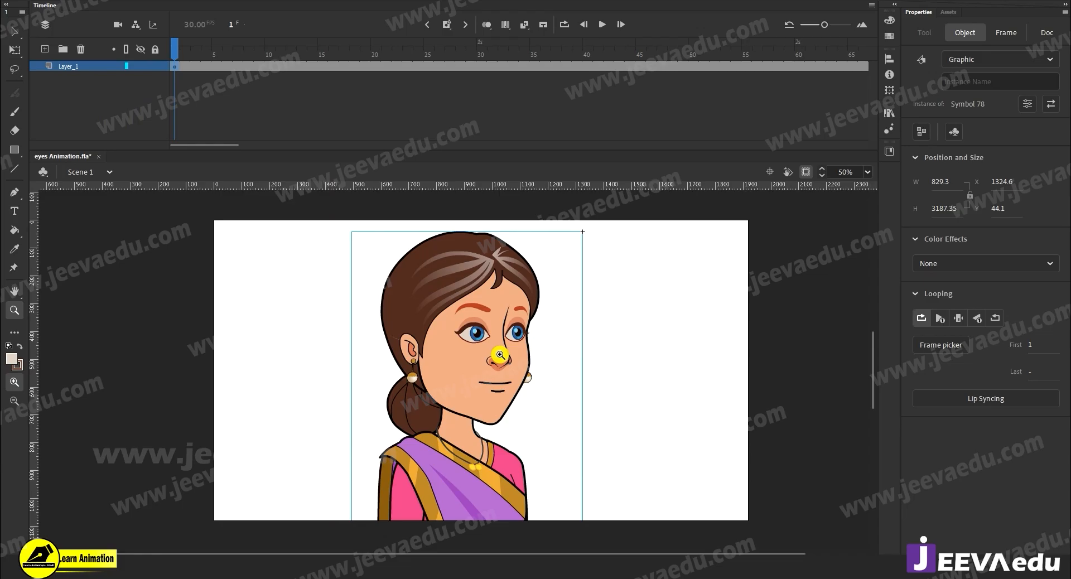
Step: Examine the woman character's face and eyes up close on the stage
click(486, 344)
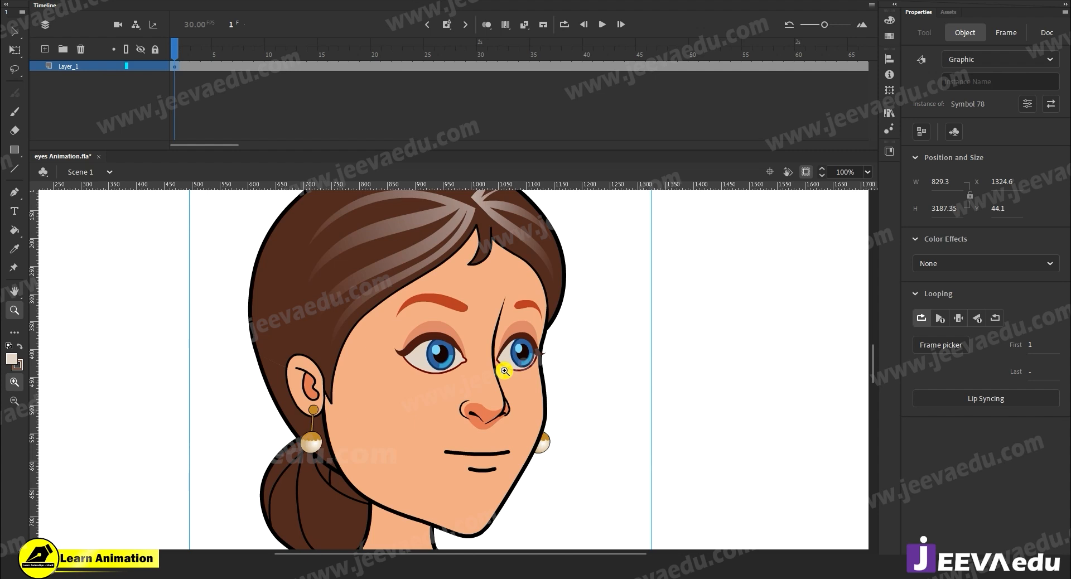
click(485, 359)
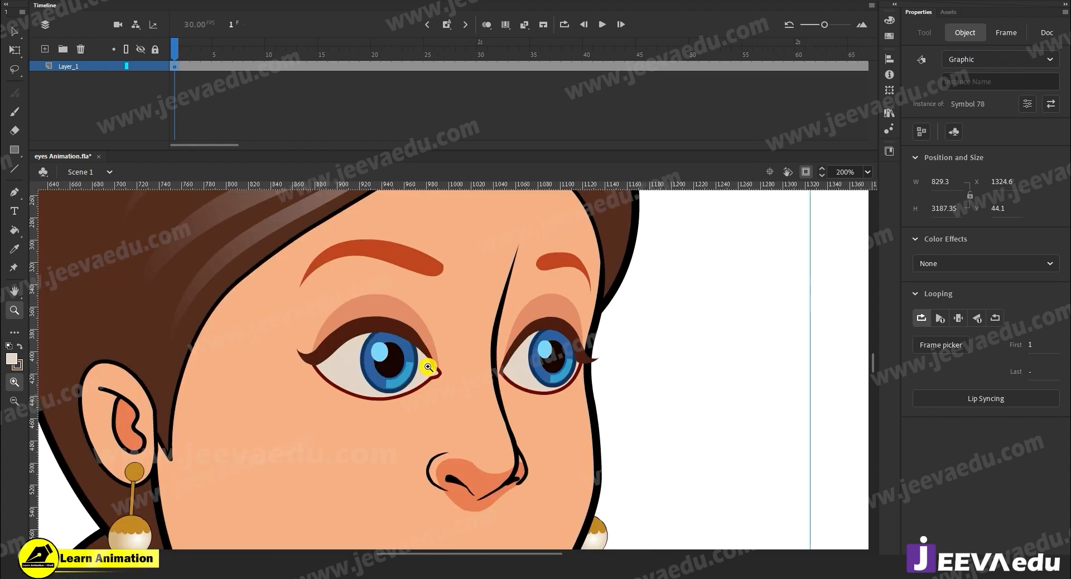
alt+click(516, 407)
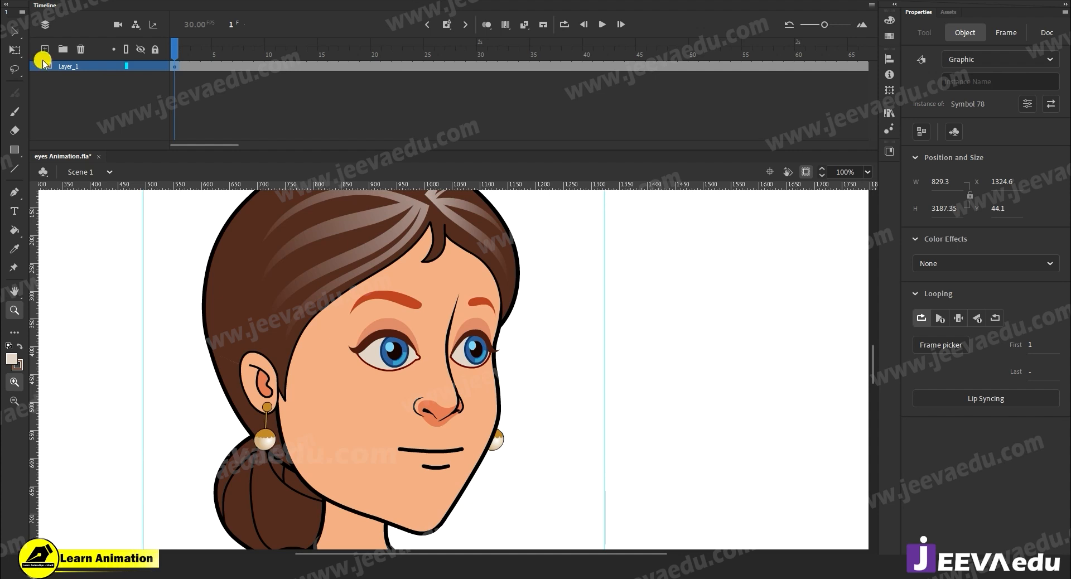
click(14, 32)
click(402, 367)
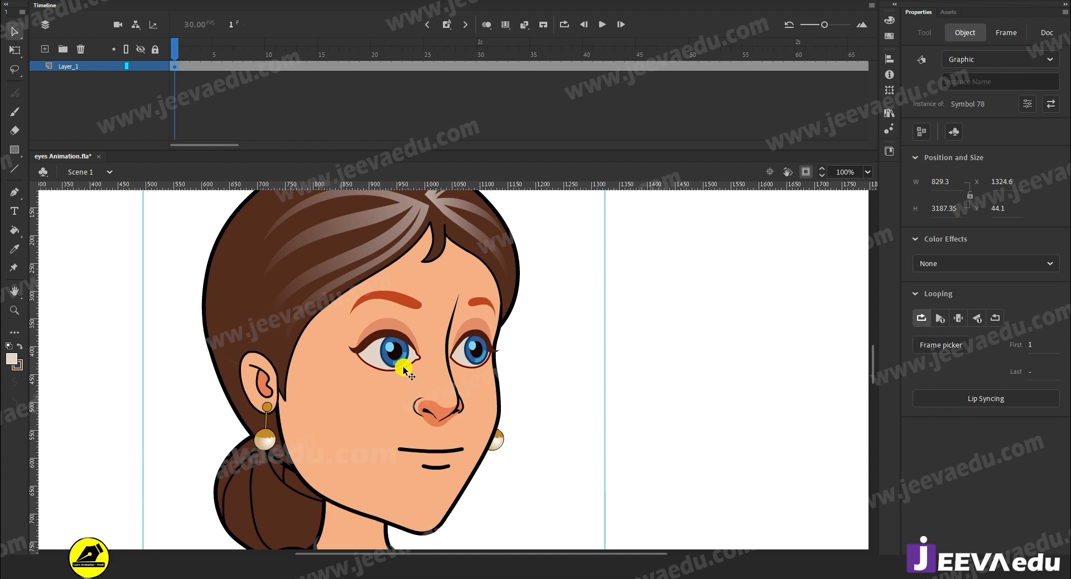
Step: Reveal the artwork outside the stage to view more of the character's body, and clip it to the stage again
key(z)
alt+click(422, 445)
alt+click(422, 445)
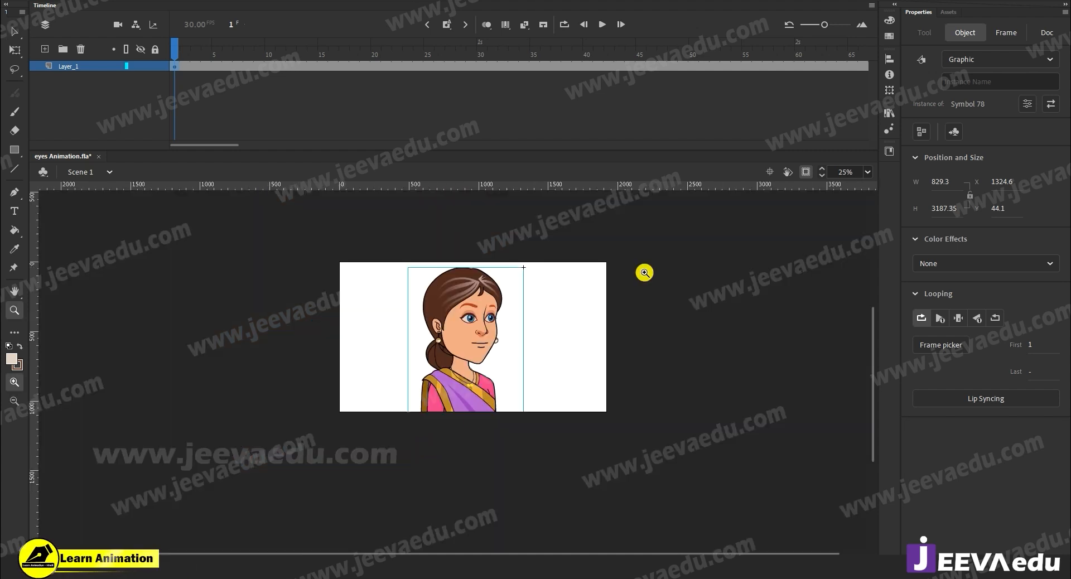
click(809, 172)
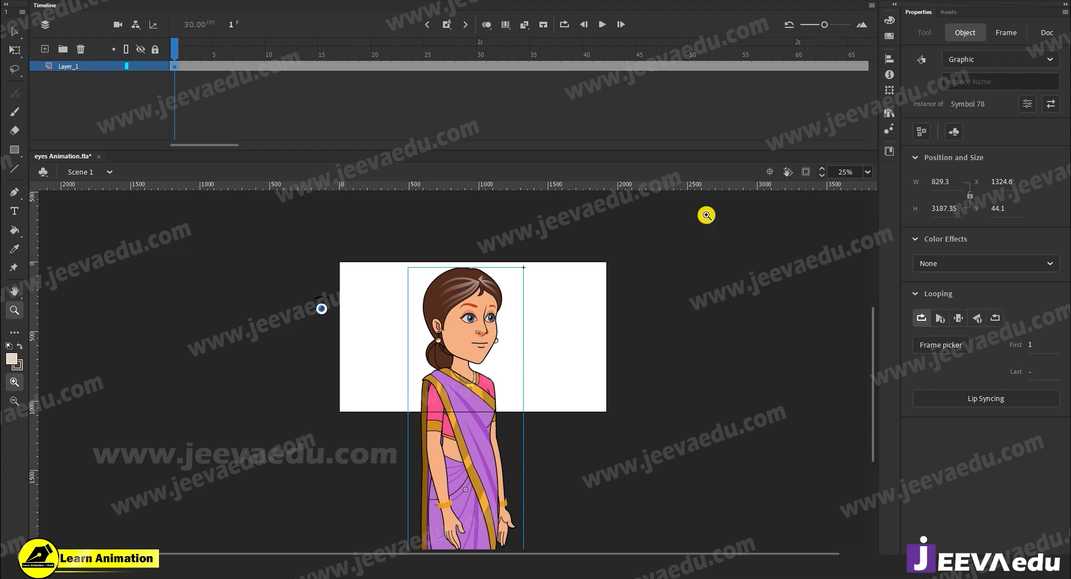
click(808, 174)
click(492, 344)
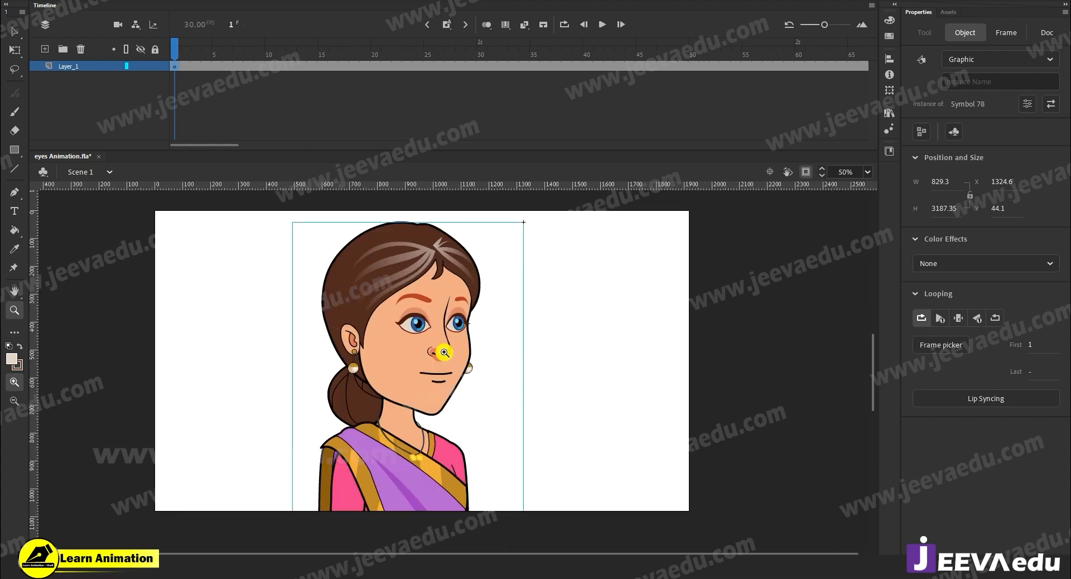
click(441, 350)
drag(465, 410, 515, 439)
alt+click(483, 422)
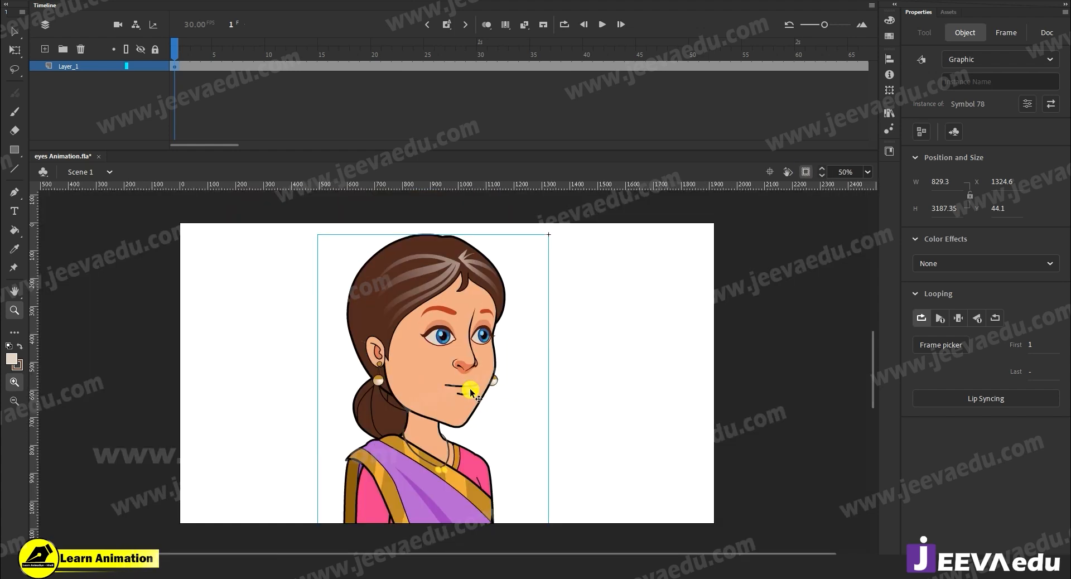
Step: Enter the character symbol and its nested head symbol, Symbol 79, to edit the head in place
key(v)
double_click(449, 348)
double_click(449, 349)
key(z)
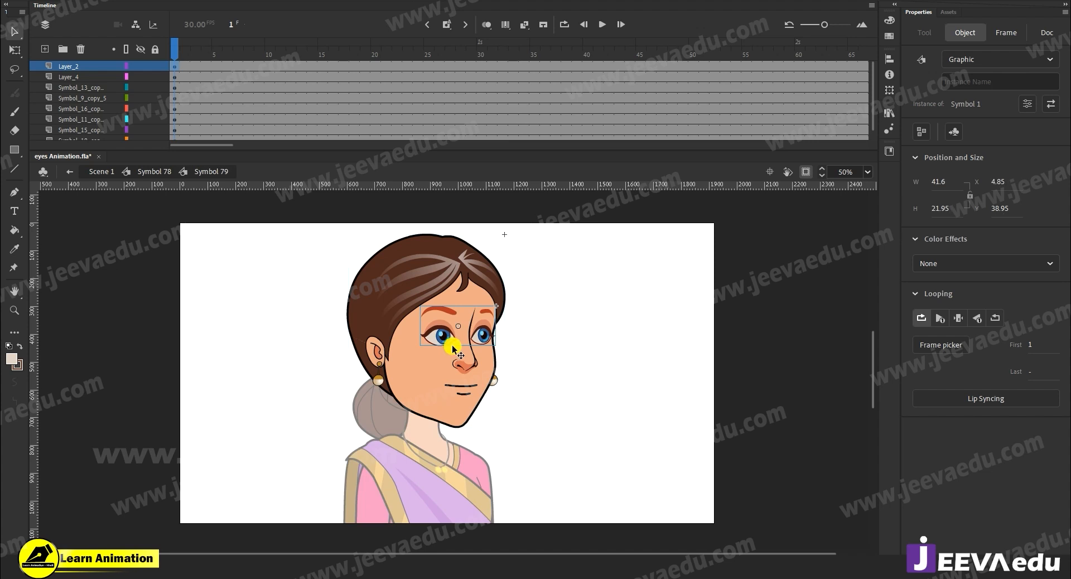
click(450, 365)
alt+click(522, 384)
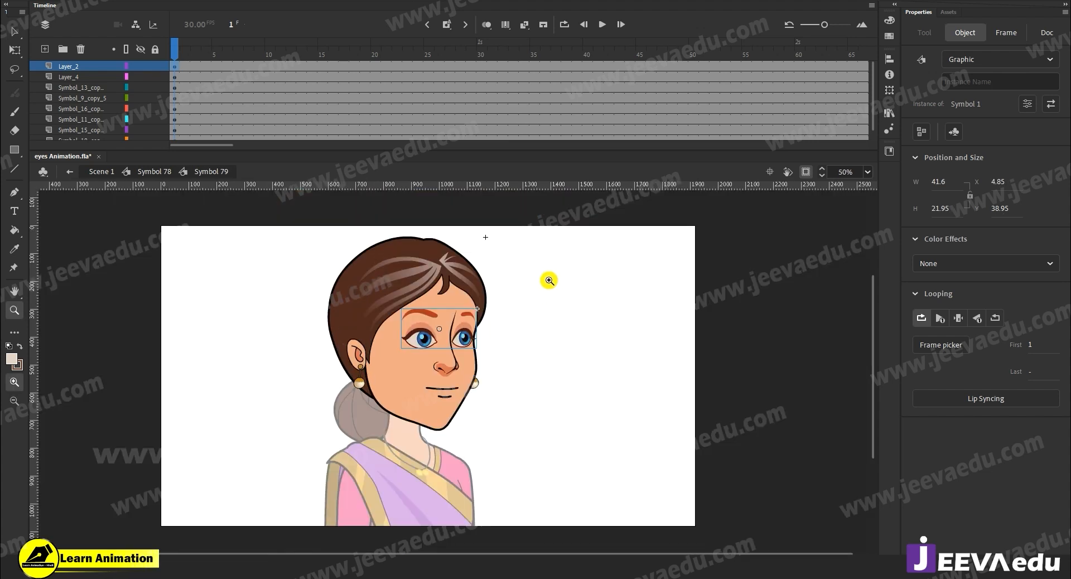
Step: Select all parts of the head to see its separate pieces, and clear the selection
key(v)
drag(539, 240, 336, 441)
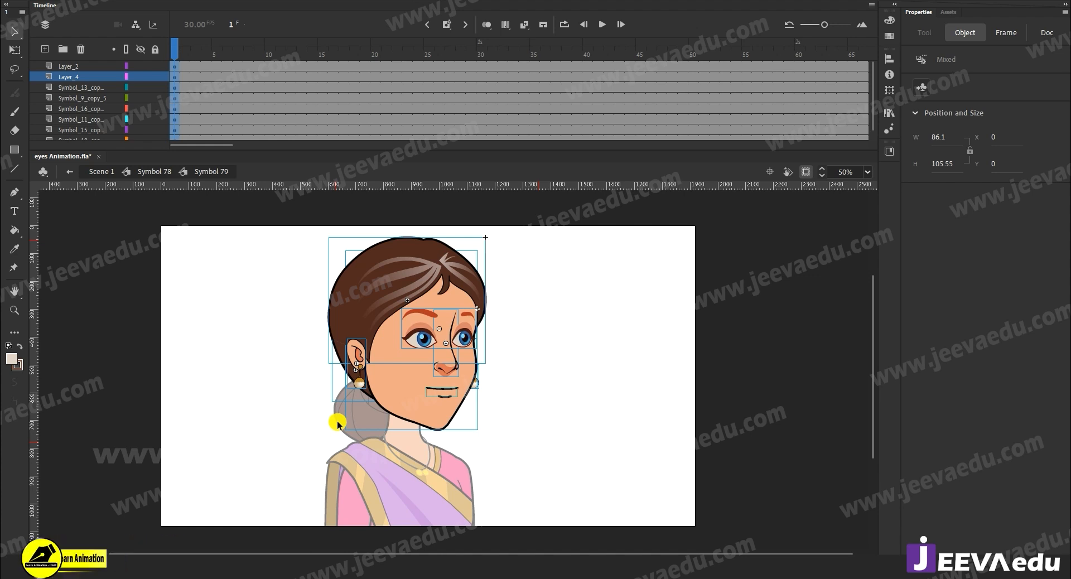
click(480, 414)
key(z)
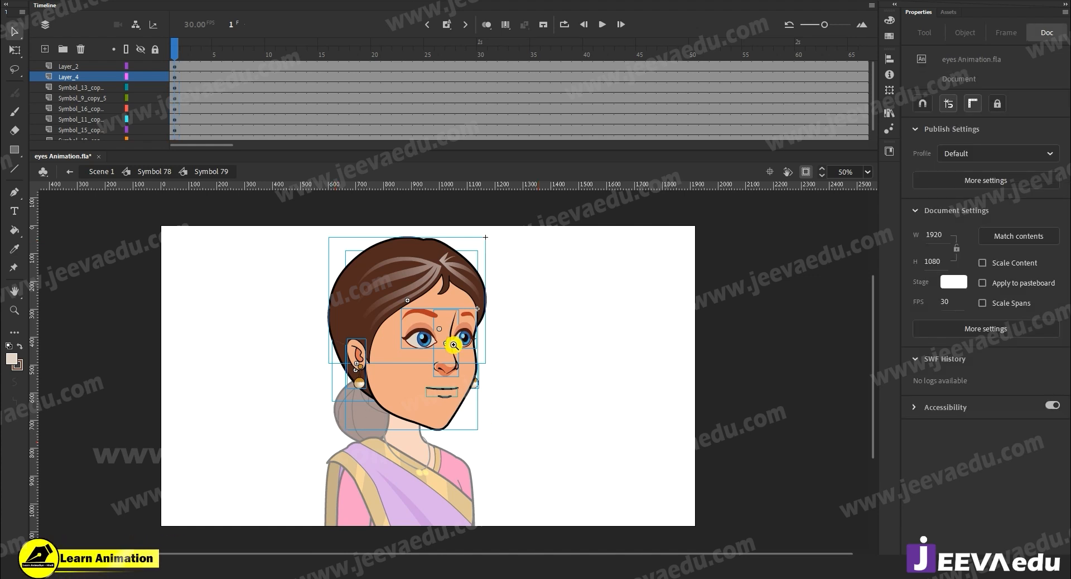
Step: Move the eyes and eyebrows symbol off the face and return it to its original place
click(446, 336)
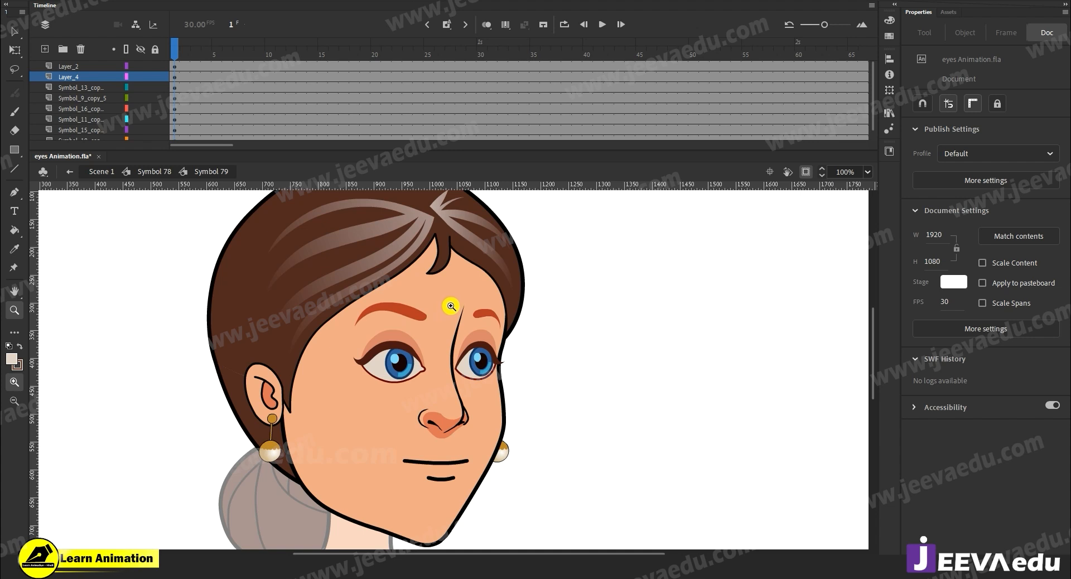
key(v)
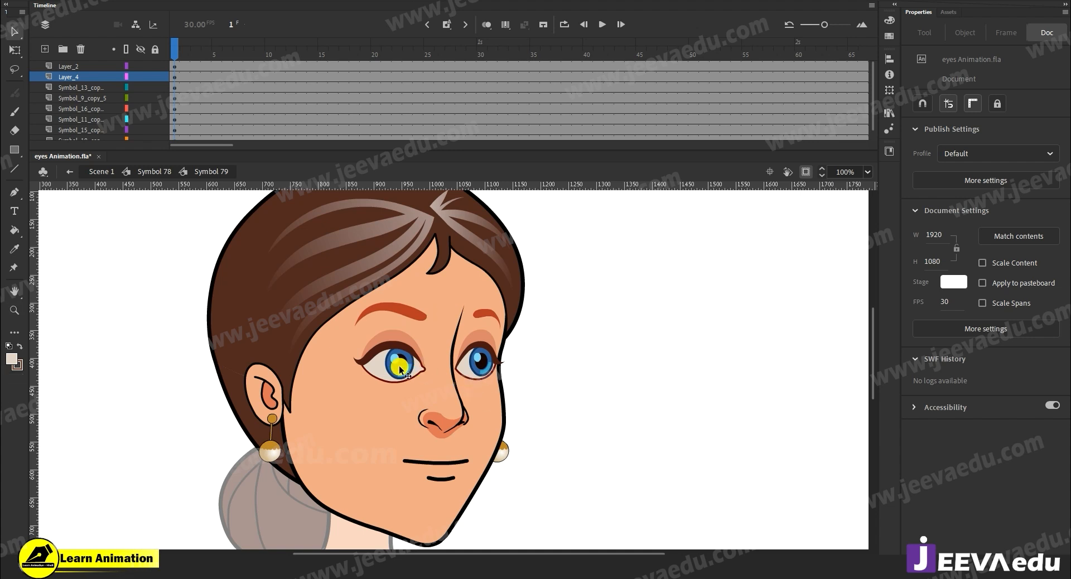
click(400, 368)
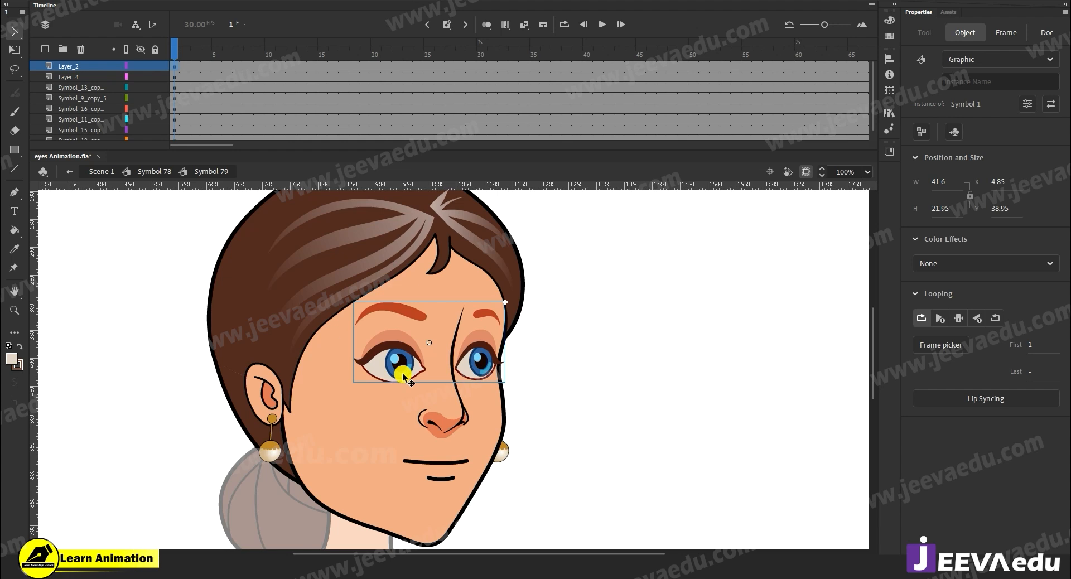
drag(399, 355, 671, 327)
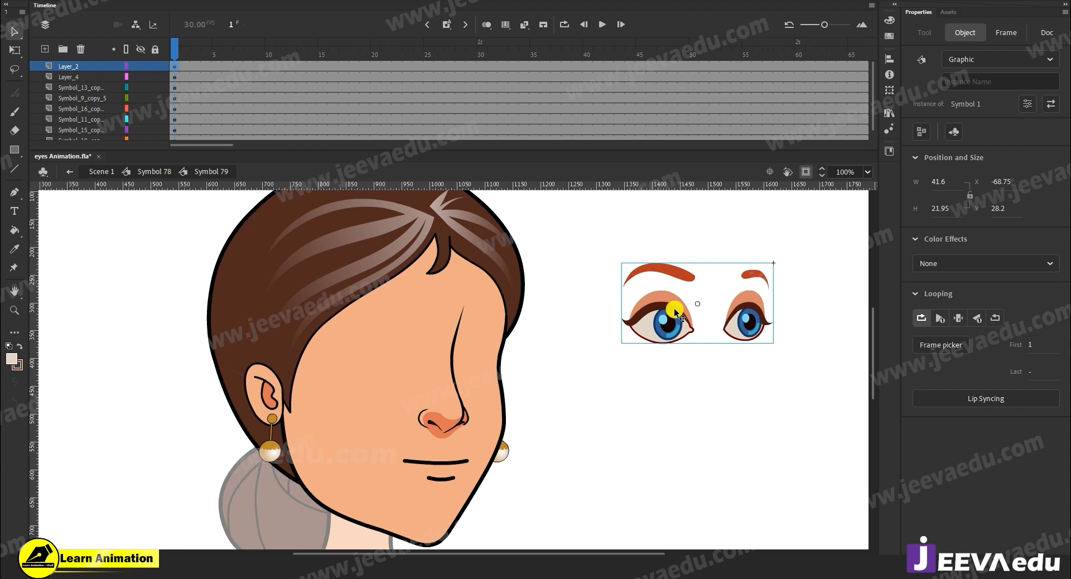
drag(691, 325, 473, 400)
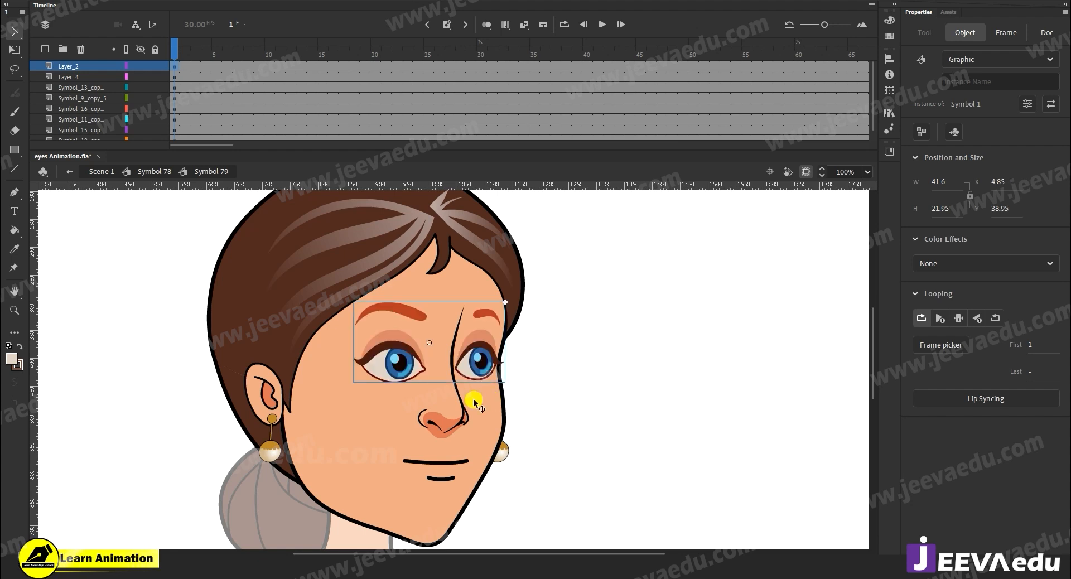
Step: Open the eyes symbol, Symbol 1, for in-place editing and select all its parts to inspect the separate pieces
double_click(408, 365)
drag(630, 260, 296, 412)
key(ctrl+space)
click(449, 350)
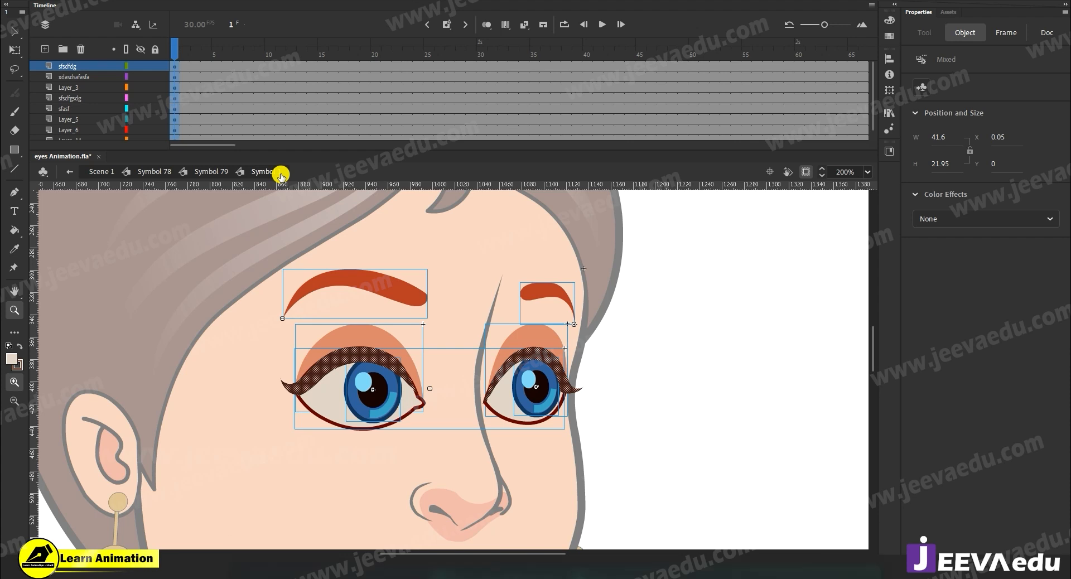
key(v)
click(611, 441)
drag(254, 247, 637, 430)
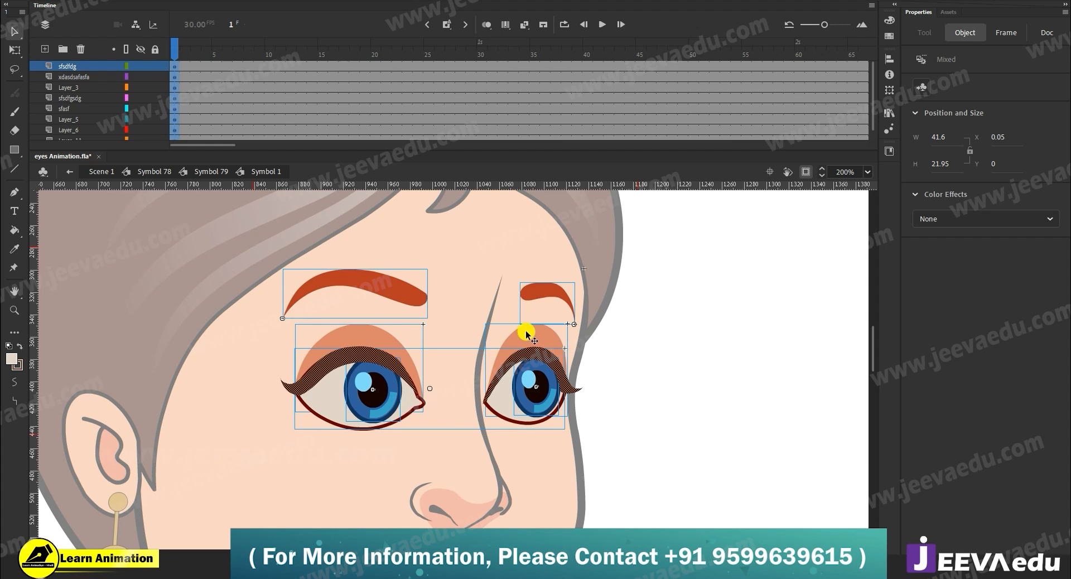
click(631, 471)
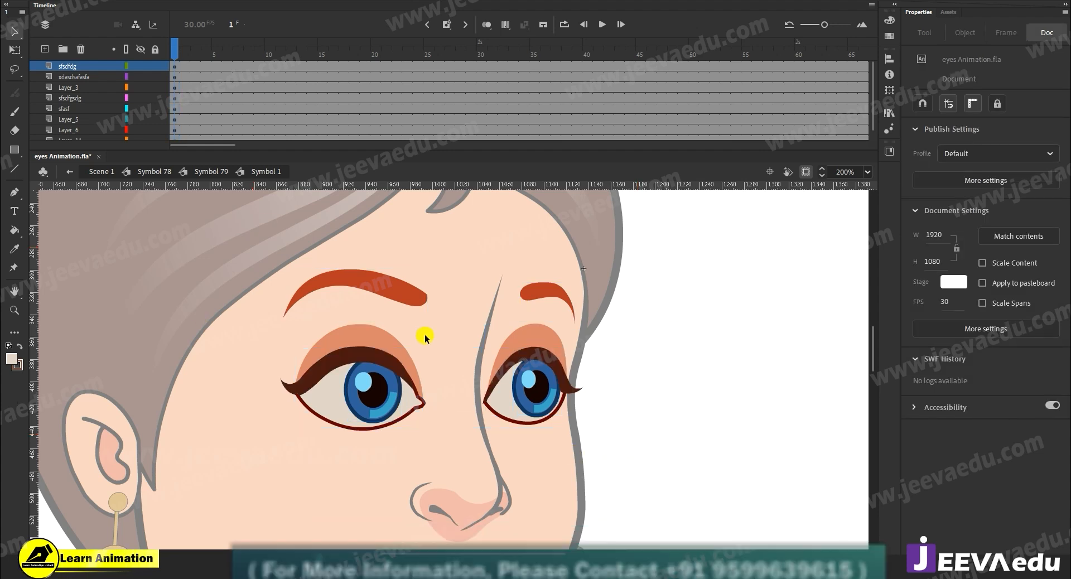
Step: Hide the layers holding the two eyebrows
click(409, 300)
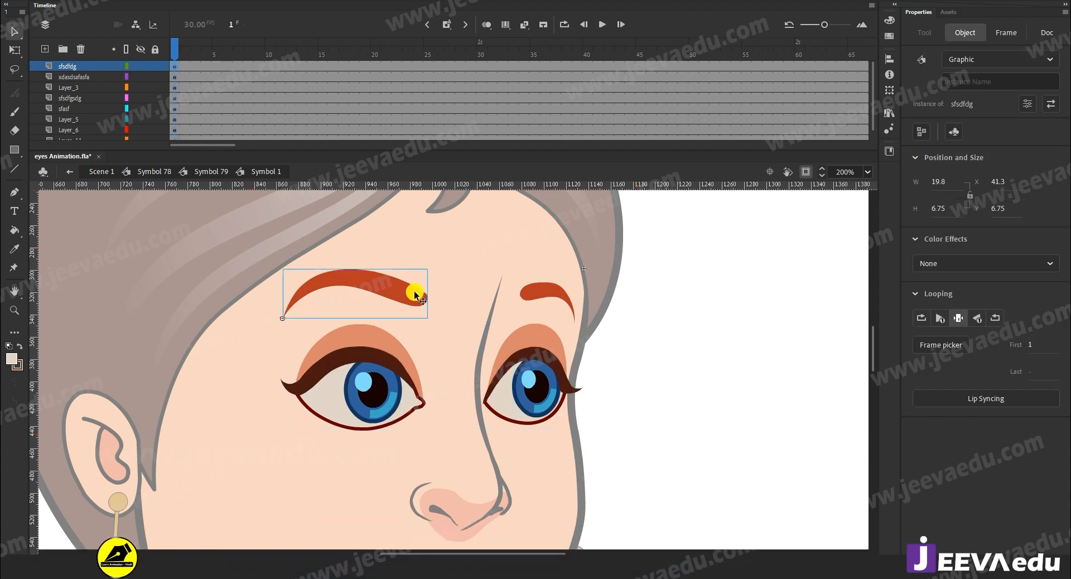
click(144, 66)
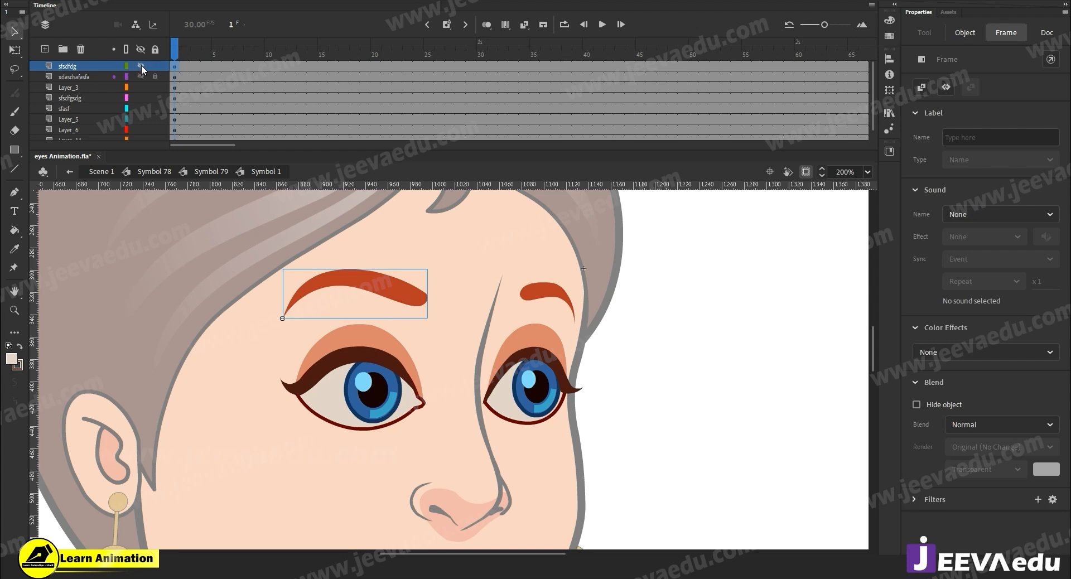
click(140, 65)
click(142, 76)
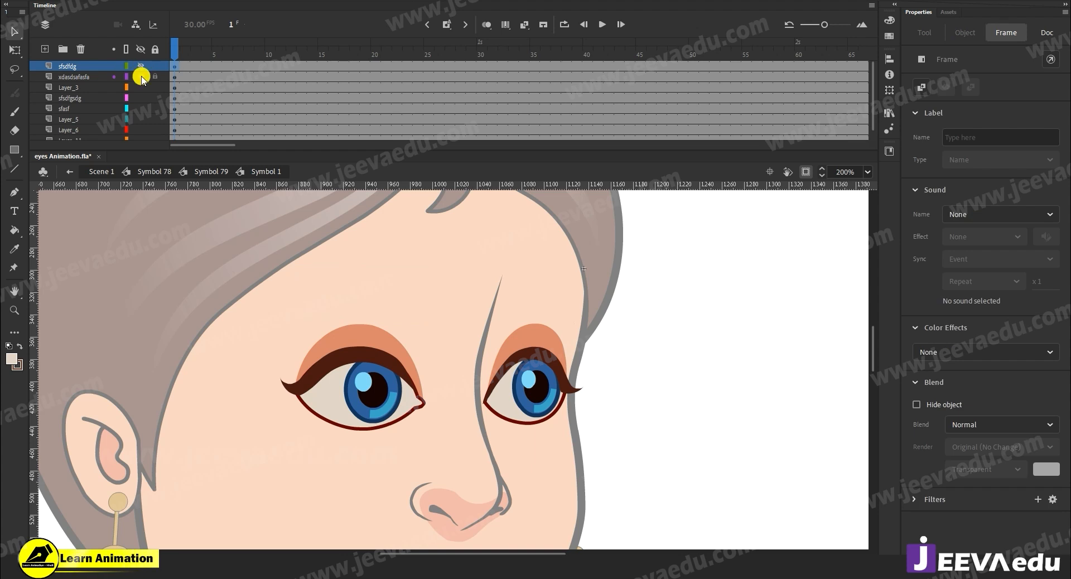
click(141, 76)
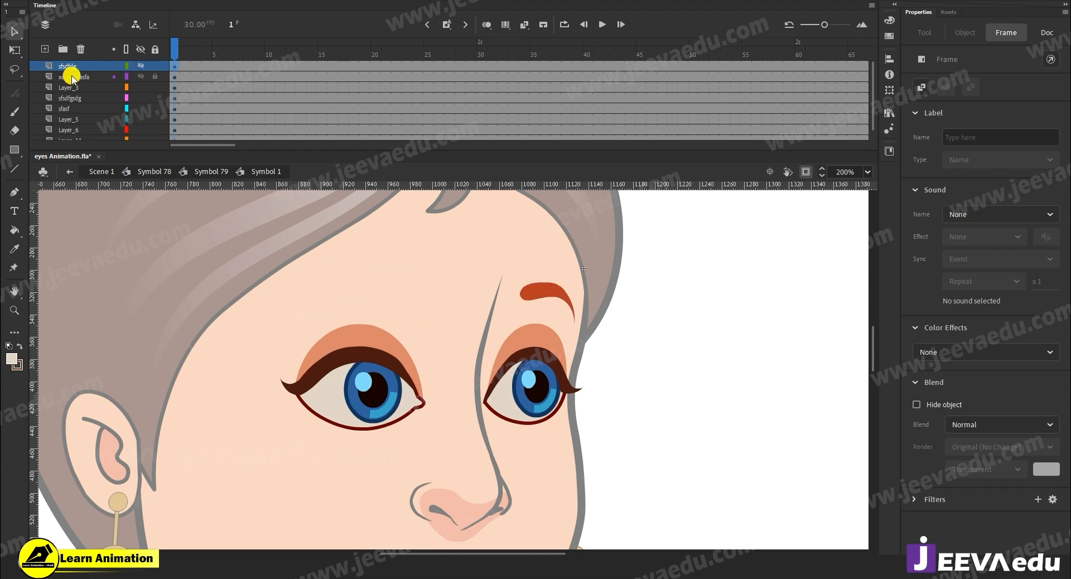
click(142, 76)
Step: Toggle the visibility of Layer_3 to check the upper eyelashes, and select the layer's artwork
click(141, 87)
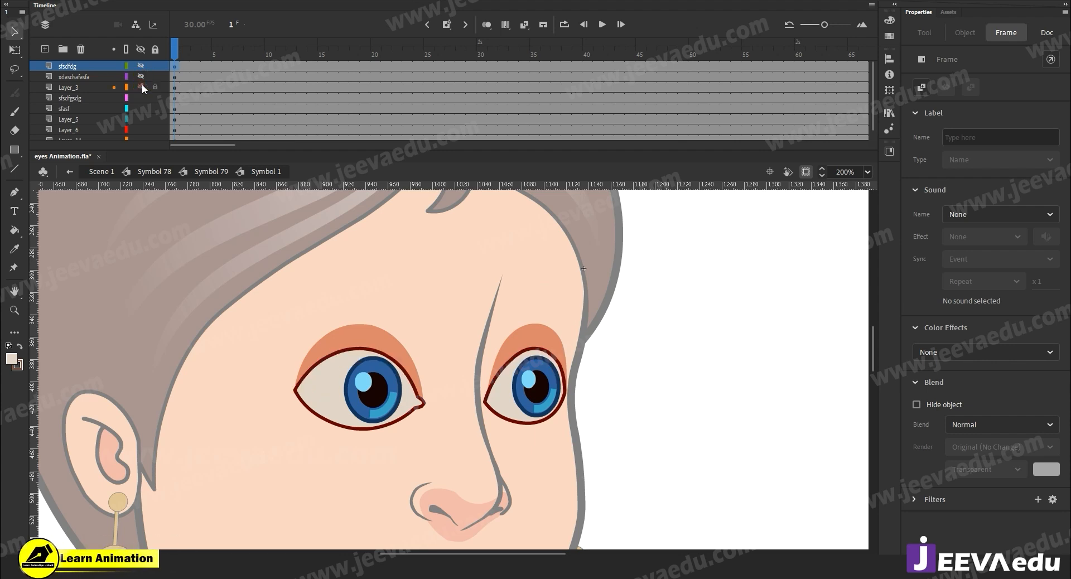
click(142, 87)
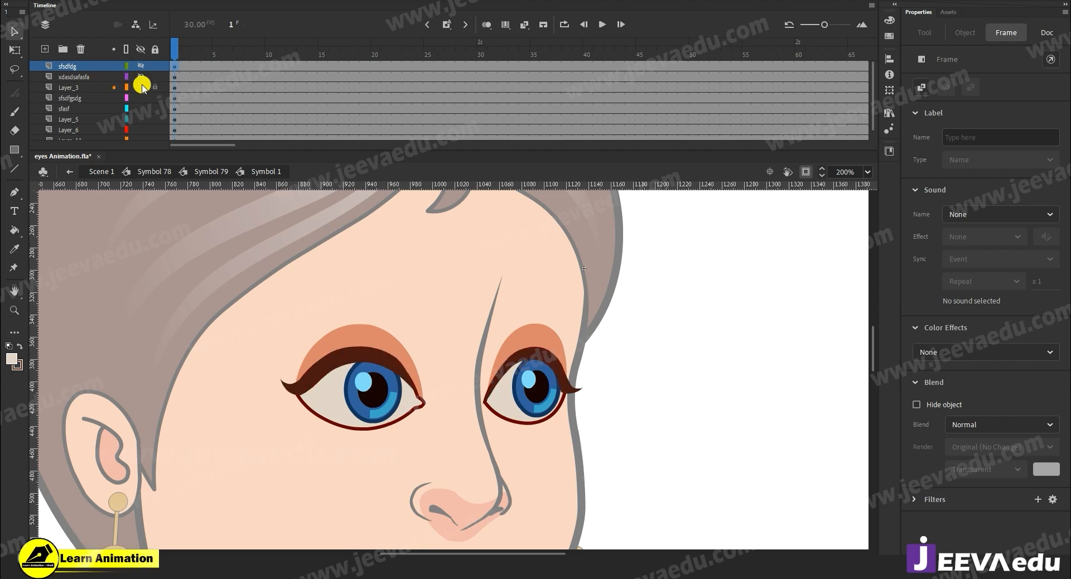
click(174, 89)
Step: Try pulling the edge of the larger eye's upper eyelash shape outward, and undo the distortion
key(z)
click(462, 378)
key(v)
click(472, 348)
drag(386, 319, 412, 301)
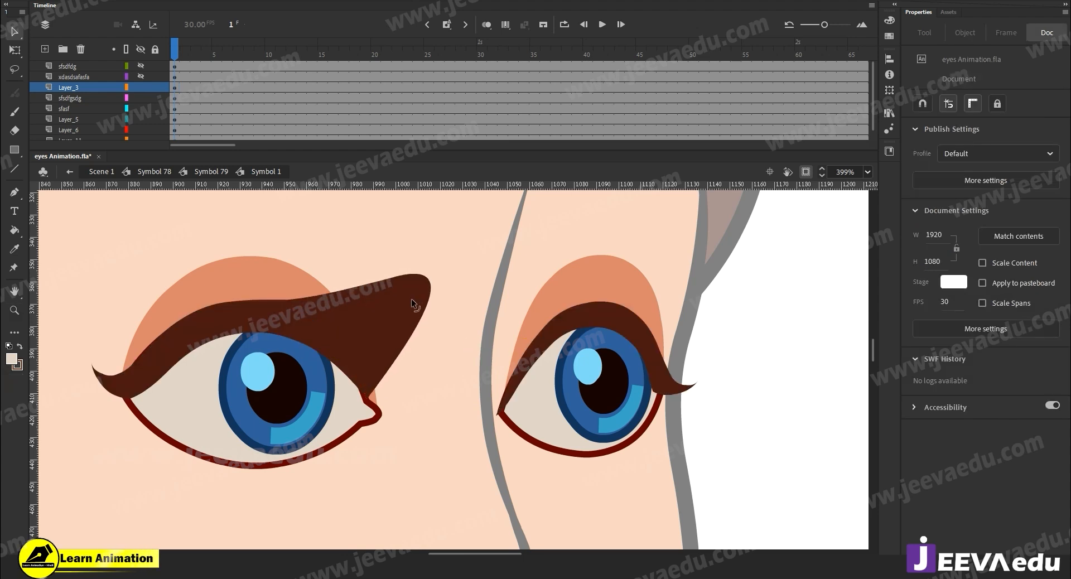
key(ctrl+z)
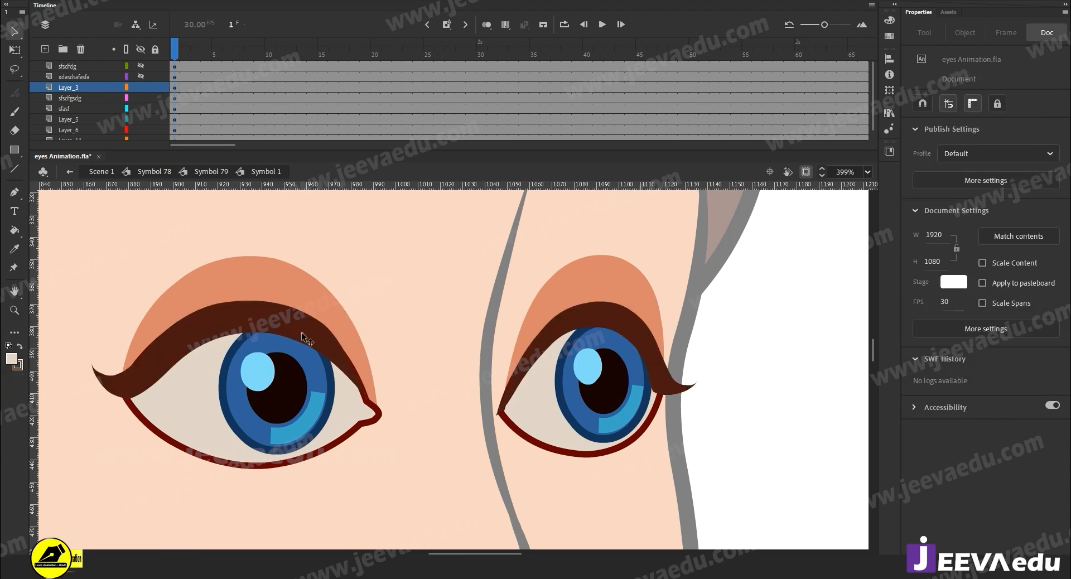
Step: Select the upper eyelash shapes of both eyes and hide their layer, Layer_3
click(301, 330)
shift+click(621, 316)
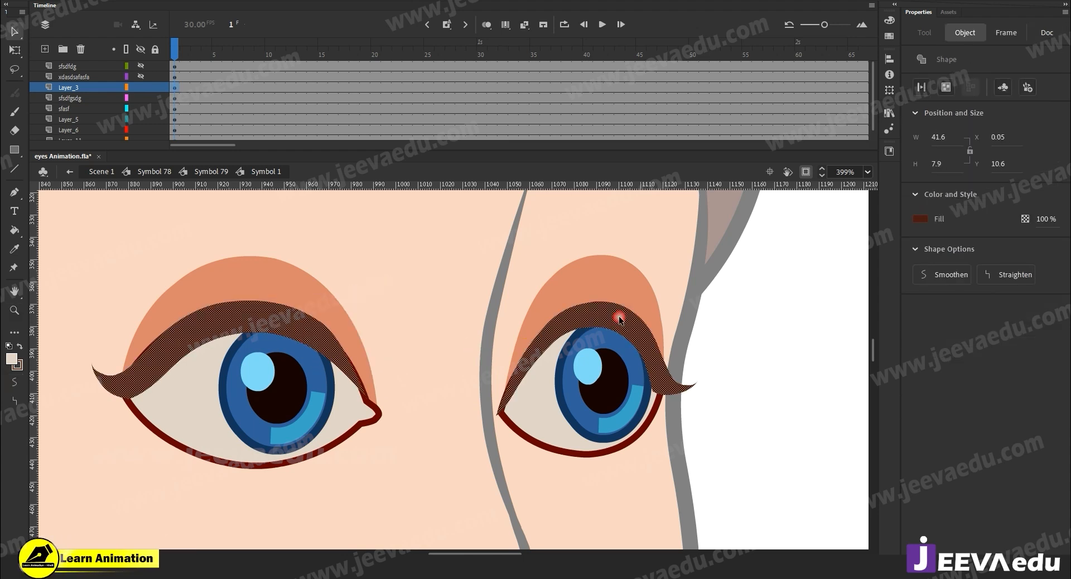
click(139, 89)
click(140, 89)
click(139, 89)
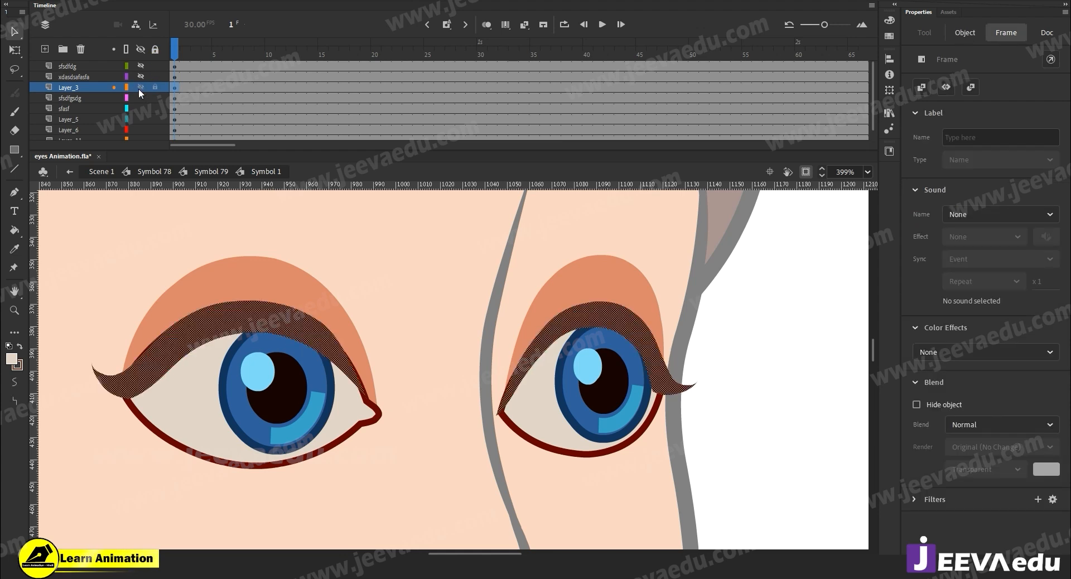
click(139, 90)
click(139, 89)
click(139, 88)
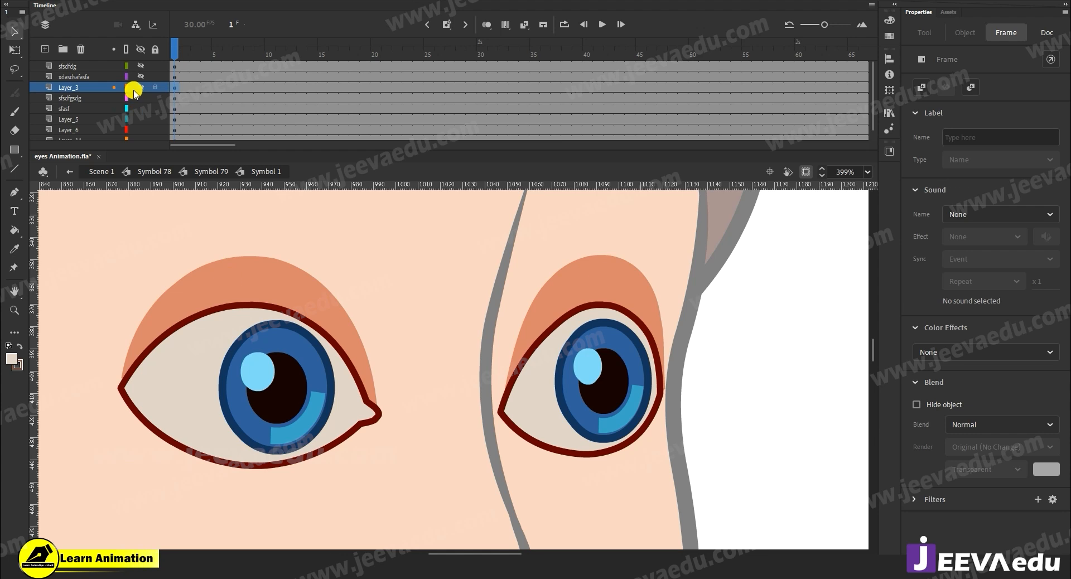
Step: Toggle the visibility of the layer directly below Layer_3 to check which eye part it holds
click(140, 98)
click(140, 99)
click(140, 98)
click(140, 99)
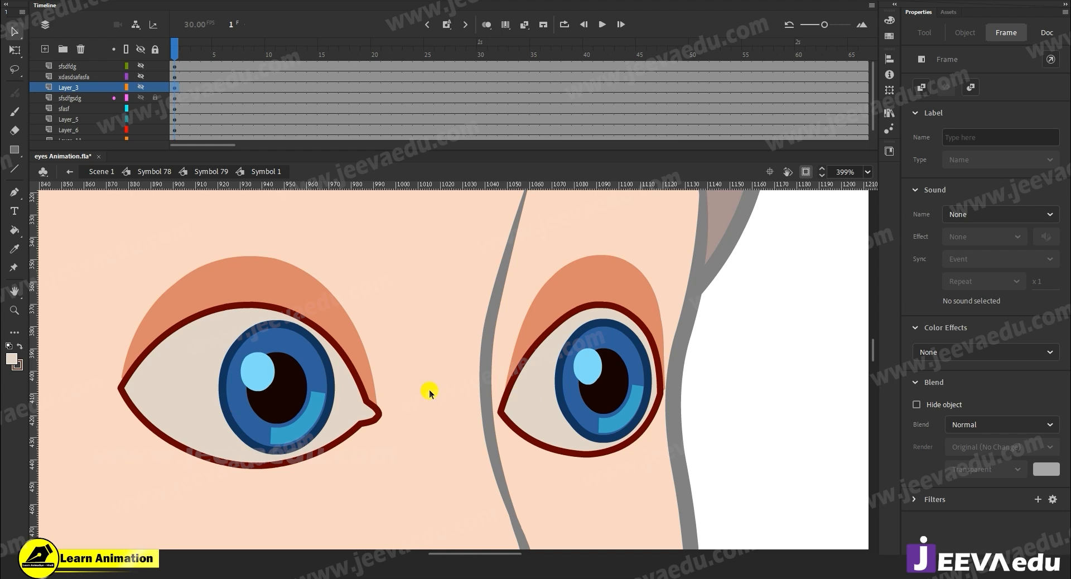
key(z)
alt+click(471, 434)
alt+click(467, 433)
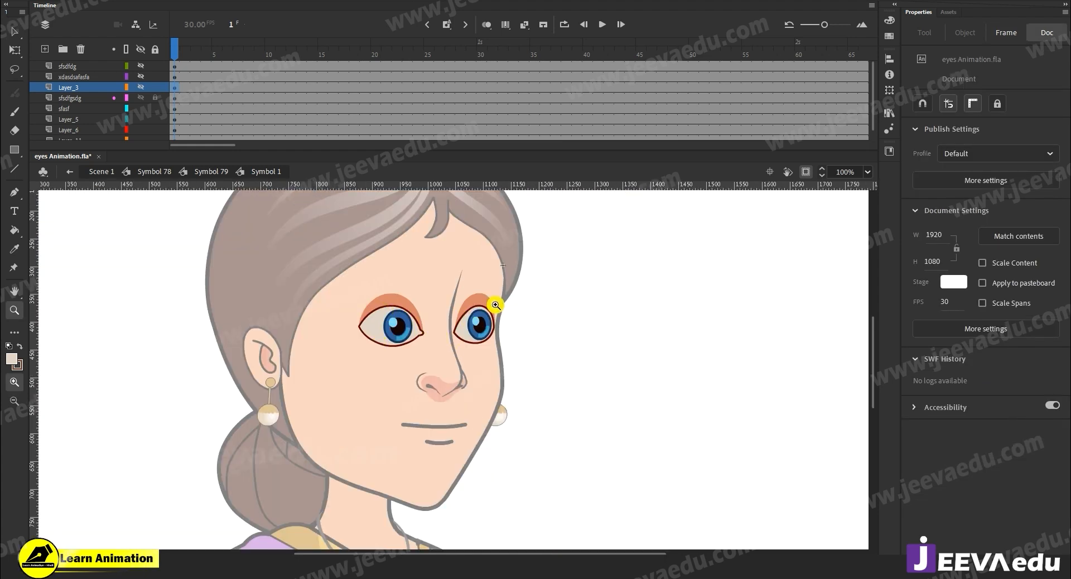
Step: Hide the two layers holding the irises, sfsdfgsdg and sfasf, and toggle Layer_5's visibility to check the eye whites
click(440, 331)
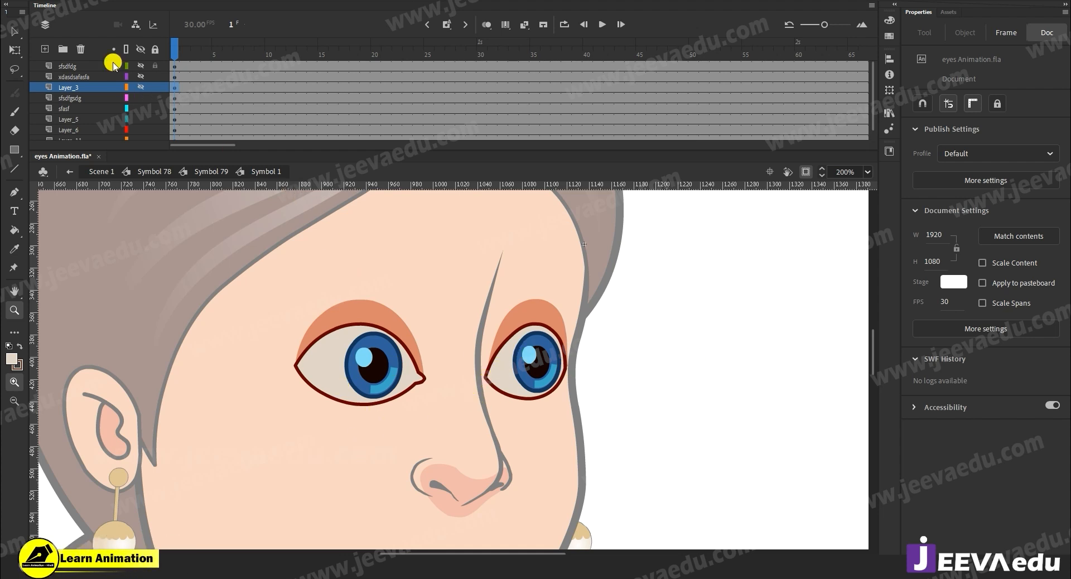
click(141, 98)
click(140, 108)
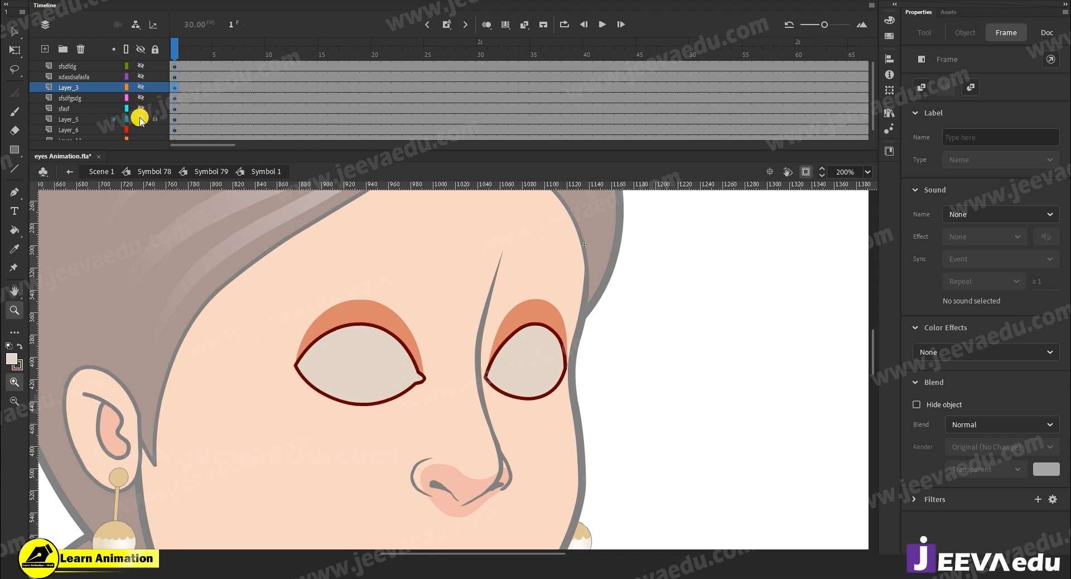
click(140, 119)
click(140, 119)
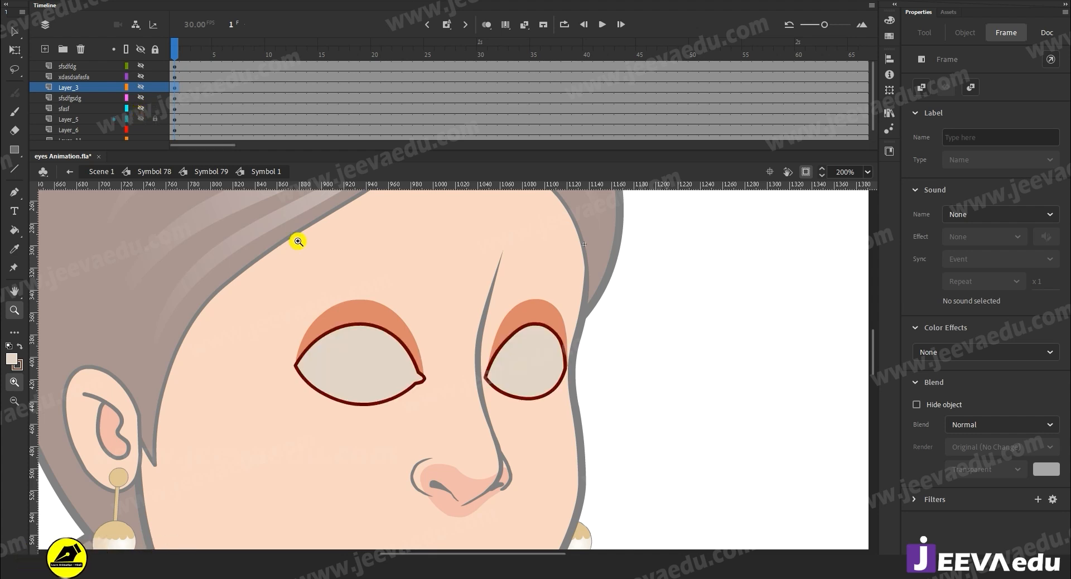
Step: Try moving the eye-white symbol off the face onto the blank canvas, and undo the move
key(v)
click(379, 379)
drag(378, 399, 699, 315)
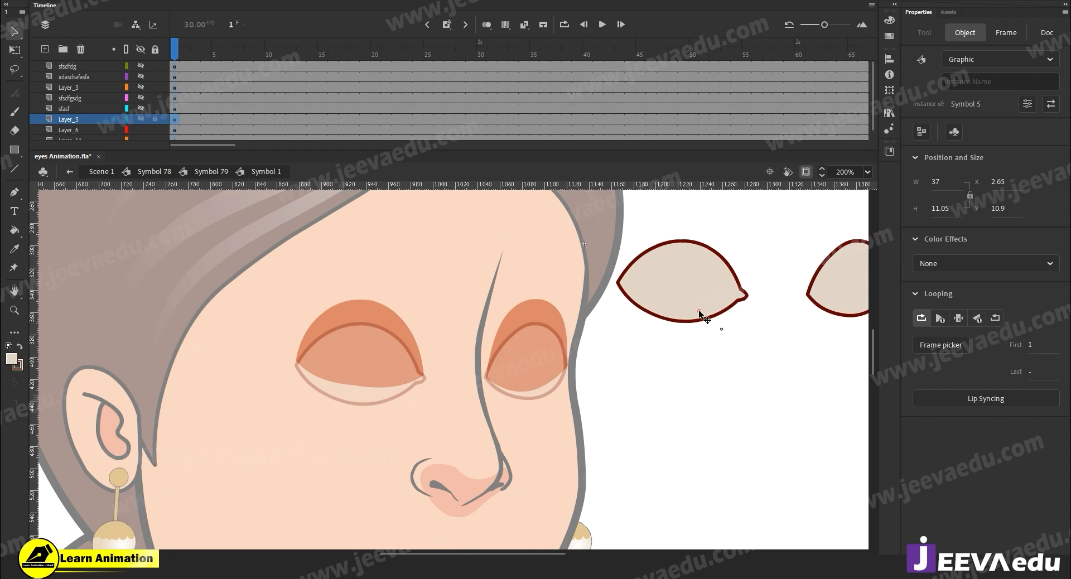
key(ctrl+z)
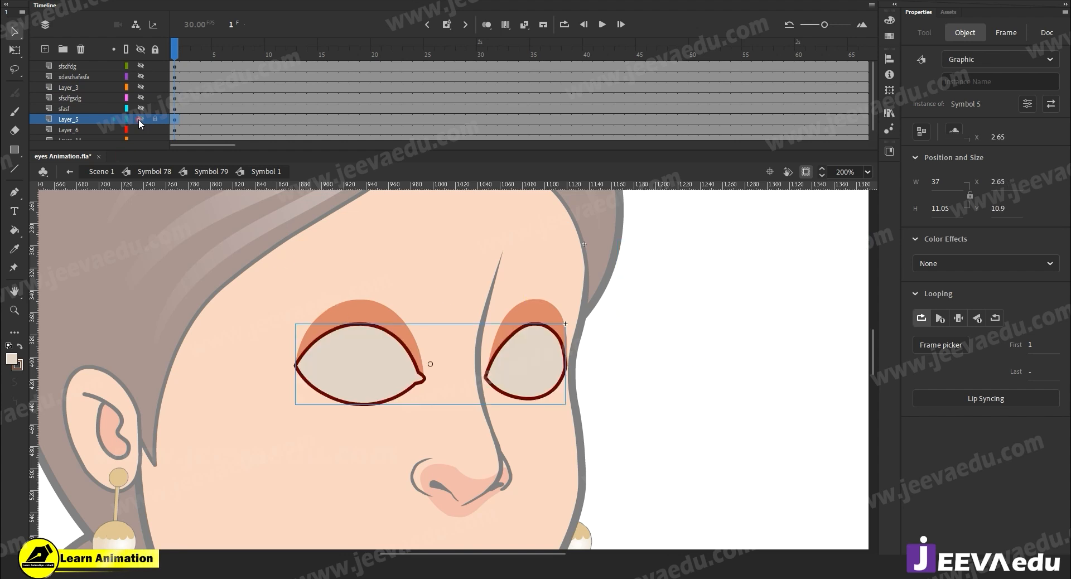
Step: Hide Layer_5 and select the orange eyelid symbols of both eyes on Layer_6
click(140, 120)
click(380, 320)
shift+click(545, 341)
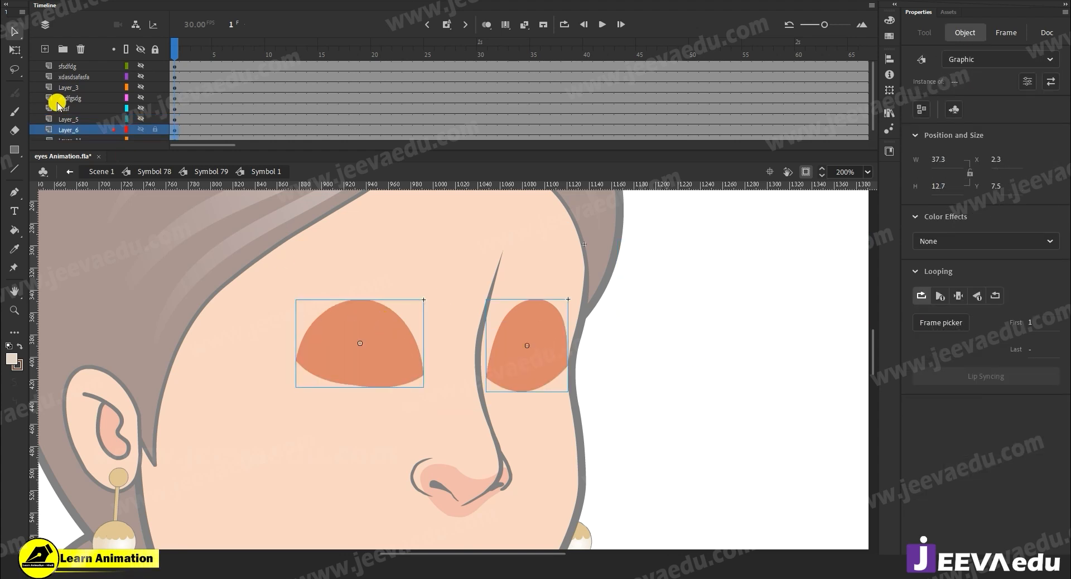
scroll(151, 100, down, 1)
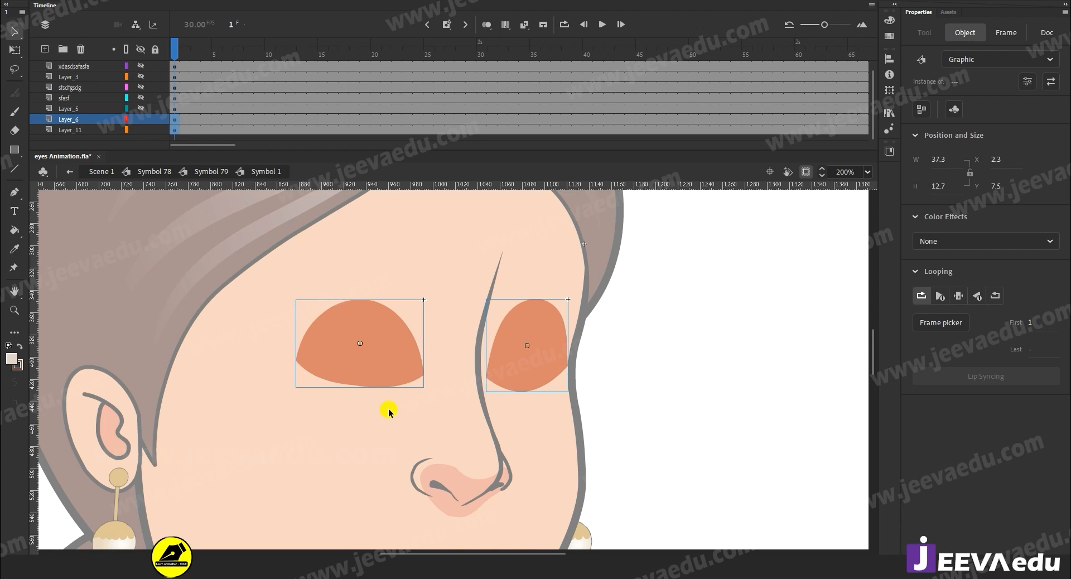
Step: Show all the hidden eye layers again and select the eyelid symbol of each eye in turn
alt+click(139, 75)
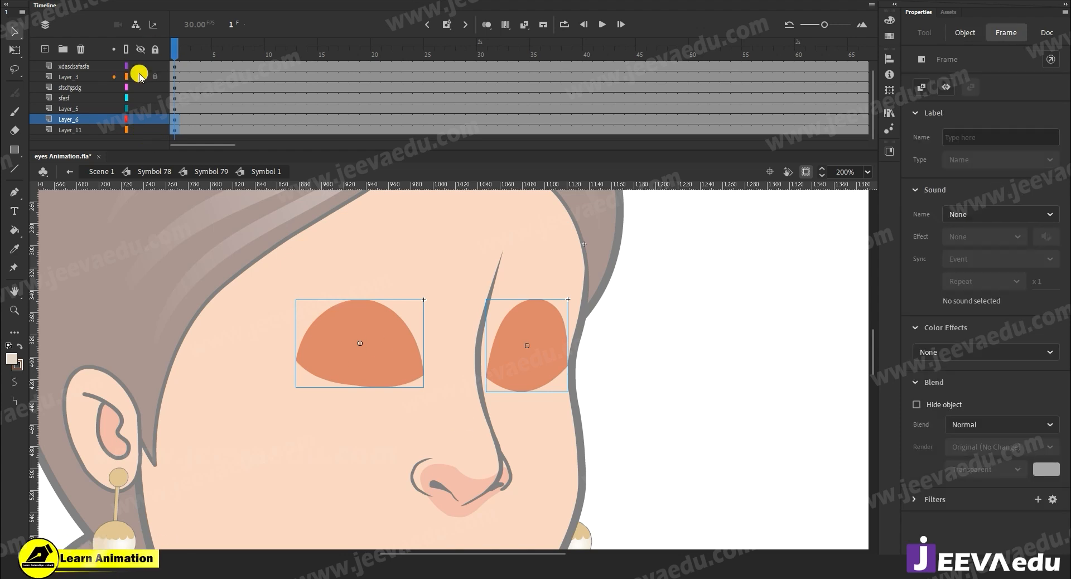
click(341, 435)
click(371, 304)
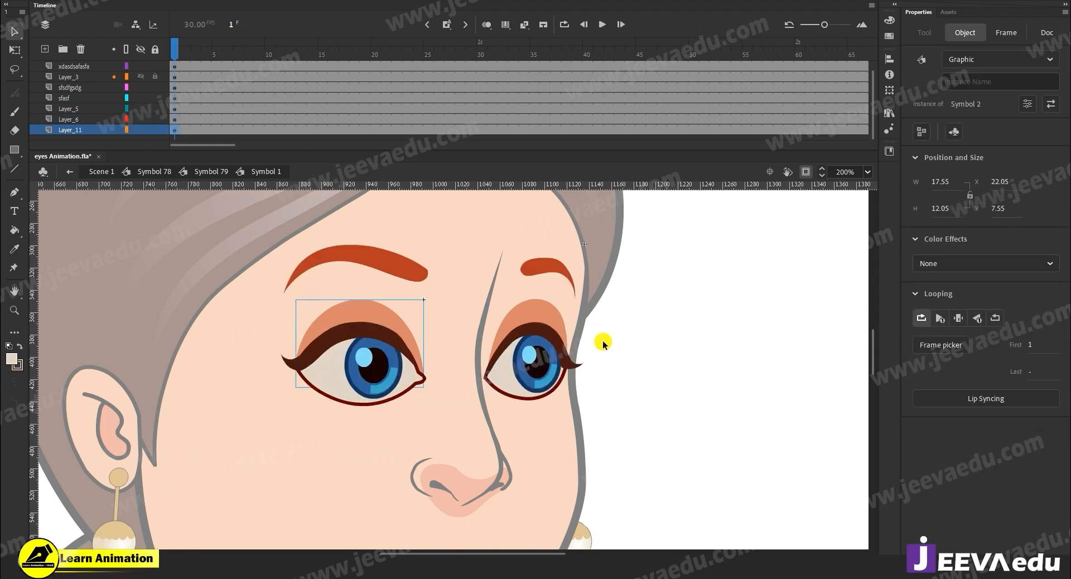
click(541, 321)
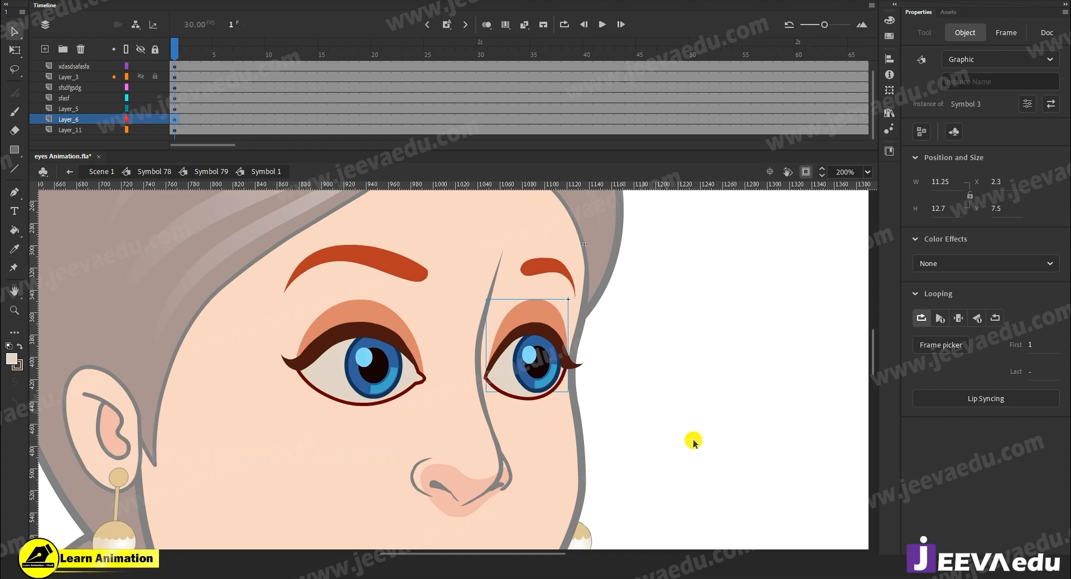
Step: Leave Symbol 1 for Symbol 79 and sample the face's skin colour as the fill colour with the Eyedropper
double_click(736, 465)
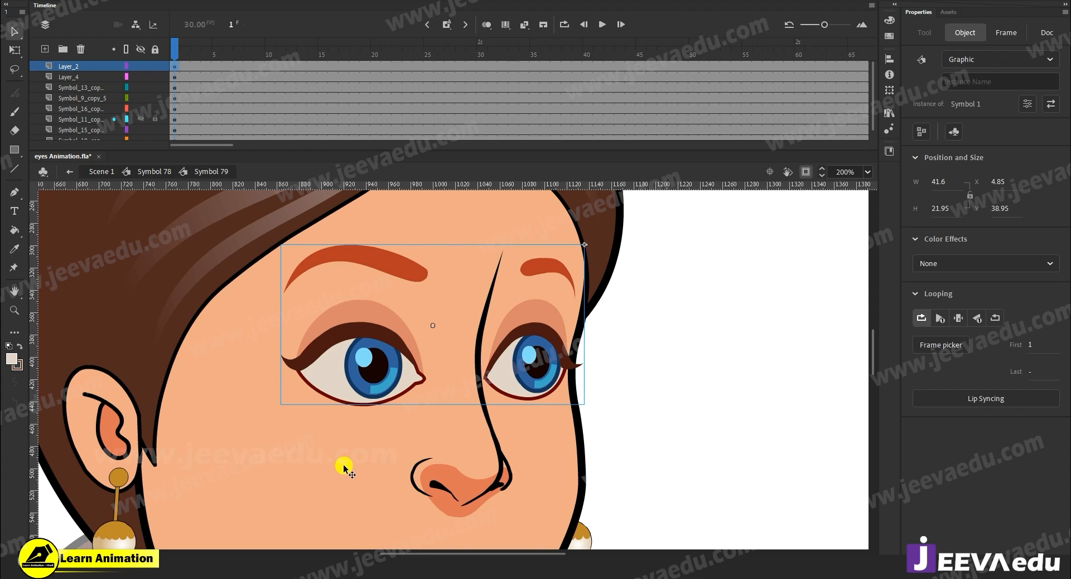
click(11, 359)
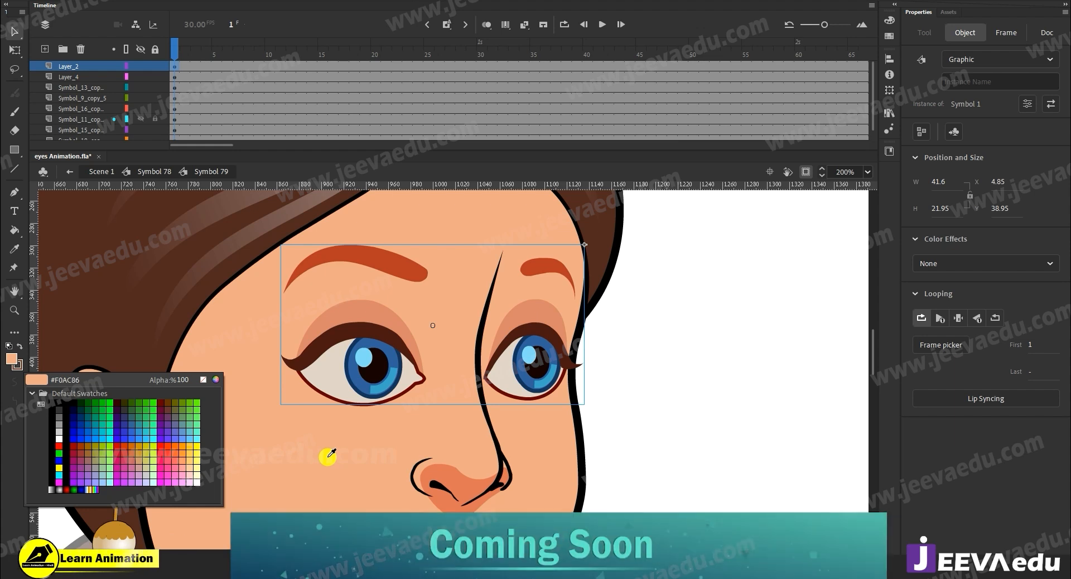
click(16, 253)
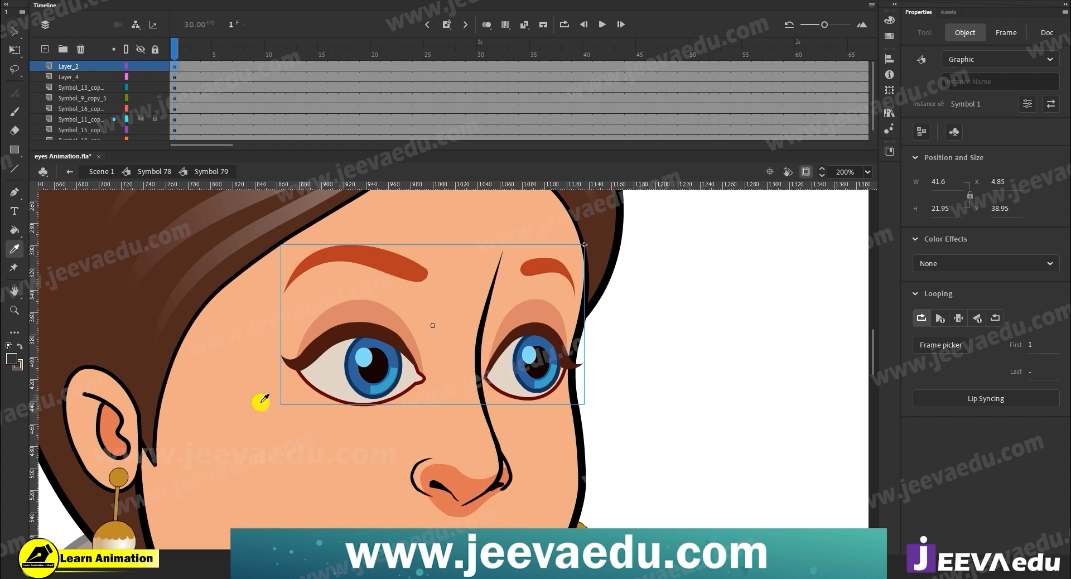
click(15, 249)
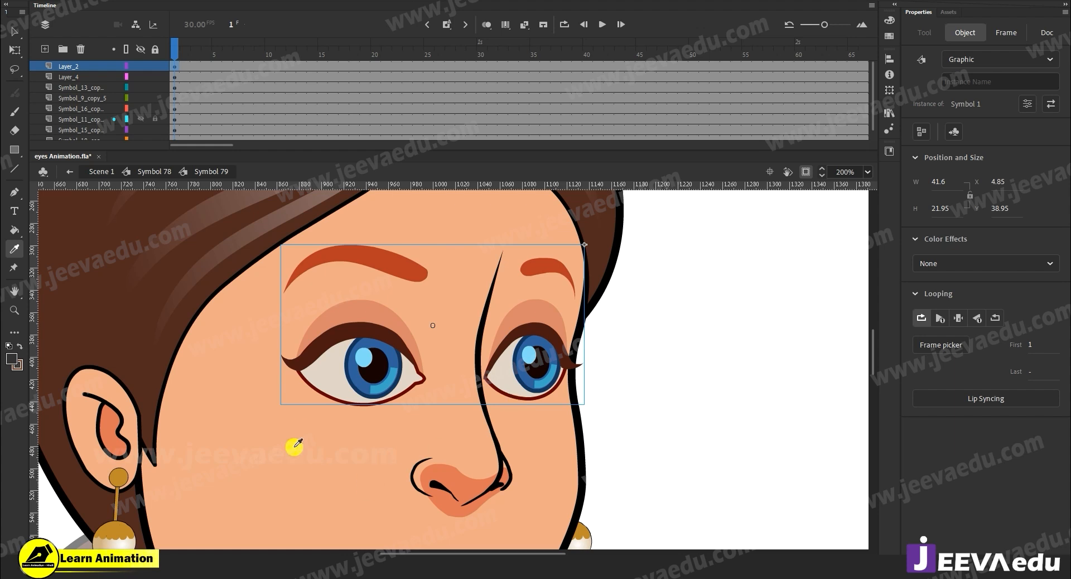
click(260, 420)
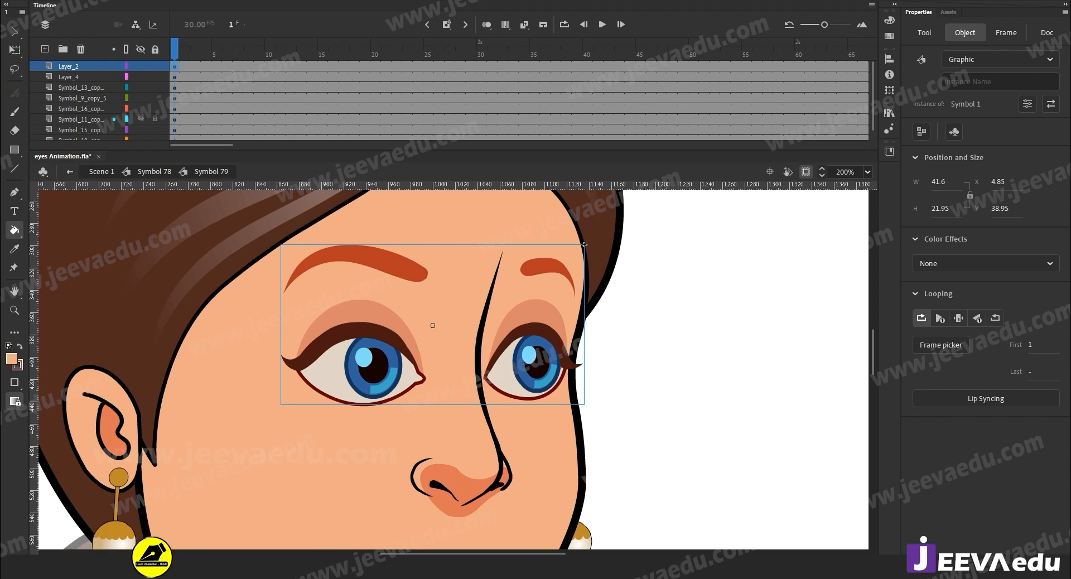
Step: Show the eye symbol's Free Transform handles, and sample the cheek's skin colour once more with the Eyedropper
click(15, 31)
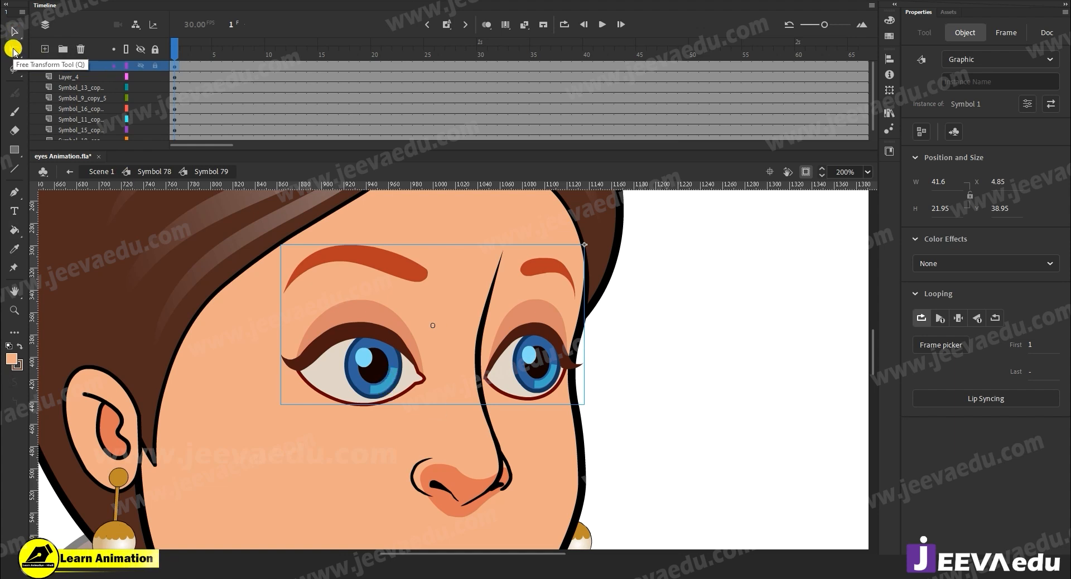
click(14, 51)
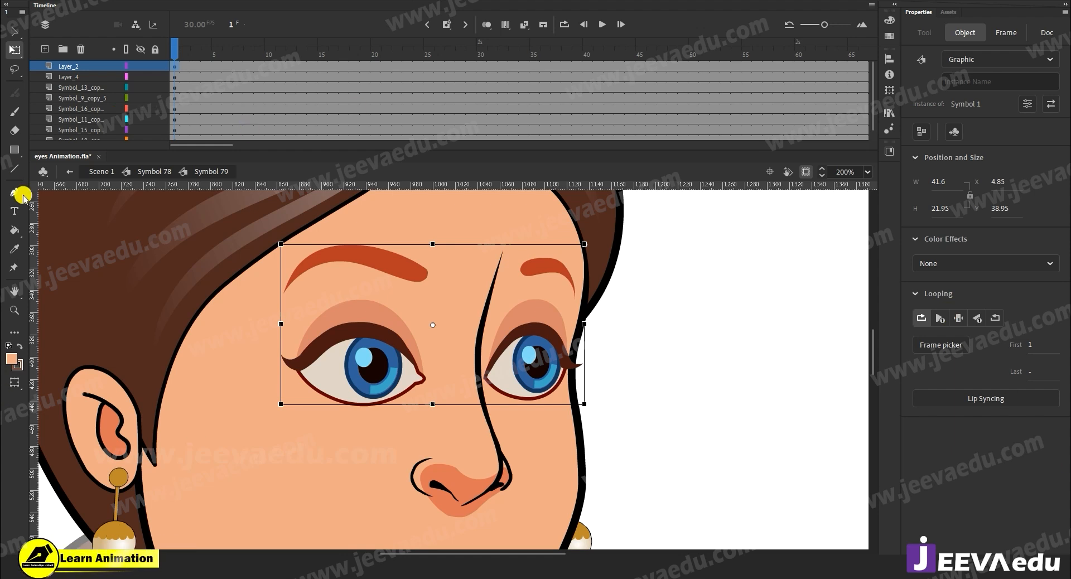
click(16, 249)
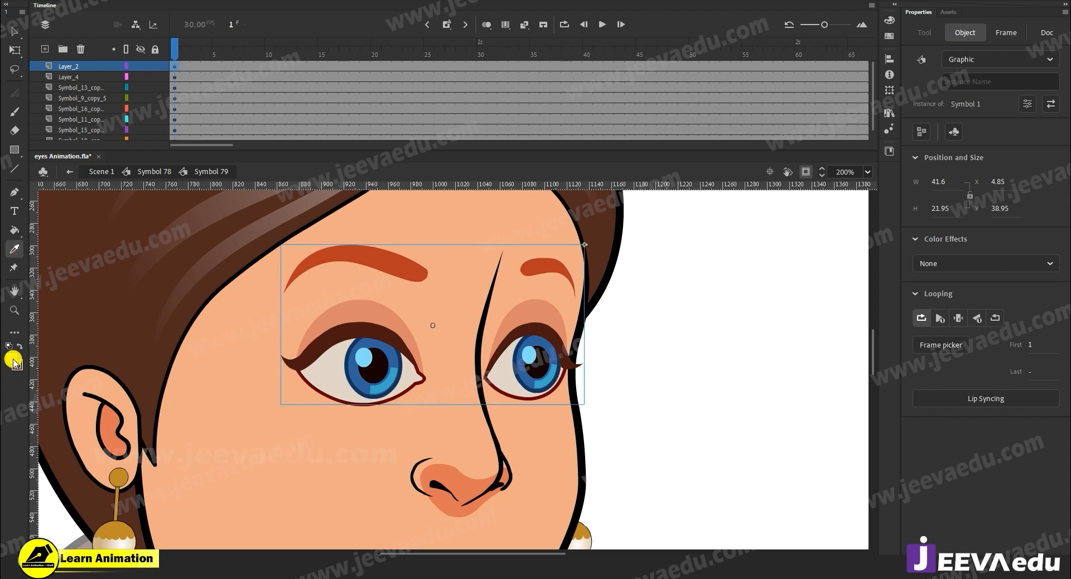
click(286, 482)
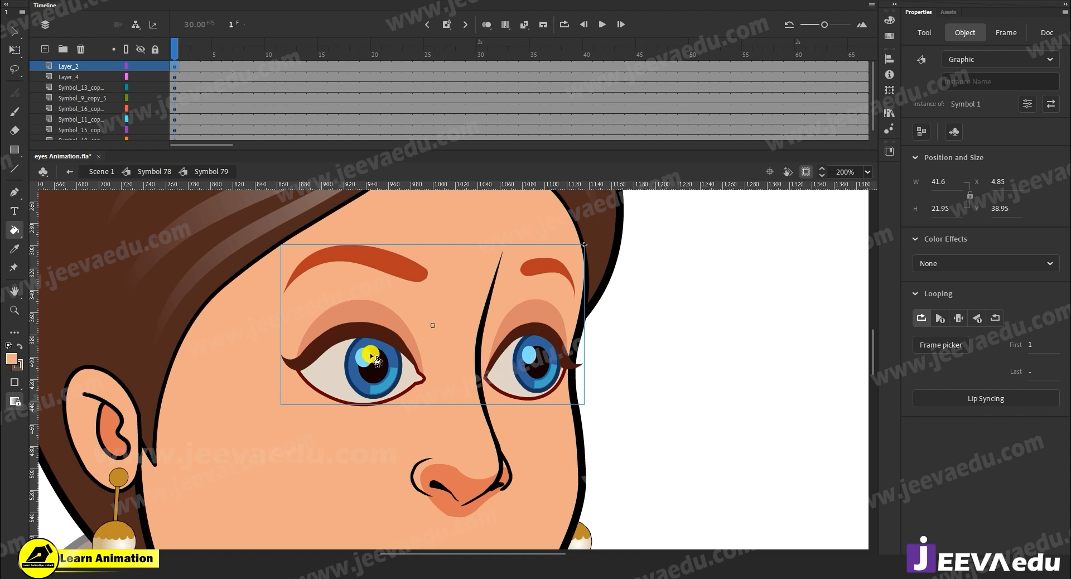
Step: Darken the sampled skin fill colour to #B28063 by lowering its brightness to 70% in the Color Picker
click(12, 360)
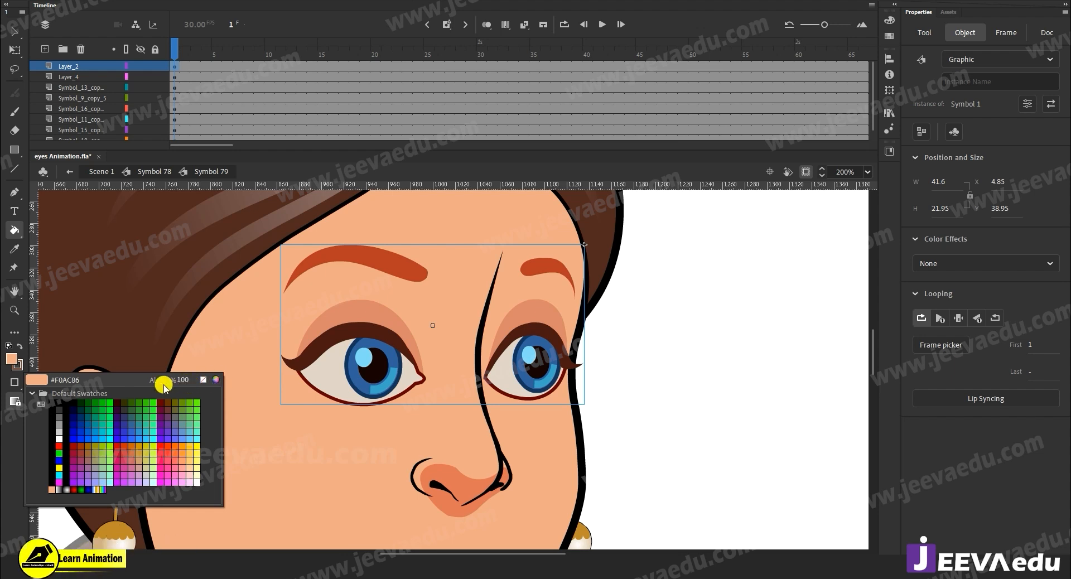
click(216, 380)
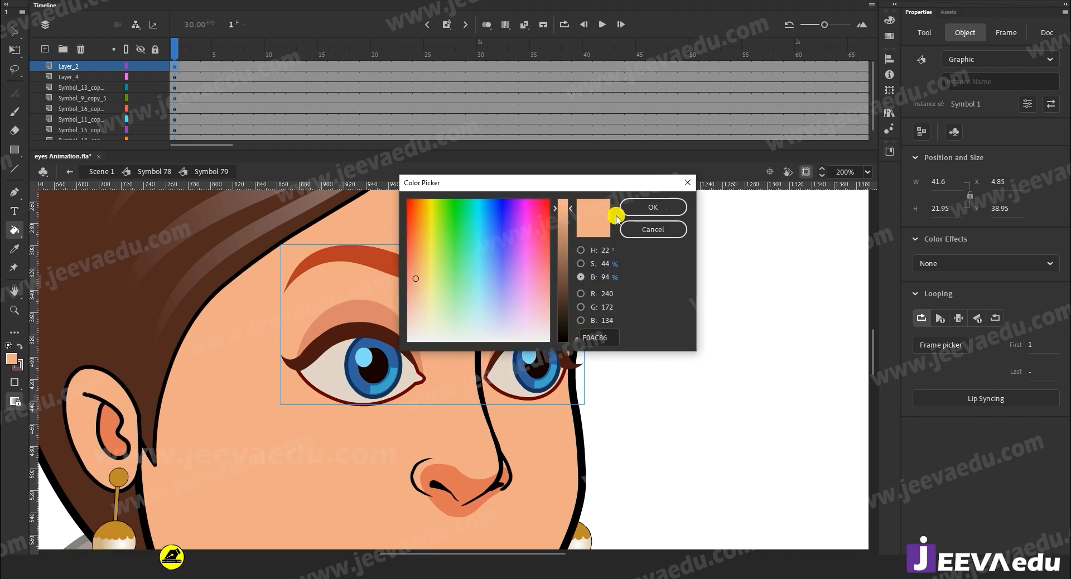
click(580, 252)
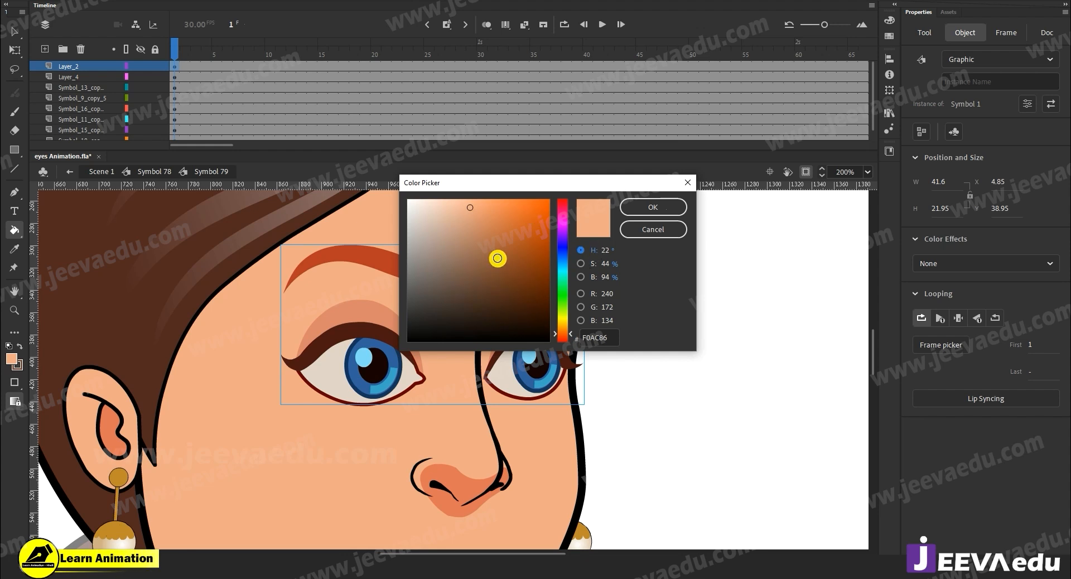
click(580, 277)
drag(565, 209, 565, 242)
click(601, 211)
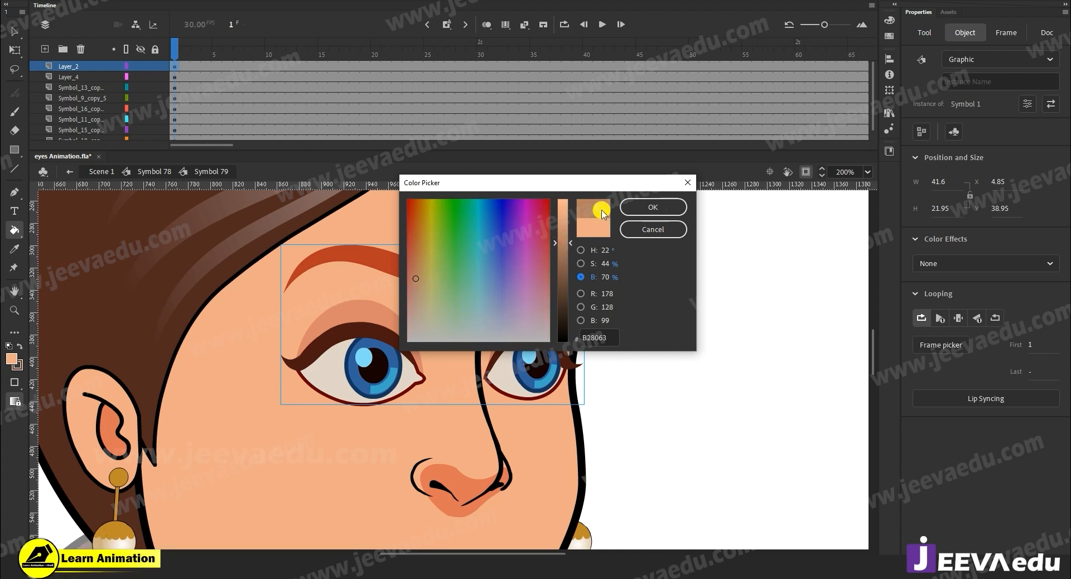
click(653, 207)
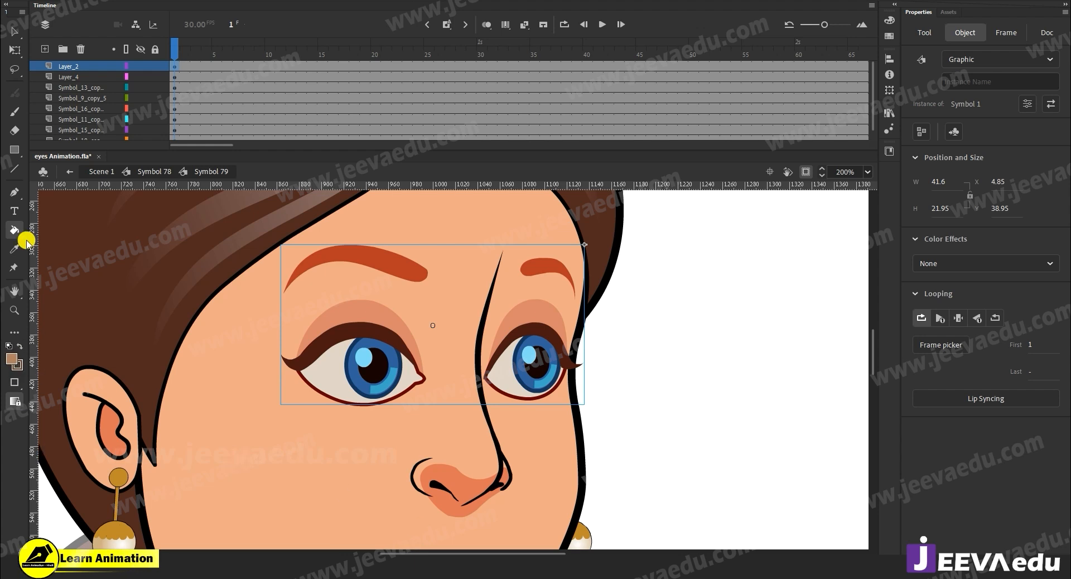
Step: Reopen Symbol 1 and select the upper eyelash shapes of both eyes on Layer_3
click(16, 33)
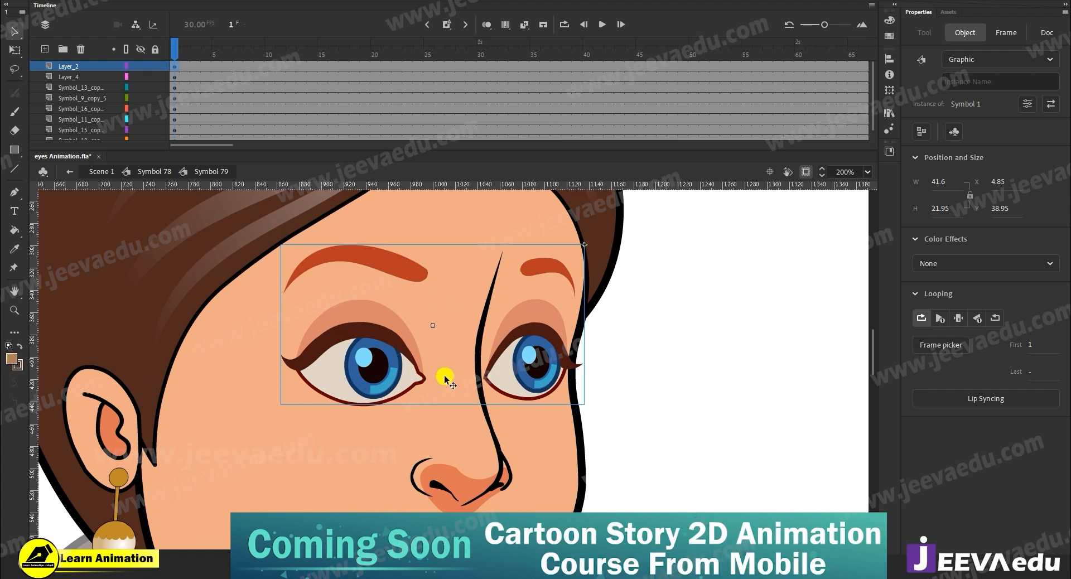
double_click(384, 363)
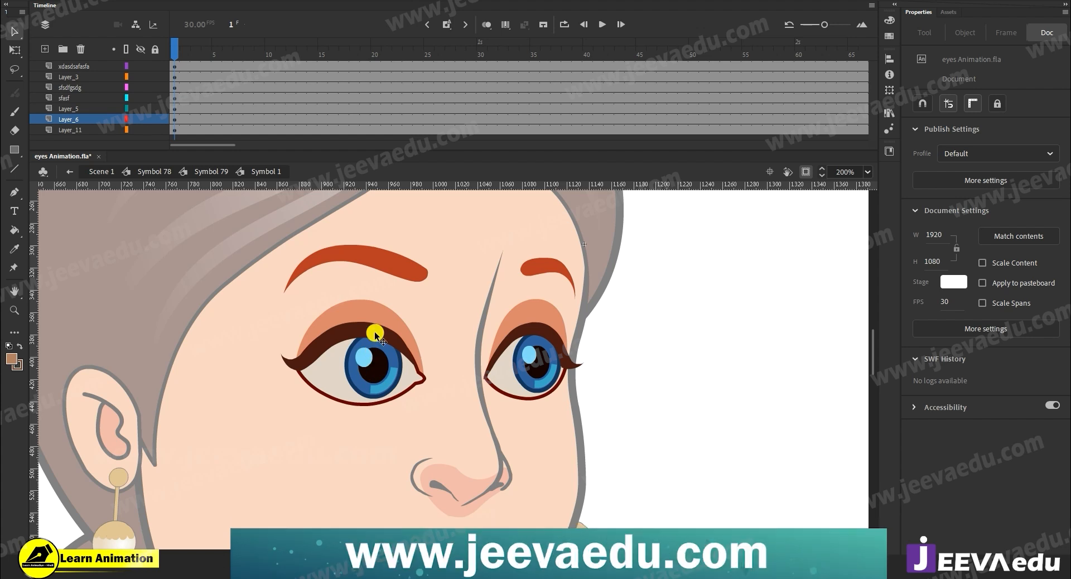
click(535, 325)
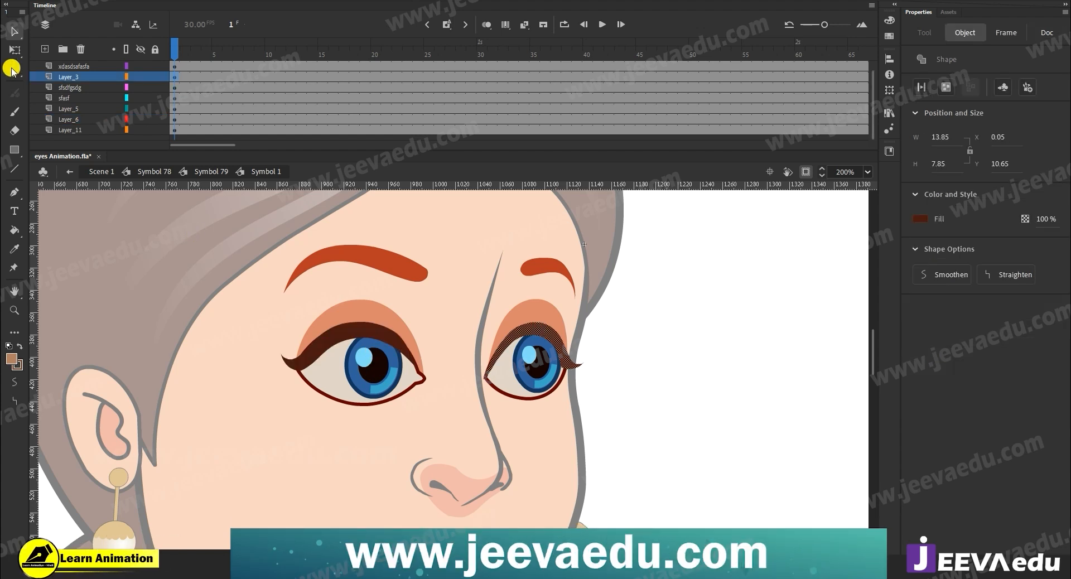
click(384, 342)
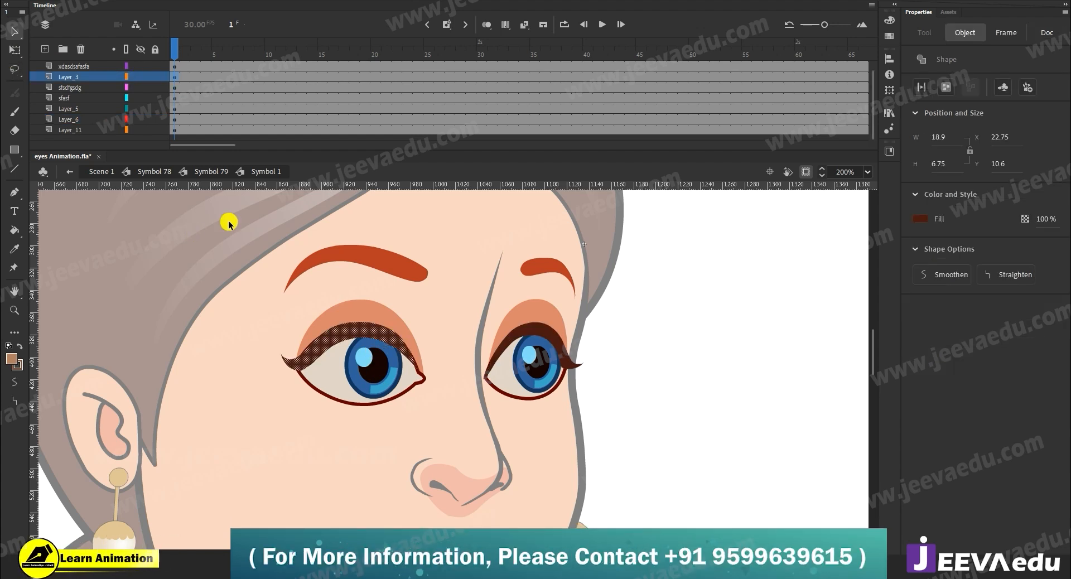
click(78, 78)
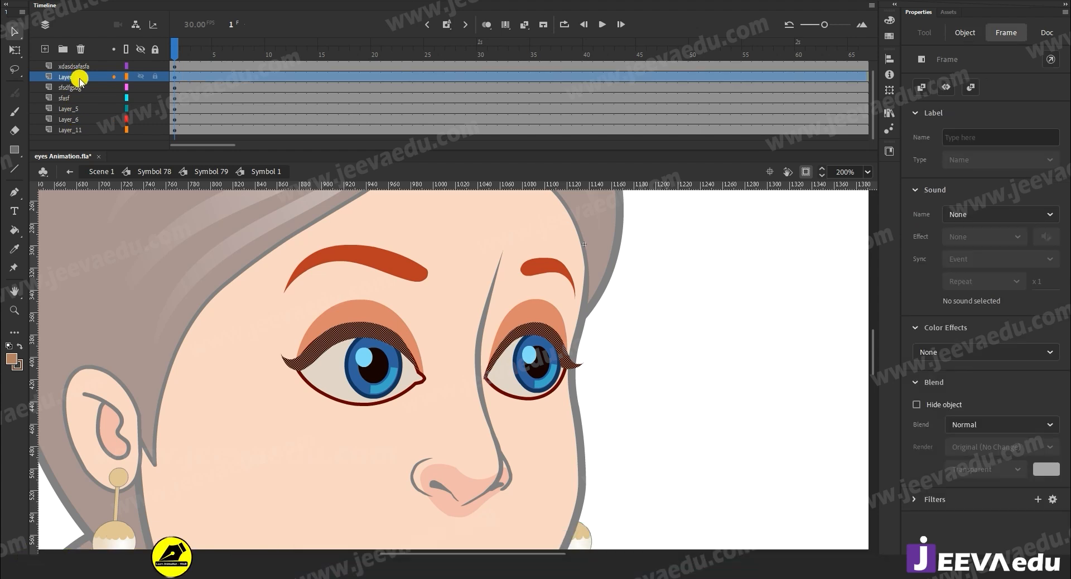
click(69, 89)
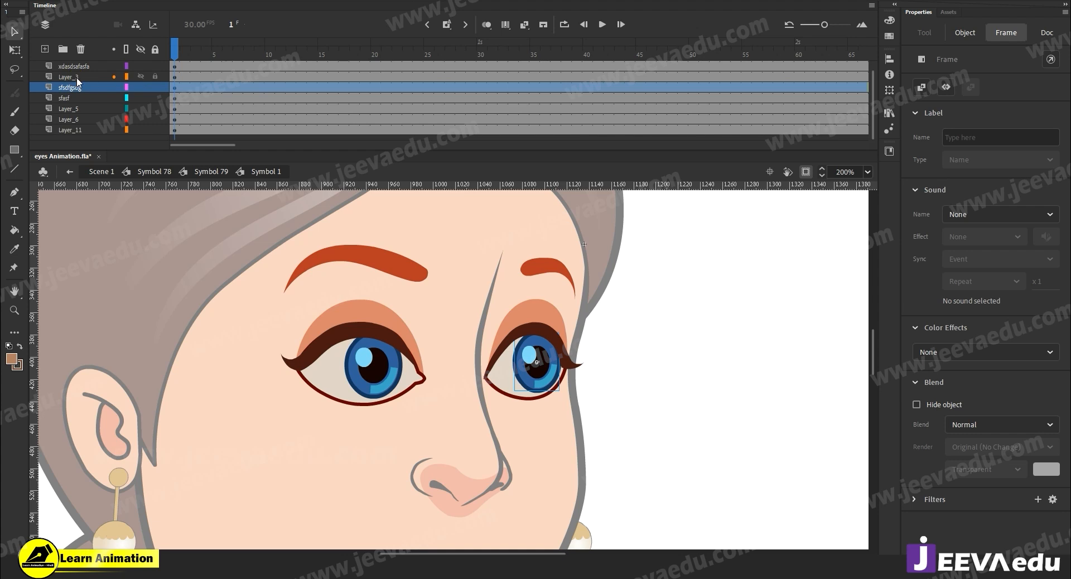
click(76, 77)
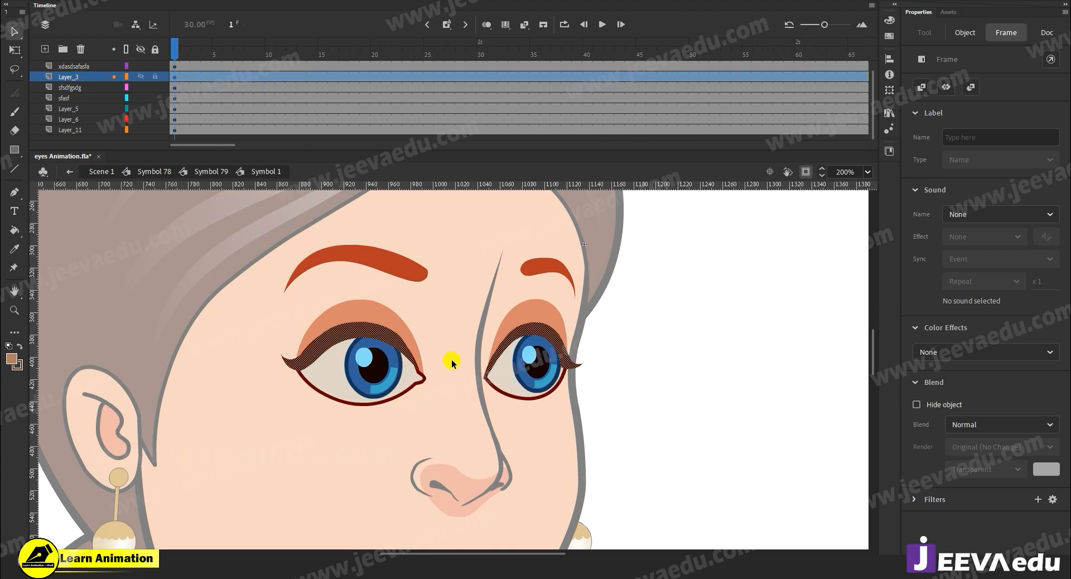
Step: Zoom in closely on both eyes and brows, and clear the eyelash selection
click(14, 310)
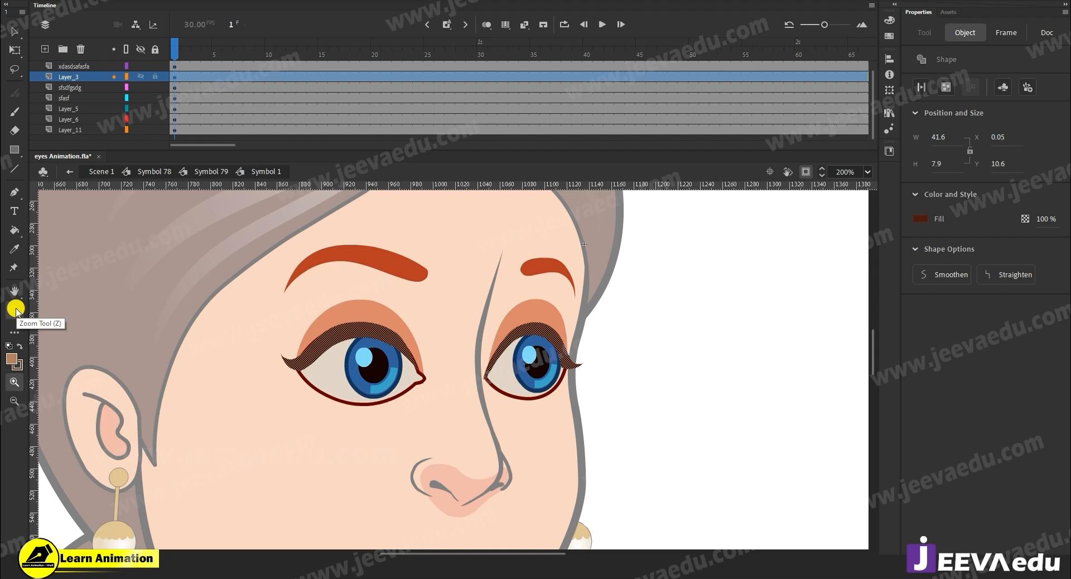
drag(254, 214, 566, 433)
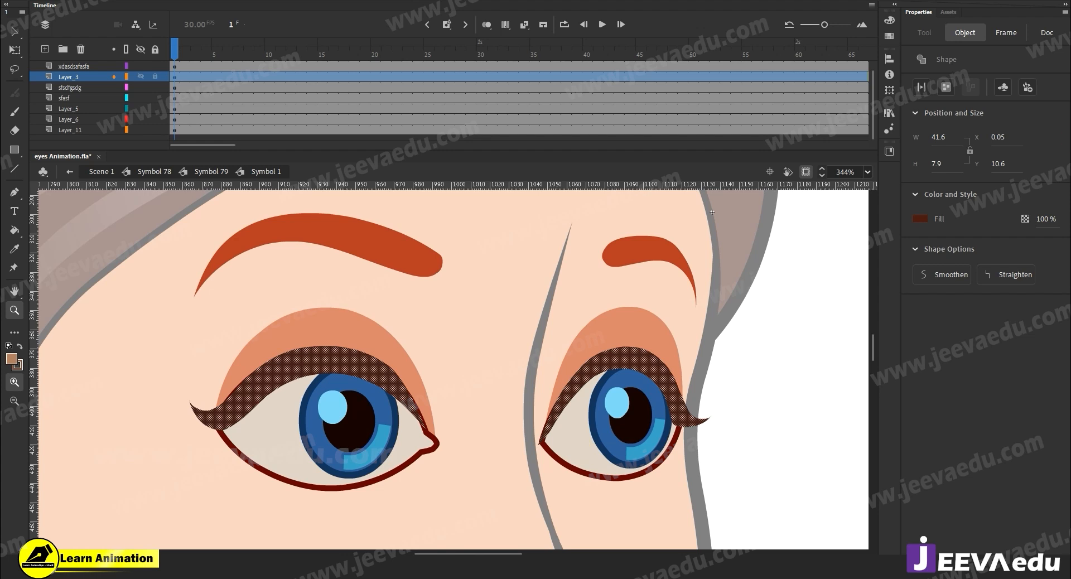
click(180, 45)
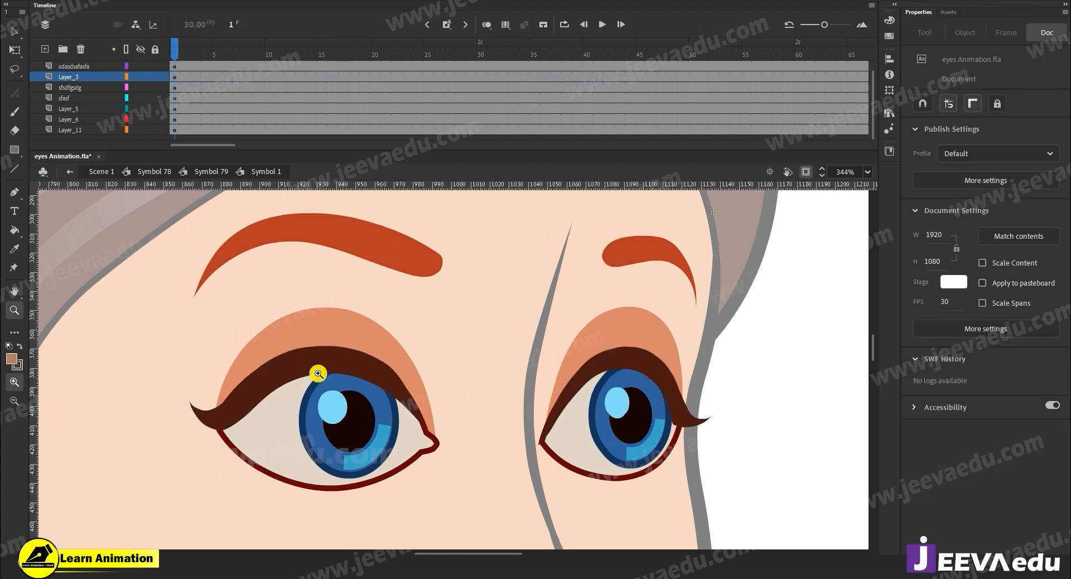
click(15, 31)
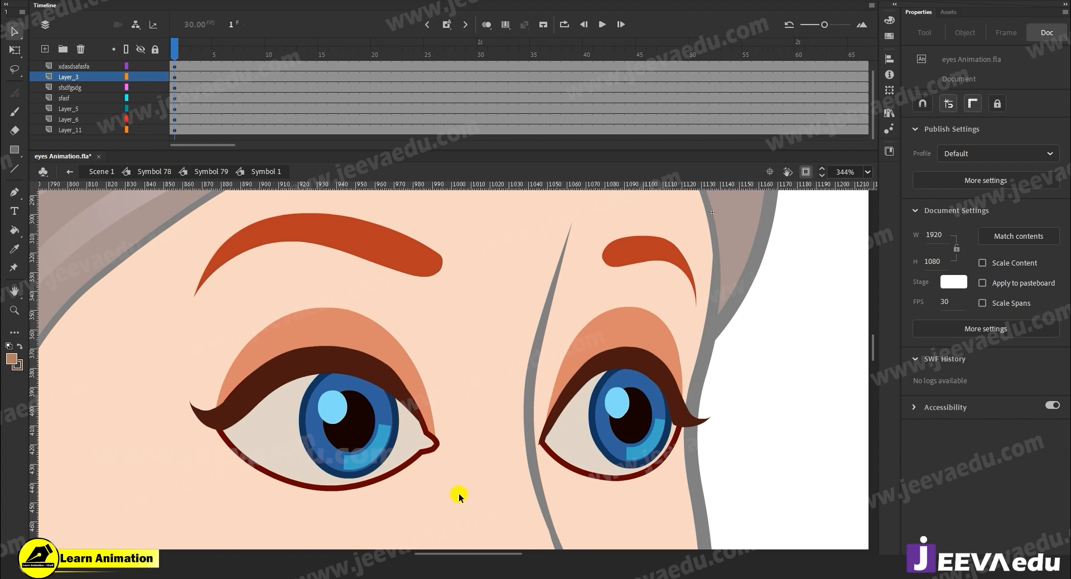
Step: Select the upper eyelash shape of each eye in turn to inspect them
click(370, 373)
click(637, 361)
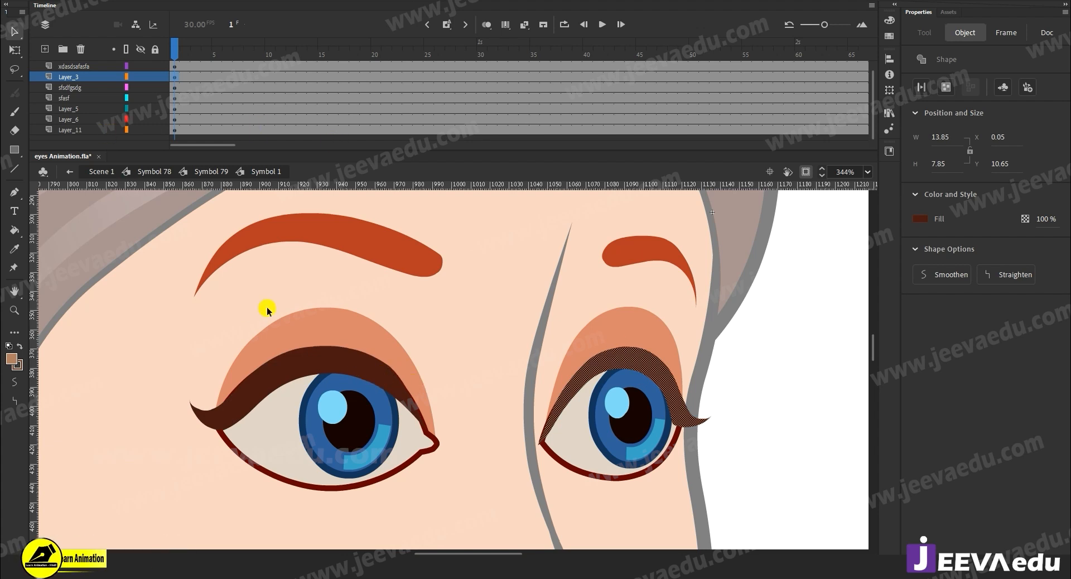
click(328, 367)
click(635, 365)
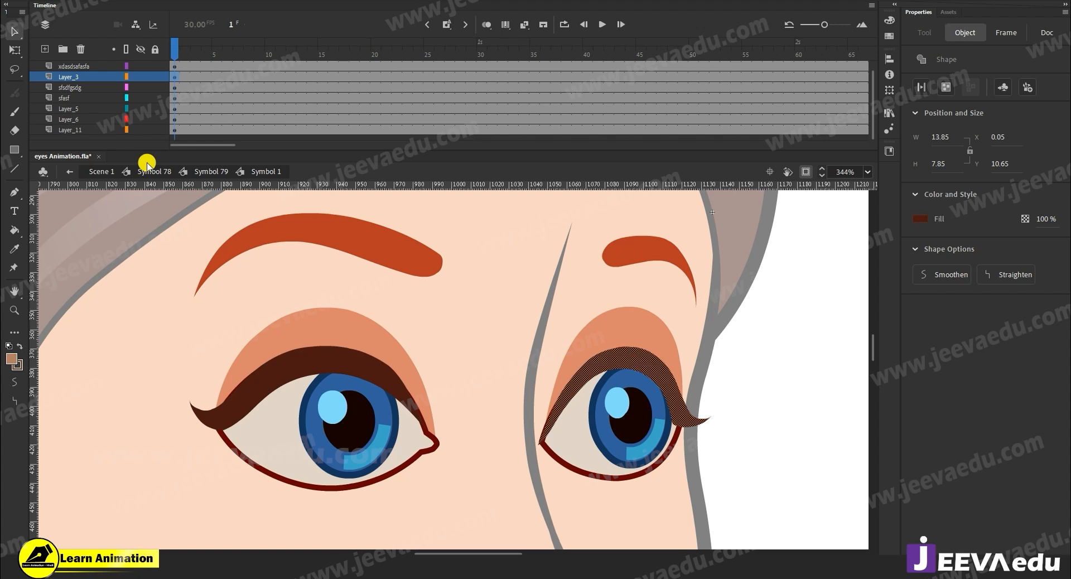
Step: Add a new empty layer directly below Layer_3 and above the sfsdfgsdg layer
click(72, 77)
click(76, 88)
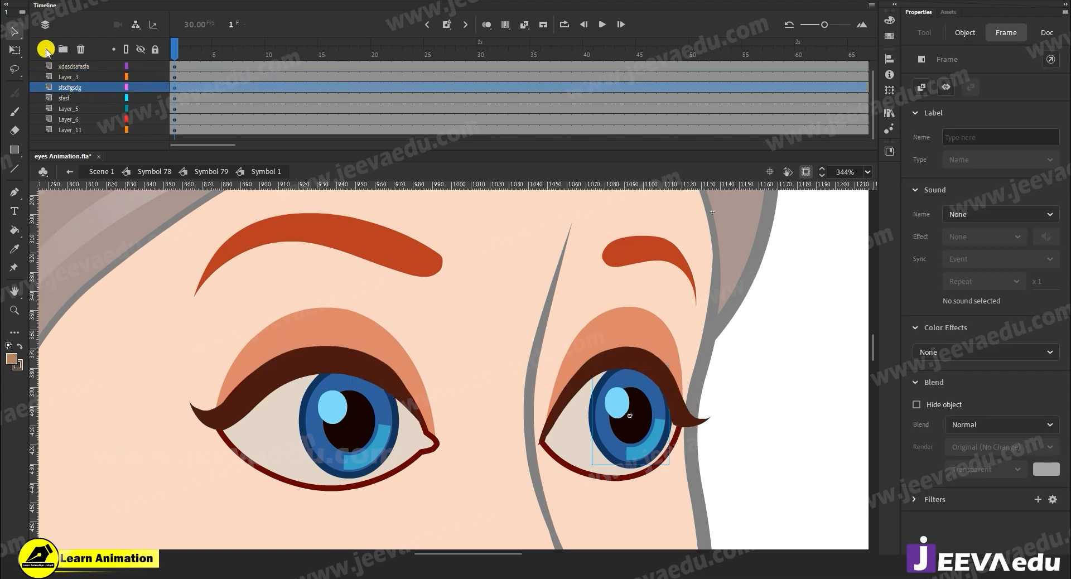
click(46, 50)
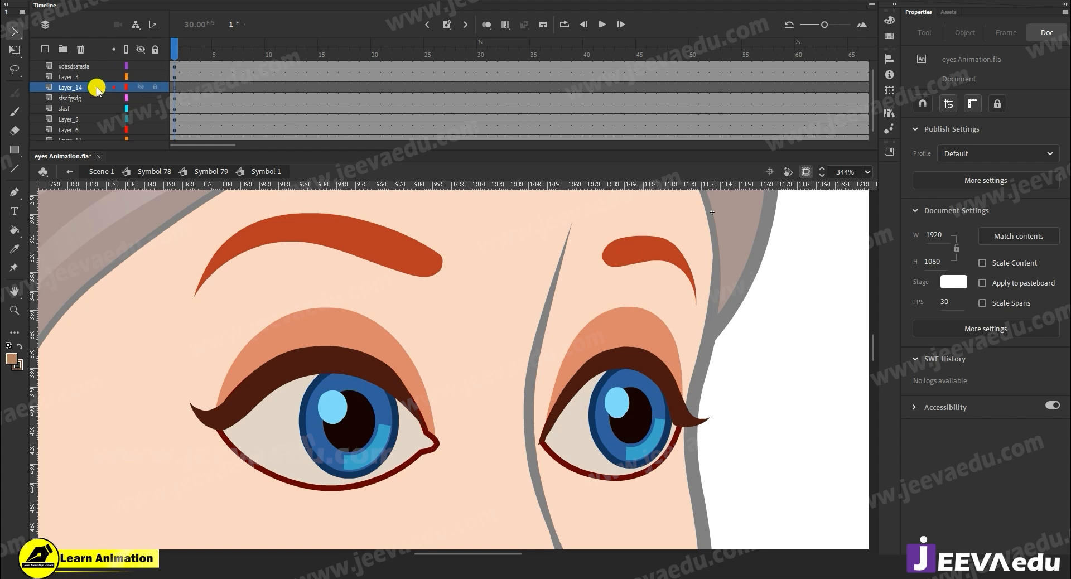
Step: Lock every layer except the new Layer_14
click(156, 69)
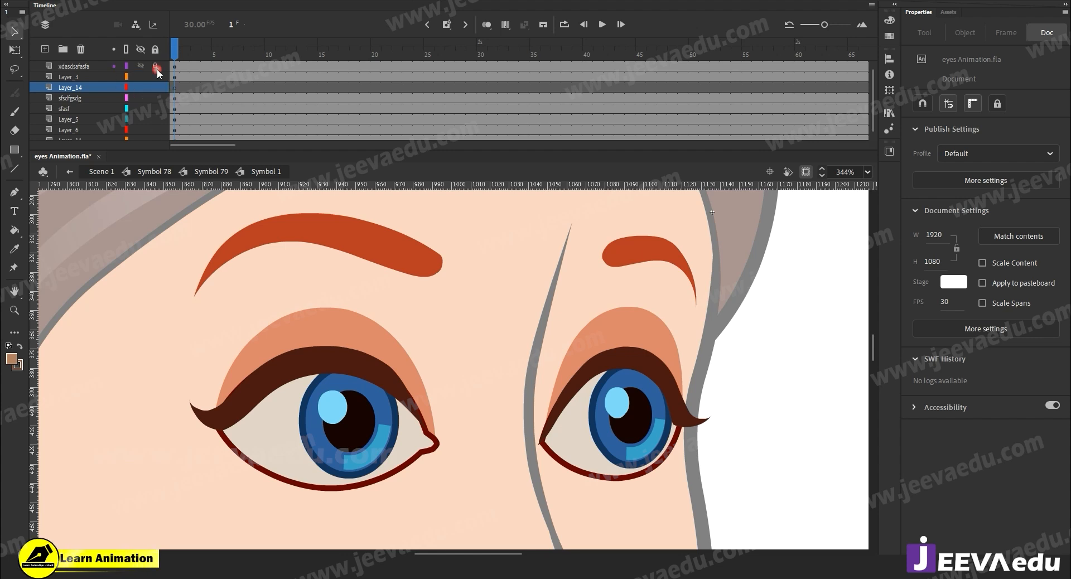
click(153, 49)
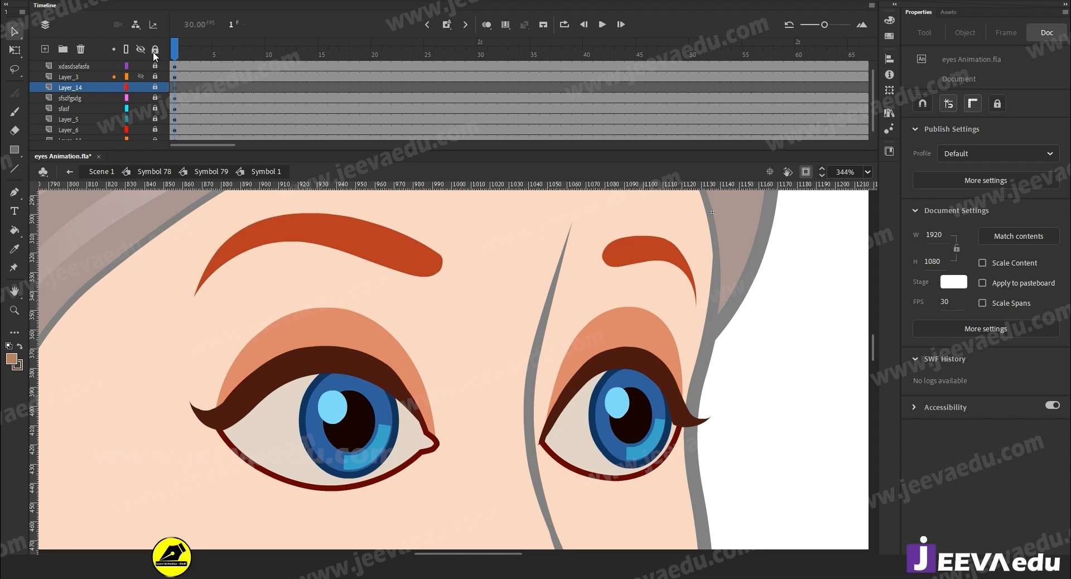
click(155, 49)
click(157, 129)
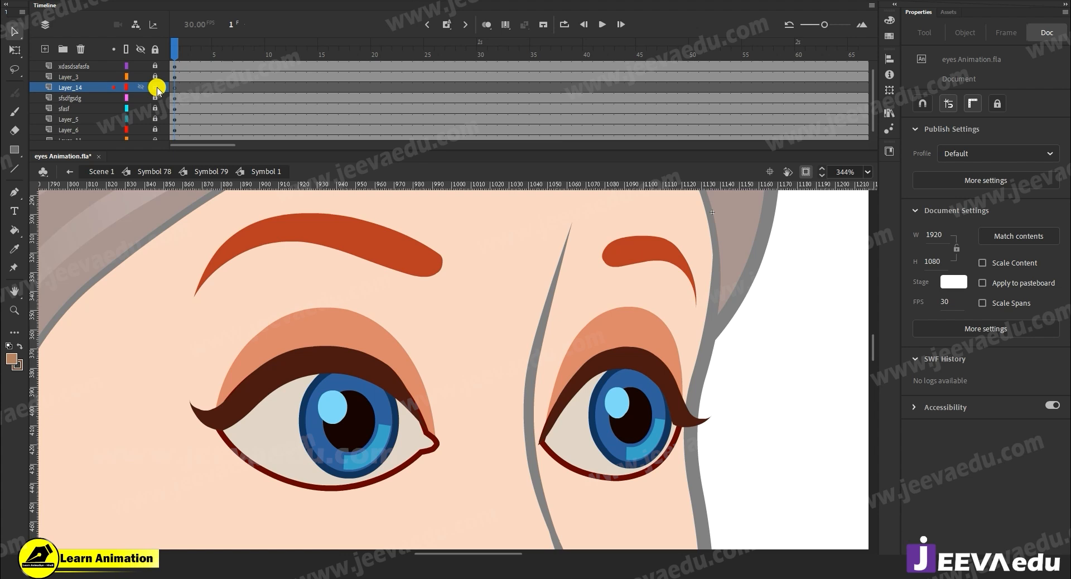
alt+click(155, 121)
alt+click(156, 122)
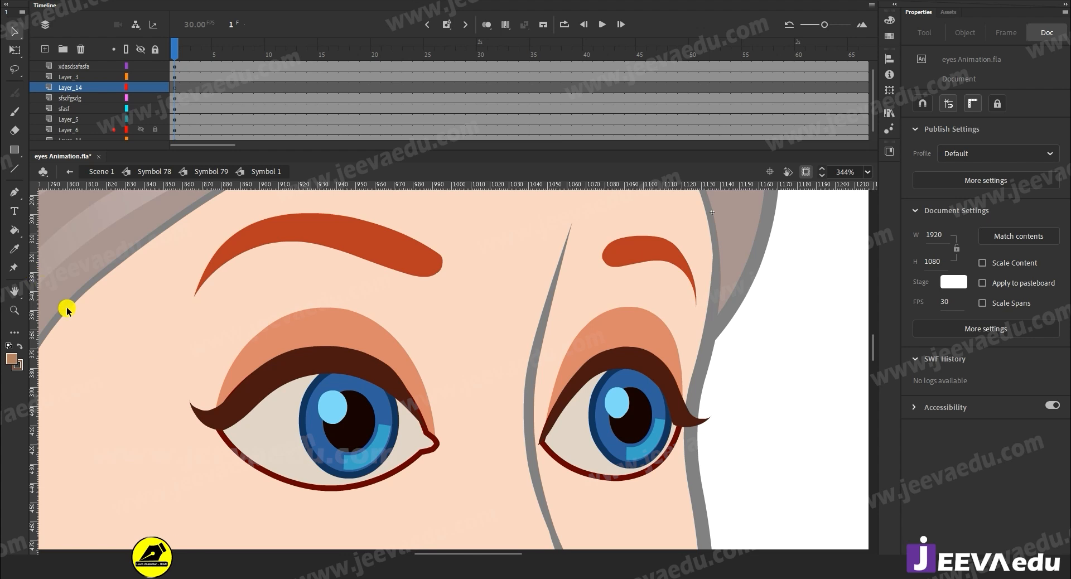
Step: Draw a rectangle about 20.8 by 17.15 in the darkened skin fill over the larger eye on Layer_14, beneath the upper lash
click(16, 249)
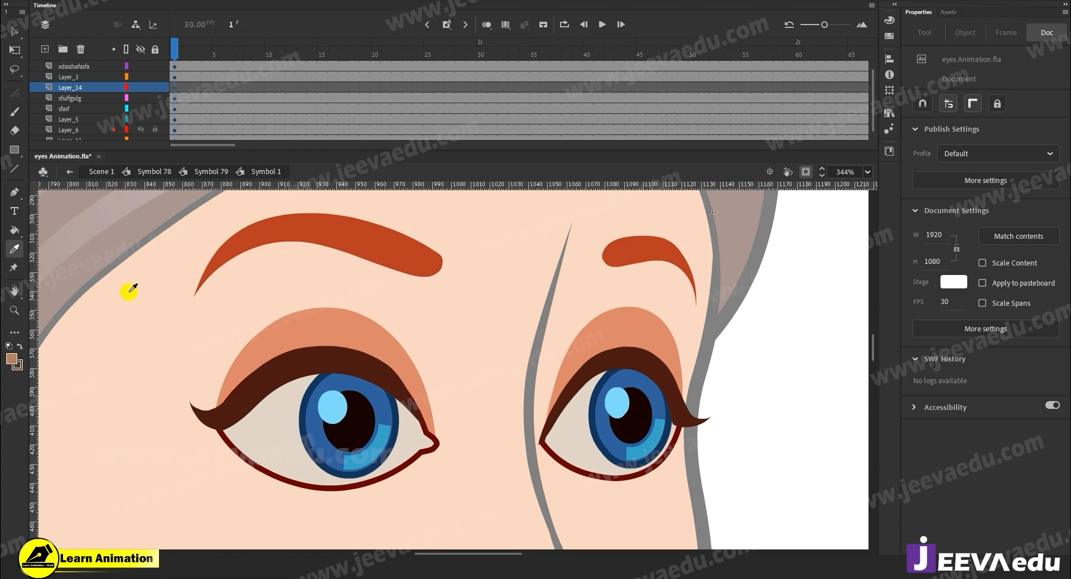
click(17, 152)
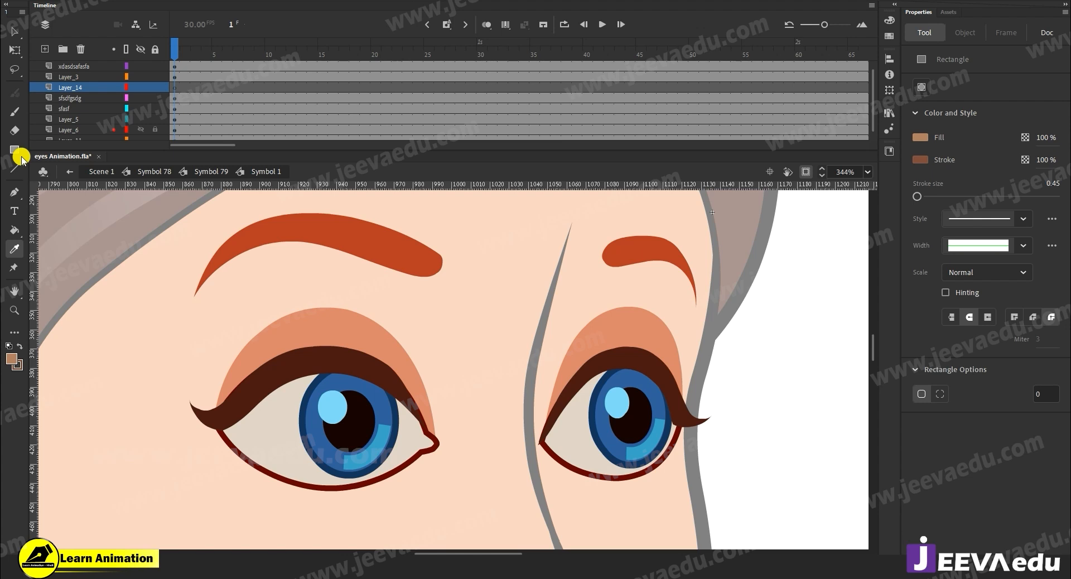
drag(22, 161, 44, 151)
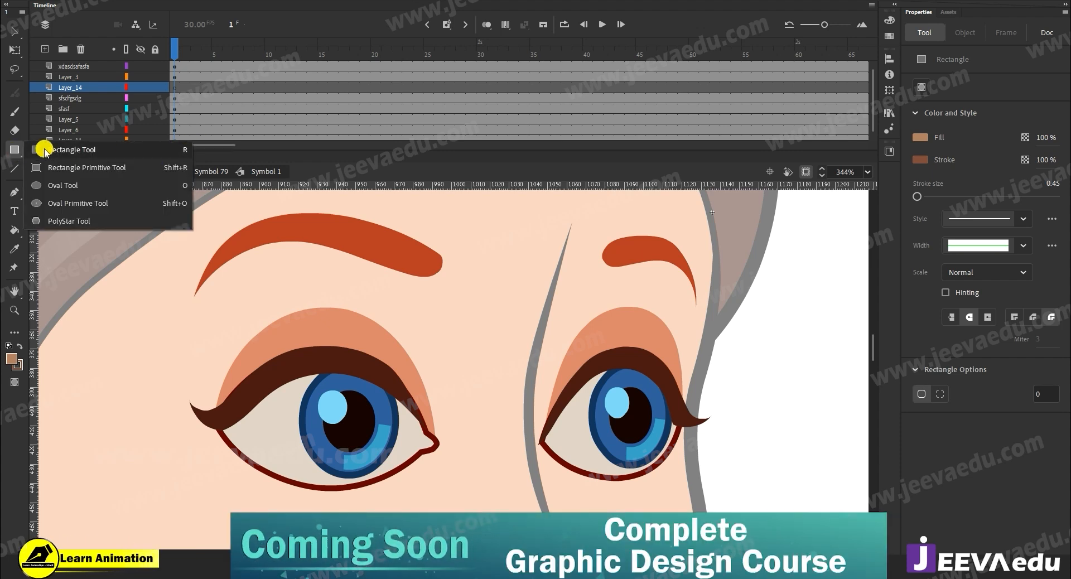
click(15, 32)
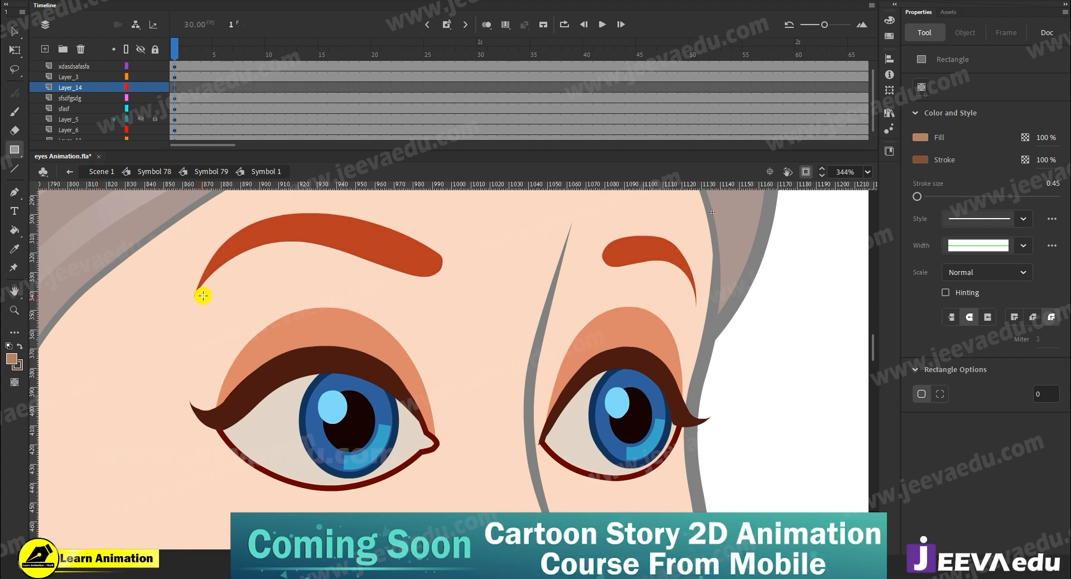
drag(201, 296, 464, 512)
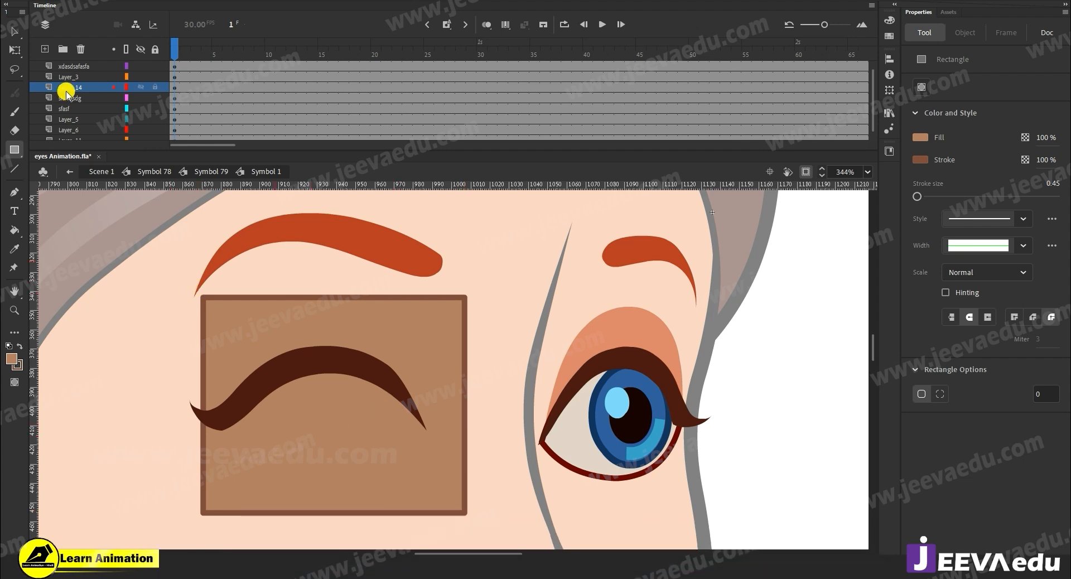
click(15, 32)
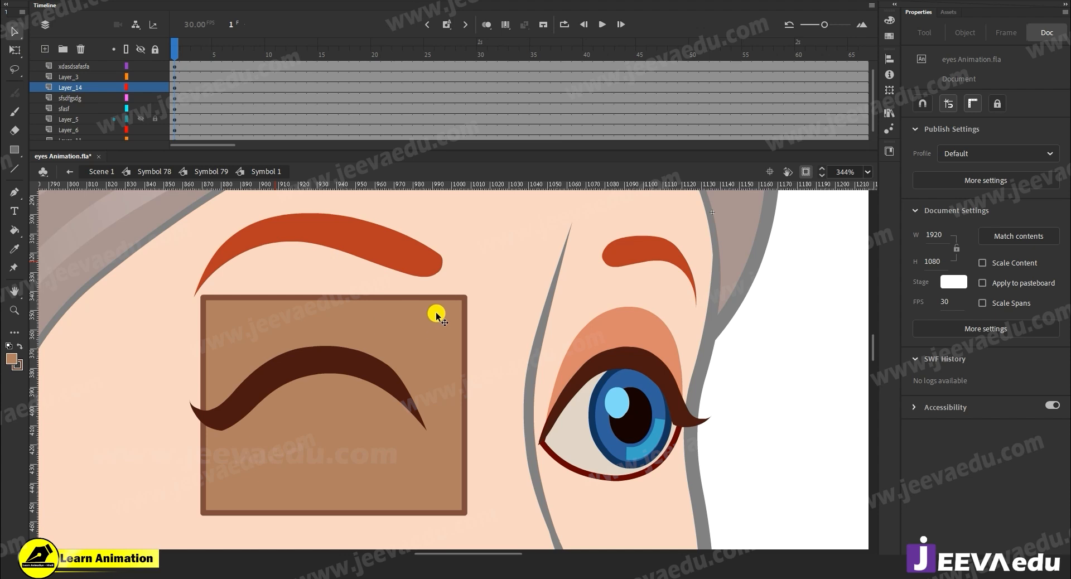
Step: Try moving only the rectangle's bottom outline segment away from its fill, and undo the move
click(366, 513)
mouse_move(366, 514)
mouse_down()
mouse_move(627, 530)
mouse_move(658, 519)
mouse_up()
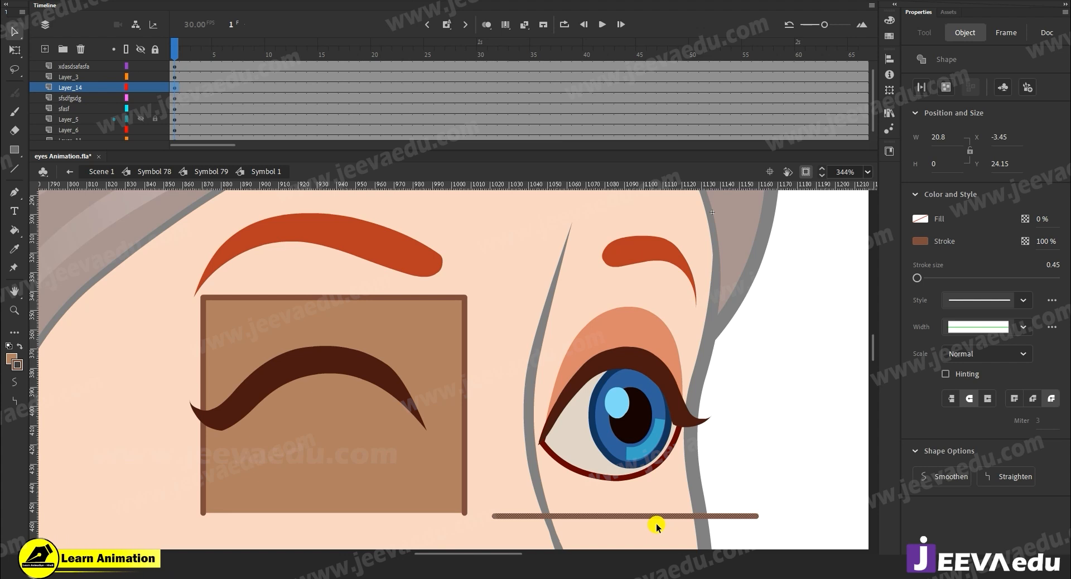
key(ctrl+z)
click(434, 534)
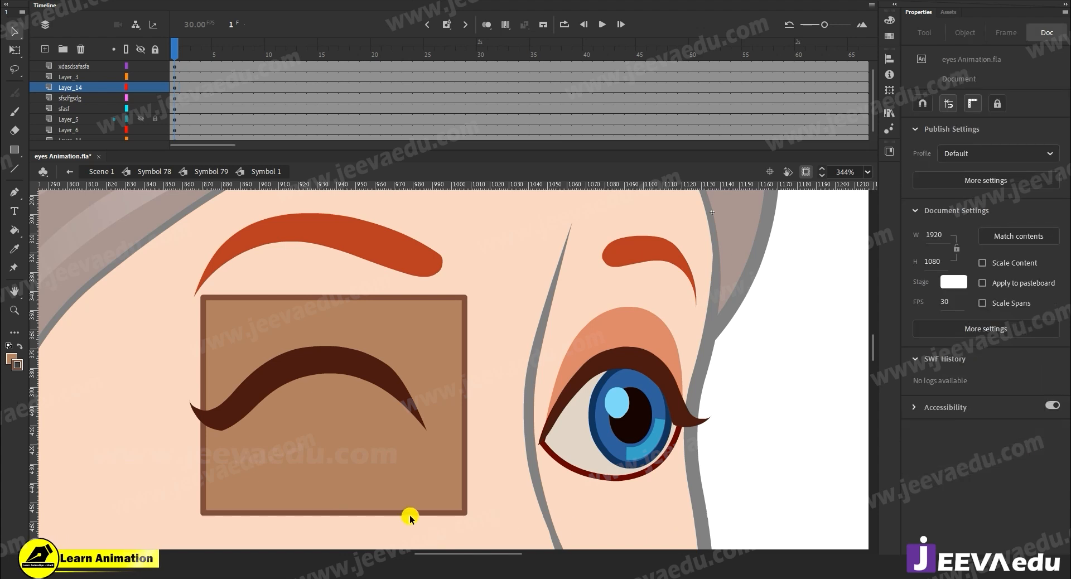
Step: Select the rectangle's entire outline inside Symbol 1 and delete it, keeping only the brown fill
double_click(410, 514)
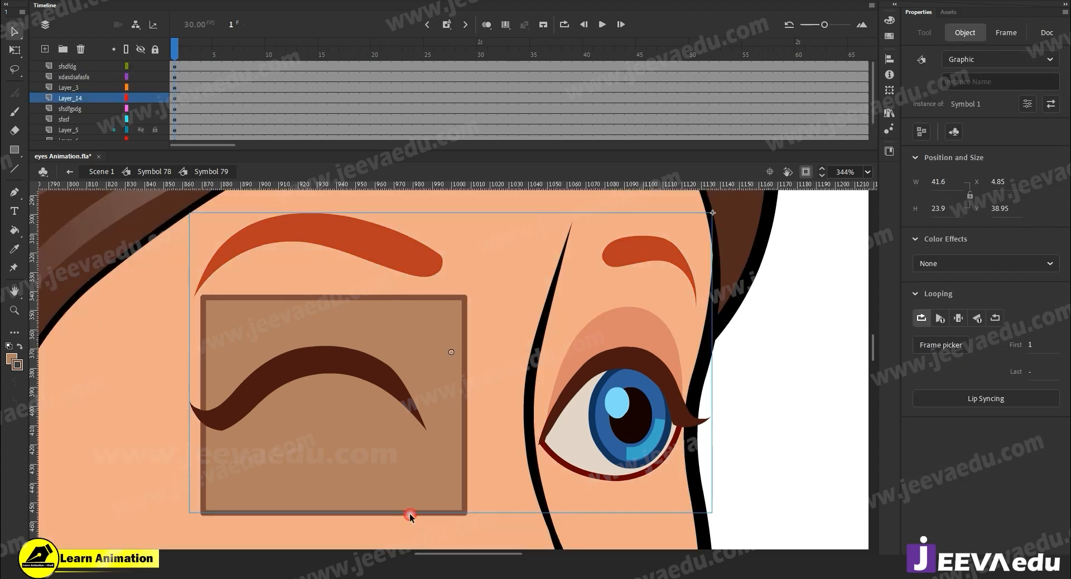
double_click(403, 514)
double_click(403, 513)
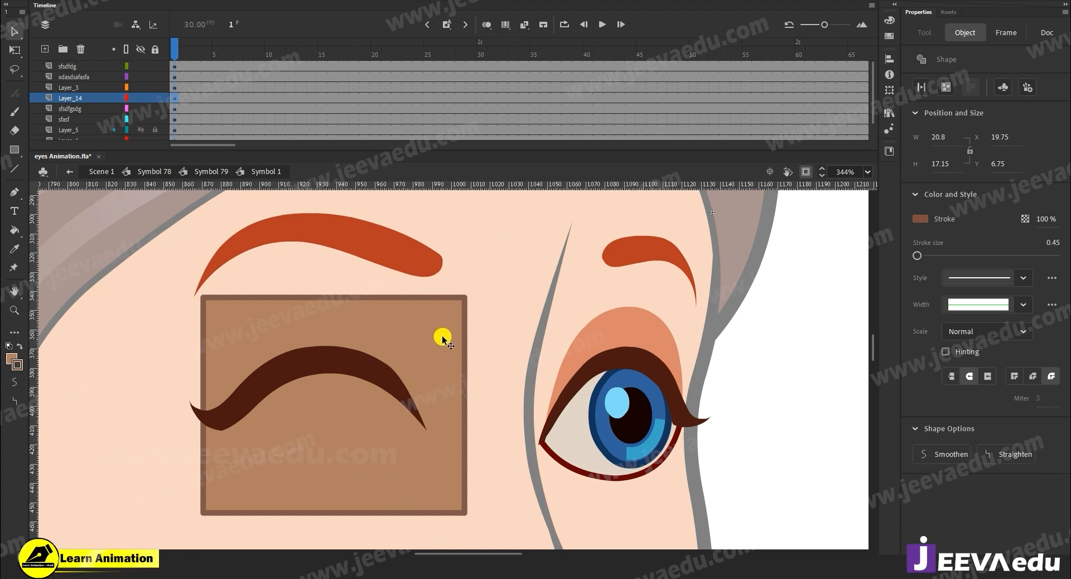
key(Delete)
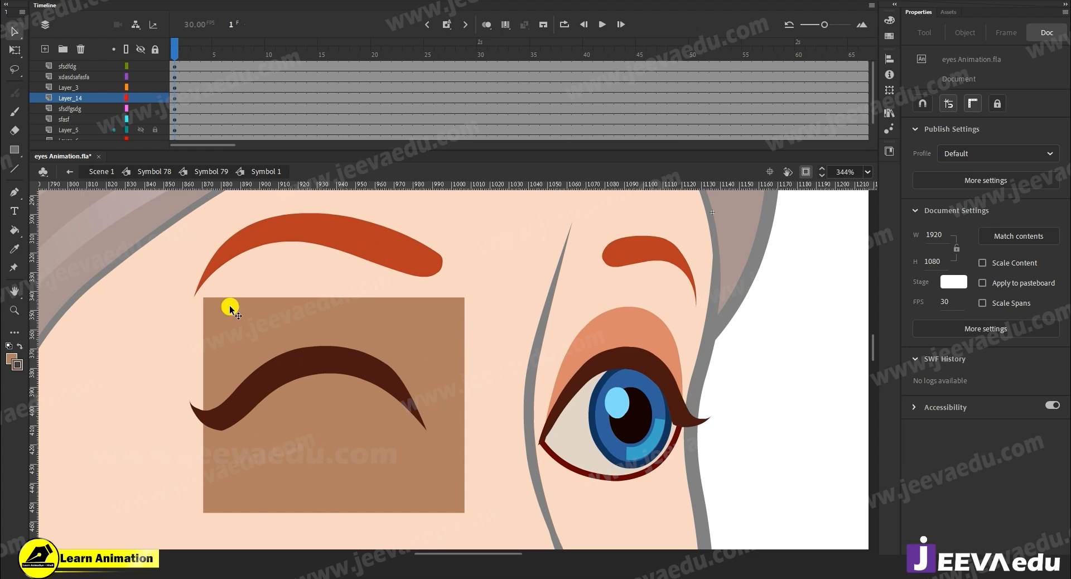
click(349, 469)
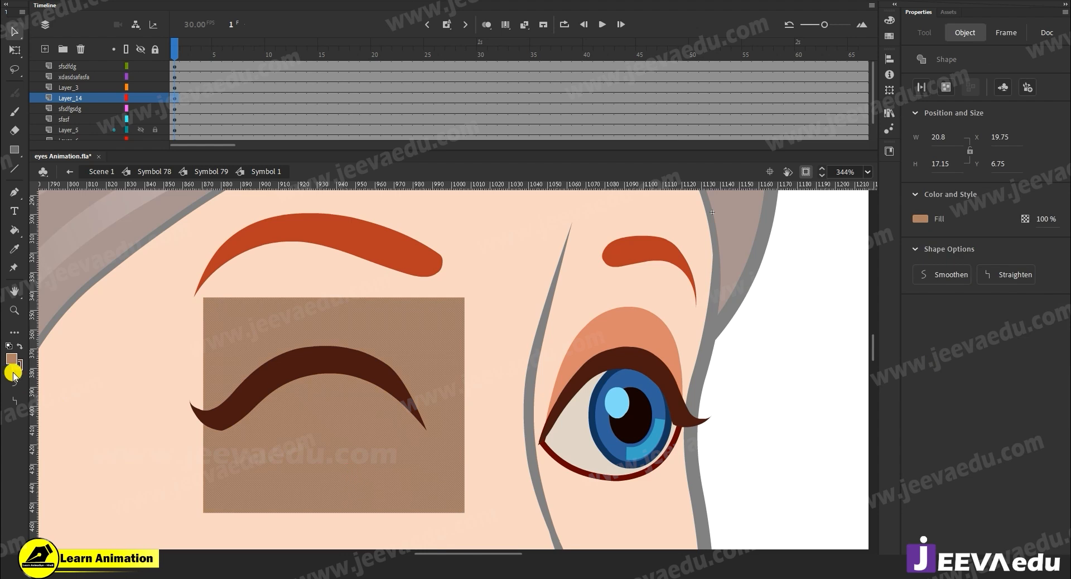
click(115, 393)
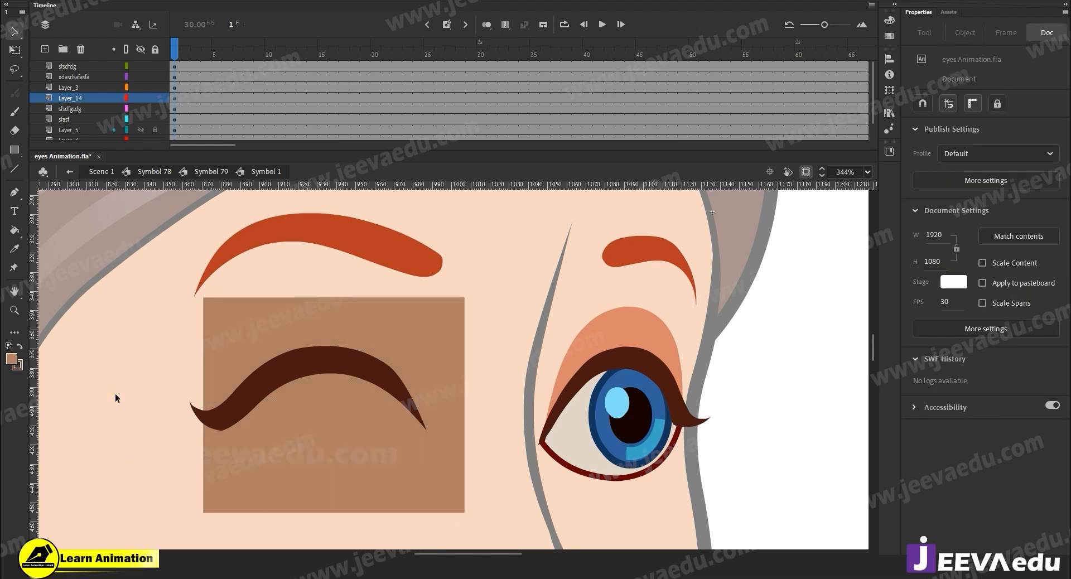
Step: Bend the rectangle's bottom edge slightly upward into a shallow arc
click(363, 508)
click(363, 526)
click(360, 514)
mouse_move(360, 516)
mouse_down()
mouse_move(363, 406)
mouse_move(353, 511)
mouse_up()
drag(355, 414, 353, 500)
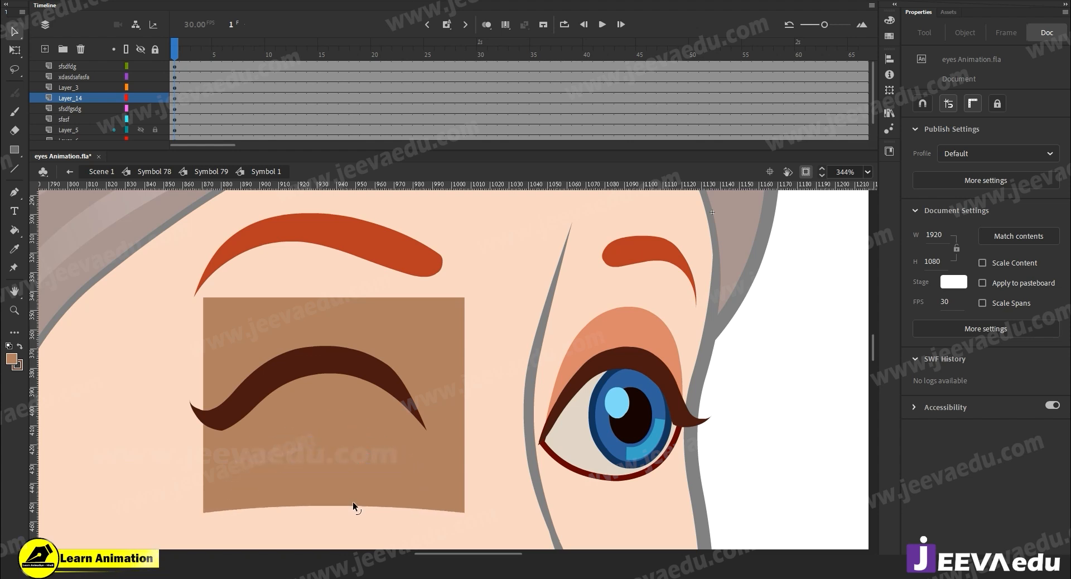
Step: Try stretching the eyelid shape's lower-right corner outward toward the nose, and undo the change
click(469, 515)
drag(464, 513, 572, 540)
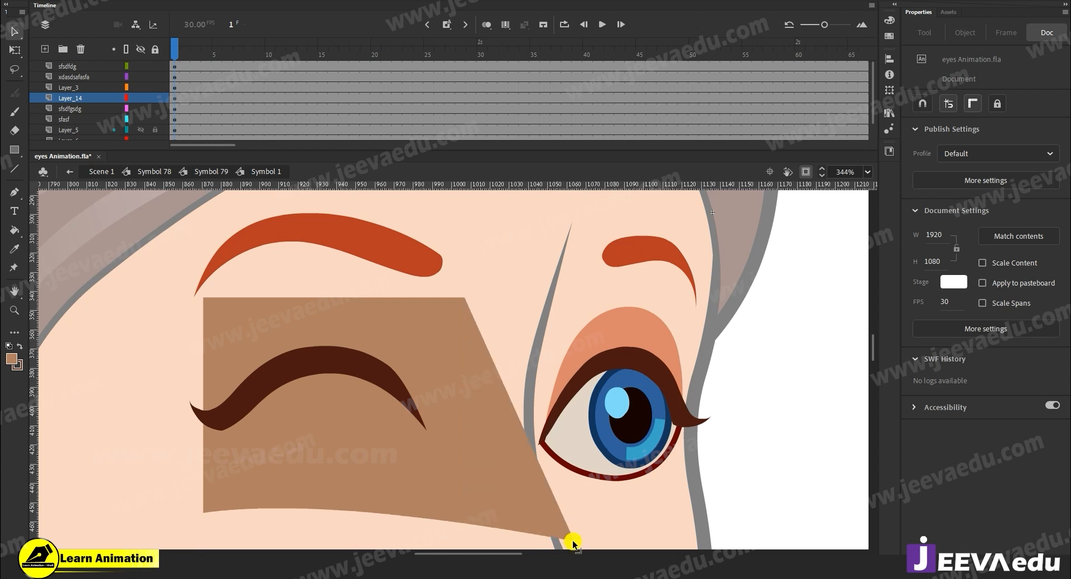
key(ctrl+z)
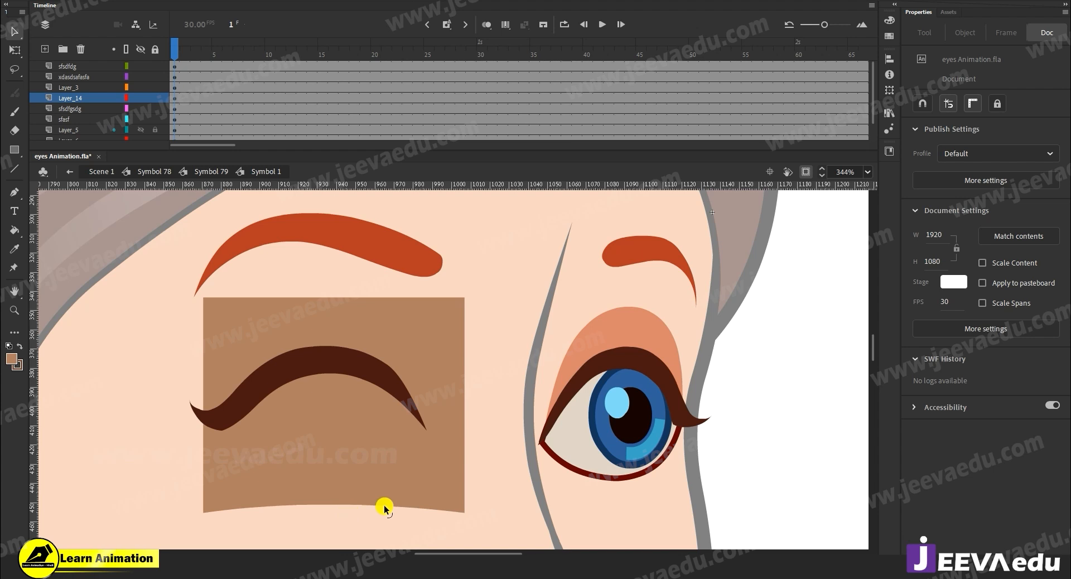
Step: Toggle Layer_14's visibility to compare it with the eye beneath, and nudge the eyelid shape up to Y 6.65
click(144, 98)
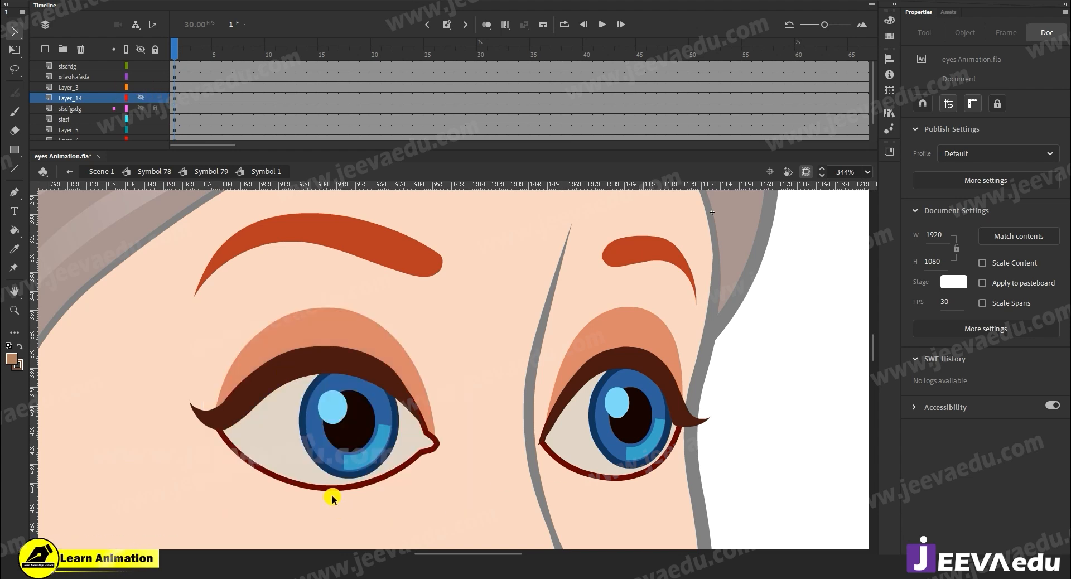
click(140, 98)
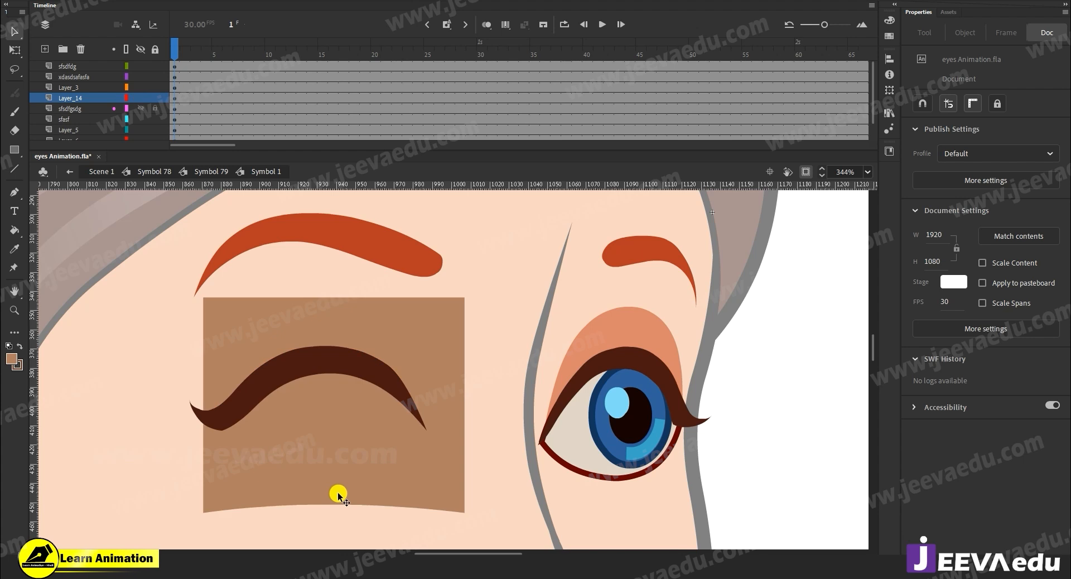
click(337, 494)
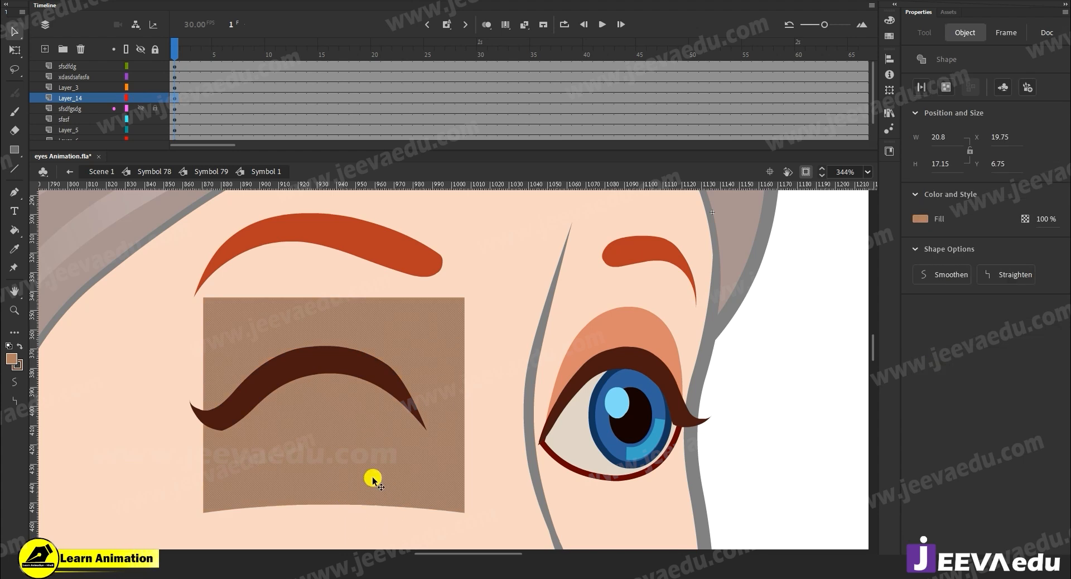
key(Up)
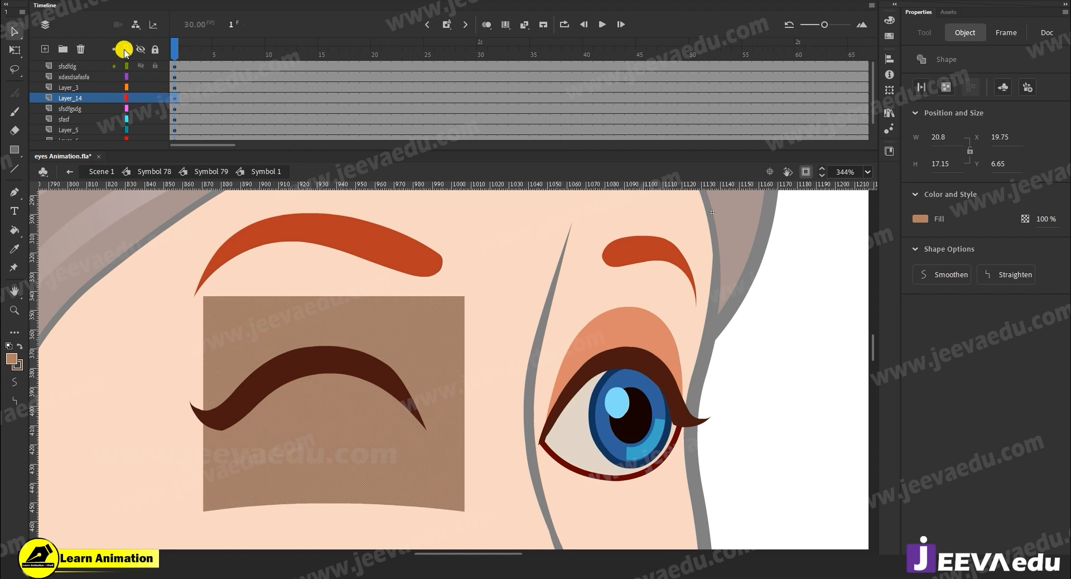
Step: Display Layer_14 in outline view, toggling between the filled and outlined shape over the eye
click(126, 97)
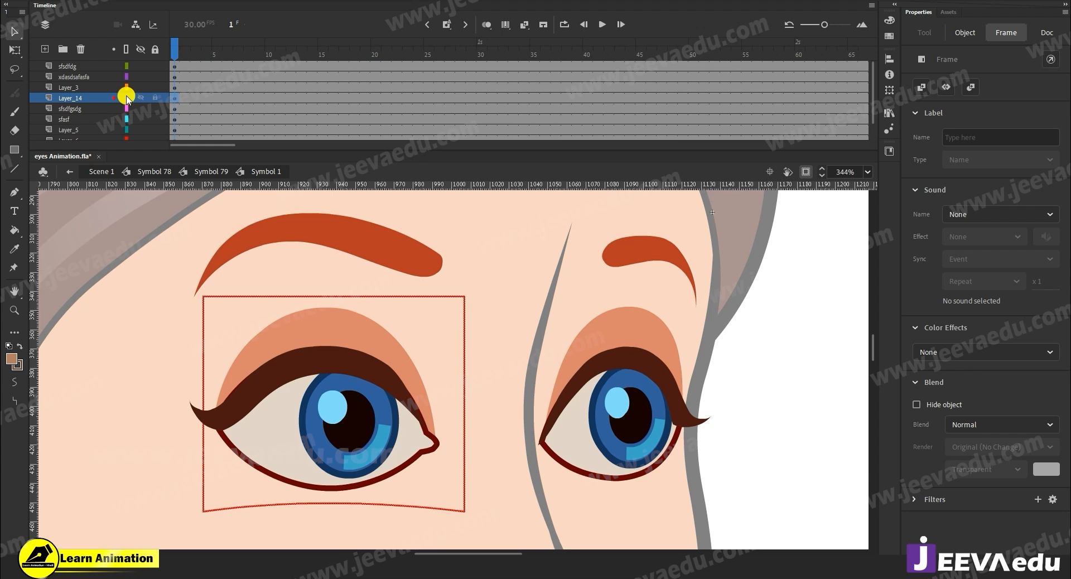
click(157, 300)
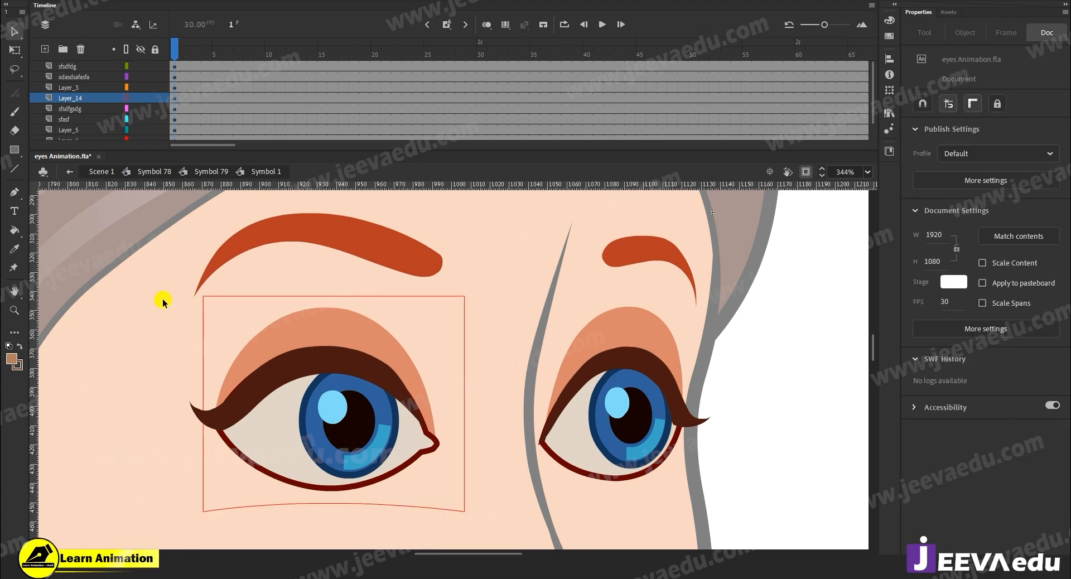
click(125, 99)
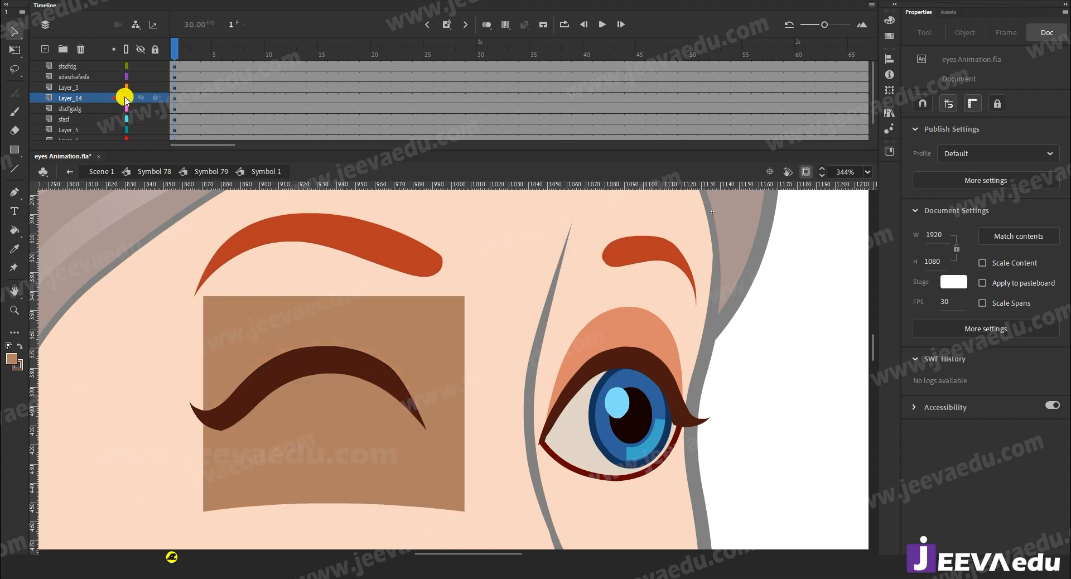
click(125, 98)
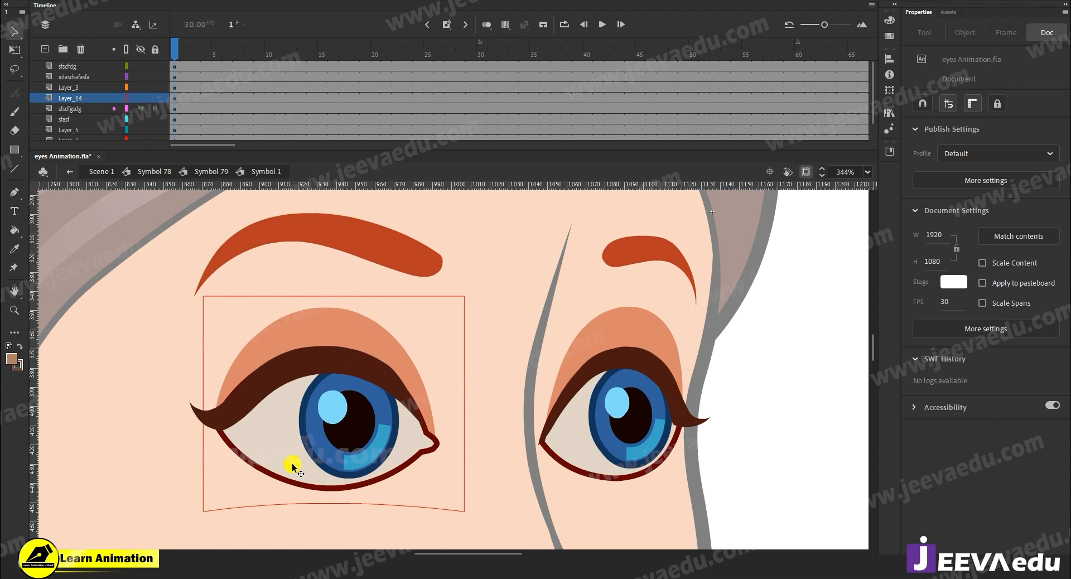
Step: Nudge the outlined eyelid shape up and slightly left over the larger eye, to X 19.85 and Y 6.05
click(325, 296)
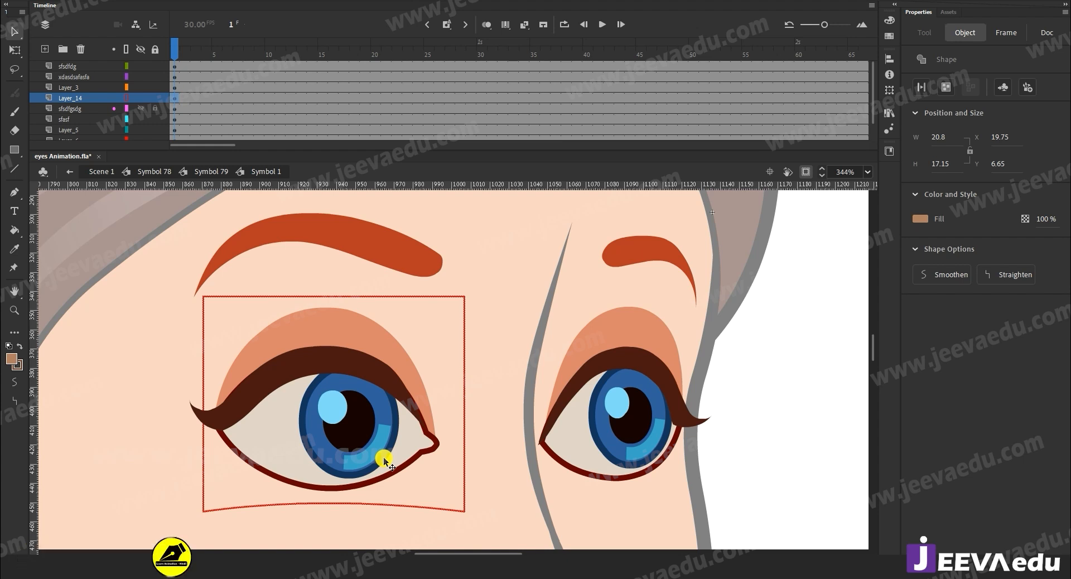
key(Up)
key(Up)
key(Up)
key(Up)
key(Up)
key(Up)
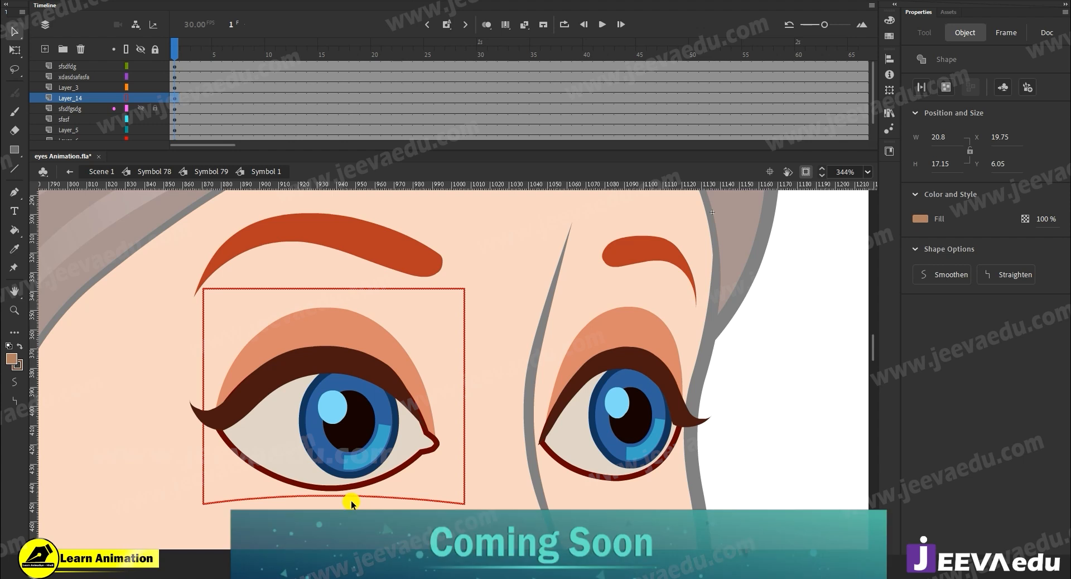
key(Left)
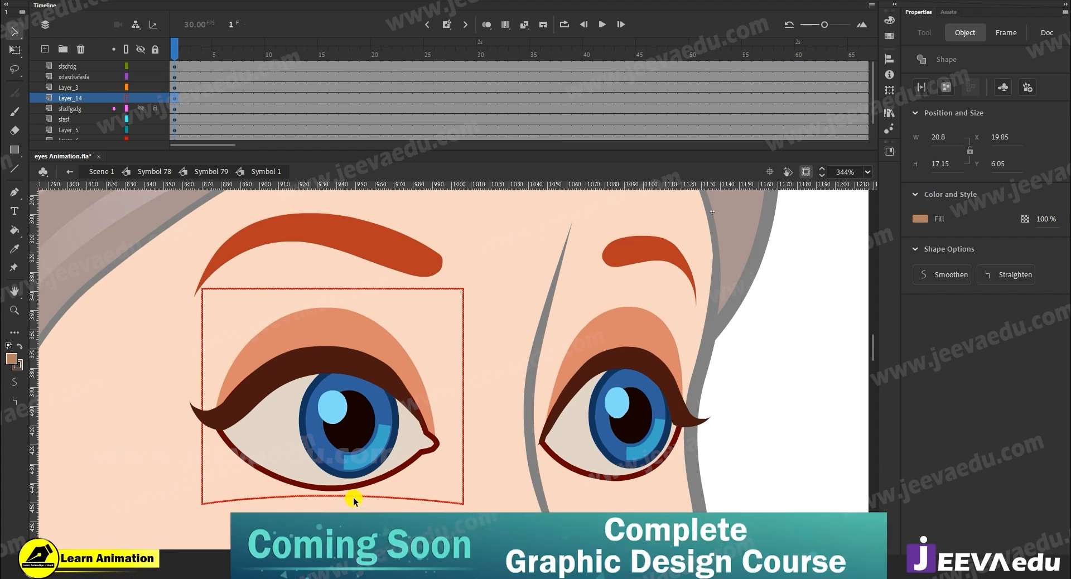
Step: Compare the eyelid shape with the larger eye beneath it by alternating Layer_14 between outline and filled display
click(127, 98)
click(127, 98)
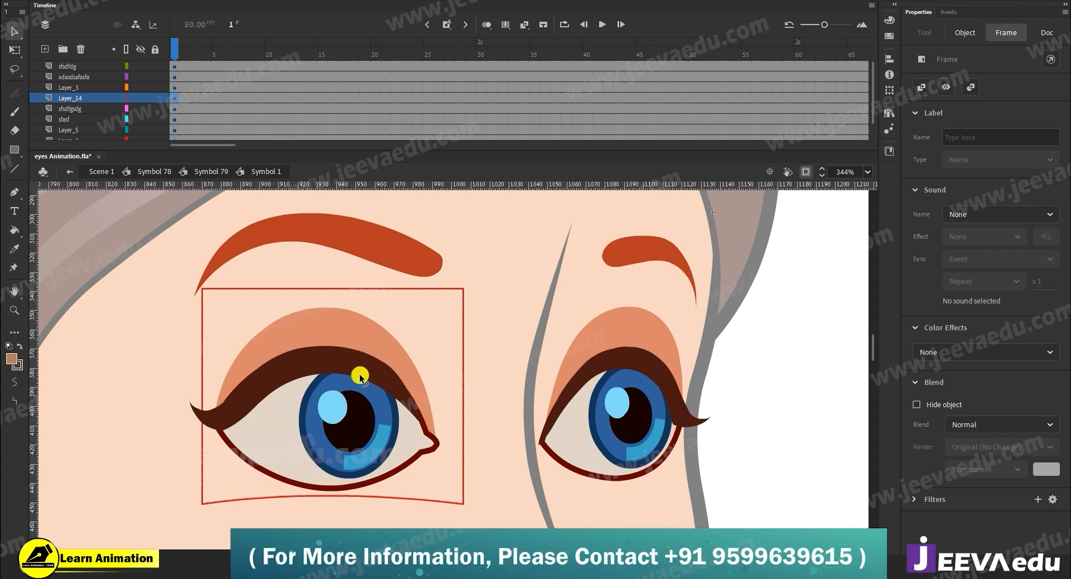
click(127, 98)
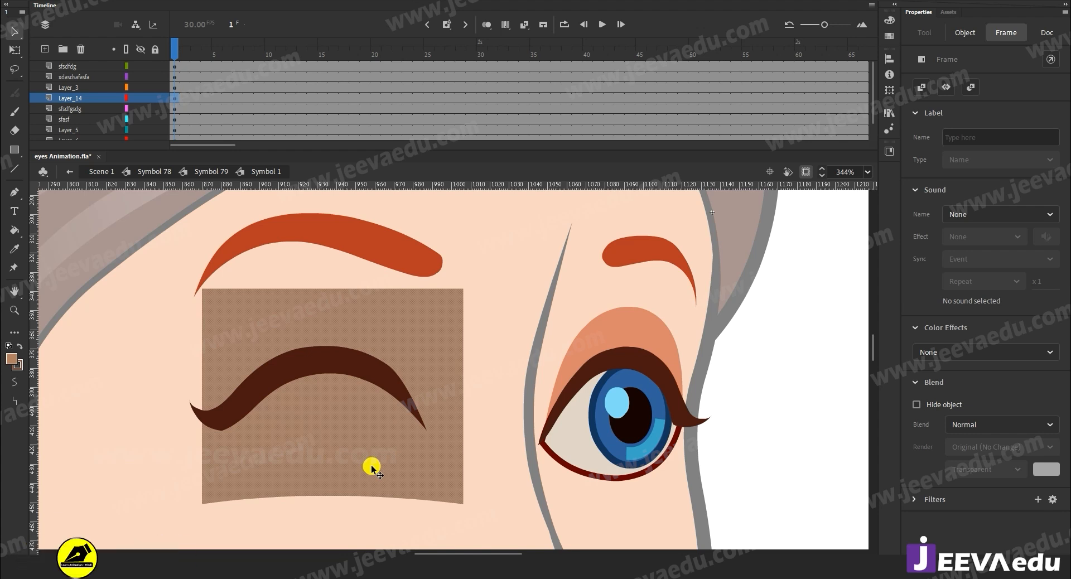
right_click(175, 99)
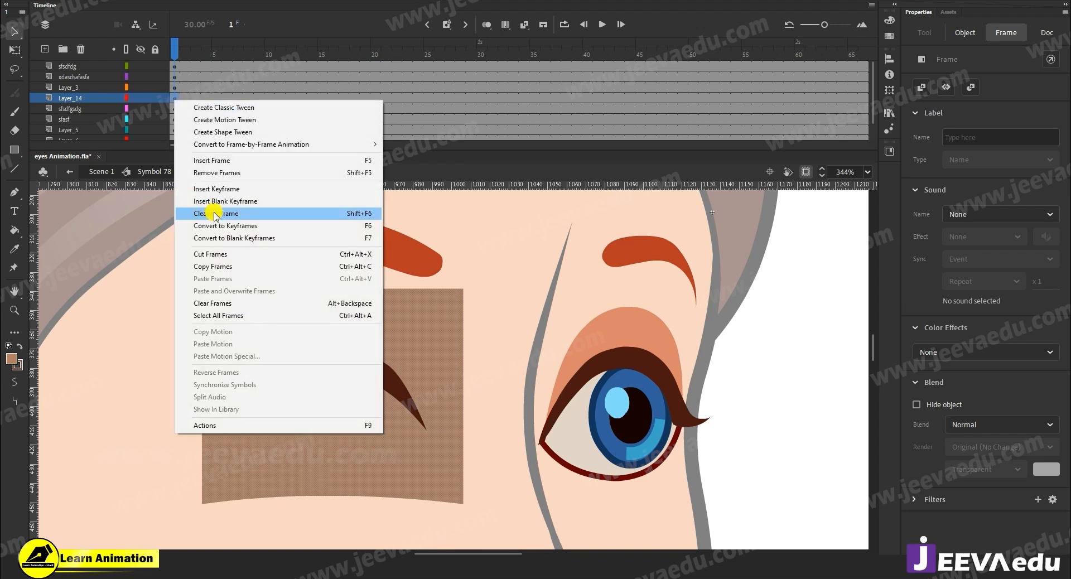
click(173, 47)
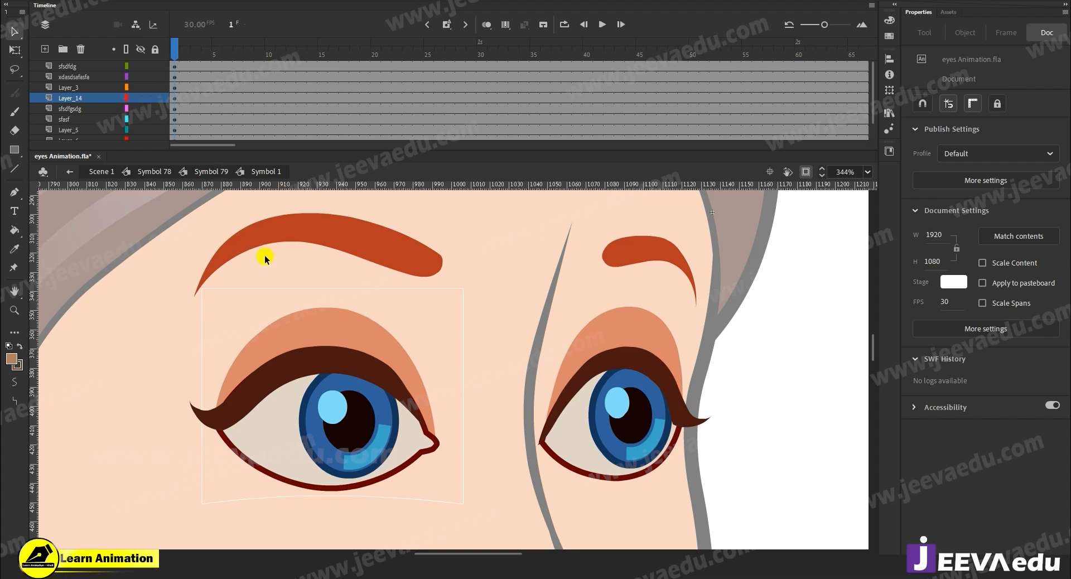
click(397, 413)
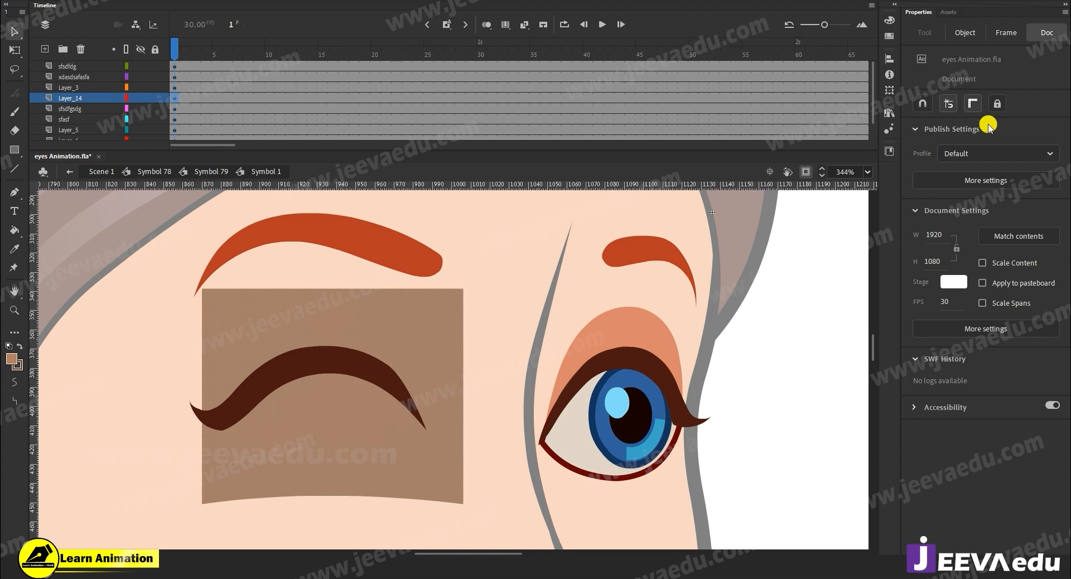
key(Delete)
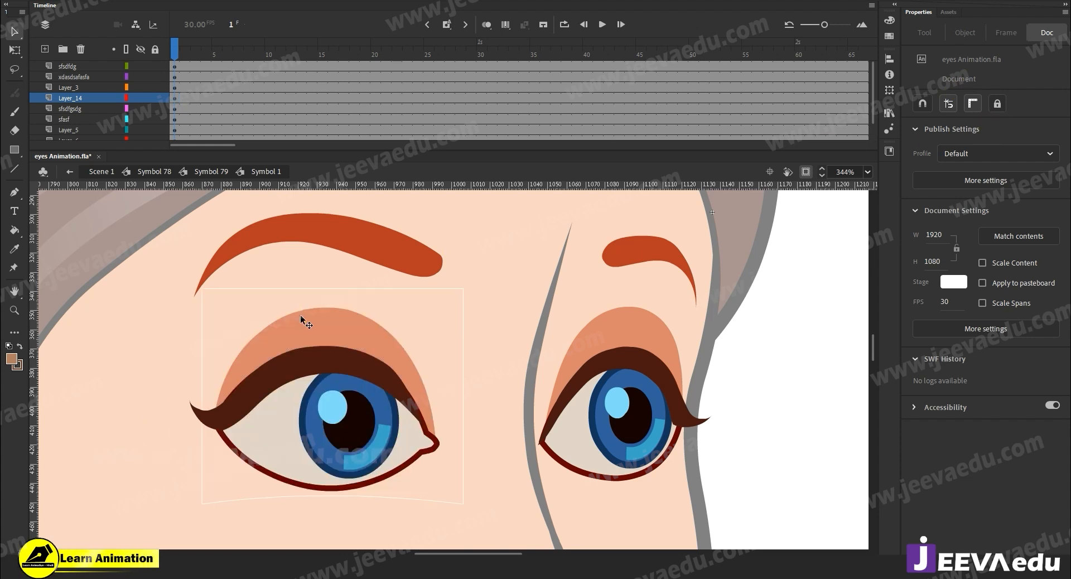
click(300, 315)
click(300, 305)
click(127, 97)
Step: Convert the eyelid shape on Layer_14 into a Graphic symbol, keeping the default name
click(370, 298)
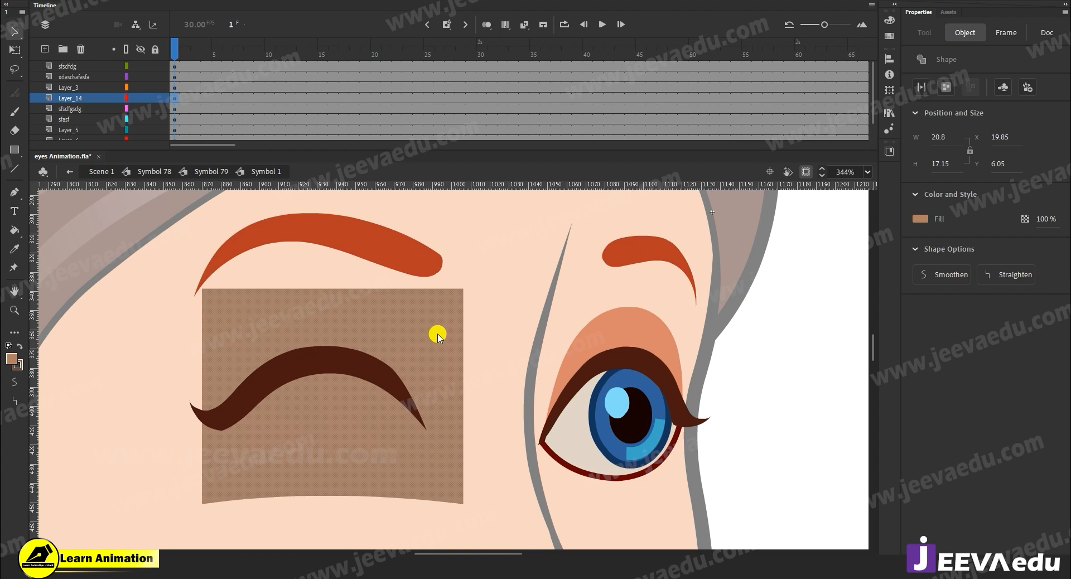
key(F8)
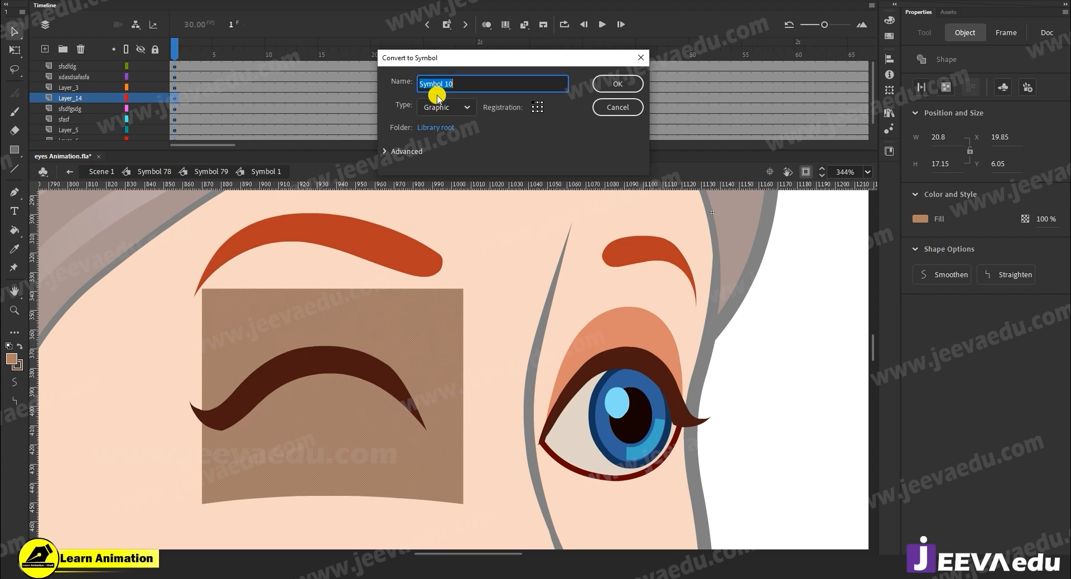
click(467, 108)
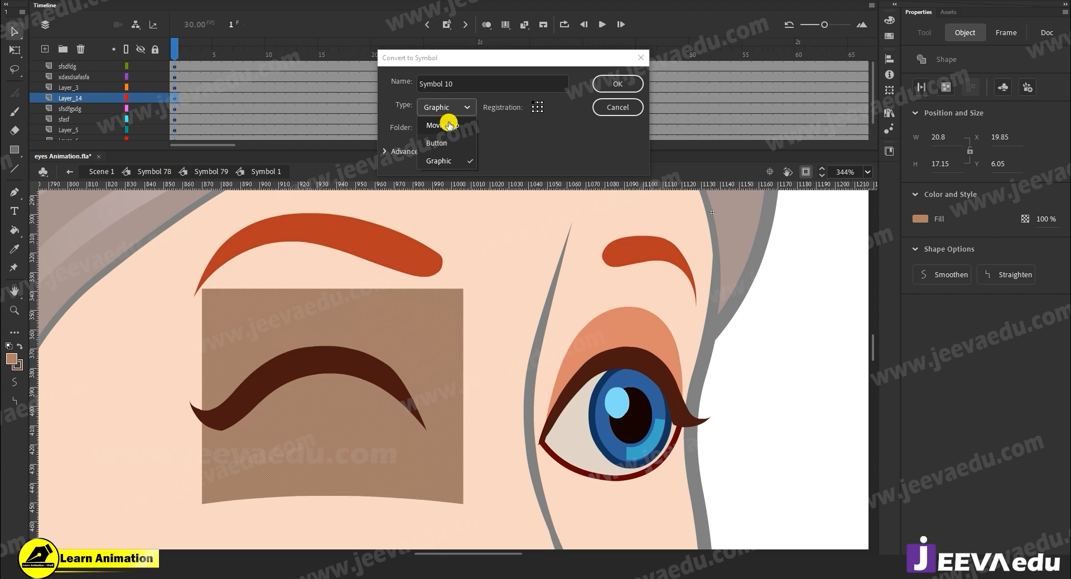
click(448, 125)
click(445, 107)
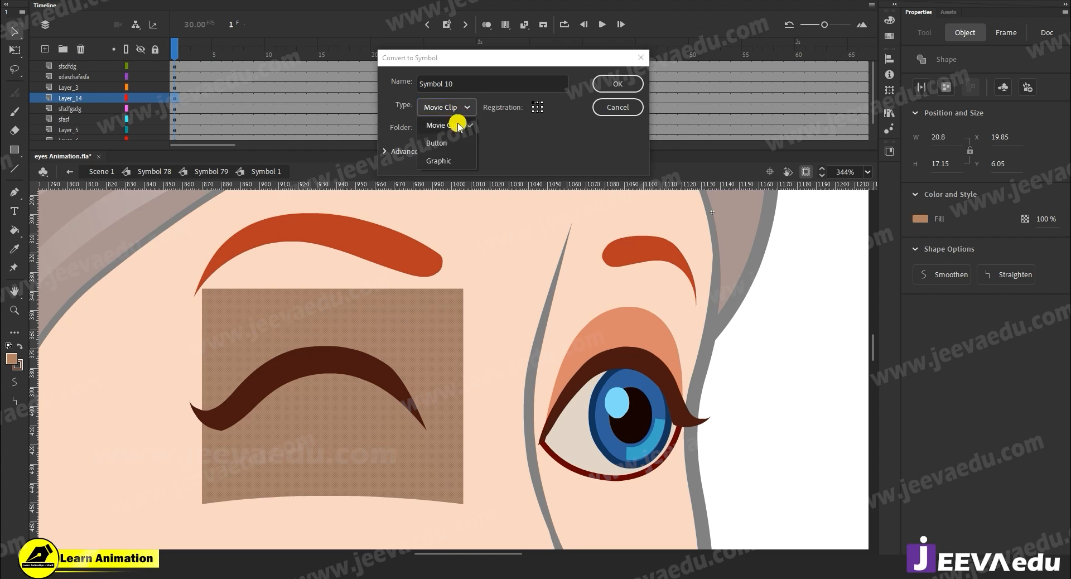
click(449, 160)
click(626, 86)
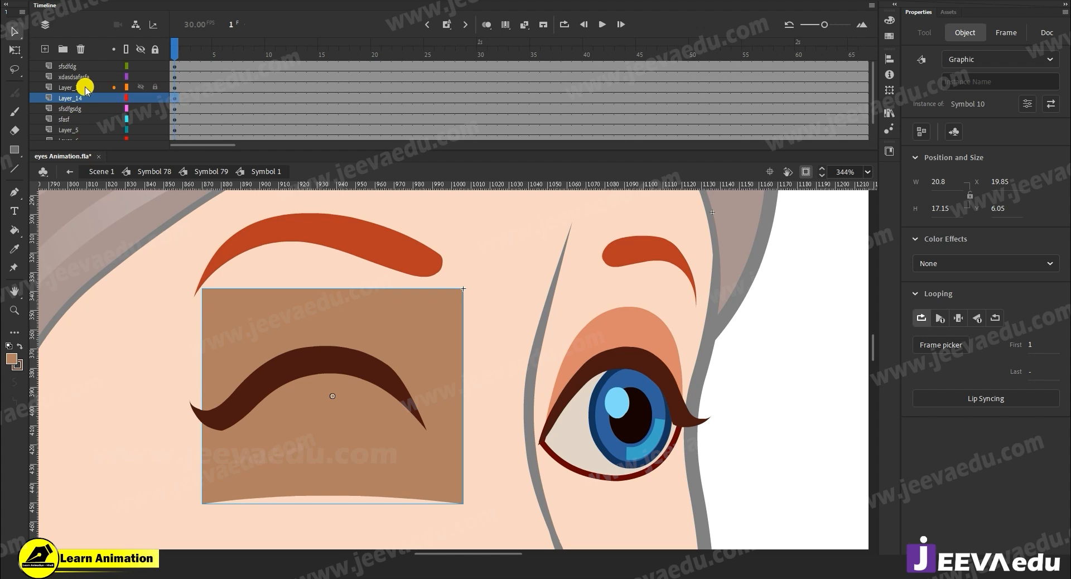
Step: Add a layer above Layer_14 and place a copy of the eyelid symbol over the smaller eye at X -3.65, Y 5.1, checking it in outline
click(45, 49)
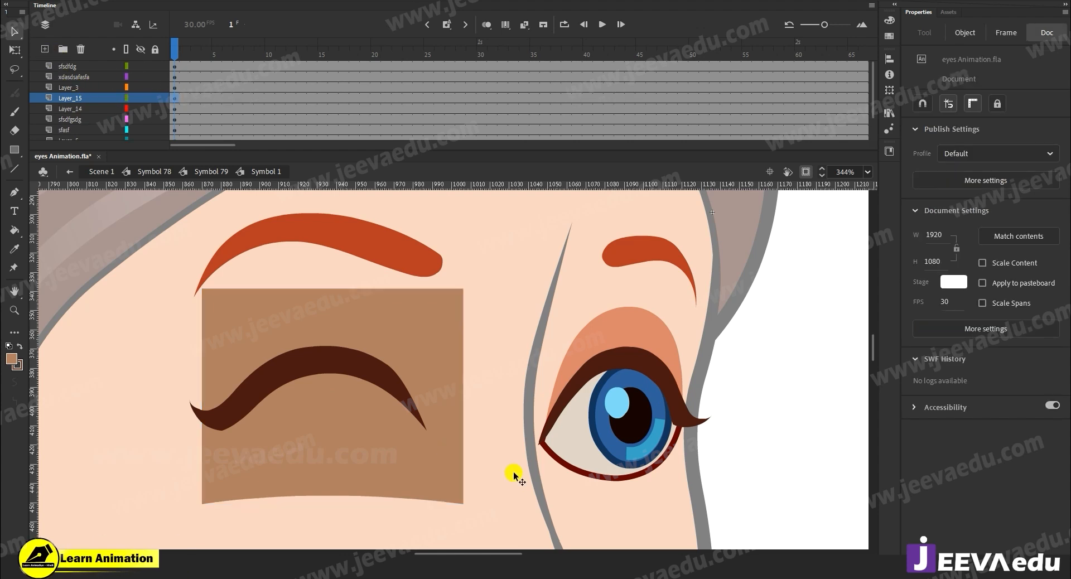
key(ctrl+v)
mouse_move(650, 440)
mouse_down()
mouse_move(674, 433)
mouse_move(662, 438)
mouse_up()
click(640, 485)
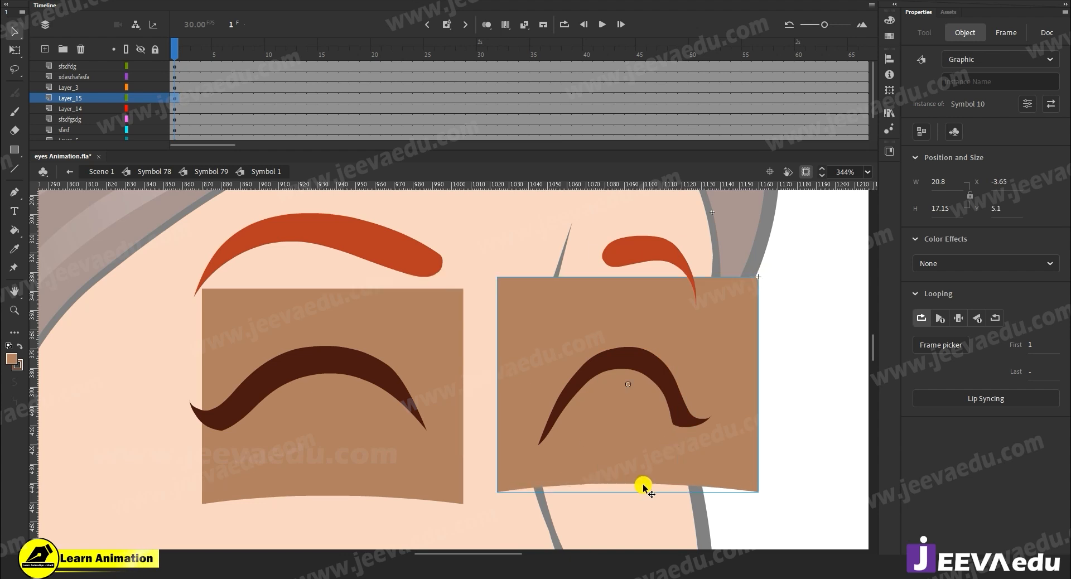
click(128, 100)
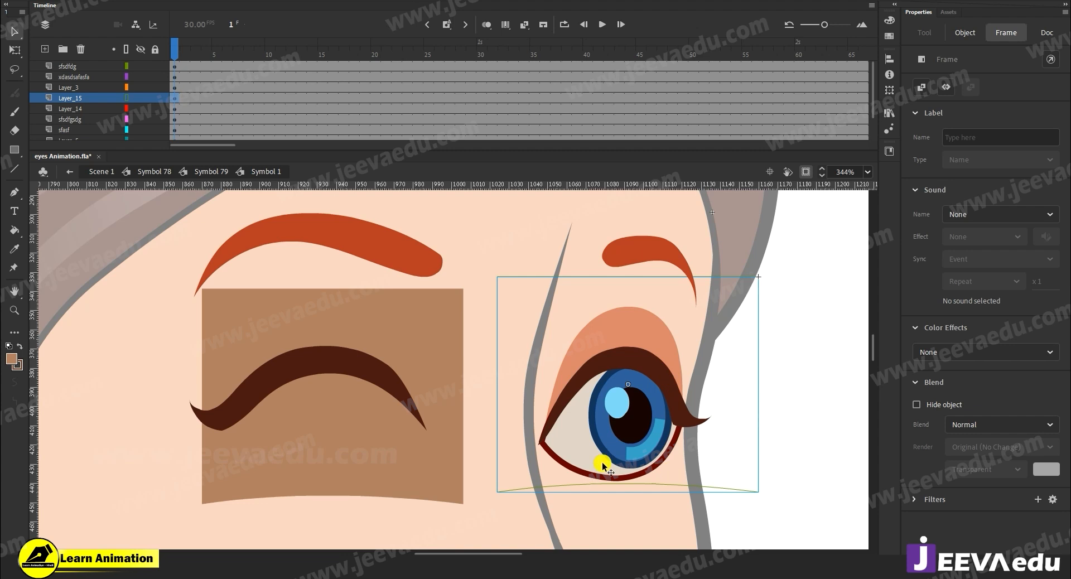
click(126, 98)
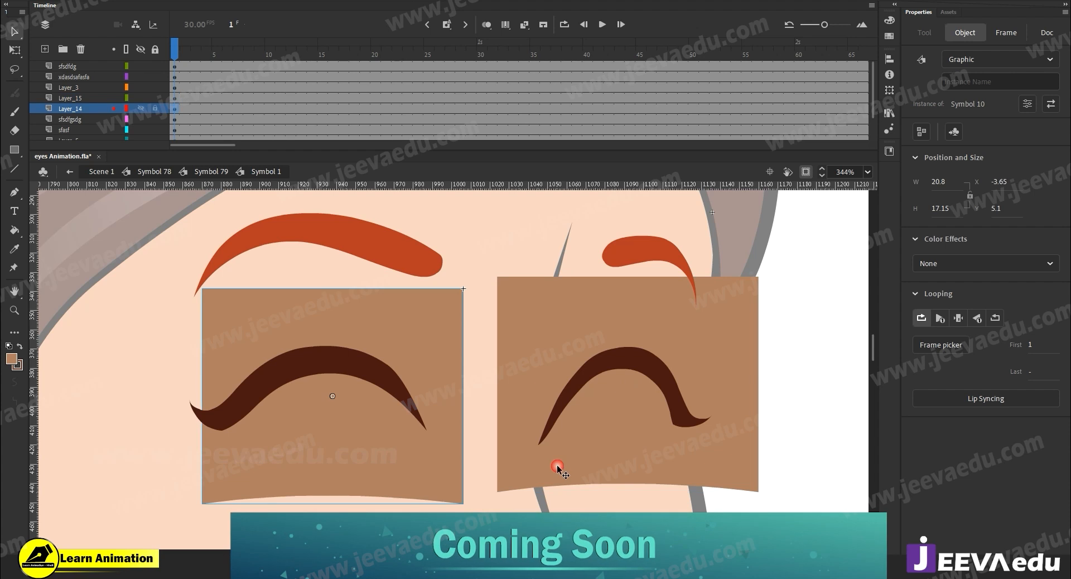
Step: Insert keyframes at frame 10 on Layer_14 and Layer_15 for the two eyelid symbols
click(396, 476)
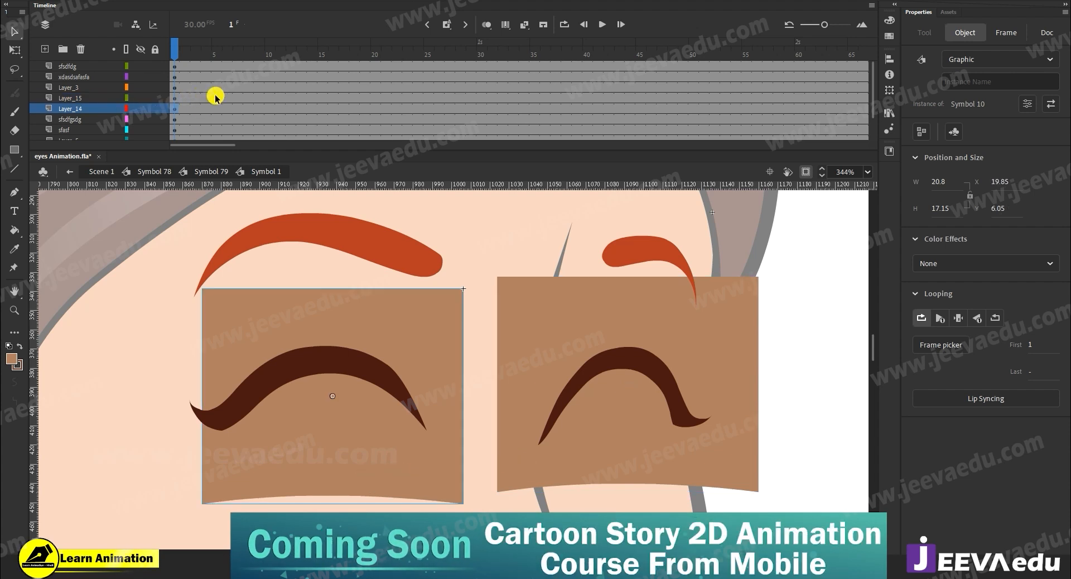
click(184, 51)
drag(182, 49, 172, 58)
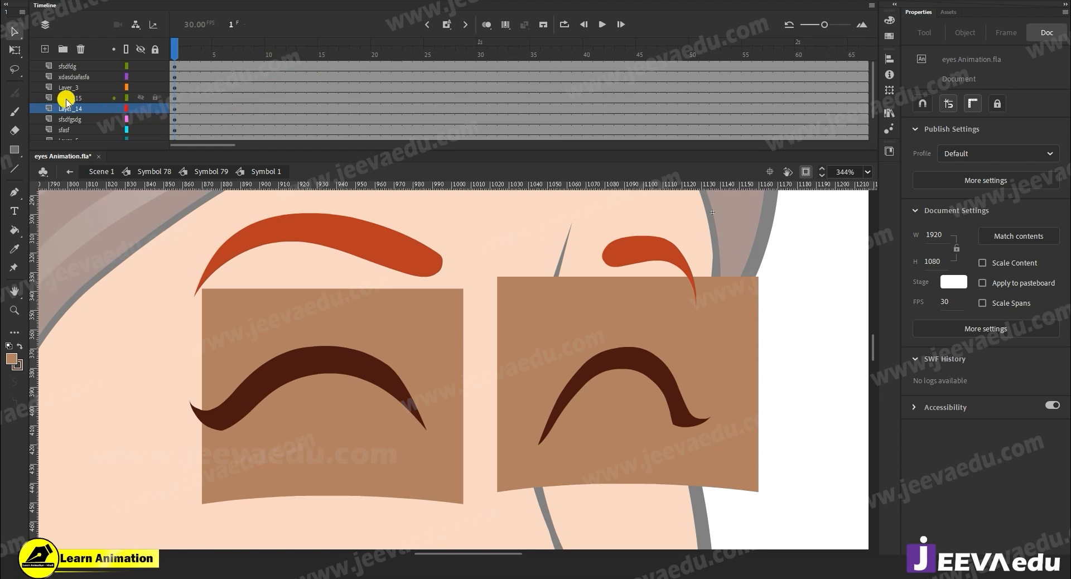
click(65, 107)
click(72, 99)
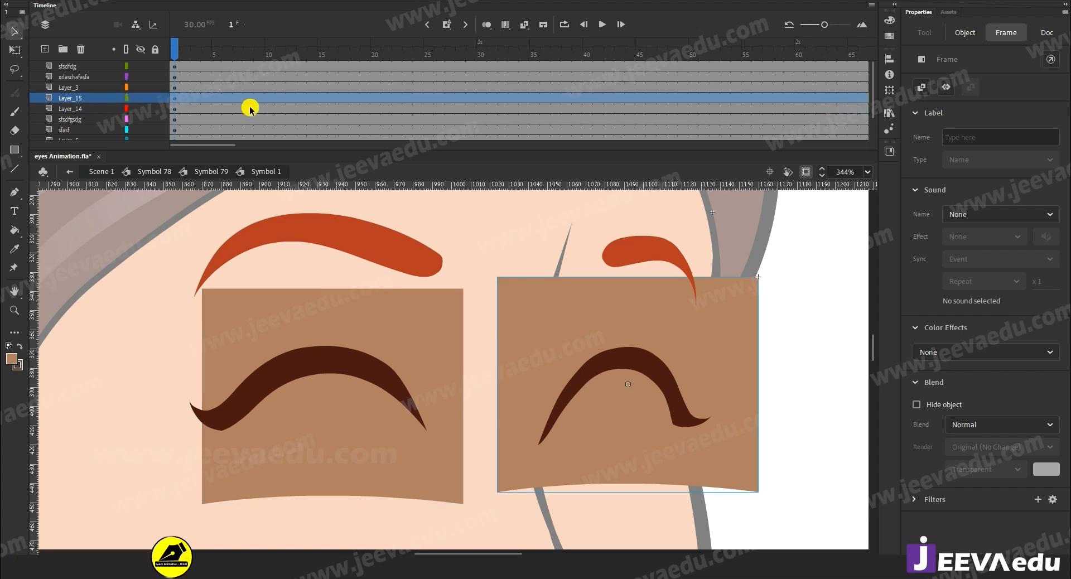
click(272, 109)
click(271, 60)
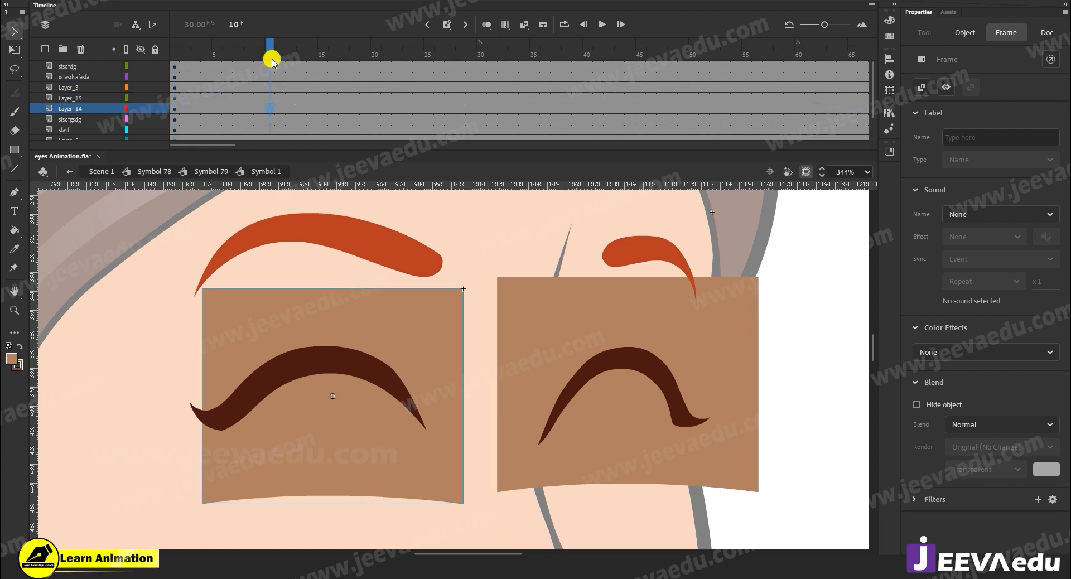
click(270, 107)
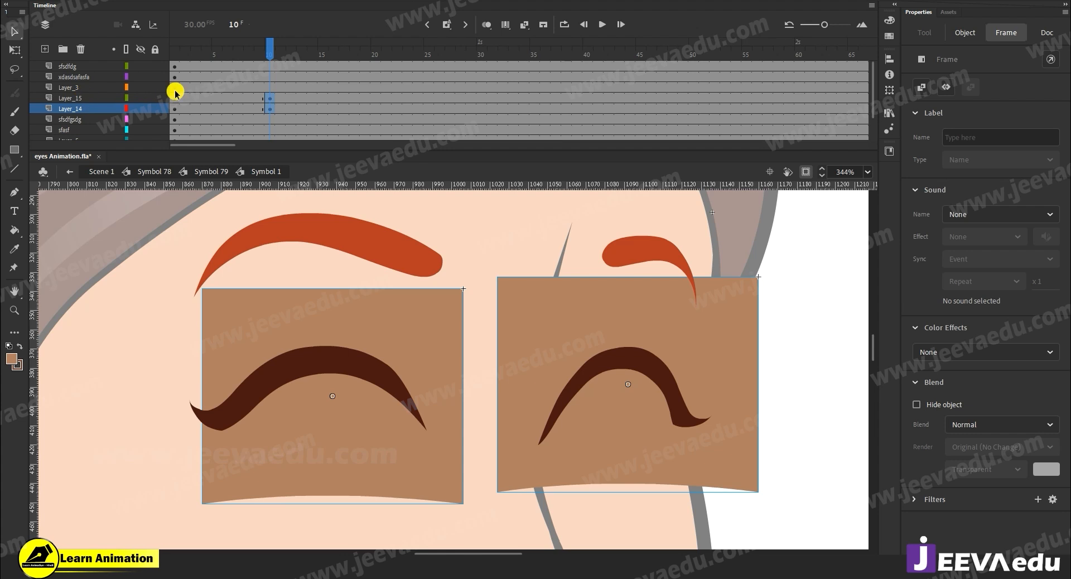
key(F6)
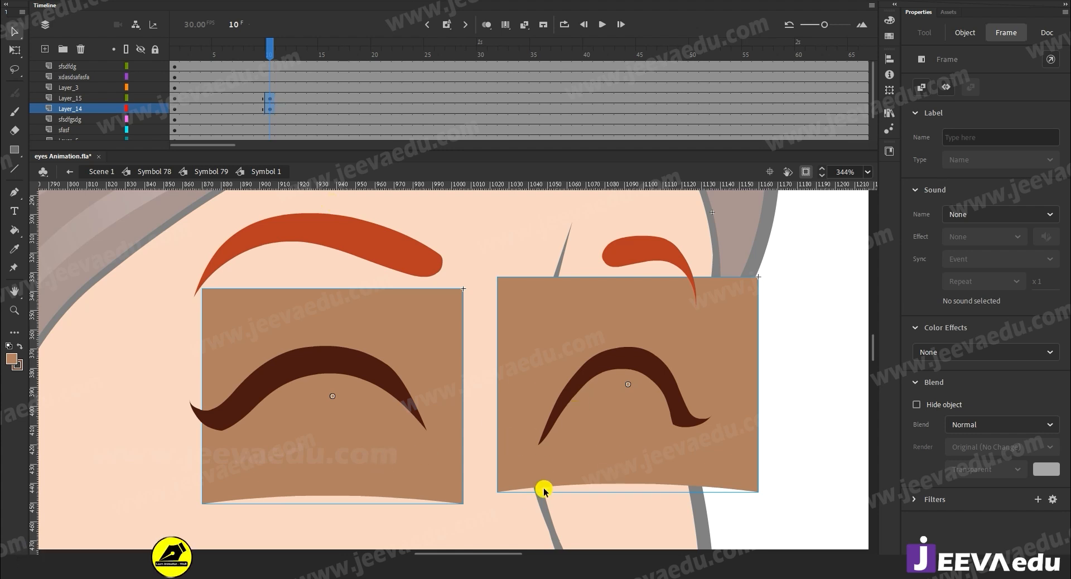
click(174, 102)
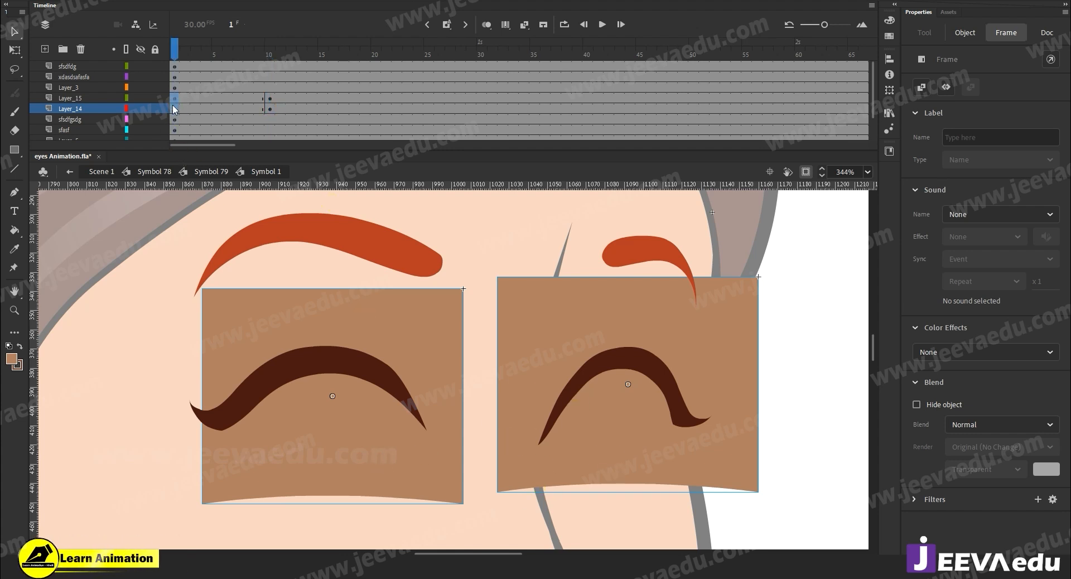
click(195, 108)
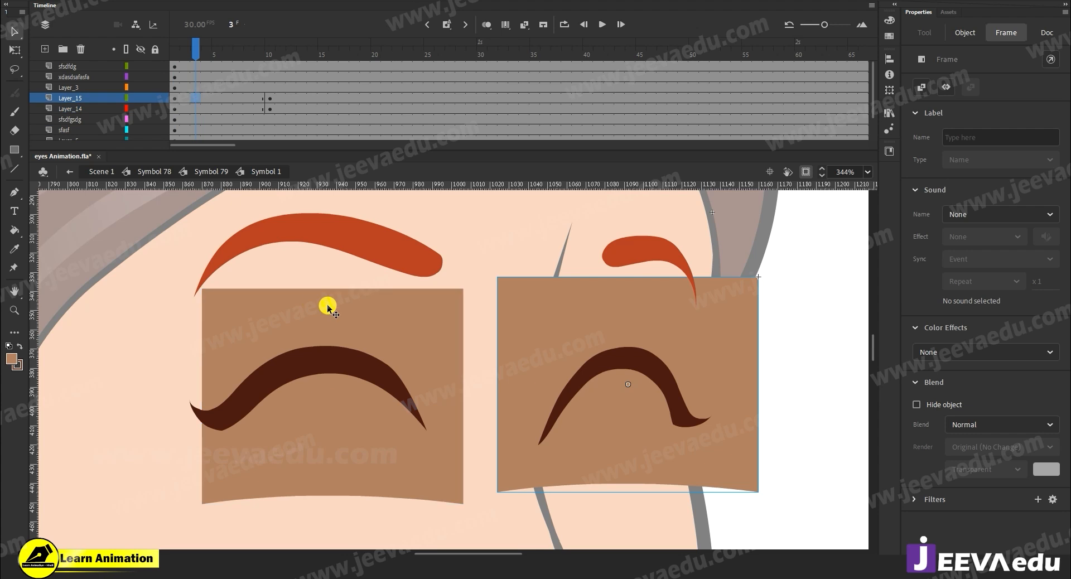
click(370, 322)
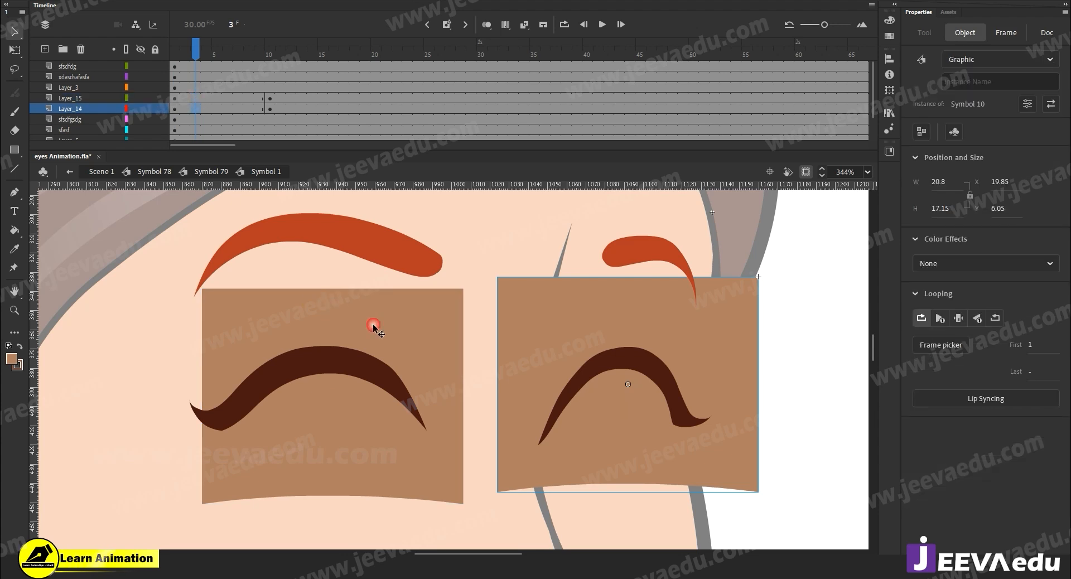
click(561, 320)
click(185, 48)
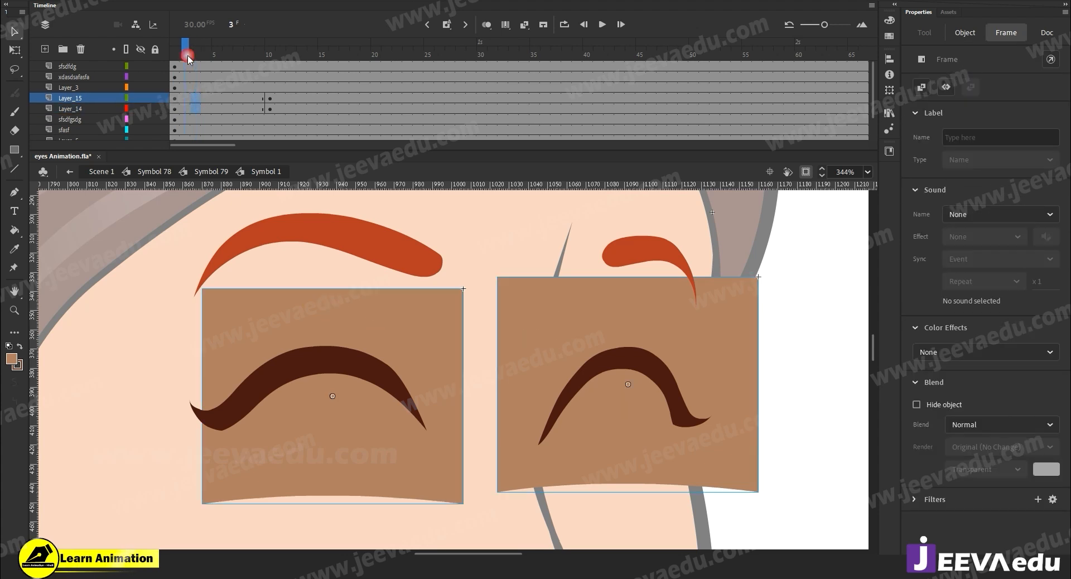
Step: On frame 1 of Layer_14 and Layer_15, move both eyelid symbols straight up clear of the eyeballs, with the smaller eye's lid at Y -7.1
click(175, 108)
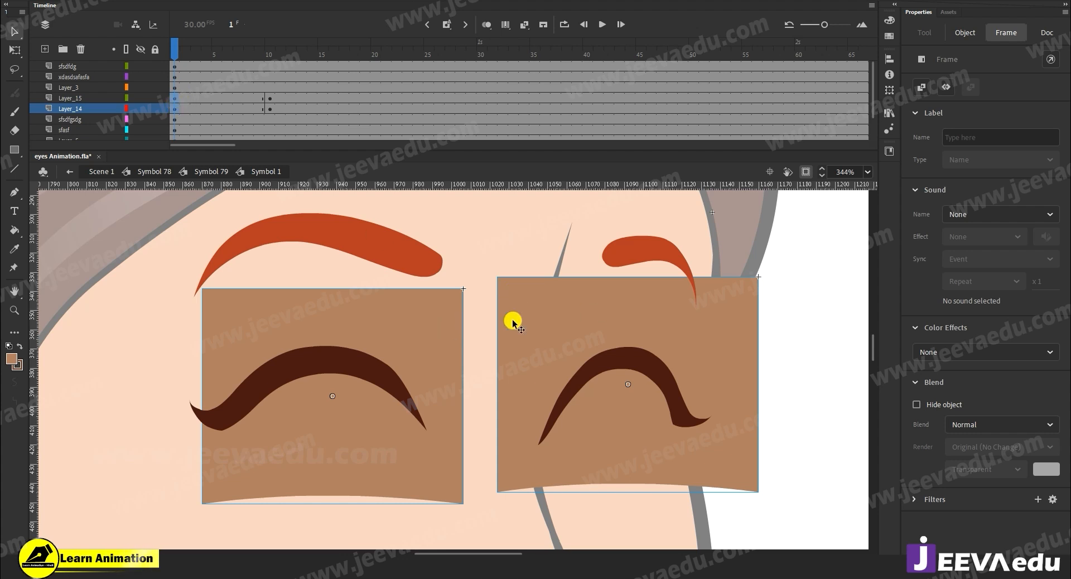
key(Up)
key(Up)
key(Up)
key(Up)
key(Up)
key(Up)
key(Up)
key(Up)
key(Up)
key(Up)
key(Up)
key(Up)
key(Up)
key(Up)
key(Up)
key(Up)
key(Up)
key(Up)
key(Up)
key(Up)
key(Up)
key(Up)
key(Up)
key(Up)
key(Up)
key(Up)
key(Up)
key(Up)
key(Up)
key(Up)
key(Up)
key(Up)
key(Up)
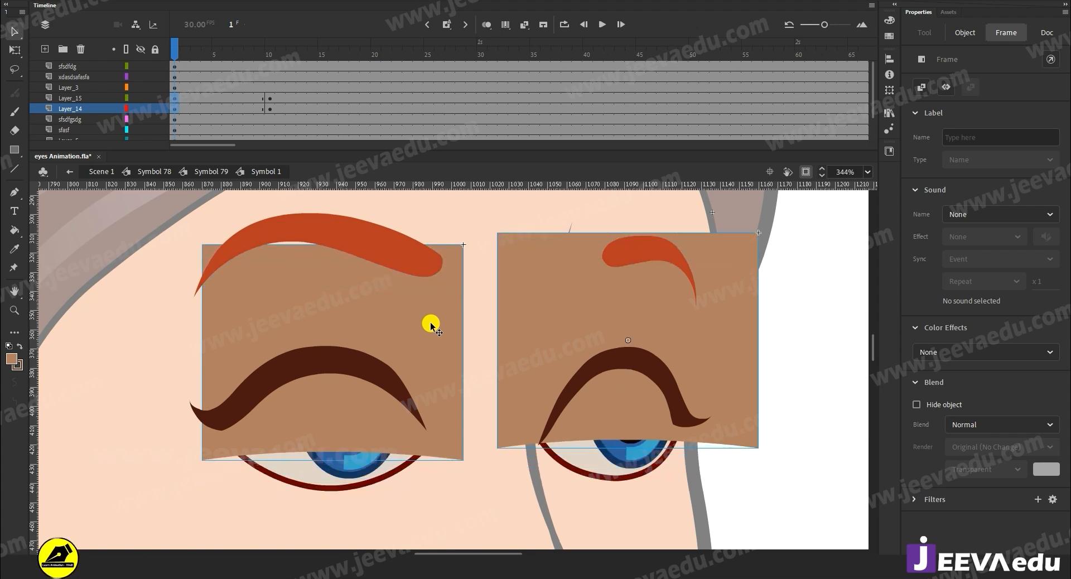
key(Up)
key(Up)
key(Up)
key(Up)
key(Up)
key(Up)
key(Up)
key(Up)
key(Up)
key(Up)
key(Up)
key(Up)
key(Up)
key(Up)
key(Up)
key(Up)
key(Up)
key(Up)
key(Up)
key(Up)
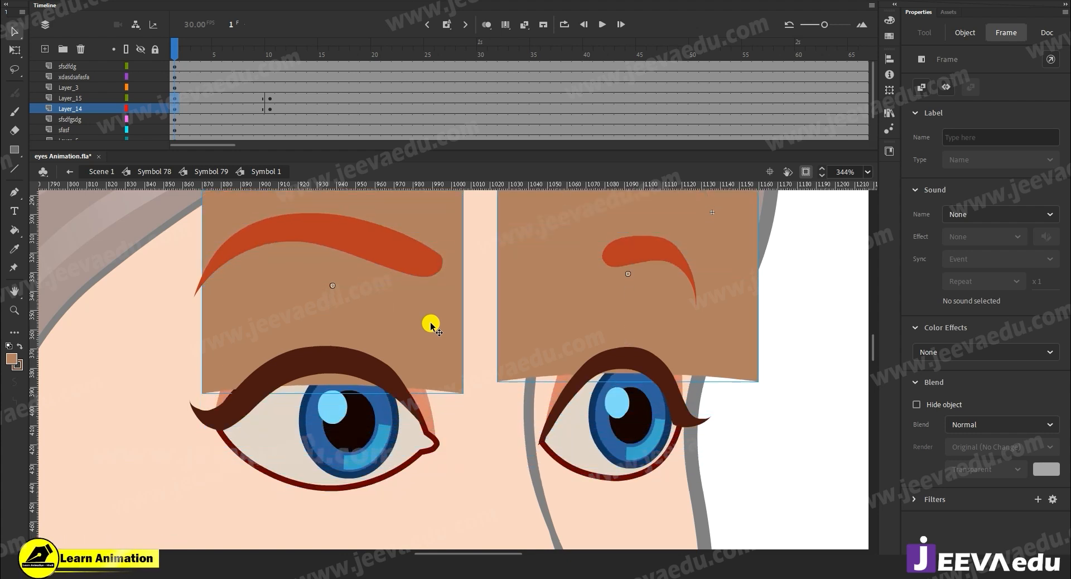
key(Up)
key(Up)
key(Up)
key(Up)
key(Up)
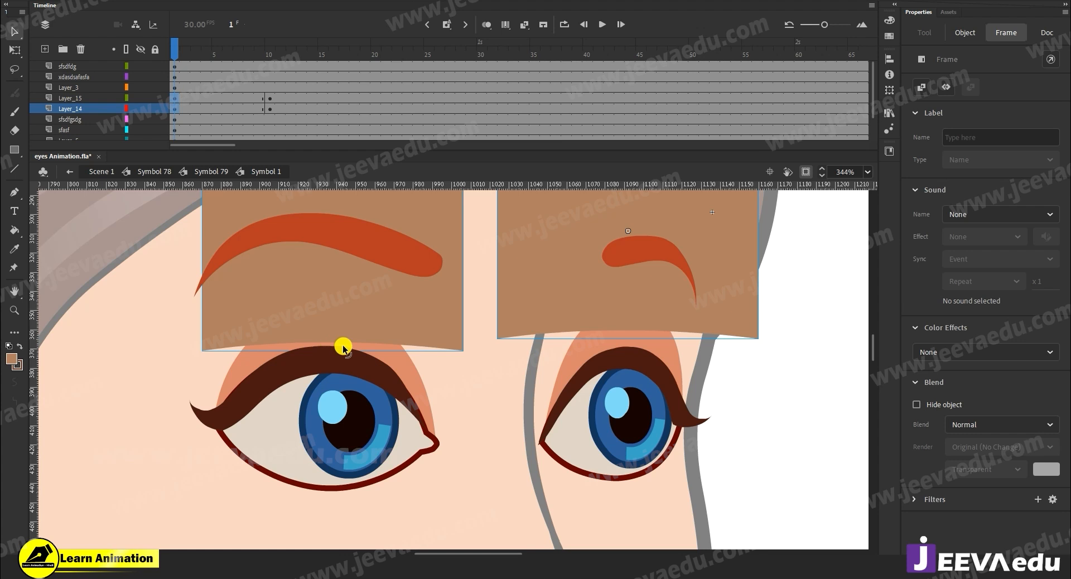
click(488, 385)
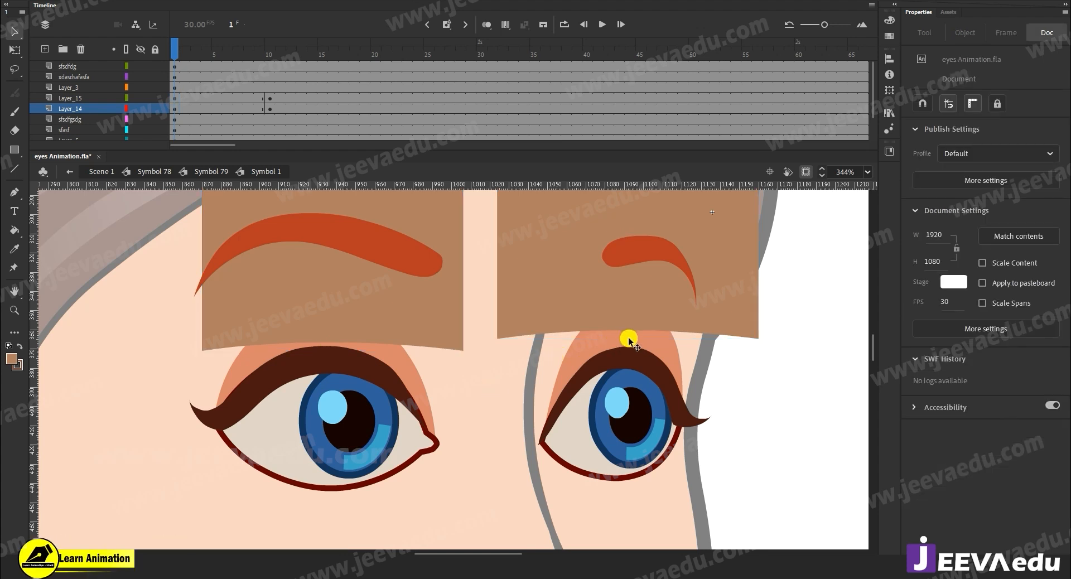
Step: Nudge the smaller eye's eyelid symbol on frame 1 down to Y -6
click(628, 323)
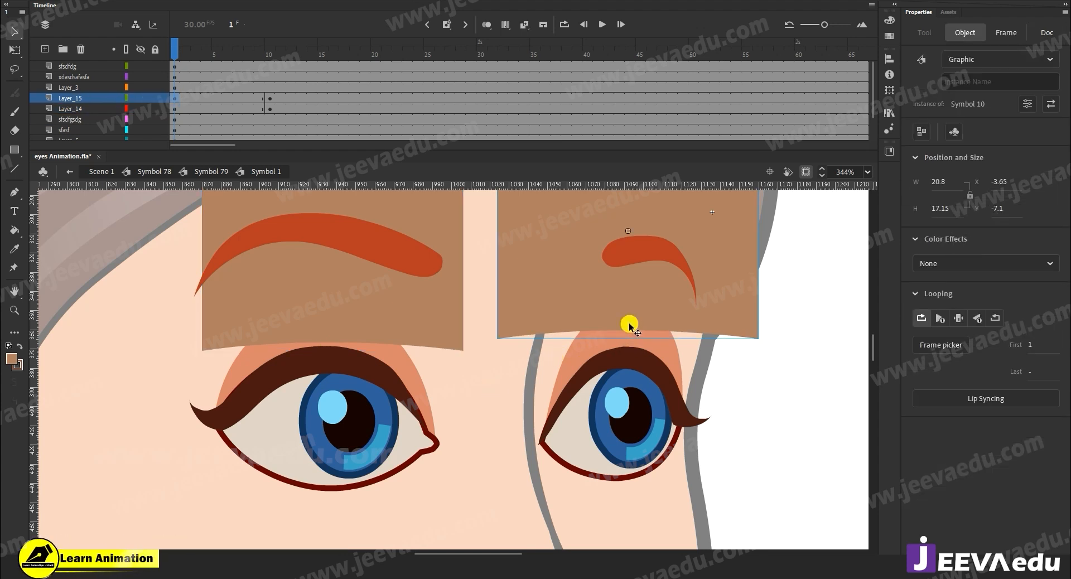
key(Down)
key(Down)
key(Down)
key(Down)
key(Down)
key(Down)
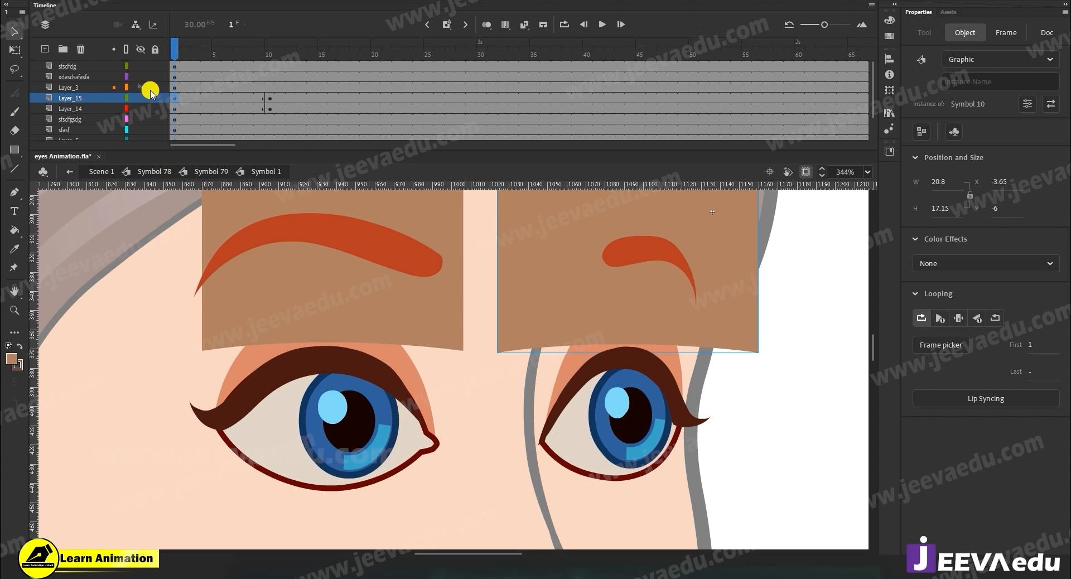
Step: Insert keyframes at frames 5 and 15 on both eyelid layers, Layer_14 and Layer_15
click(214, 97)
click(215, 109)
key(F6)
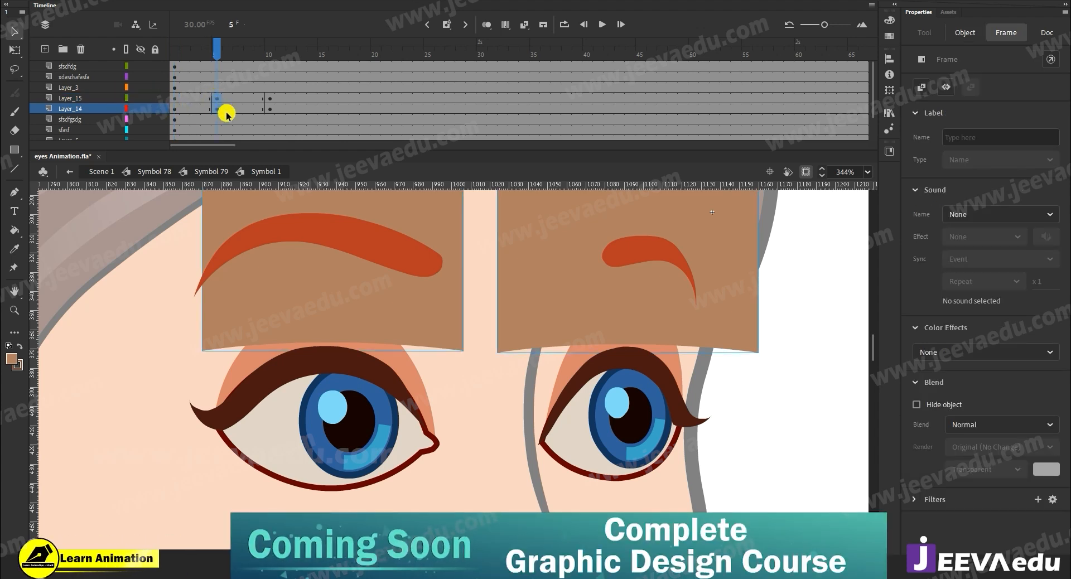
click(322, 109)
key(F6)
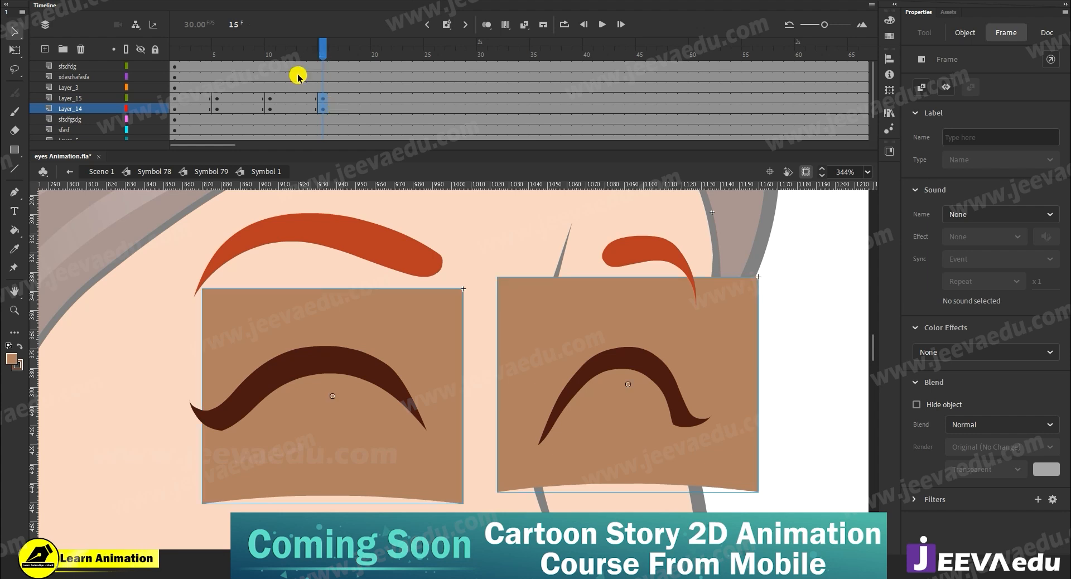
click(270, 98)
click(333, 98)
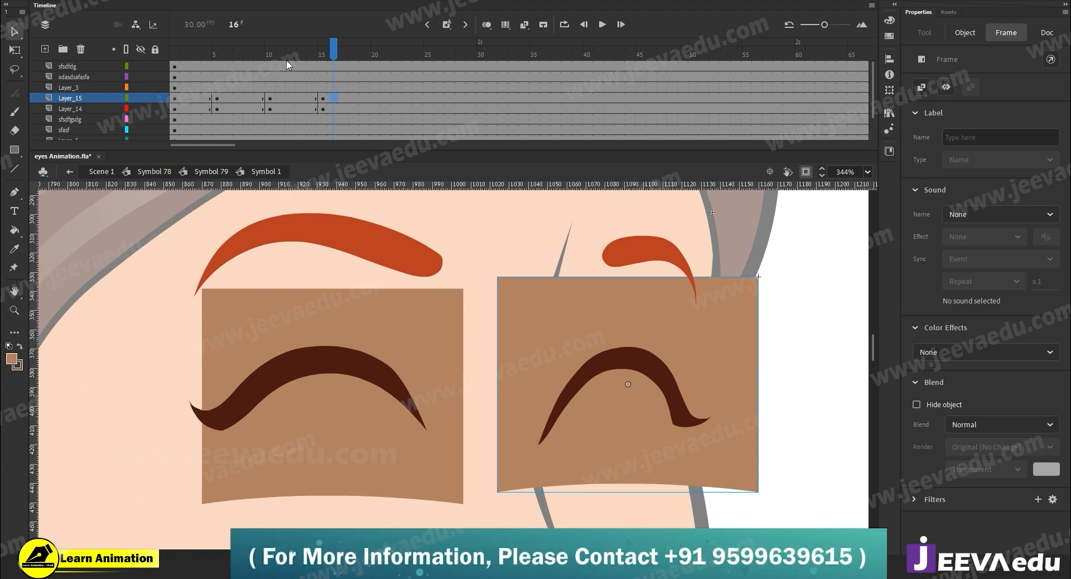
Step: Compare the eyelid positions at the frame 1, 5 and 15 keyframes of Layer_15
click(253, 78)
click(175, 98)
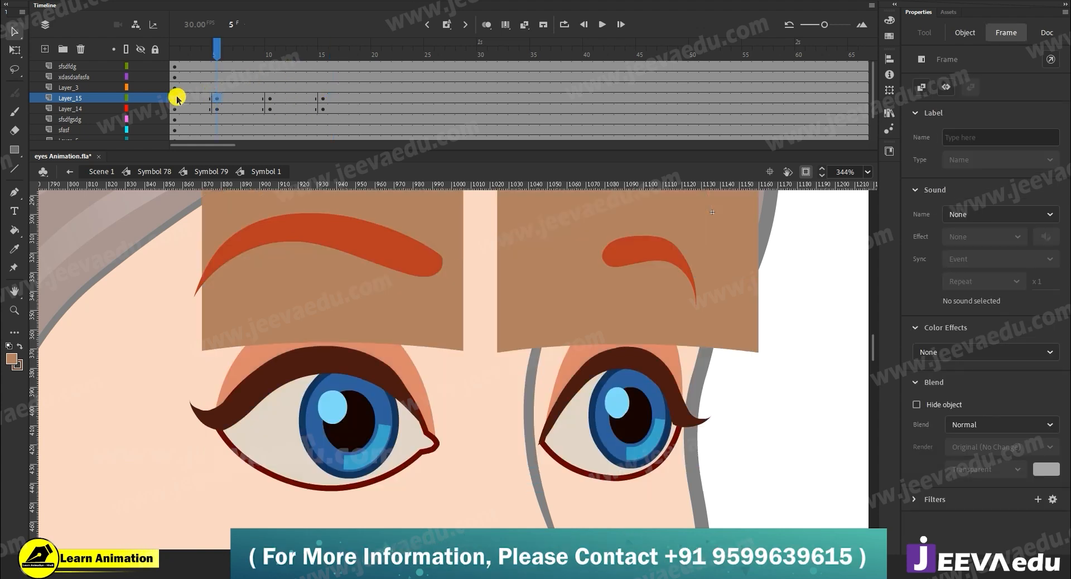
click(215, 98)
click(322, 98)
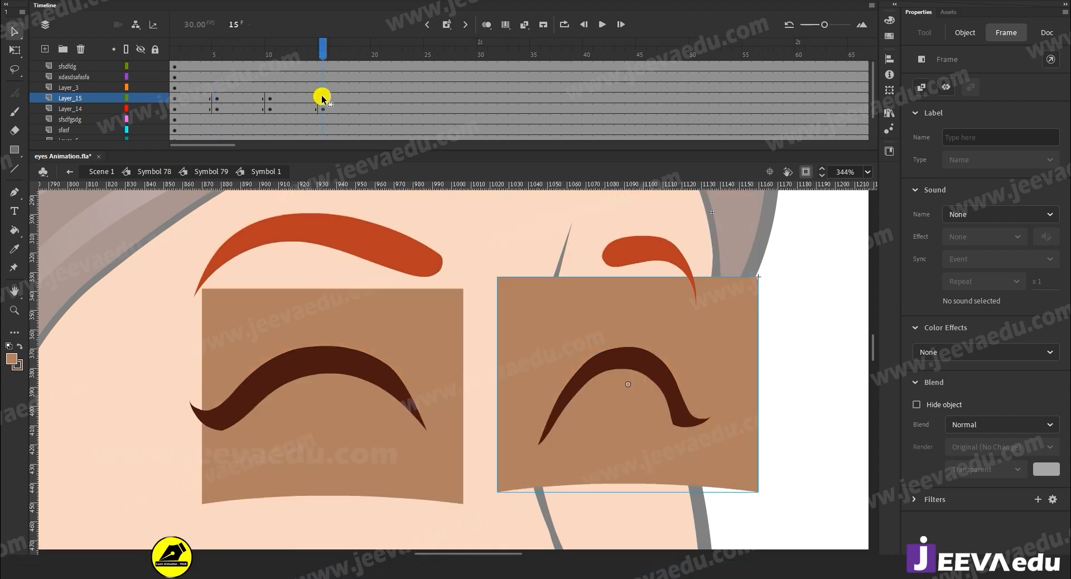
click(214, 98)
click(323, 96)
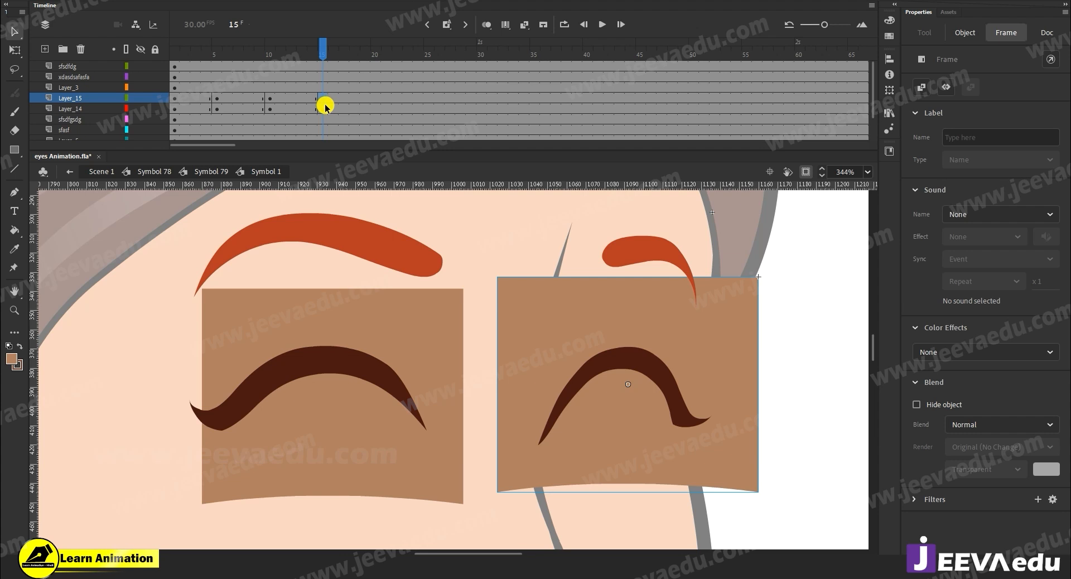
click(216, 99)
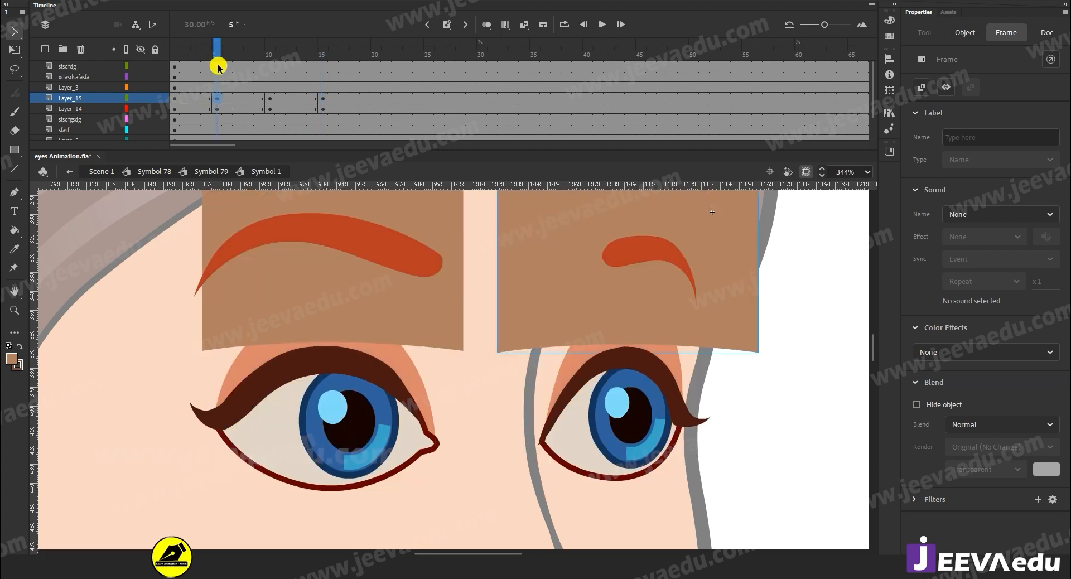
click(322, 99)
drag(320, 58, 274, 98)
click(321, 98)
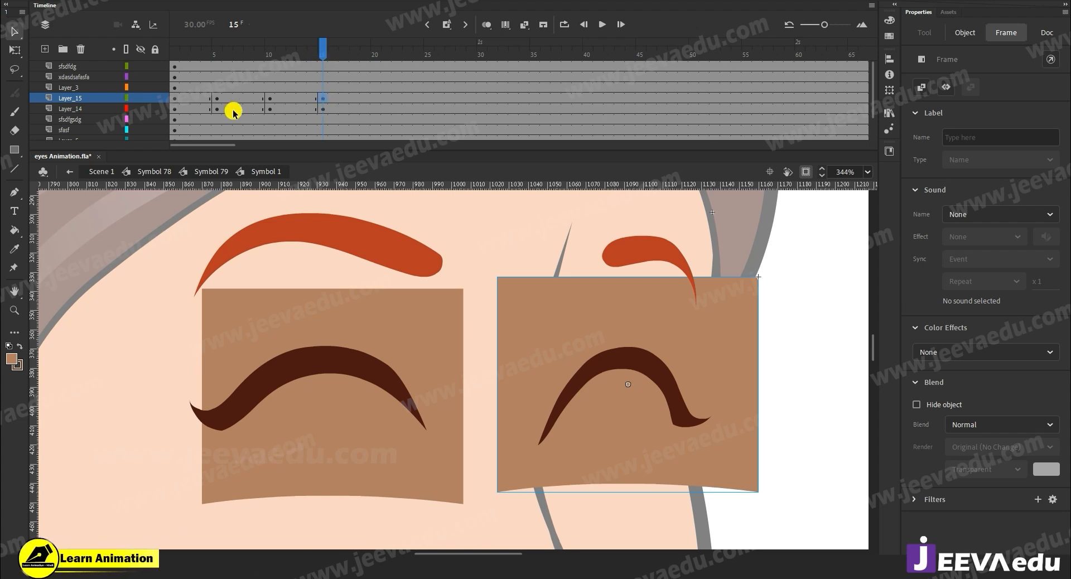
Step: Copy the raised-eyelid keyframes at frame 5 of Layer_14 and Layer_15 onto frame 15, and restore keyframes at frame 5 on both layers
drag(216, 98, 219, 109)
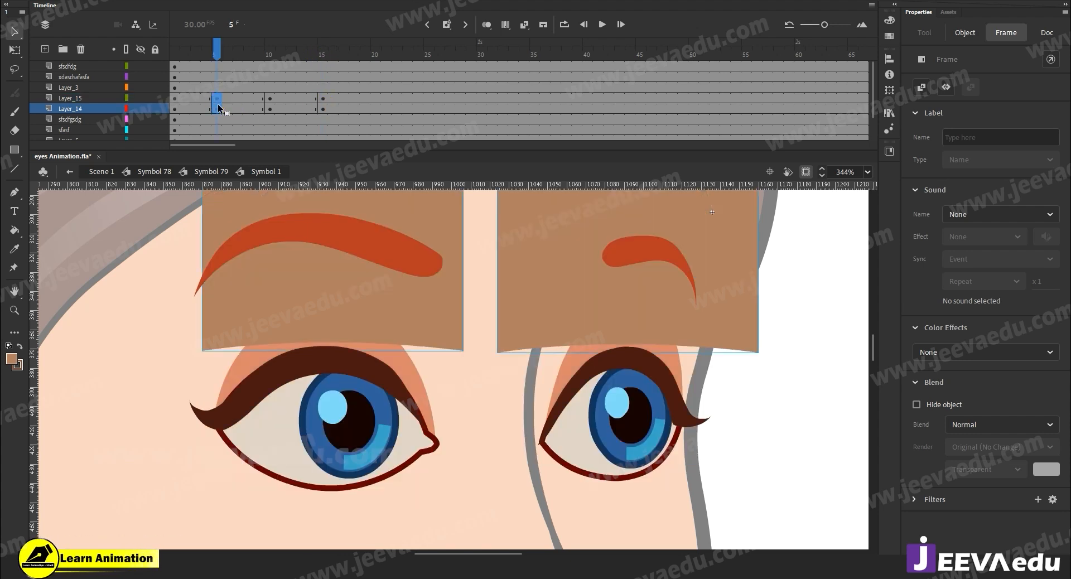
click(322, 102)
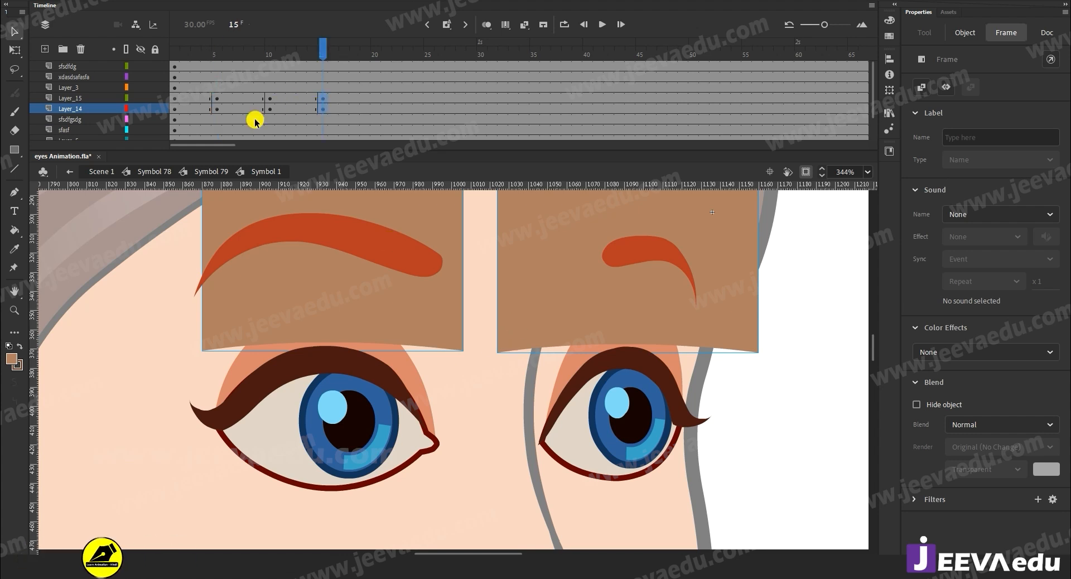
drag(217, 98, 218, 109)
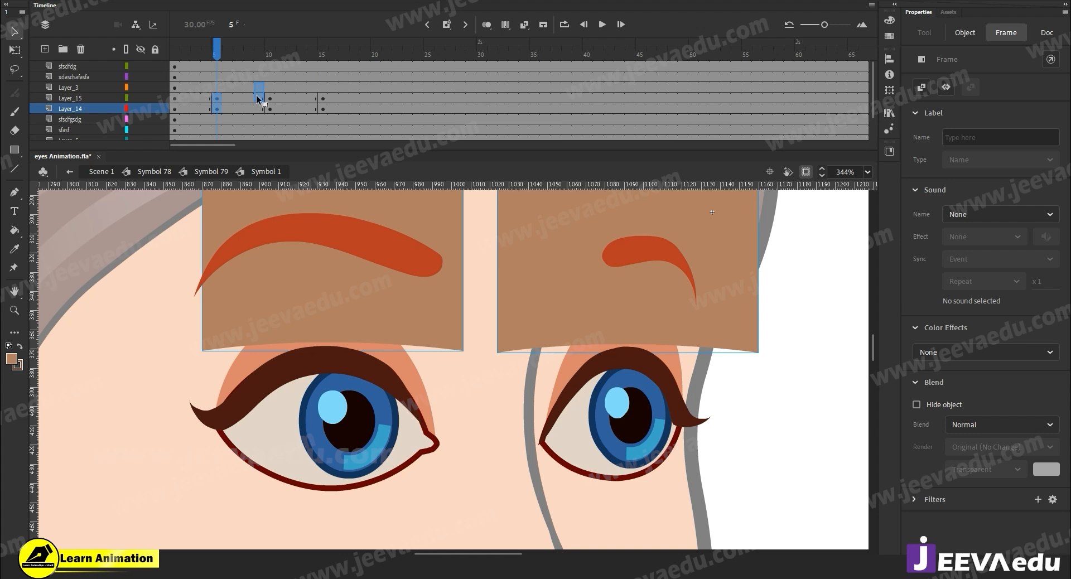
drag(309, 102, 320, 103)
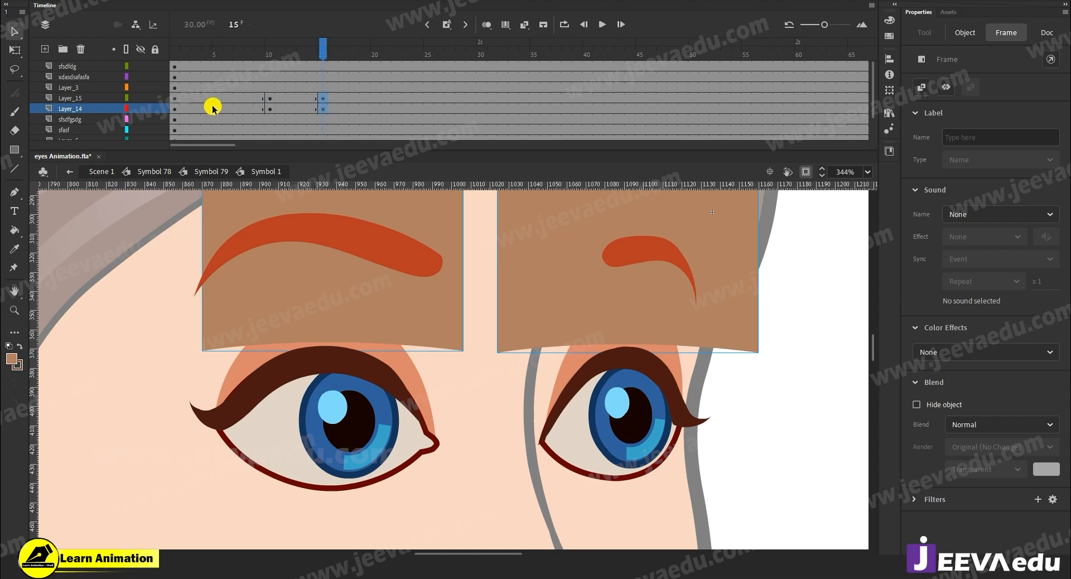
drag(212, 107, 210, 98)
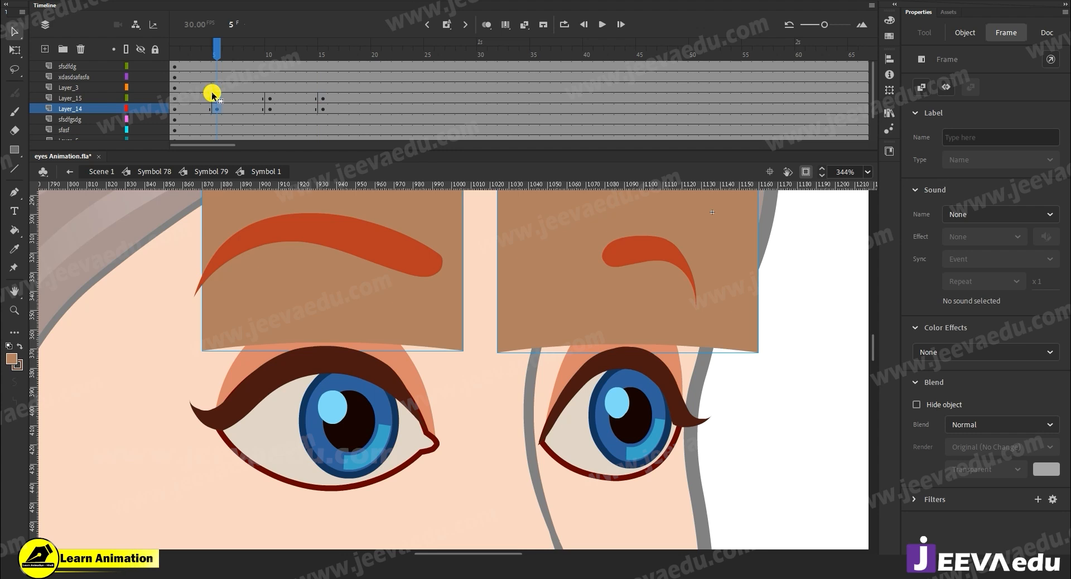
key(F6)
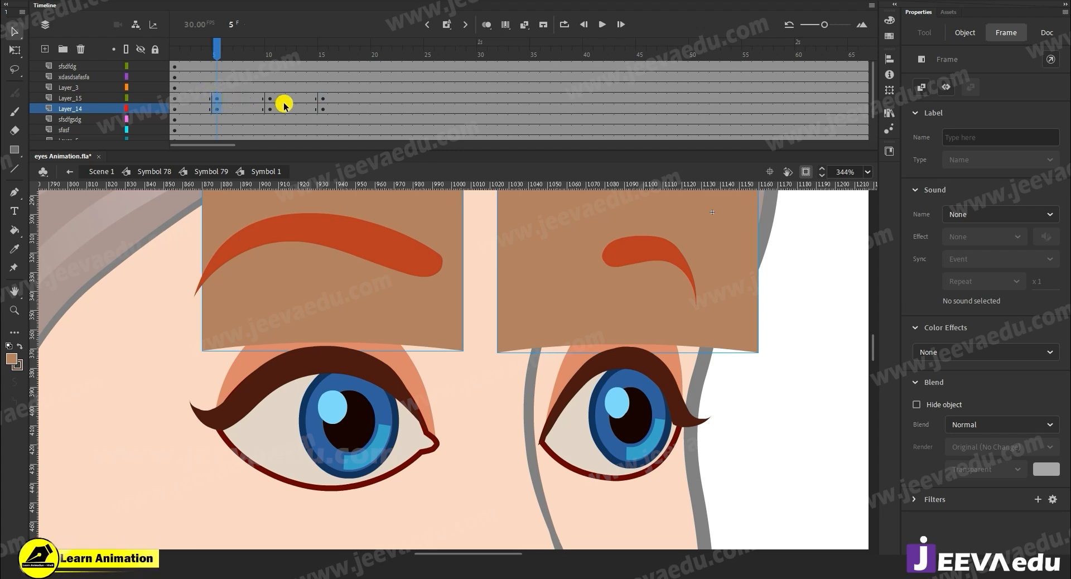
Step: Check the eyelid pose at each keyframe on frames 1, 5, 10 and 15
drag(325, 107, 323, 99)
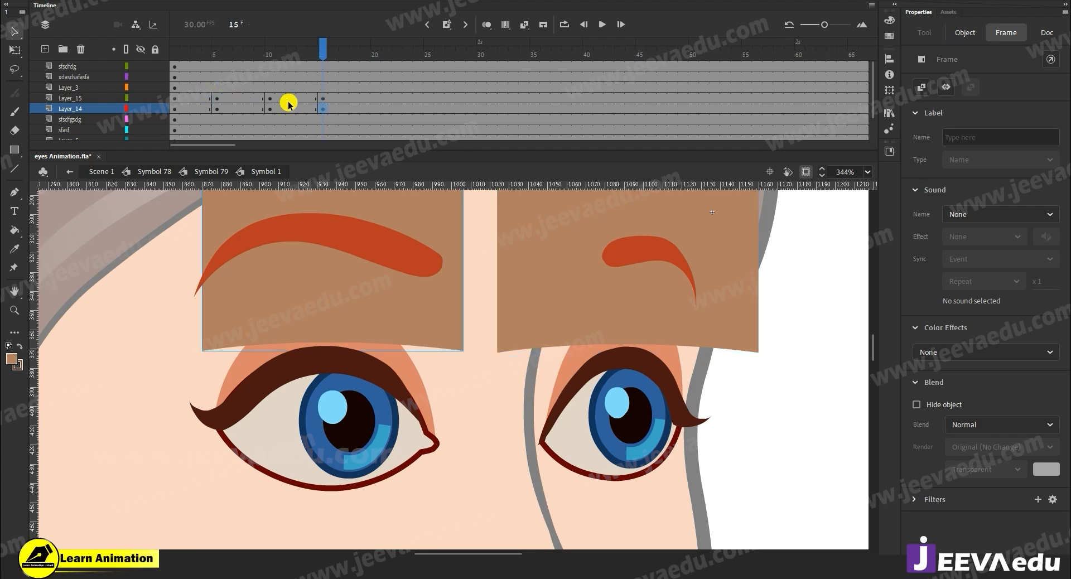
click(174, 103)
click(175, 99)
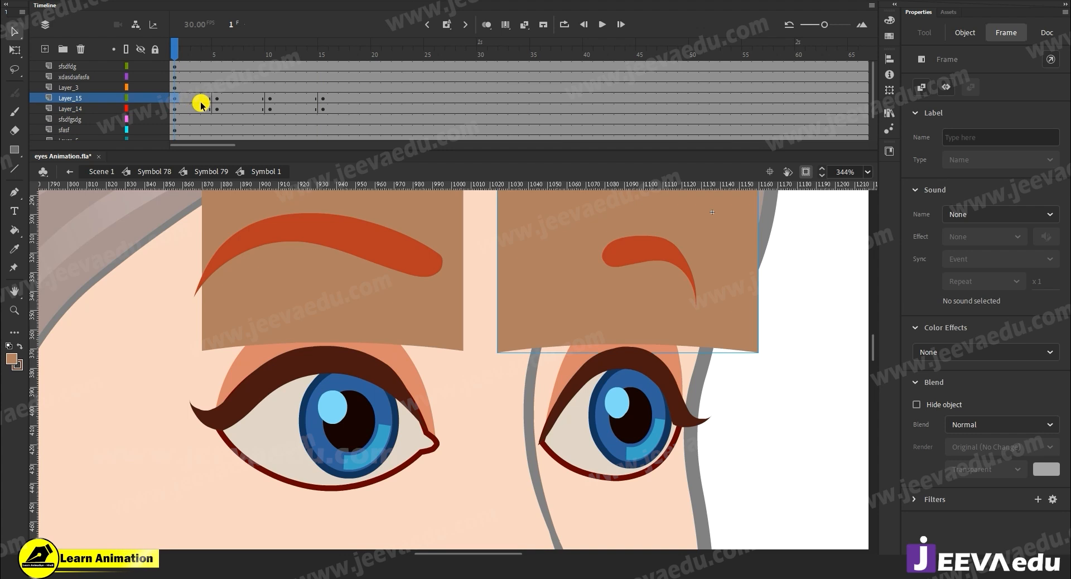
click(216, 99)
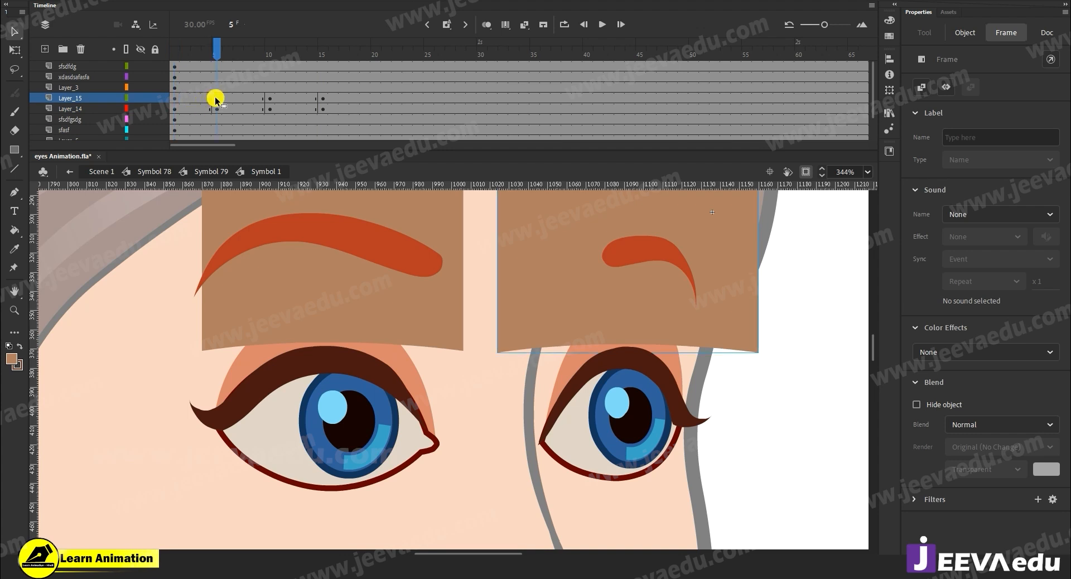
click(272, 96)
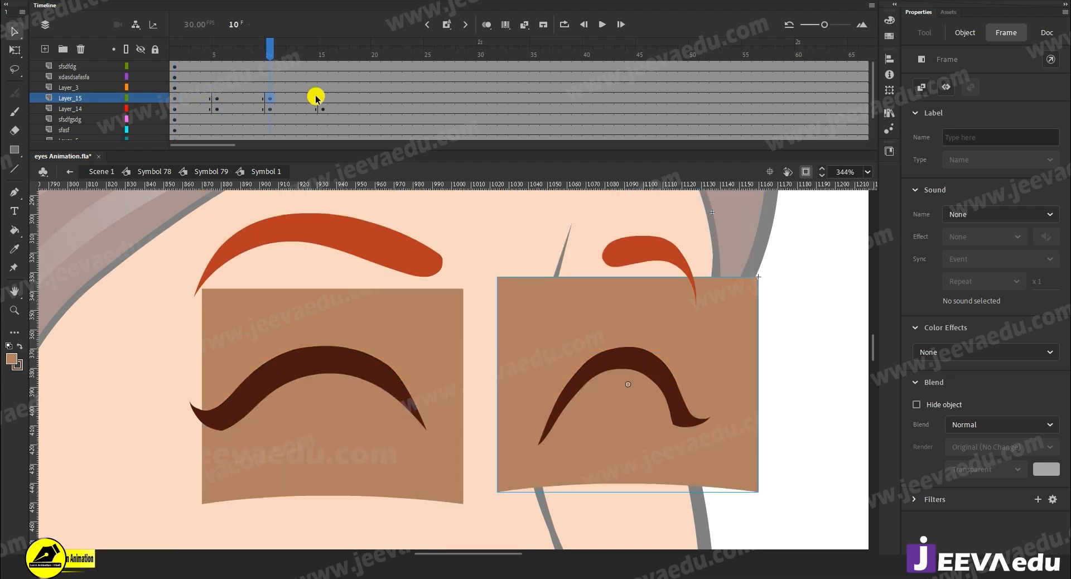
click(321, 98)
Step: Create classic tweens on Layer_14 and Layer_15 between the keyframes at frames 5, 10 and 15
drag(233, 98, 291, 110)
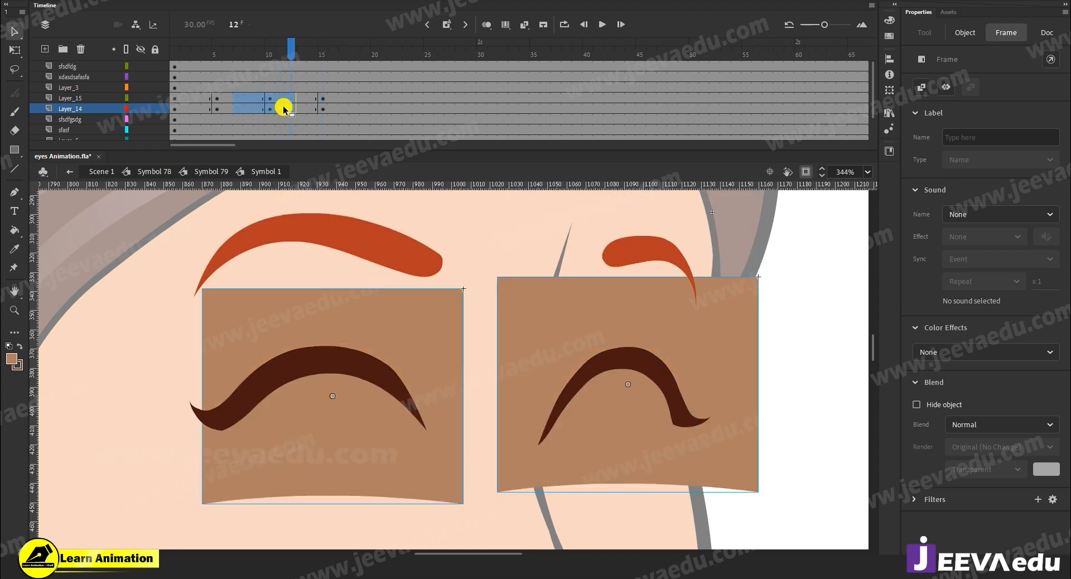
right_click(284, 107)
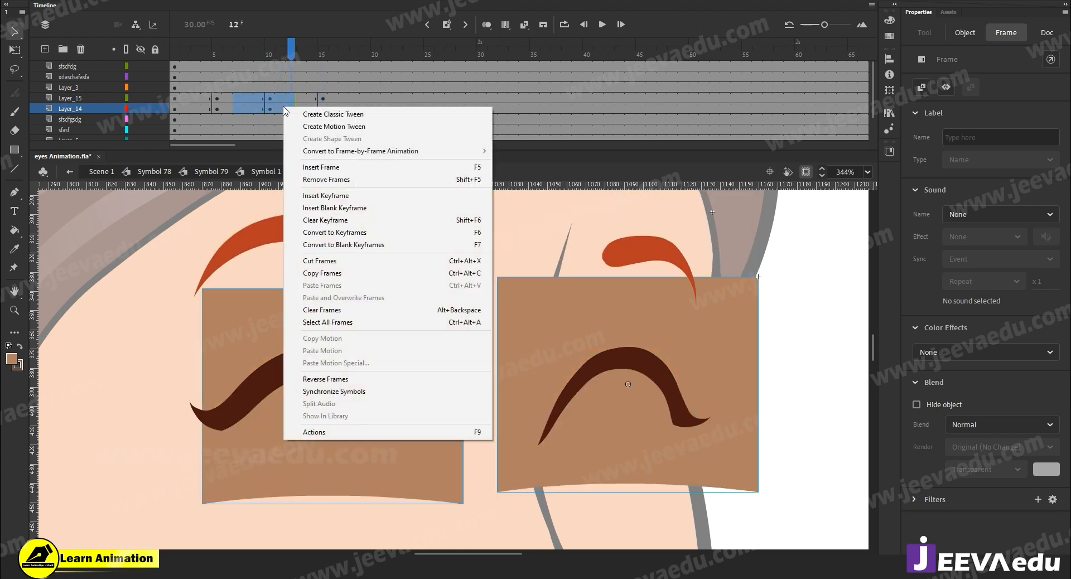
click(315, 115)
Step: Play back the blink from frame 1 and inspect how the closed eyelids cover the eyes at frame 10
drag(289, 48, 216, 54)
key(Return)
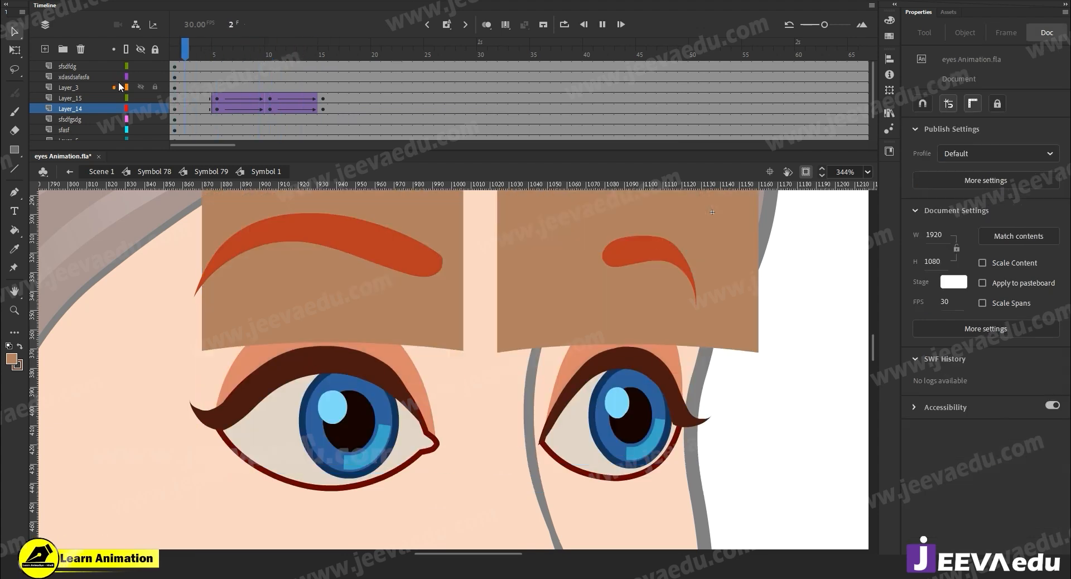
drag(326, 65, 174, 62)
key(Return)
click(125, 111)
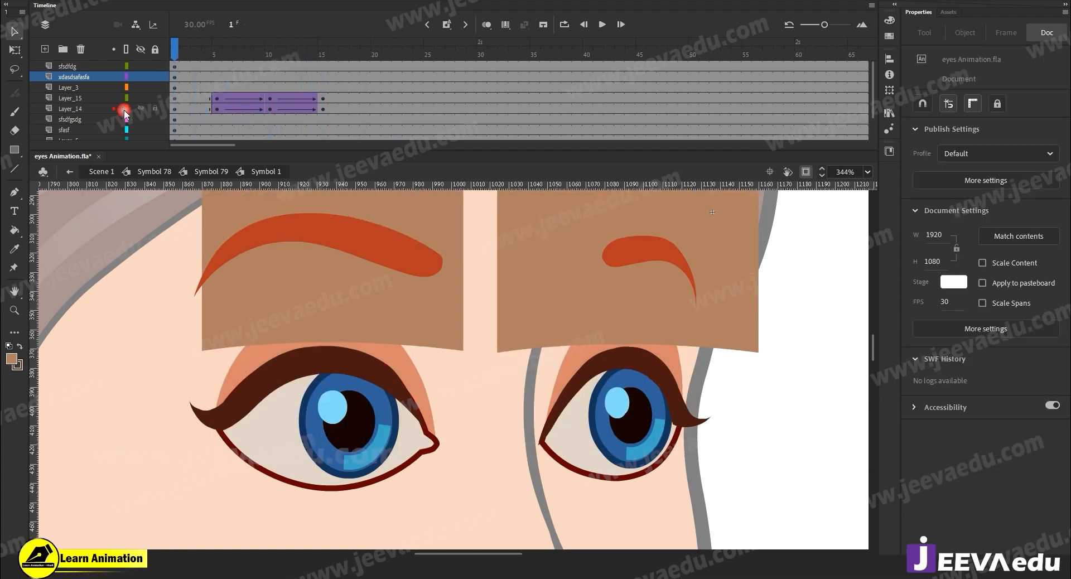
mouse_move(176, 49)
mouse_down()
mouse_move(304, 67)
mouse_move(175, 66)
mouse_up()
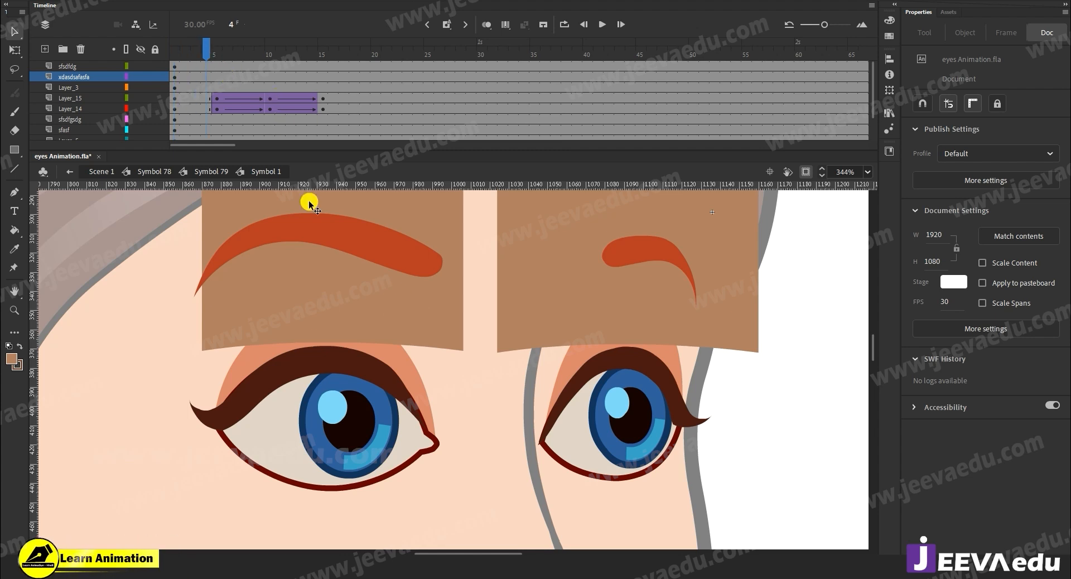
click(269, 98)
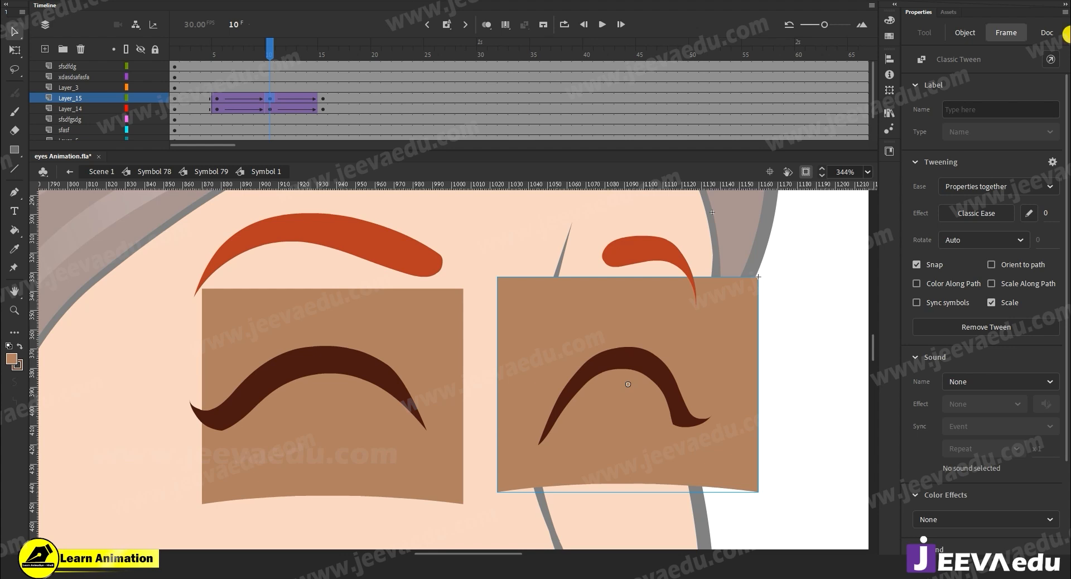
drag(280, 53, 270, 121)
click(282, 493)
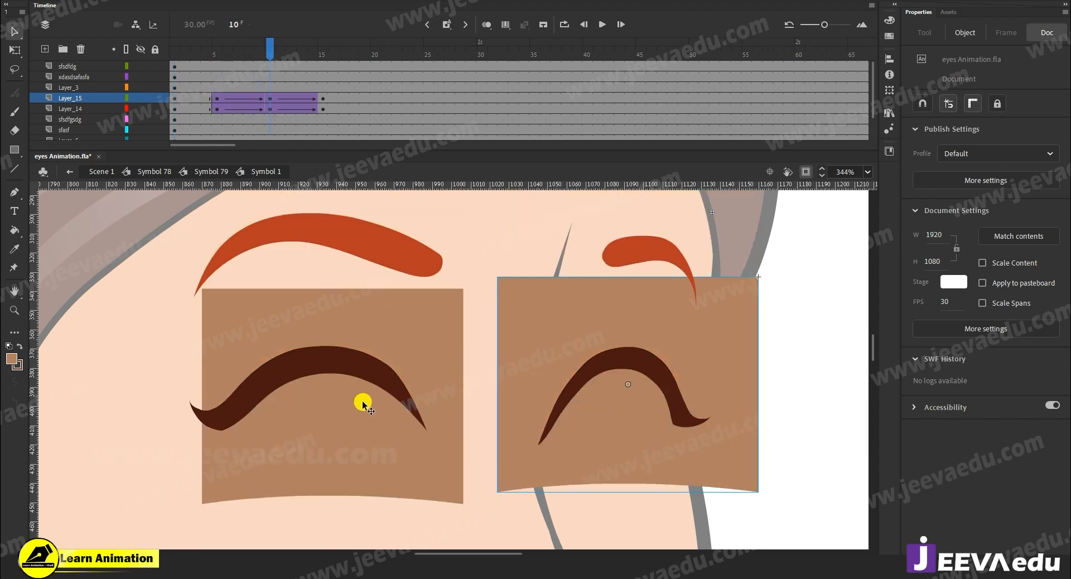
drag(269, 58, 120, 119)
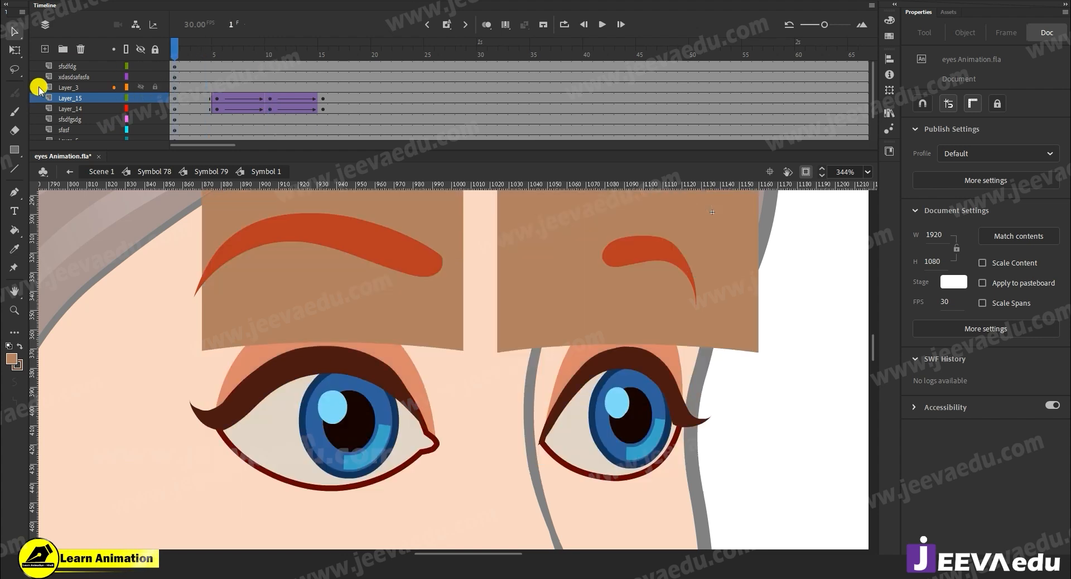
Step: Copy the eye-white symbol, Symbol 5, and paste it in place on a new layer directly above Layer_15
click(45, 51)
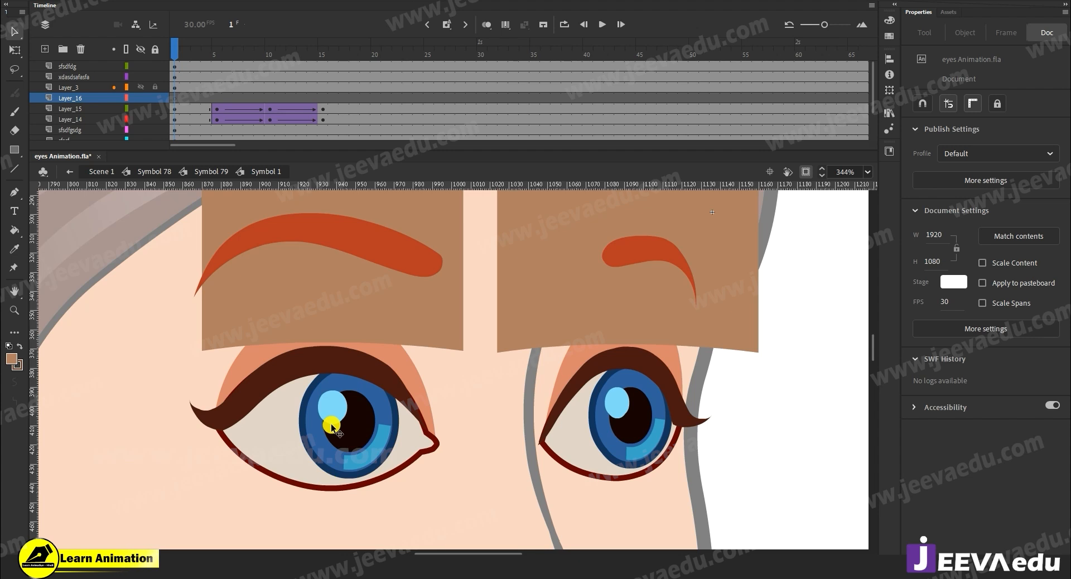
click(80, 49)
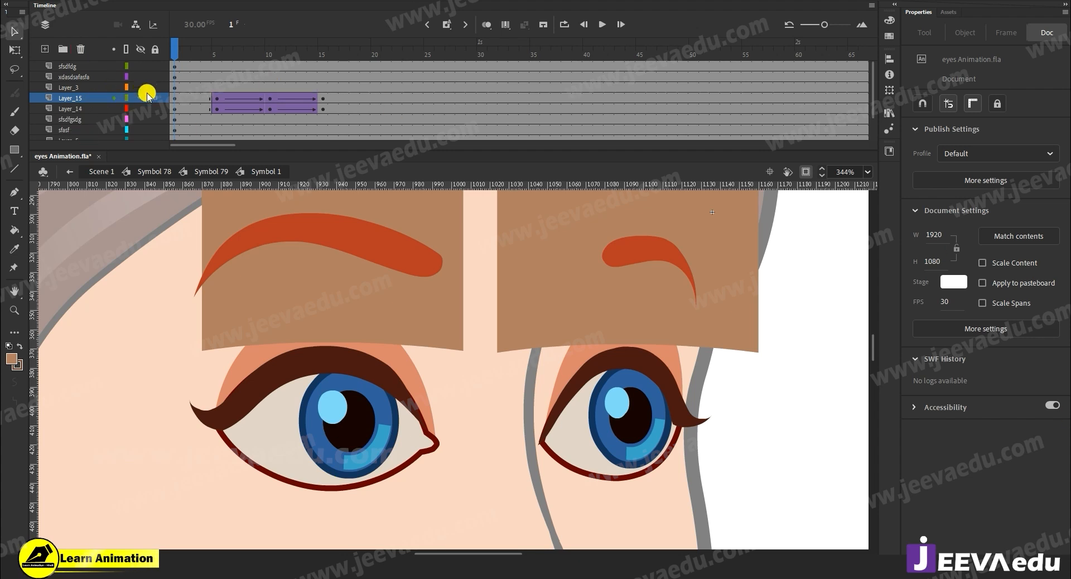
click(282, 468)
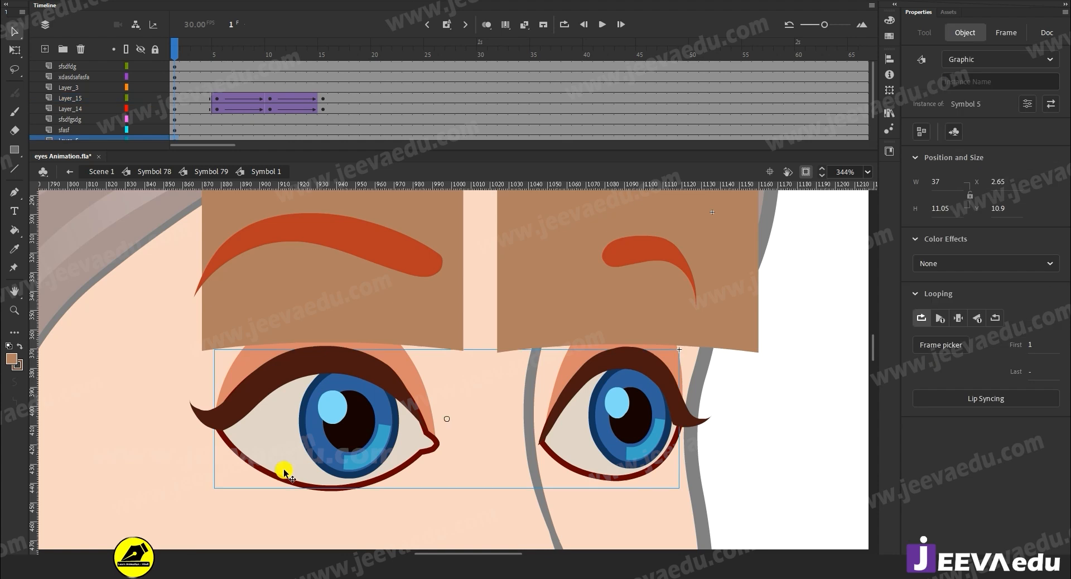
drag(294, 483, 286, 541)
key(ctrl+z)
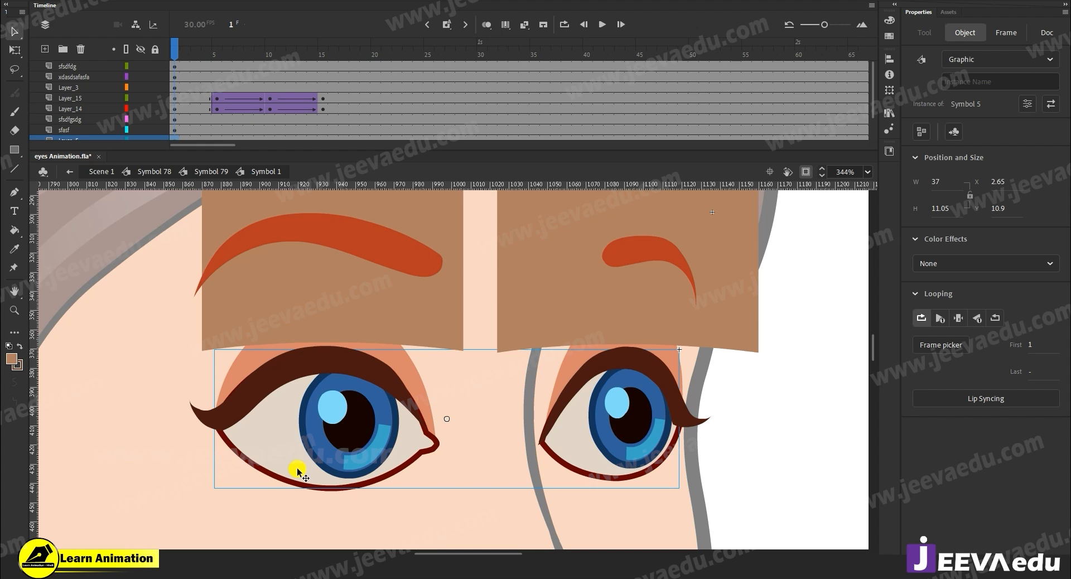
click(72, 99)
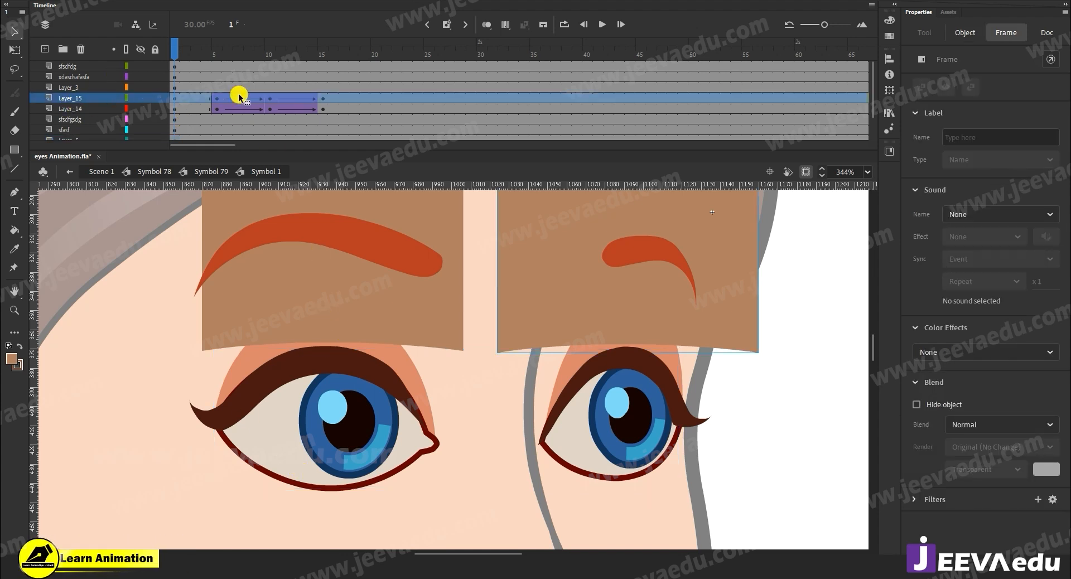
click(45, 49)
right_click(110, 271)
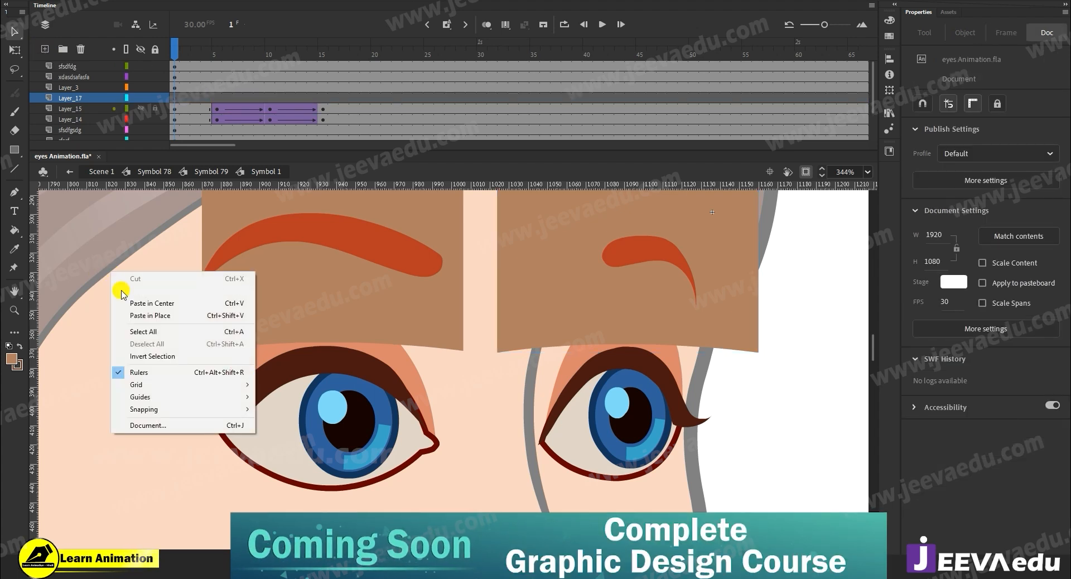
click(146, 315)
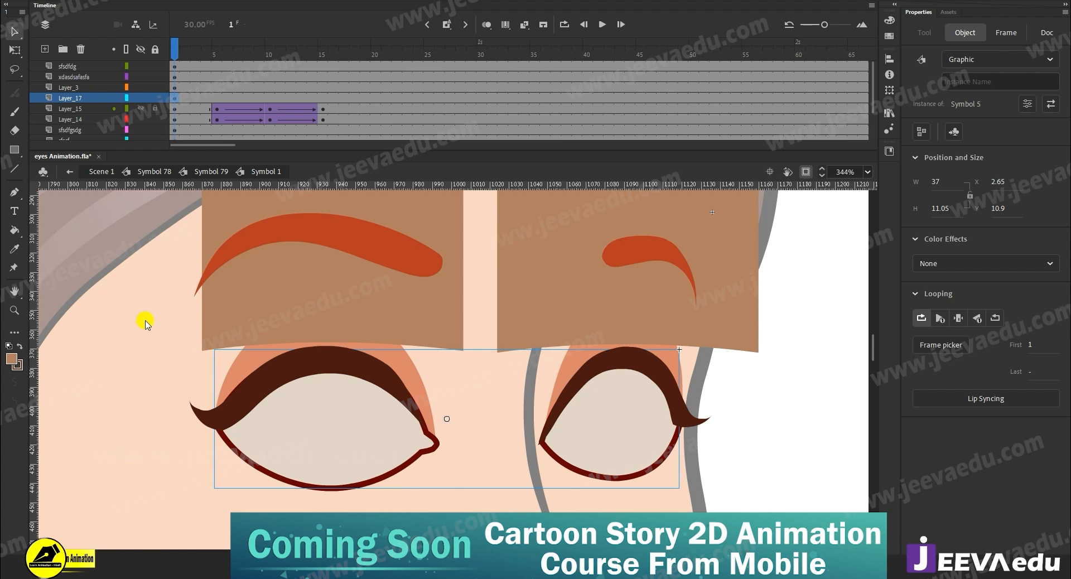
drag(393, 484, 554, 531)
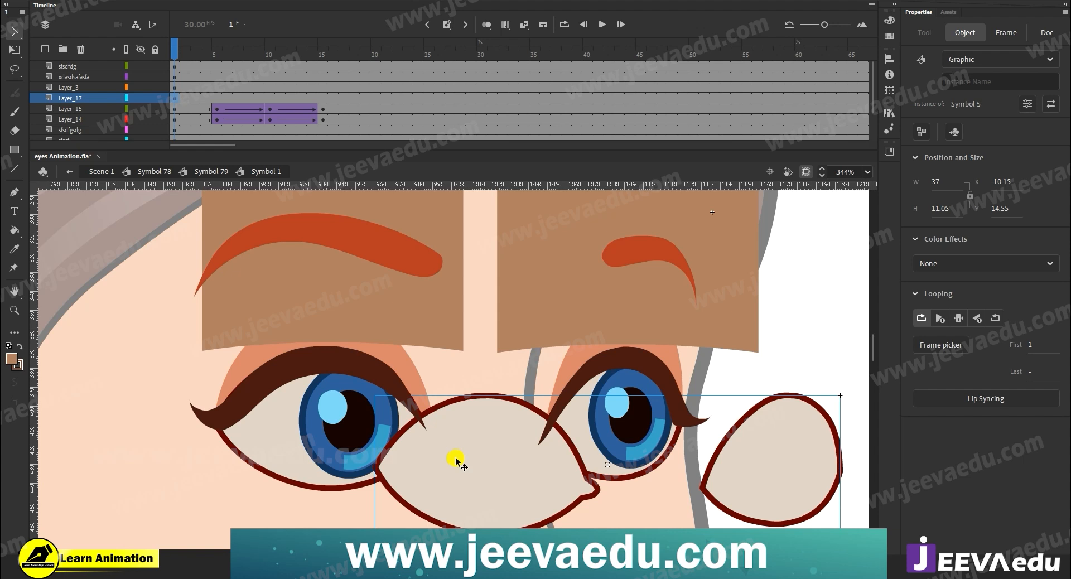
key(ctrl+z)
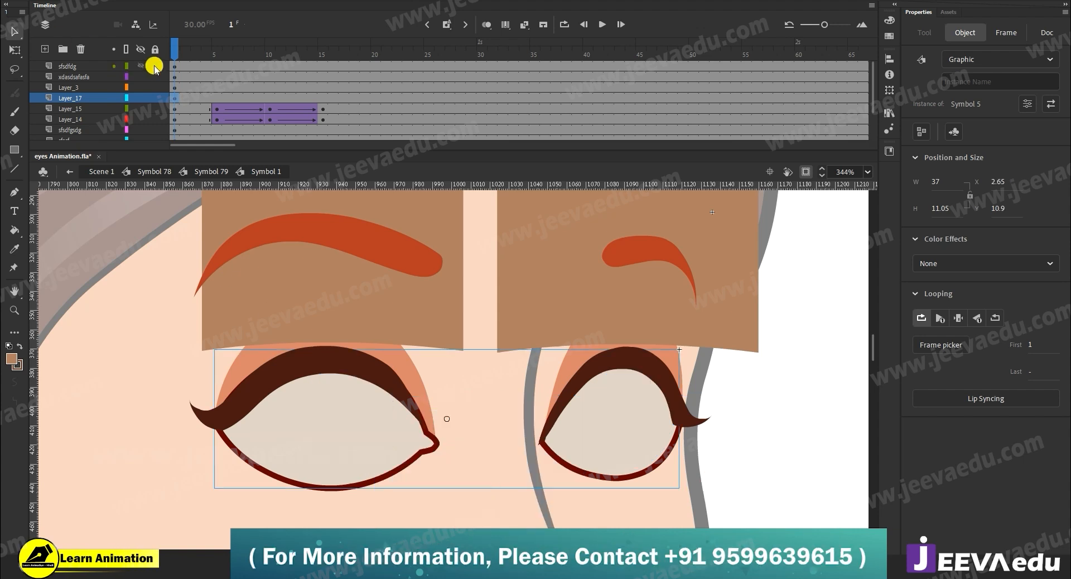
Step: Hide every layer except the new one holding the pasted eye-white symbol
click(141, 50)
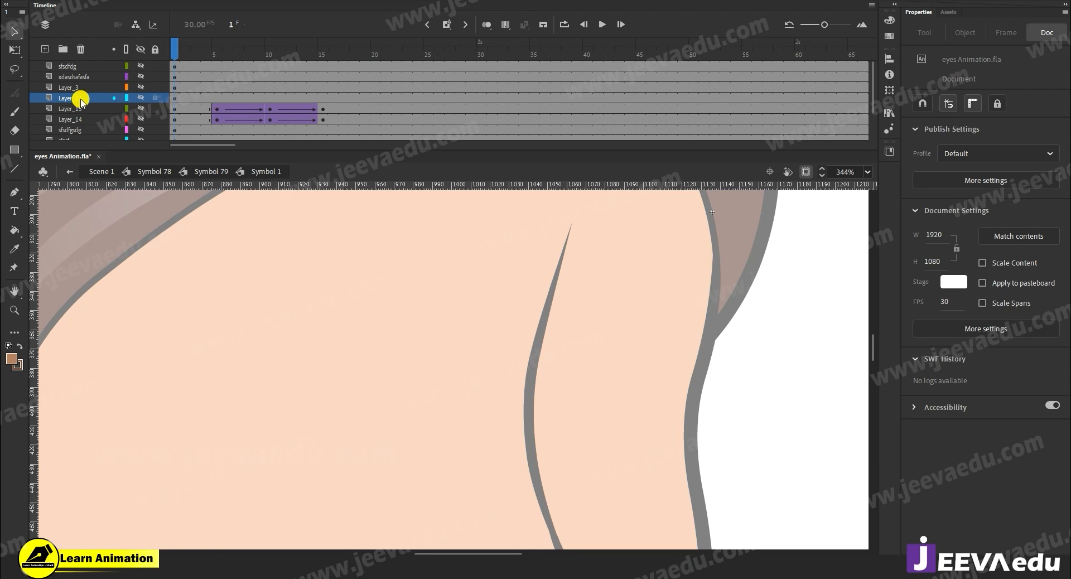
click(140, 98)
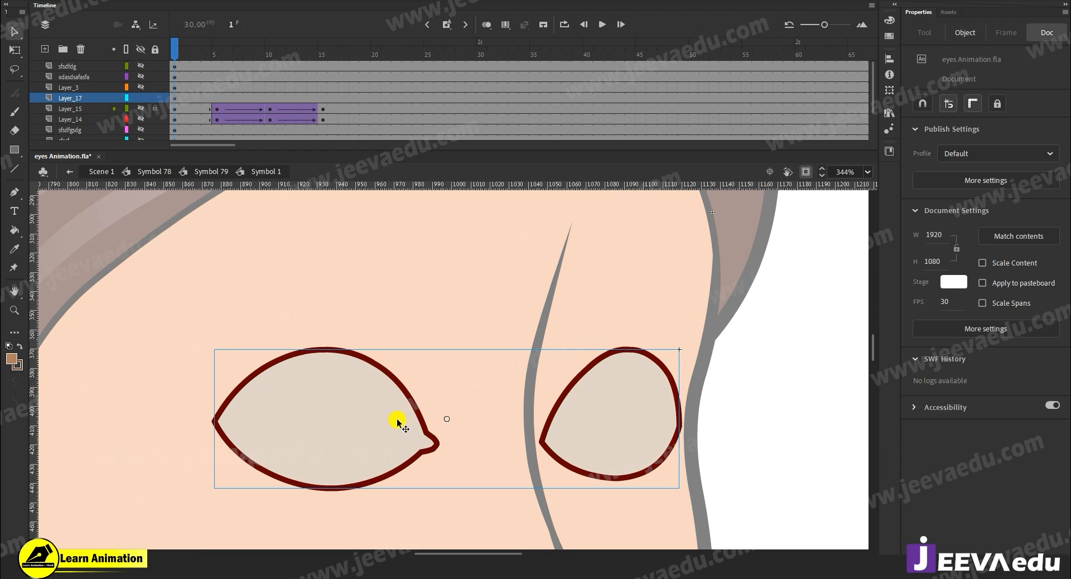
scroll(223, 132, down, 2)
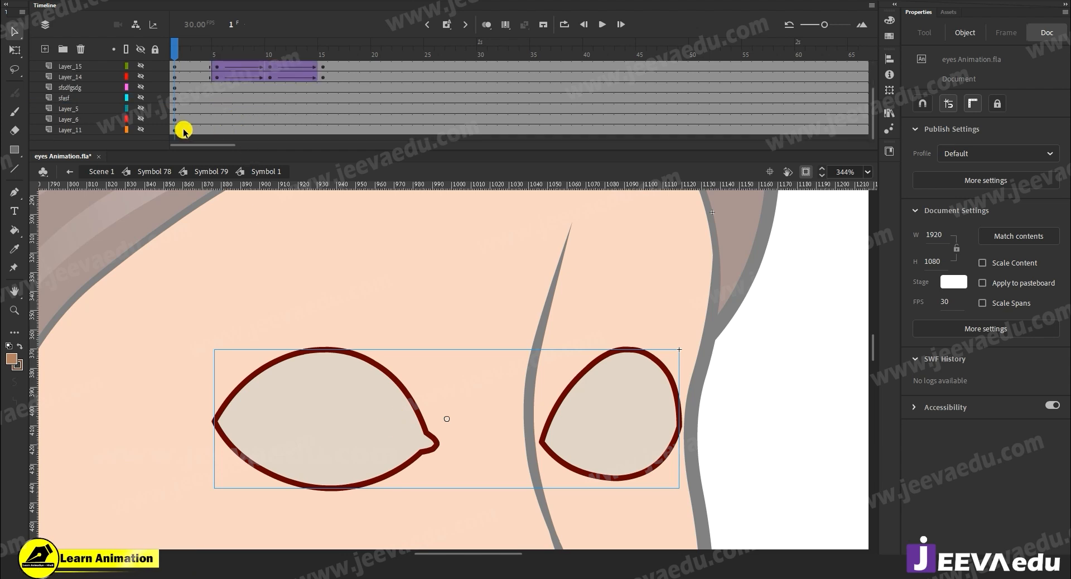
Step: Break apart the pasted eye-white symbol on Layer_17 into editable shapes
scroll(190, 120, up, 2)
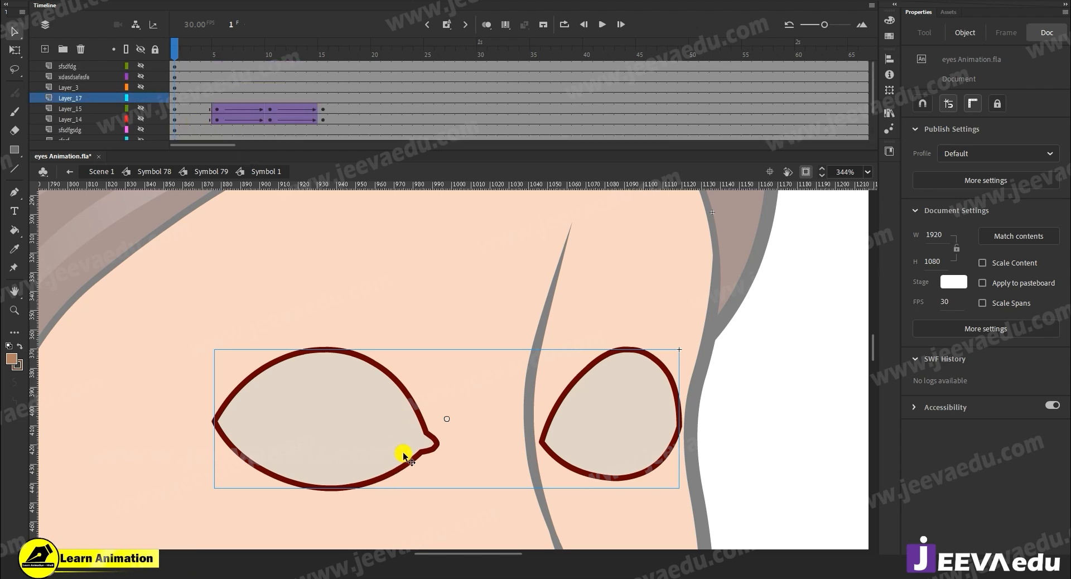
key(ctrl+b)
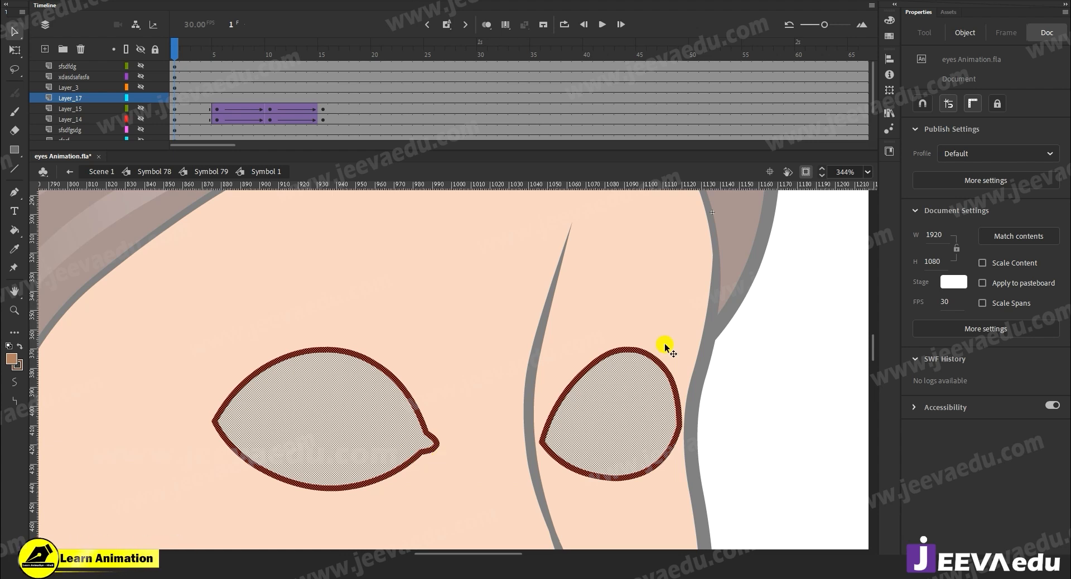
click(410, 336)
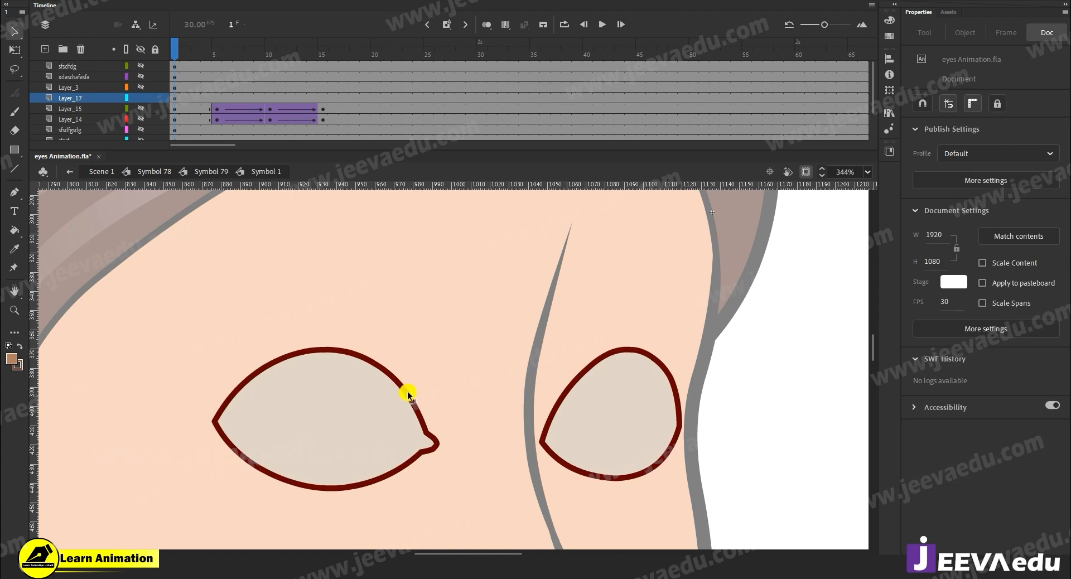
Step: Try bending the upper outlines of both eye shapes, undoing each change
drag(406, 394, 446, 329)
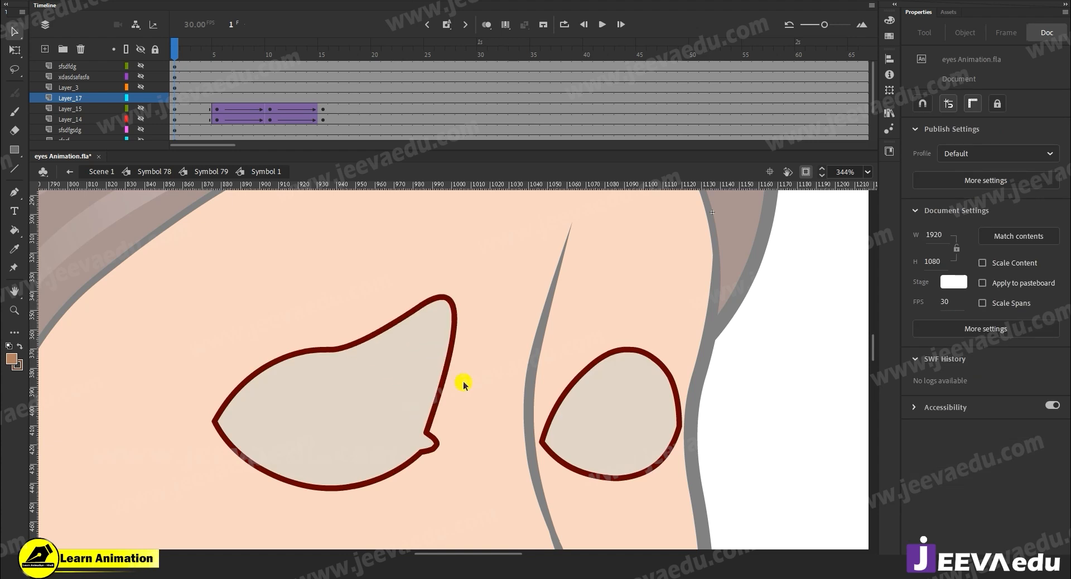
key(ctrl+z)
drag(581, 373, 550, 345)
key(ctrl+z)
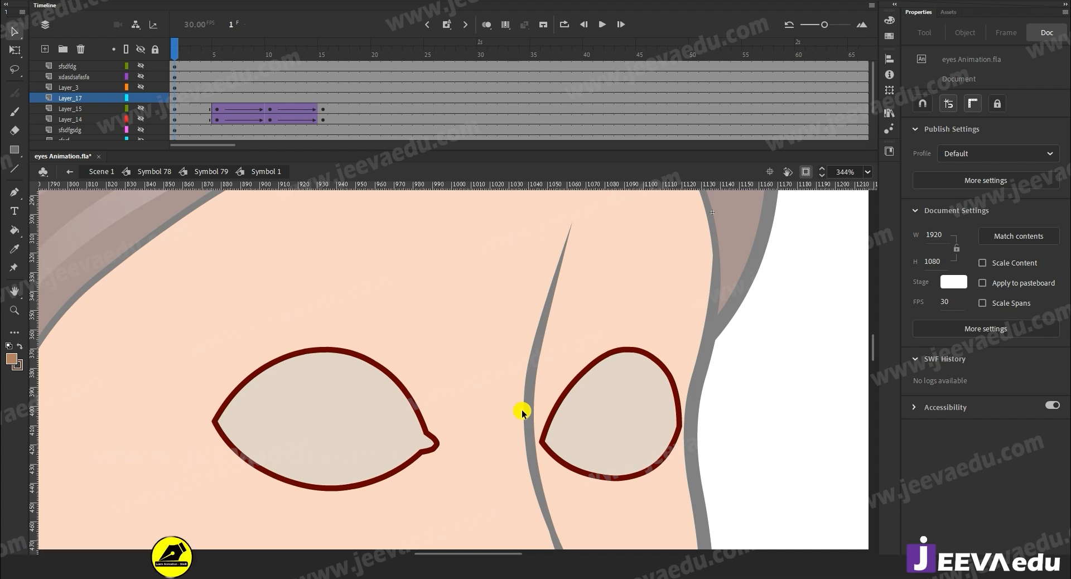
double_click(300, 443)
double_click(569, 439)
double_click(335, 429)
double_click(584, 423)
click(374, 424)
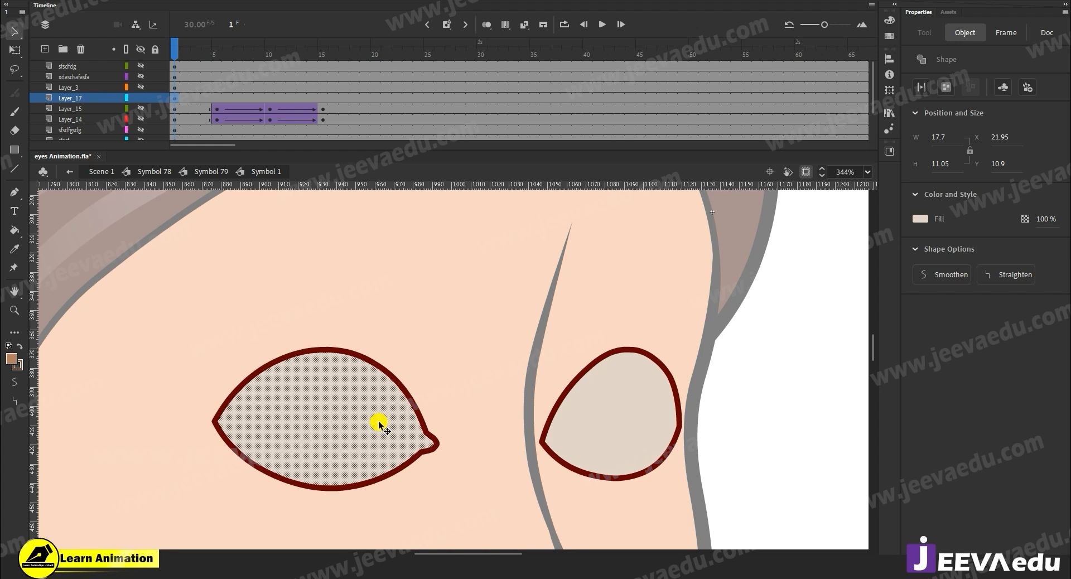
right_click(86, 97)
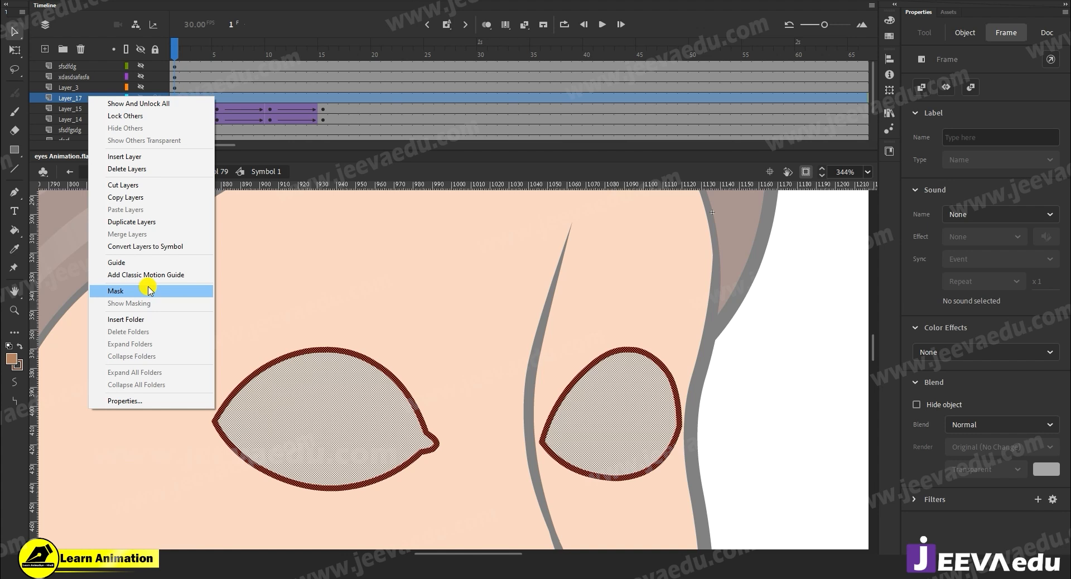
click(351, 427)
click(621, 411)
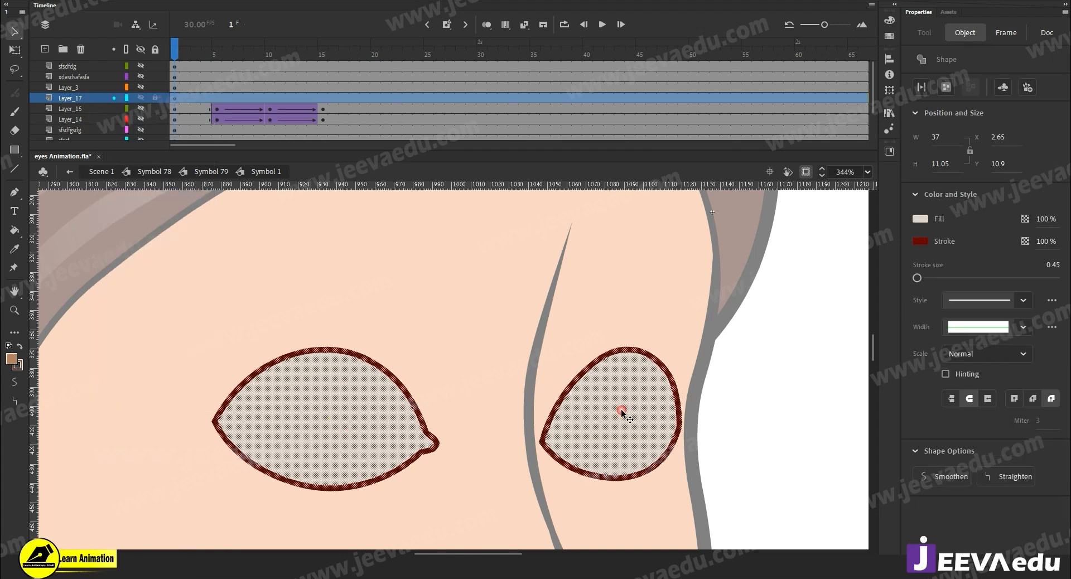
click(400, 296)
Step: Recolor the fills of both eye shapes on Layer_17 to bright green
click(363, 399)
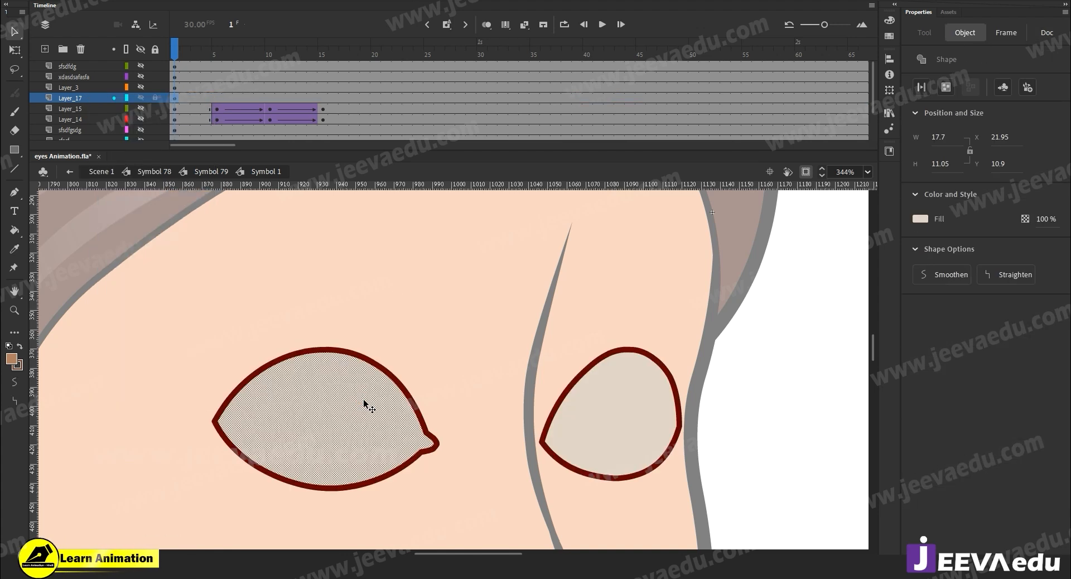
shift+click(611, 414)
click(12, 359)
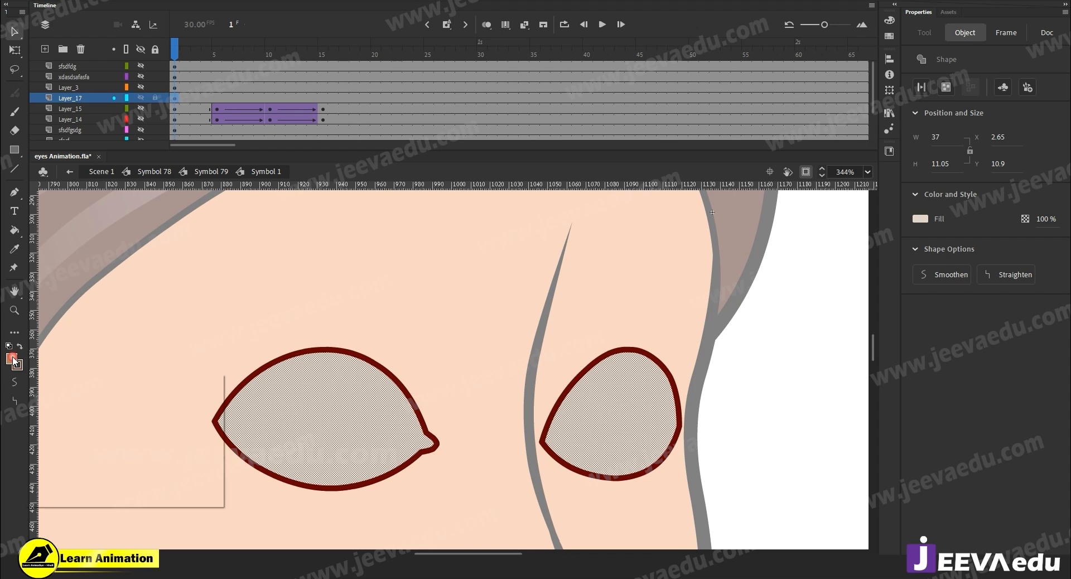
click(111, 402)
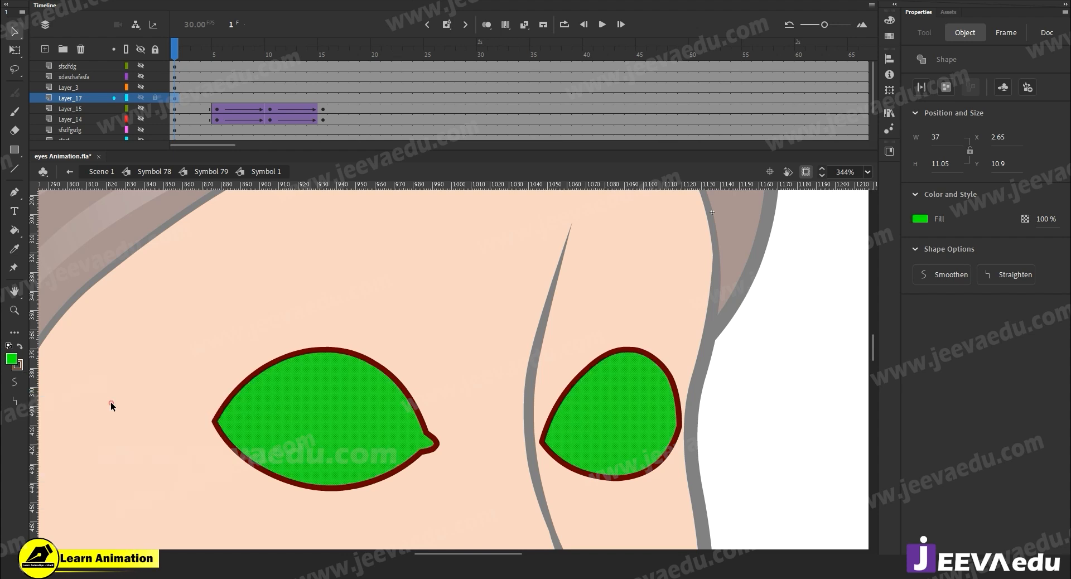
click(150, 407)
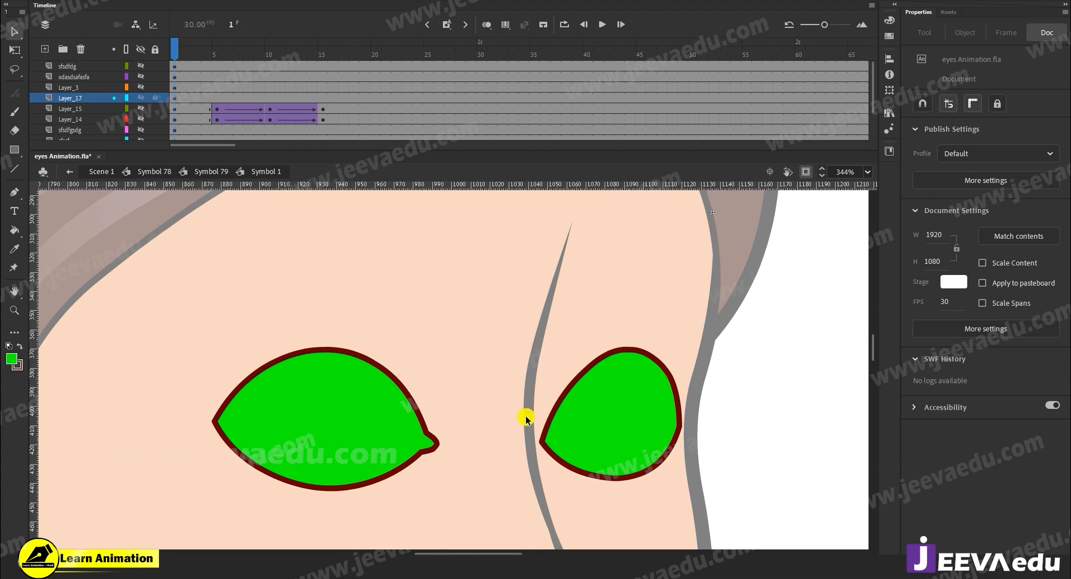
Step: Delete the dark red outlines around both green eye shapes, leaving only the fills
double_click(406, 390)
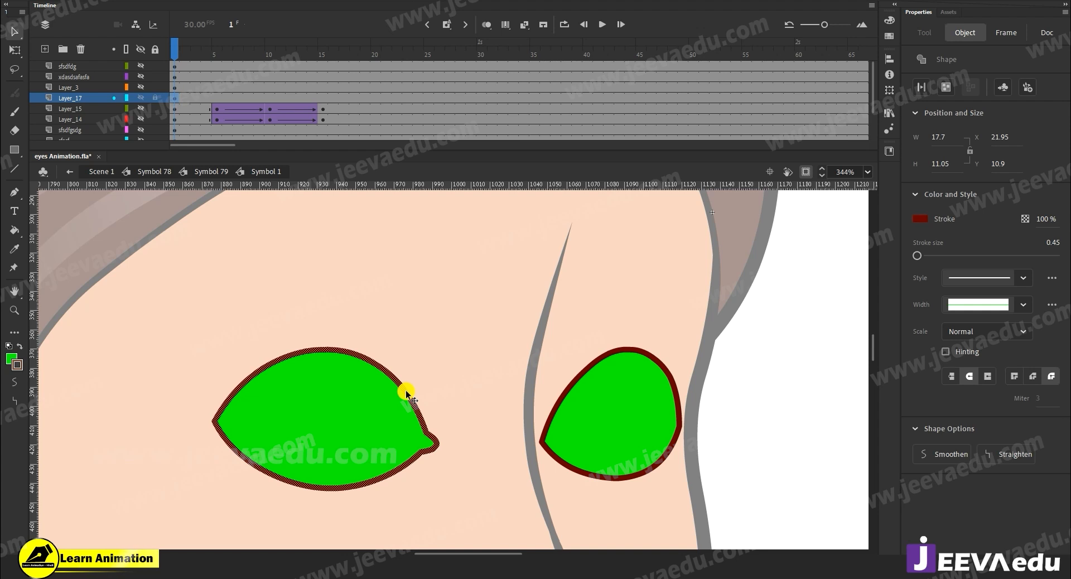
key(Delete)
double_click(588, 365)
key(Delete)
click(294, 472)
shift+click(632, 446)
click(501, 470)
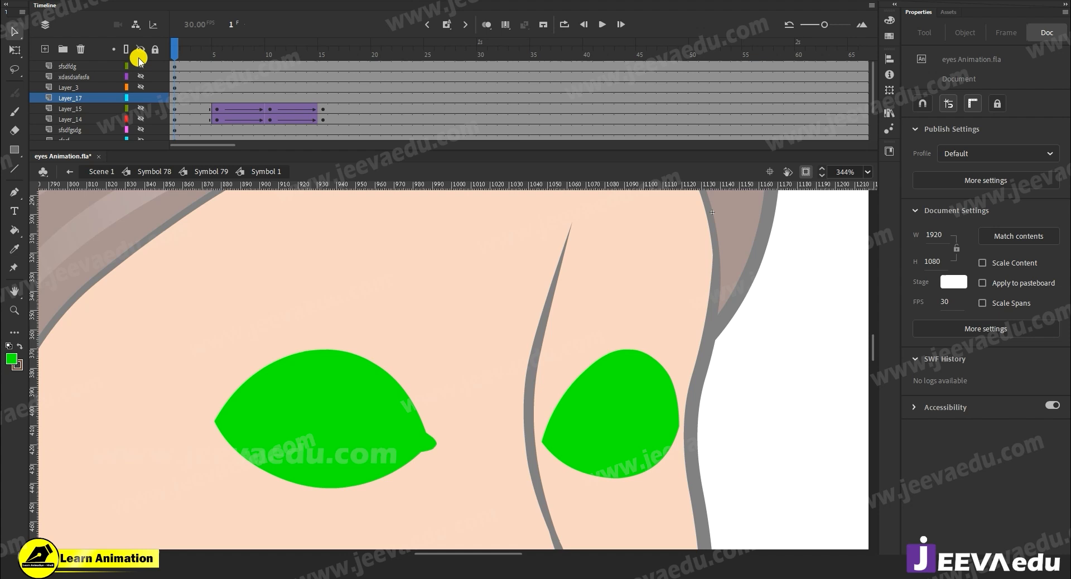
Step: Make all layers visible again and, with frame 10 shown, turn Layer_17 into a mask for Layer_15
click(140, 108)
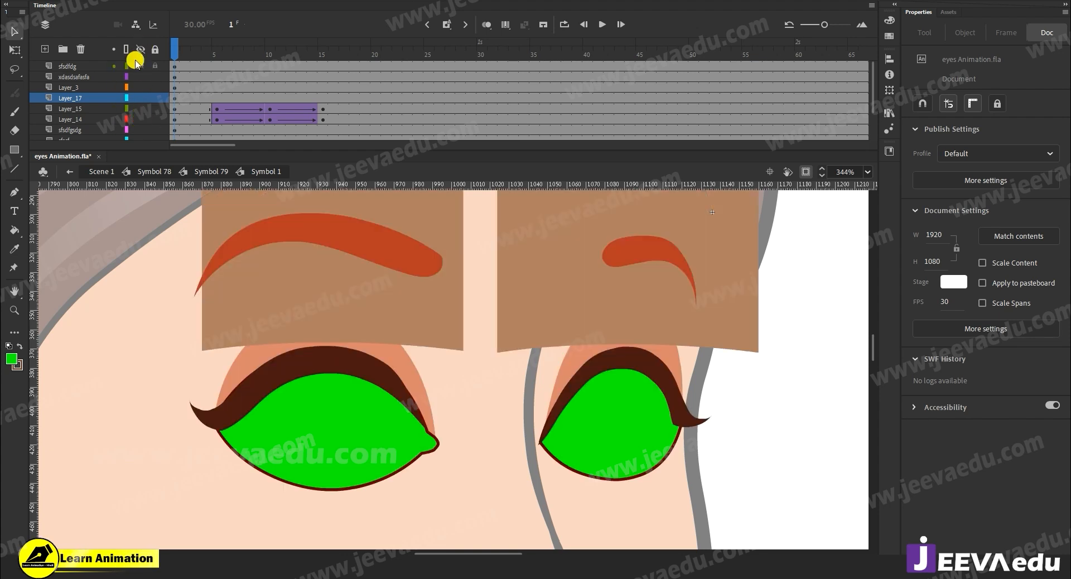
drag(192, 49, 270, 62)
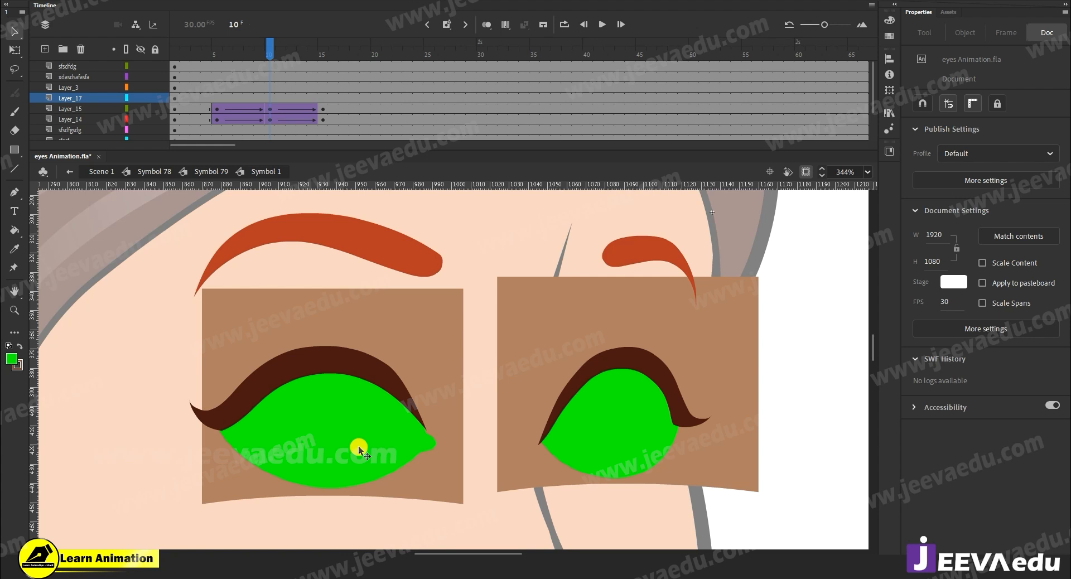
click(77, 99)
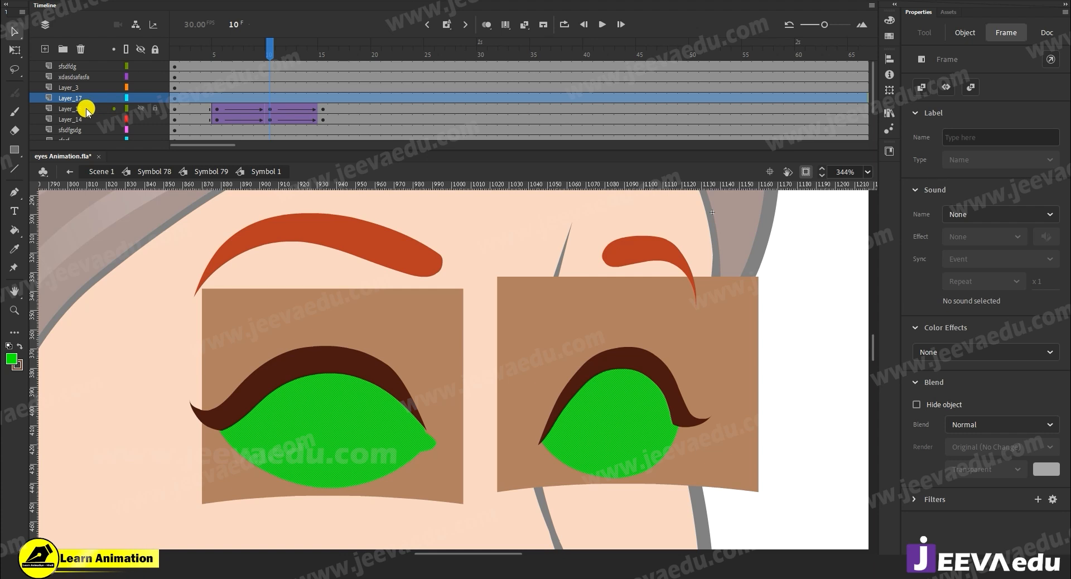
right_click(86, 97)
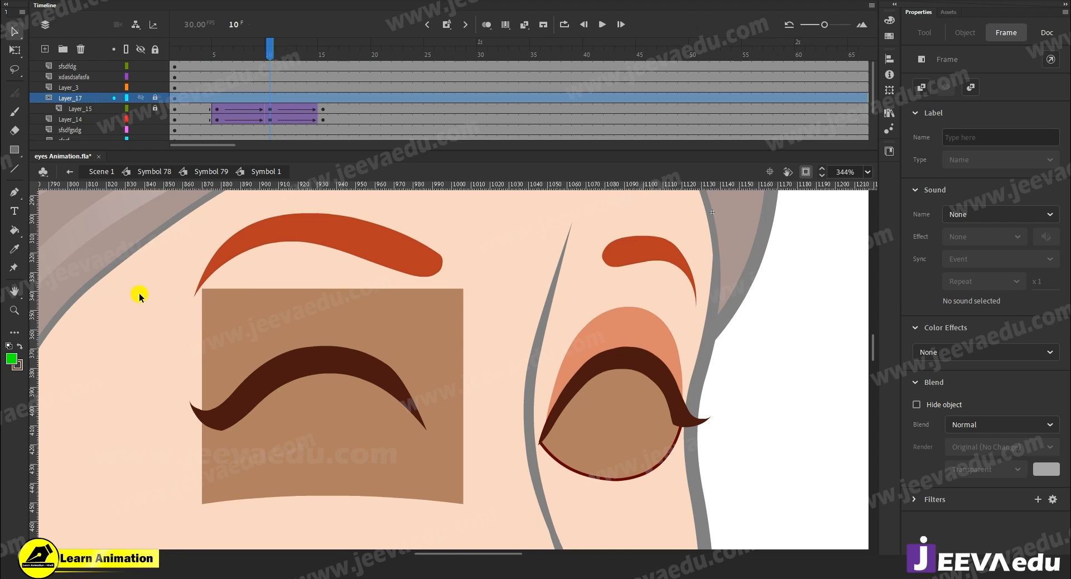
Step: Scrub between frames 5 and 7 to compare the masked eyelid with the unmasked one
drag(290, 49, 217, 110)
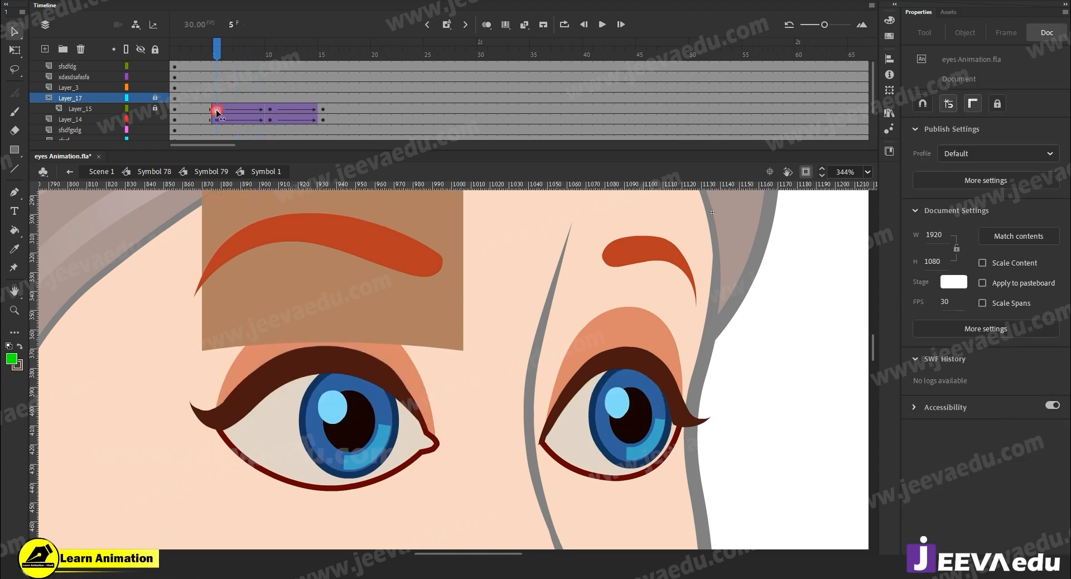
click(230, 56)
drag(230, 56, 236, 57)
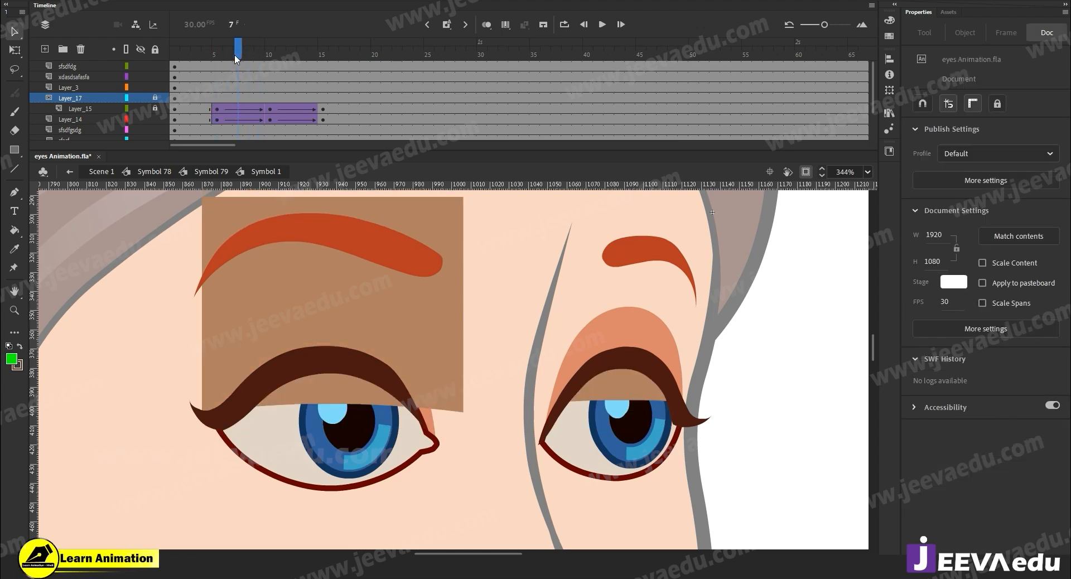
click(66, 124)
drag(232, 48, 230, 74)
Step: Place Layer_14 under the Layer_17 mask as well and lock it so the mask applies to both eyelids
click(77, 121)
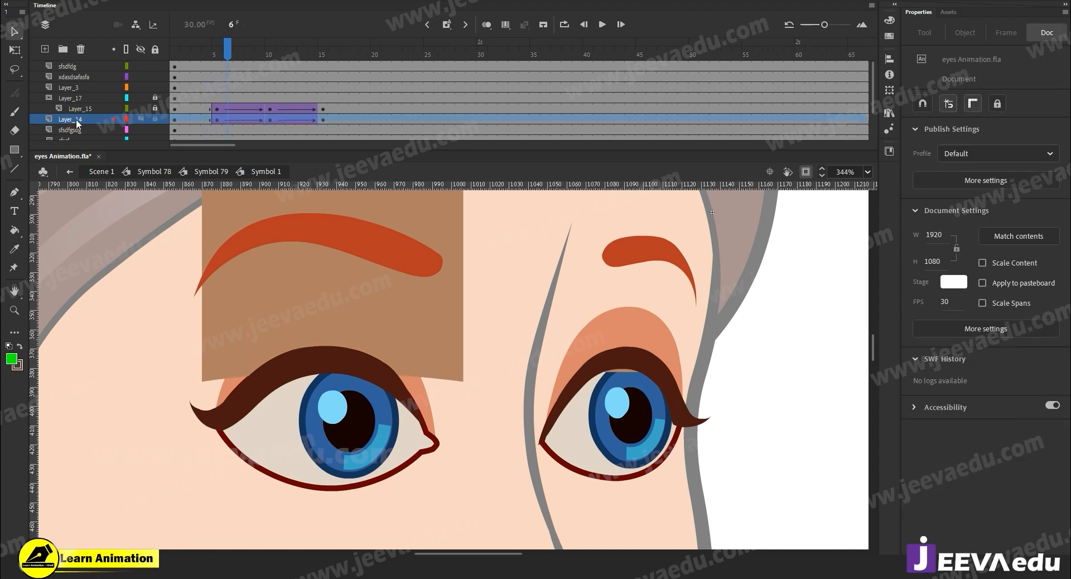
drag(84, 114, 83, 114)
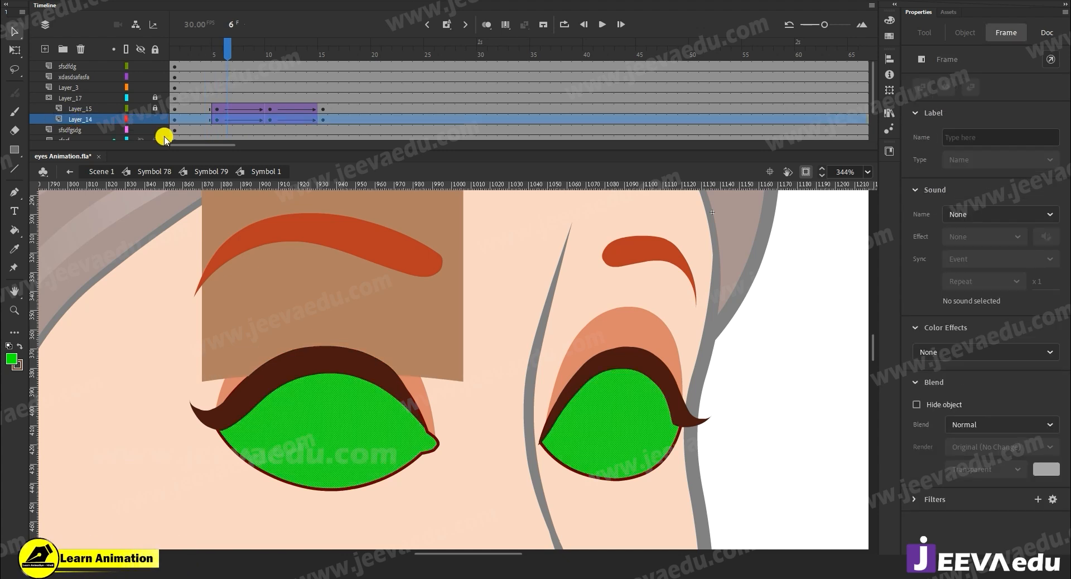
click(155, 119)
click(155, 119)
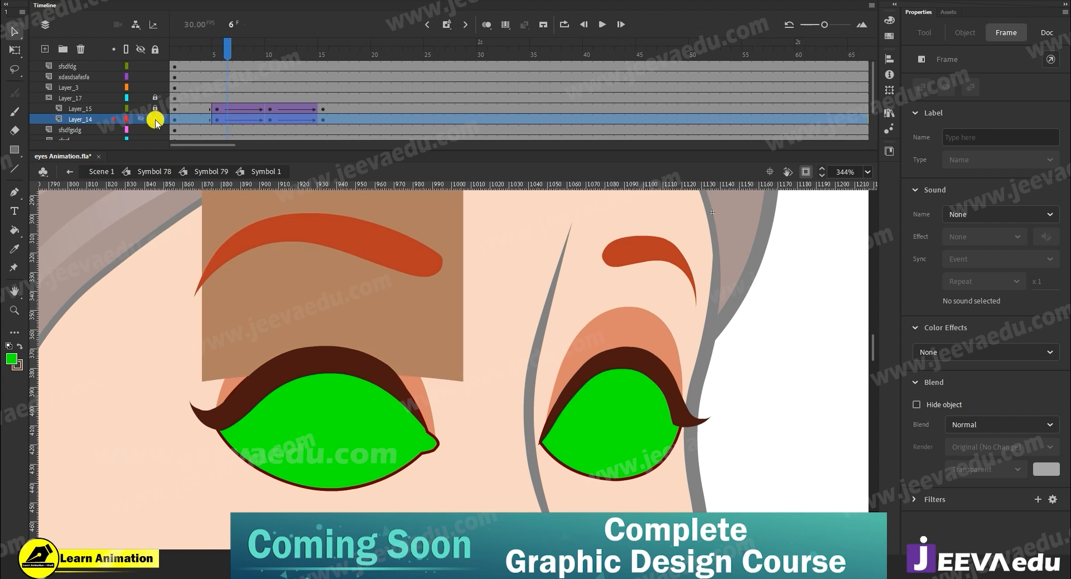
click(155, 119)
Step: Scrub to frame 8 and switch the mask group's locks off and on to compare unmasked and masked eyelids
drag(228, 49, 245, 87)
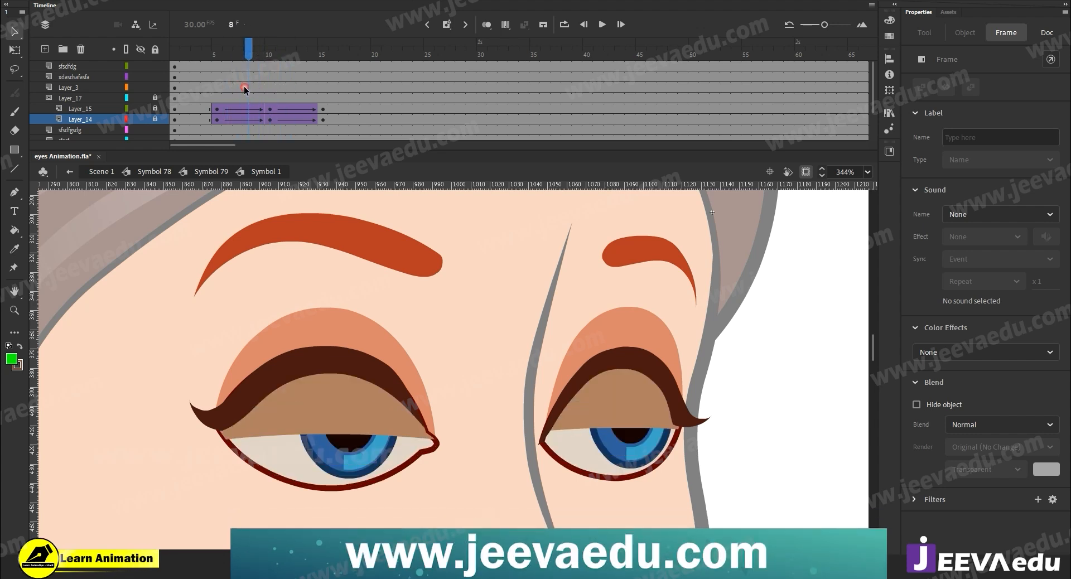
click(350, 306)
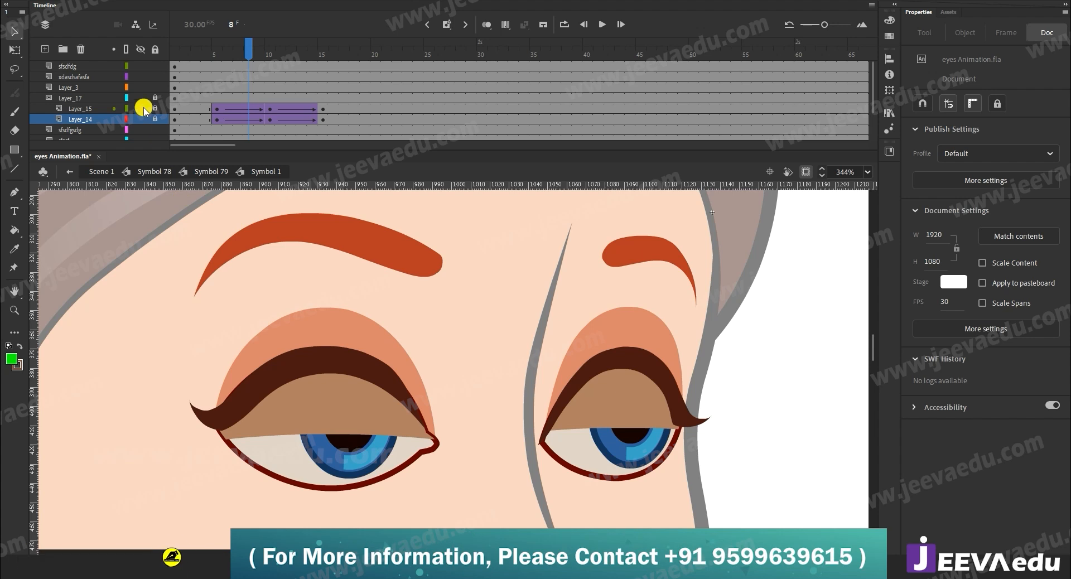
click(155, 98)
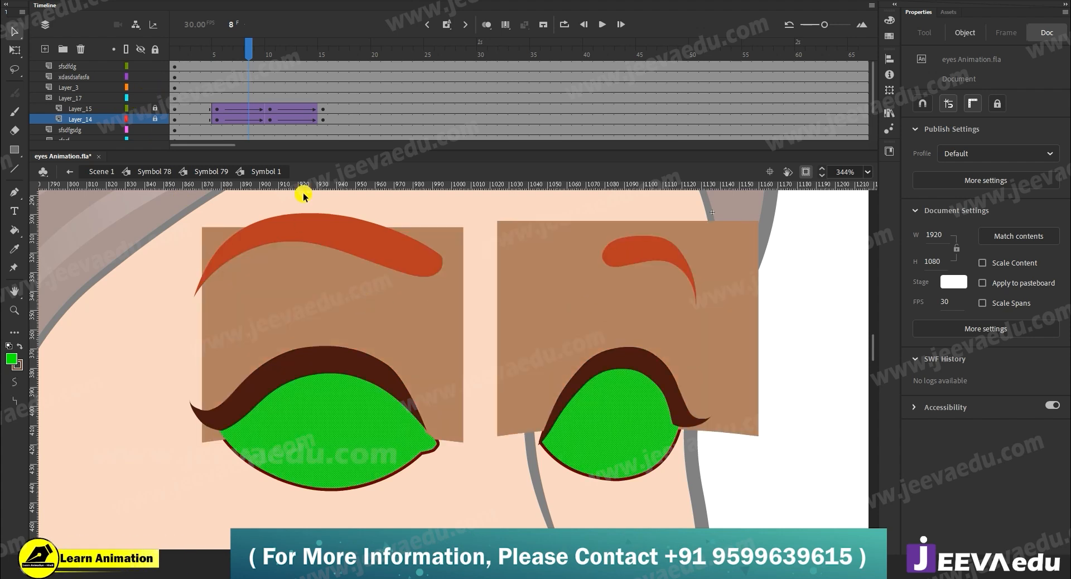
click(155, 98)
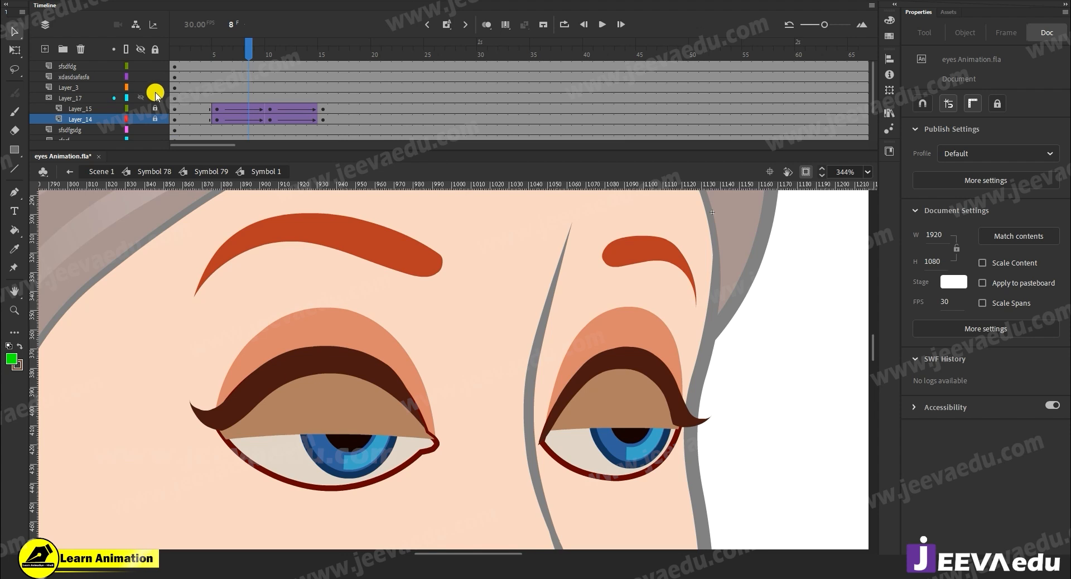
click(156, 108)
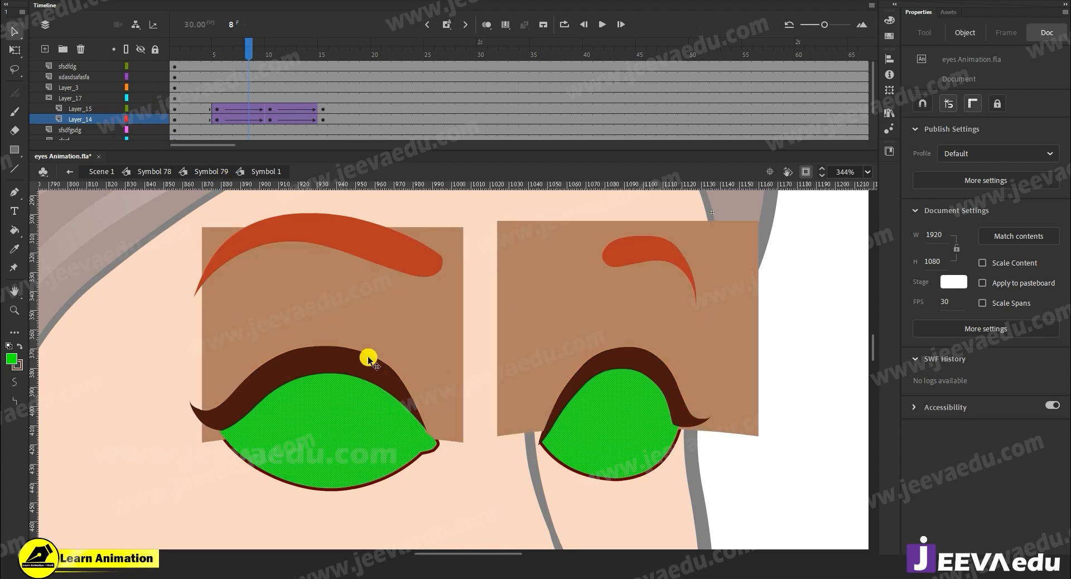
click(155, 108)
drag(234, 54, 175, 104)
click(149, 123)
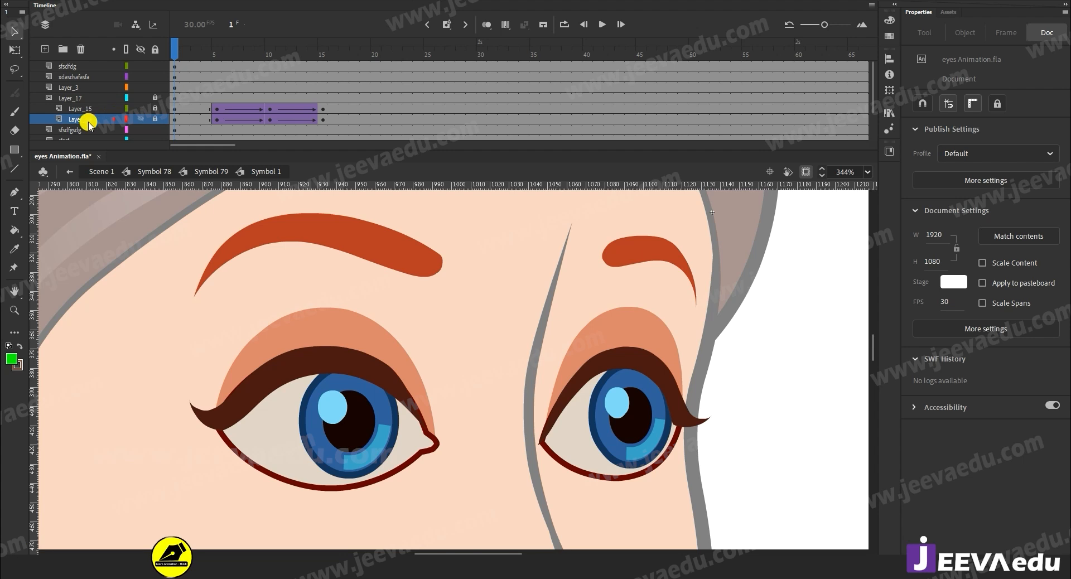
Step: Insert keyframes at frames 5, 10 and 15 on both eyebrow layers
drag(205, 53, 221, 82)
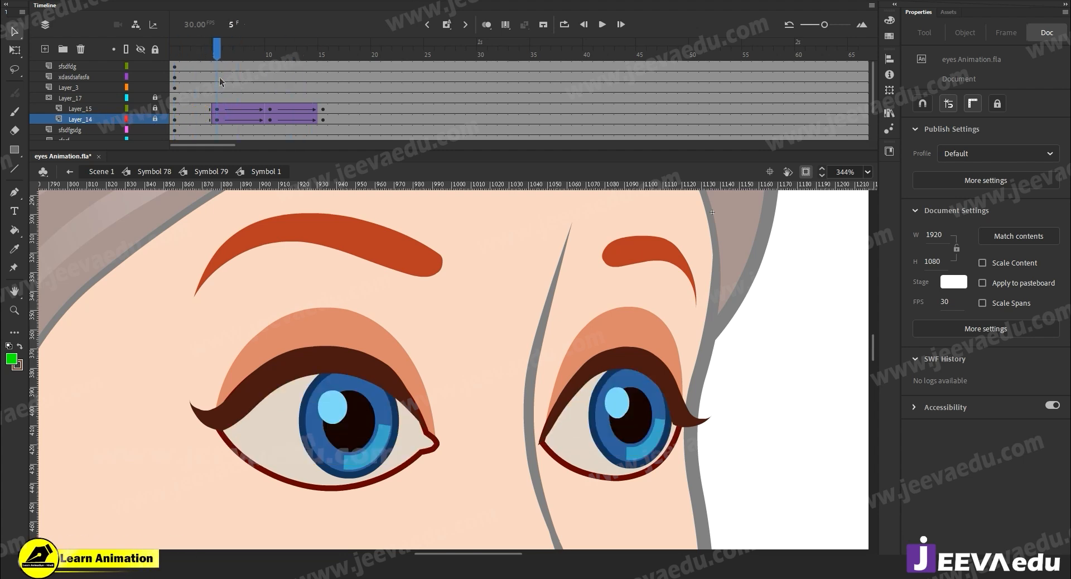
click(360, 237)
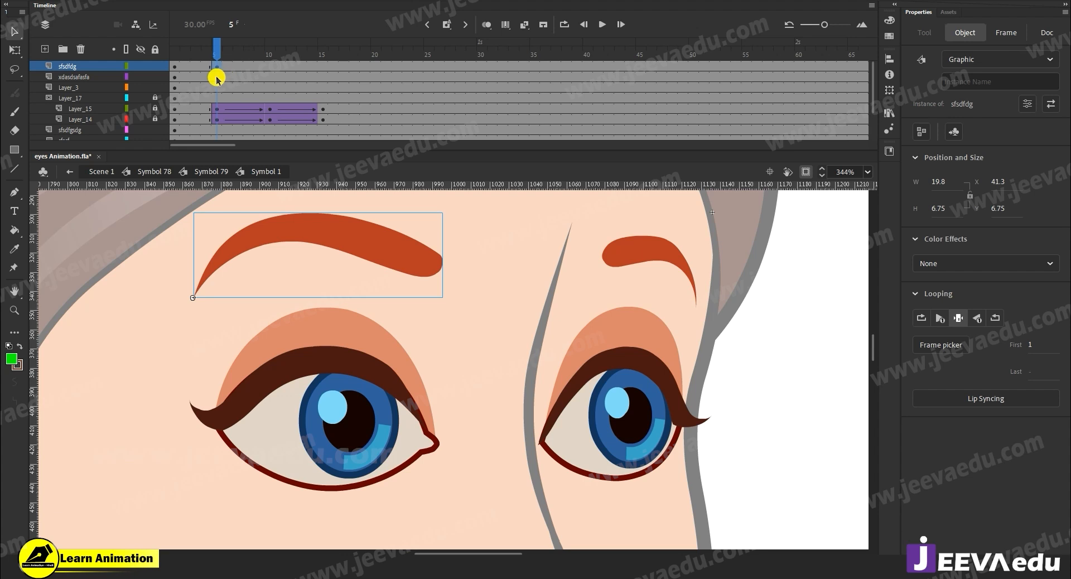
click(265, 74)
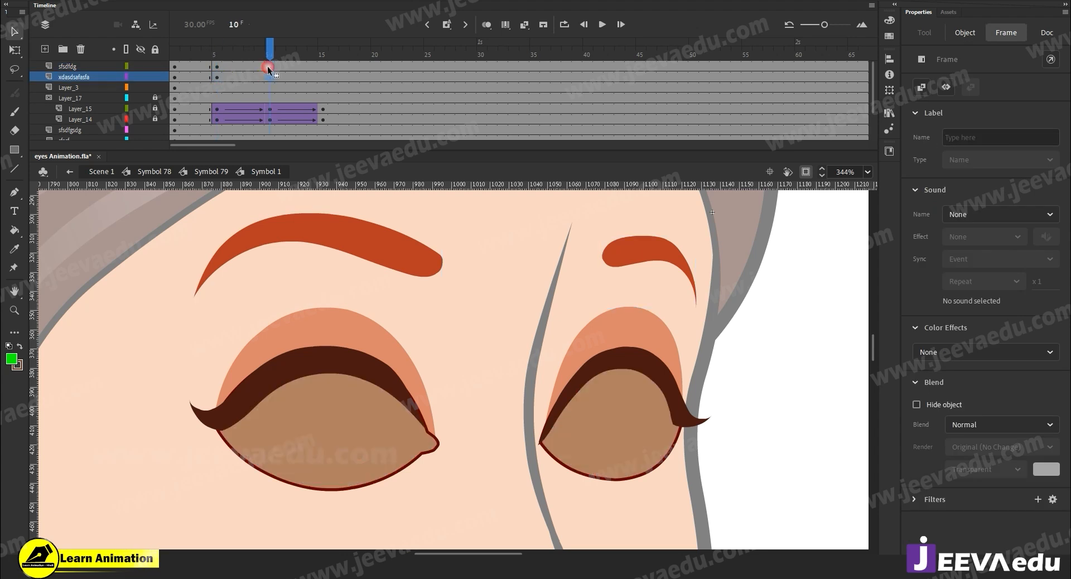
key(F6)
drag(320, 76, 321, 67)
key(F6)
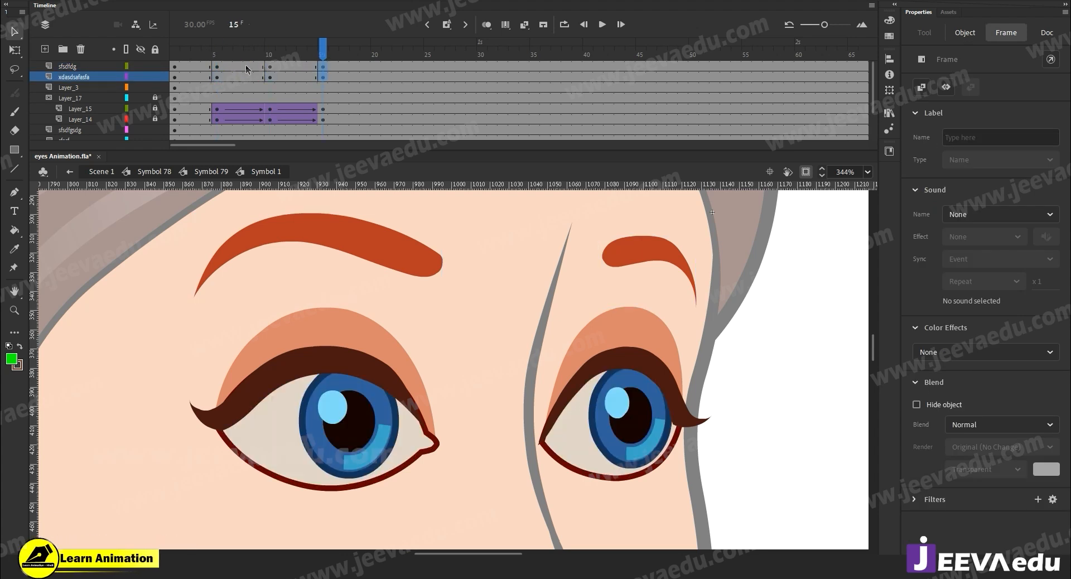
Step: Create classic tweens on both eyebrow layers between frames 5, 10 and 15, and go to frame 10
drag(246, 68, 282, 78)
right_click(271, 70)
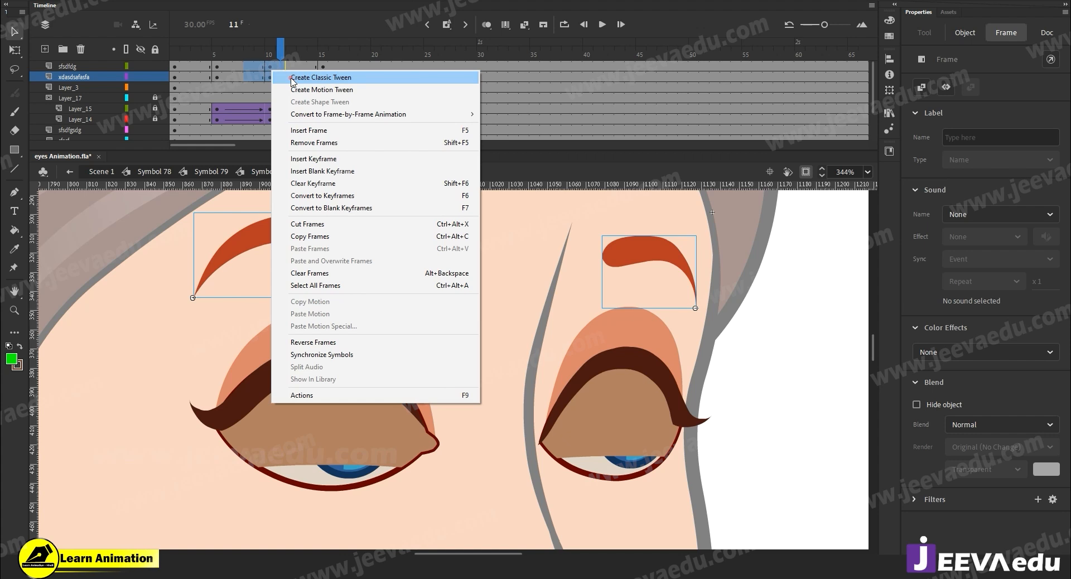
click(290, 79)
drag(277, 57, 270, 53)
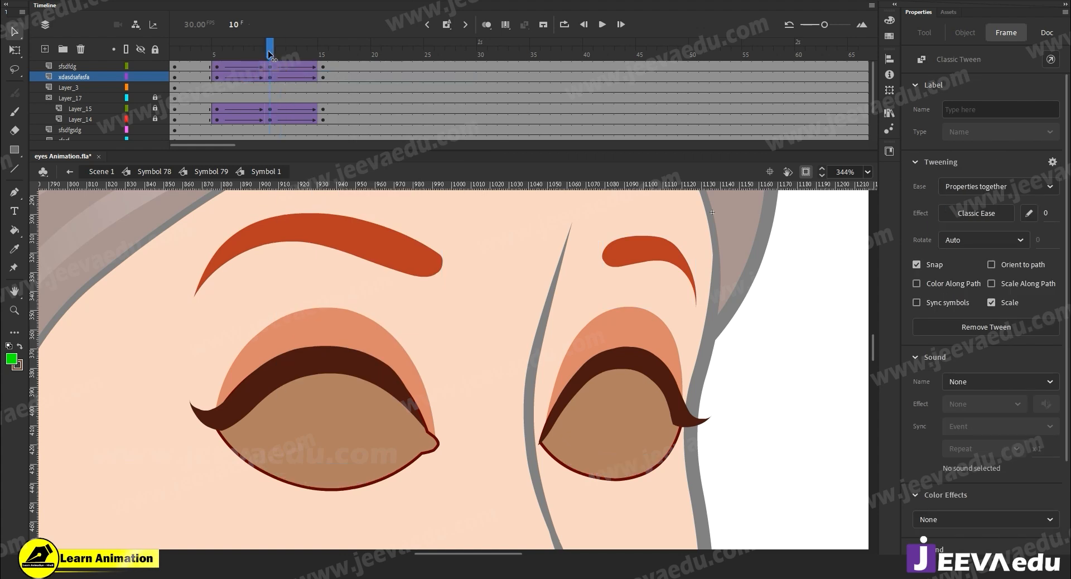
Step: Nudge both eyebrows slightly downward together at frame 10
click(414, 253)
shift+click(673, 268)
key(Down)
key(Down)
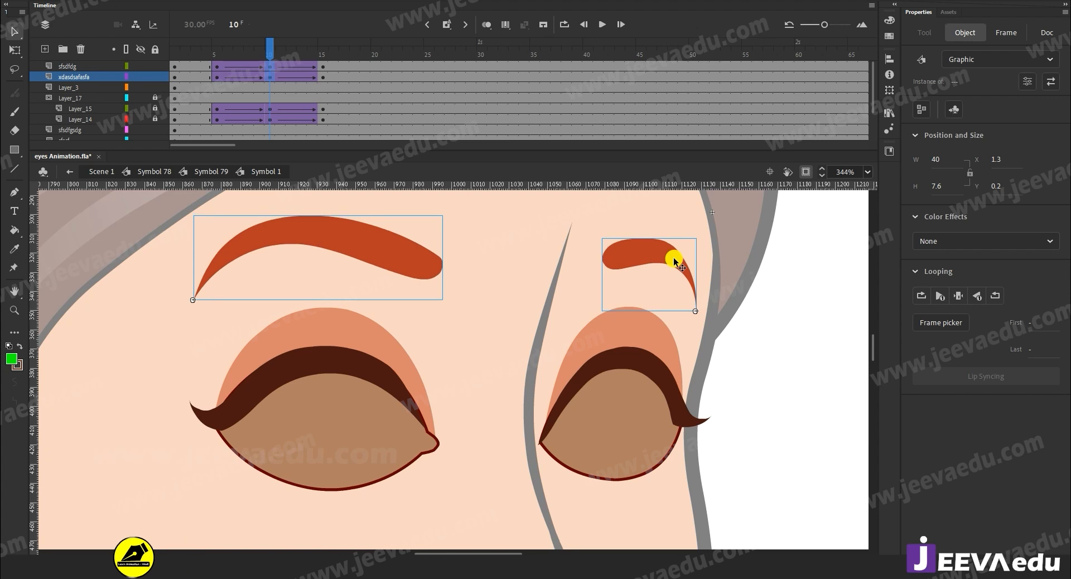
Step: Rotate each eyebrow with Free Transform at frame 10 so that its inner end tilts slightly downward
click(444, 300)
click(416, 259)
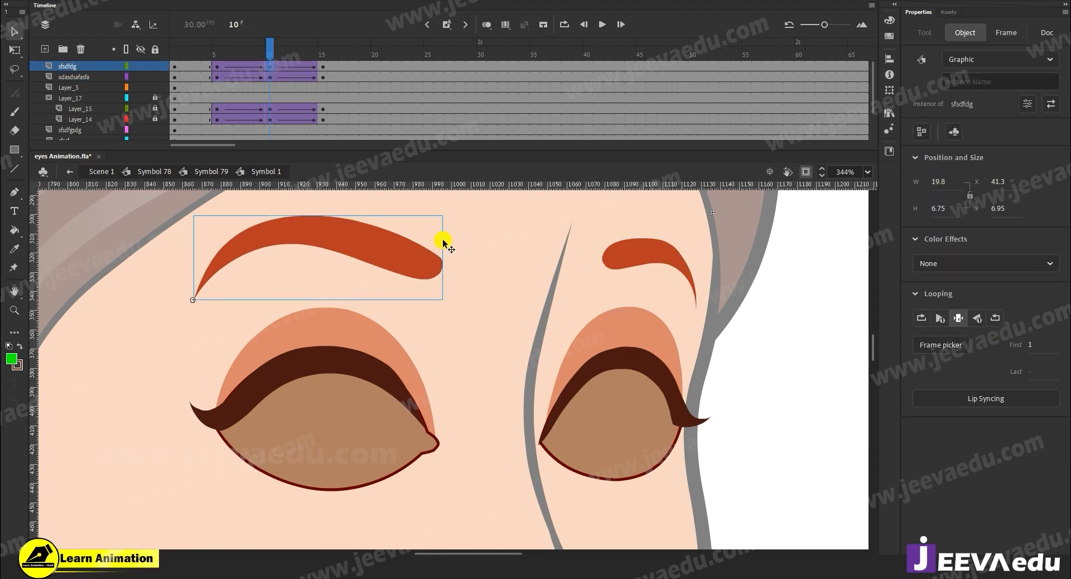
key(q)
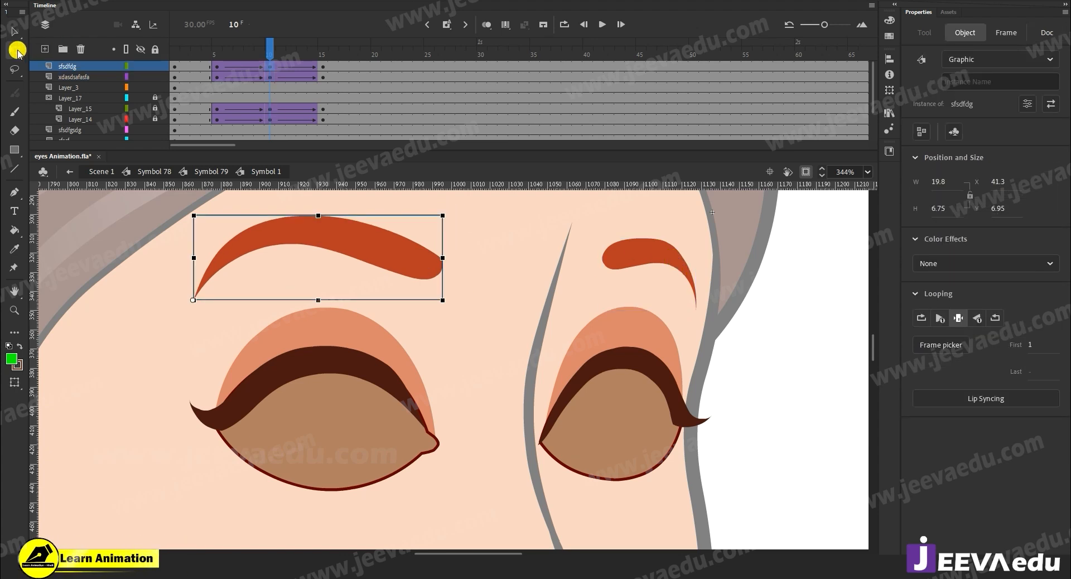
click(627, 254)
drag(599, 323, 601, 330)
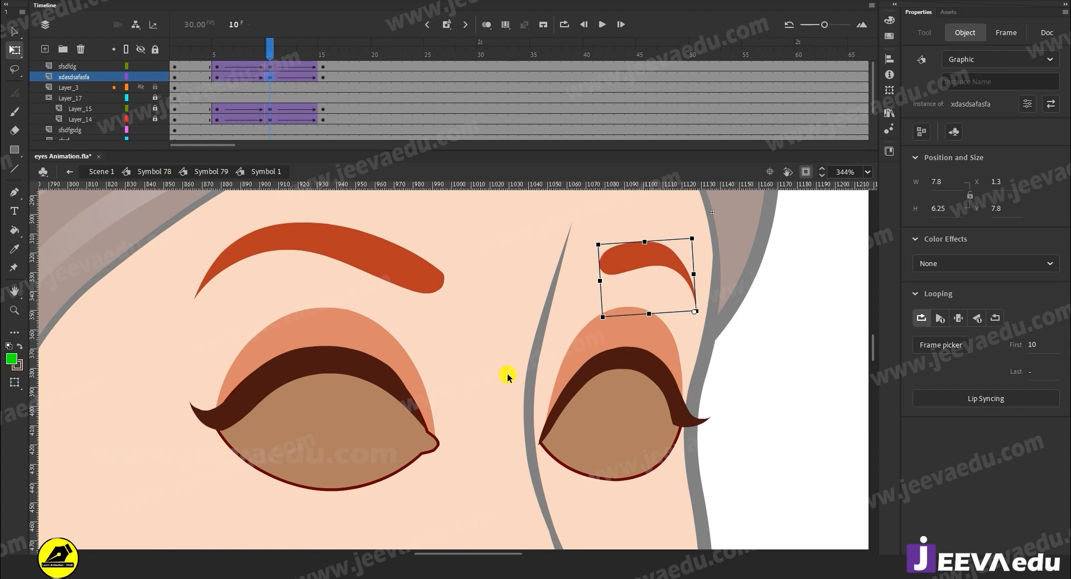
Step: Insert keyframes at frames 5, 10 and 15 on both iris layers beneath the masked eyelid layers
drag(273, 49, 226, 70)
click(208, 79)
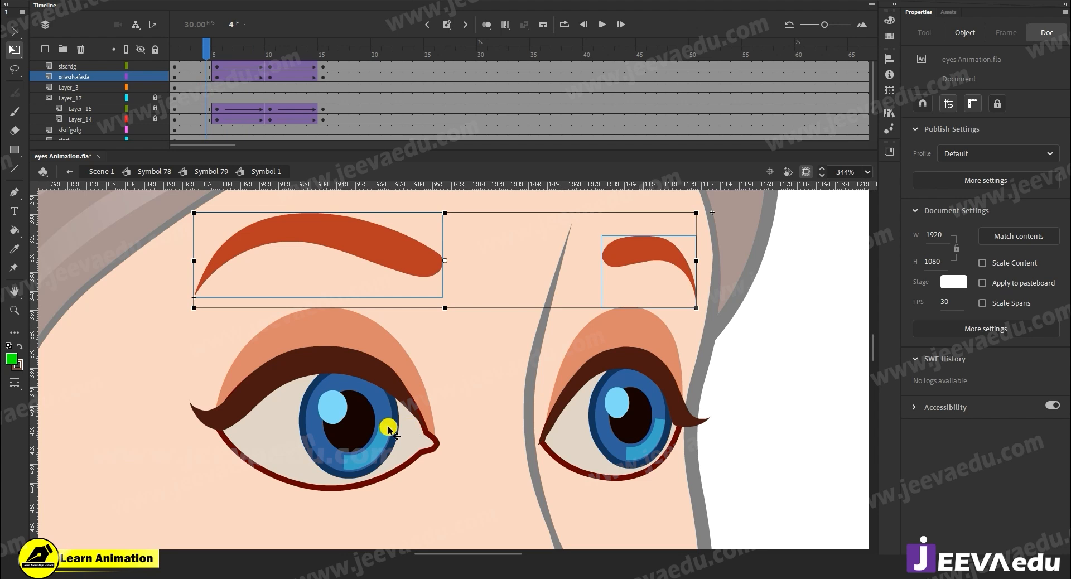
scroll(242, 107, down, 2)
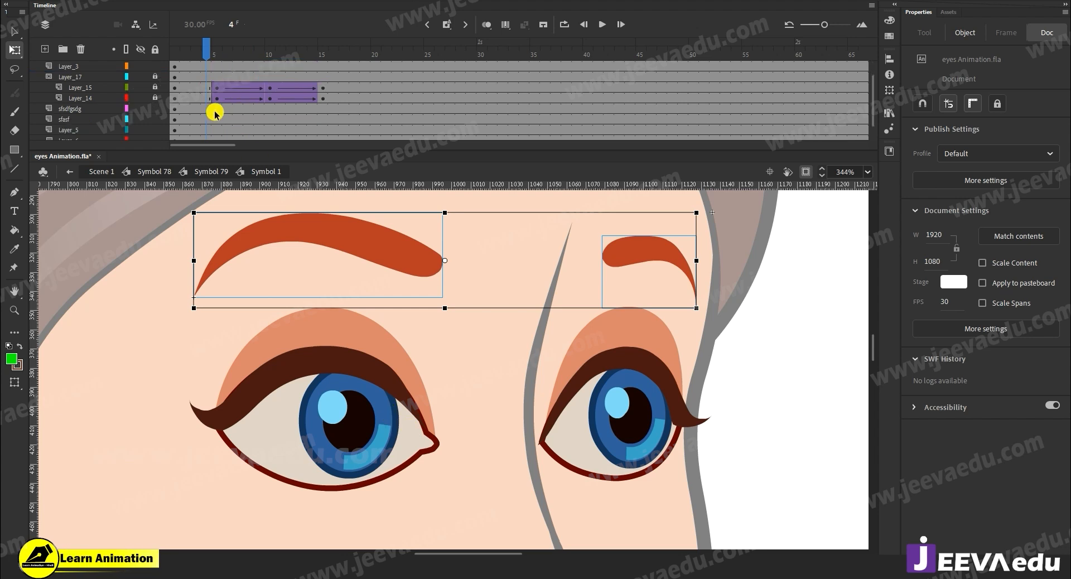
click(216, 119)
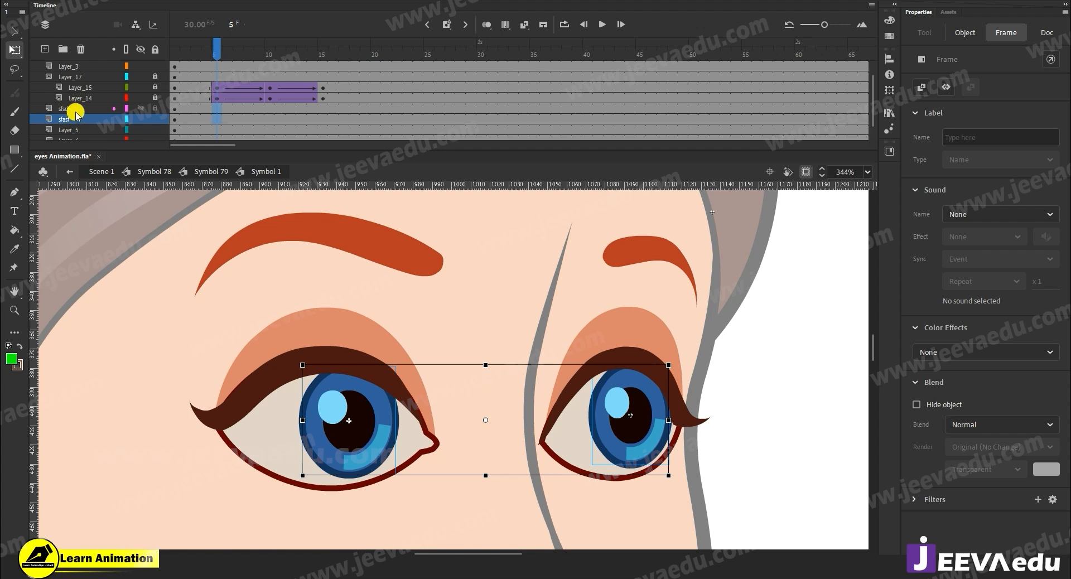
key(F6)
drag(271, 110, 324, 120)
key(F6)
key(F6)
Step: Create classic tweens on both iris layers between frames 5, 10 and 15
mouse_move(255, 112)
mouse_down()
mouse_move(290, 119)
mouse_move(270, 117)
mouse_up()
right_click(272, 108)
click(276, 114)
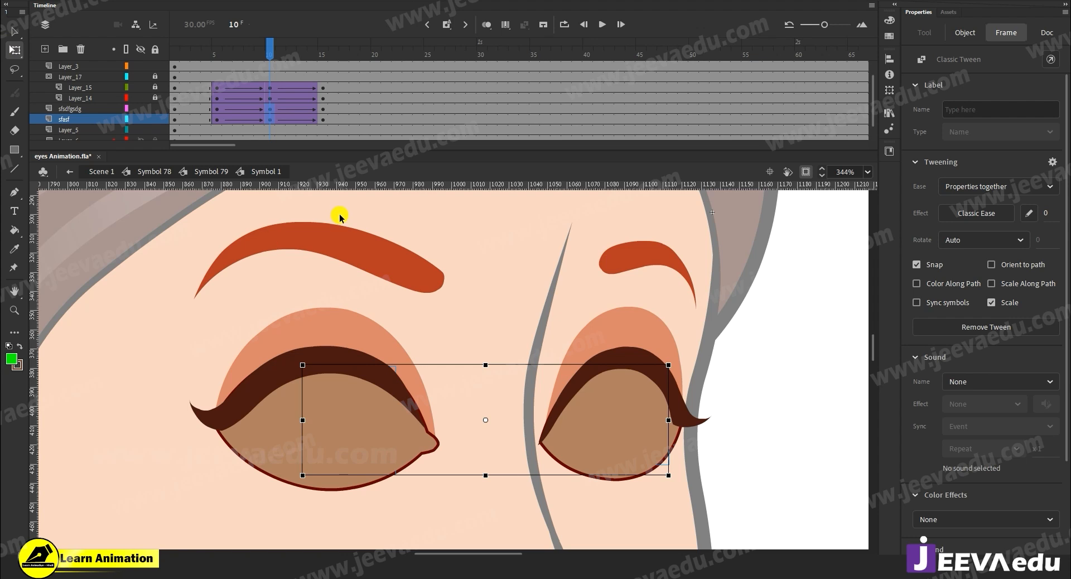
Step: Nudge both irises down at frame 10 so they lower as the eyelids close
key(Down)
key(Down)
key(Down)
key(Down)
key(Down)
key(Down)
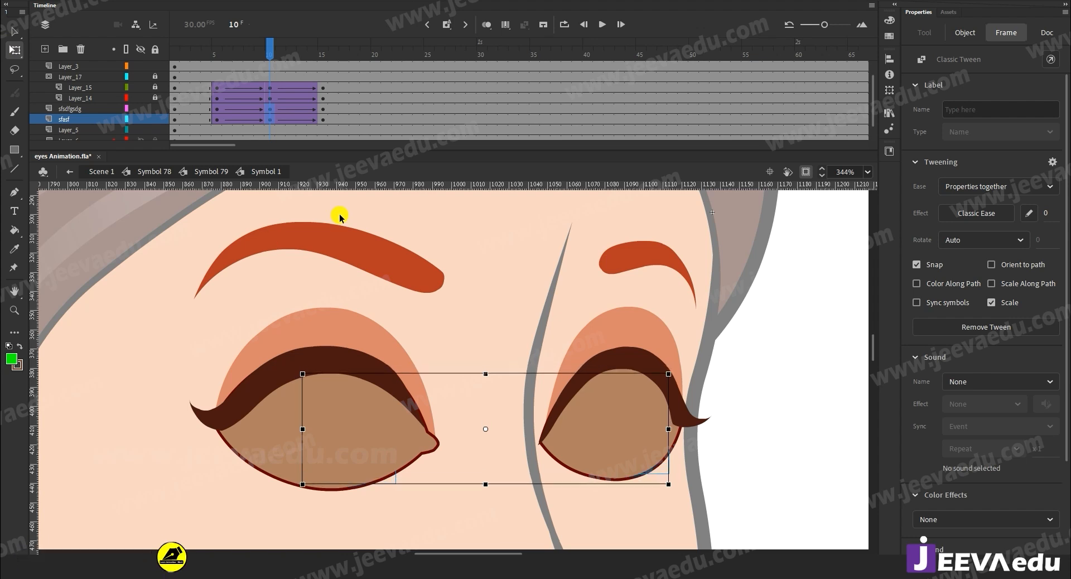
key(Down)
key(Down)
Step: Place both iris layers under the Layer_17 mask and lock them so the irises stay inside the eye shape
drag(273, 46, 260, 89)
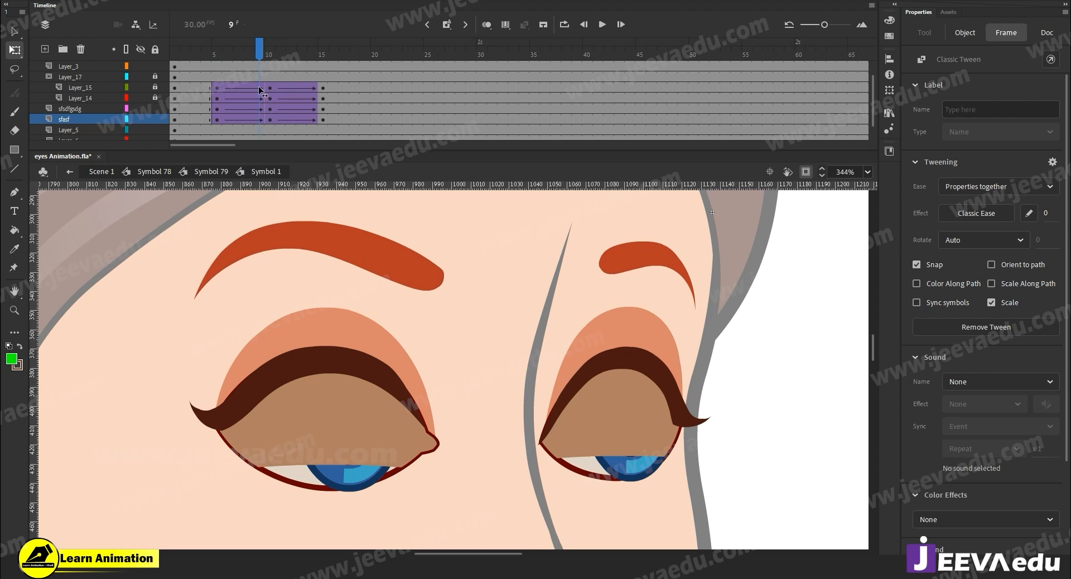
click(367, 485)
key(z)
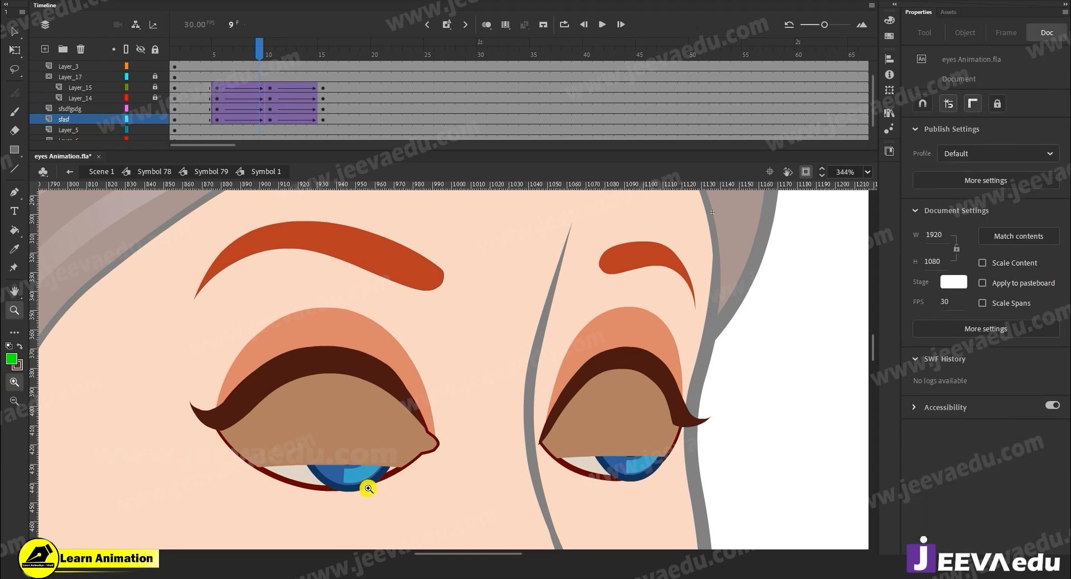
click(271, 56)
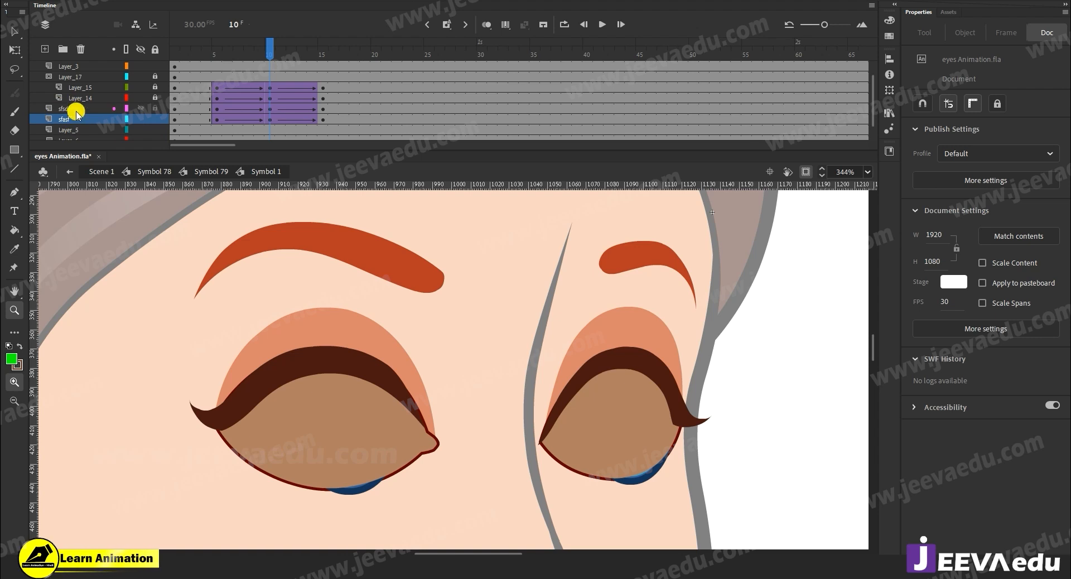
click(75, 108)
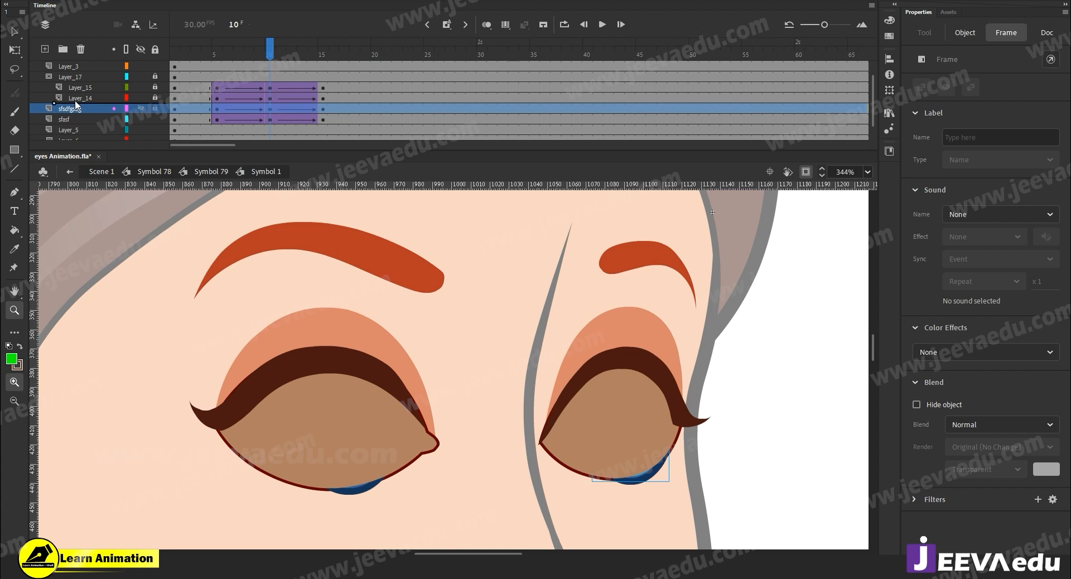
drag(75, 105, 162, 119)
click(66, 118)
click(158, 119)
drag(271, 49, 270, 109)
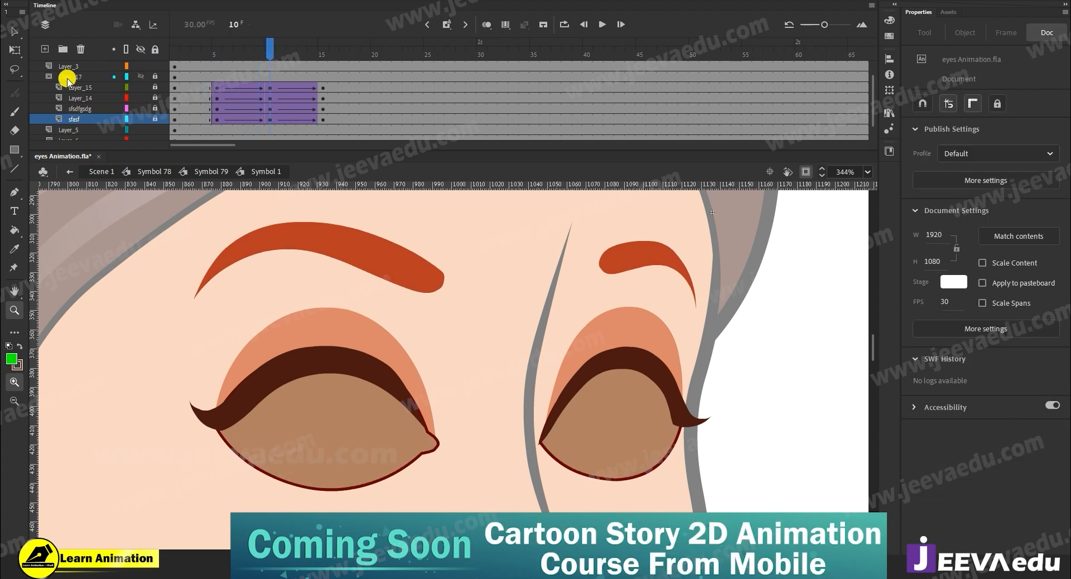
Step: Play and scrub the blink between frames 1 and 16 to examine the eyelid, iris and eyebrow movement
click(67, 78)
drag(255, 49, 122, 70)
key(Return)
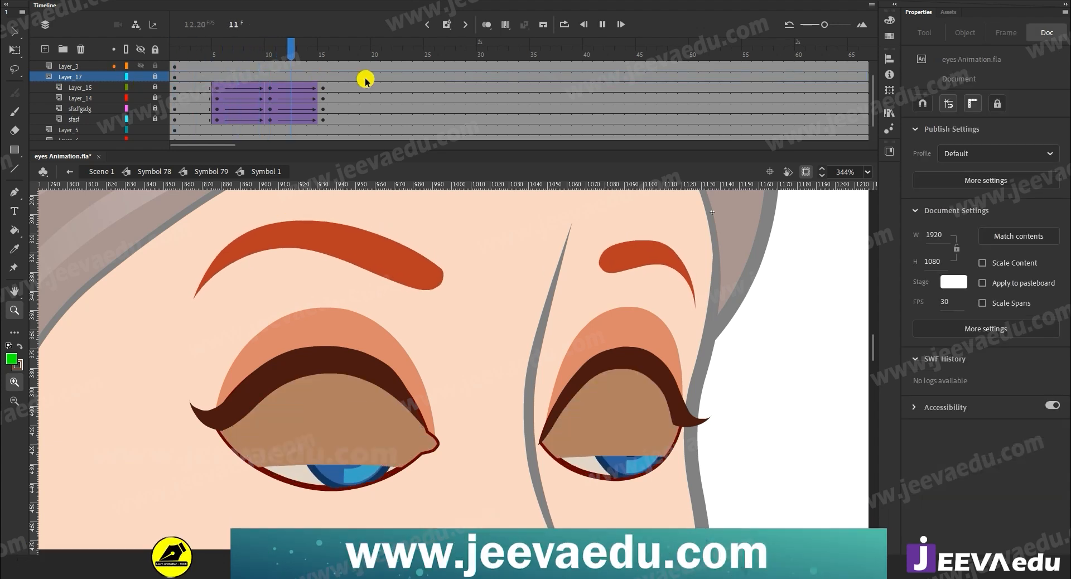
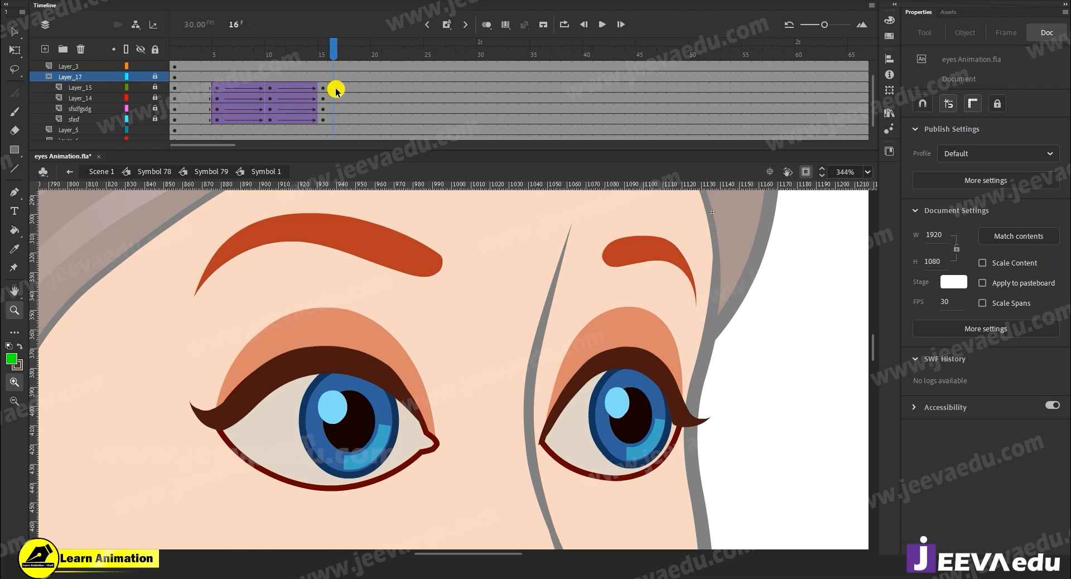
drag(335, 89, 270, 84)
scroll(270, 84, up, 1)
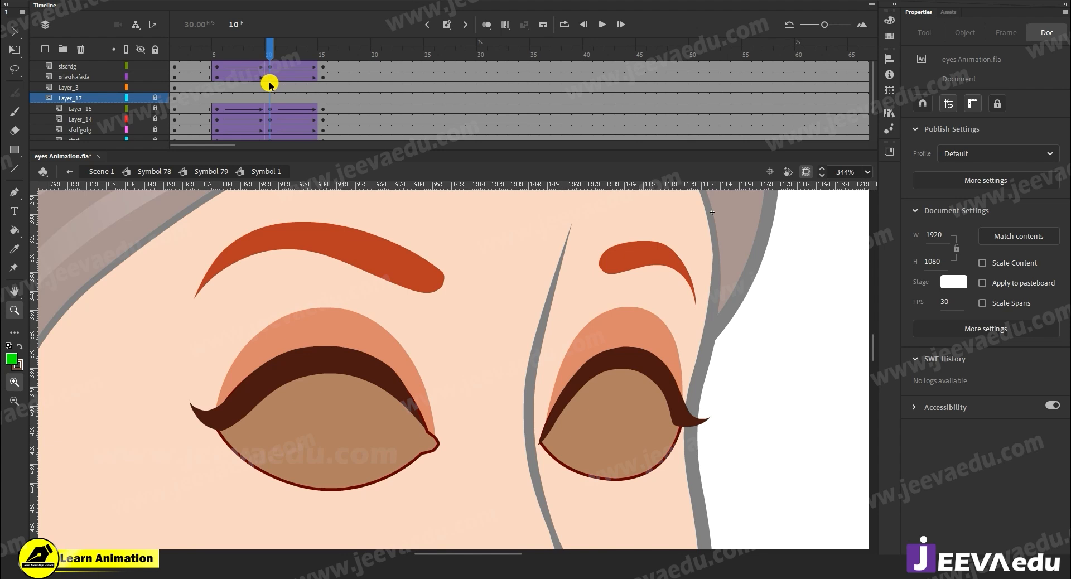
drag(269, 84, 226, 98)
drag(226, 53, 240, 55)
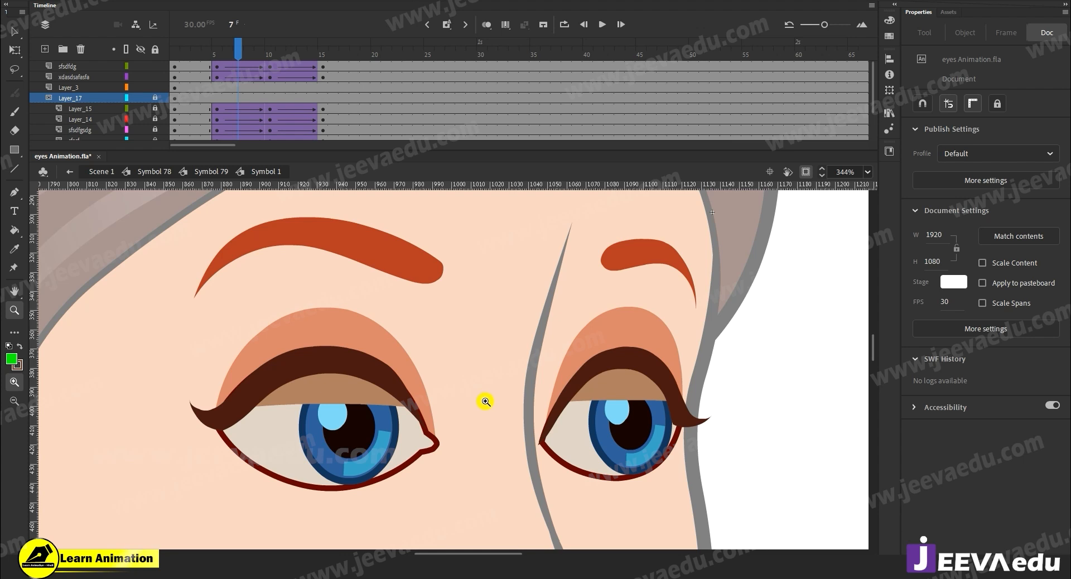
click(14, 32)
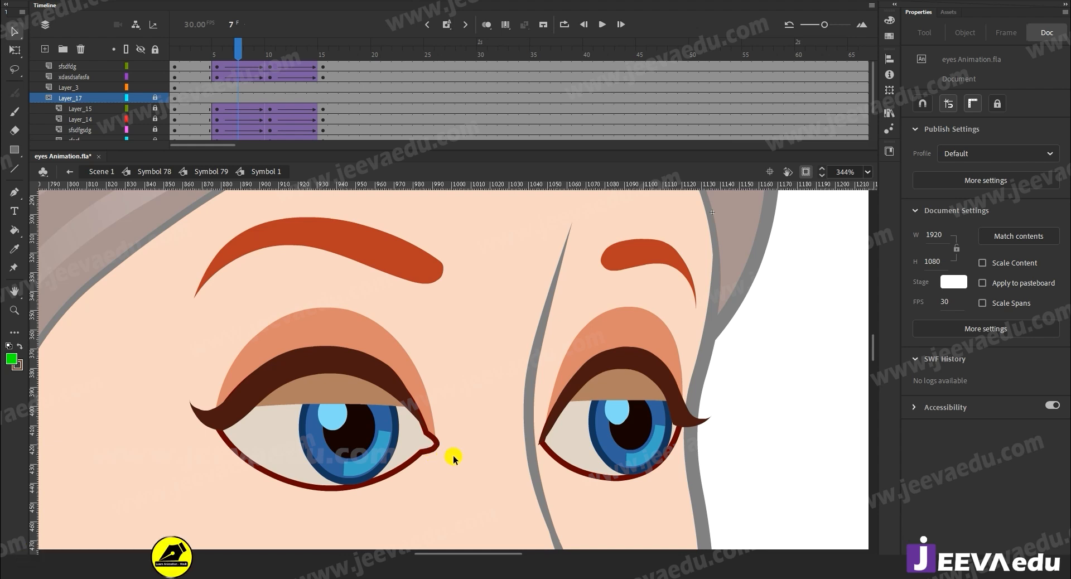
key(Return)
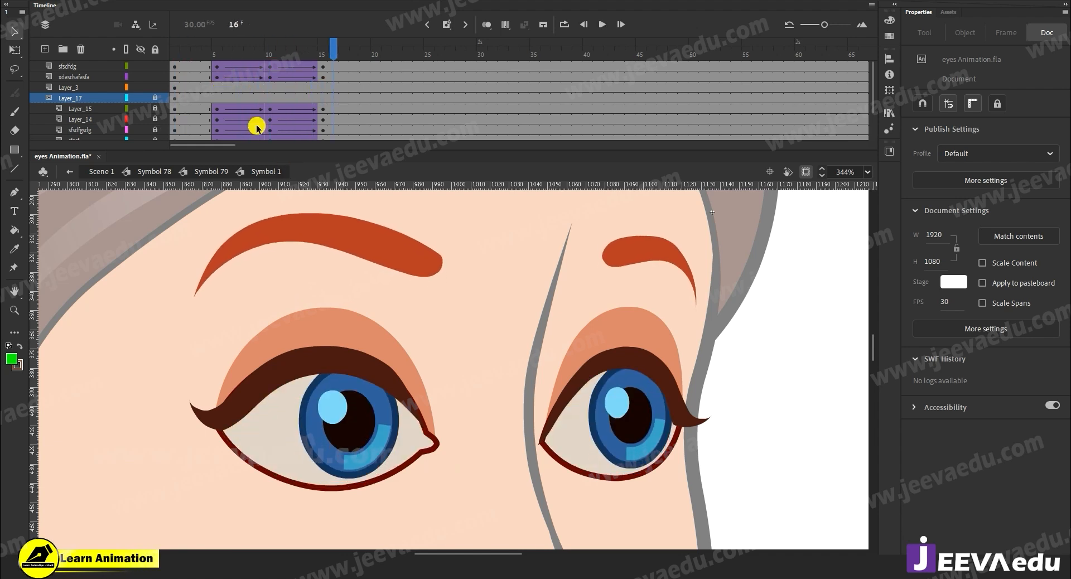
click(181, 72)
drag(182, 75, 220, 91)
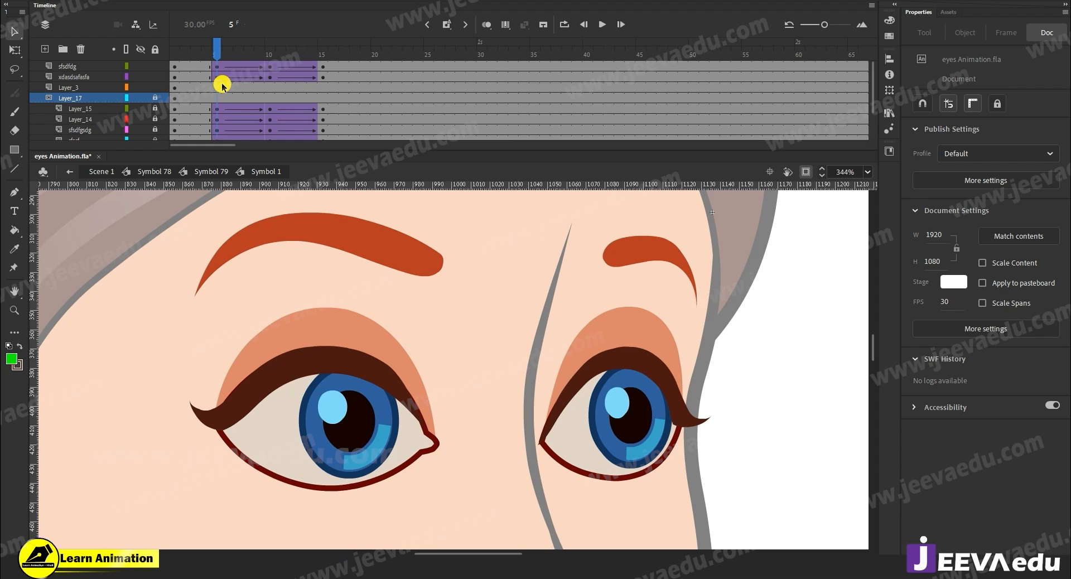
Step: Return to frame 5 and lock all layers except the eyelash layer, Layer_3
click(67, 91)
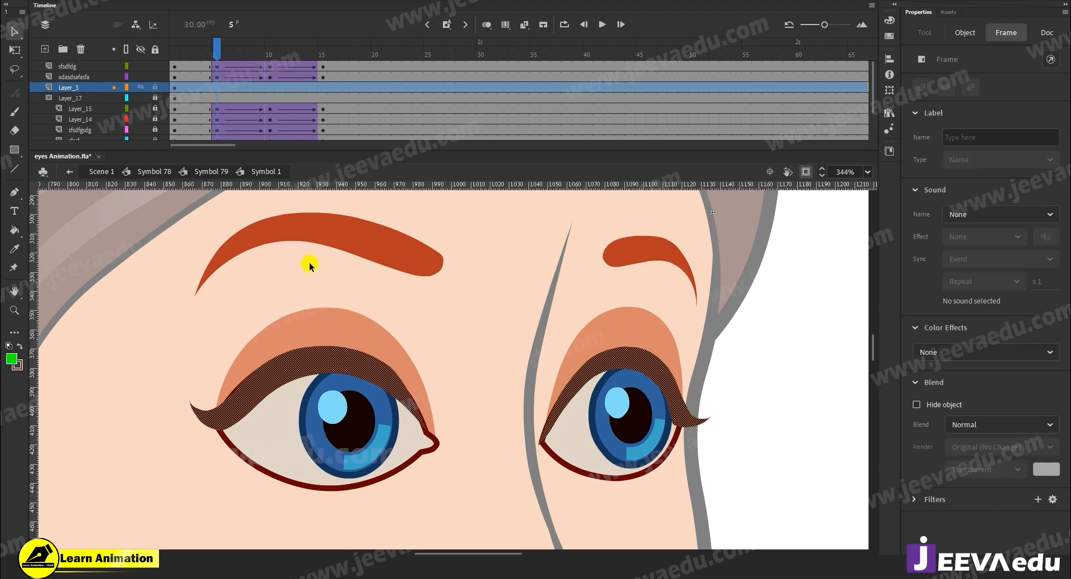
click(226, 54)
drag(230, 54, 244, 57)
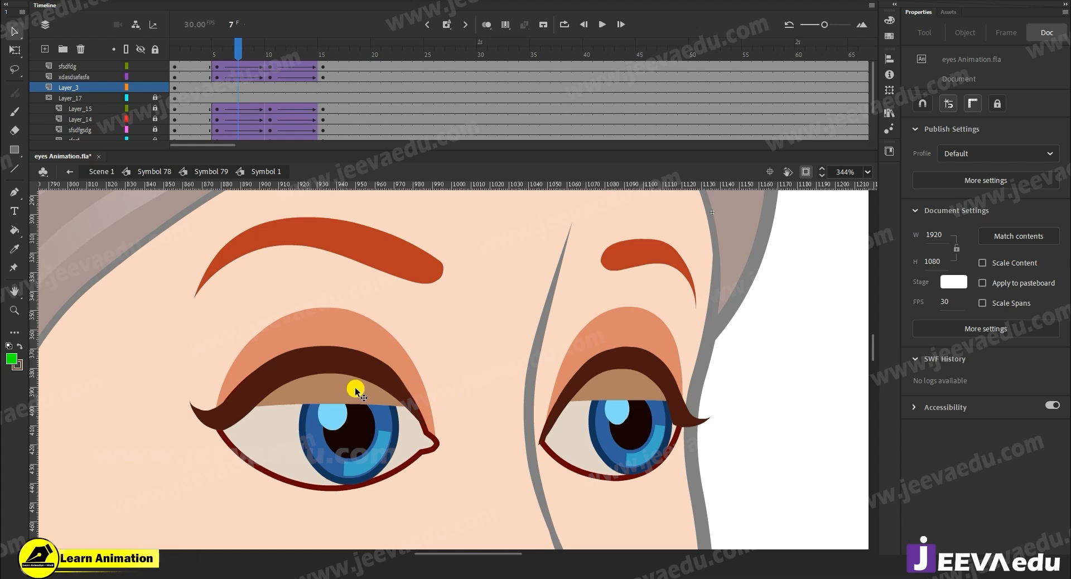
drag(237, 44, 218, 45)
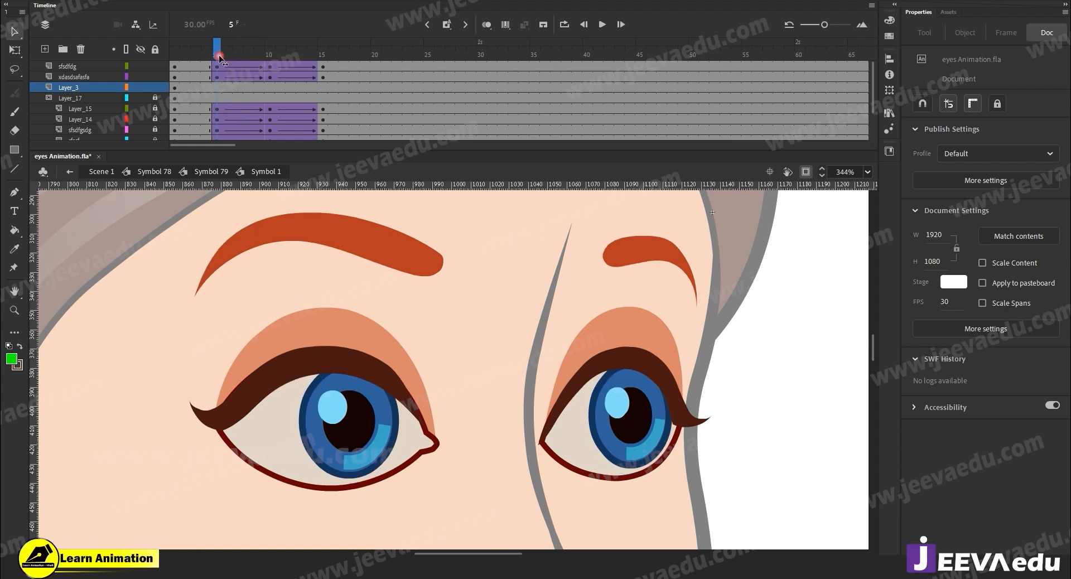
click(68, 88)
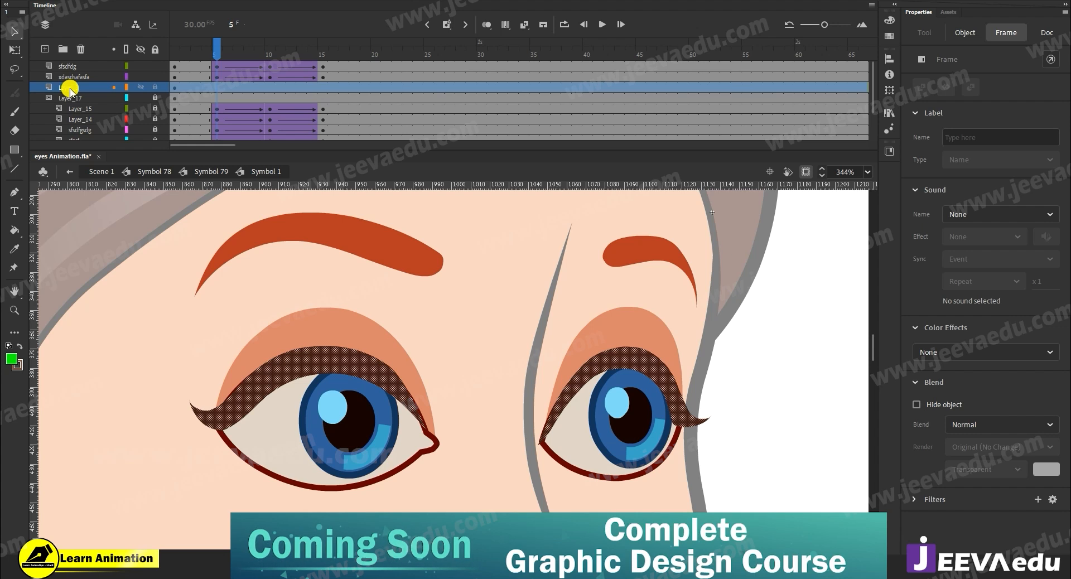
alt+click(156, 67)
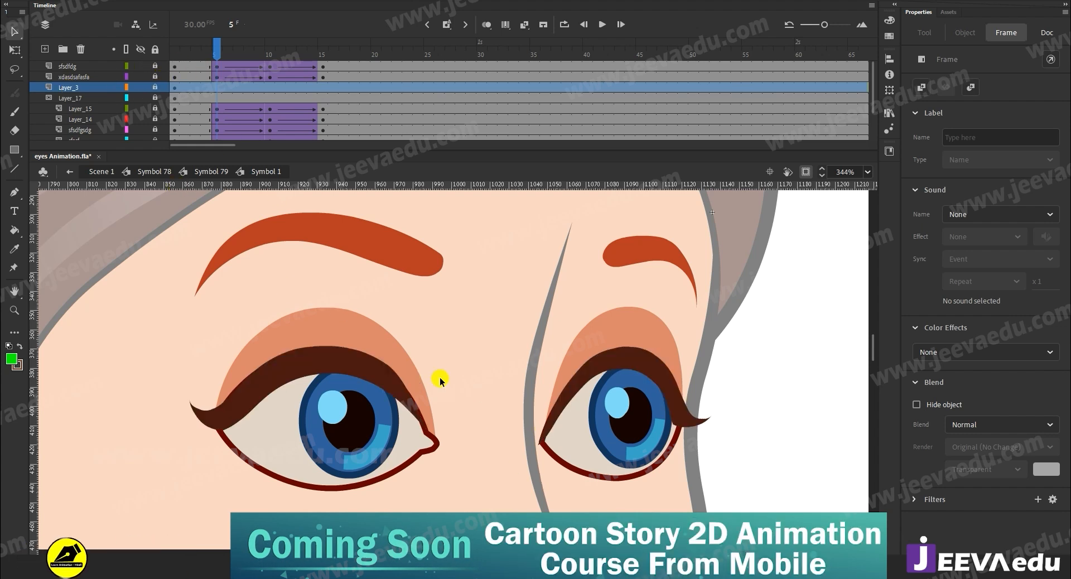
click(156, 88)
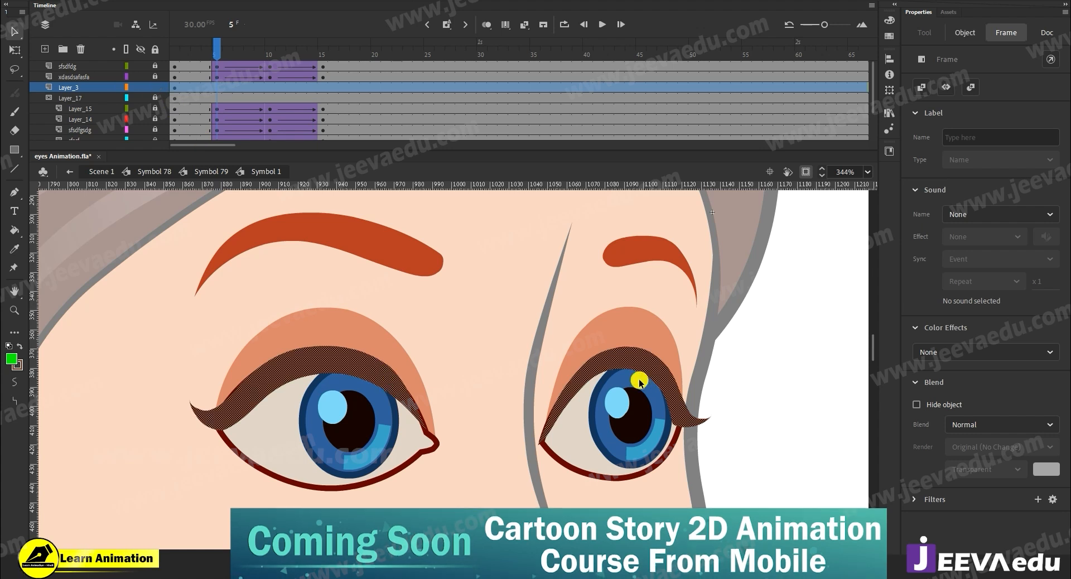
Step: Insert keyframes at frames 5 and 6 on Layer_3 and bend the far eye's upper lash edge slightly down at frame 6
click(217, 88)
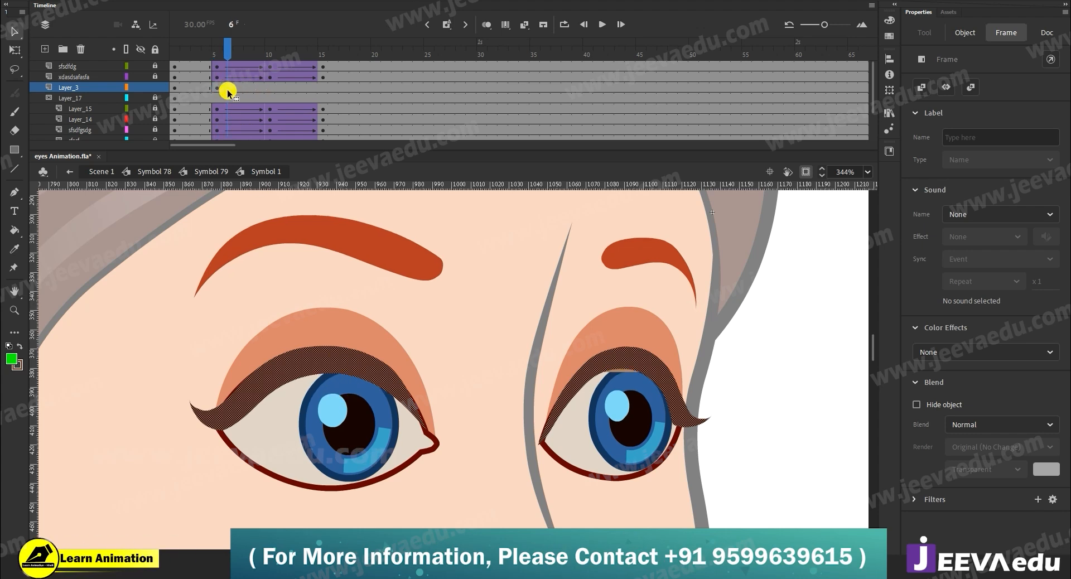
key(F6)
click(488, 469)
click(488, 467)
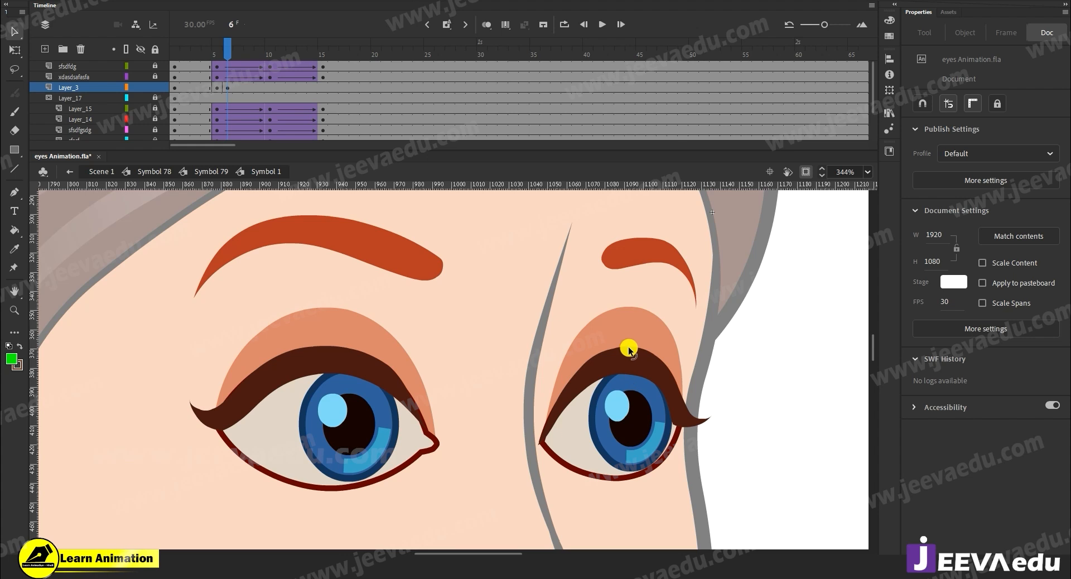
click(624, 442)
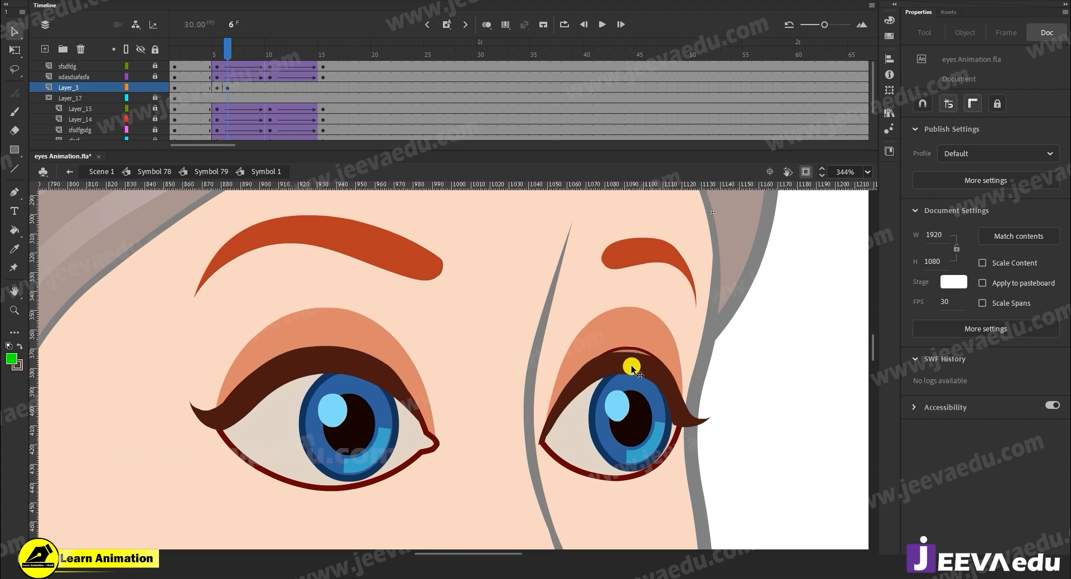
Step: Zoom in on the far eye's lash at frame 6 and hide and show Layer_3 to compare it with the eyelid beneath
mouse_move(226, 56)
mouse_down()
mouse_move(216, 56)
mouse_move(226, 56)
mouse_up()
key(z)
click(583, 399)
click(505, 327)
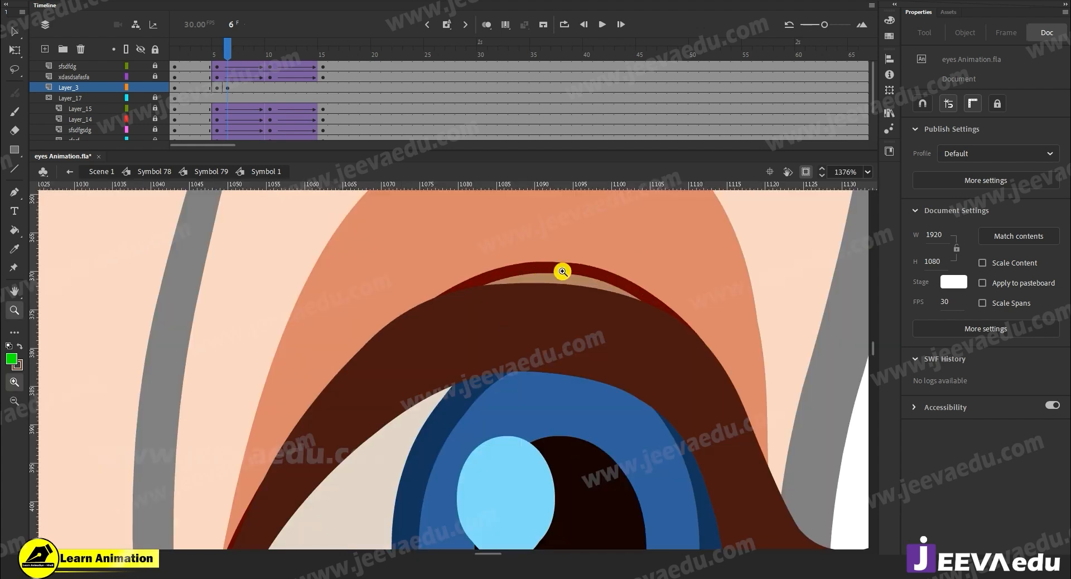
key(v)
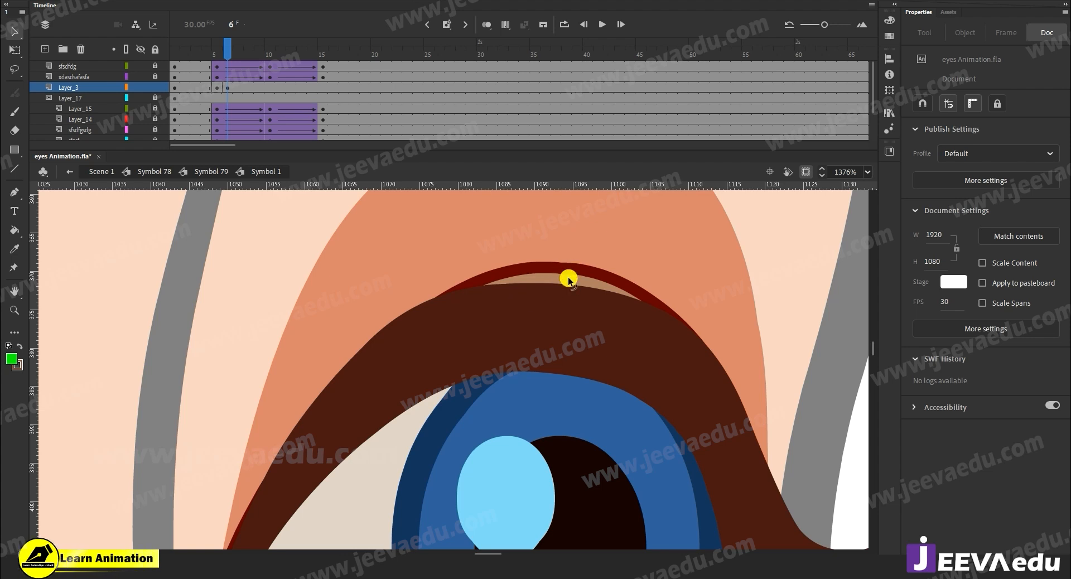
click(140, 87)
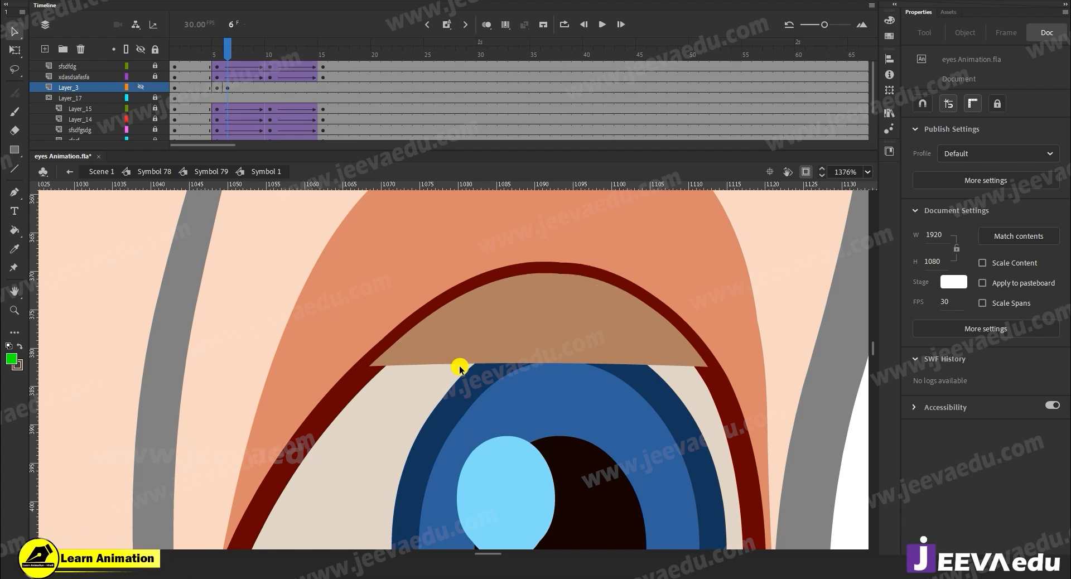
click(141, 87)
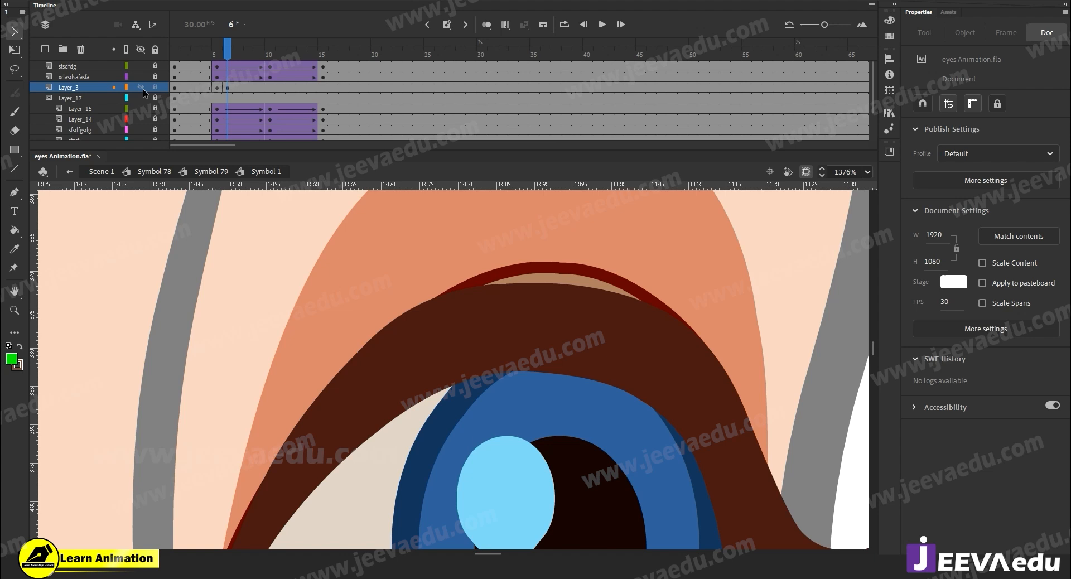
key(z)
alt+click(455, 431)
alt+click(447, 439)
alt+click(374, 427)
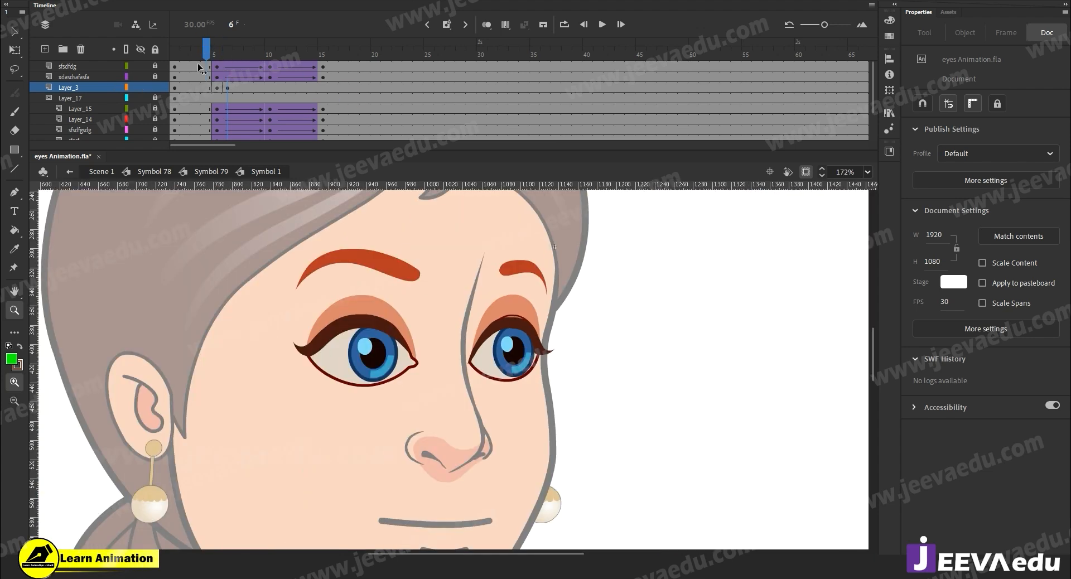
Step: Return to frame 1, unlock the mask layer Layer_17 and zoom in on its green eye shapes
click(173, 88)
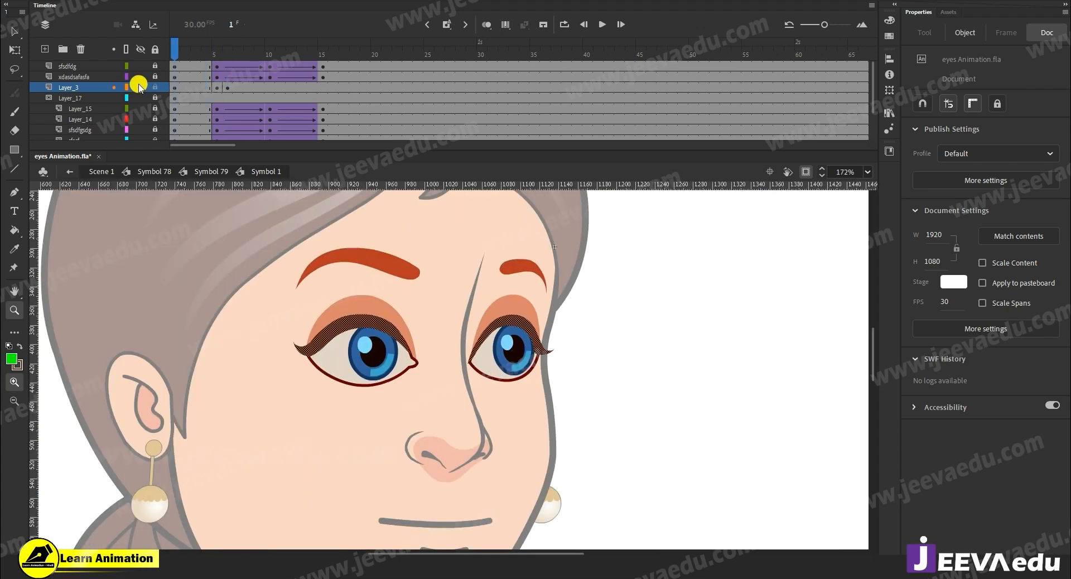
click(141, 97)
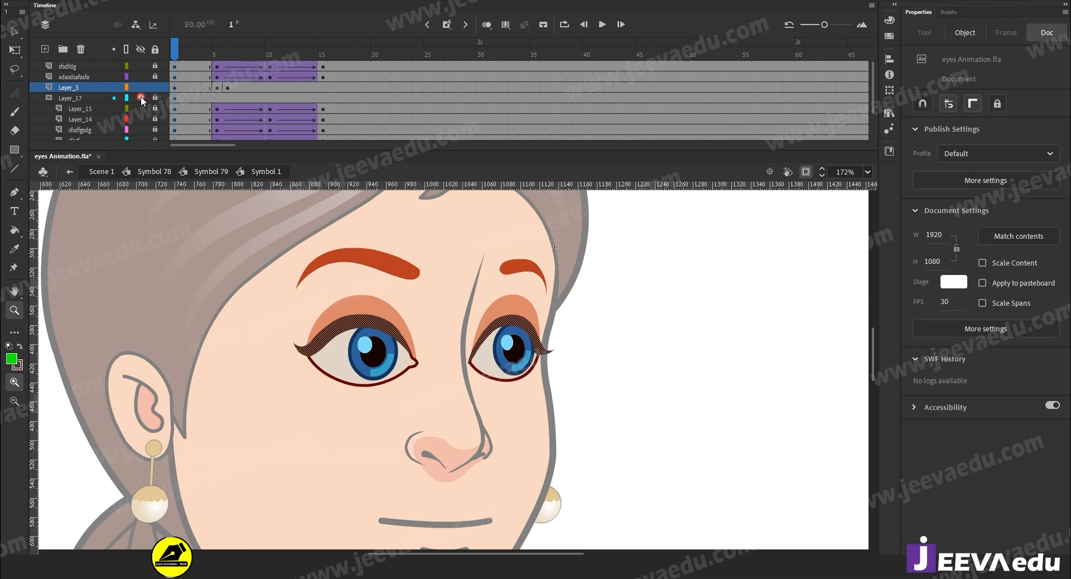
key(v)
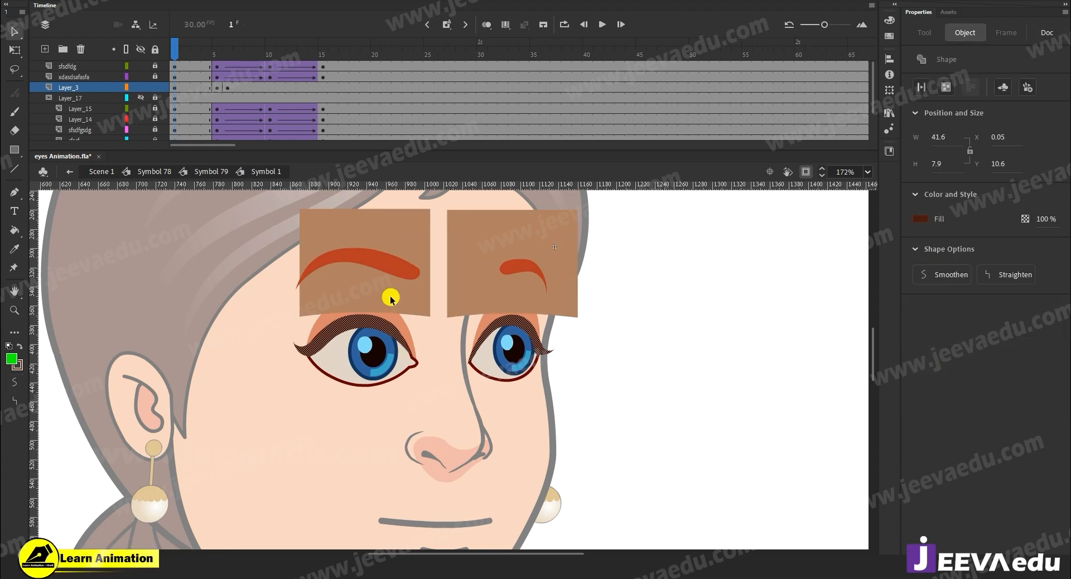
click(141, 97)
click(155, 98)
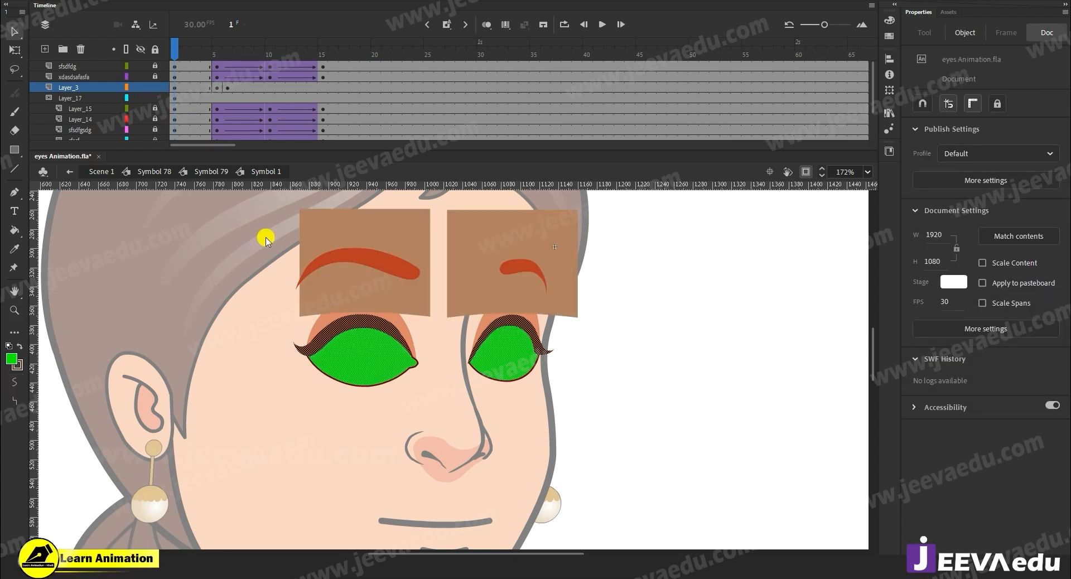
key(ctrl+a)
key(z)
click(389, 388)
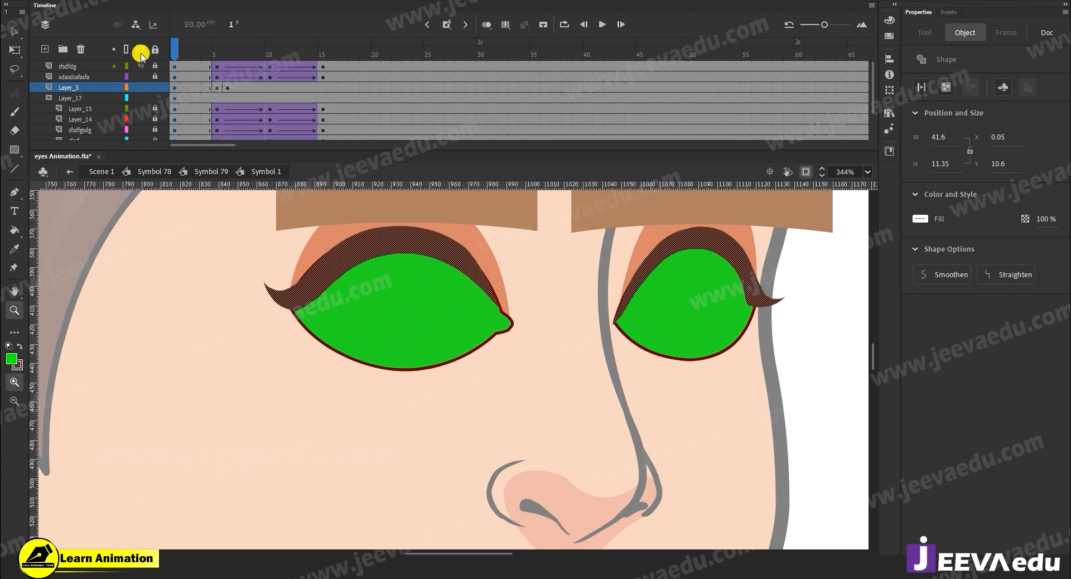
Step: Hide all layers except Layer_17 to isolate both green eye mask shapes, leaving them deselected
click(141, 50)
click(143, 97)
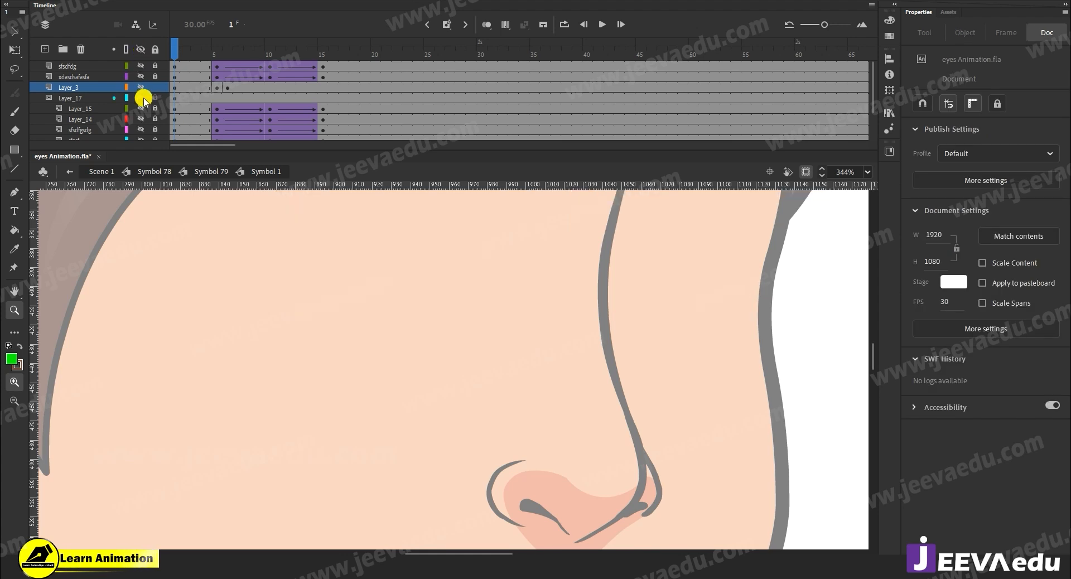
click(143, 98)
key(ctrl+a)
key(v)
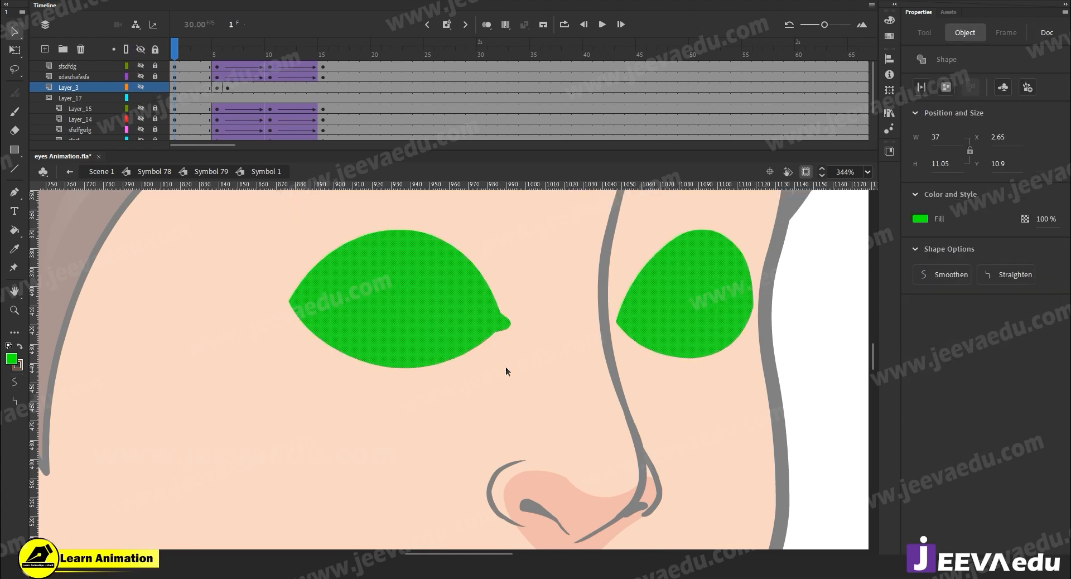
click(502, 332)
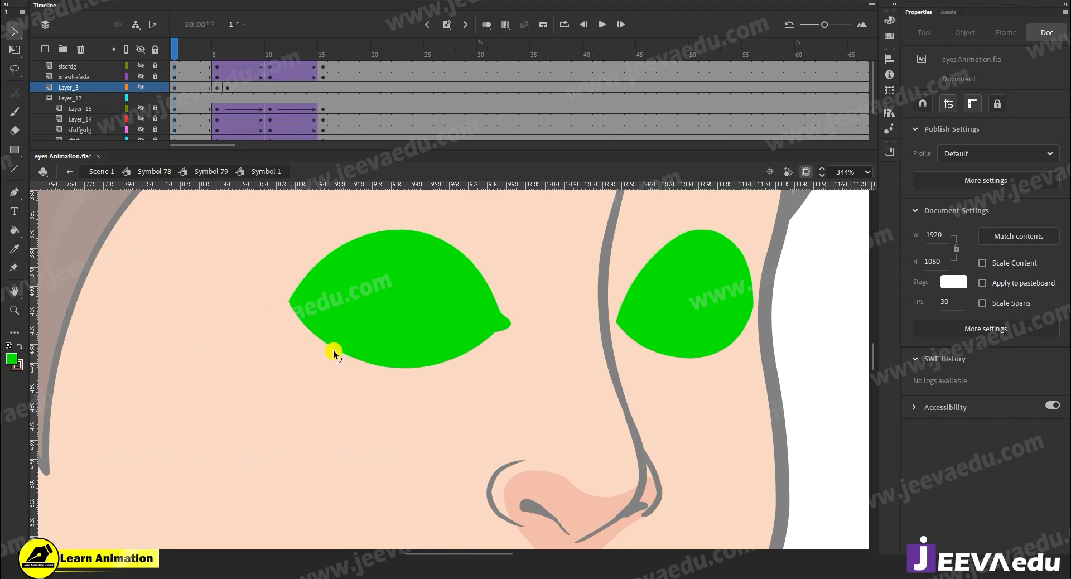
Step: Outline both green eye shapes on Layer_17 with a brown 0.45 stroke using the Ink Bottle
key(s)
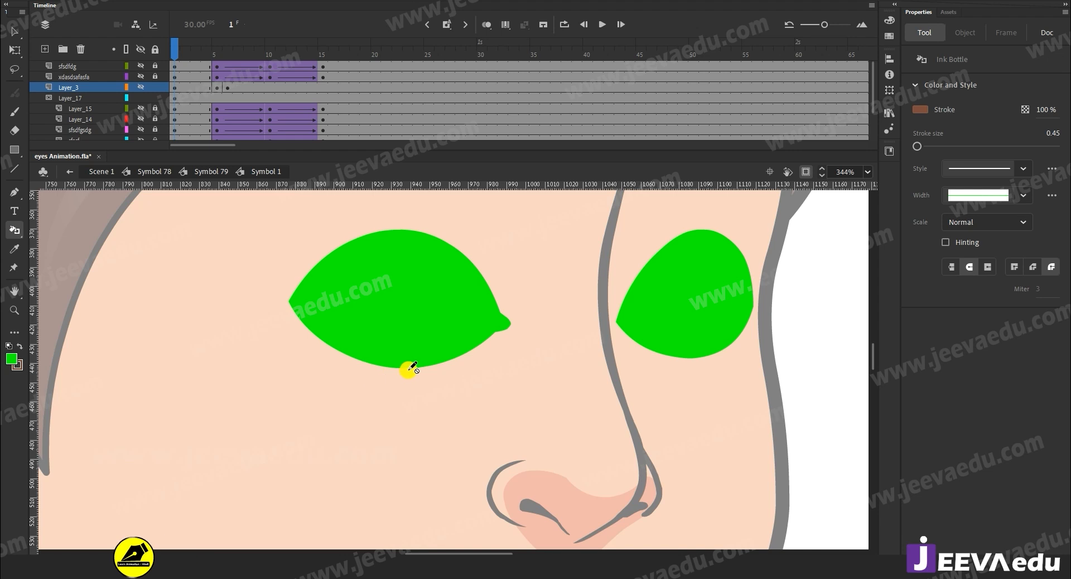
click(84, 98)
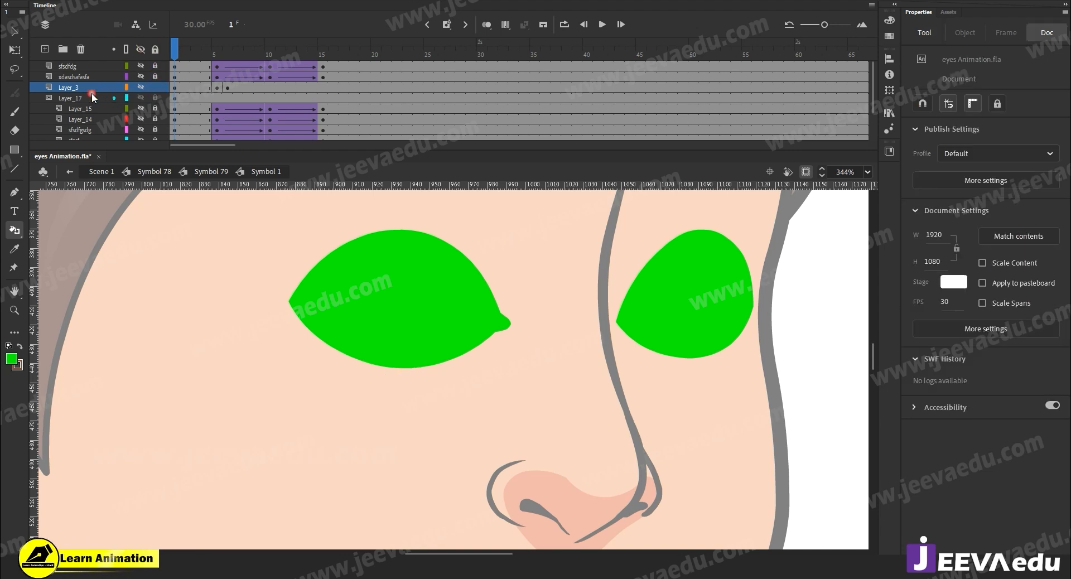
click(439, 365)
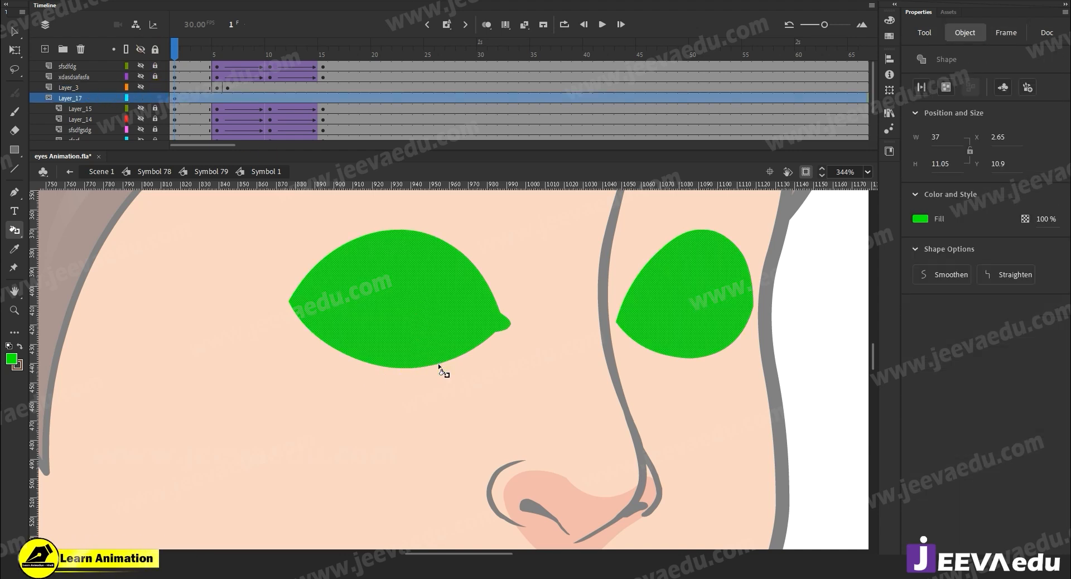
click(663, 356)
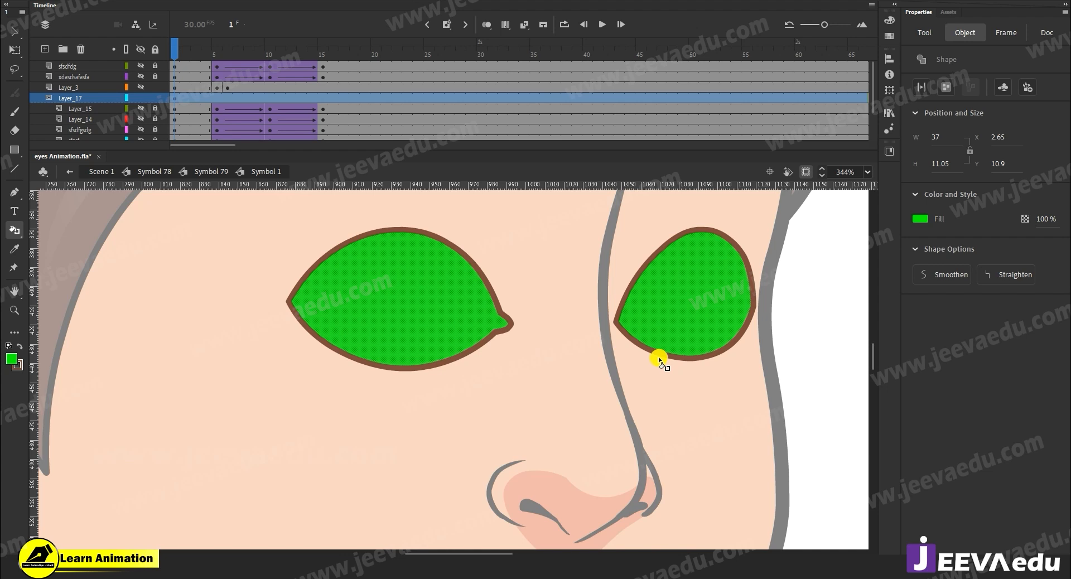
Step: Delete the brown outline around the far eye's green shape and reapply it with the Ink Bottle
key(v)
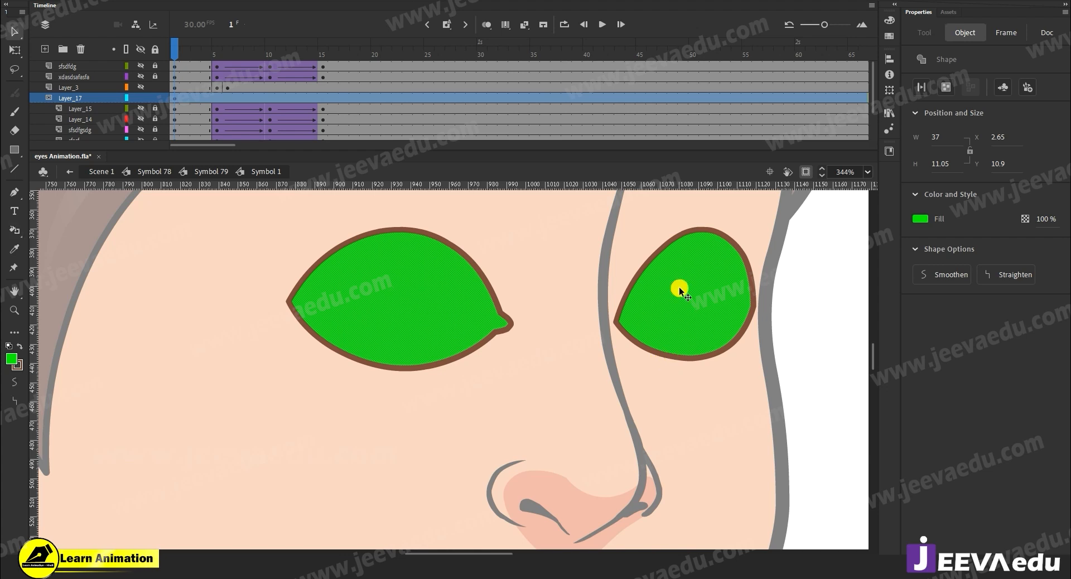
click(692, 229)
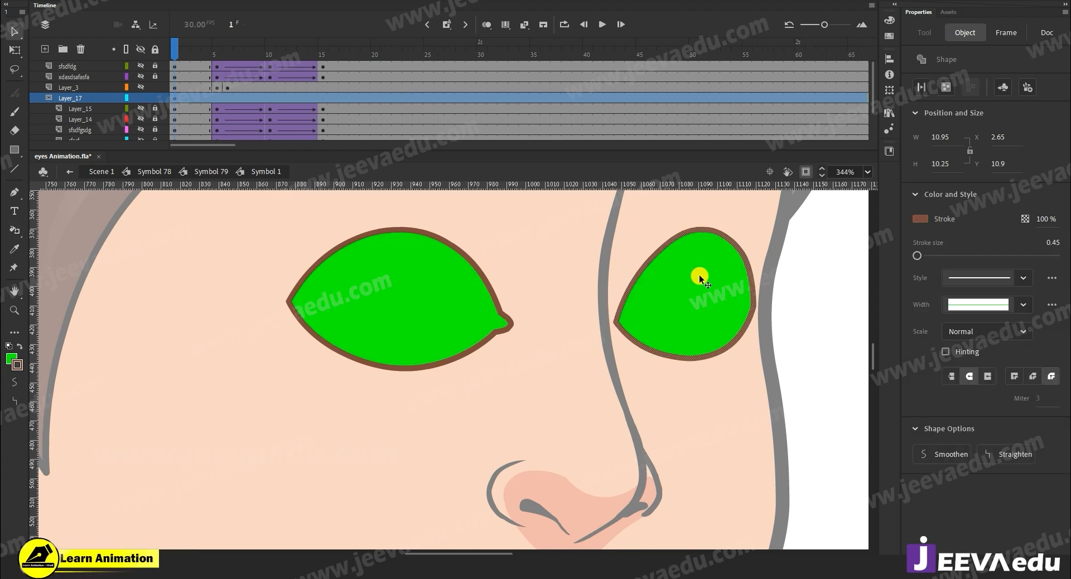
click(699, 275)
click(683, 232)
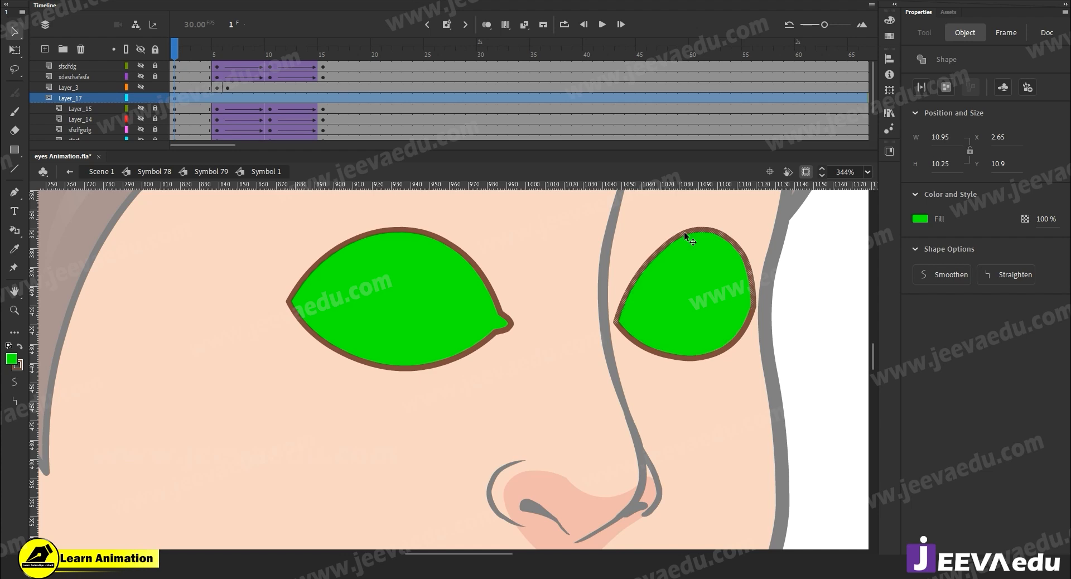
key(Delete)
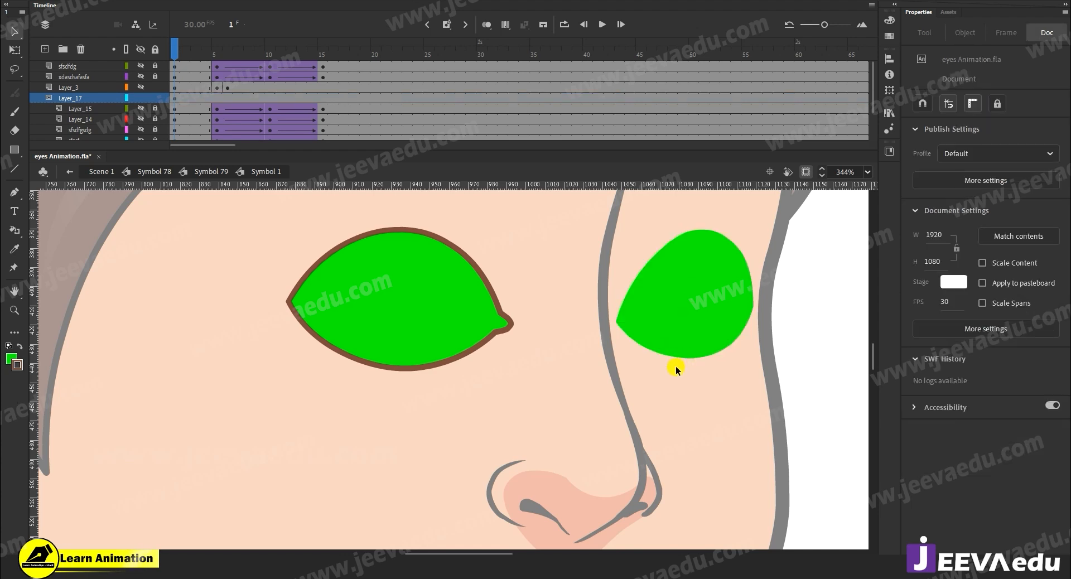
key(s)
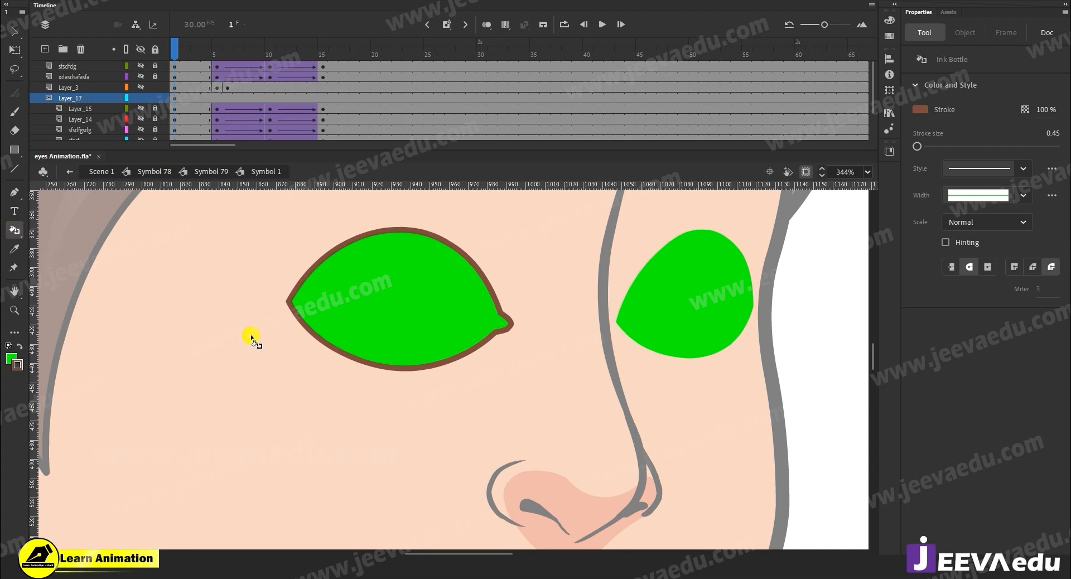
click(690, 357)
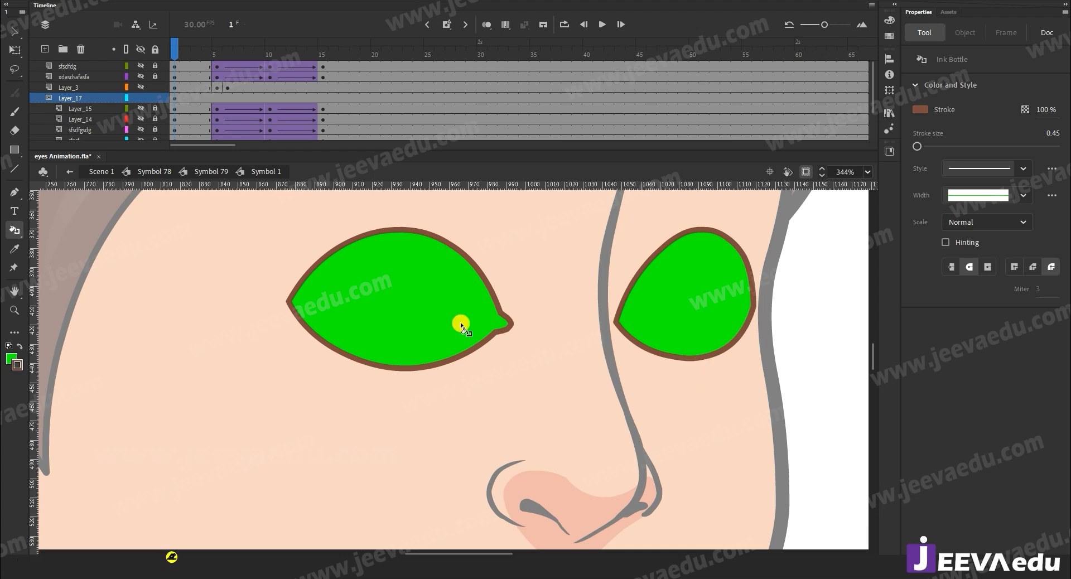
Step: Select the far eye's outlined shape, lock Layer_17 and show all layers again
key(v)
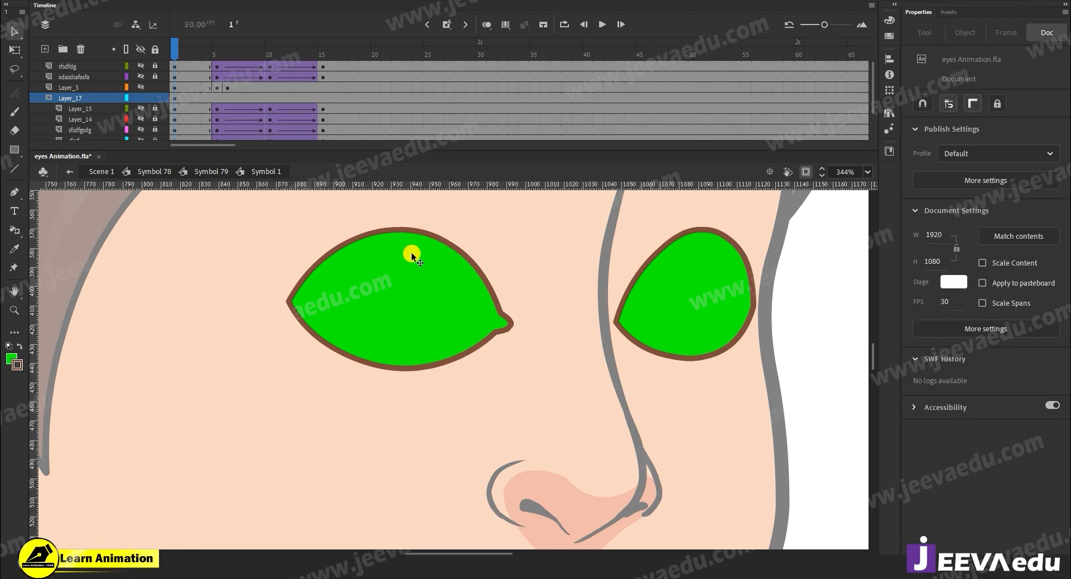
click(704, 229)
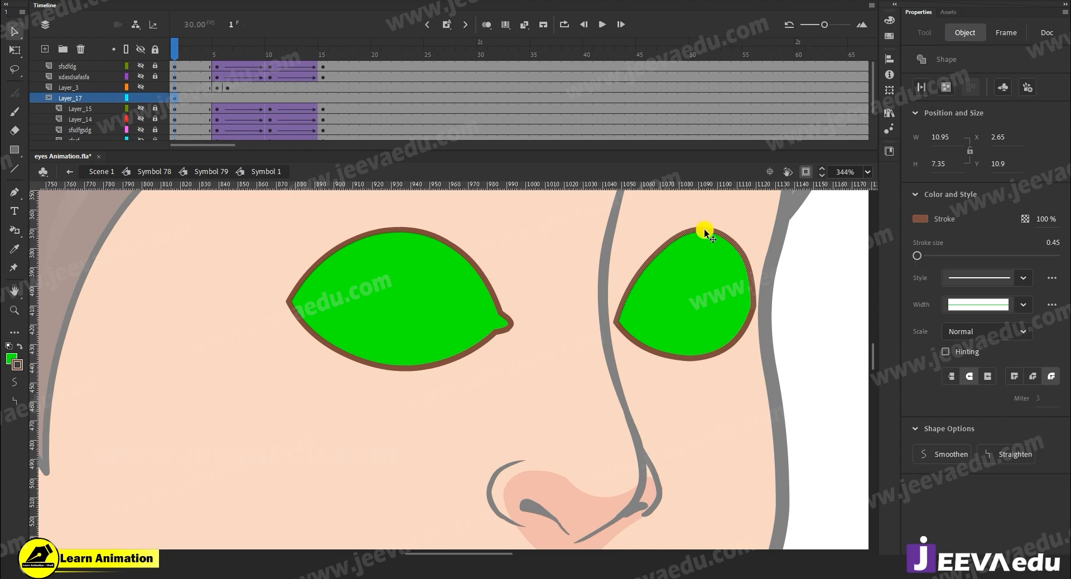
drag(794, 208, 609, 410)
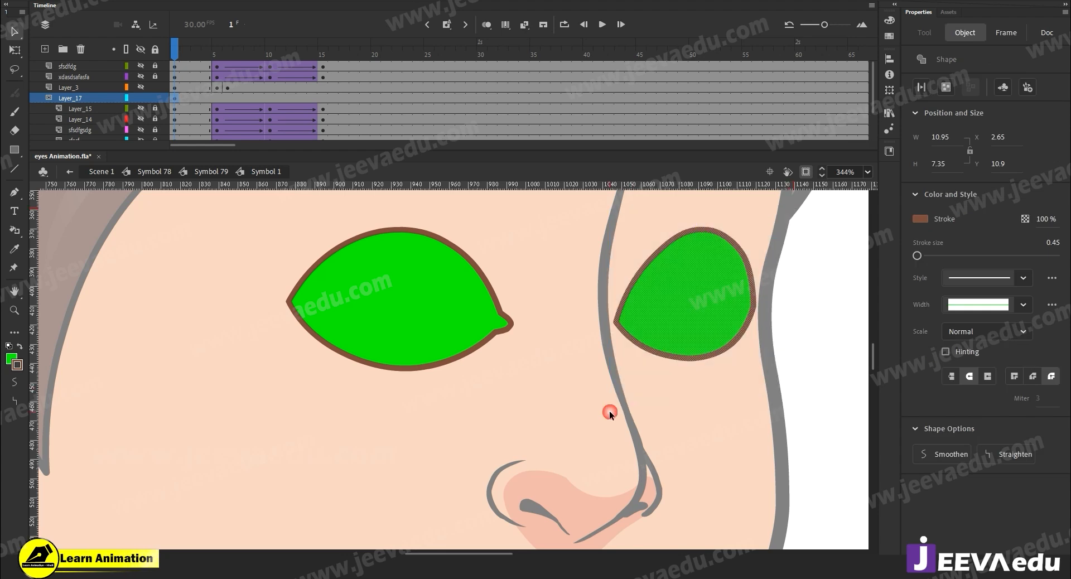
click(156, 98)
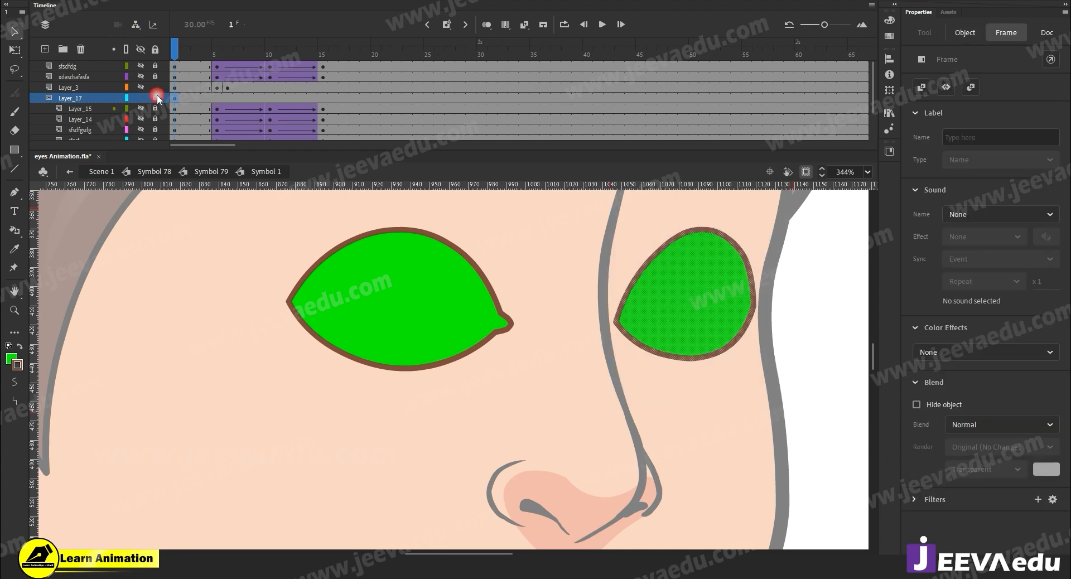
click(141, 49)
click(141, 49)
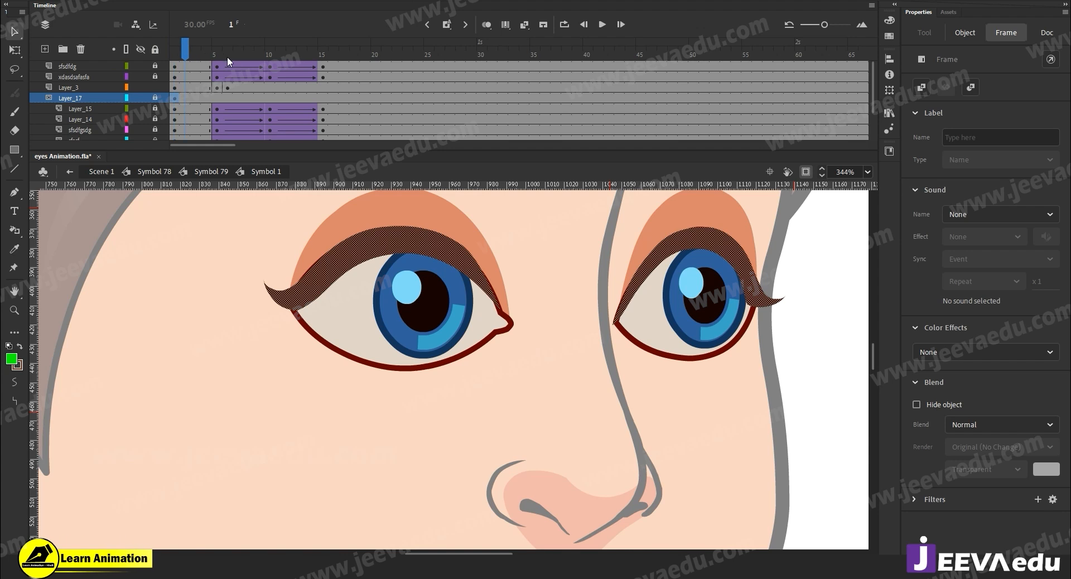
Step: Zoom in on the far eye and examine its eyelid and upper lash across frames 9 to 11
click(270, 54)
key(z)
click(694, 267)
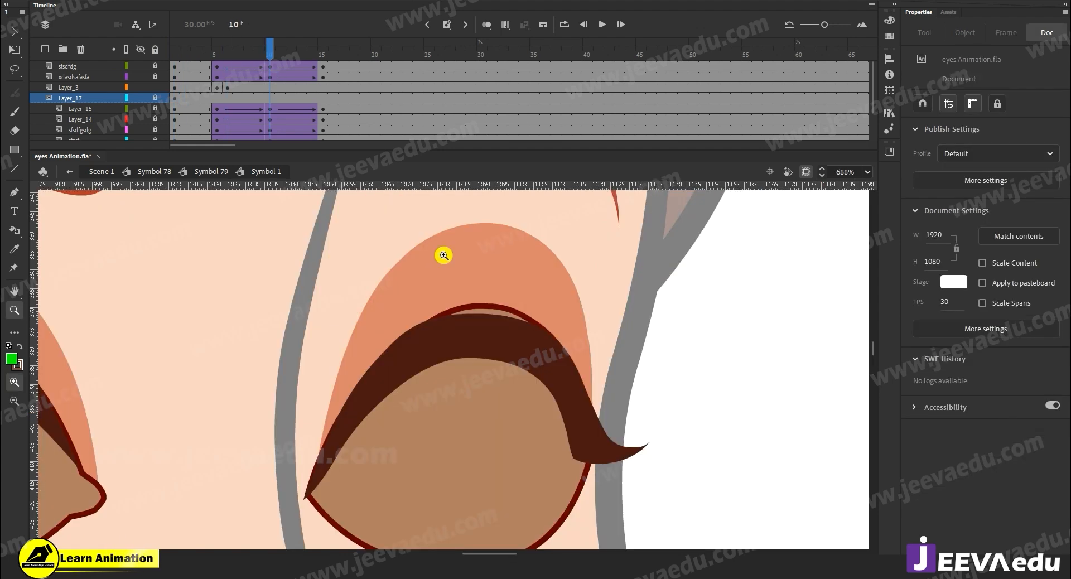
click(255, 56)
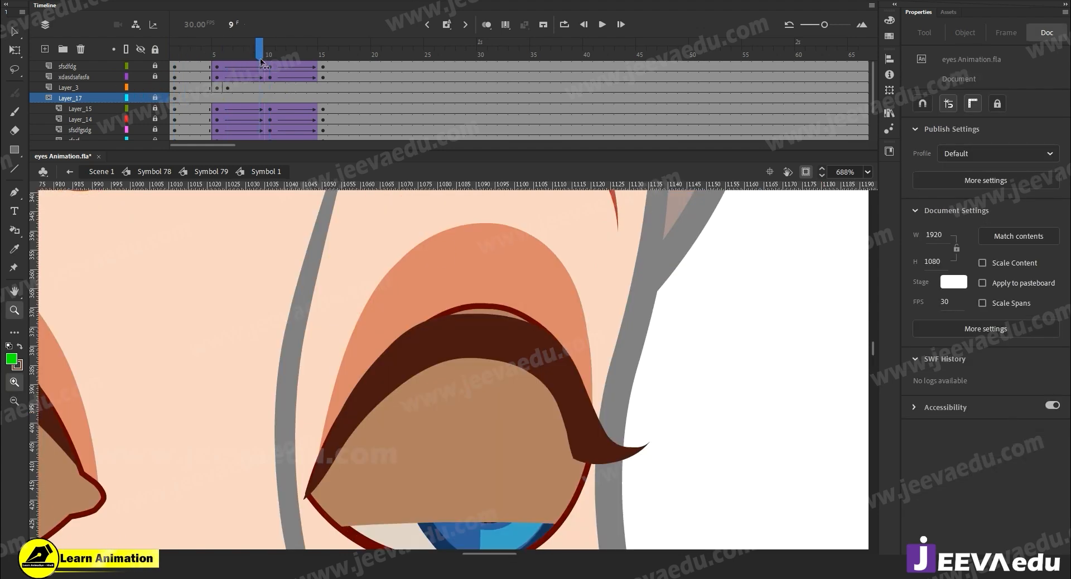
click(264, 66)
click(158, 96)
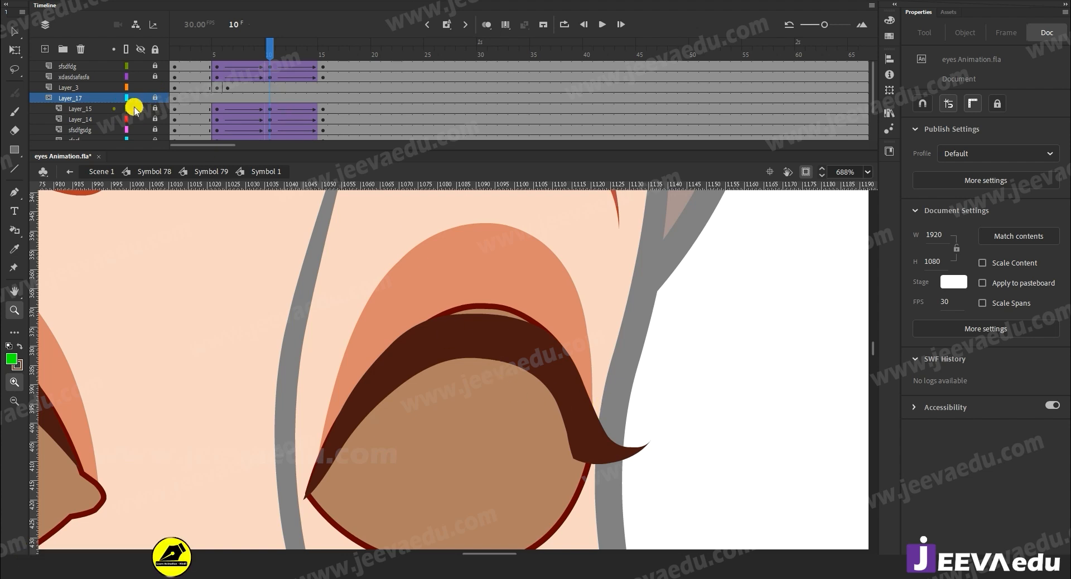
click(119, 0)
click(278, 49)
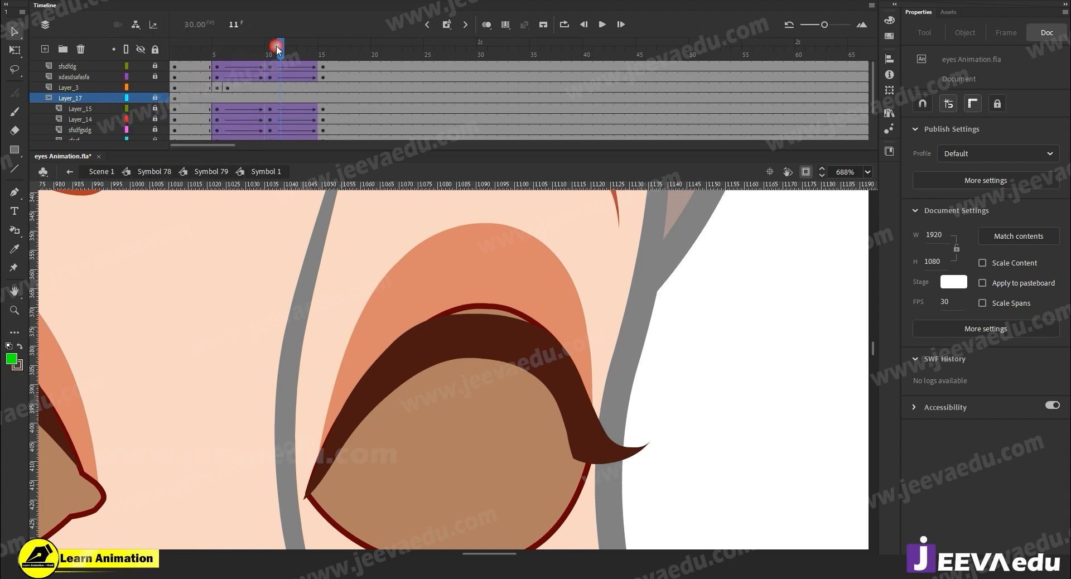
Step: Hide Layer_3 and examine the eyelid against the far eye's outline at frames 6 and 7
click(143, 98)
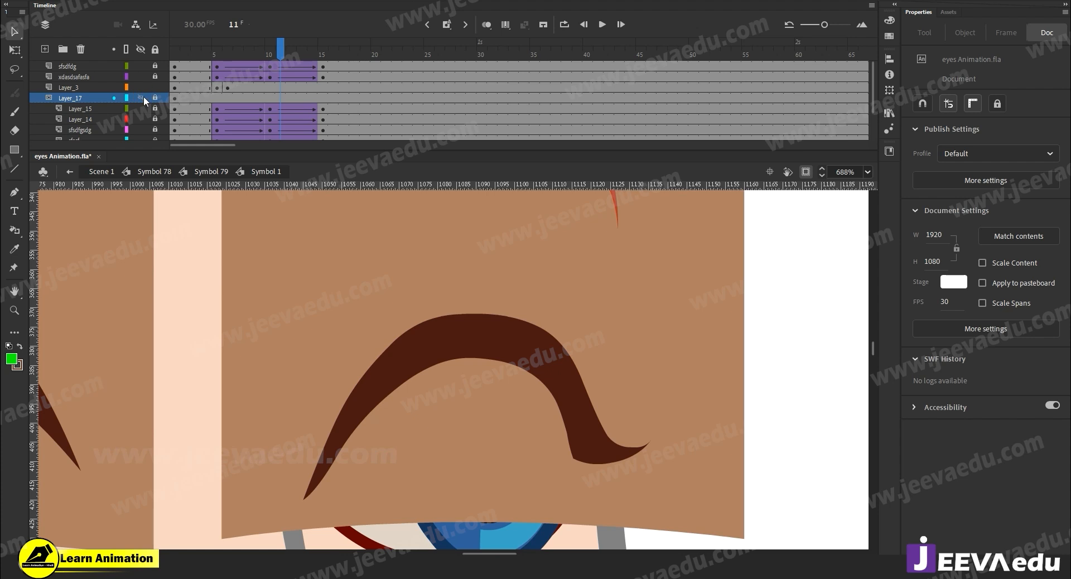
click(142, 98)
click(141, 88)
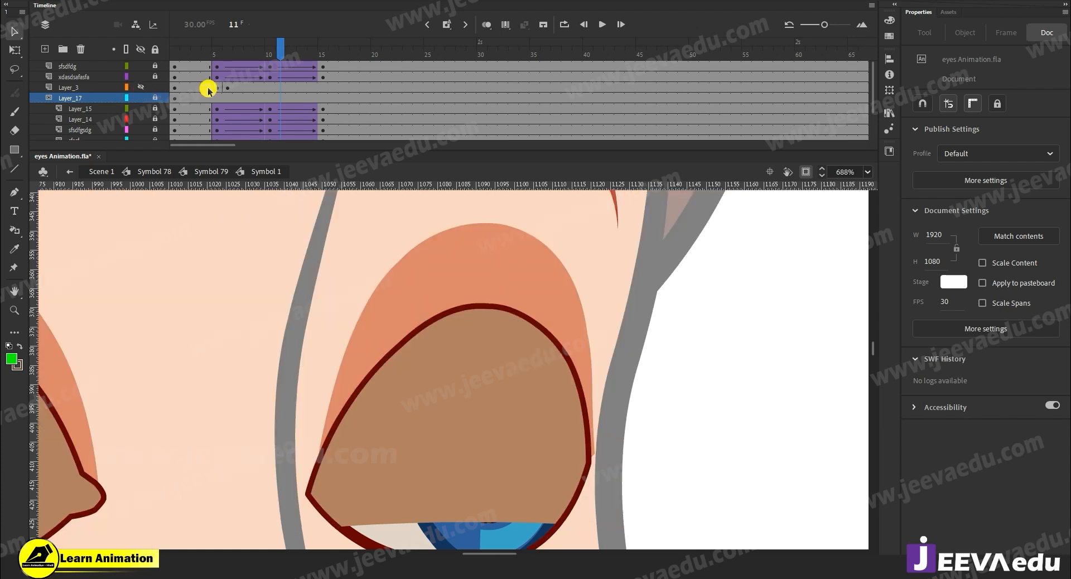
click(249, 49)
drag(248, 65, 234, 88)
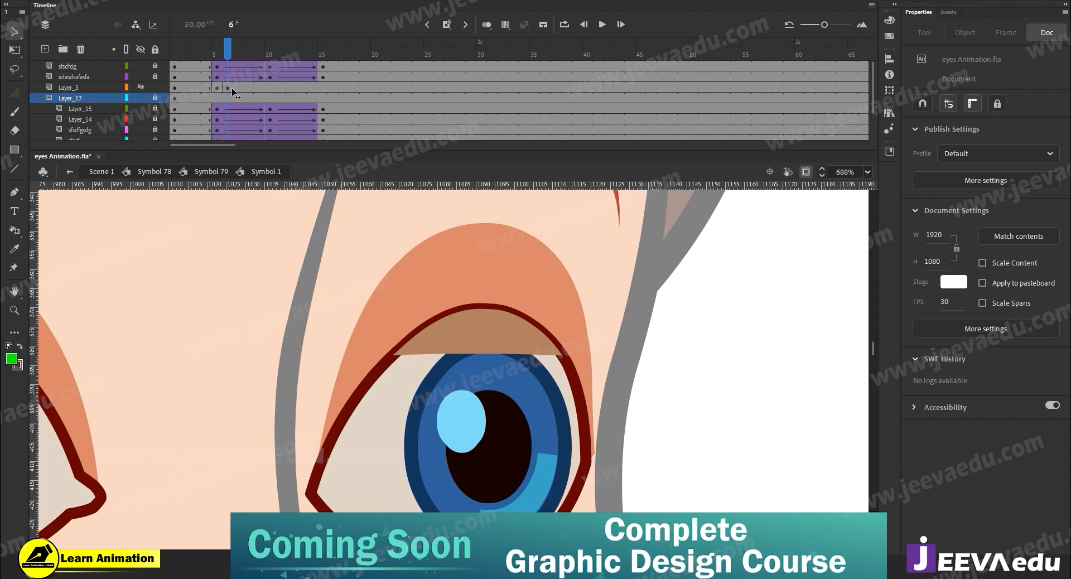
key(z)
click(497, 360)
drag(408, 453, 497, 393)
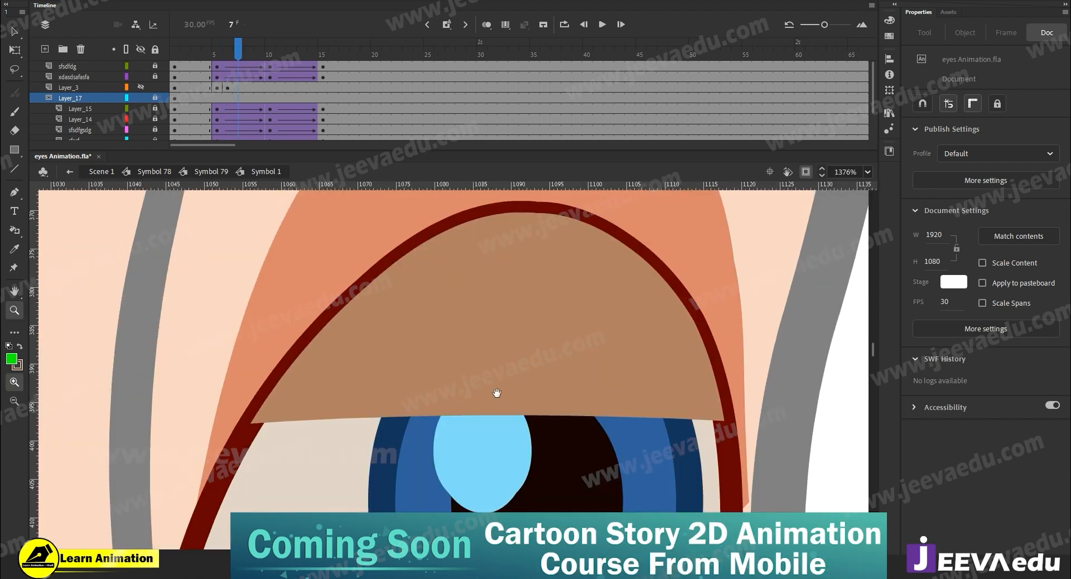
scroll(497, 393, down, 5)
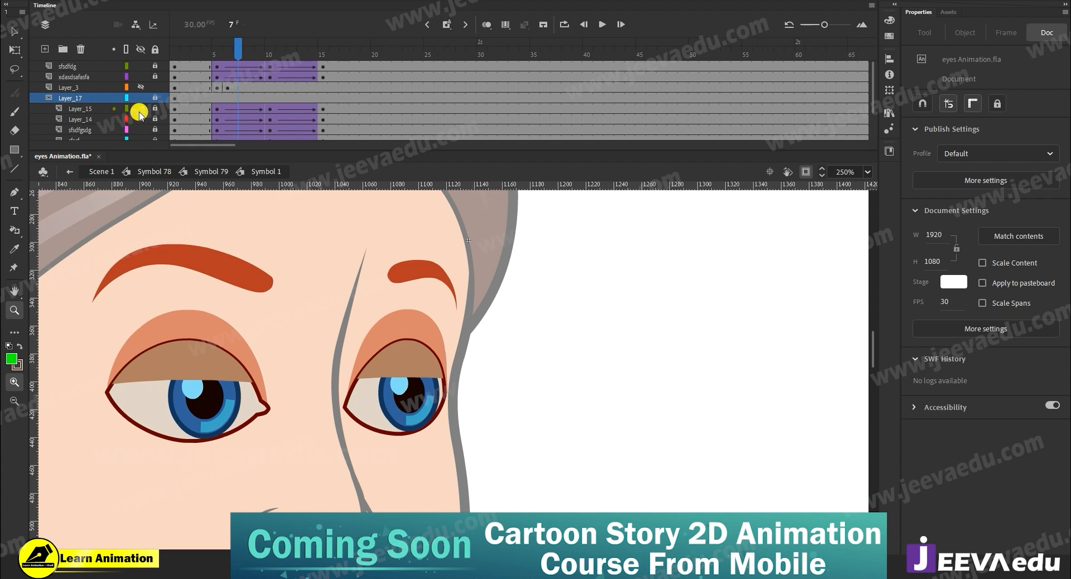
Step: Unlock Layer_17 and select the brown outline around the far eye's green shape to inspect it
click(156, 99)
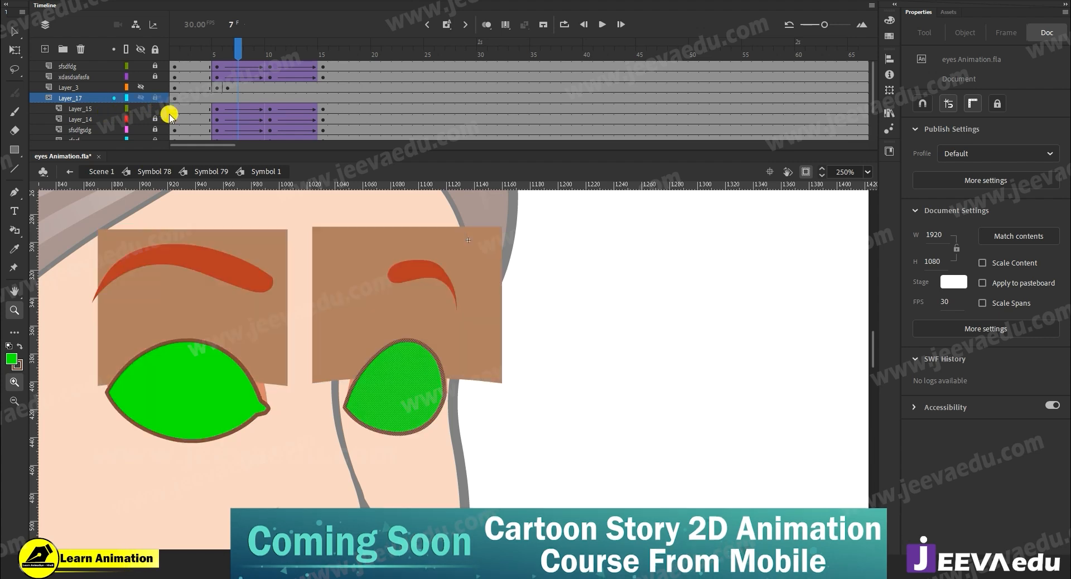
click(383, 368)
drag(376, 413, 496, 395)
key(v)
click(457, 430)
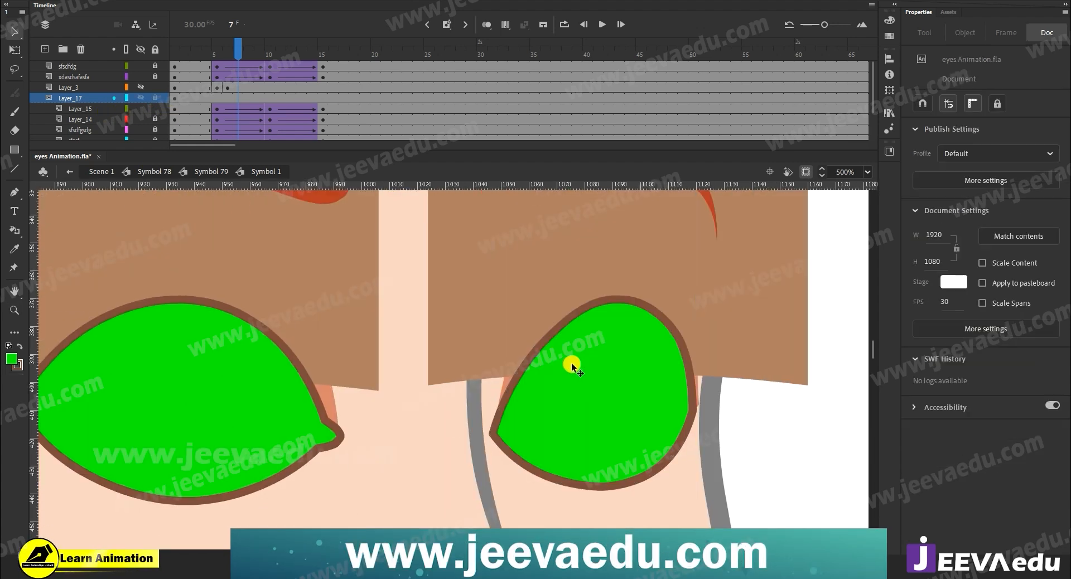
double_click(565, 321)
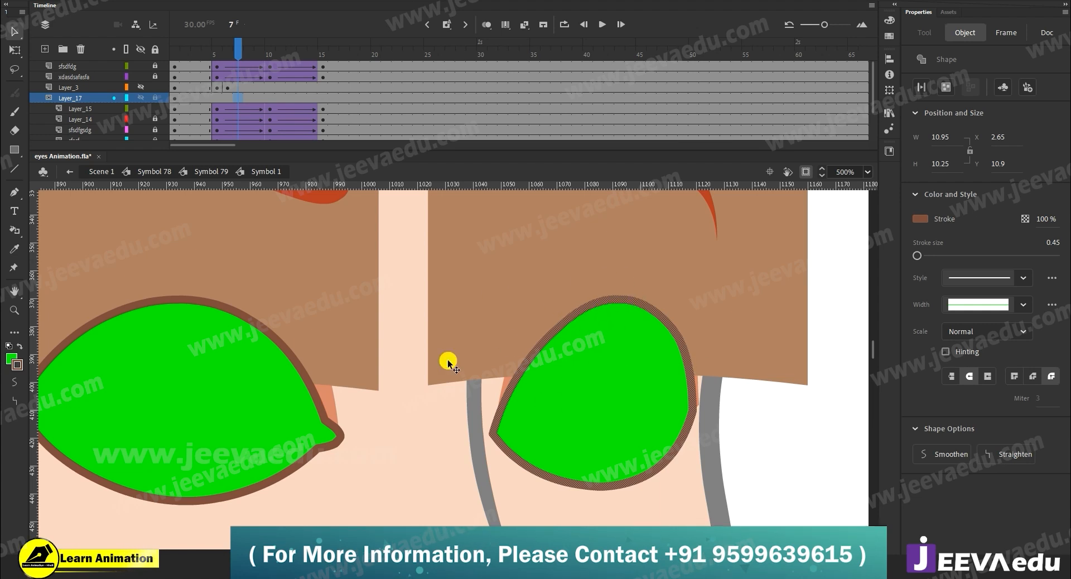
key(z)
alt+click(457, 444)
drag(459, 444, 482, 473)
key(v)
click(508, 429)
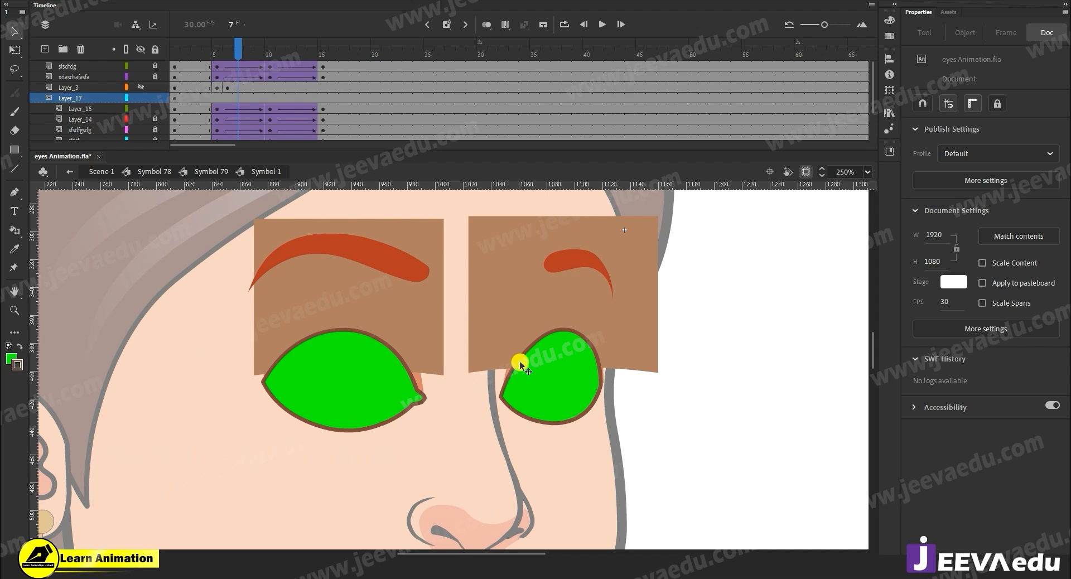
double_click(408, 370)
key(Delete)
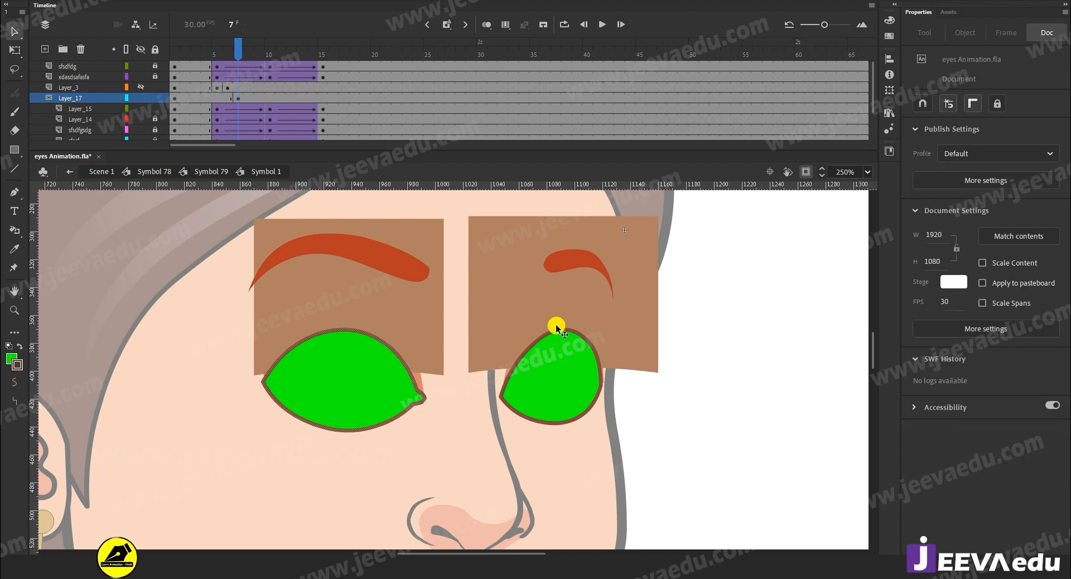
double_click(561, 327)
key(Delete)
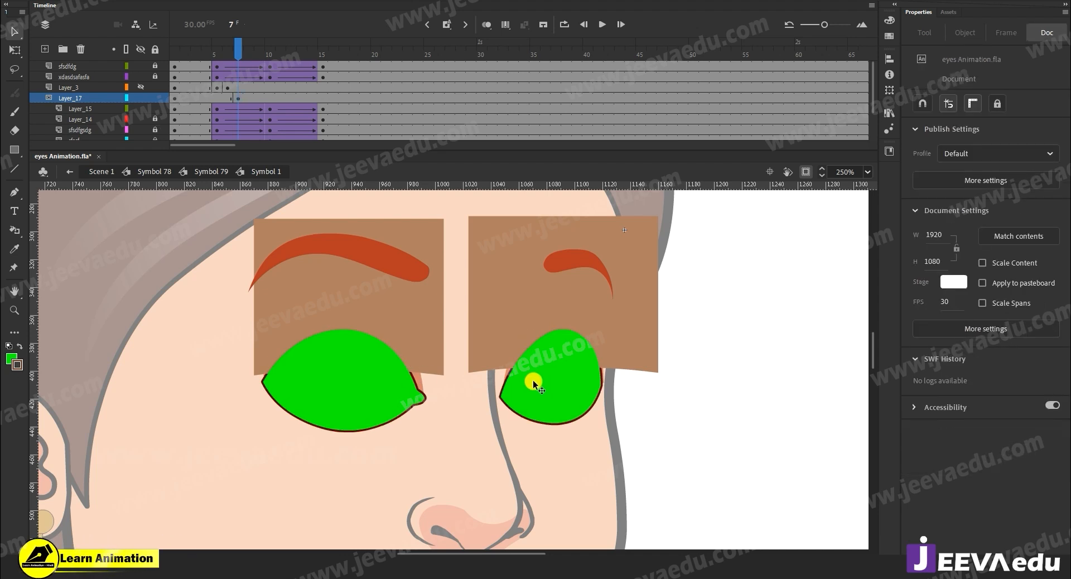
key(ctrl+z)
right_click(238, 98)
click(277, 209)
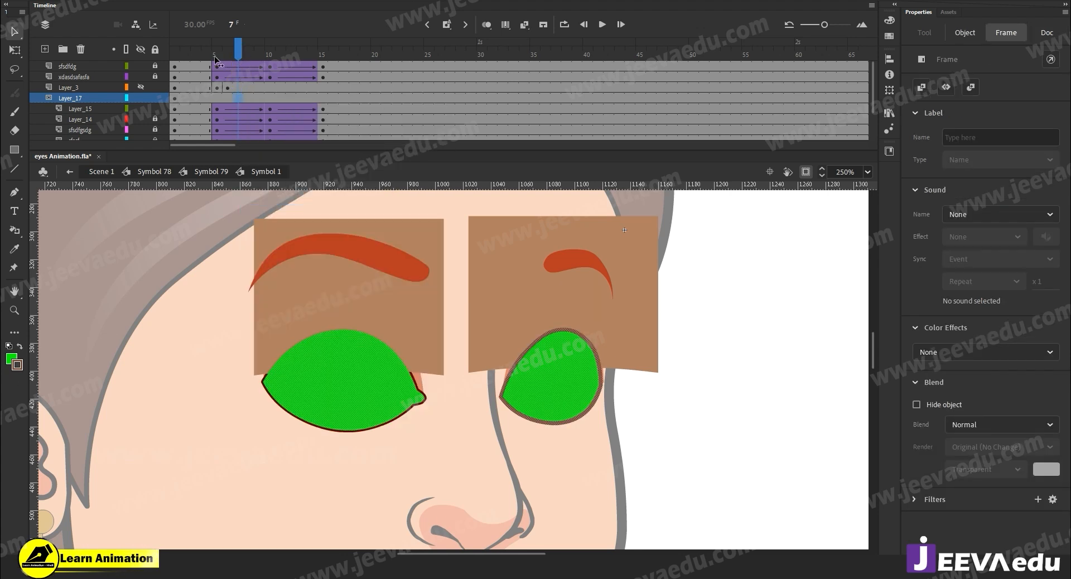
Step: Delete the brown outlines around both green eye shapes at frame 1 and lock Layer_17
click(174, 55)
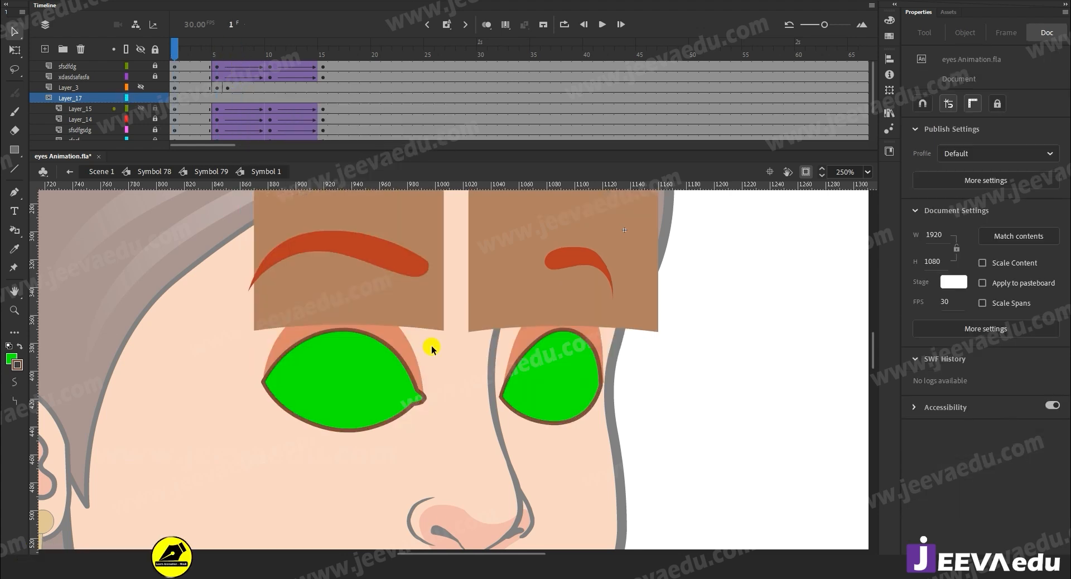
double_click(403, 364)
click(541, 337)
double_click(540, 337)
click(560, 386)
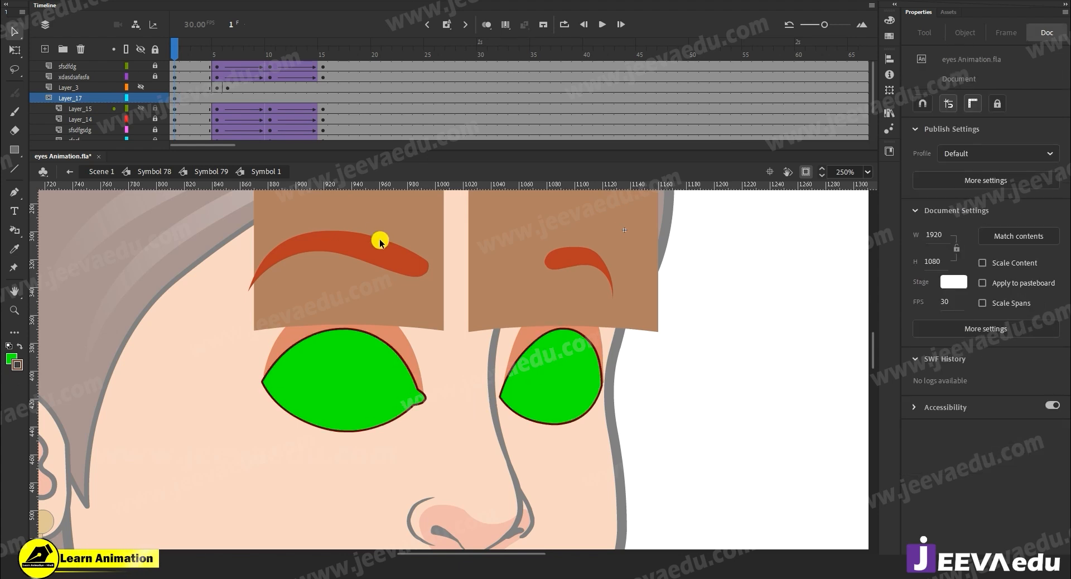
click(155, 98)
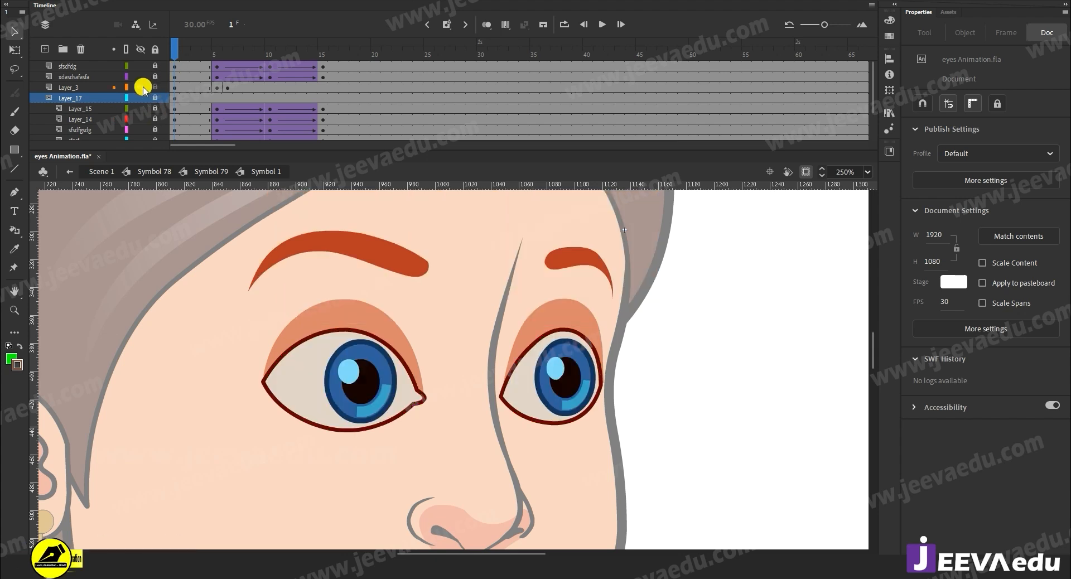
Step: Zoom in on both eyes and compare the upper lashes with the eyelids at frames 5, 6 and 7
click(219, 57)
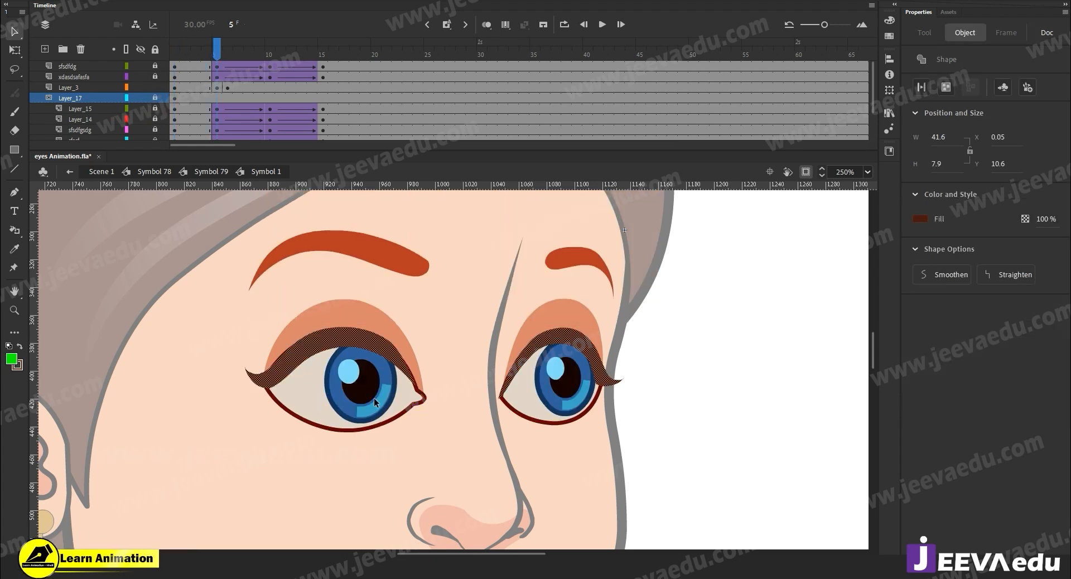
key(z)
click(374, 397)
drag(454, 392, 327, 426)
key(ctrl+minus)
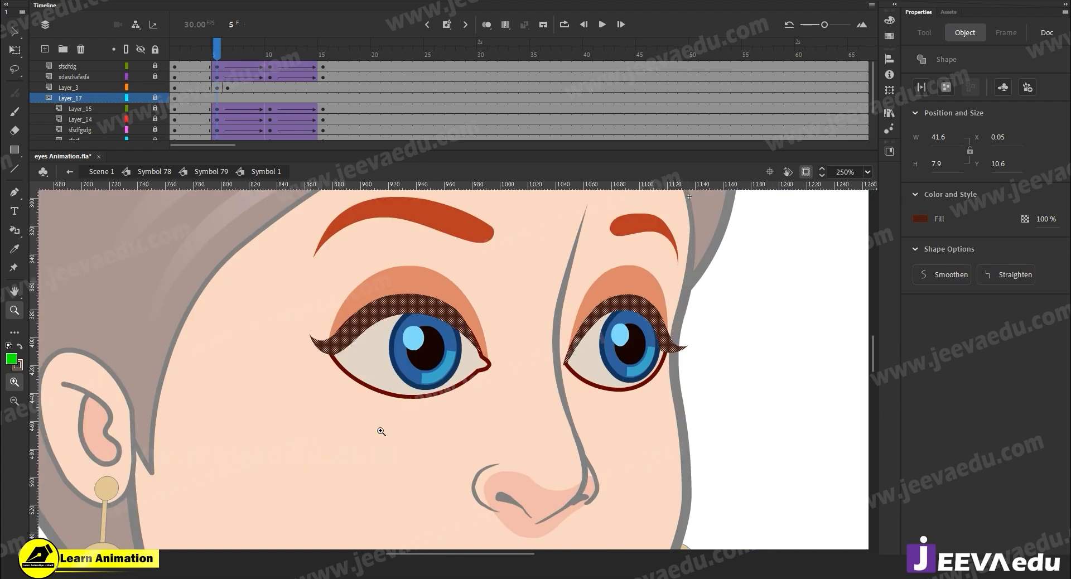
drag(290, 200, 645, 417)
click(228, 55)
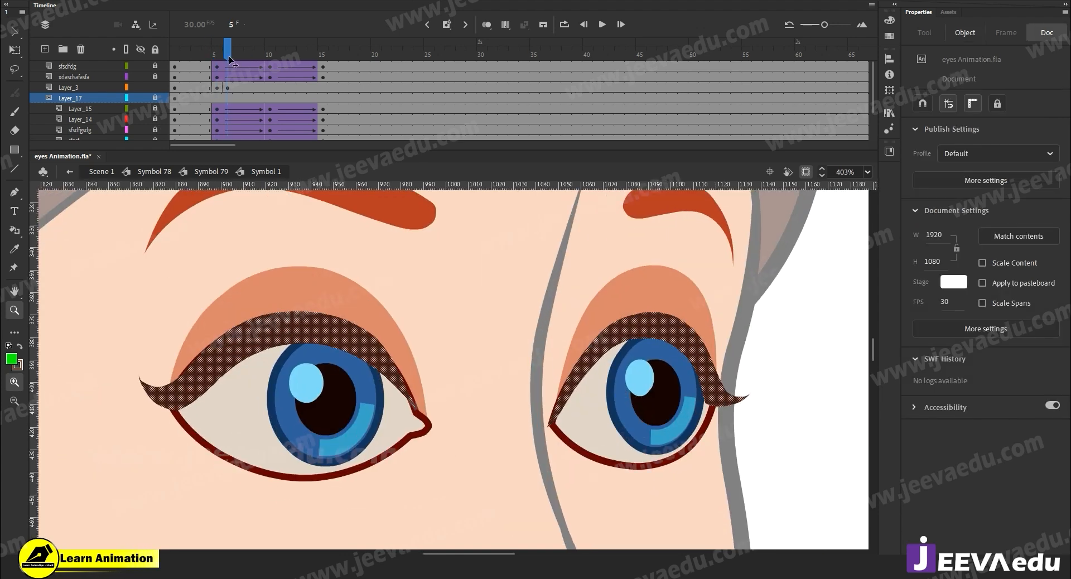
key(v)
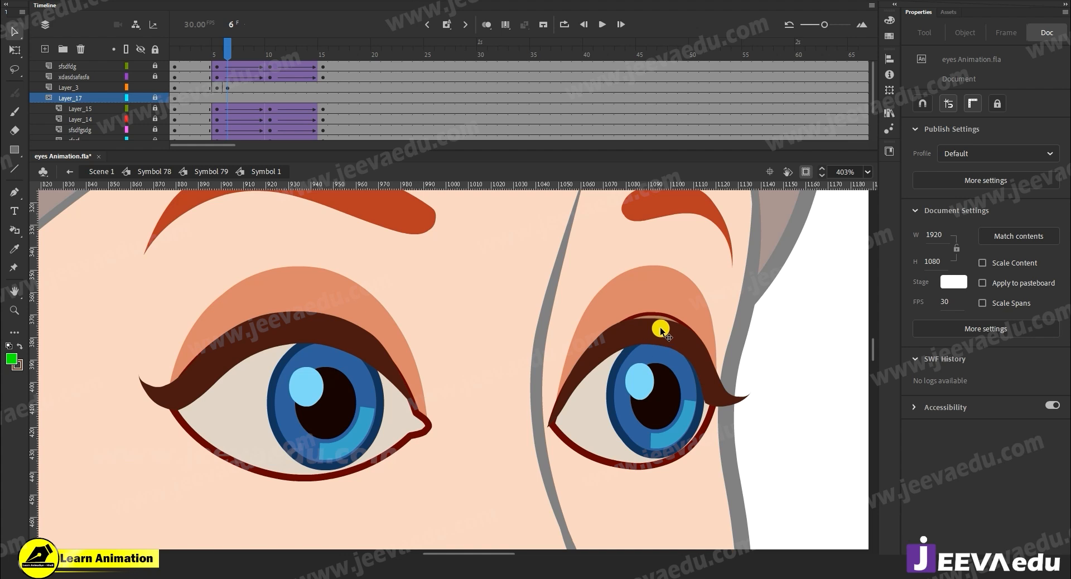
click(234, 55)
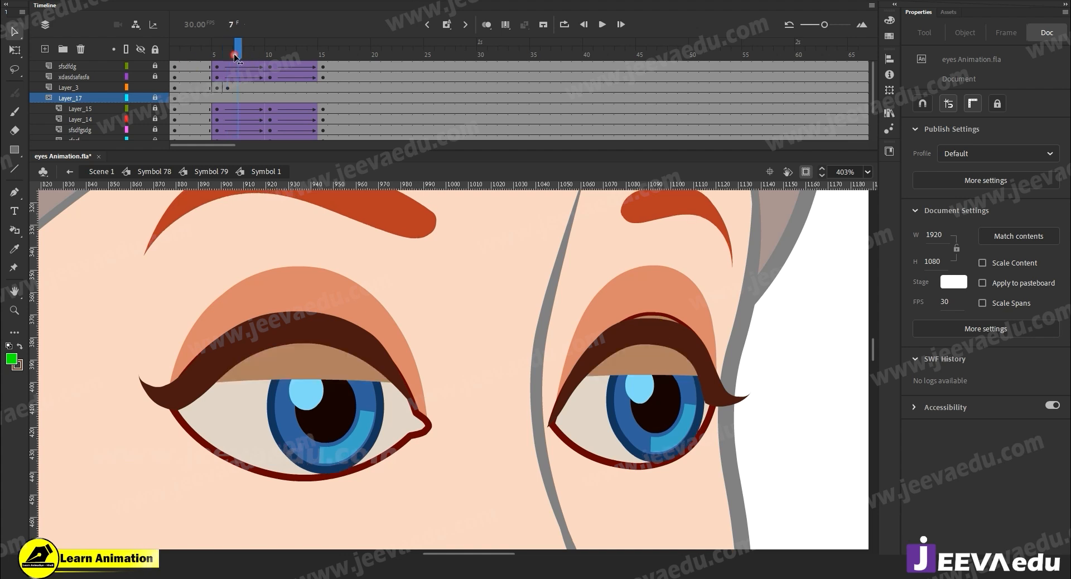
Step: Insert a keyframe on Layer_3 at frame 7 and display Layer_15, Layer_14 and Layer_3 as outlines
click(237, 85)
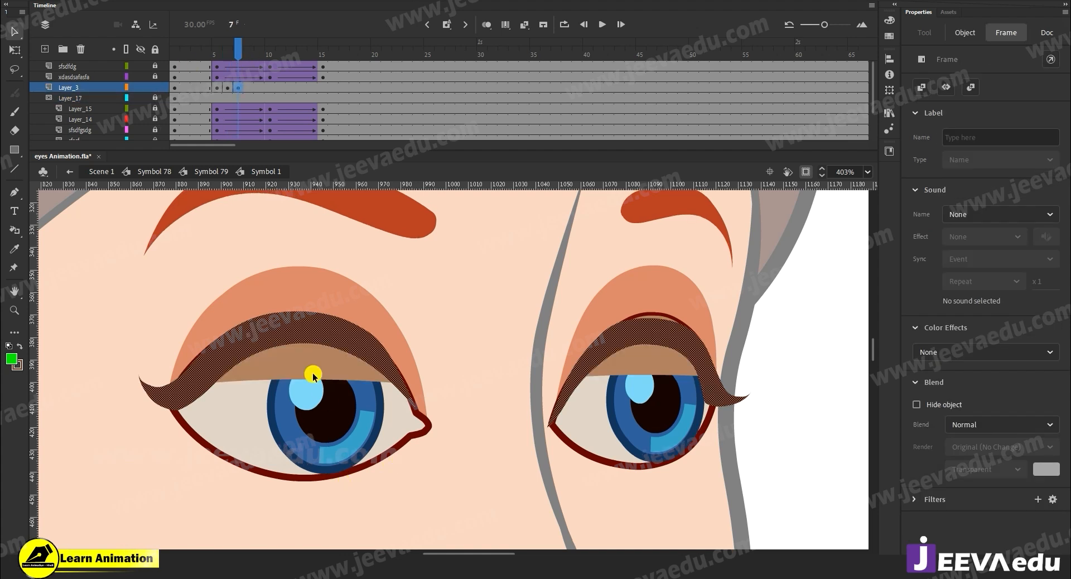
click(494, 350)
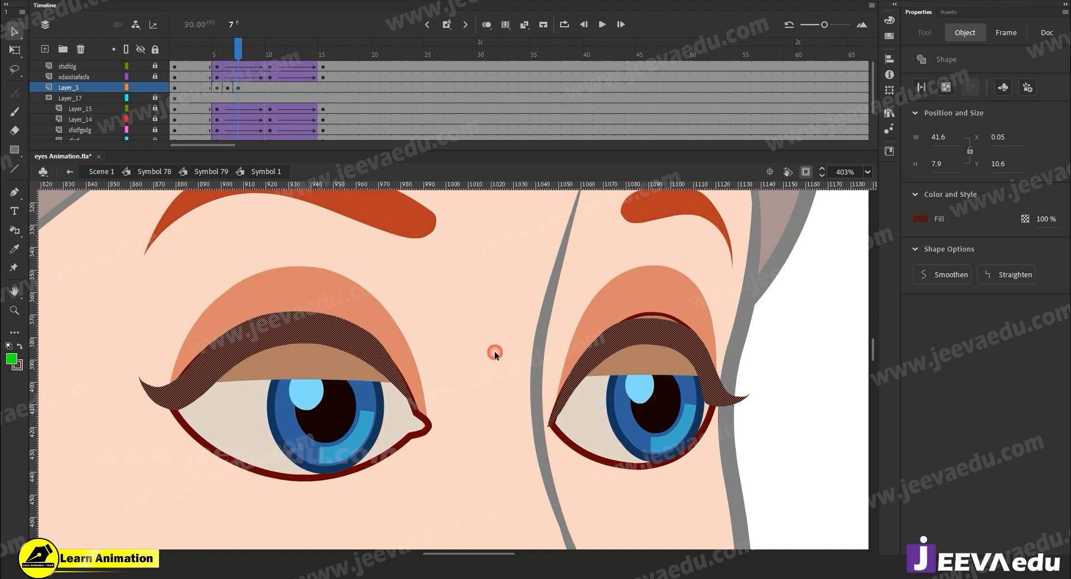
click(126, 108)
click(126, 119)
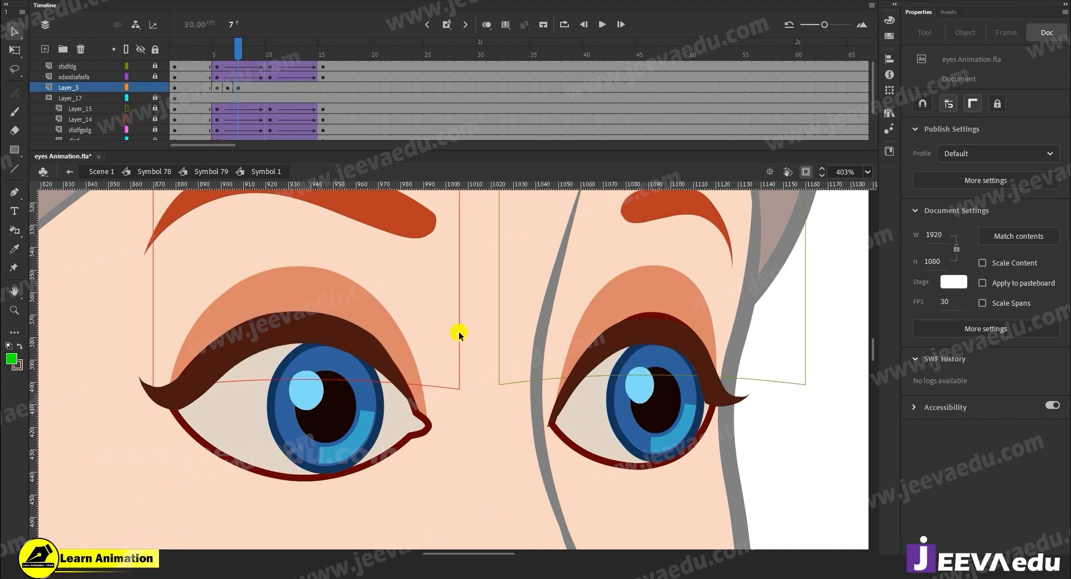
click(127, 87)
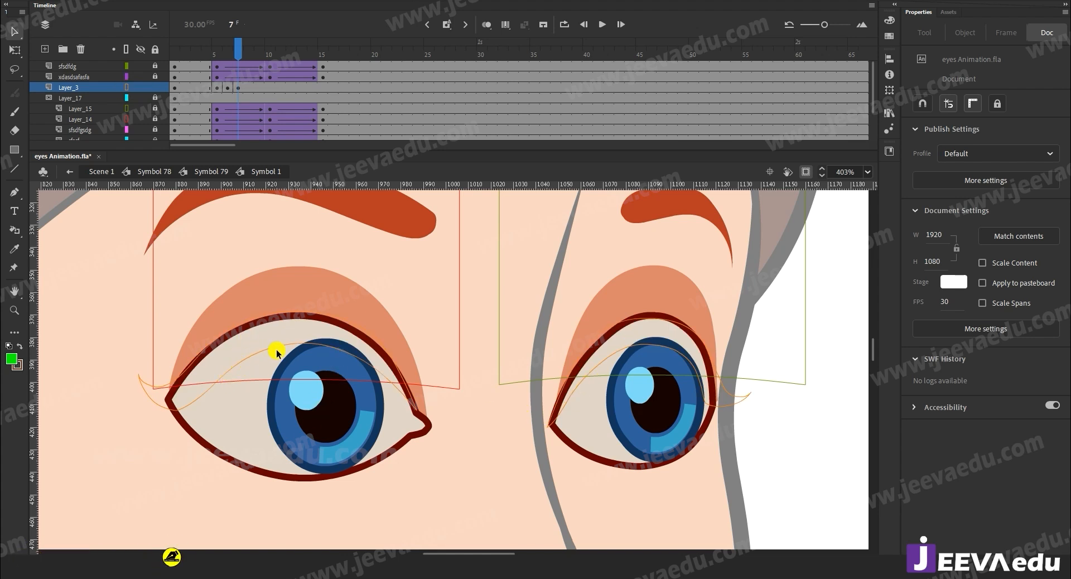
Step: Pull the lower edge of the near eye's upper lash down past the eyelid's edge at frame 7
drag(279, 349, 356, 383)
key(ctrl+z)
click(416, 415)
drag(419, 414, 433, 448)
key(ctrl+z)
mouse_move(385, 398)
mouse_down()
mouse_move(371, 385)
mouse_move(351, 385)
mouse_move(390, 396)
mouse_move(222, 387)
mouse_move(192, 404)
mouse_move(240, 380)
mouse_up()
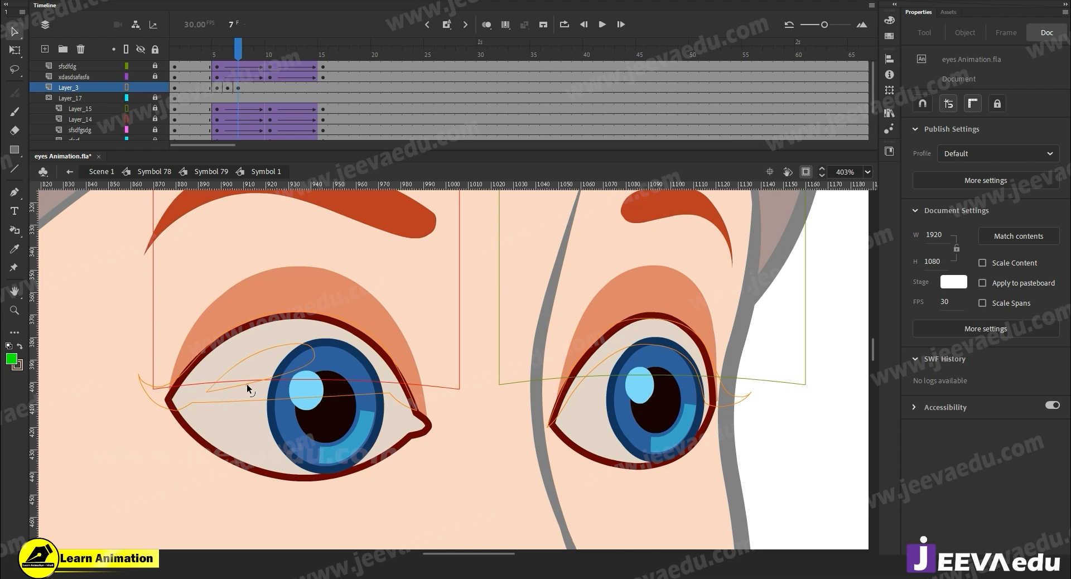
click(247, 385)
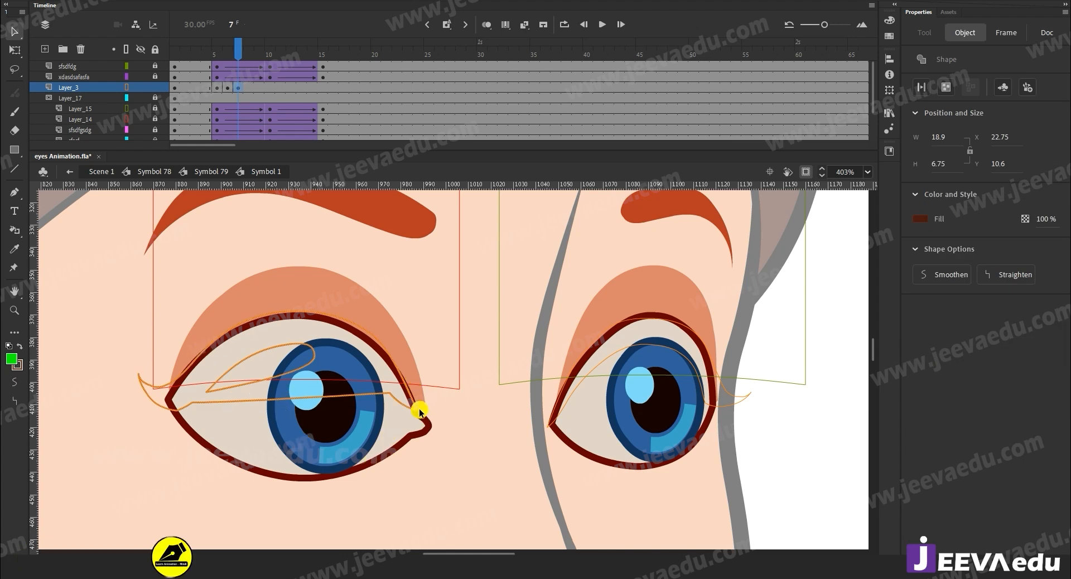
click(120, 319)
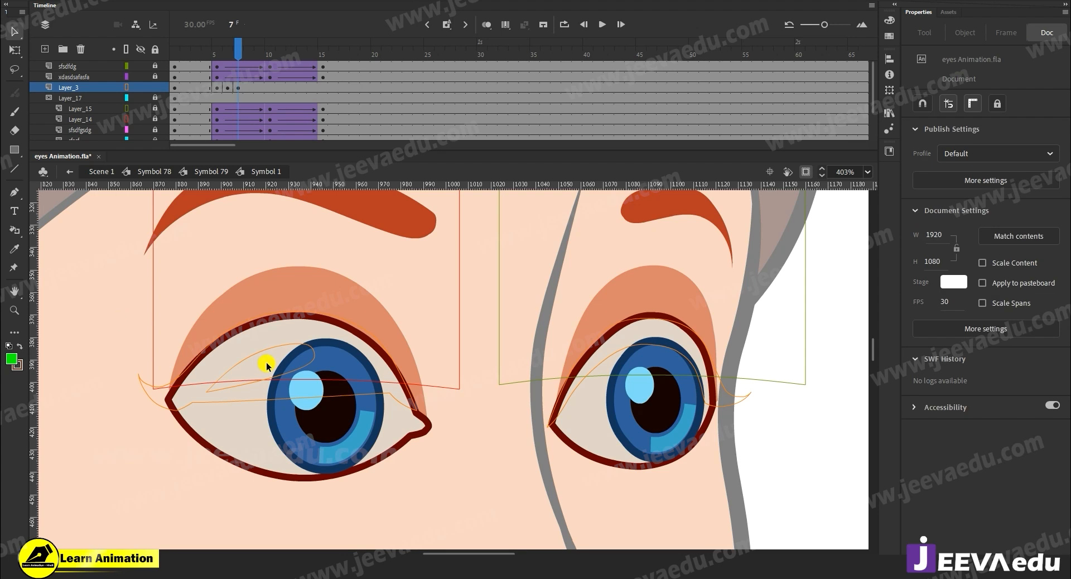
Step: Fill the gap inside the near eye's lash with its own dark brown and return Layer_3 to outline display
click(127, 87)
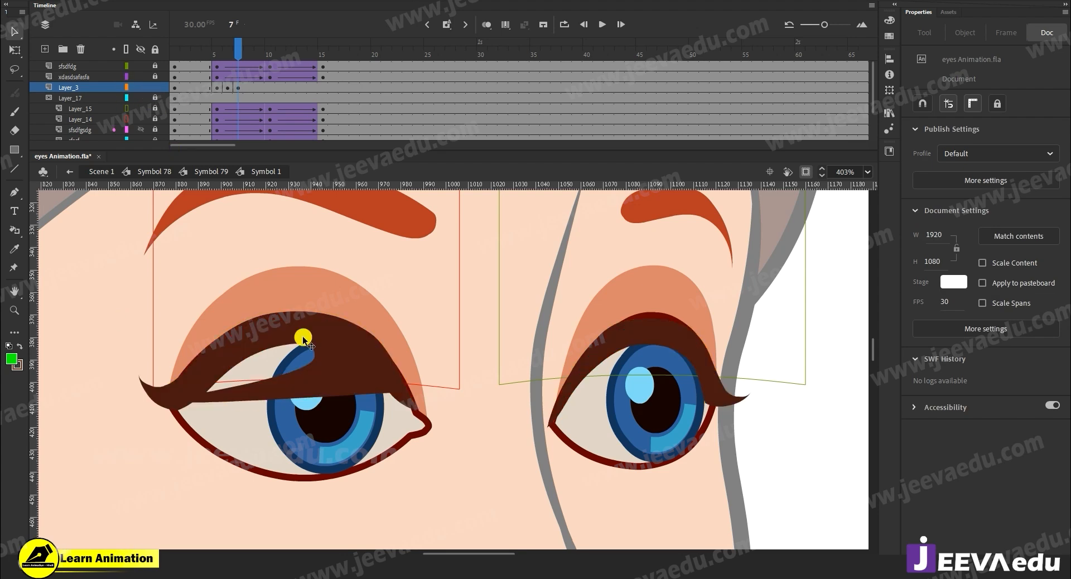
drag(288, 370, 256, 335)
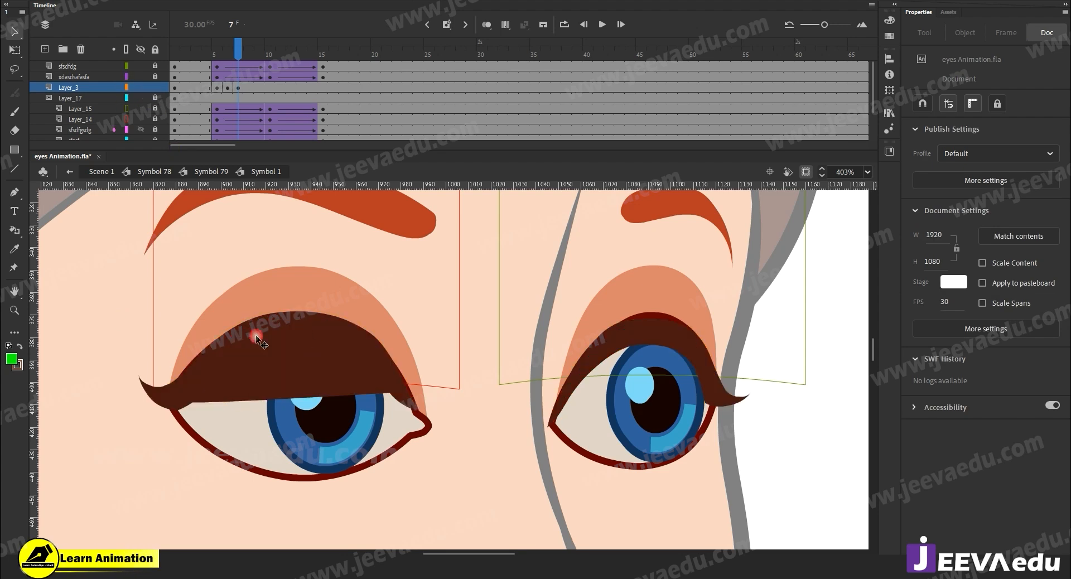
key(ctrl+z)
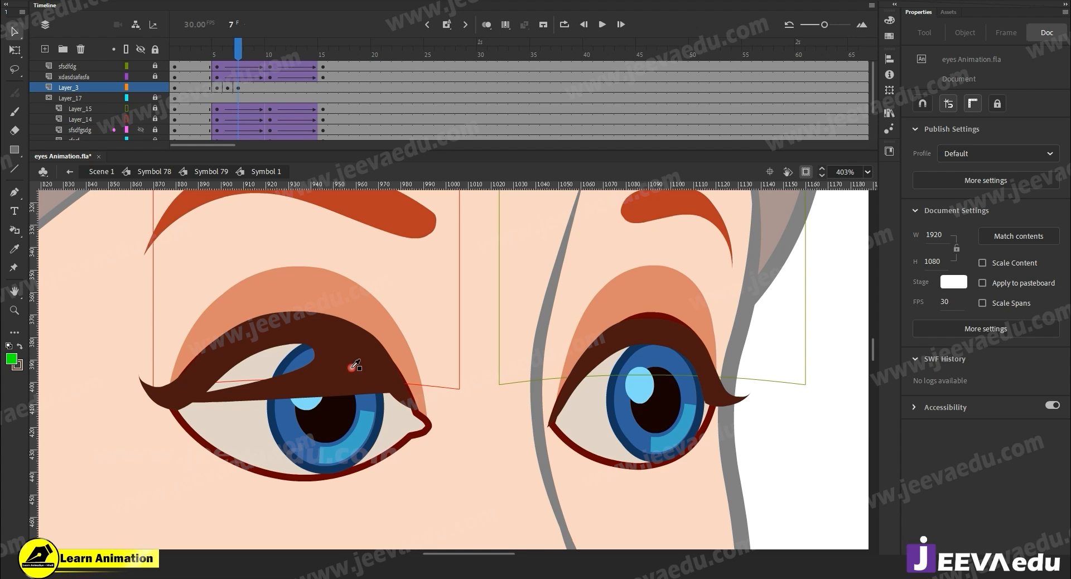
click(355, 366)
click(303, 372)
click(128, 98)
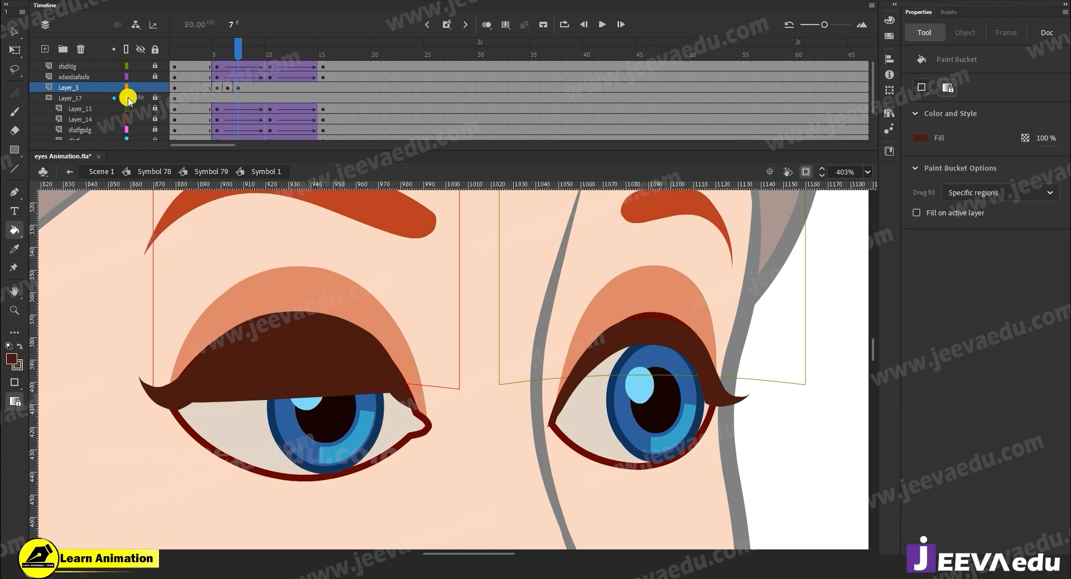
click(128, 88)
Step: Lower the near lash's upper edge to just above the eyelid line and curve its lower edge to match
key(v)
drag(283, 314, 289, 358)
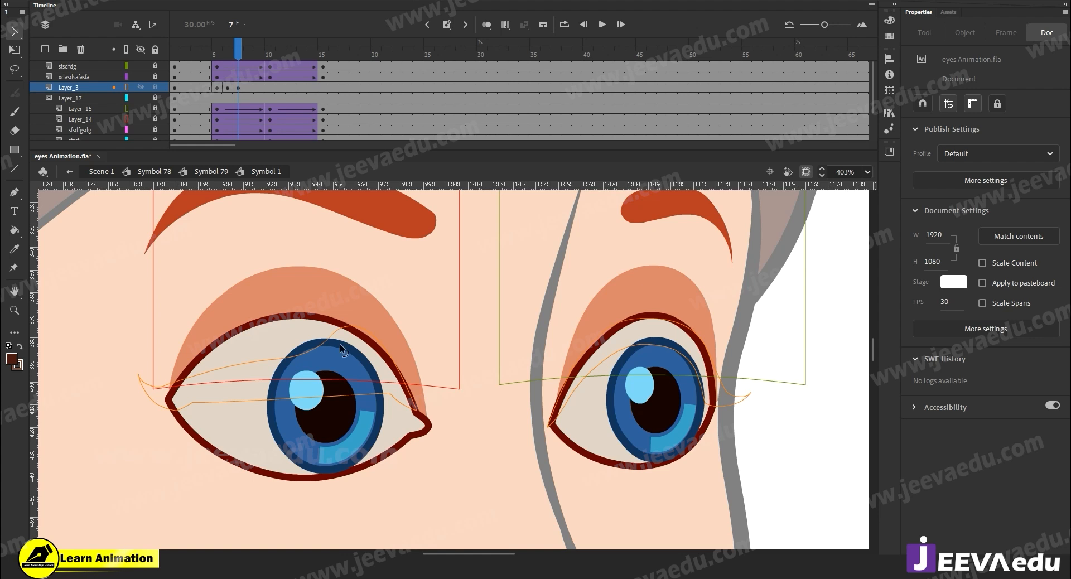
click(388, 354)
key(Delete)
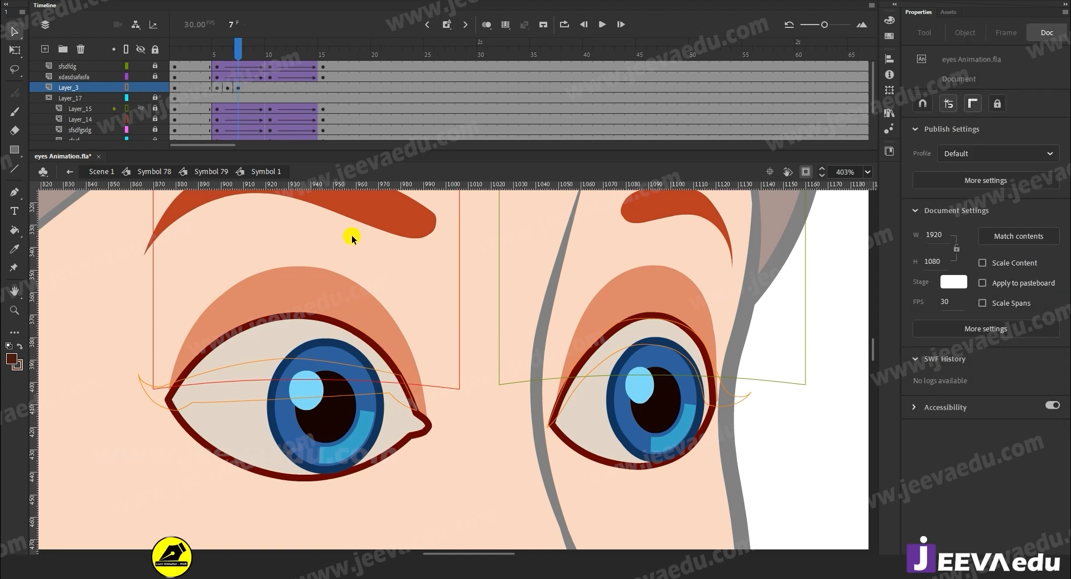
drag(288, 415, 271, 395)
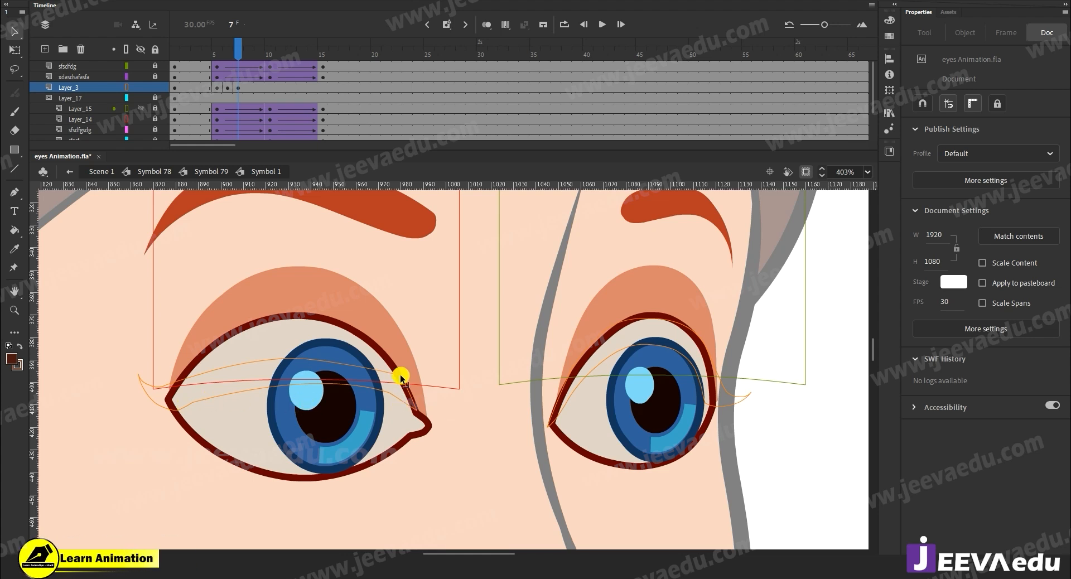
drag(400, 375, 402, 379)
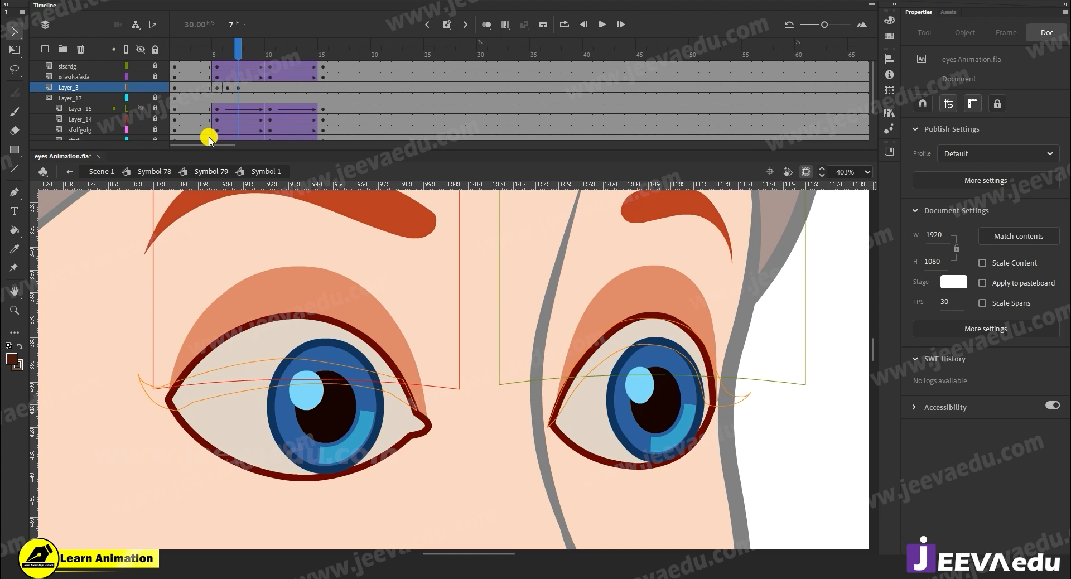
Step: Compare the near lash with frame 6 and pull its outer tip slightly outward and down at frame 7
click(230, 56)
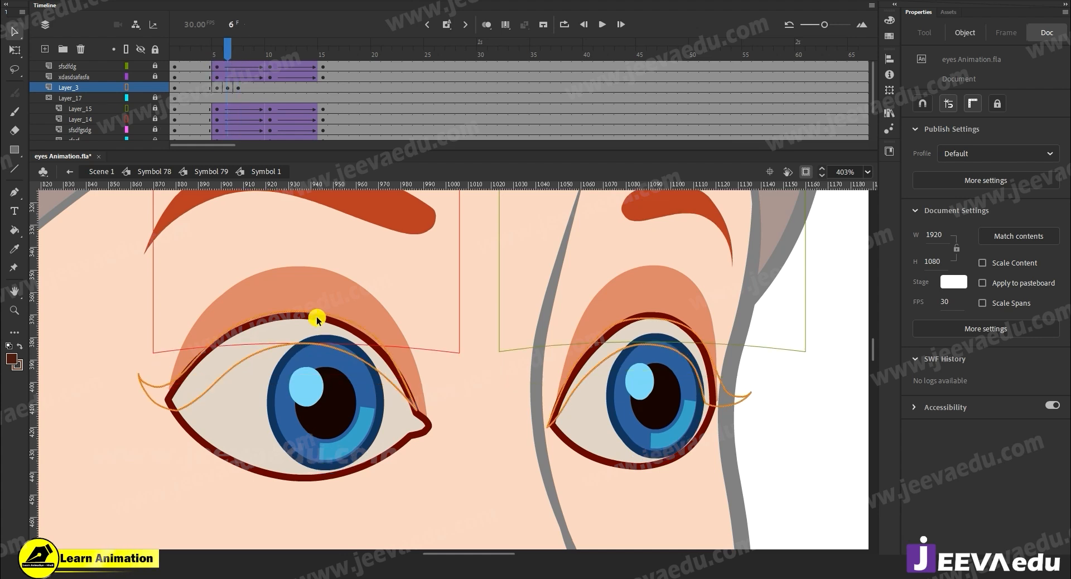
click(238, 56)
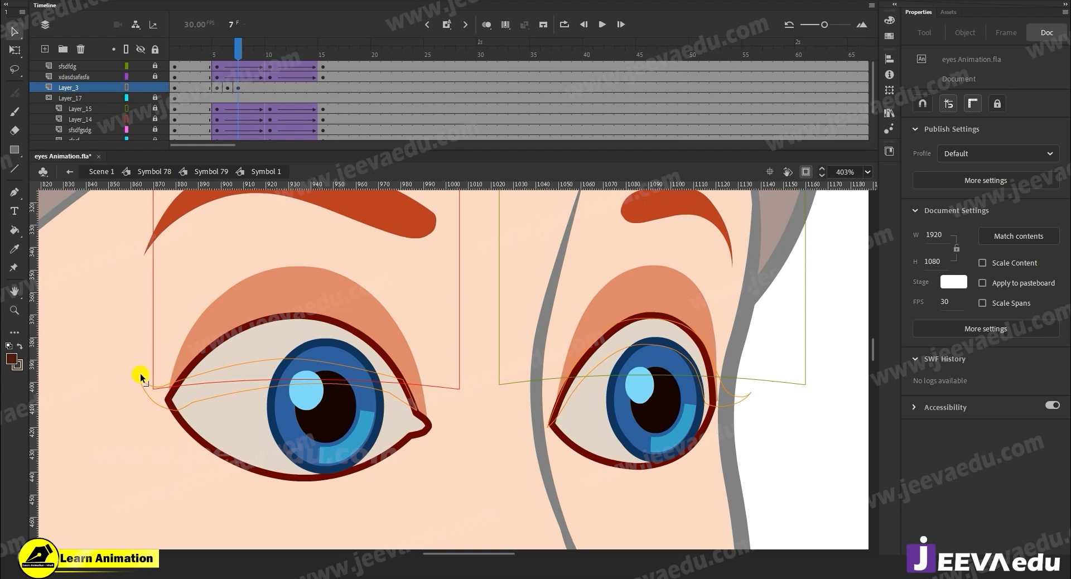
drag(138, 373, 128, 380)
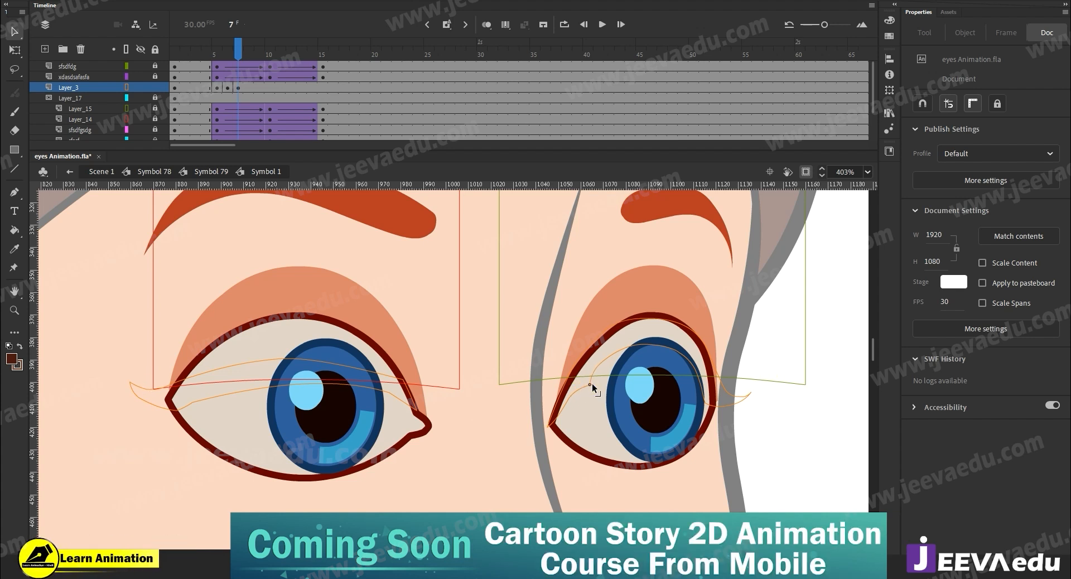
Step: Reshape the far eye's upper lash at frame 7, lowering both of its edges to follow the eyelid line
drag(591, 383, 653, 380)
click(684, 368)
key(Delete)
click(662, 390)
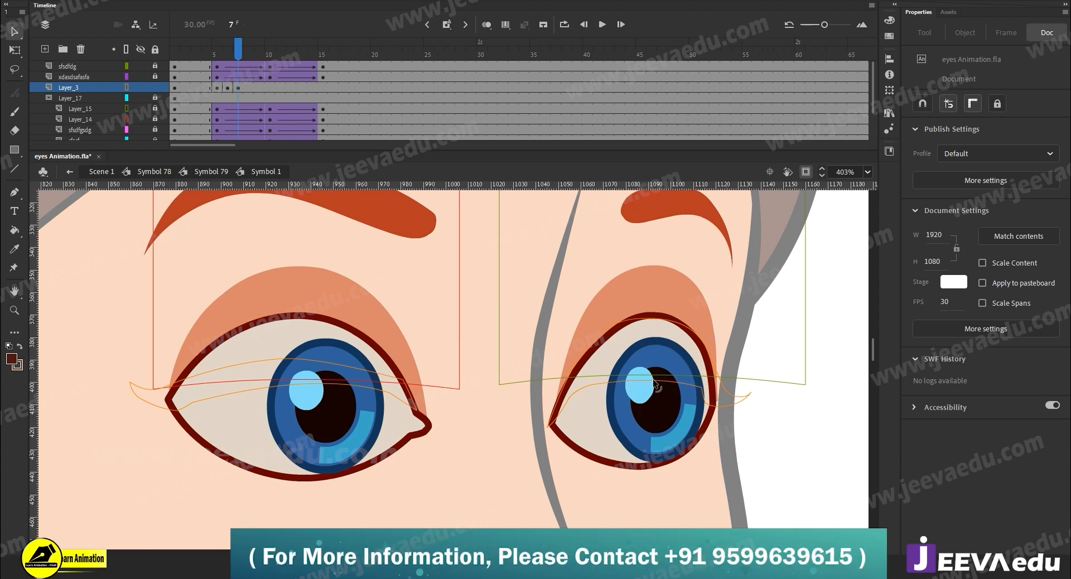
click(580, 365)
mouse_move(583, 369)
mouse_down()
mouse_move(747, 363)
mouse_move(693, 358)
mouse_move(671, 370)
mouse_move(664, 357)
mouse_move(690, 354)
mouse_move(673, 348)
mouse_move(688, 340)
mouse_move(677, 387)
mouse_move(558, 385)
mouse_move(569, 375)
mouse_up()
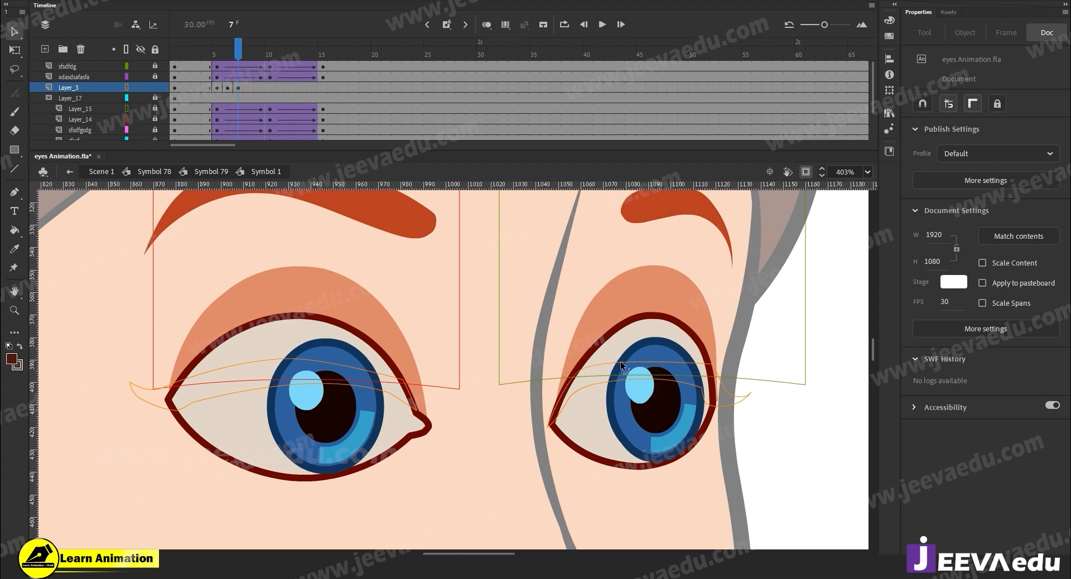
Step: Refine the outer end of the far lash at frame 7, pulling its tip slightly inward to match frame 6, and smooth its lower edge
drag(692, 364, 713, 378)
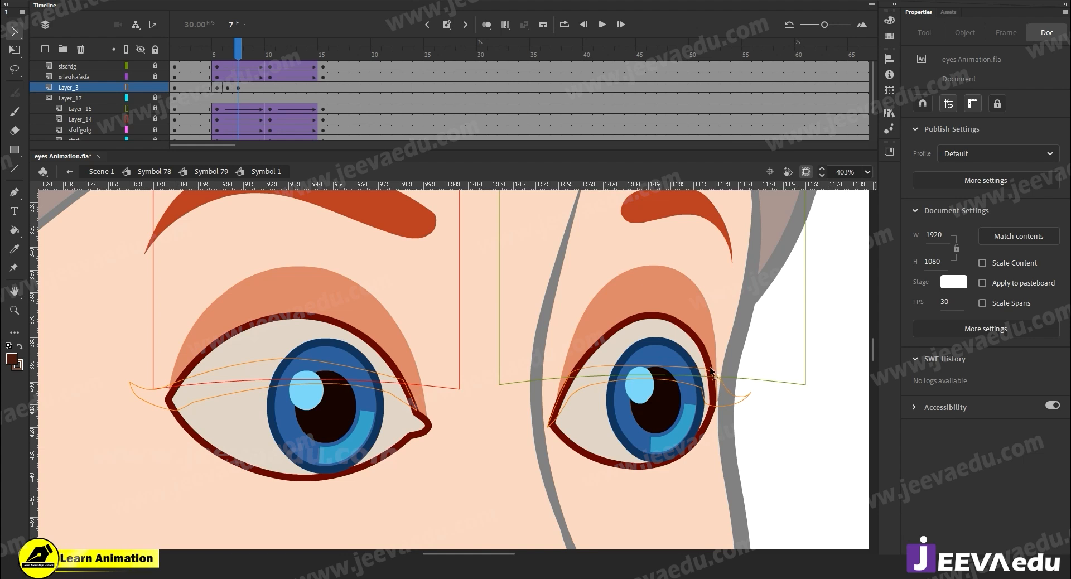
drag(717, 390, 751, 395)
drag(229, 58, 236, 62)
click(622, 415)
drag(622, 415, 657, 379)
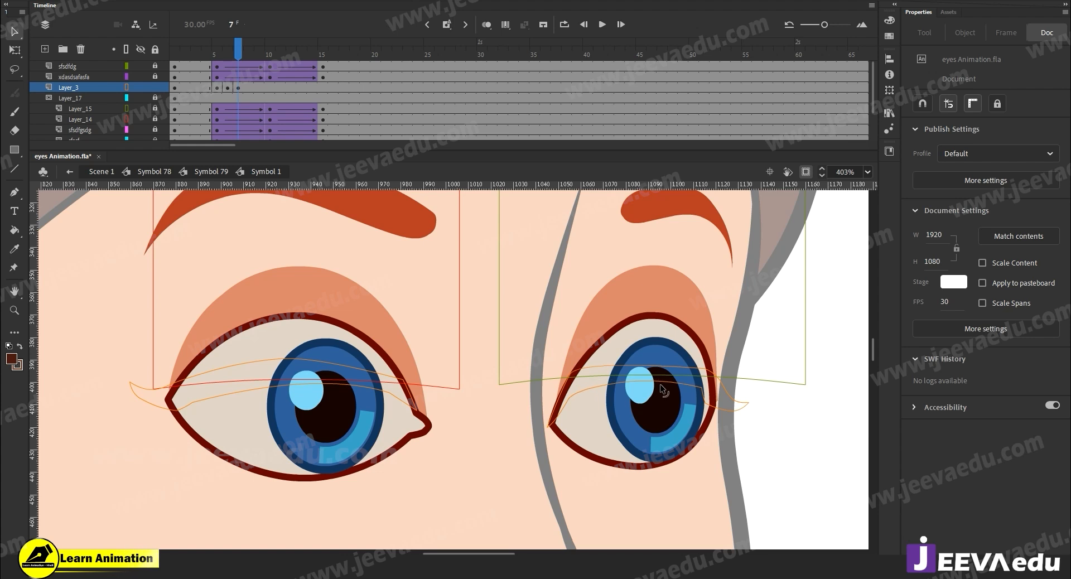
Step: Add a keyframe at frame 8 on Layer_3 with the lashes deselected and in their existing position
click(244, 88)
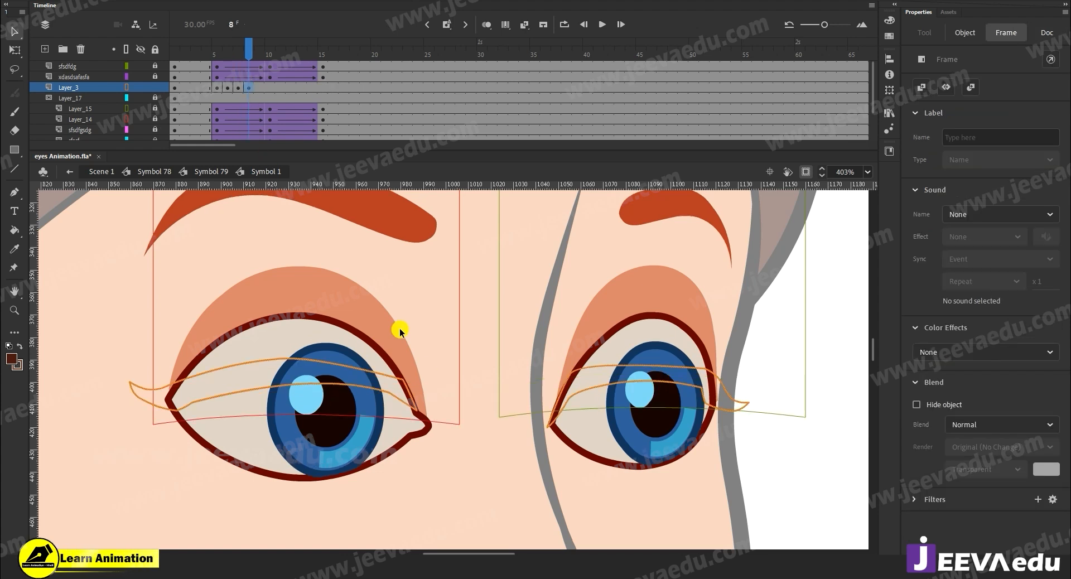
click(411, 498)
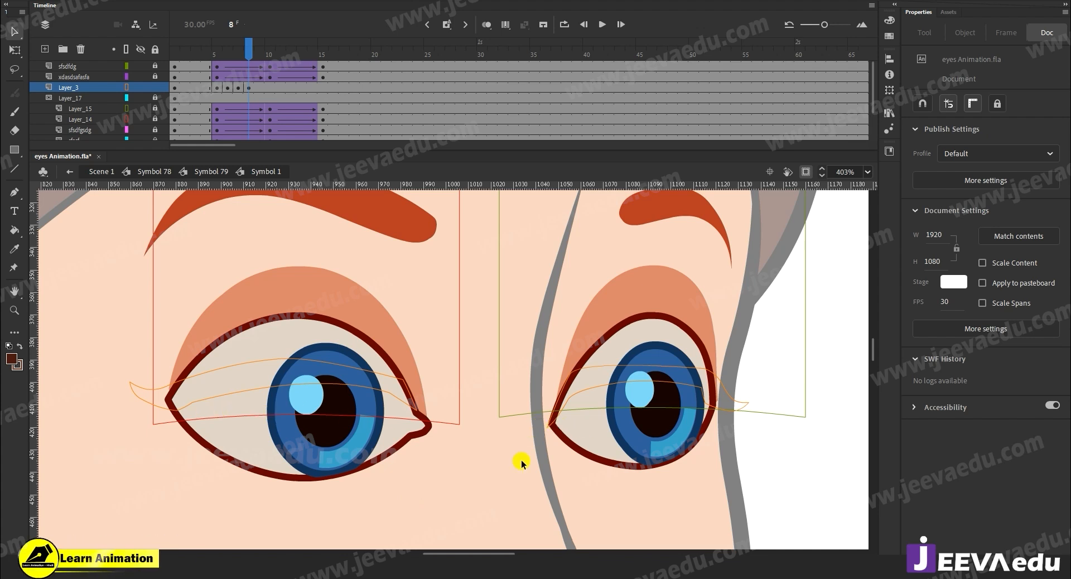
click(384, 390)
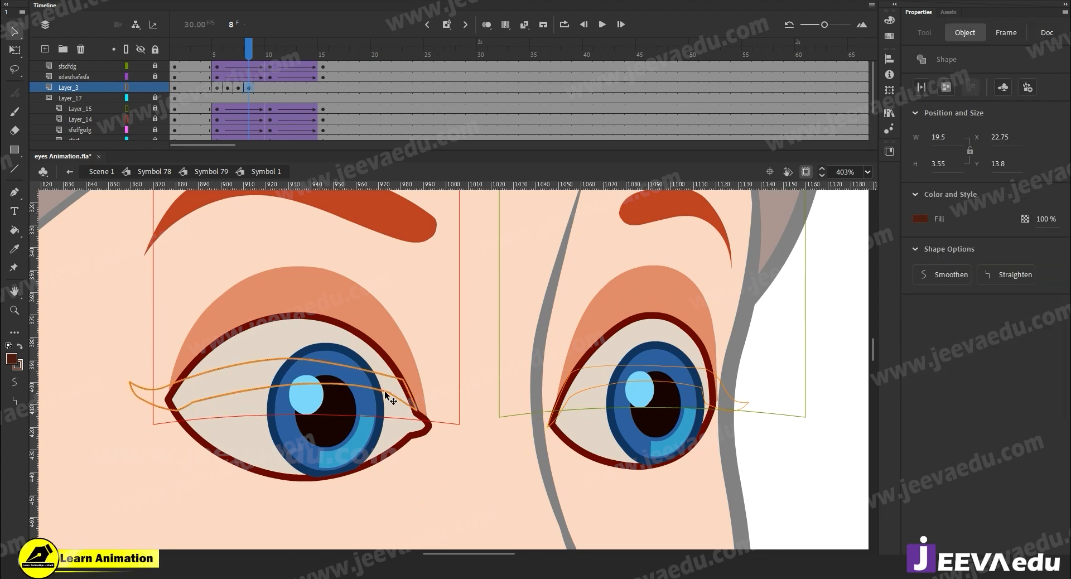
drag(385, 452, 382, 471)
key(ctrl+z)
click(367, 496)
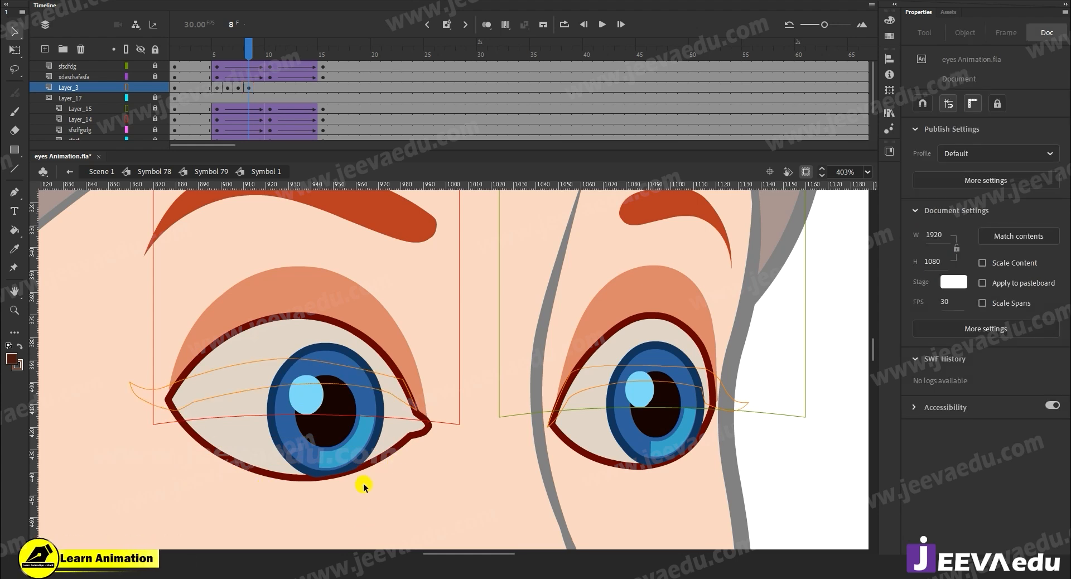
Step: Try to reshape the near lash at frame 8 by pulling its inner end and lower edge down to the lowered eyelid line
drag(408, 395, 429, 427)
drag(390, 395, 169, 425)
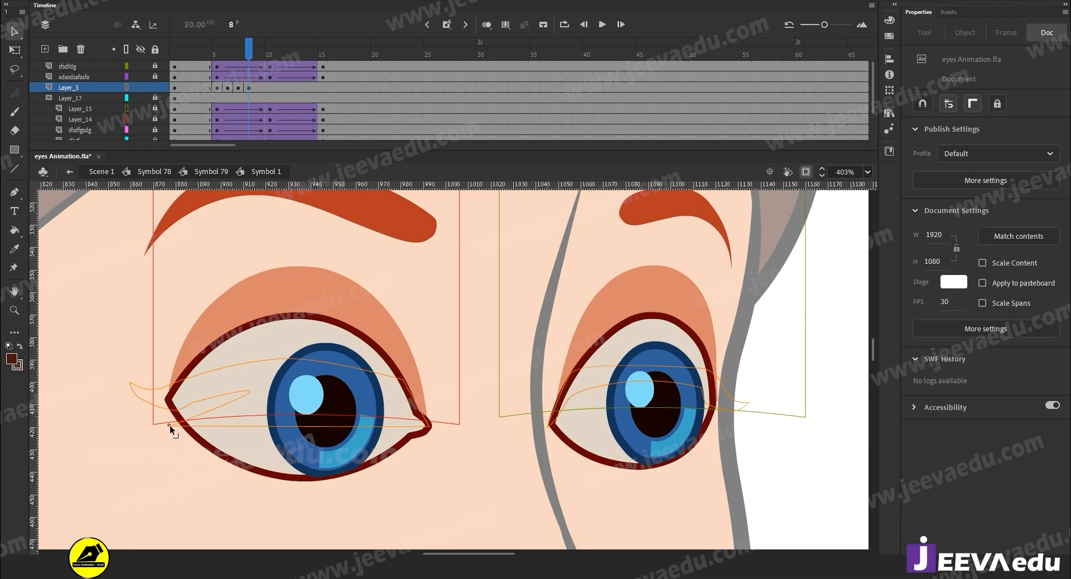
drag(231, 403, 216, 405)
mouse_move(162, 386)
mouse_down()
mouse_move(149, 378)
mouse_move(158, 367)
mouse_up()
drag(179, 417, 156, 425)
Step: Show Layer_3 as filled shapes, delete the near eye's lash at frame 8, and check its previous form at frame 7
drag(497, 450, 514, 382)
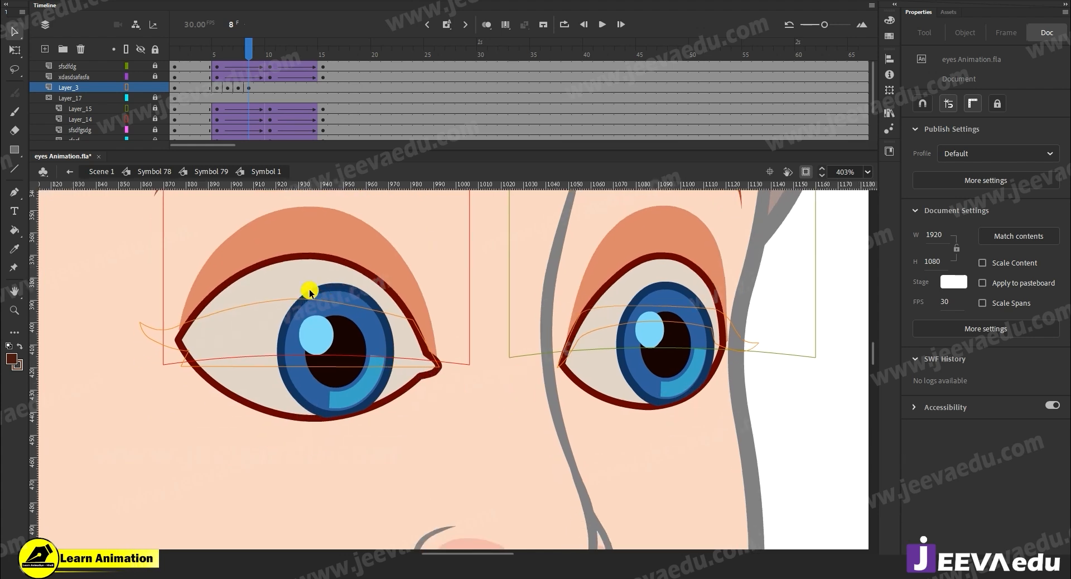
click(126, 88)
click(353, 344)
drag(353, 345, 426, 338)
key(Delete)
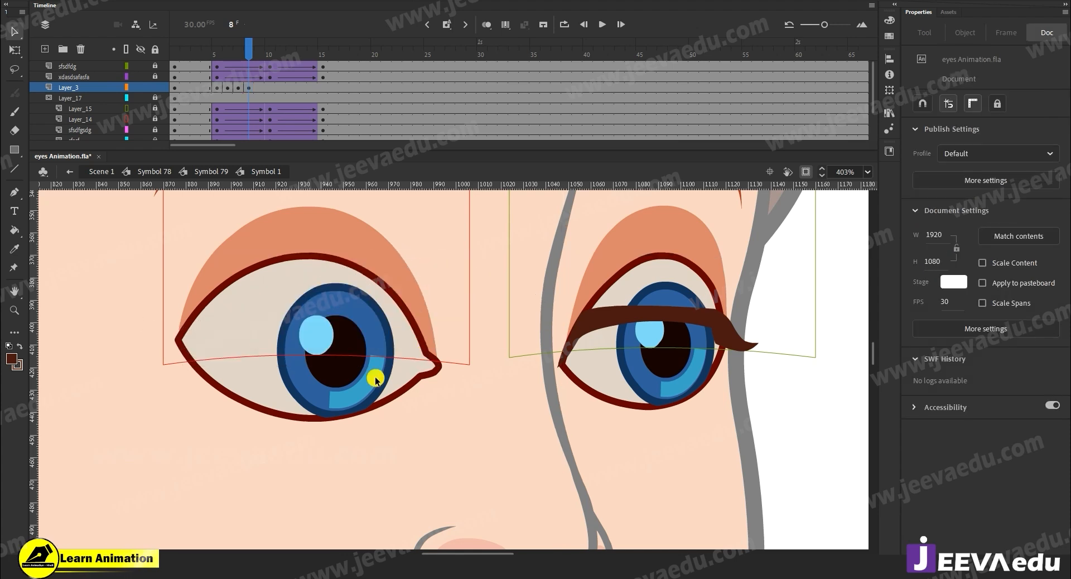
click(240, 53)
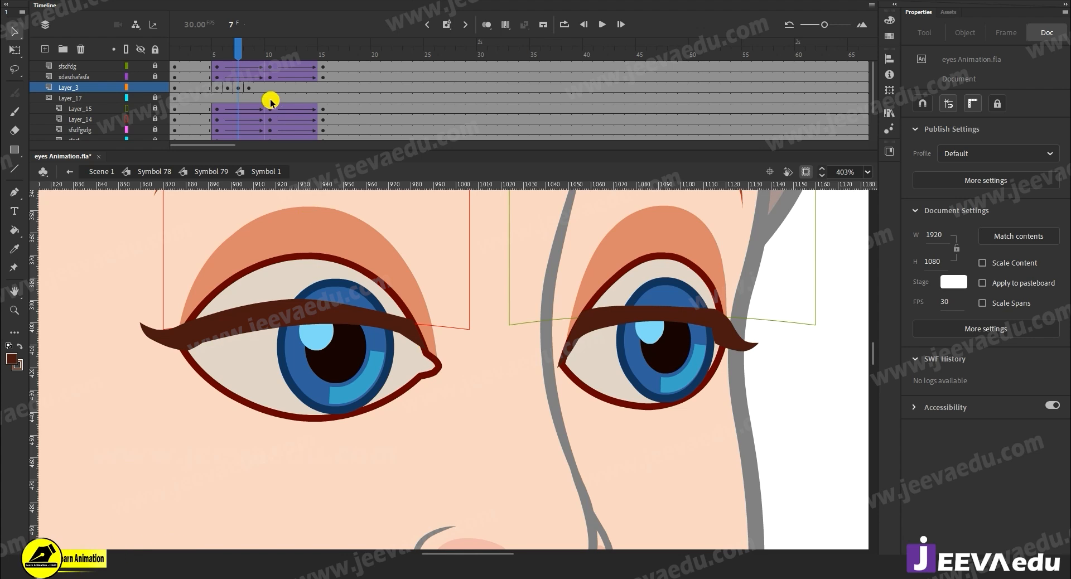
click(247, 87)
Step: Draw a straight line from the near eye's inner corner past its outer corner with a stroke size of 0.1
key(b)
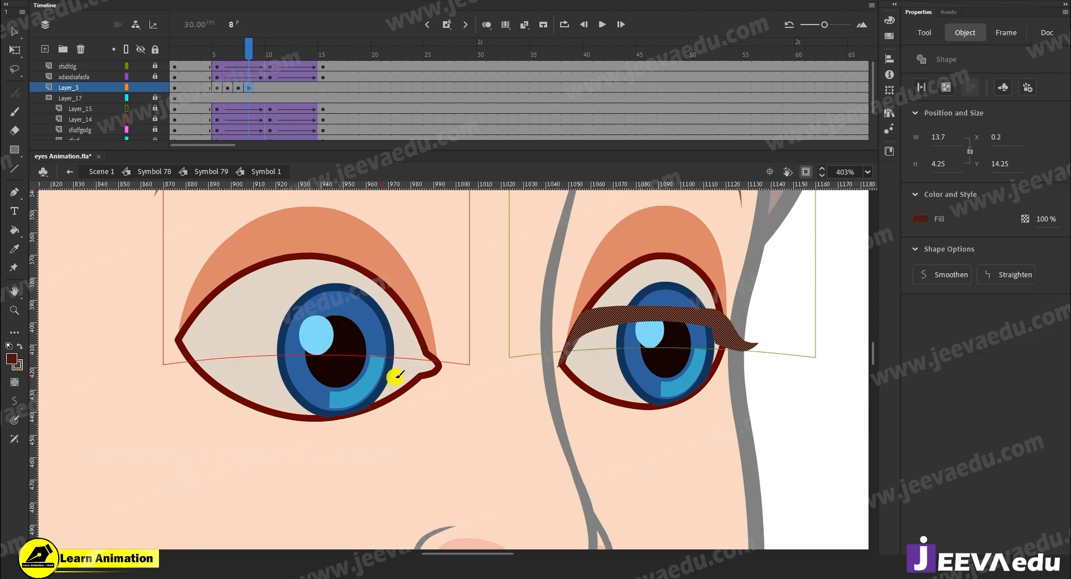
key(n)
drag(440, 368, 126, 384)
key(v)
click(337, 381)
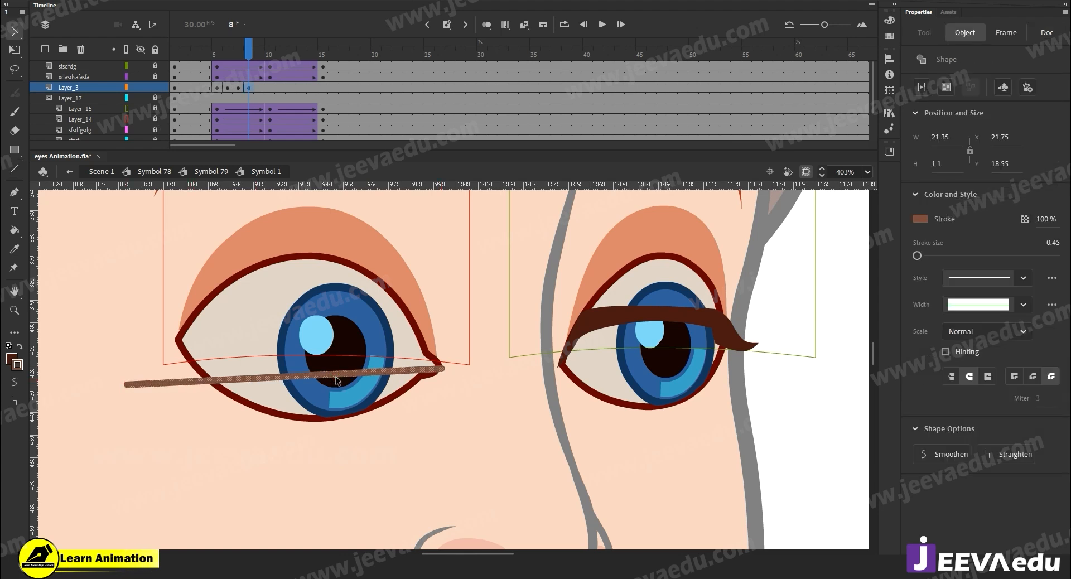
text(0.1)
key(Return)
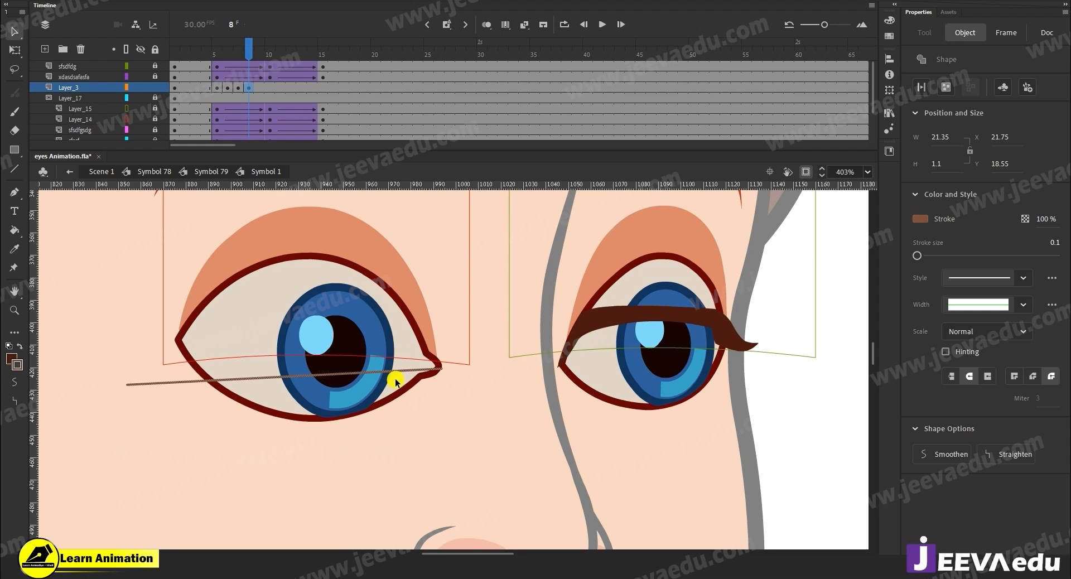
Step: Bend the line upward to follow the lowered eyelid and extend its inner end slightly past the eye corner
click(327, 437)
drag(354, 374, 349, 365)
drag(440, 368, 450, 370)
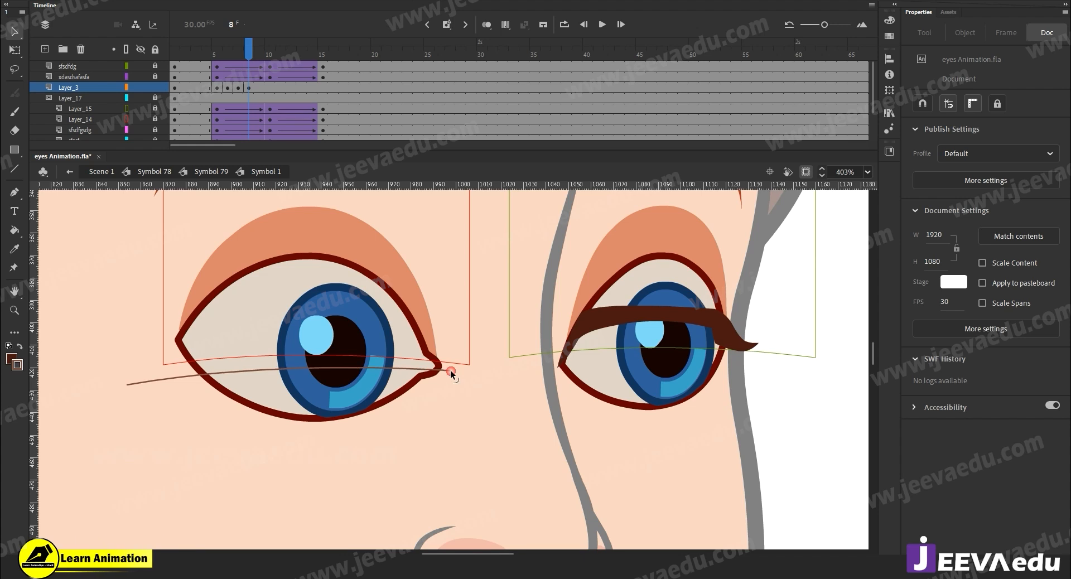
key(y)
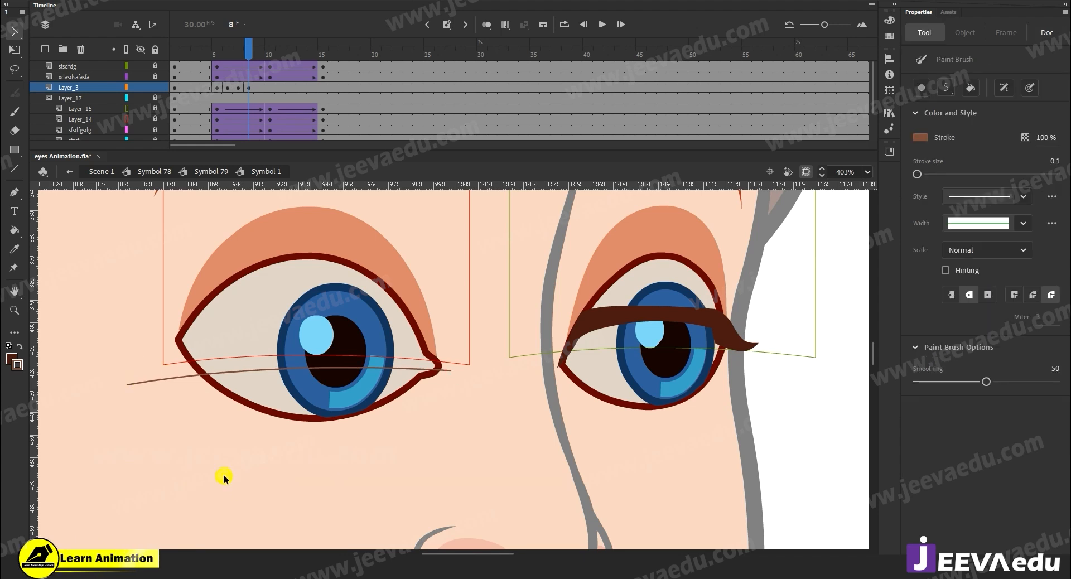
mouse_move(466, 475)
mouse_down()
mouse_move(286, 471)
mouse_move(259, 502)
mouse_up()
key(ctrl+z)
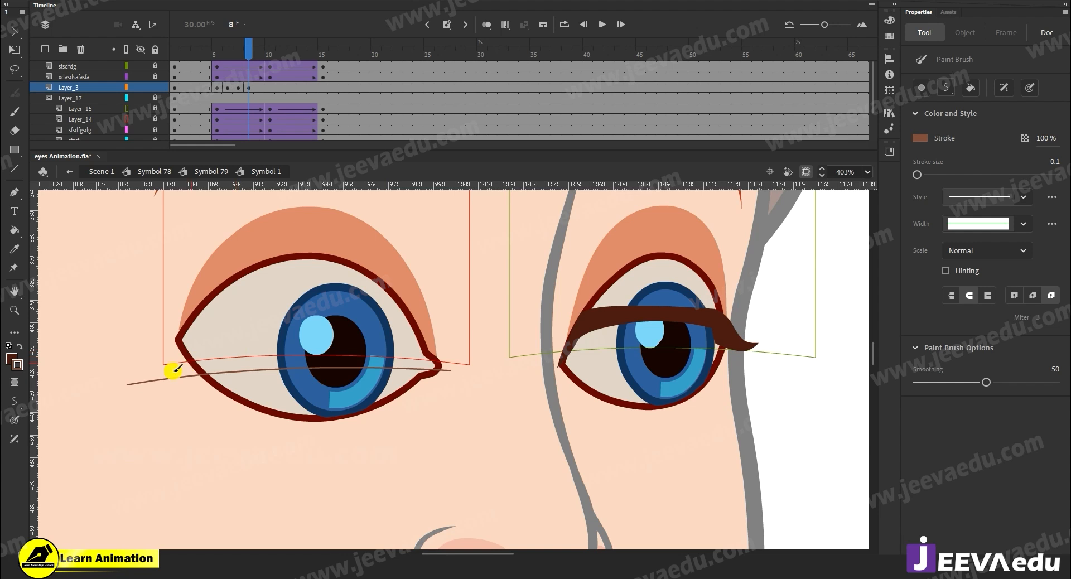
Step: Add the near lash's upper edge from the outer tip through the outer eye corner and close it at the inner corner
key(v)
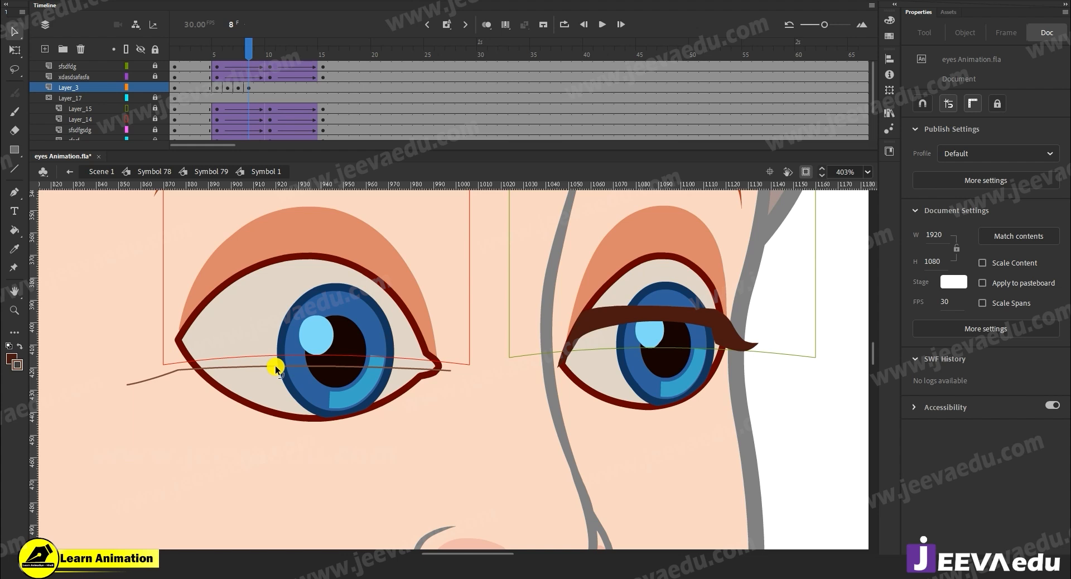
mouse_move(127, 382)
mouse_down()
mouse_move(151, 322)
mouse_move(313, 320)
mouse_up()
drag(184, 352, 182, 343)
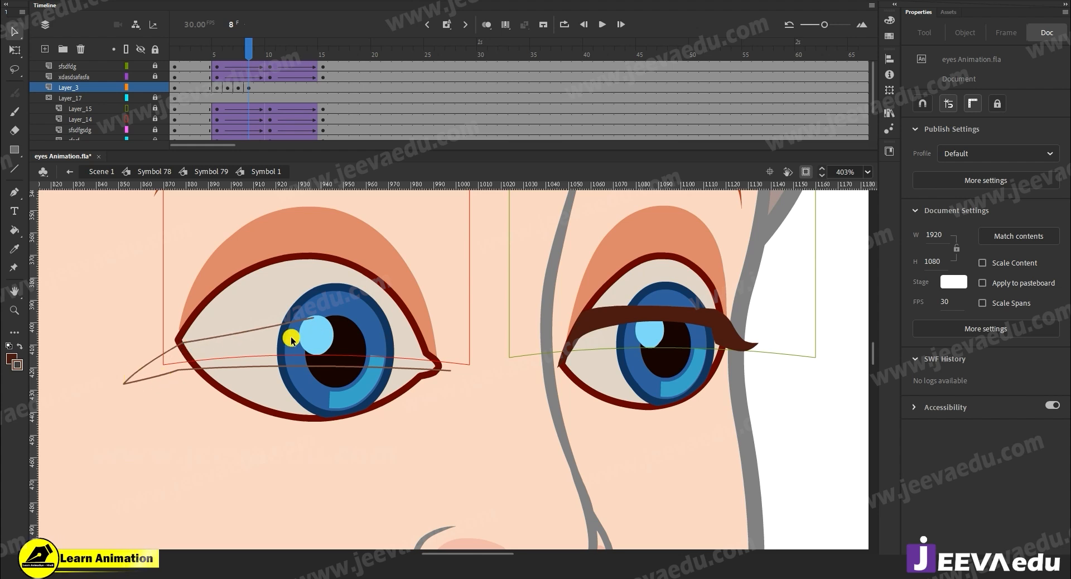
mouse_move(312, 317)
mouse_down()
mouse_move(492, 335)
mouse_move(427, 349)
mouse_move(489, 343)
mouse_move(447, 423)
mouse_up()
drag(451, 375, 450, 375)
mouse_move(452, 423)
mouse_down()
mouse_move(449, 371)
mouse_move(436, 369)
mouse_up()
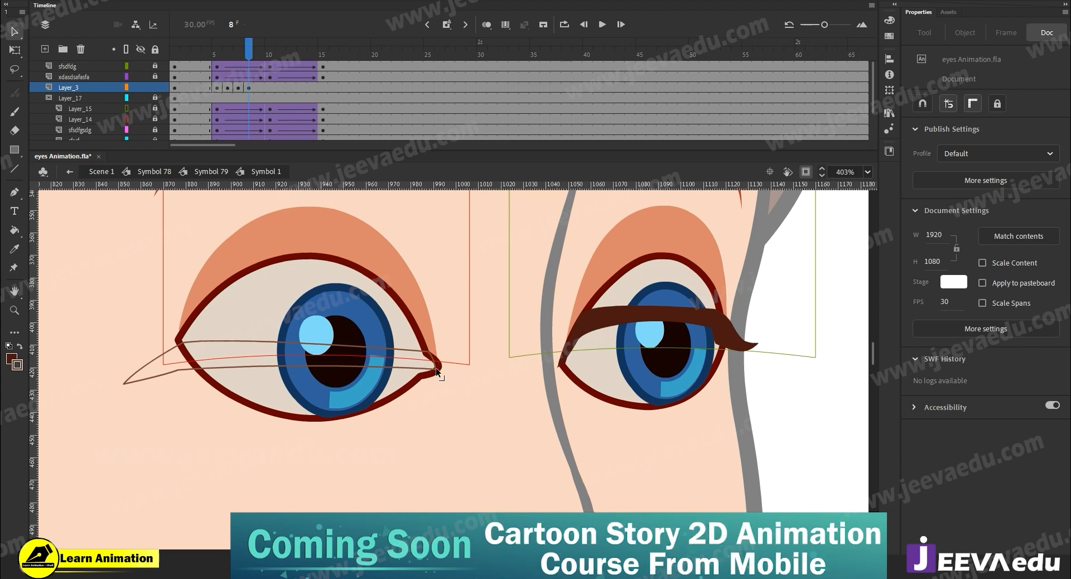
click(436, 367)
click(443, 414)
Step: Raise the lash outline's outer tip to about the height of the outer eye corner and curve both edges toward it
drag(416, 465, 430, 459)
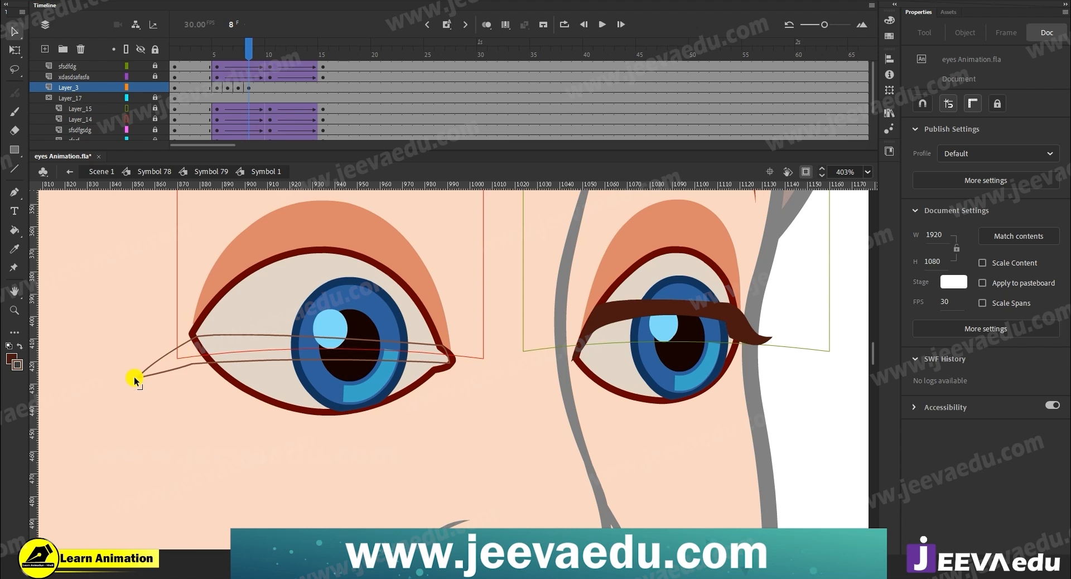
mouse_move(135, 377)
mouse_down()
mouse_move(115, 324)
mouse_move(156, 338)
mouse_up()
click(126, 333)
click(136, 340)
key(Delete)
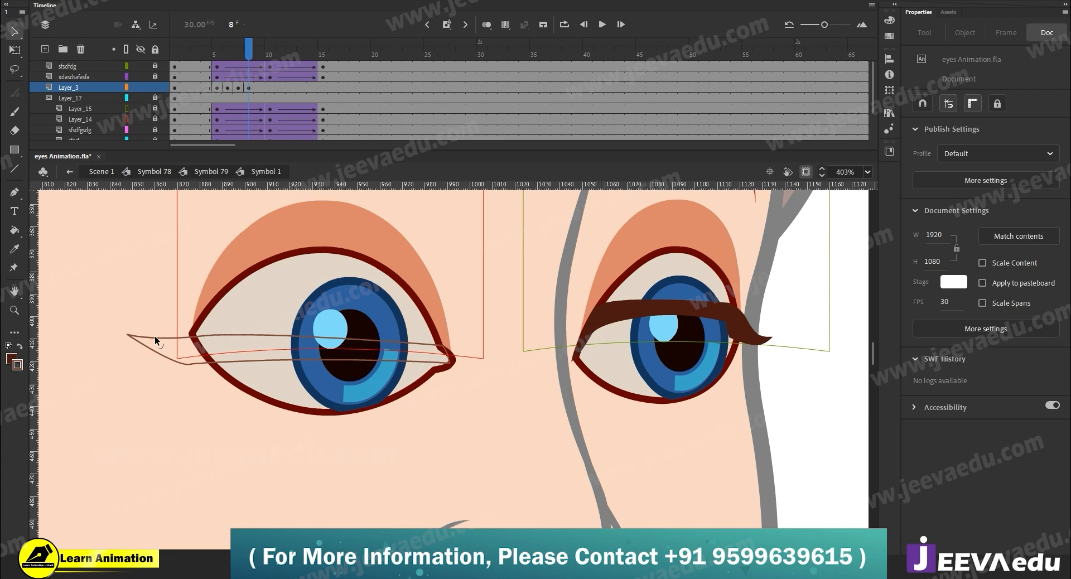
drag(213, 363, 159, 356)
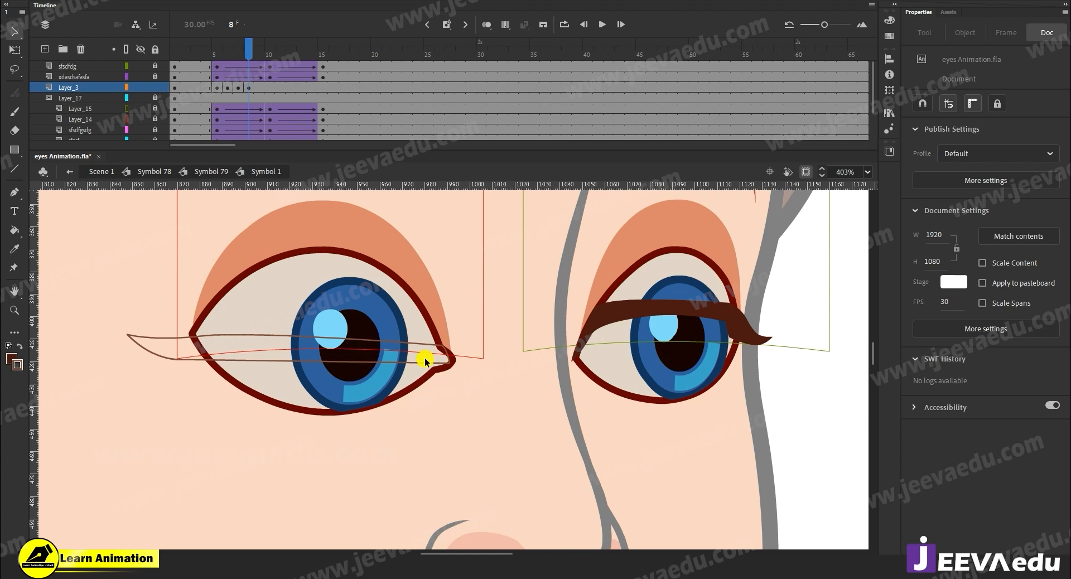
Step: Fine-tune the near lash outline: pull the tip slightly inward and down, arch the lower edge, and shape the upper edge toward the inner corner
drag(537, 376, 523, 394)
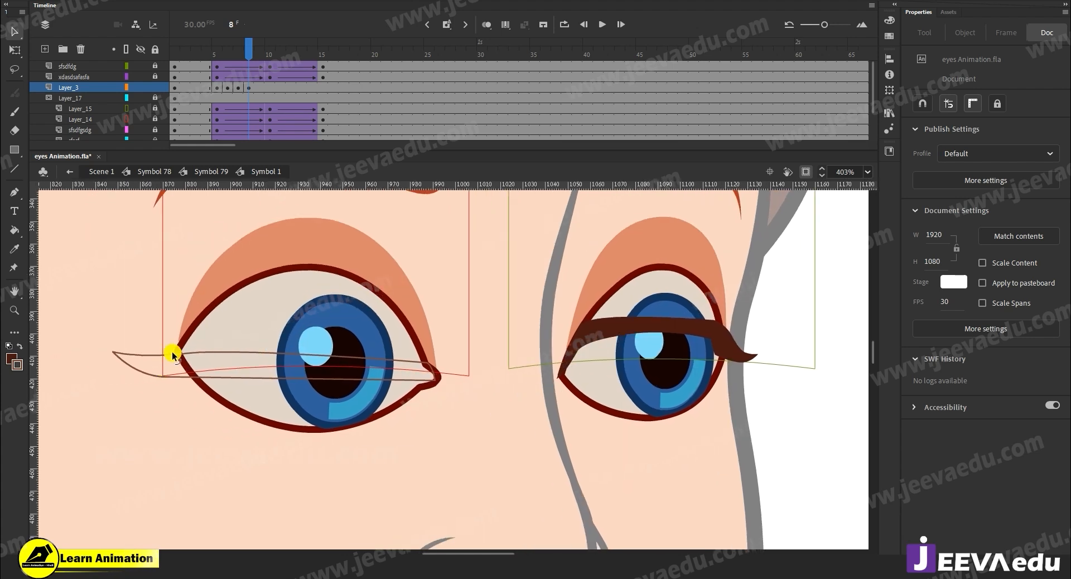
drag(182, 357, 180, 351)
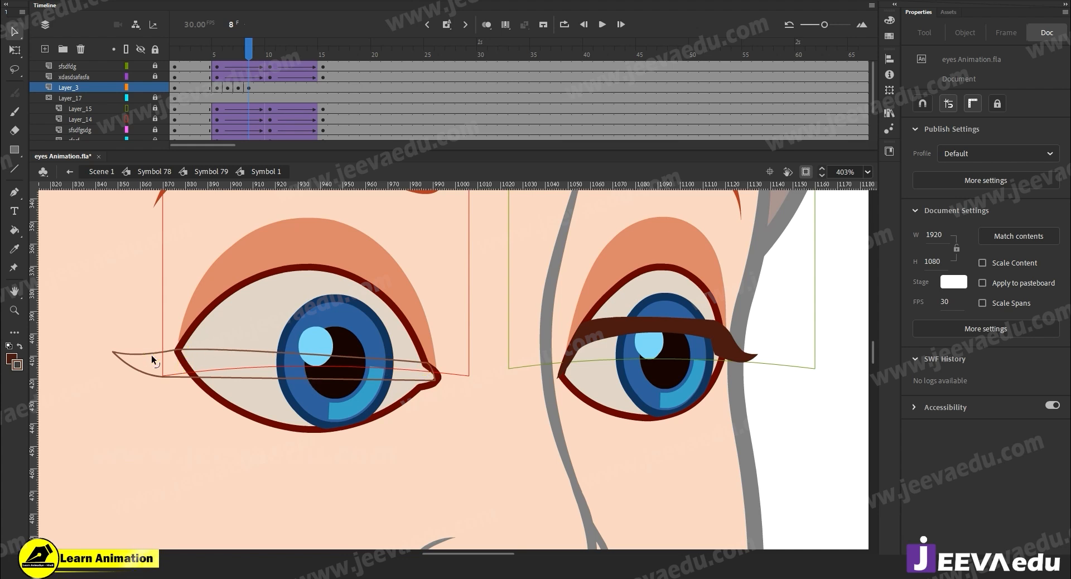
drag(112, 350, 119, 355)
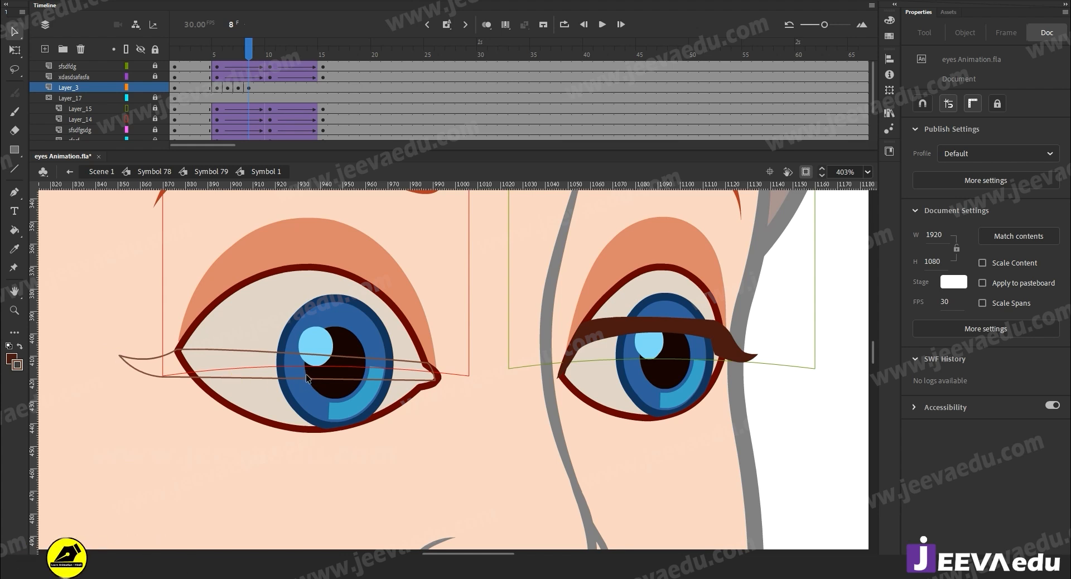
drag(304, 378, 306, 373)
drag(191, 377, 219, 376)
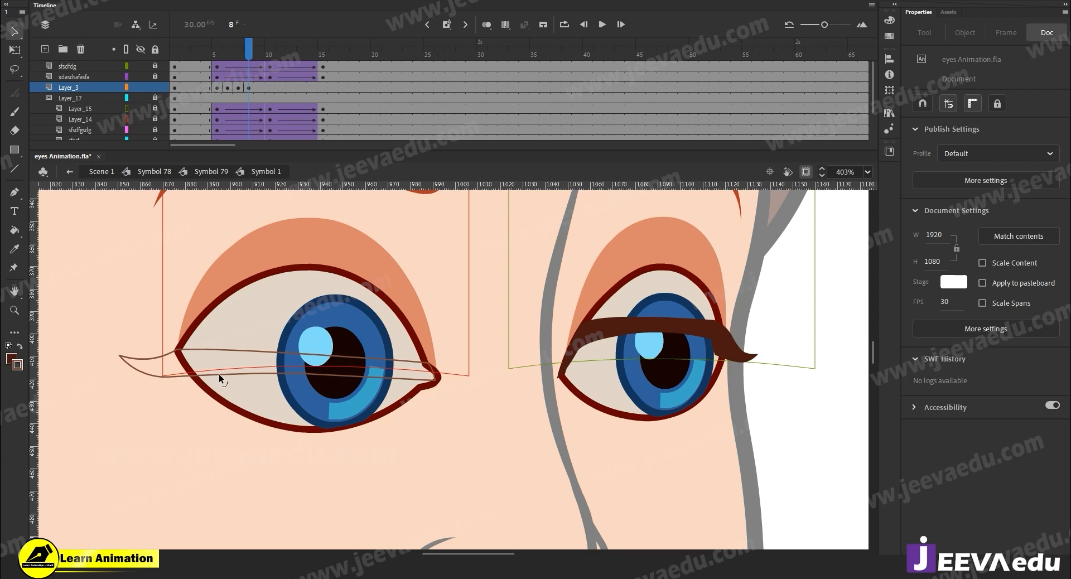
drag(366, 376, 424, 360)
click(426, 363)
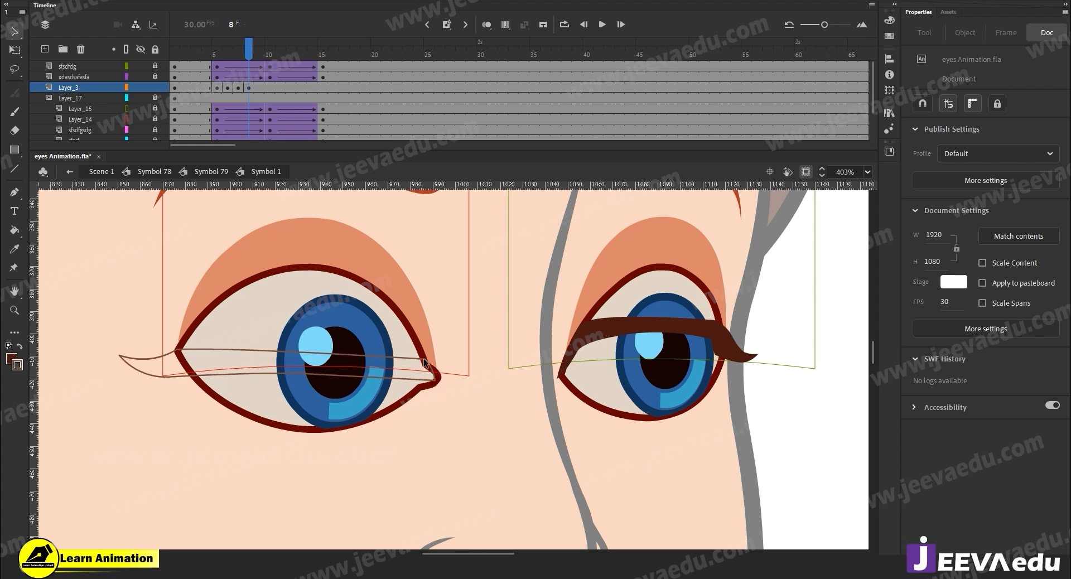
drag(236, 348, 229, 351)
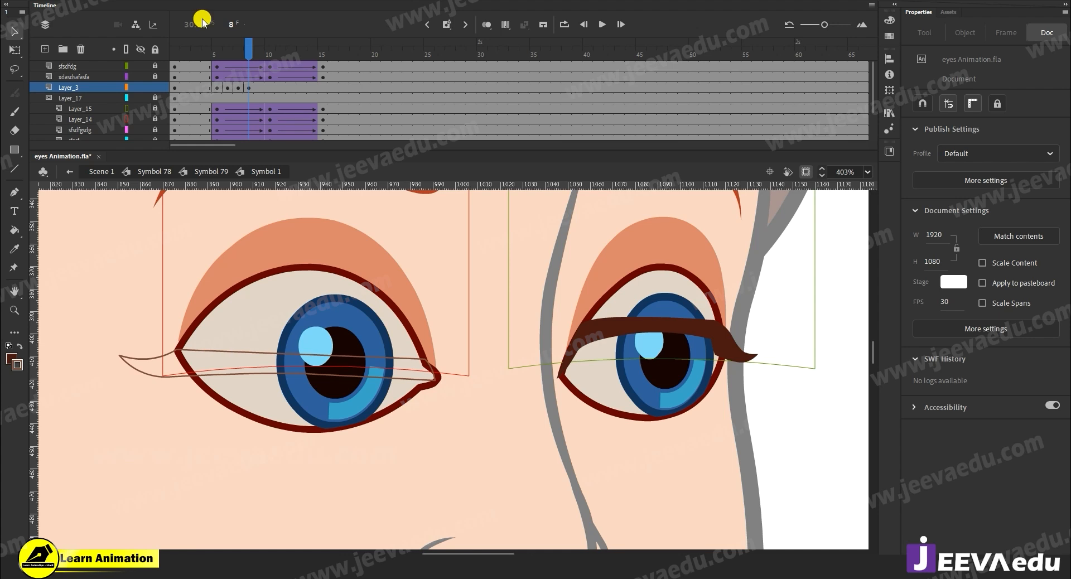
Step: Fill the near lash outline at frame 8 with dark brown and delete its stroke lines
mouse_move(247, 54)
mouse_down()
mouse_move(238, 54)
mouse_move(249, 55)
mouse_up()
key(k)
click(403, 369)
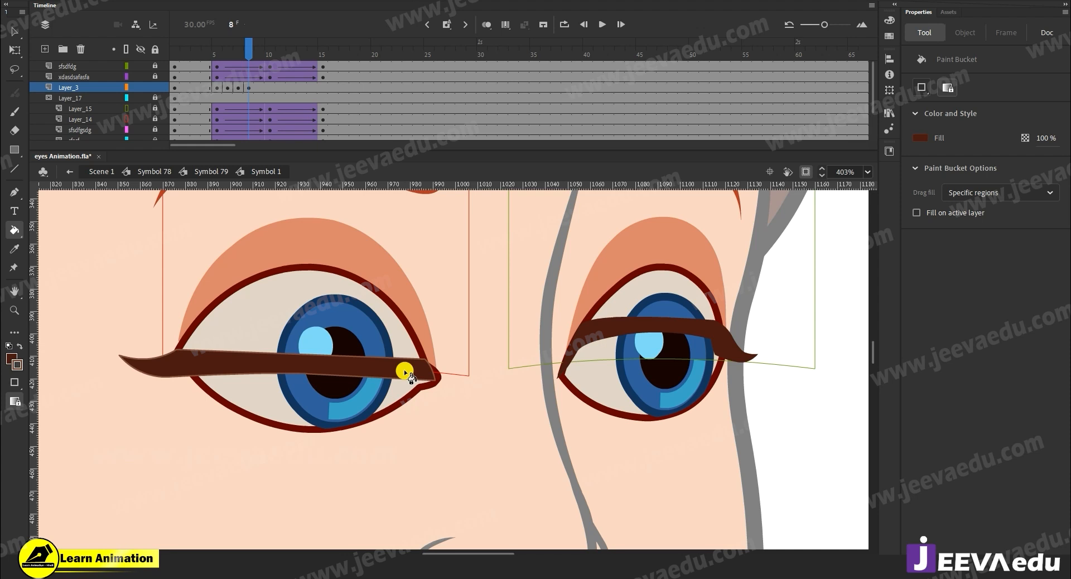
key(ctrl+z)
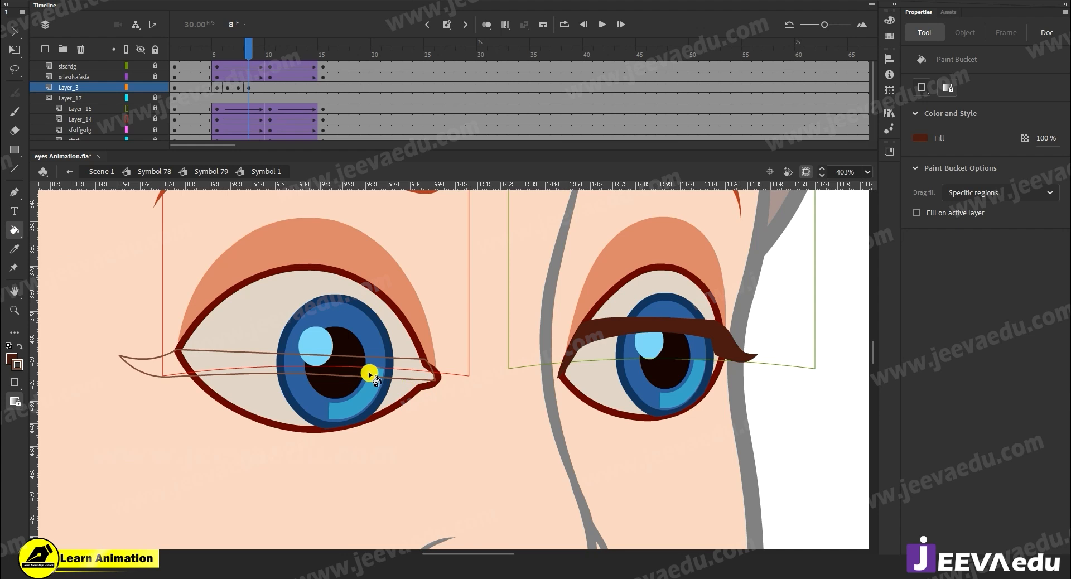
click(401, 374)
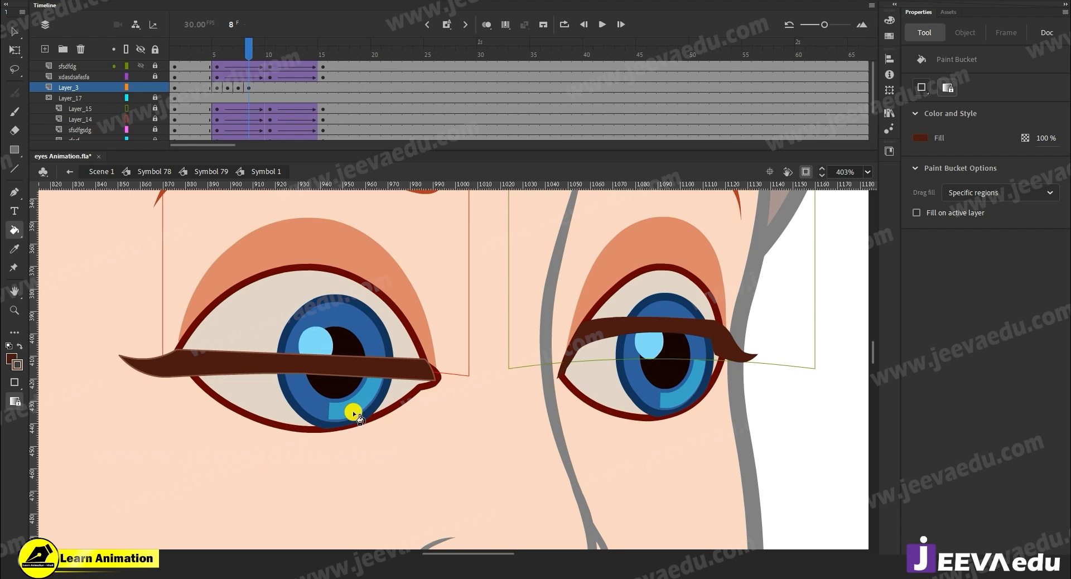
key(v)
double_click(360, 377)
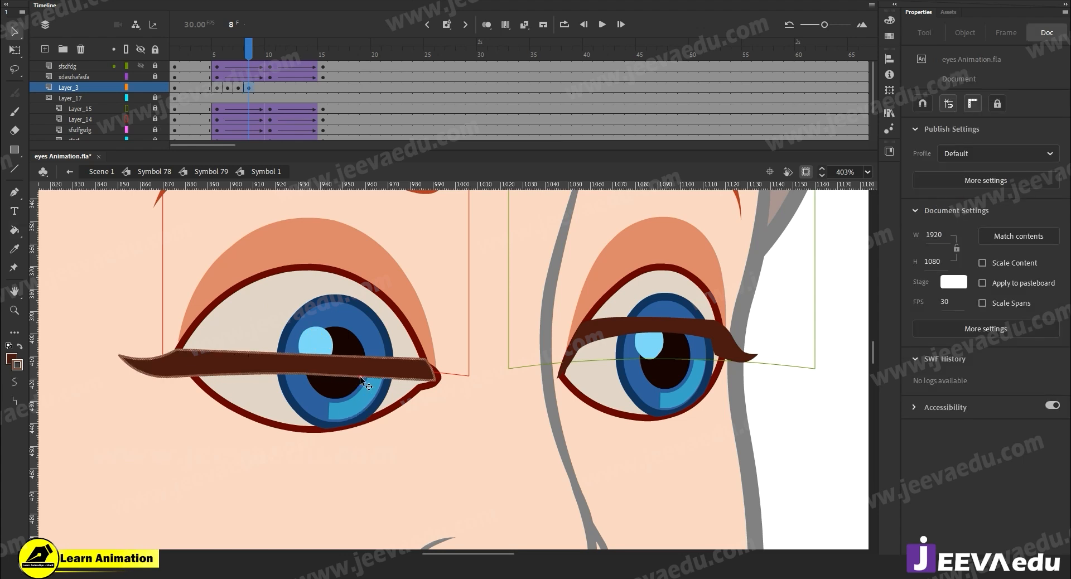
key(Delete)
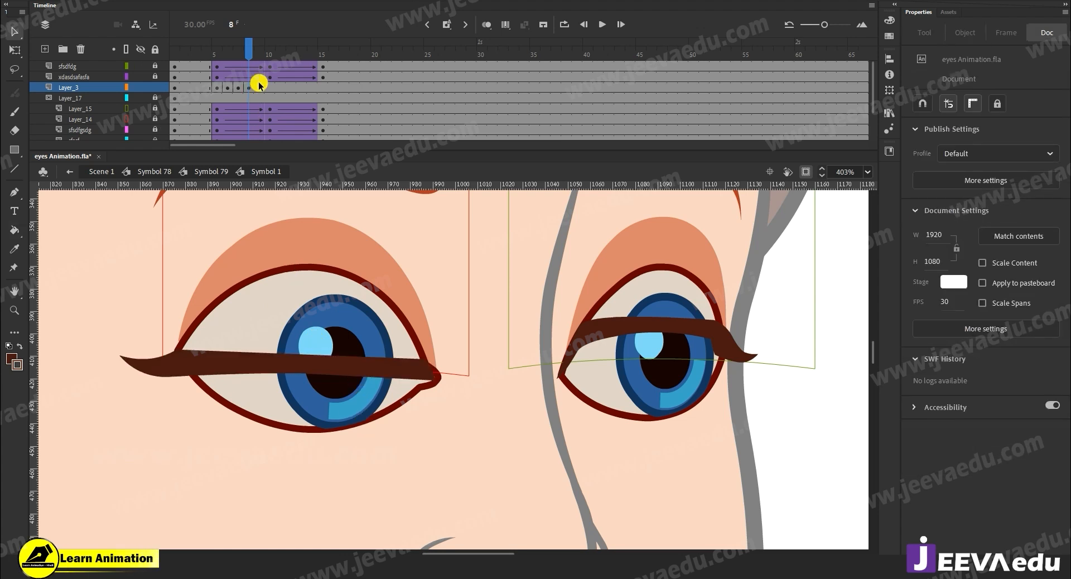
Step: Compare the lashes with frame 7, return Layer_3 to outline display at frame 8, and deselect the far lash
drag(241, 56, 249, 58)
click(700, 330)
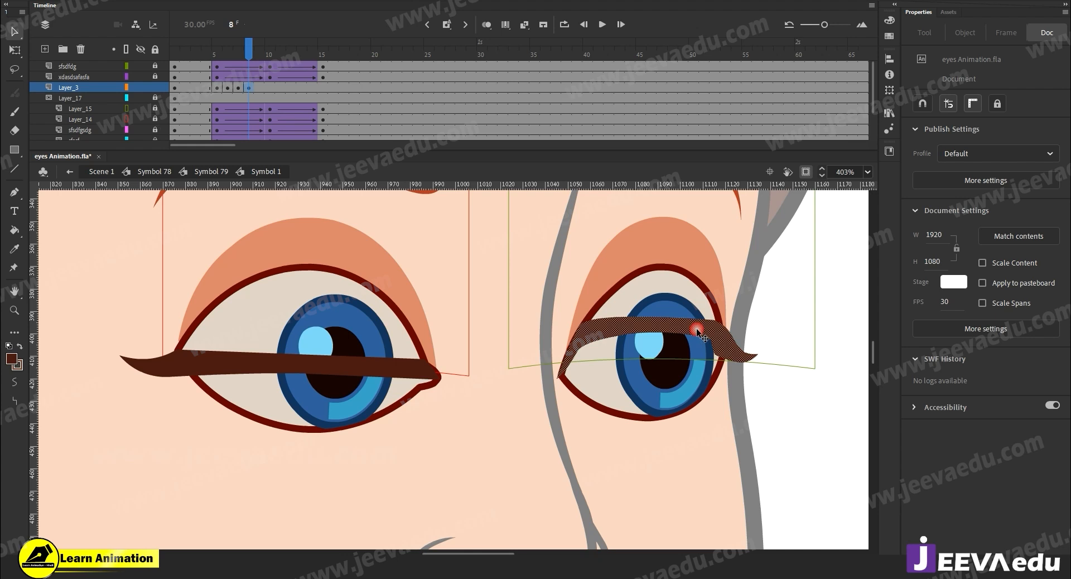
click(126, 87)
click(636, 475)
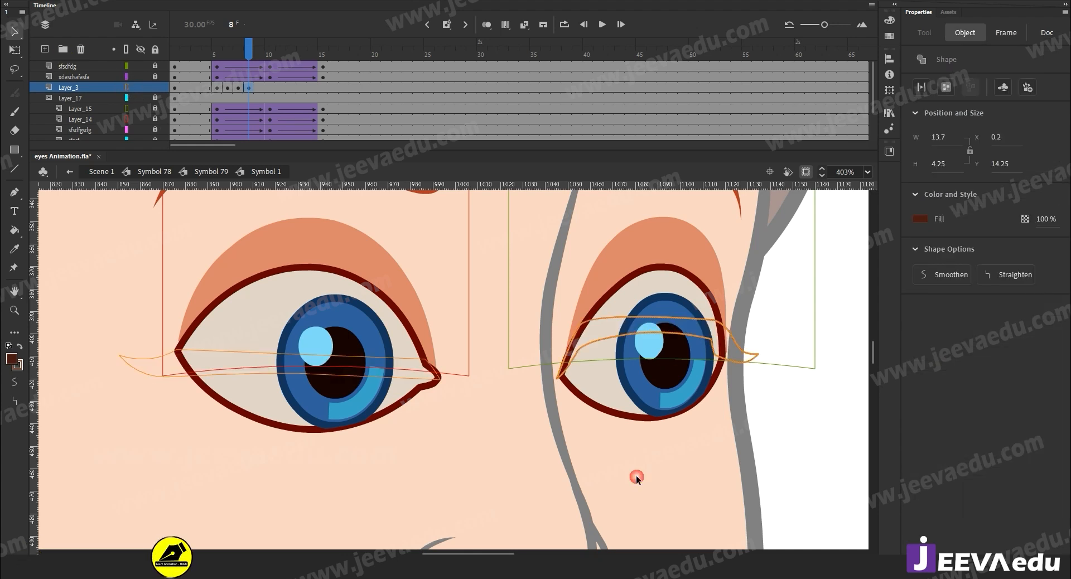
Step: Reshape the far lash outline at frame 8, lowering its edges toward the closing eyelid and adjusting its outer end
drag(556, 378, 720, 367)
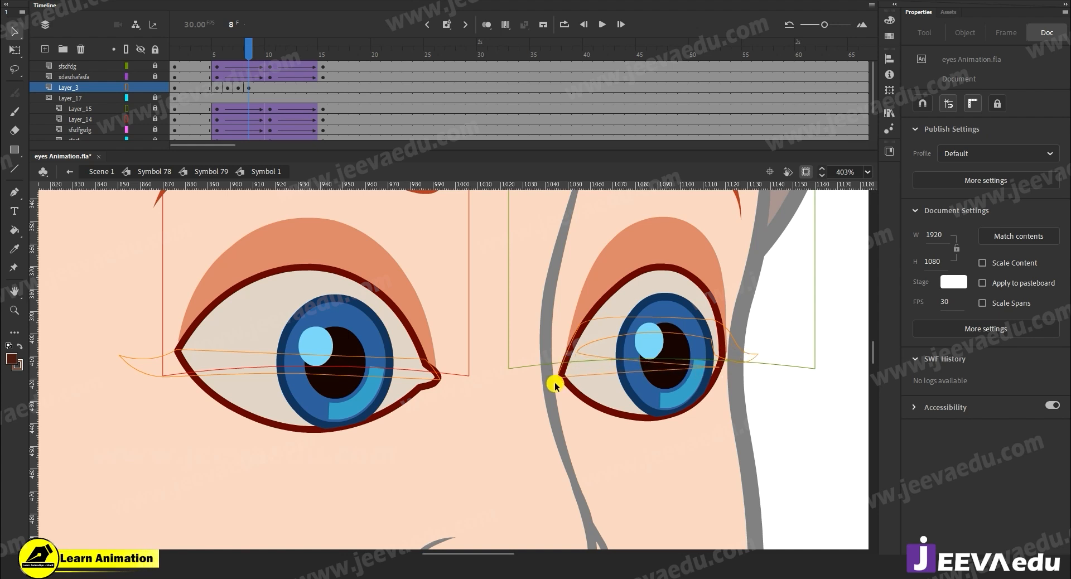
drag(581, 374, 678, 365)
key(ctrl+z)
key(ctrl+z)
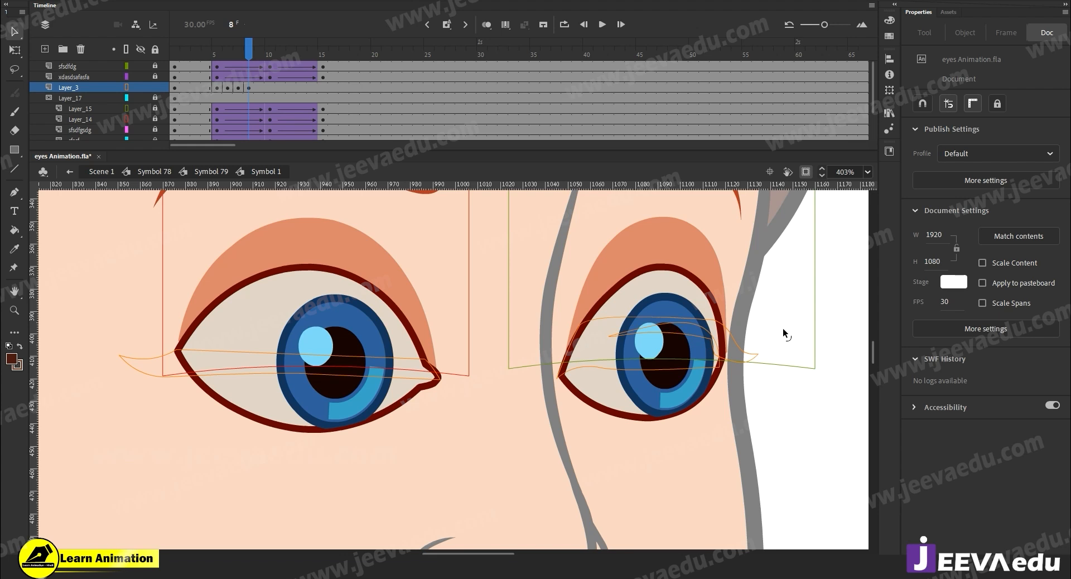
mouse_move(743, 363)
mouse_down()
mouse_move(718, 366)
mouse_move(757, 383)
mouse_move(758, 364)
mouse_up()
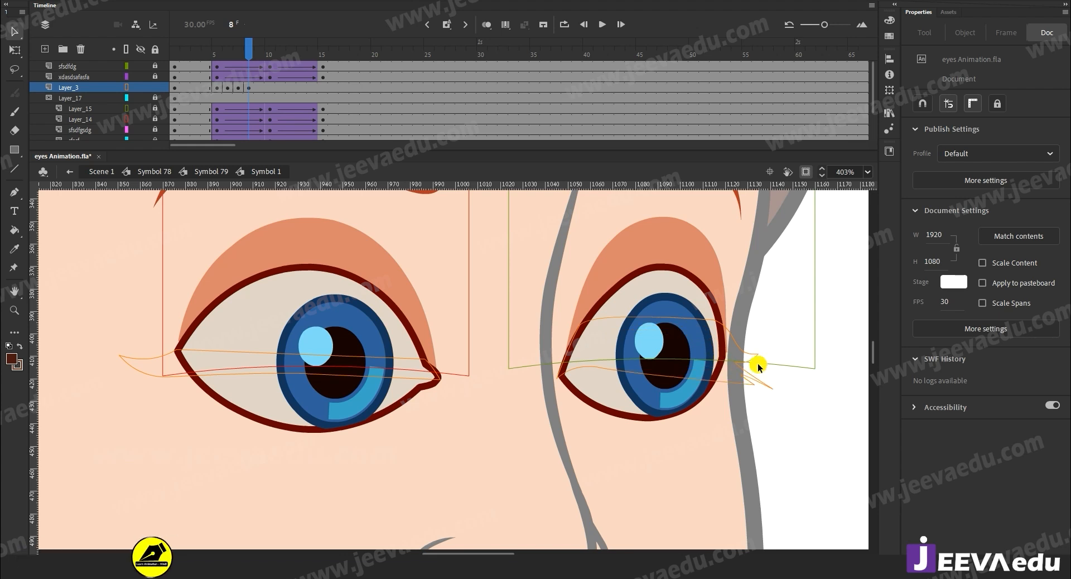
Step: Delete the far lash's distorted outer tip and the leftover sliver above its new upper edge
drag(814, 306, 728, 412)
key(Delete)
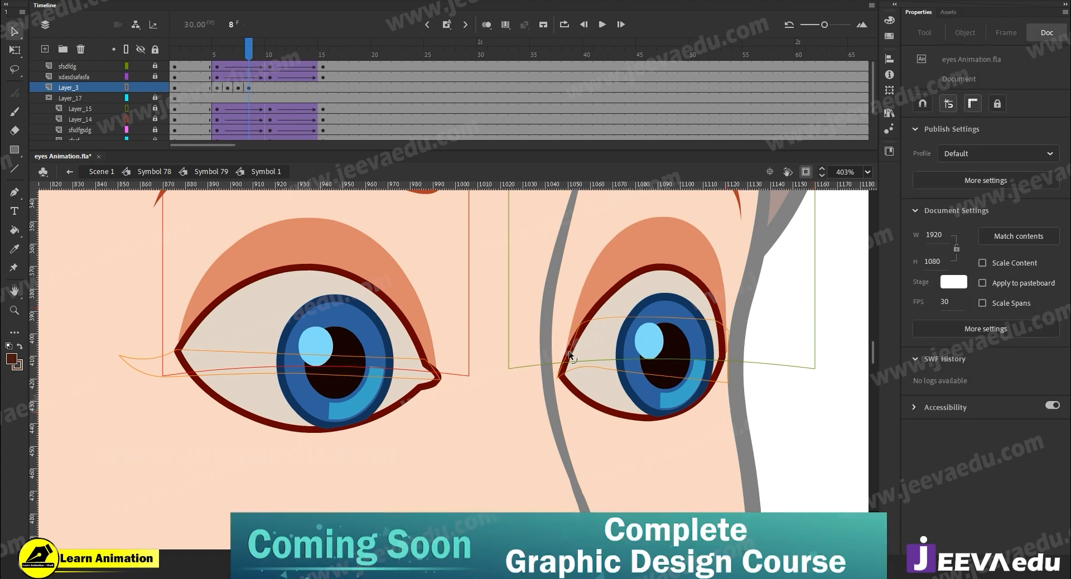
click(718, 323)
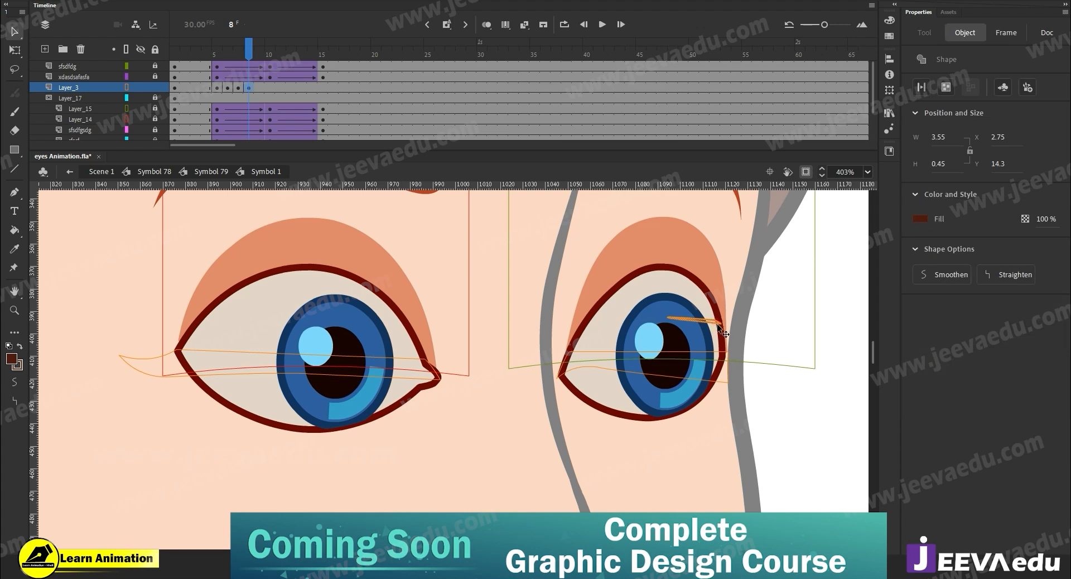
key(Delete)
Step: Form a pointed outer tip on the far lash just past the face outline and smooth its lower edge
mouse_move(756, 379)
mouse_down()
mouse_move(721, 353)
mouse_move(759, 367)
mouse_up()
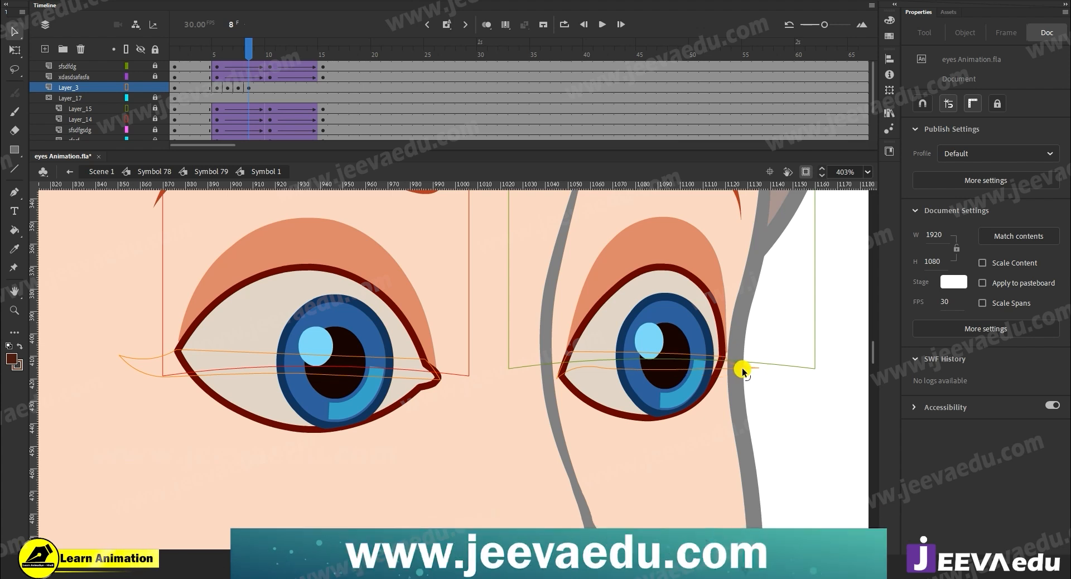
click(630, 369)
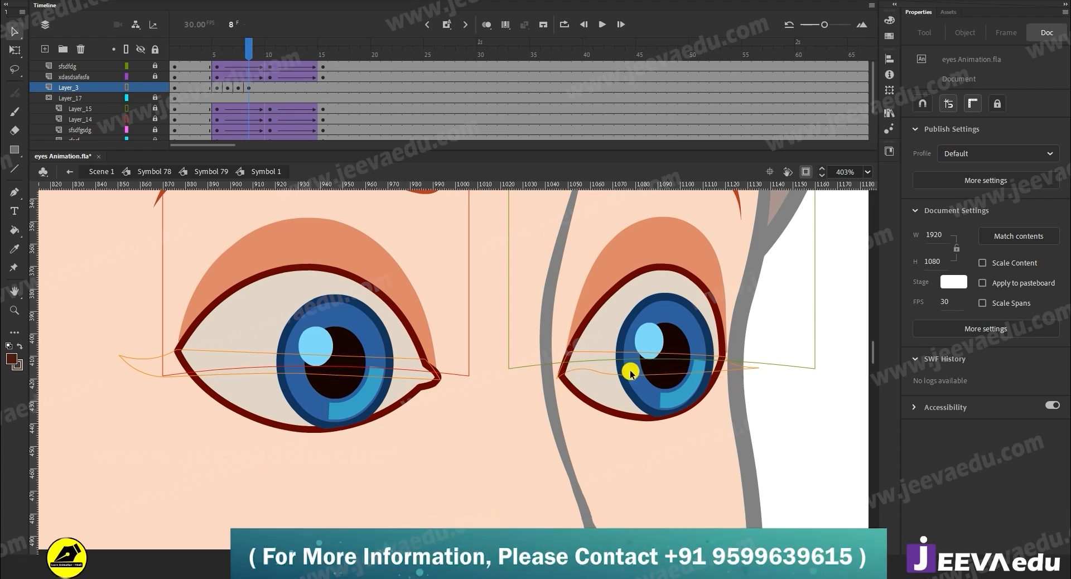
drag(630, 372, 635, 370)
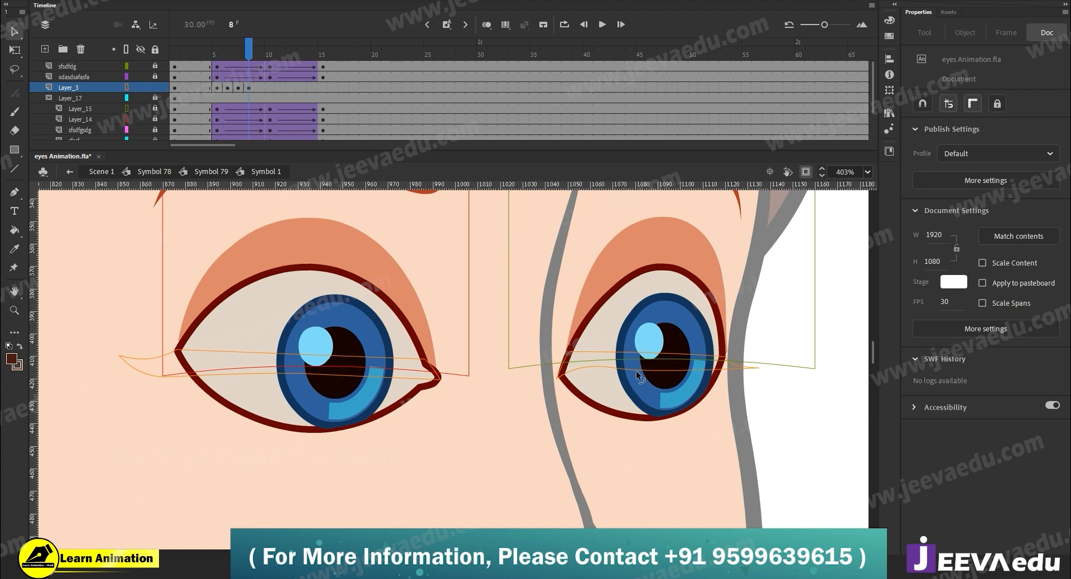
drag(756, 367, 756, 374)
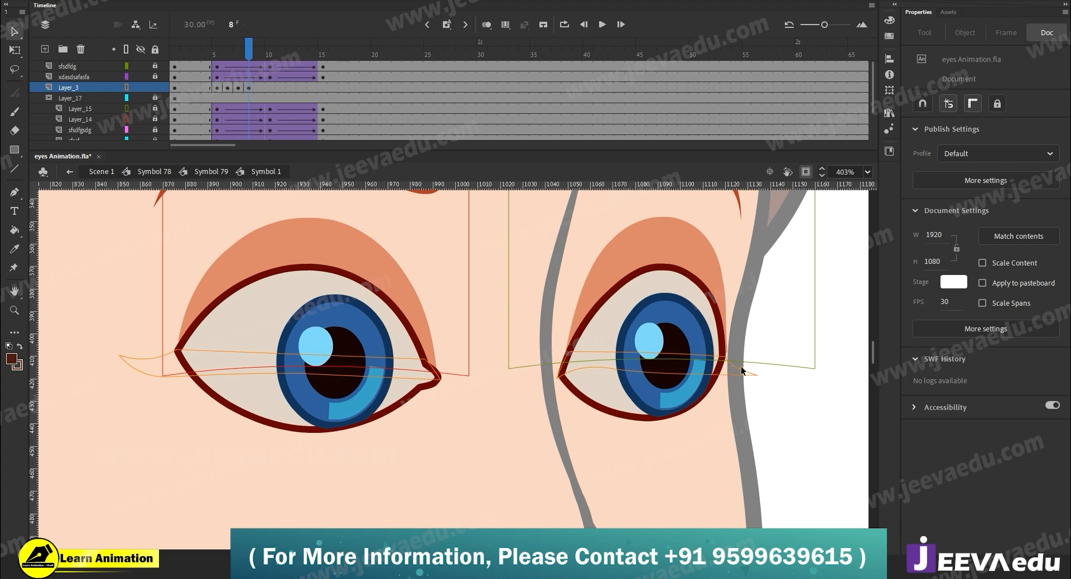
drag(755, 374, 756, 370)
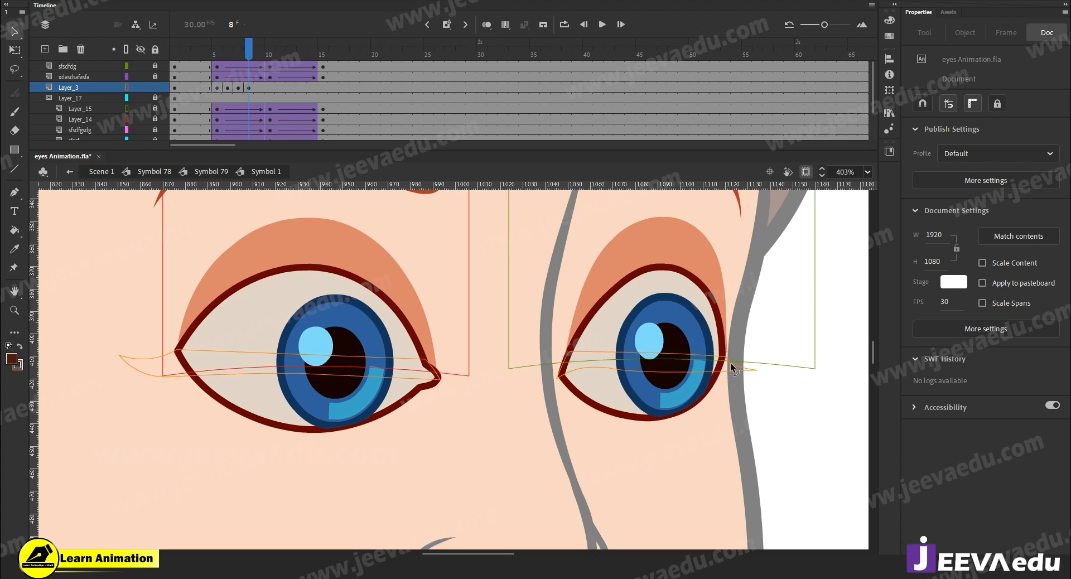
Step: Fine-tune the far lash's outer tip, extending it slightly outward and down
click(764, 377)
click(756, 367)
click(640, 371)
click(761, 368)
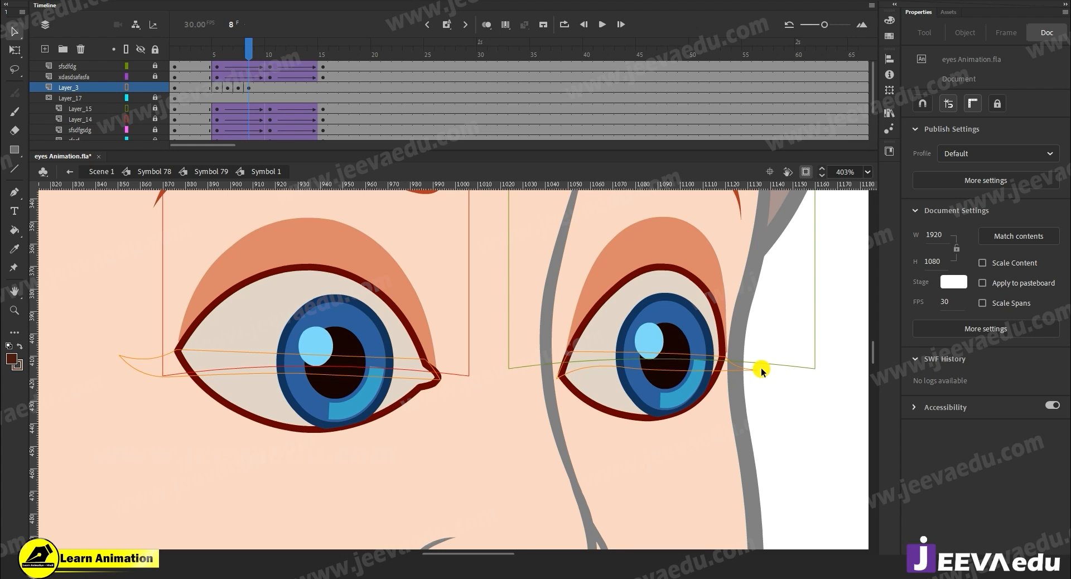
mouse_move(755, 368)
mouse_down()
mouse_move(741, 369)
mouse_move(760, 373)
mouse_up()
Step: Compare the lashes with frame 7, add a keyframe on Layer_3 at frame 9, and deselect the lashes
click(684, 407)
drag(246, 53, 249, 59)
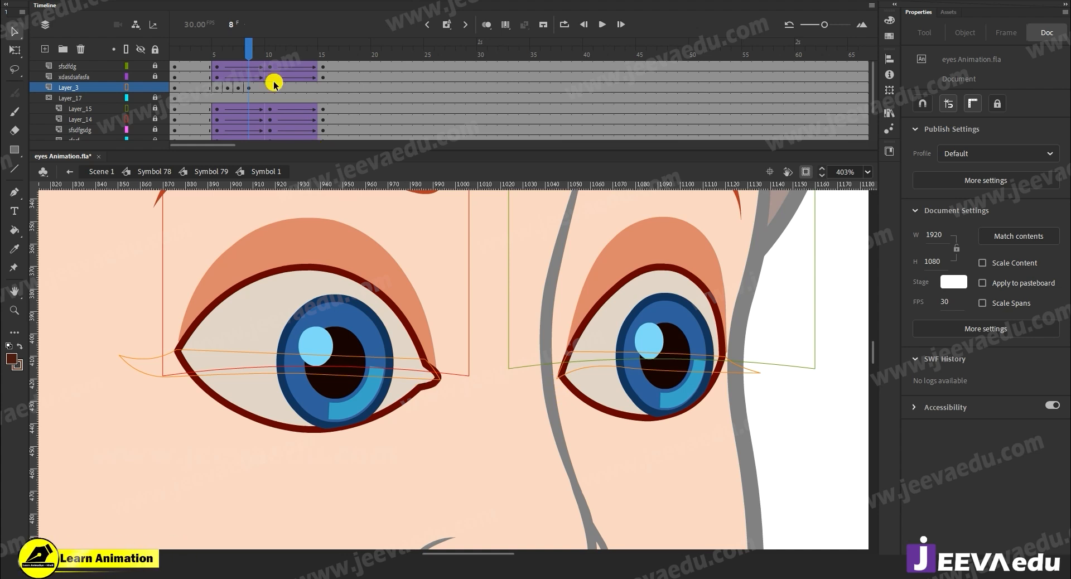
click(240, 50)
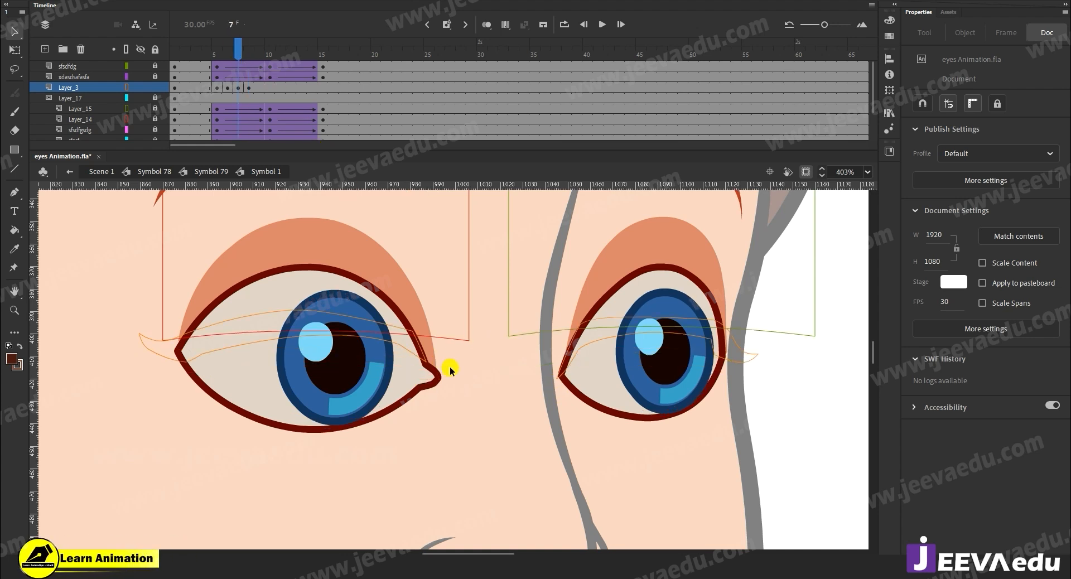
click(255, 88)
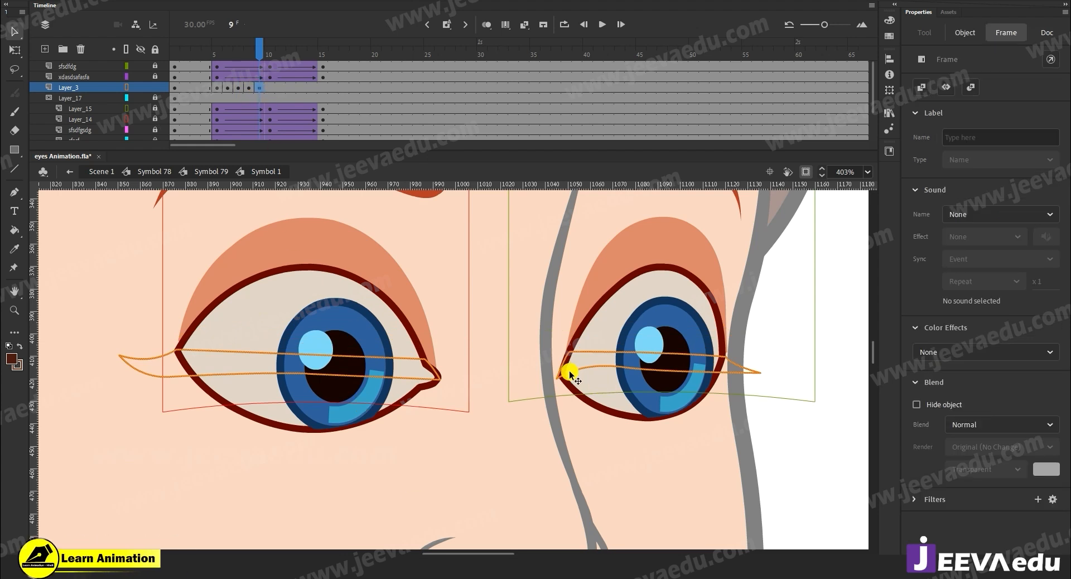
click(639, 445)
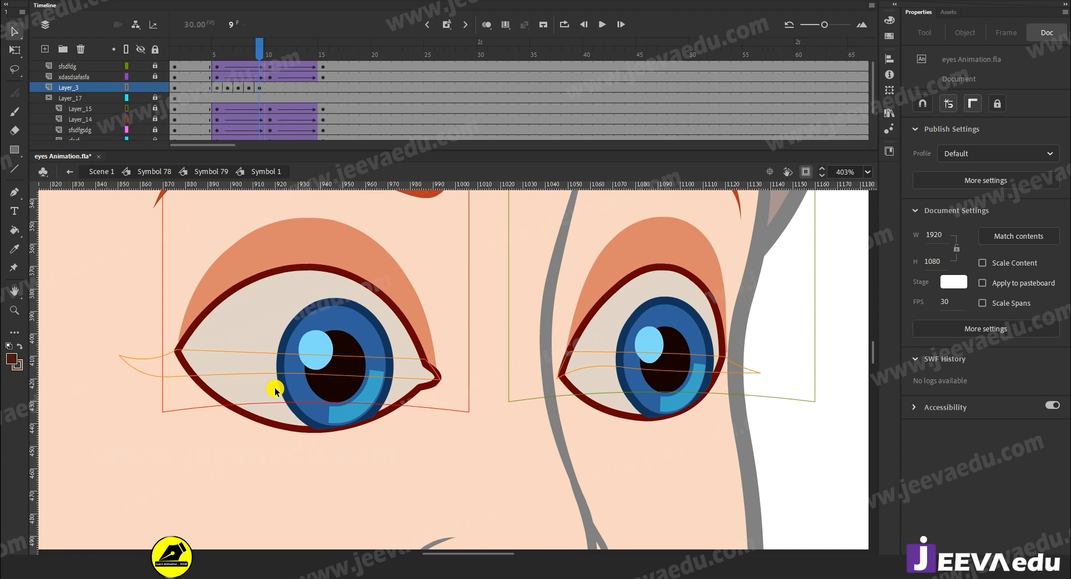
click(224, 351)
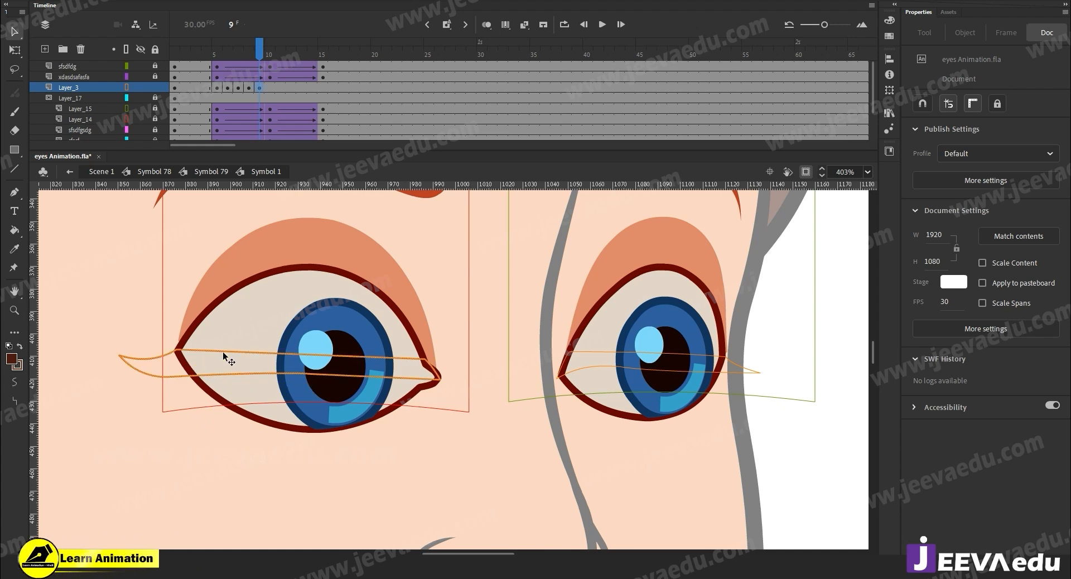
drag(226, 349, 252, 405)
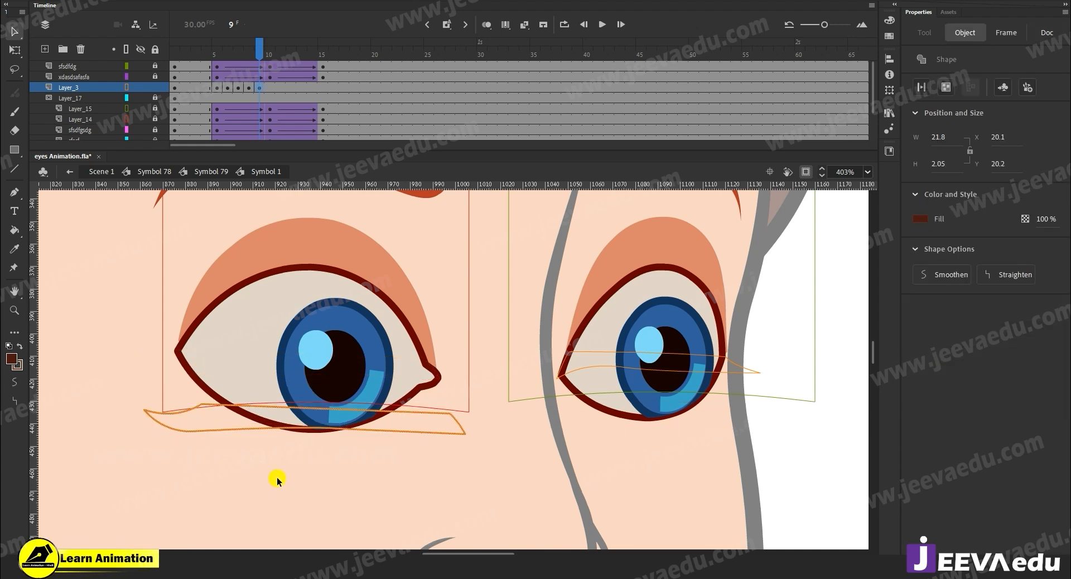
key(ctrl+z)
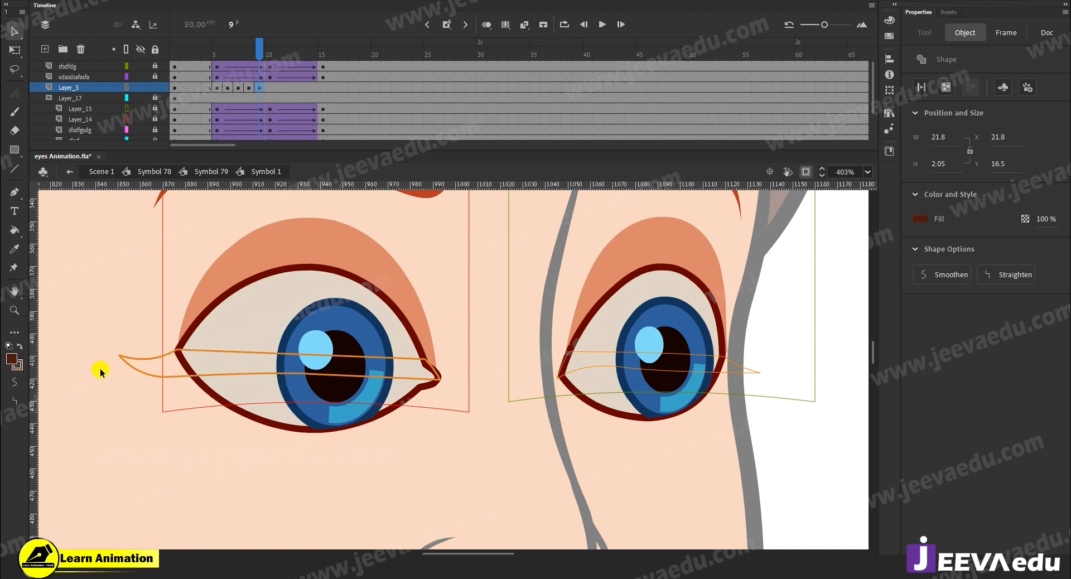
click(225, 436)
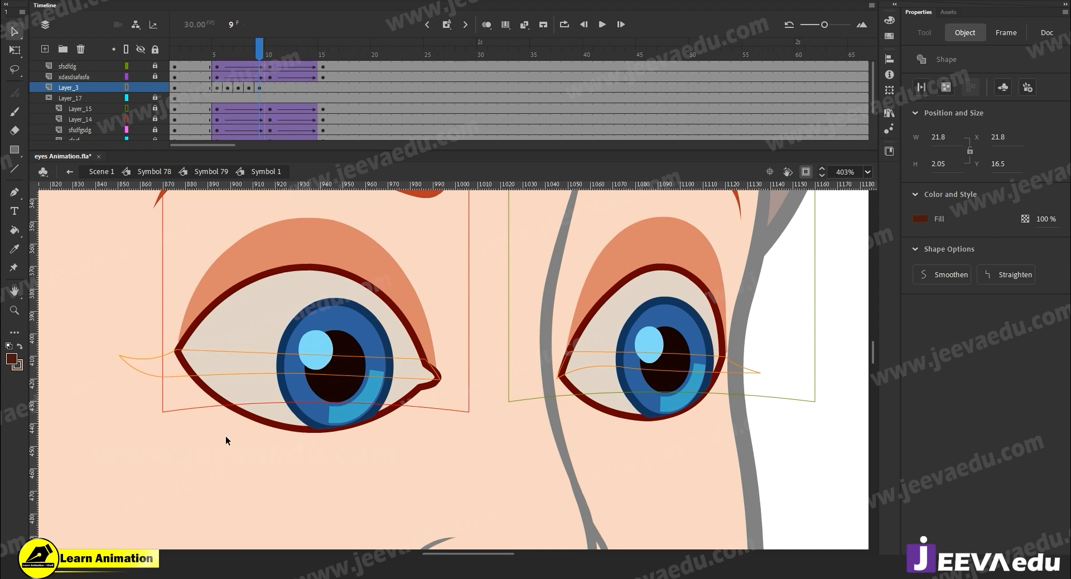
Step: Sketch a trial lash outline with two pointed outer tips below the left eye and delete it
drag(365, 478, 359, 427)
key(y)
mouse_move(204, 378)
mouse_down()
mouse_move(103, 397)
mouse_move(197, 412)
mouse_move(140, 441)
mouse_move(200, 445)
mouse_move(454, 387)
mouse_move(236, 396)
mouse_move(159, 374)
mouse_up()
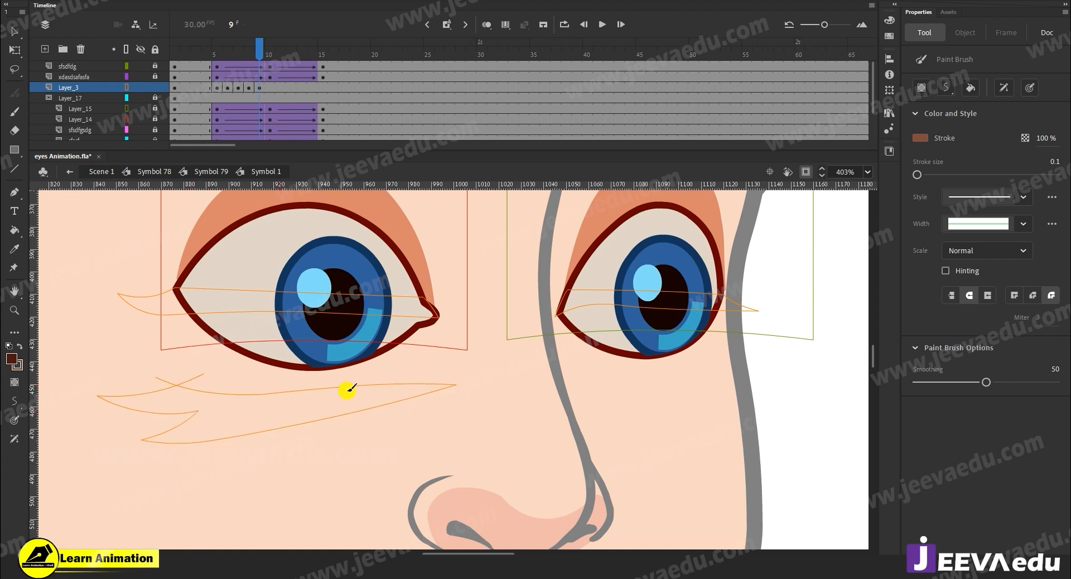
key(v)
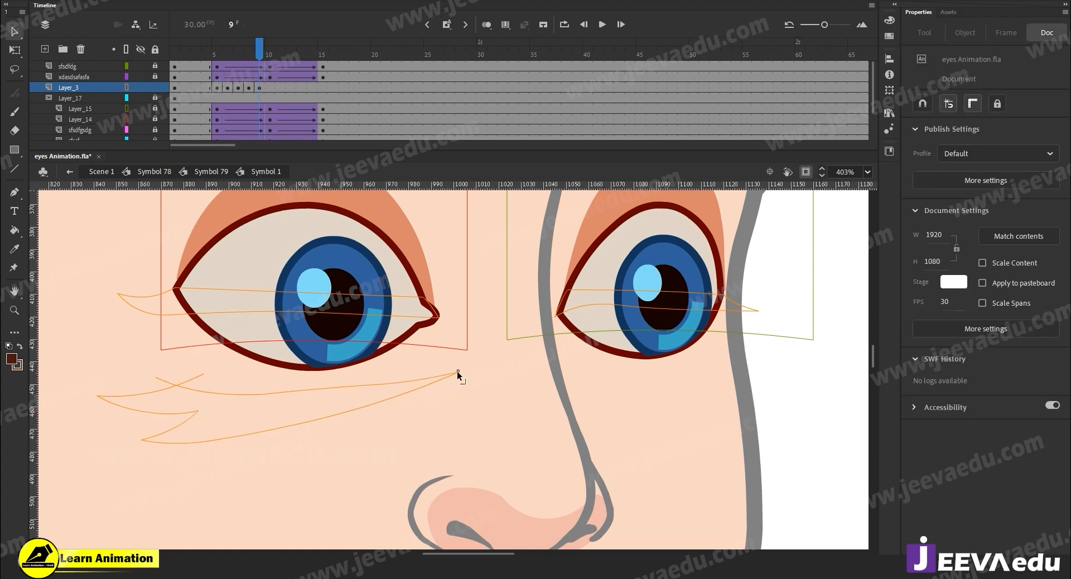
click(272, 397)
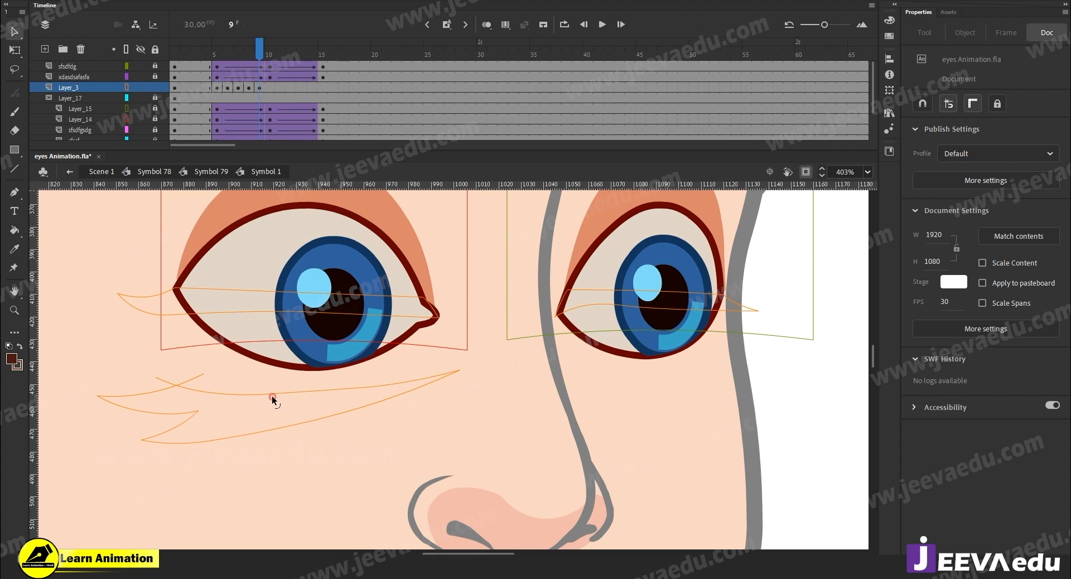
double_click(400, 396)
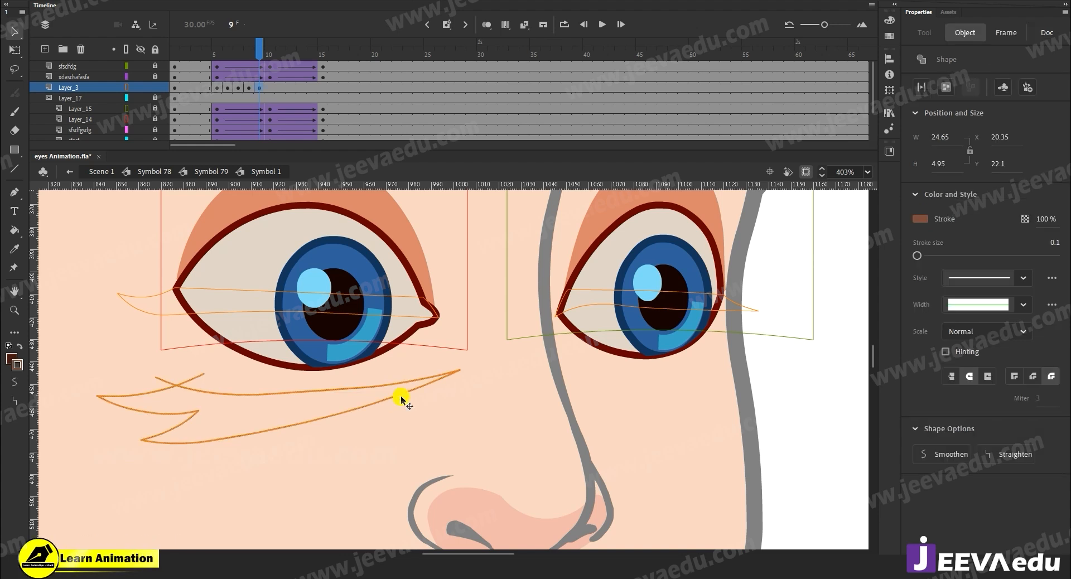
key(Delete)
Step: Pull a second pointed lash tip out of the outer end of the left eye's lash shape on frame 9
key(z)
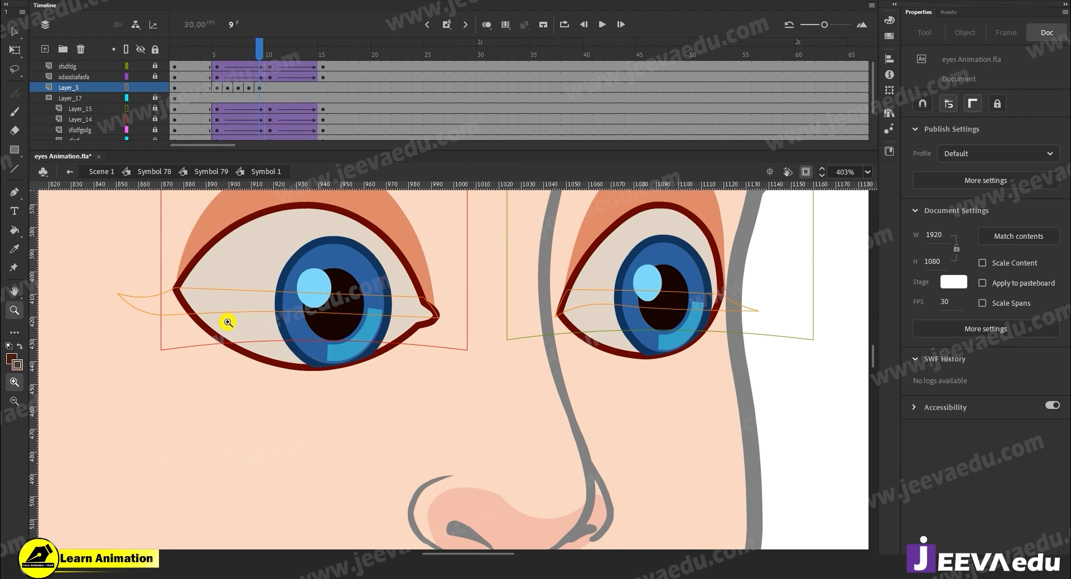
key(v)
mouse_move(192, 315)
mouse_down()
mouse_move(159, 337)
mouse_move(135, 335)
mouse_up()
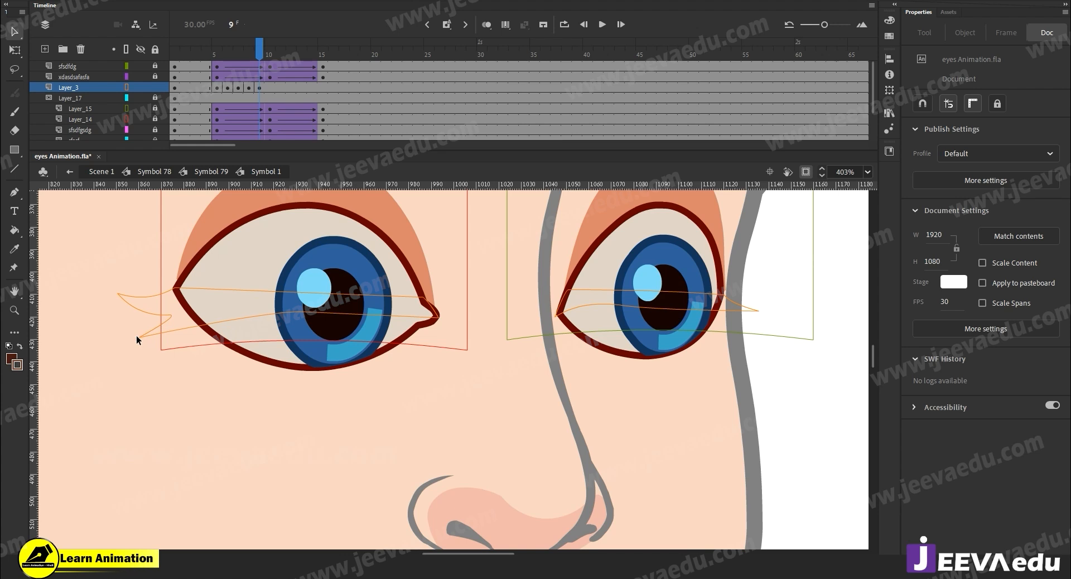
Step: Curve the lower edge of the left eye's lash down toward the lower eyelid
drag(293, 313, 288, 354)
drag(305, 313, 316, 350)
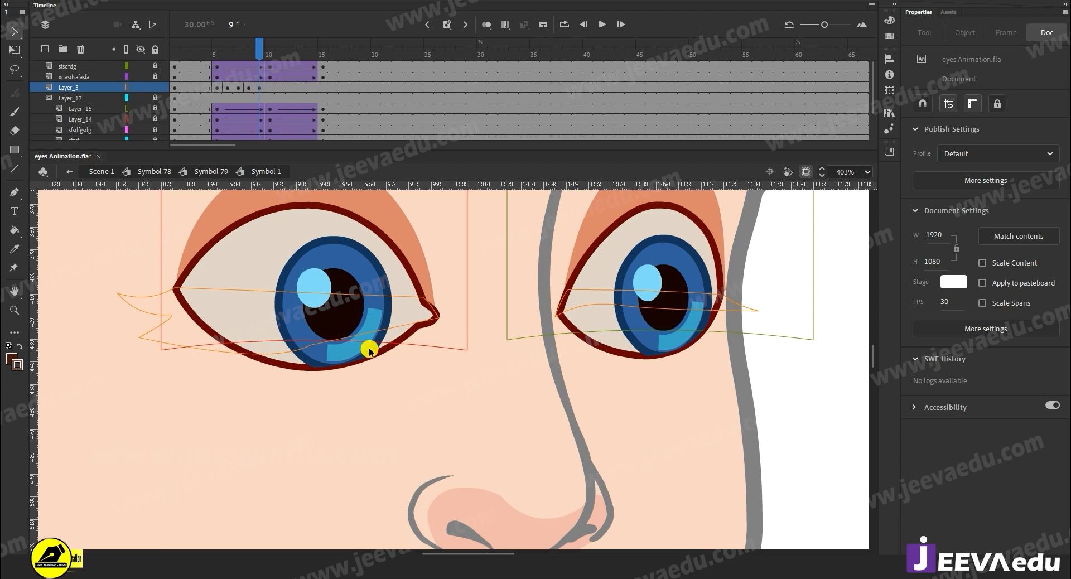
drag(308, 345, 259, 353)
drag(374, 333, 378, 342)
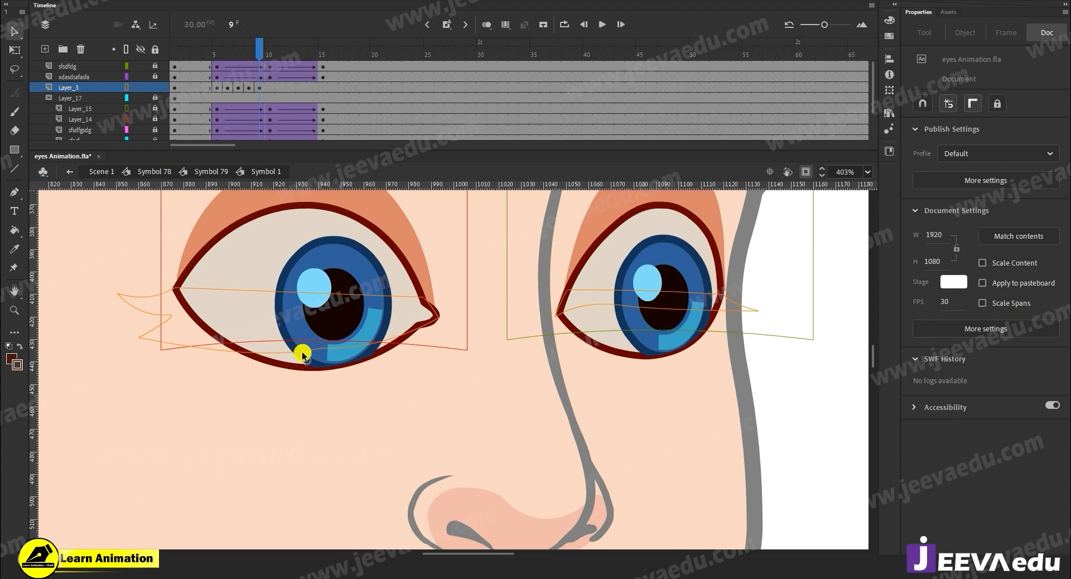
drag(256, 353, 253, 353)
Step: Curve the left lash's upper edge downward and fit its inner end to the eye's inner corner
drag(213, 289, 219, 316)
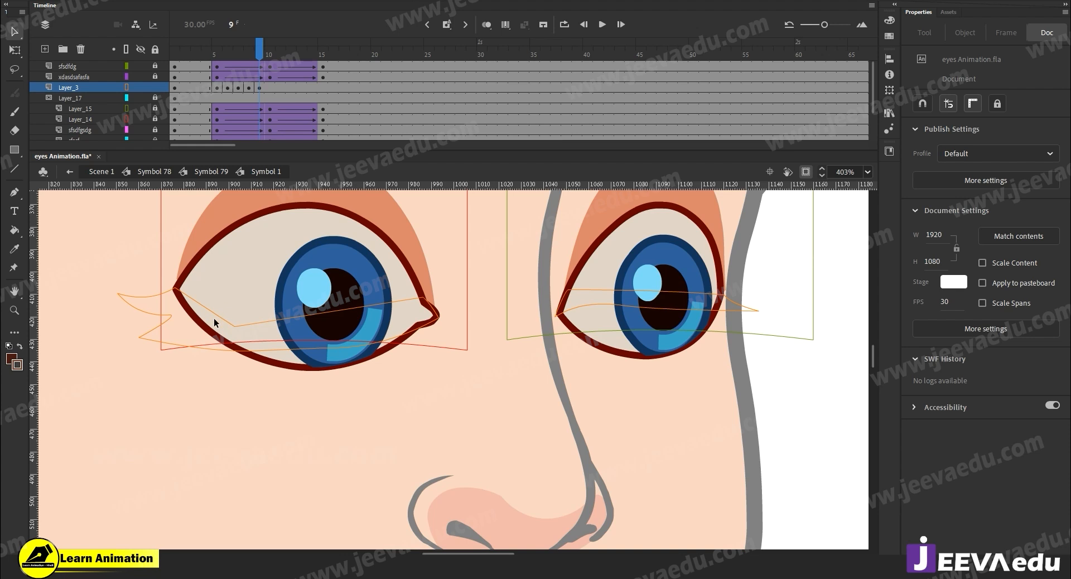
drag(318, 310, 349, 335)
drag(425, 324, 437, 319)
drag(379, 340, 389, 345)
drag(322, 348, 323, 353)
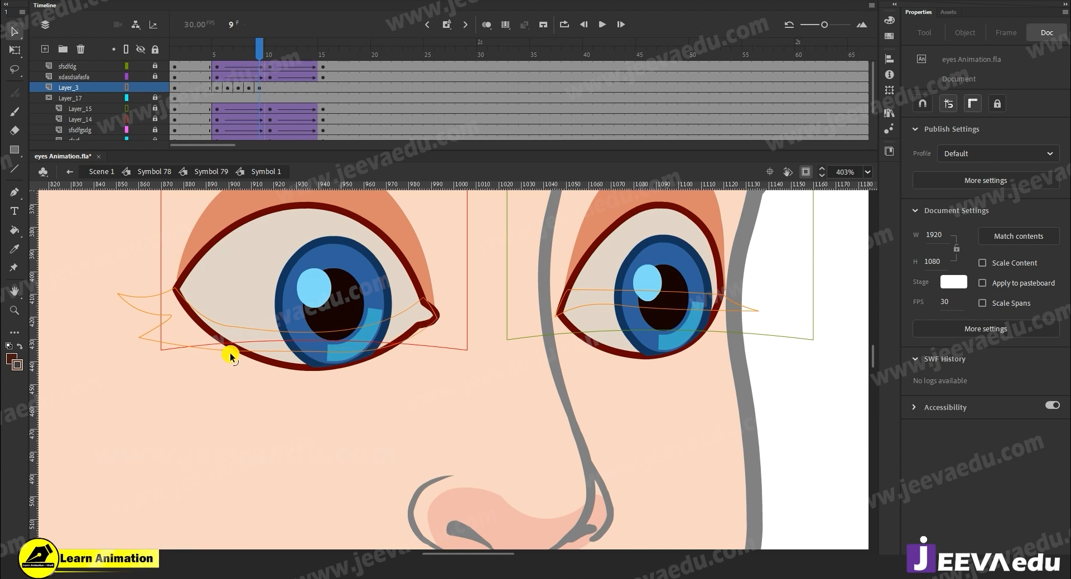
Step: Refine the two pointed outer tips of the left lash and the curve between them
drag(361, 376, 391, 354)
drag(201, 293, 172, 302)
drag(253, 328, 249, 327)
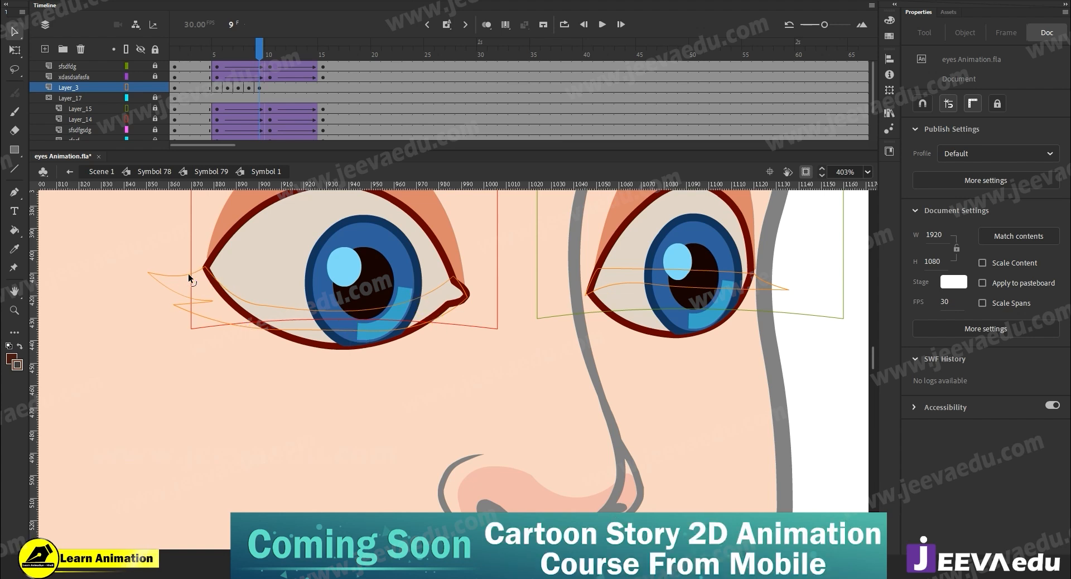
drag(151, 275, 146, 275)
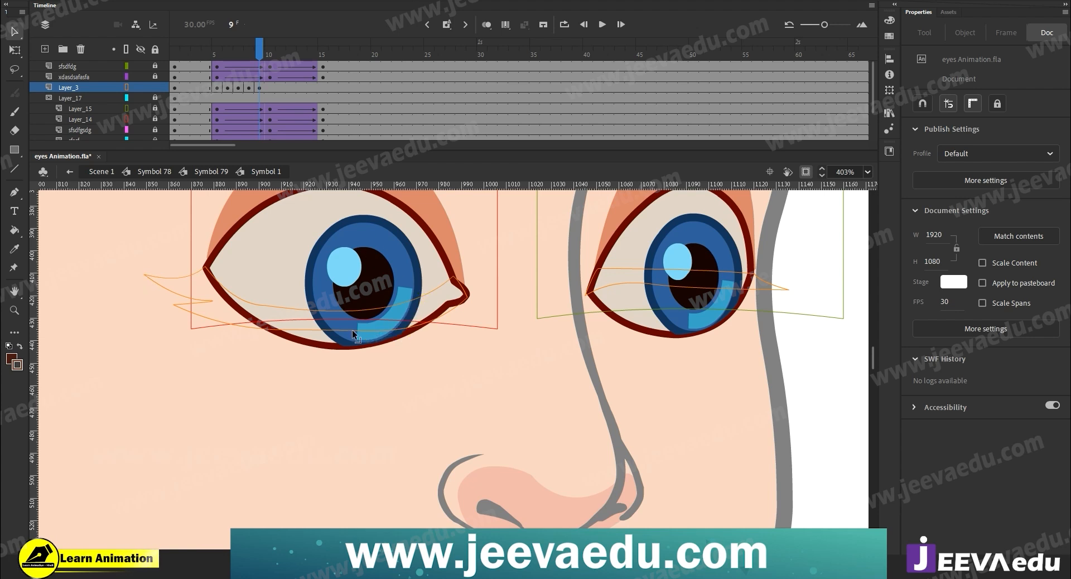
Step: Bend the left lash's lower edge slightly further down while previewing Layer_3 with its solid fill
click(128, 87)
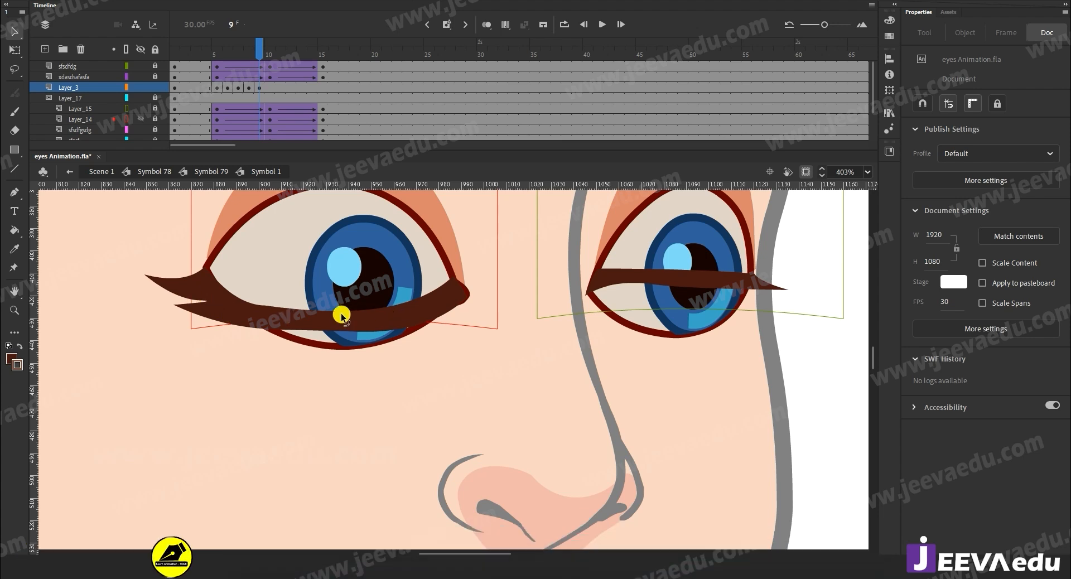
drag(325, 330, 347, 335)
click(127, 87)
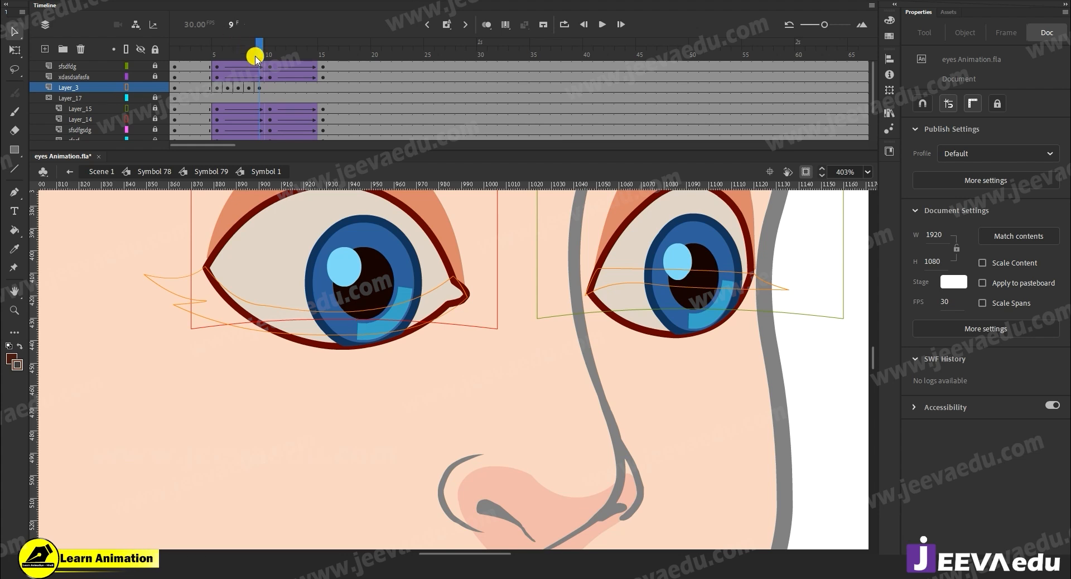
Step: Replace the right eye's lash with a horizontally flipped copy of the left lash
click(705, 288)
key(Delete)
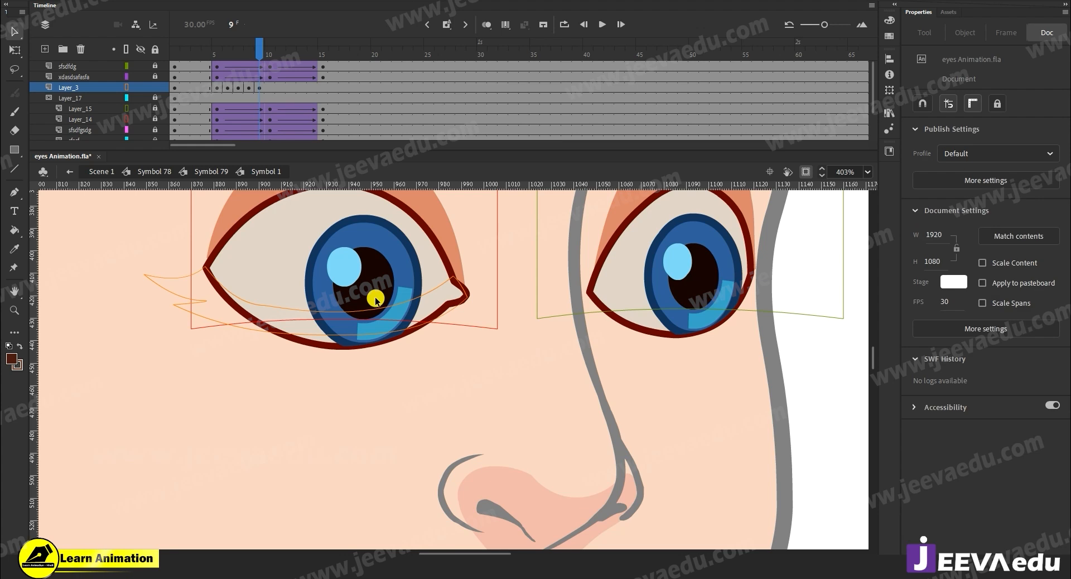
click(431, 289)
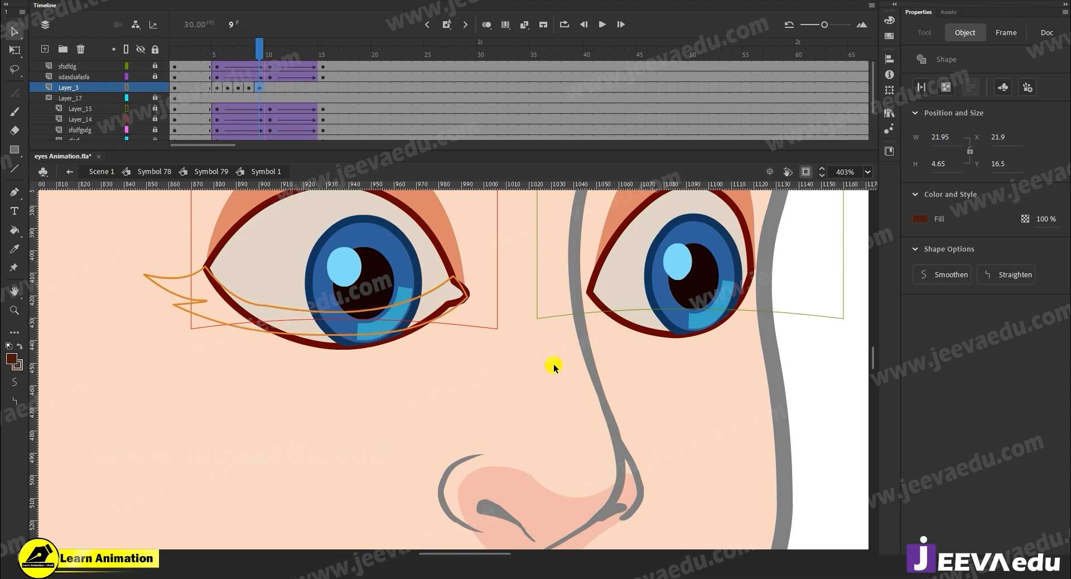
click(554, 444)
key(ctrl+v)
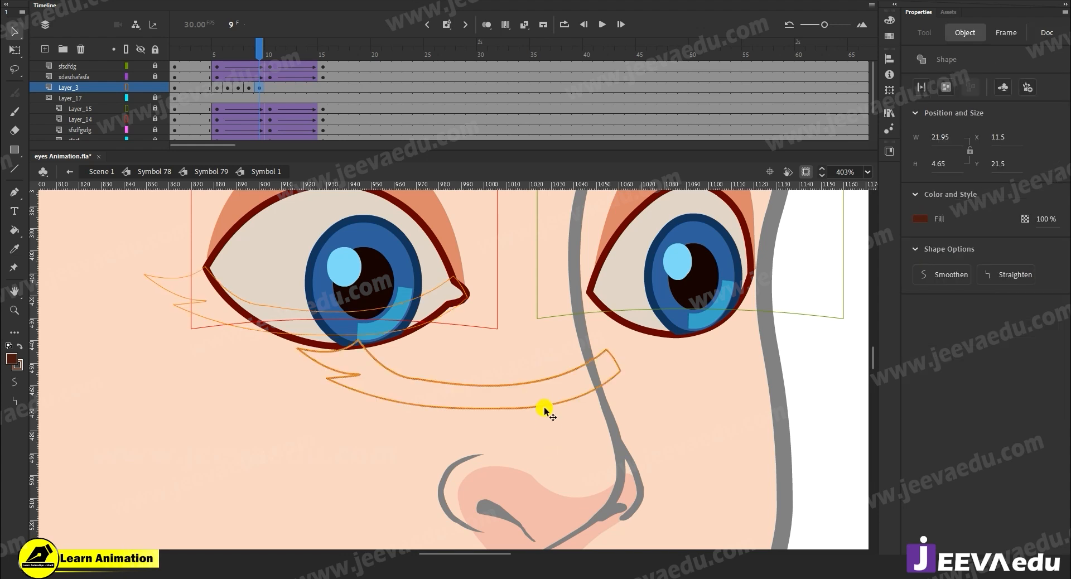
drag(544, 404, 636, 413)
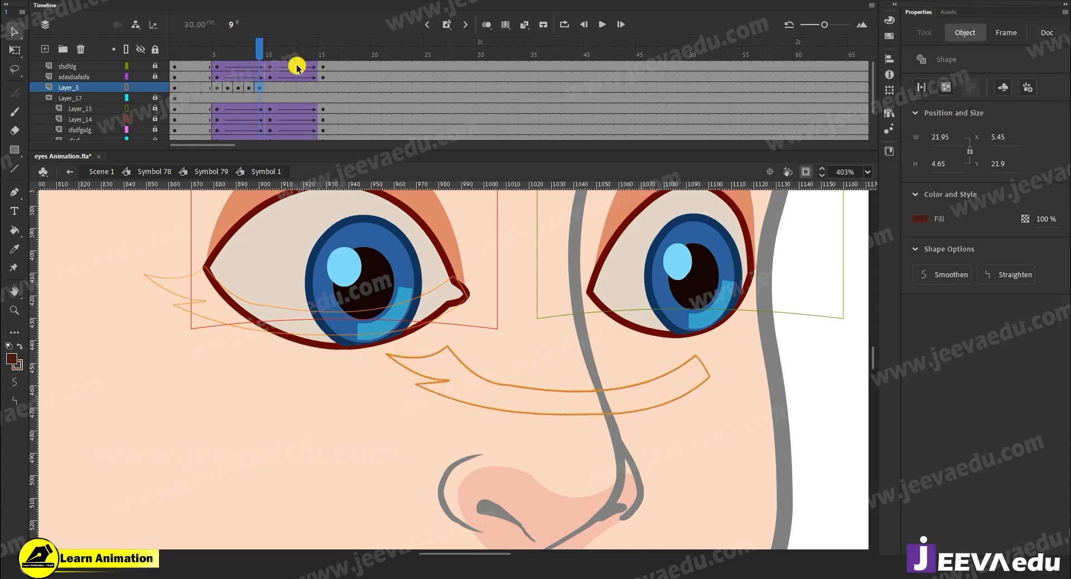
key(alt+m)
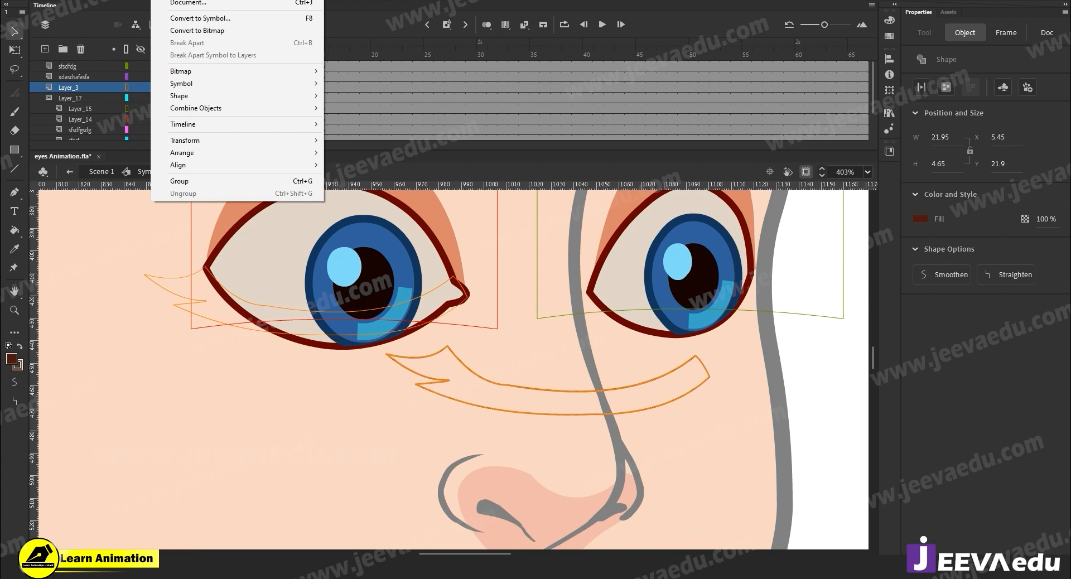
mouse_move(198, 140)
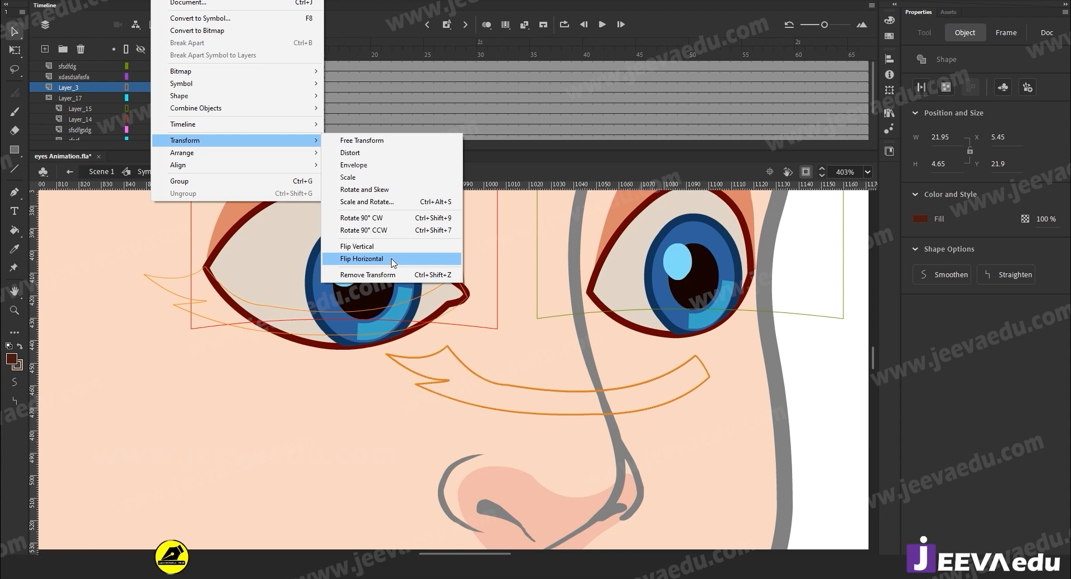
click(392, 260)
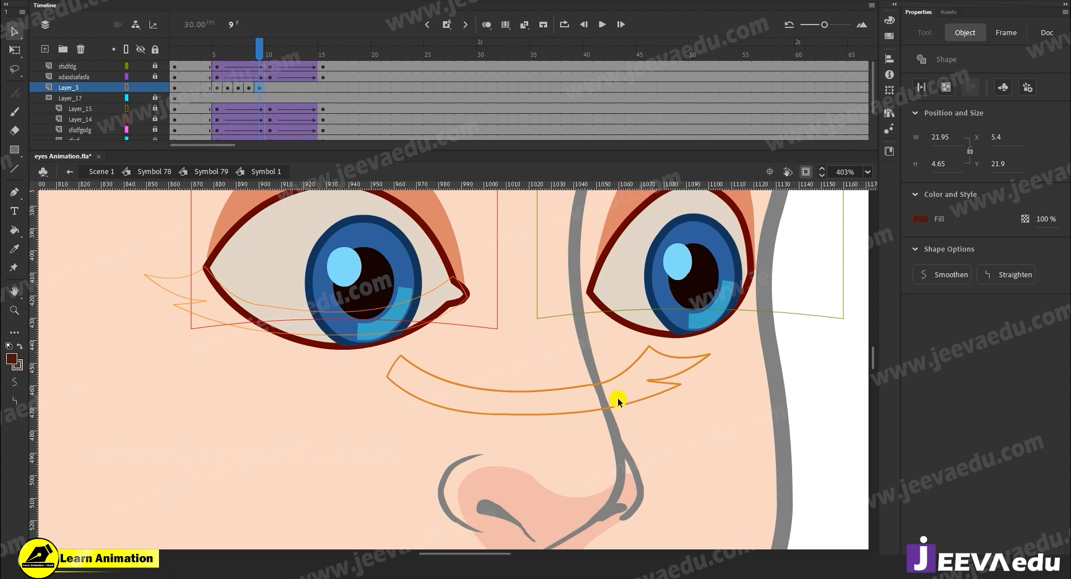
Step: Position the flipped lash over the right eye and scale it down to about 14.8 by 3.15
drag(614, 377, 715, 312)
drag(718, 312, 720, 312)
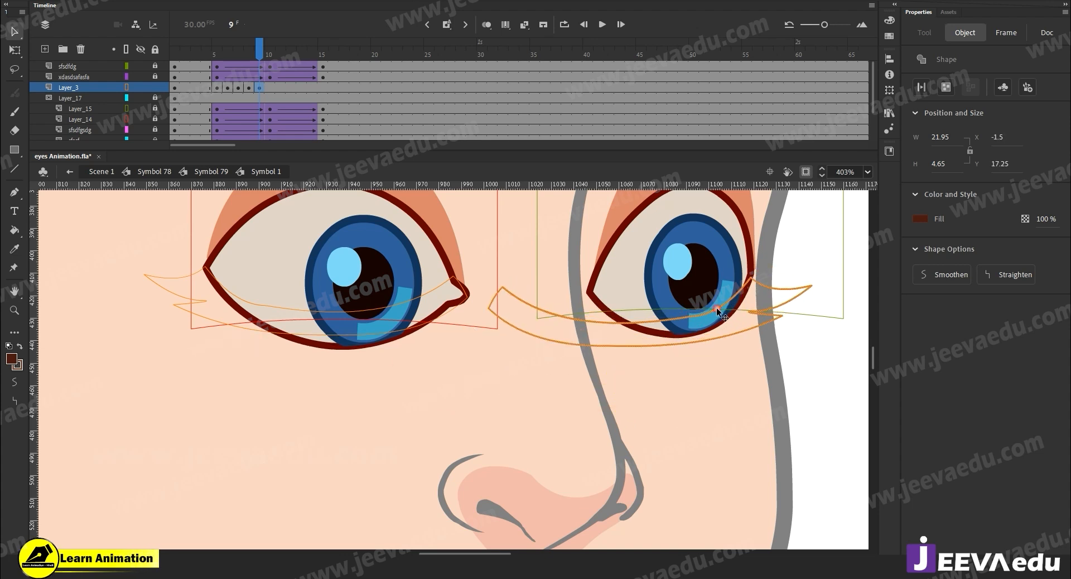
key(q)
drag(813, 274, 773, 285)
key(v)
click(778, 297)
click(594, 348)
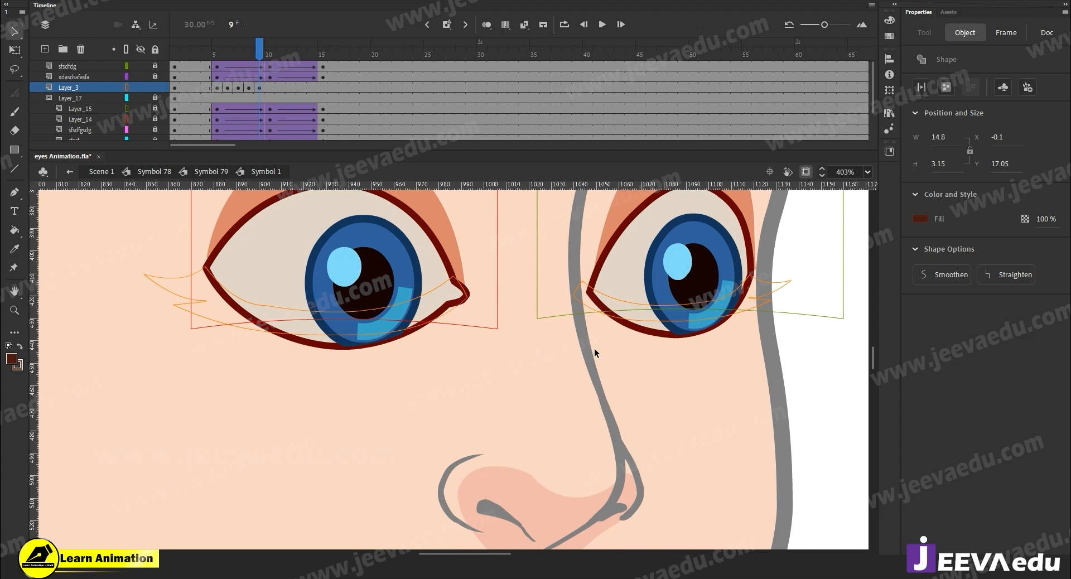
Step: Fit the inner end of the right lash to the right eye's inner corner
click(580, 282)
click(573, 298)
click(591, 291)
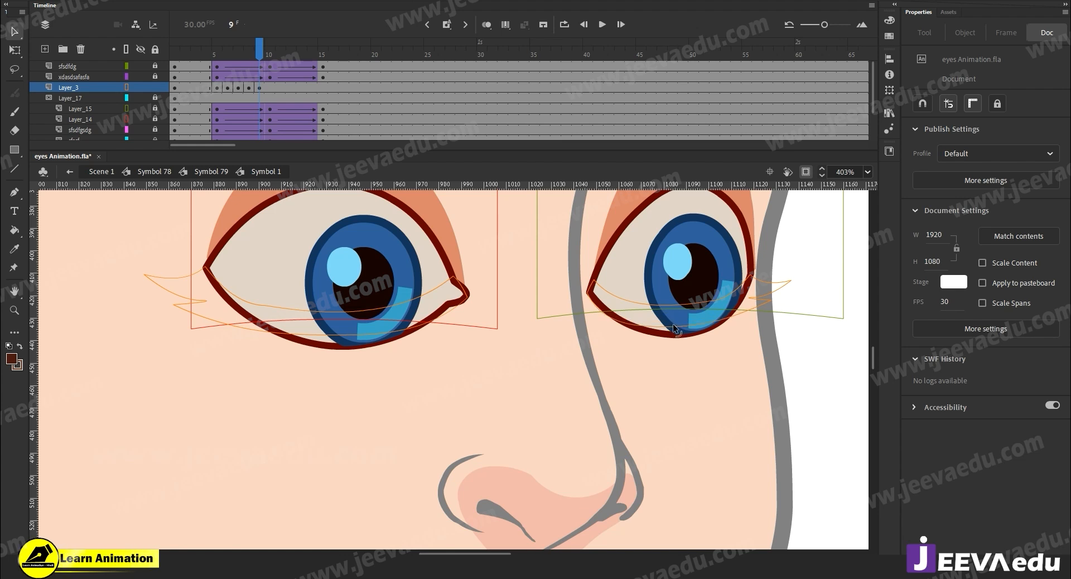
Step: Reshape the lower outer tip of the right lash, extending it outward and comparing it with the neighbouring frame
drag(768, 298, 768, 301)
drag(748, 301, 750, 300)
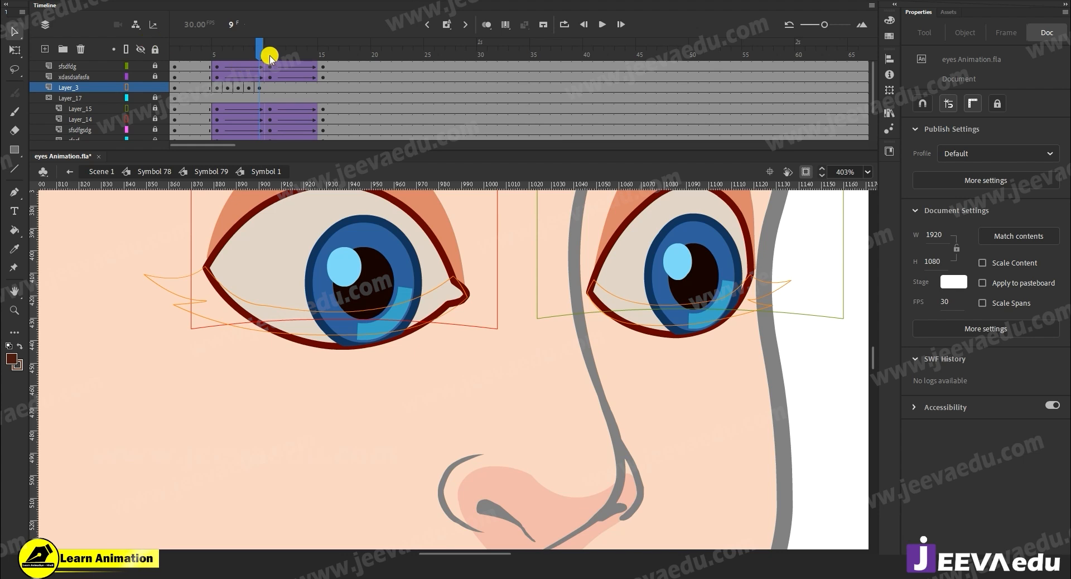
drag(258, 56, 259, 55)
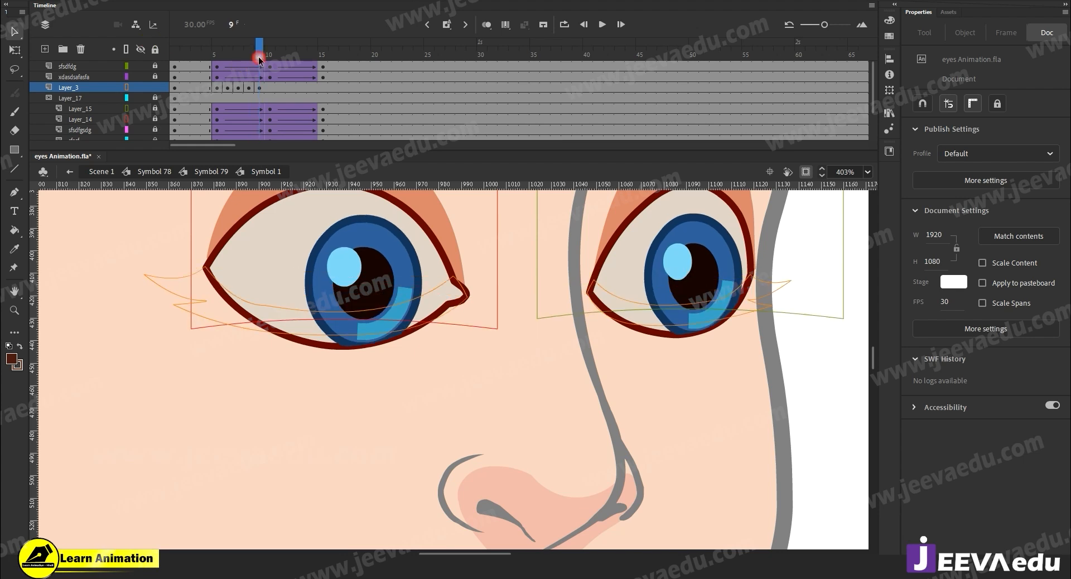
drag(788, 284, 772, 305)
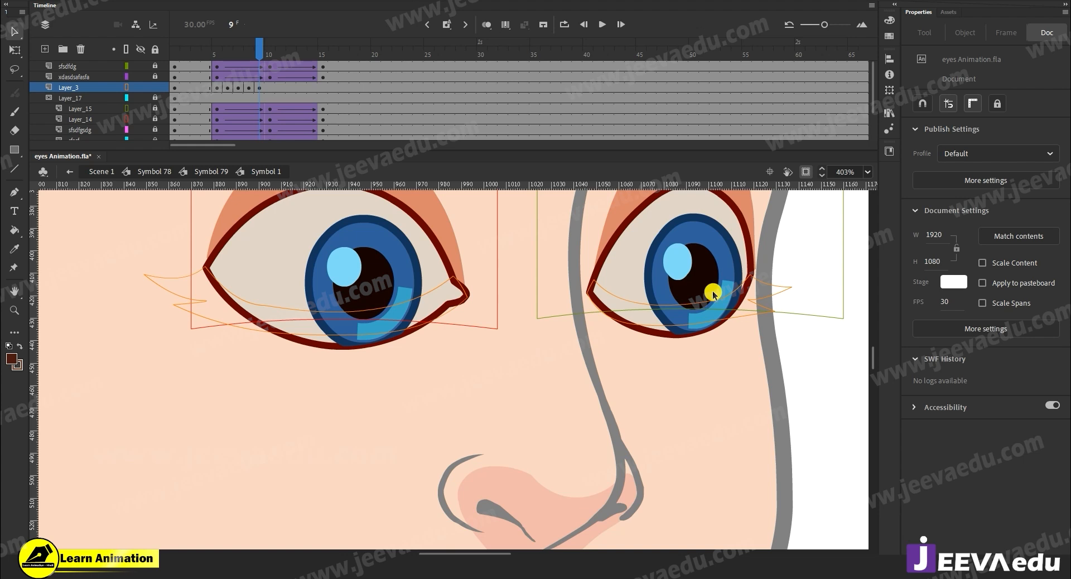
drag(250, 54, 259, 56)
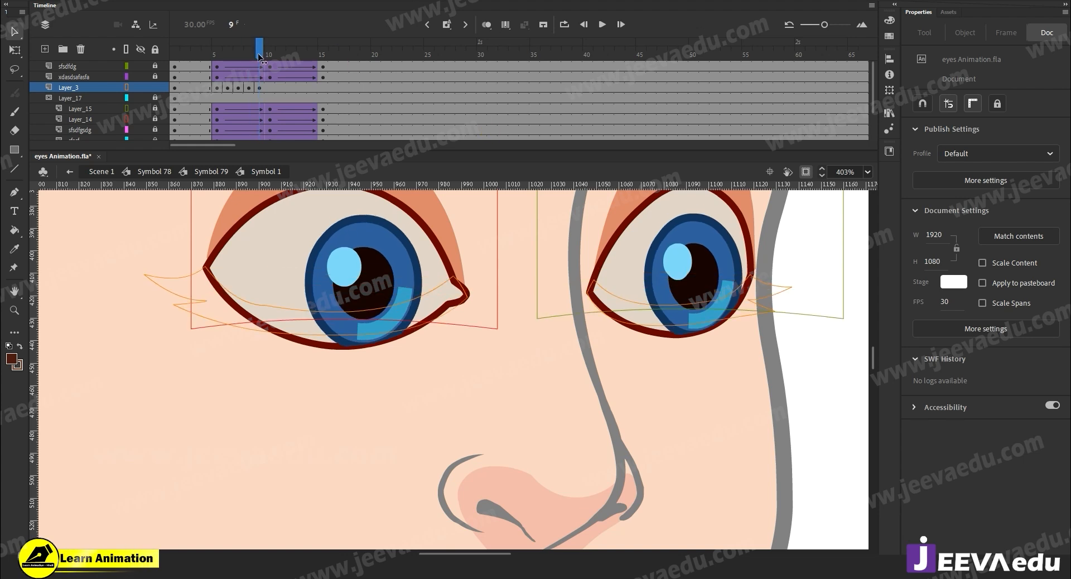
Step: Add a keyframe at frame 10 of Layer_3 and lower the left lash's edges and tips along the lower eyelid
click(271, 88)
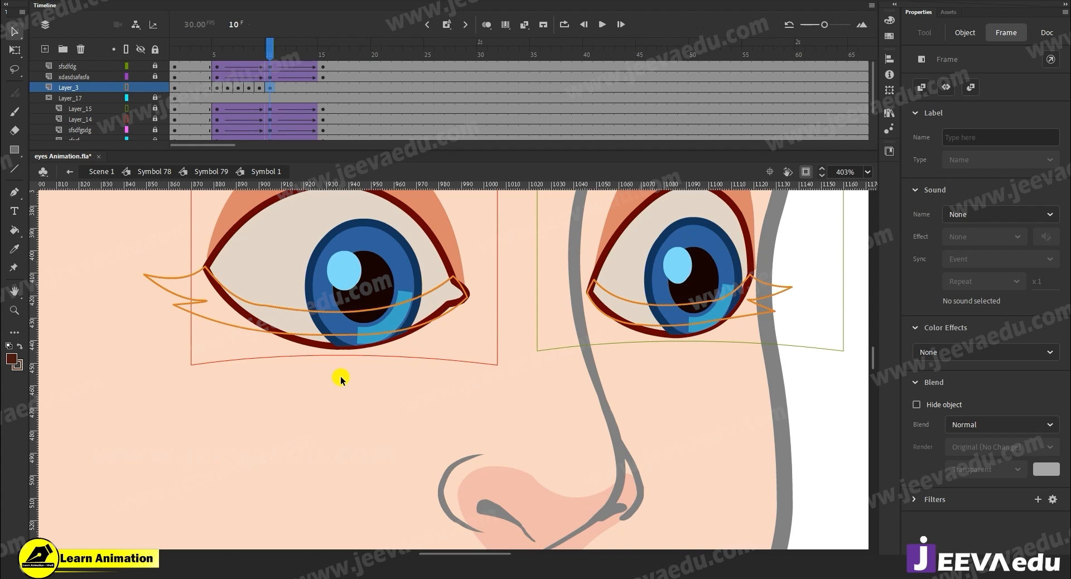
click(350, 393)
drag(634, 377, 611, 429)
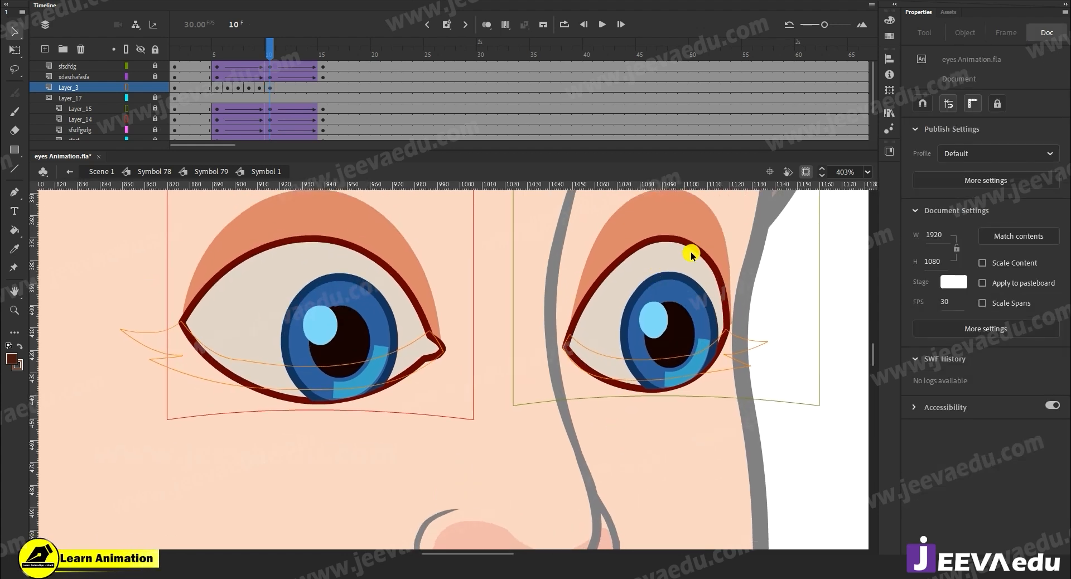
drag(319, 388, 303, 404)
drag(311, 366, 314, 392)
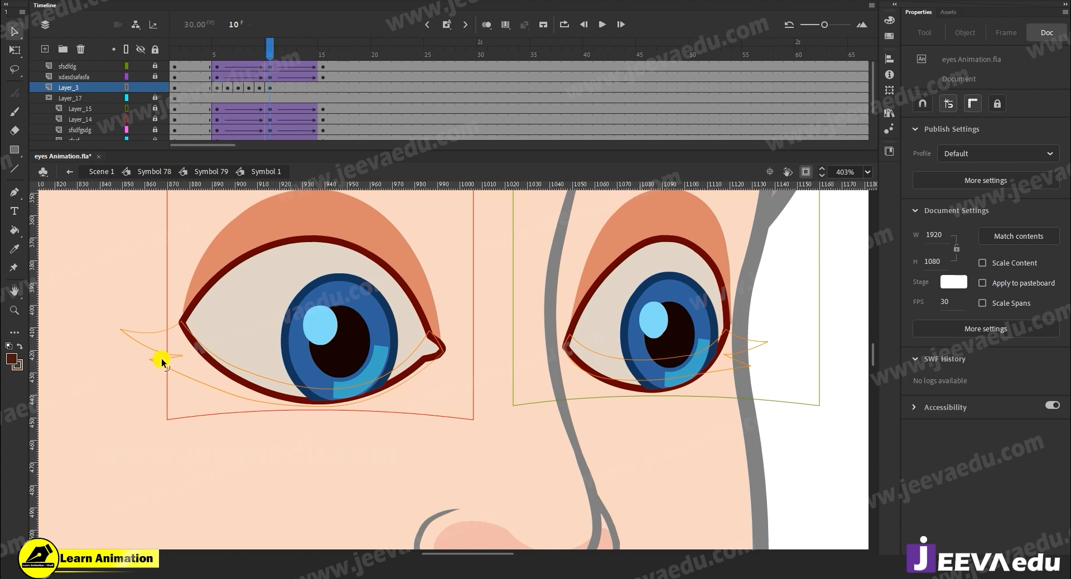
drag(149, 359, 149, 363)
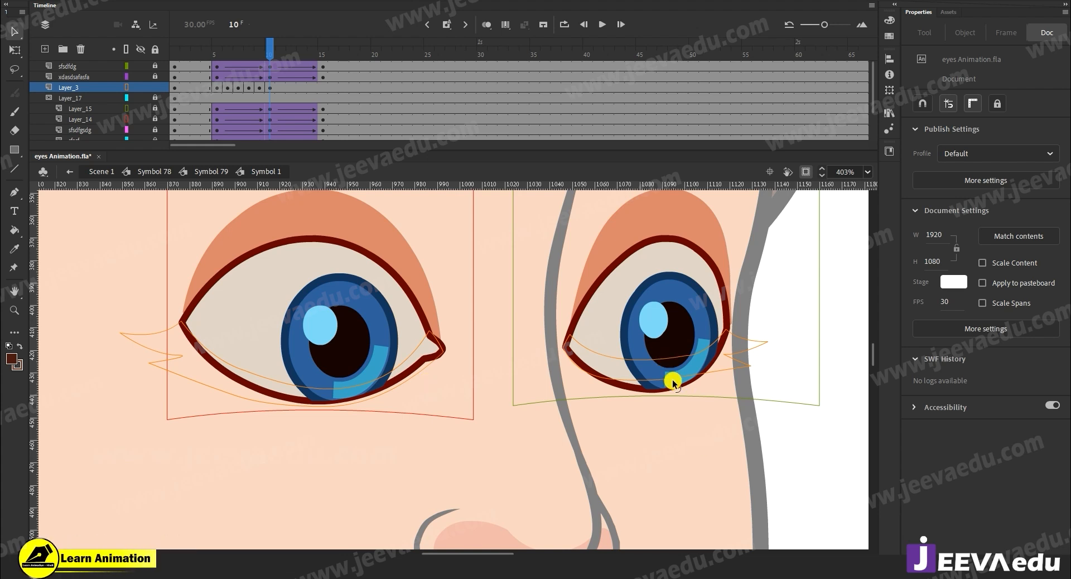
Step: Bend the right lash's edges down along the lower eyelid on frame 10 and lower its upper outer tip slightly
mouse_move(674, 379)
mouse_down()
mouse_move(672, 392)
mouse_move(658, 368)
mouse_move(662, 379)
mouse_move(685, 366)
mouse_up()
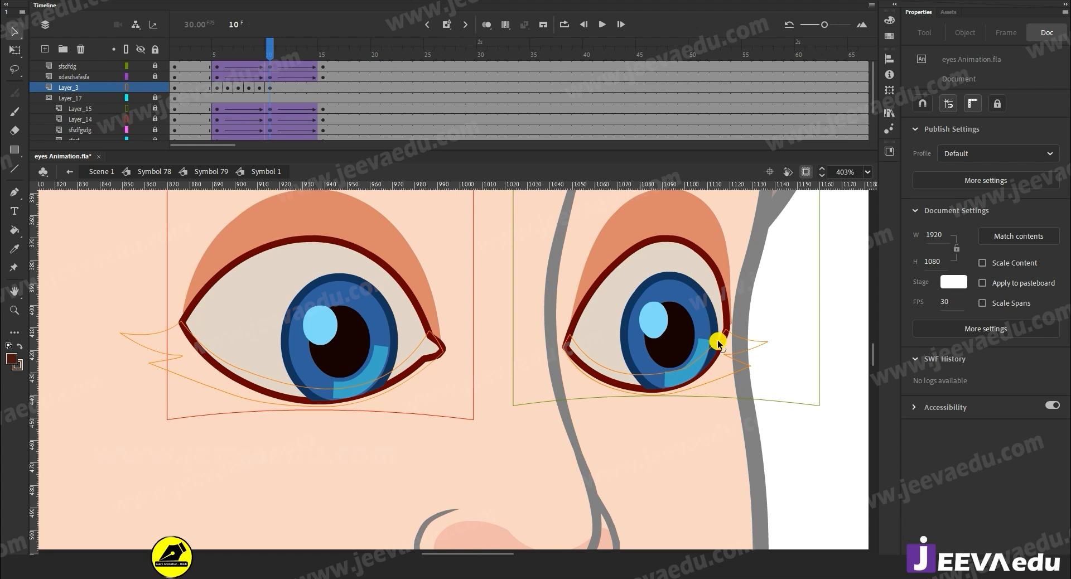
click(707, 410)
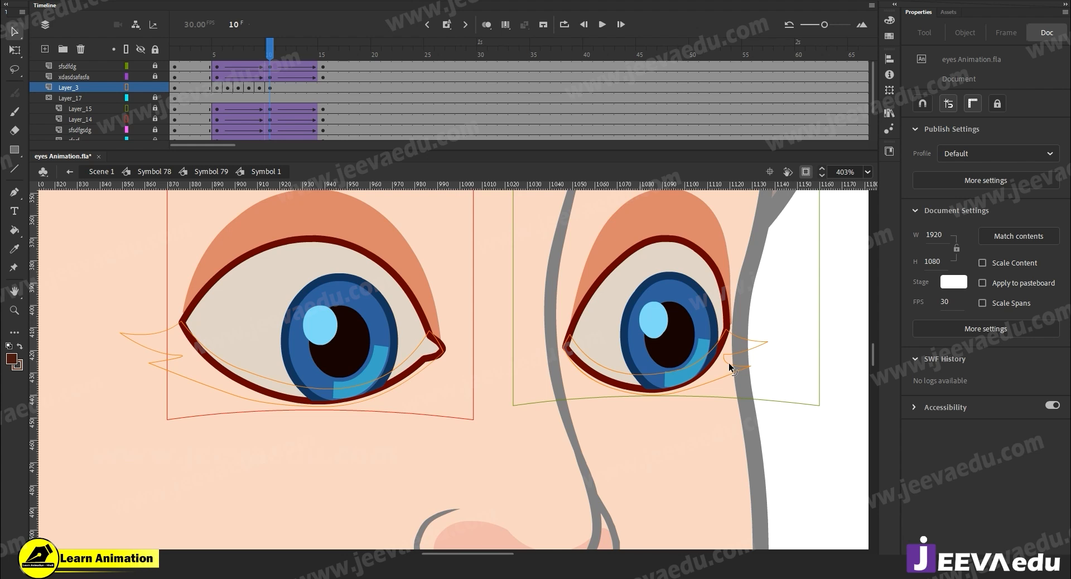
drag(745, 353, 765, 344)
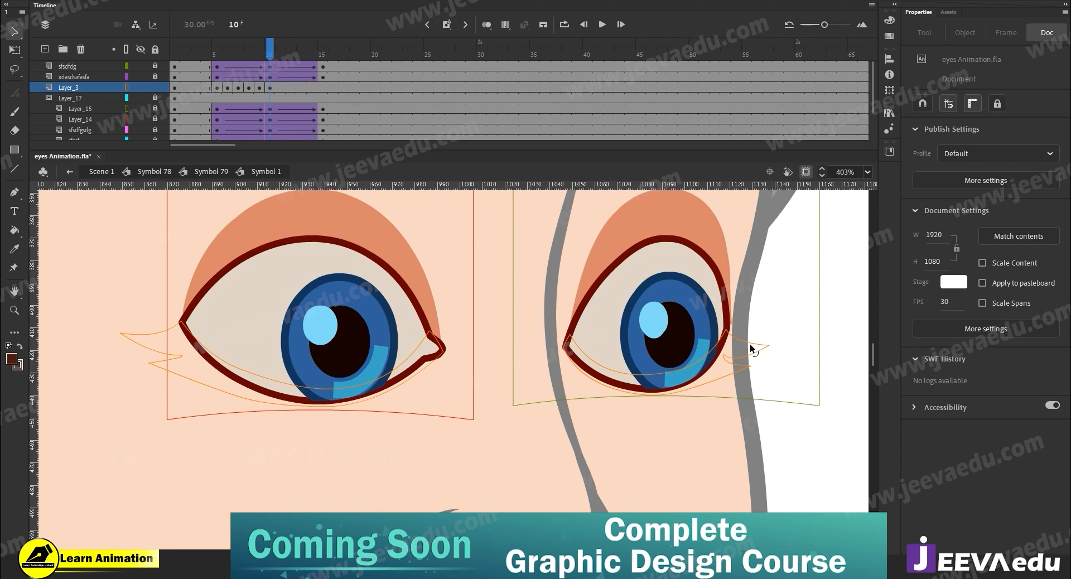
Step: Display the artwork of Layer_3, Layer_14 and Layer_15 as solid fills on frame 10, and leave Layer_3 unlocked for editing
click(271, 49)
drag(261, 58, 273, 62)
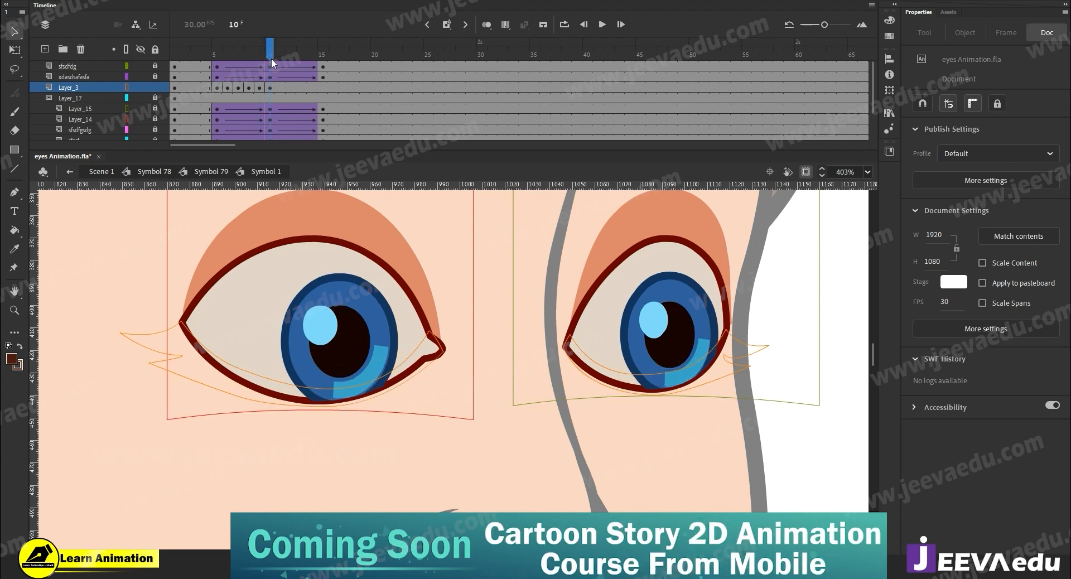
click(130, 87)
click(128, 86)
click(140, 87)
click(127, 117)
click(127, 109)
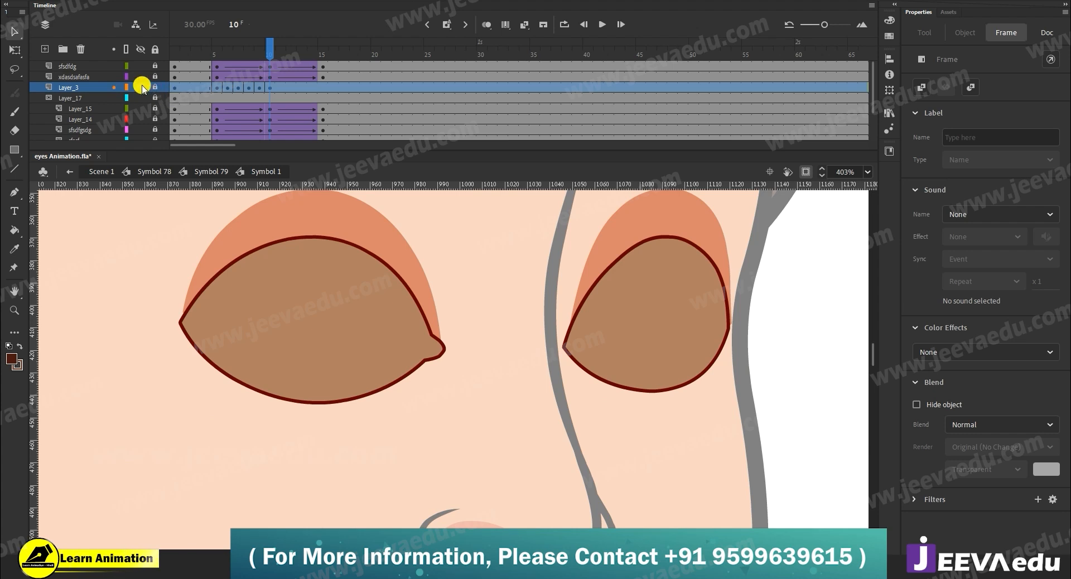
click(142, 87)
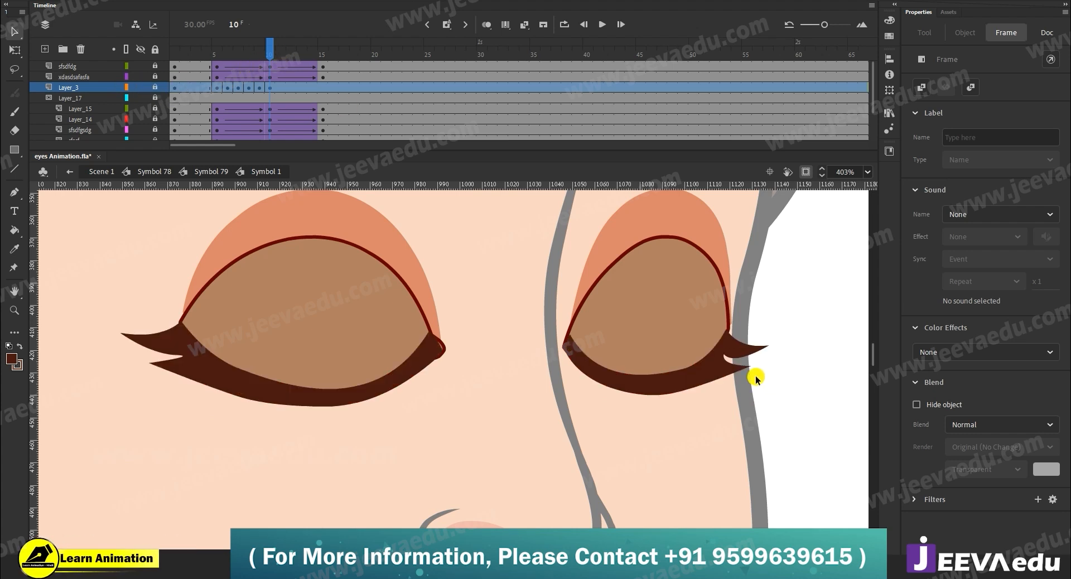
click(155, 87)
Step: Sketch a practice lash outline below the right eye and fill it with the existing lash's dark brown
click(151, 327)
click(173, 389)
drag(376, 456, 340, 379)
key(y)
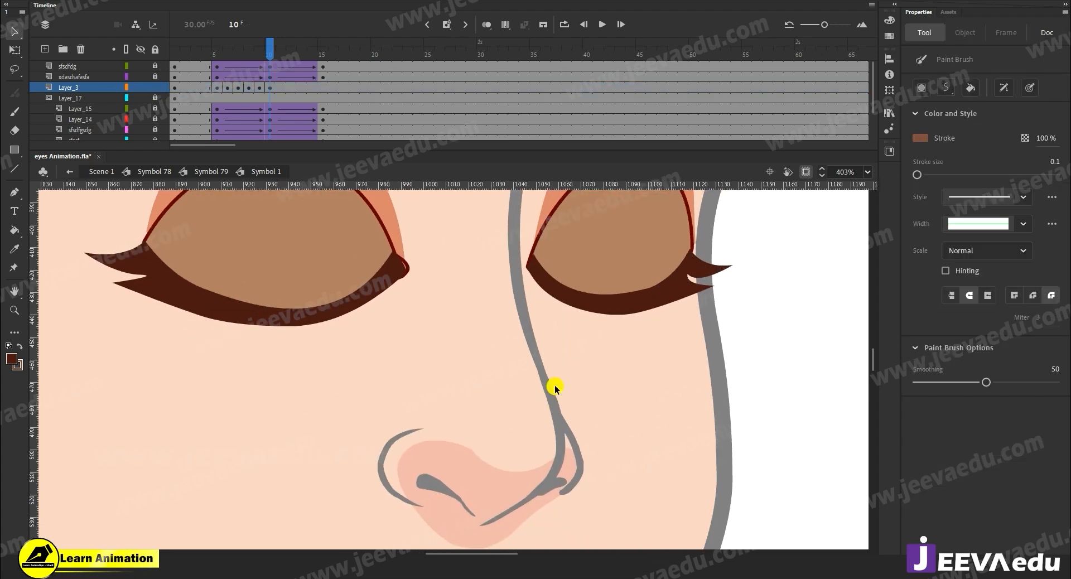
mouse_move(635, 382)
mouse_down()
mouse_move(696, 379)
mouse_move(613, 400)
mouse_move(633, 417)
mouse_move(560, 418)
mouse_move(456, 369)
mouse_move(616, 379)
mouse_move(658, 366)
mouse_up()
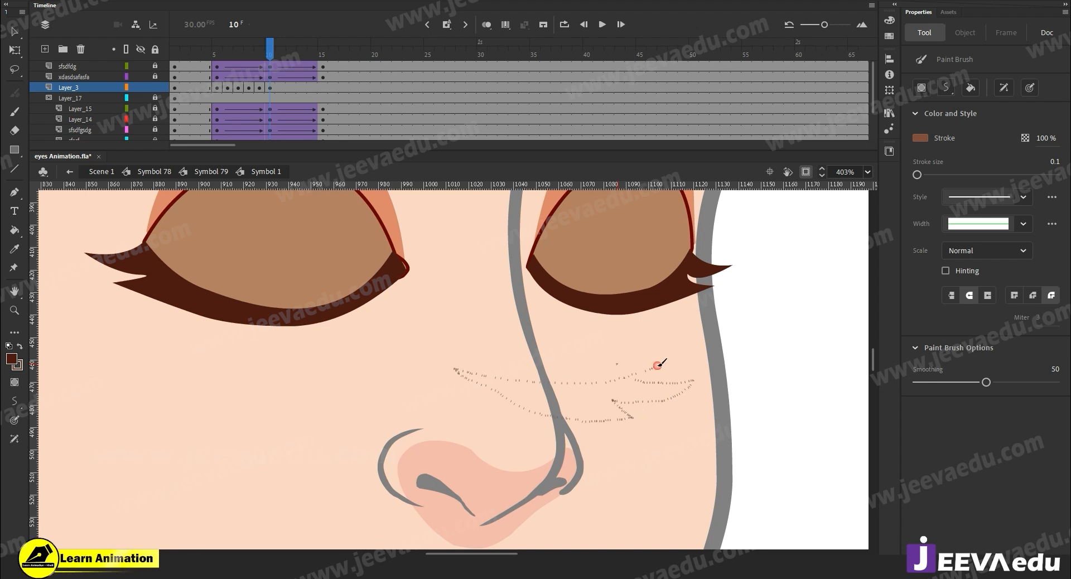
key(v)
mouse_move(496, 391)
mouse_down()
mouse_move(486, 393)
mouse_move(521, 386)
mouse_up()
key(i)
click(618, 293)
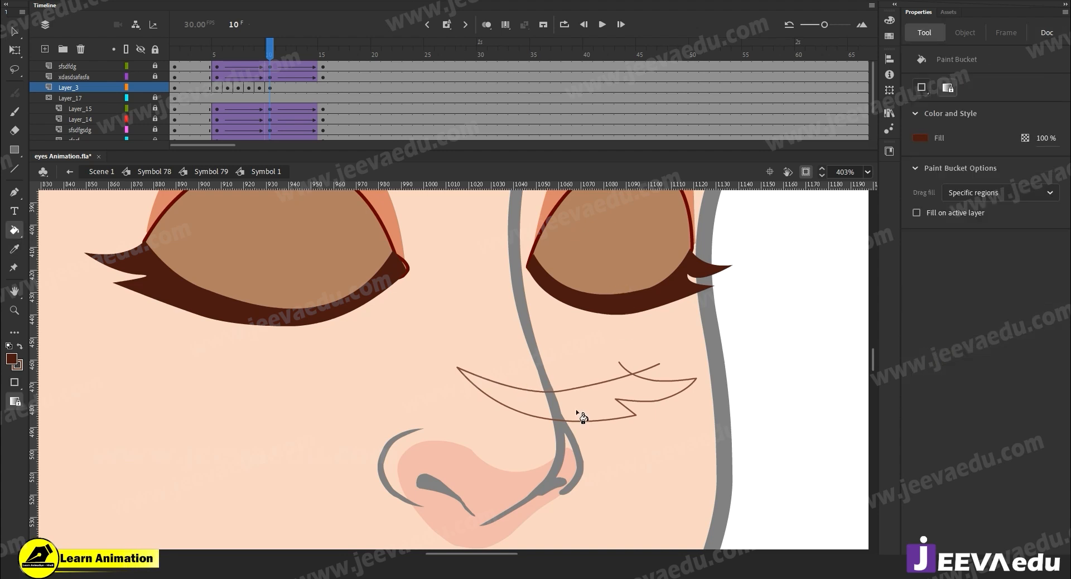
click(580, 393)
Step: Remove the practice lash's outline strokes, reshape its outer tips and delete the practice shape
key(v)
double_click(585, 386)
key(Delete)
mouse_move(618, 403)
mouse_down()
mouse_move(627, 398)
mouse_move(607, 403)
mouse_move(657, 399)
mouse_up()
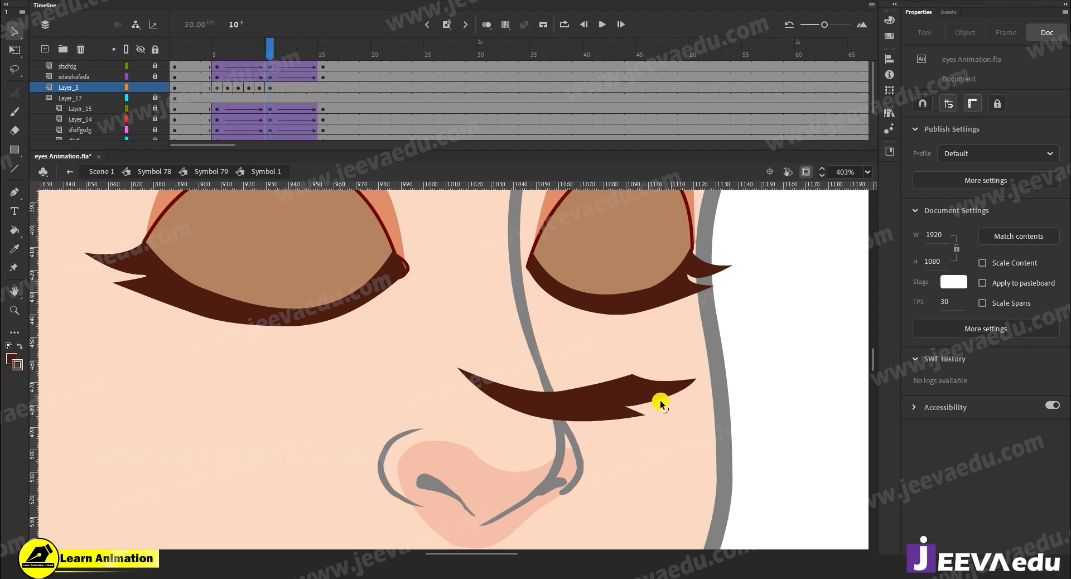
mouse_move(668, 401)
mouse_down()
mouse_move(672, 393)
mouse_move(655, 393)
mouse_up()
click(650, 391)
key(Delete)
Step: Sketch two more practice lash outlines, one below each eye, and delete both
key(b)
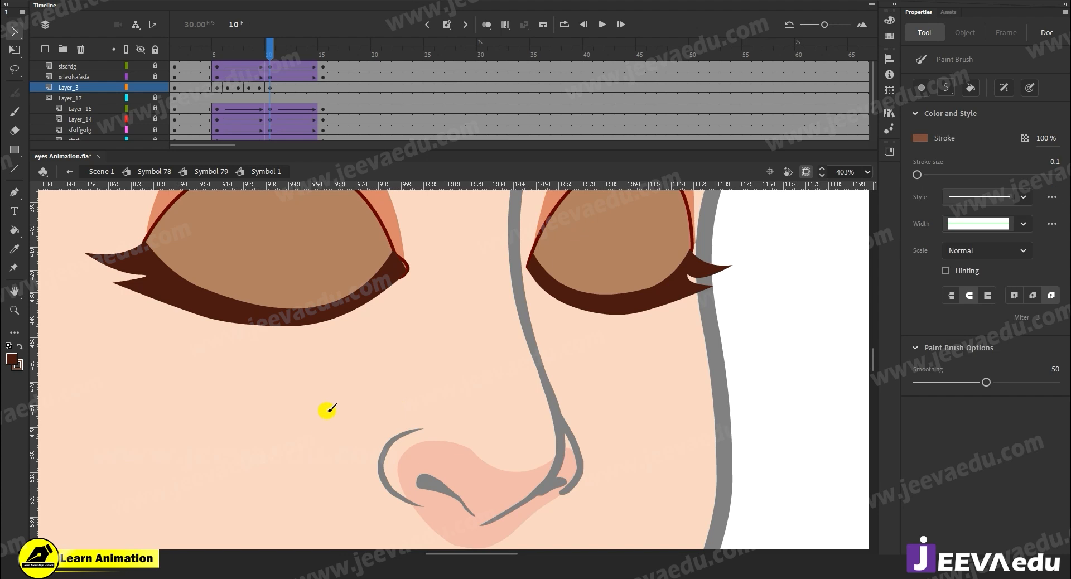
drag(329, 401, 334, 397)
mouse_move(229, 423)
mouse_down()
mouse_move(313, 443)
mouse_move(357, 414)
mouse_up()
mouse_move(368, 440)
mouse_down()
mouse_move(506, 398)
mouse_move(337, 407)
mouse_up()
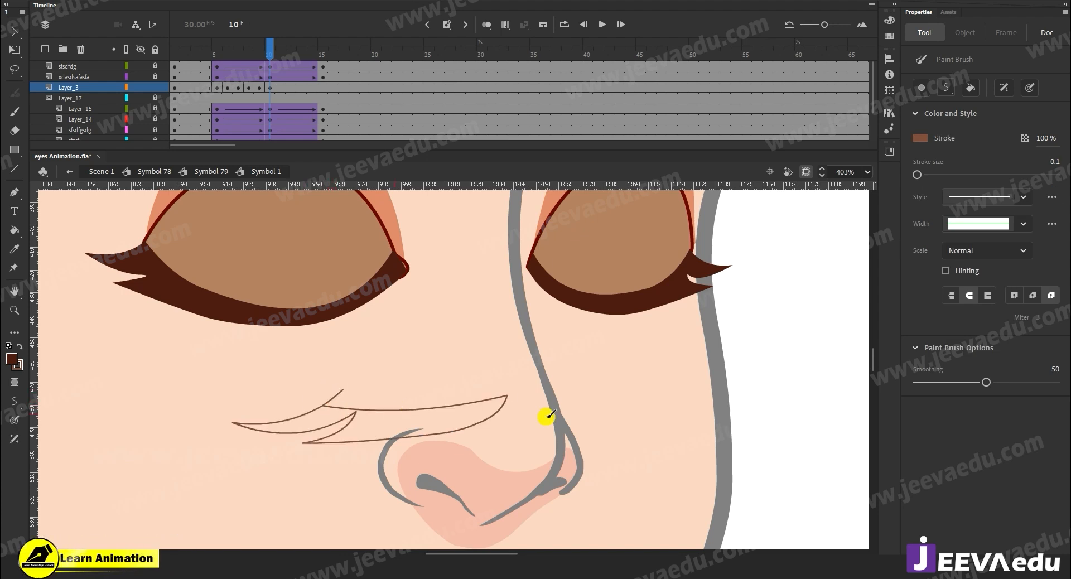
mouse_move(625, 408)
mouse_down()
mouse_move(583, 391)
mouse_move(548, 357)
mouse_move(649, 399)
mouse_move(603, 342)
mouse_move(634, 367)
mouse_move(711, 372)
mouse_move(766, 397)
mouse_move(593, 411)
mouse_move(577, 377)
mouse_move(626, 395)
mouse_move(608, 363)
mouse_move(617, 359)
mouse_move(757, 399)
mouse_move(584, 433)
mouse_up()
key(ctrl+z)
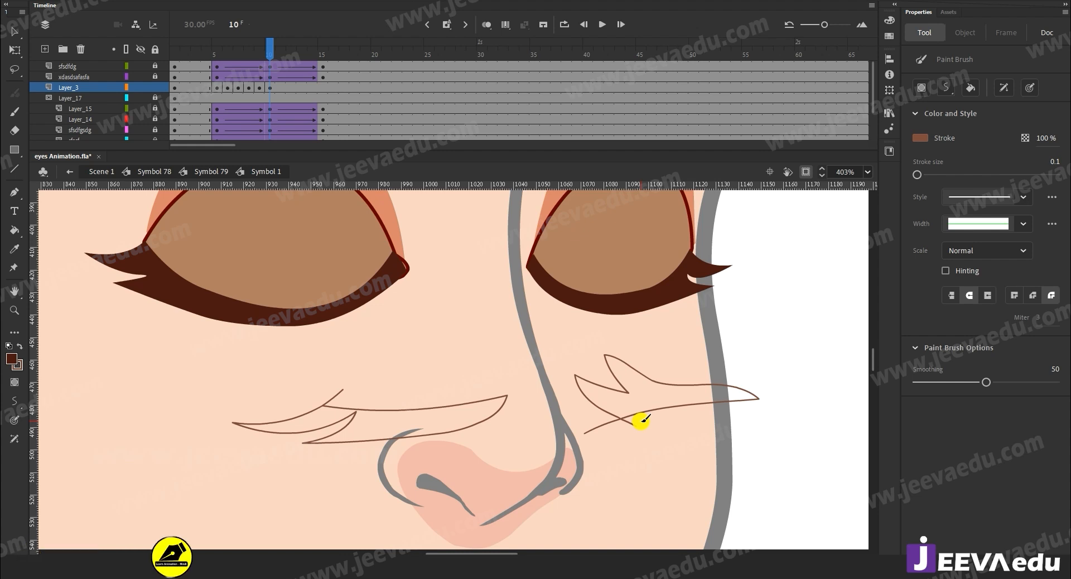
key(v)
click(453, 429)
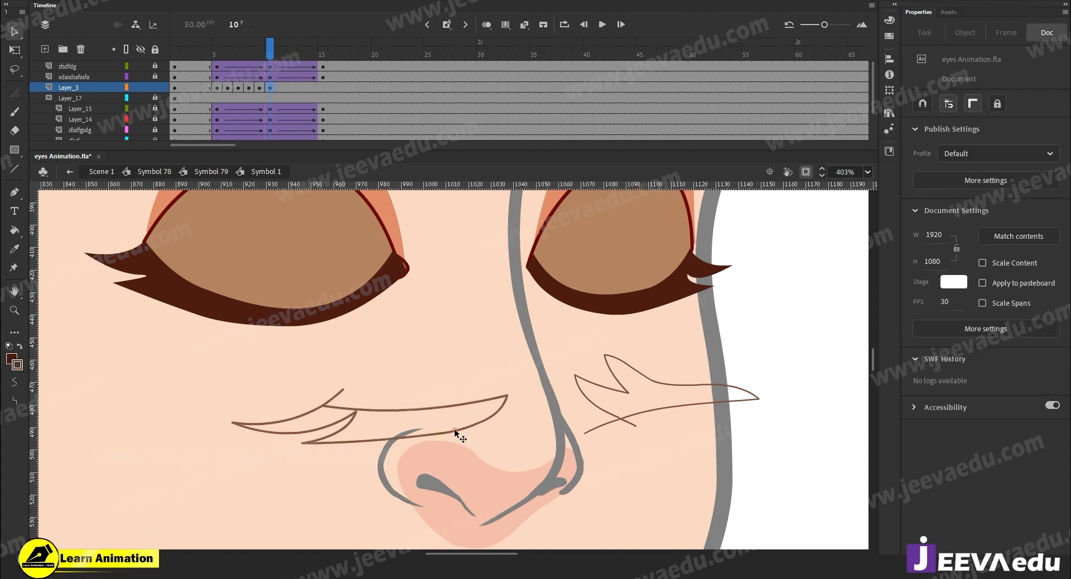
key(Delete)
click(654, 408)
key(Delete)
Step: Pull the right lash's inner notch outward to close the gap between its two outer tips
drag(688, 281, 713, 286)
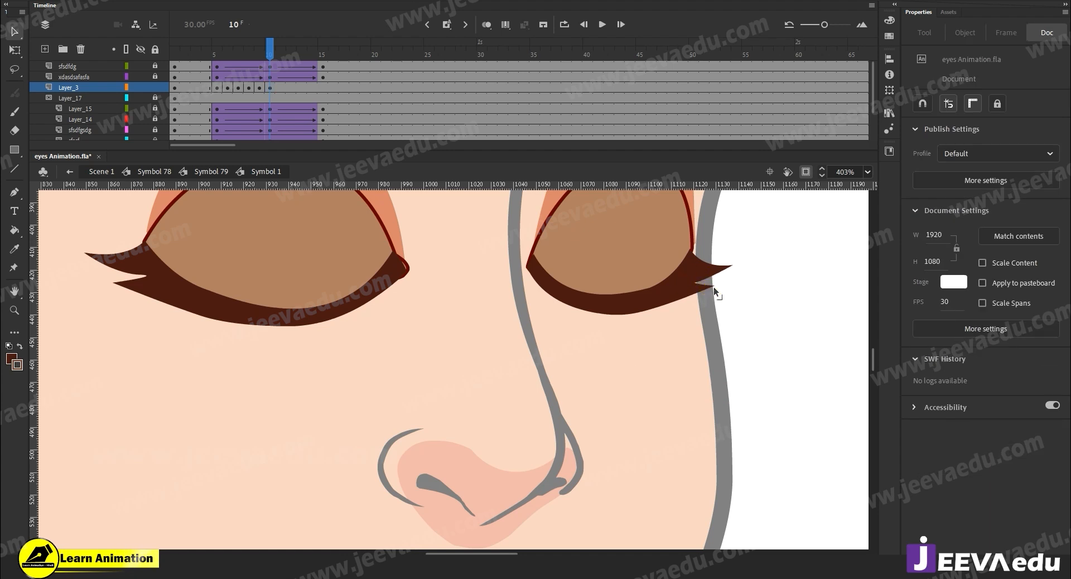
click(713, 286)
click(721, 334)
scroll(524, 384, up, 4)
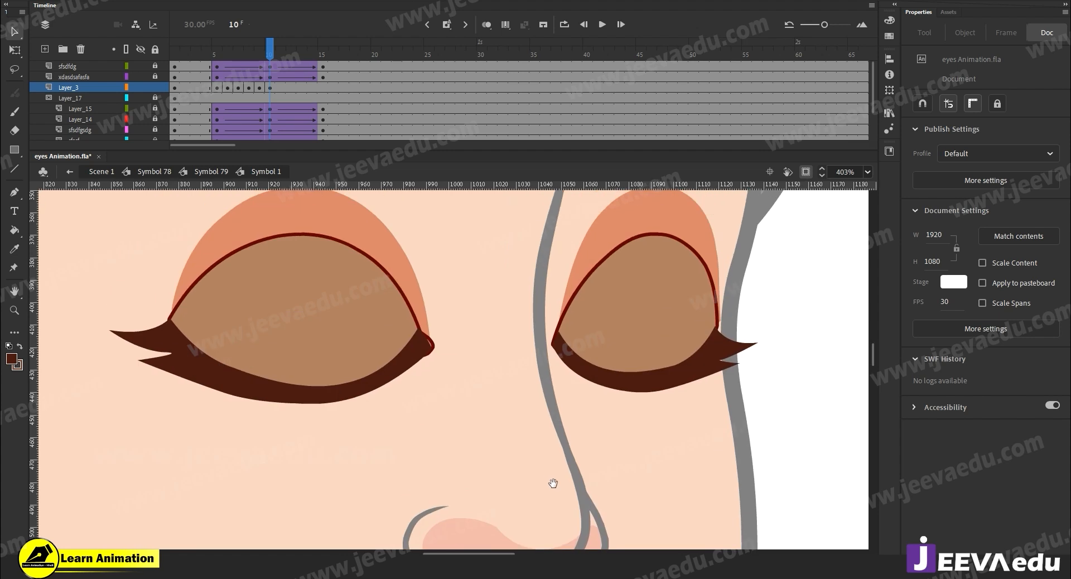
Step: Extend the left lash's inner end to cover the left eye's inner corner on frame 10
drag(432, 366, 433, 383)
key(z)
click(434, 383)
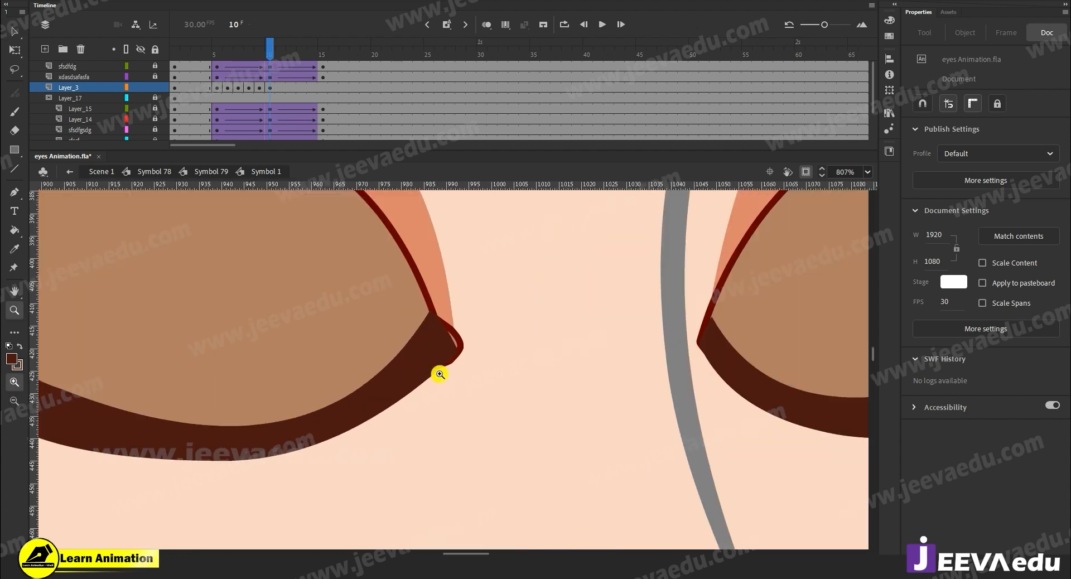
drag(456, 340, 462, 342)
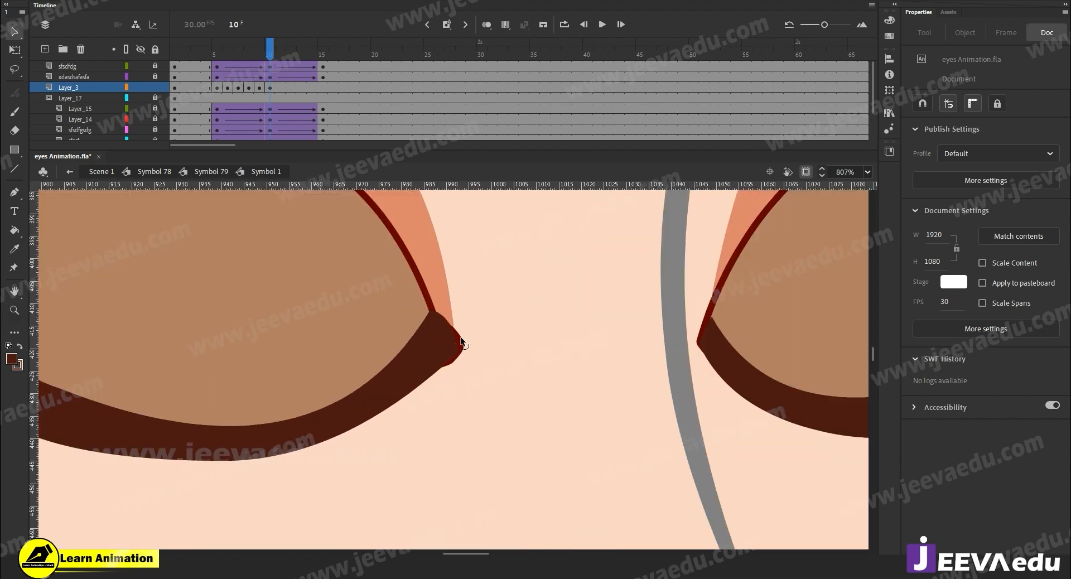
Step: Lock the Layer_3 eyelash layer
key(z)
alt+click(530, 411)
alt+click(530, 411)
drag(517, 412, 547, 425)
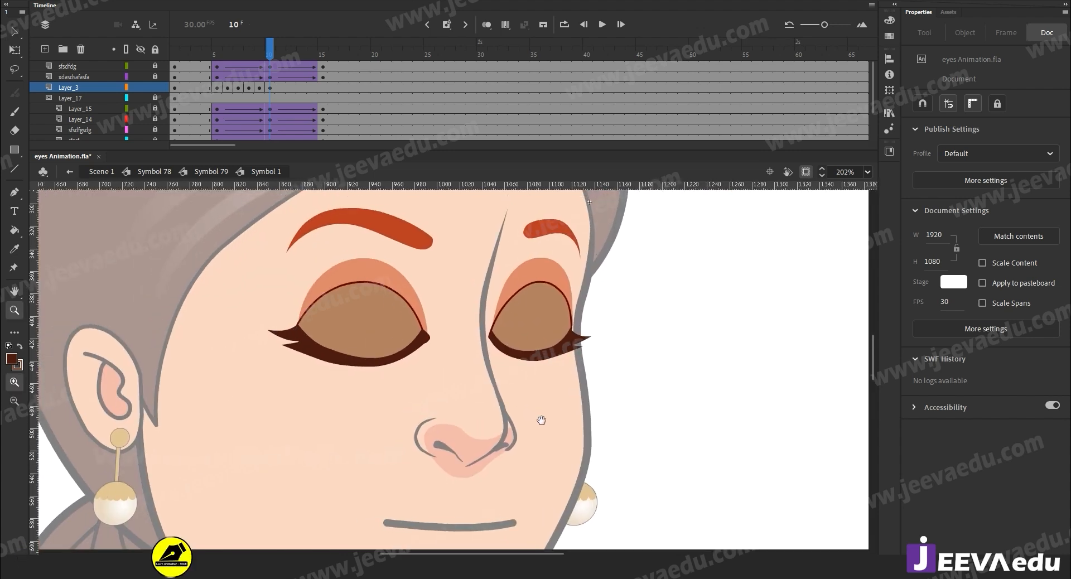
drag(270, 211, 621, 454)
key(ctrl+minus)
drag(288, 229, 602, 468)
click(149, 87)
click(156, 88)
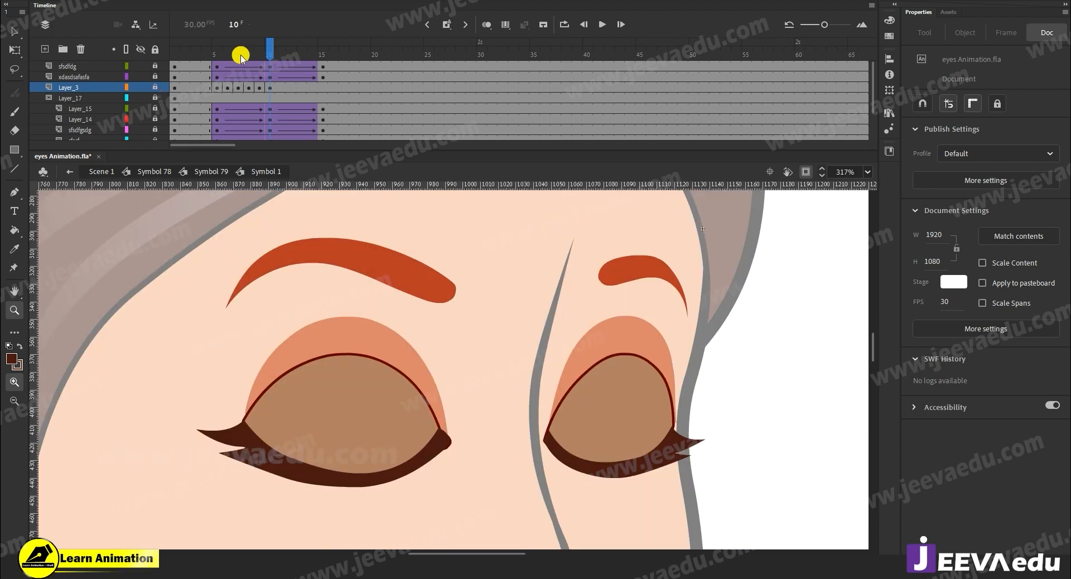
Step: Copy Layer_3's keyframes from frames 9, 8, 7, 6 and 5 in reverse order to frames 11 through 15
click(216, 49)
drag(232, 68, 277, 89)
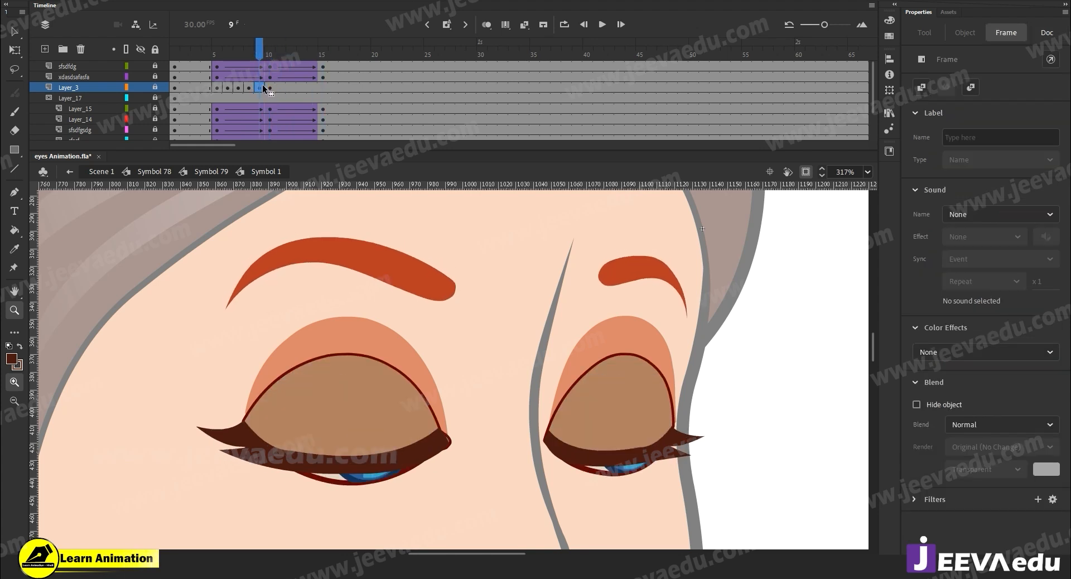
click(249, 89)
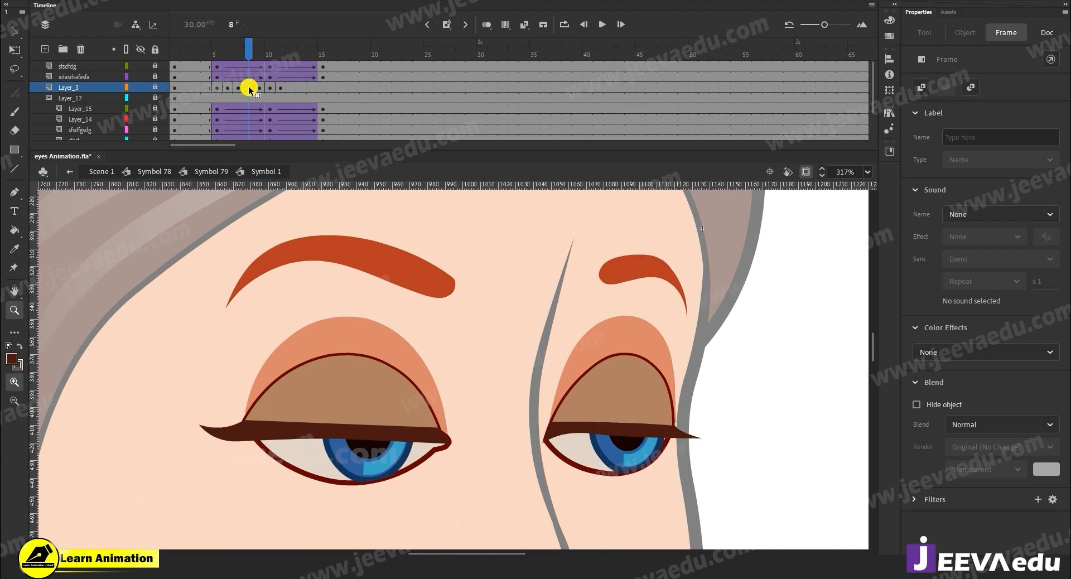
drag(286, 86, 228, 88)
click(238, 87)
click(311, 88)
click(190, 89)
mouse_move(215, 87)
mouse_down()
mouse_move(301, 96)
mouse_move(316, 87)
mouse_up()
click(251, 92)
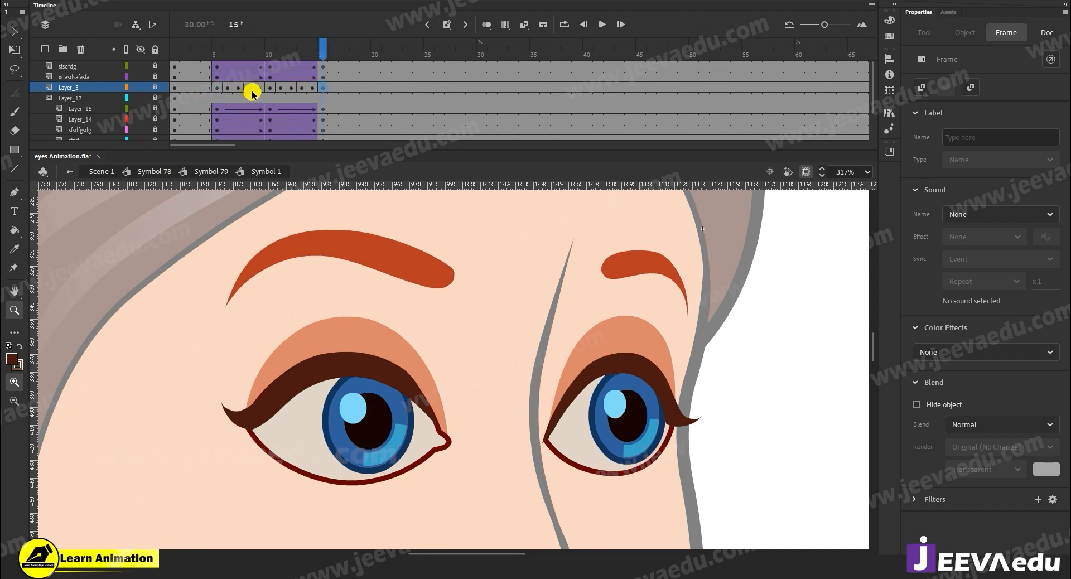
click(217, 88)
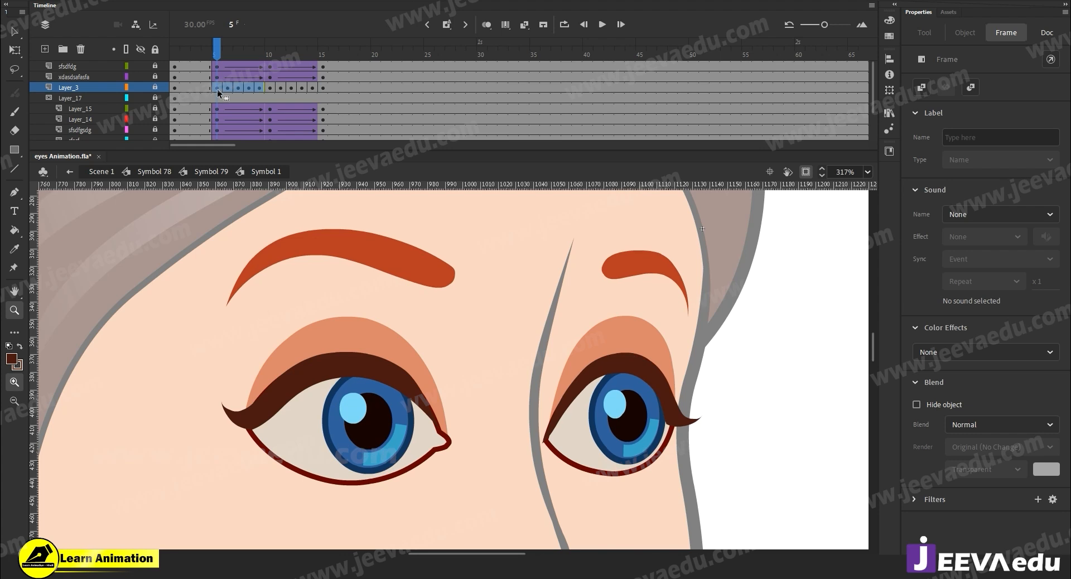
right_click(229, 88)
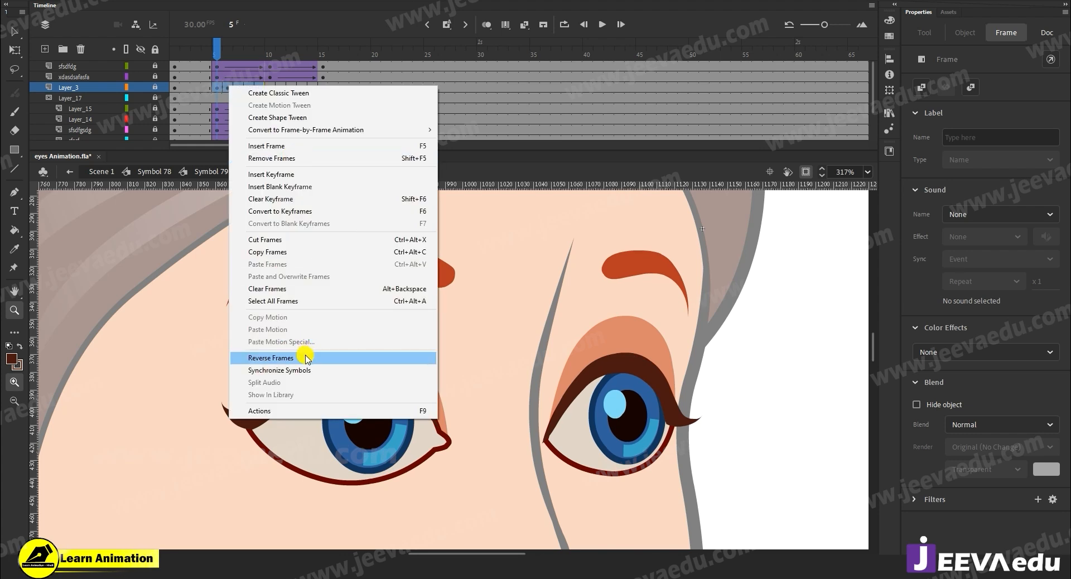
Step: Scrub through the blink from frame 5 onward to check how the lashes follow the eyelids
click(222, 45)
click(227, 45)
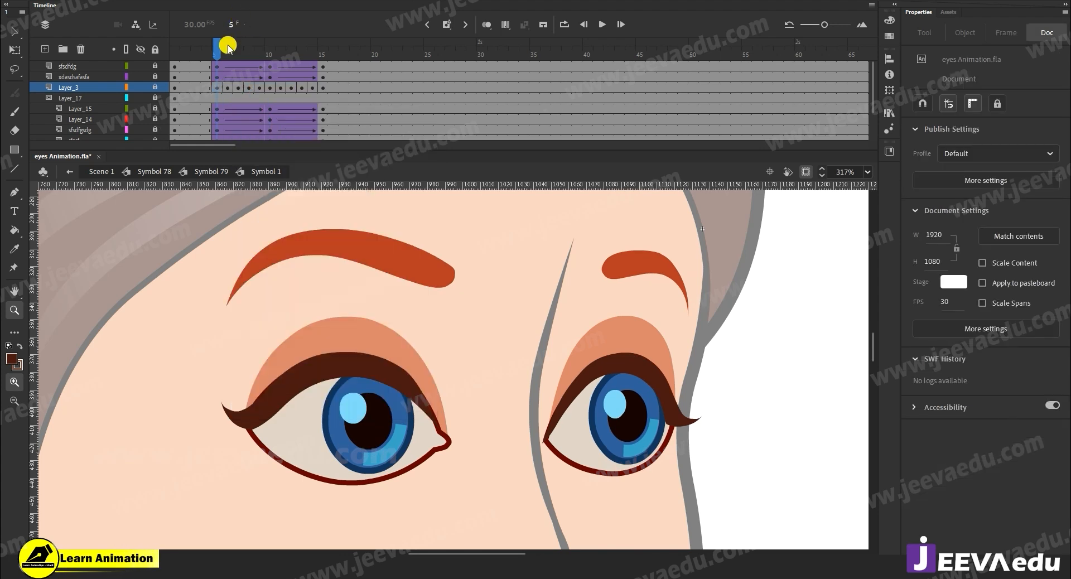
drag(228, 45, 280, 84)
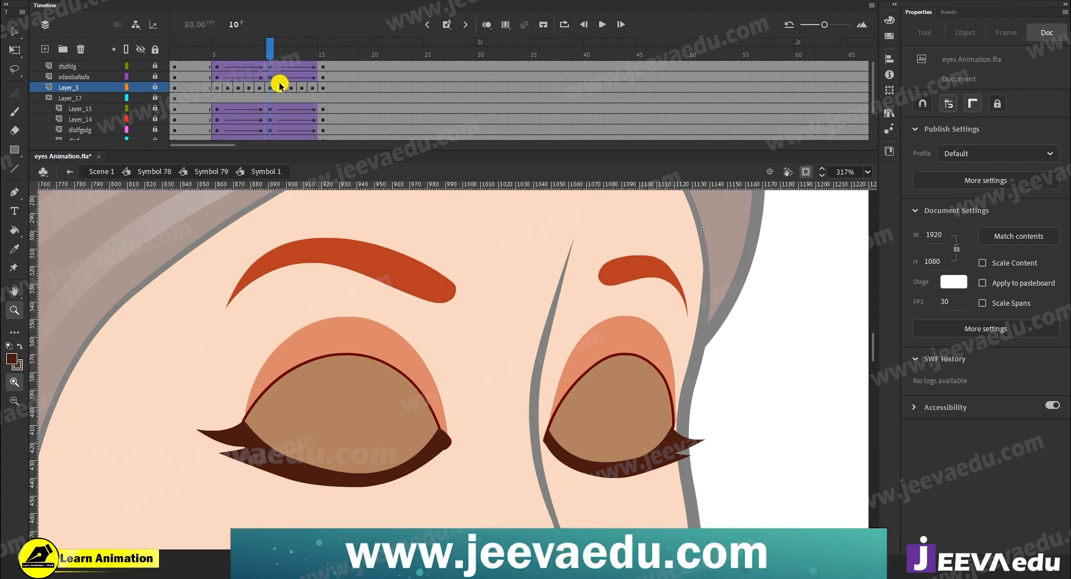
mouse_move(272, 52)
mouse_down()
mouse_move(223, 55)
mouse_move(282, 70)
mouse_move(258, 66)
mouse_move(272, 80)
mouse_up()
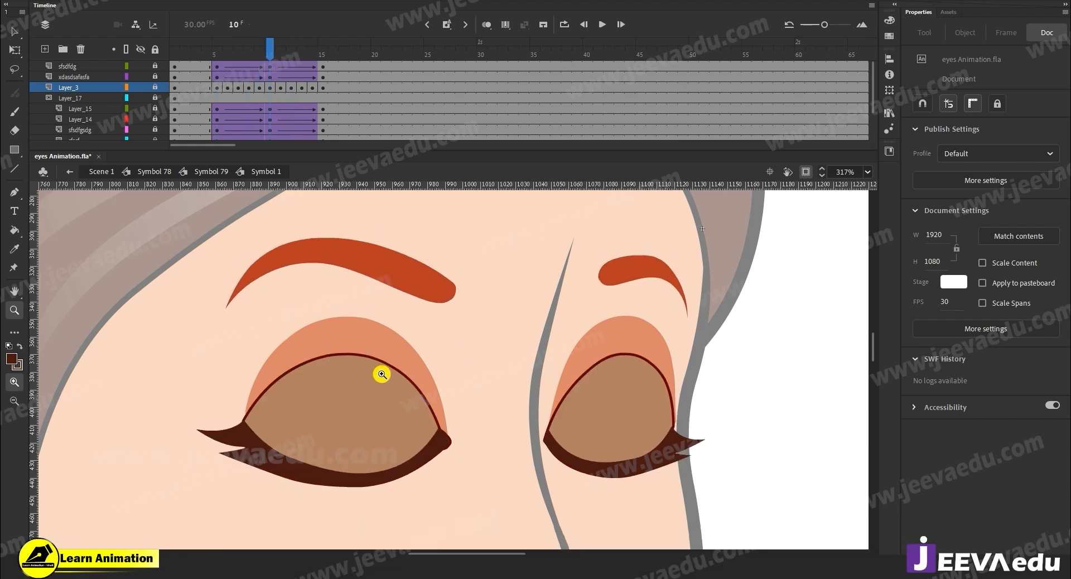
Step: Add keyframes at frames 5, 10 and 15 on the eyeshadow layers Layer_6 and Layer_11, with classic tweens between them
key(v)
scroll(229, 83, down, 2)
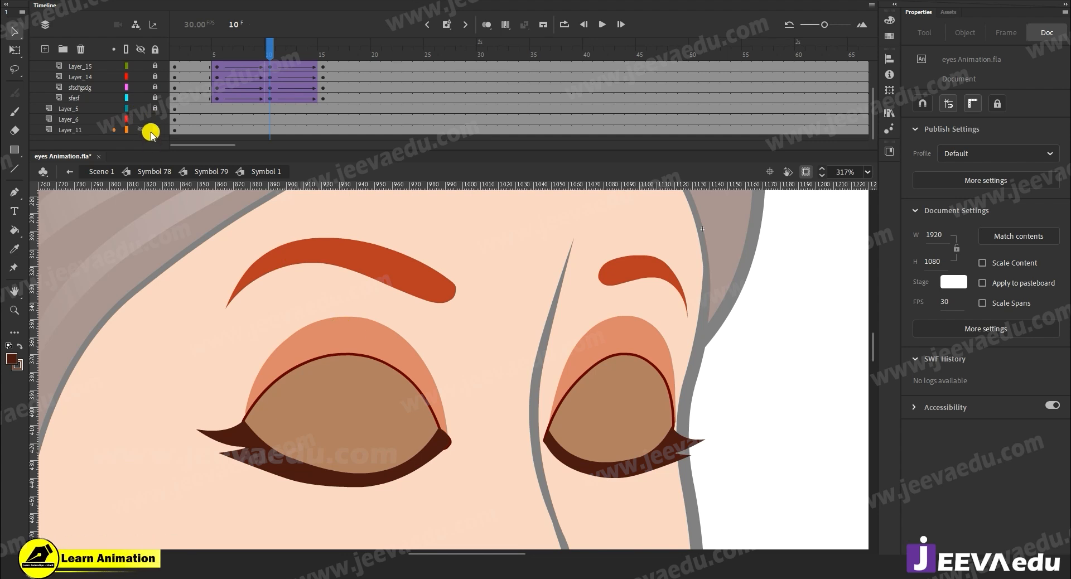
click(342, 337)
shift+click(657, 337)
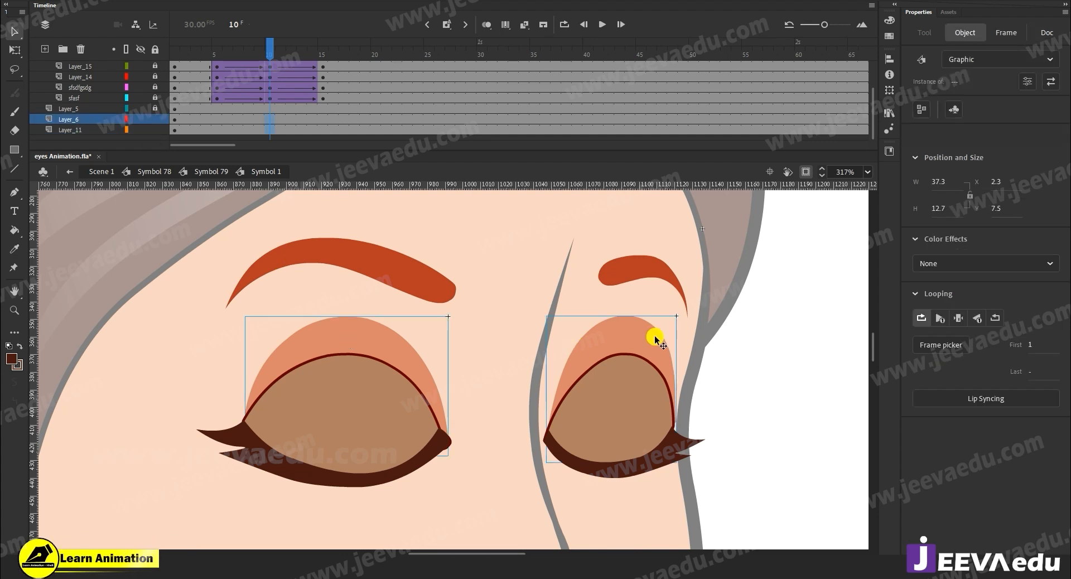
drag(217, 119, 288, 130)
key(F6)
key(F6)
right_click(274, 123)
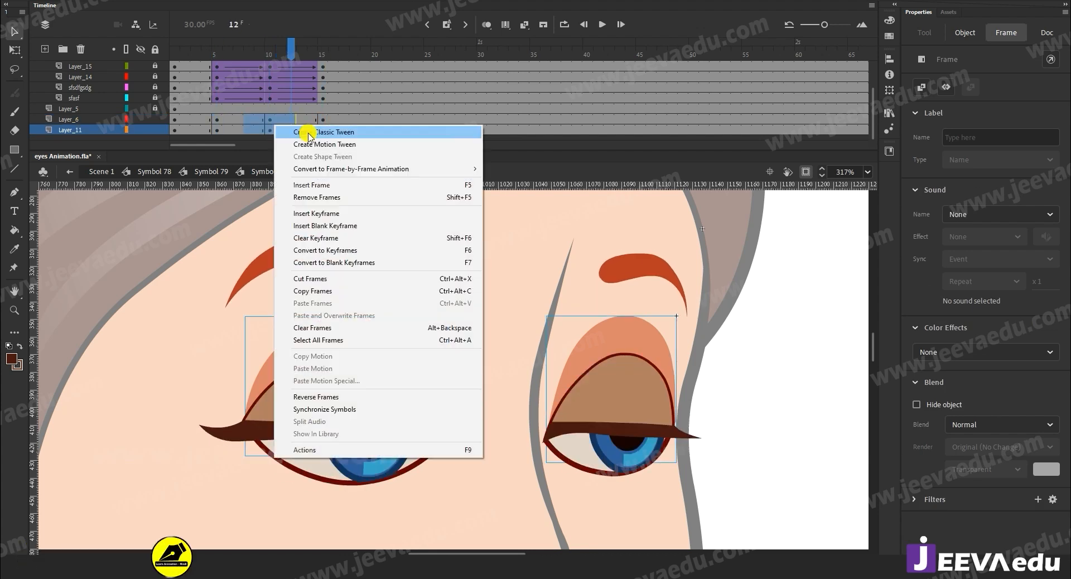
click(306, 133)
Step: Squash both eyeshadow shapes together on frame 10 by lowering their upper edge slightly with Free Transform
click(270, 49)
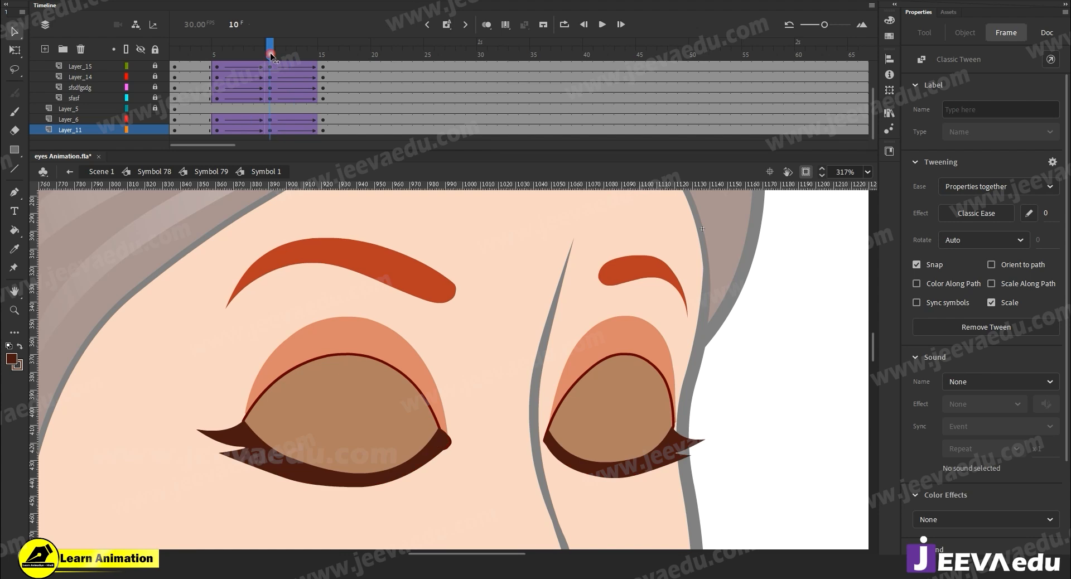
click(335, 329)
key(q)
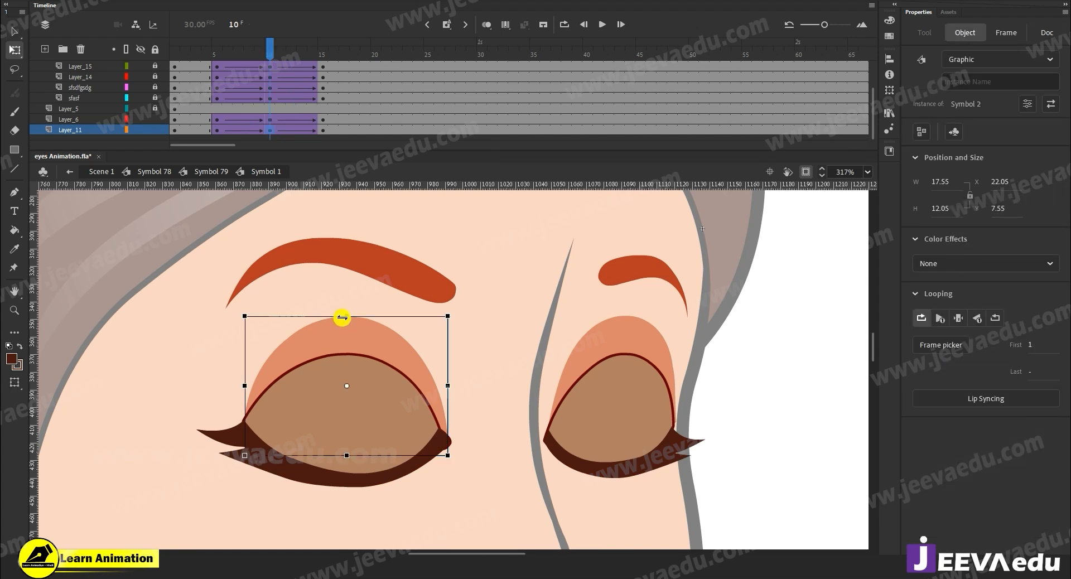
shift+click(609, 338)
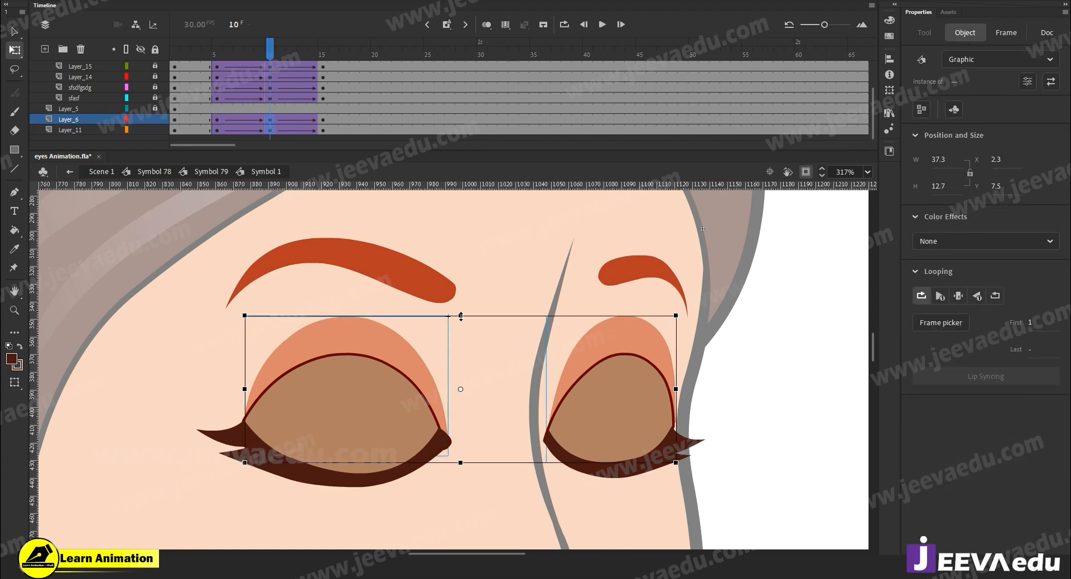
drag(460, 315, 459, 324)
Step: Lock Layer_6 and Layer_11 and scrub the timeline between frames 1 and 10 to review the blink
drag(270, 49, 239, 53)
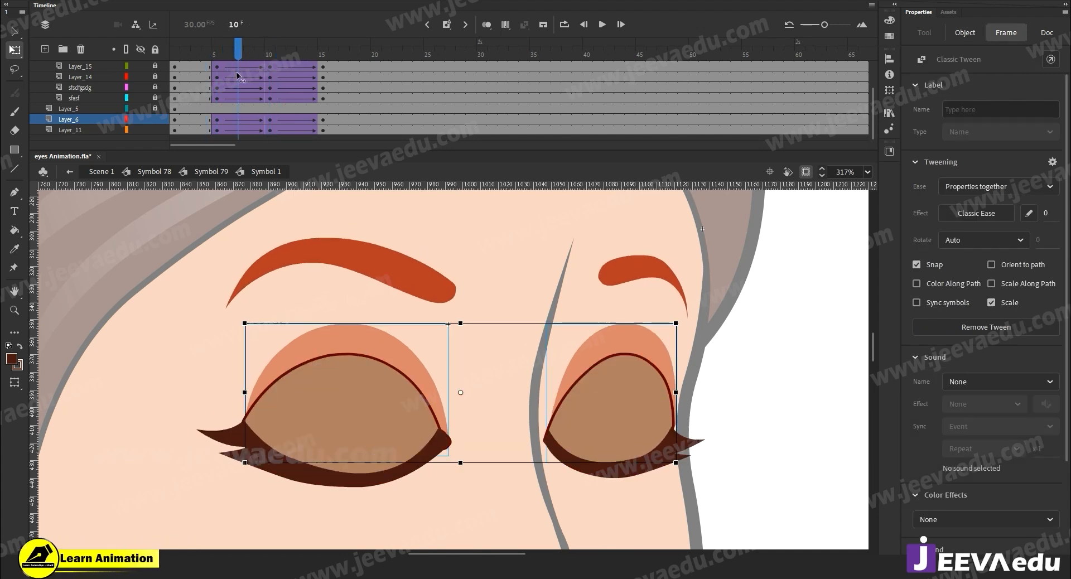
click(160, 116)
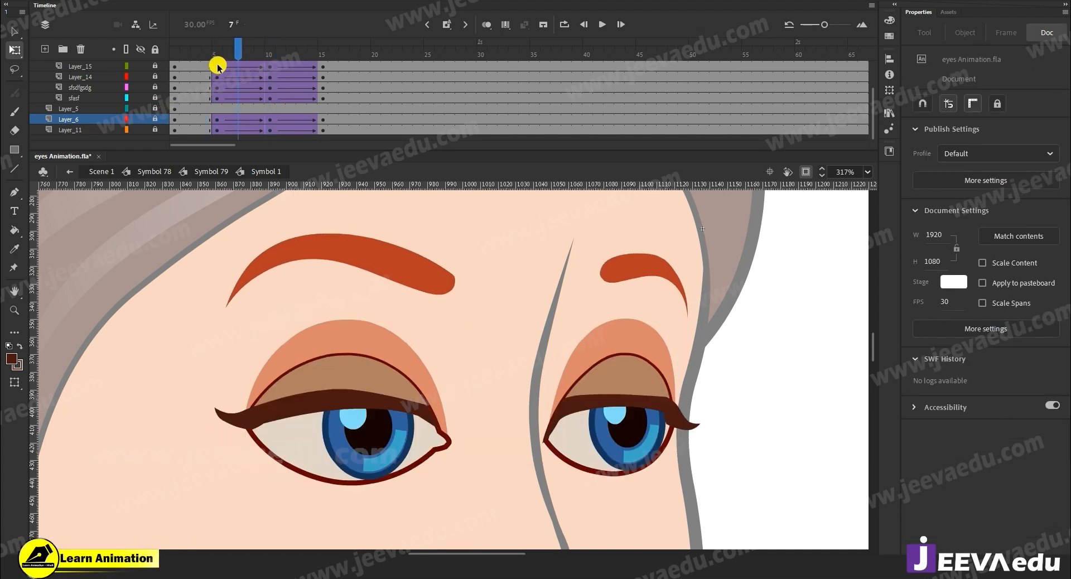
drag(239, 48, 272, 103)
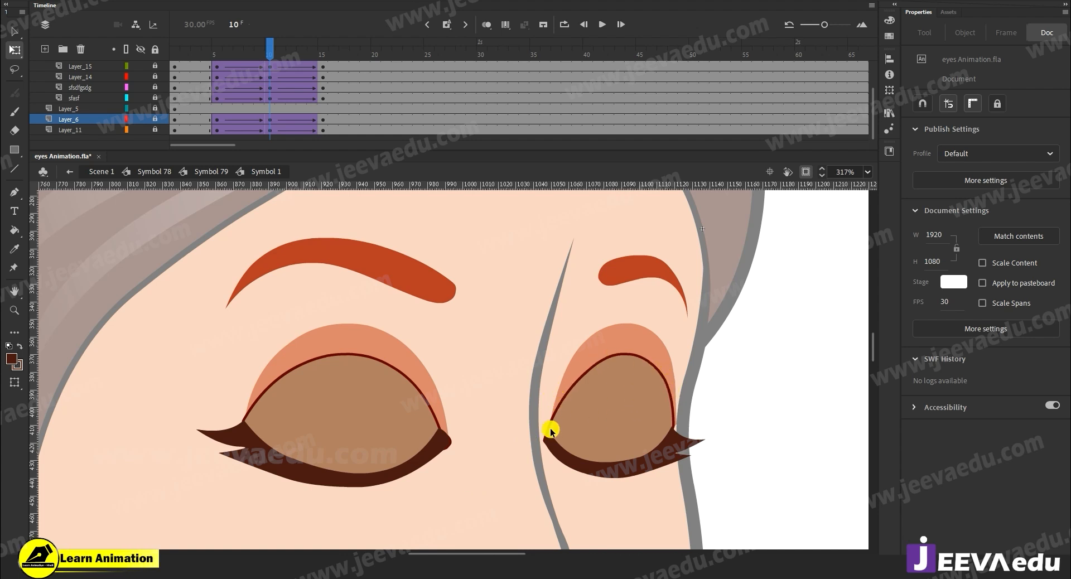
drag(270, 44, 128, 103)
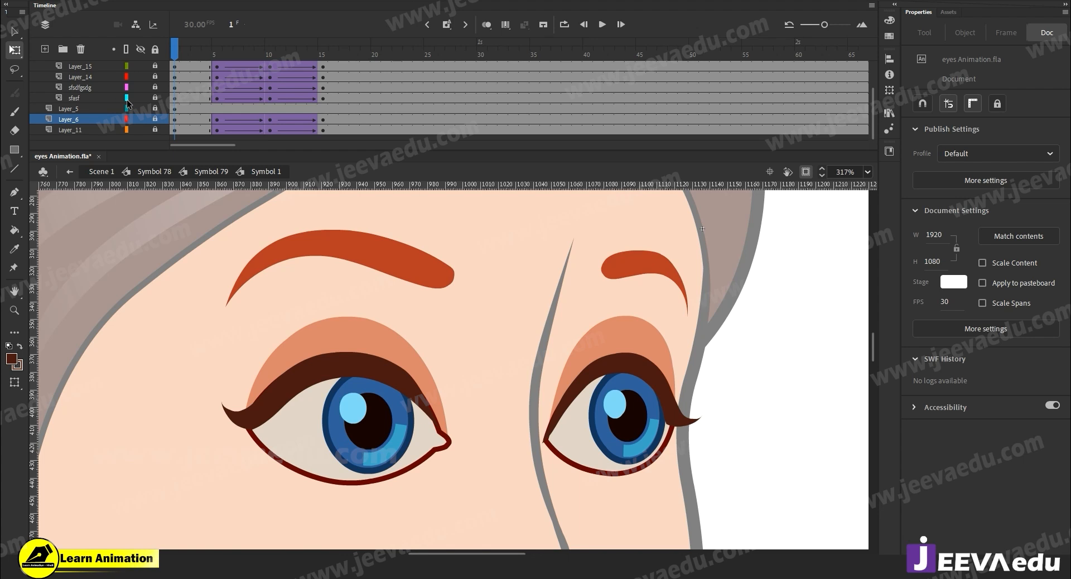
Step: Unlock the layers and hide everything except Layer_5 to isolate the eye whites and their outlines
click(339, 378)
click(151, 107)
click(155, 119)
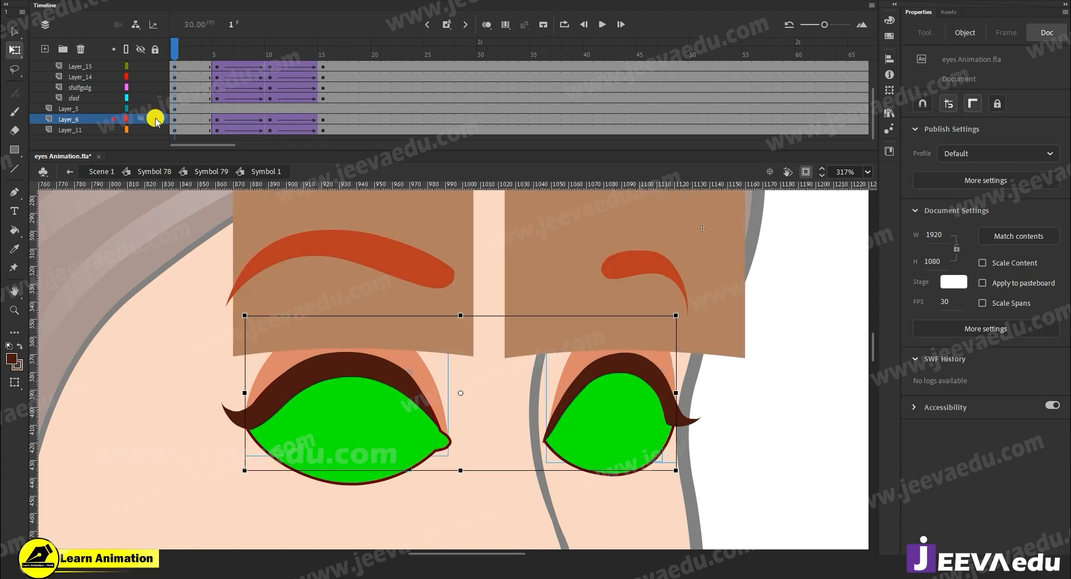
click(144, 128)
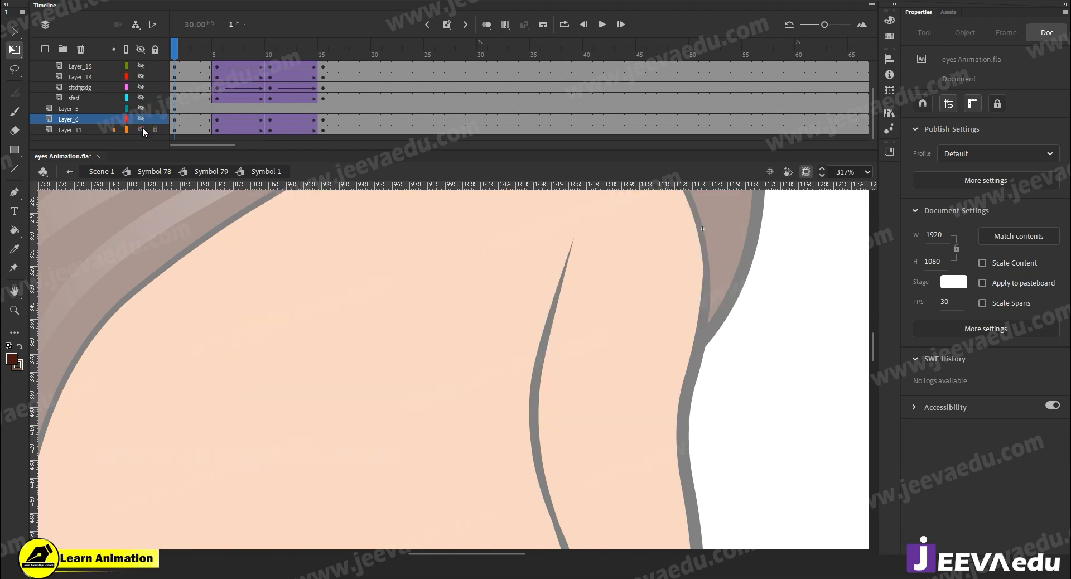
click(144, 131)
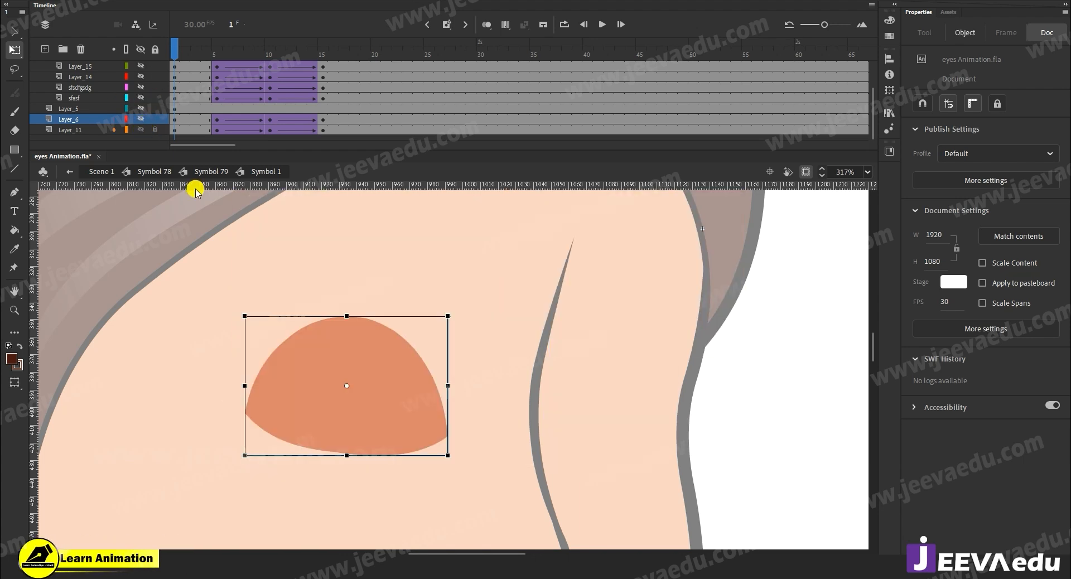
click(140, 119)
click(141, 129)
click(142, 119)
click(142, 108)
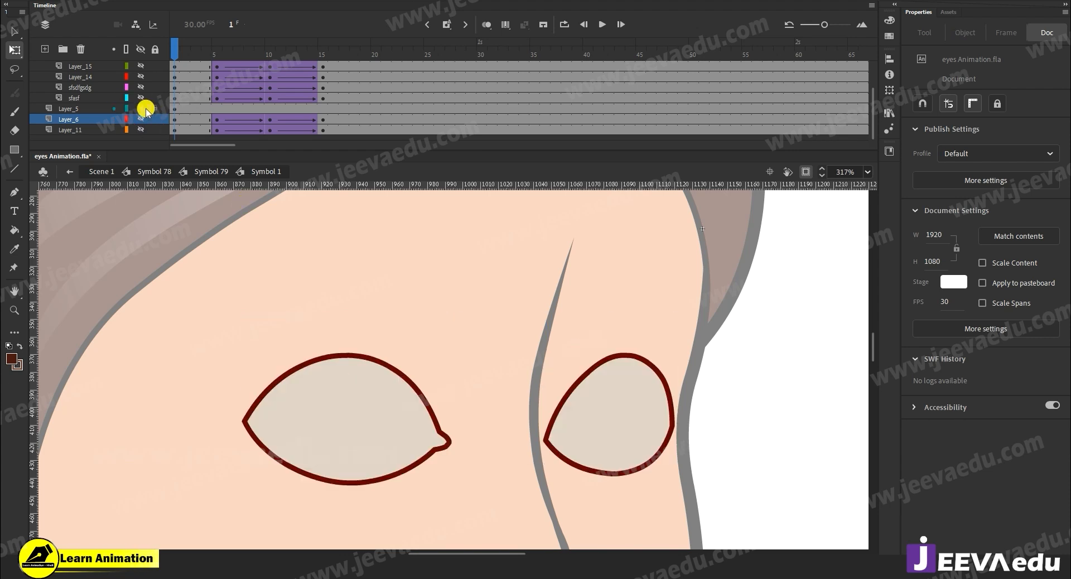
Step: Open the eye-white symbol on Layer_5 and delete the upper outline strokes of both eyes, keeping the lower ones
click(375, 446)
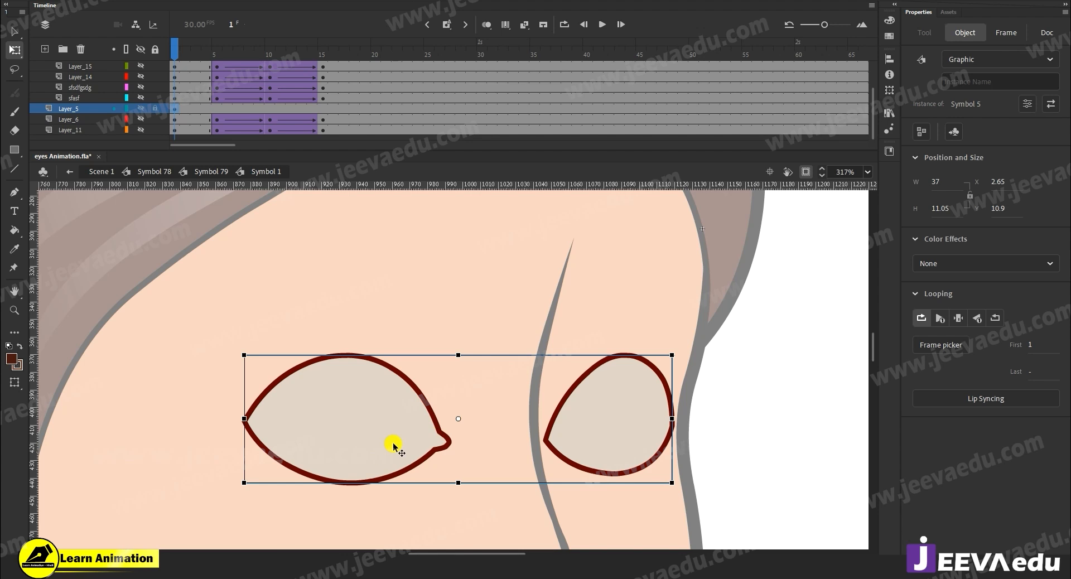
double_click(384, 446)
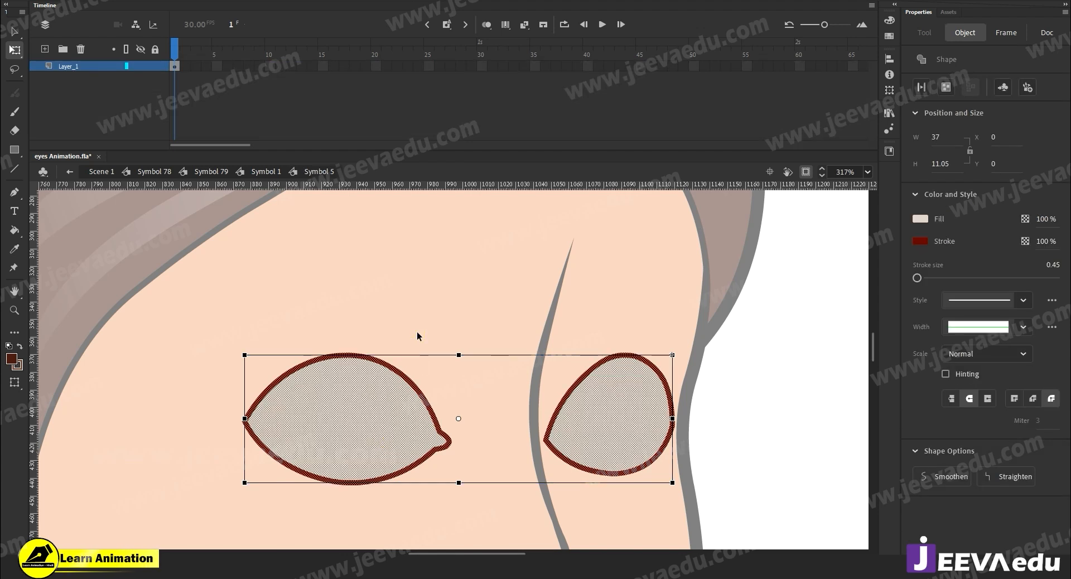
double_click(416, 331)
double_click(390, 399)
click(382, 336)
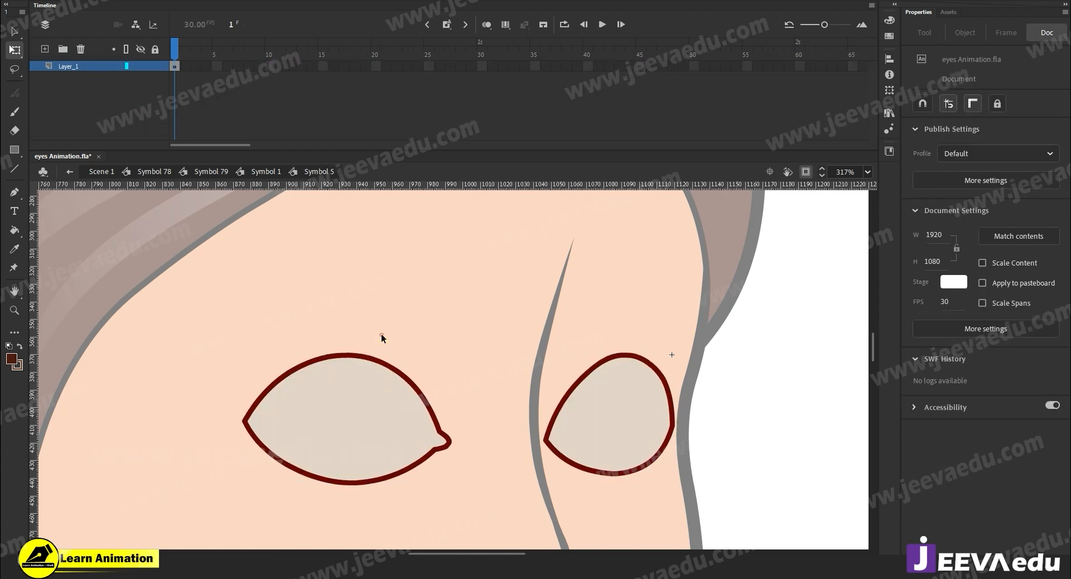
click(379, 360)
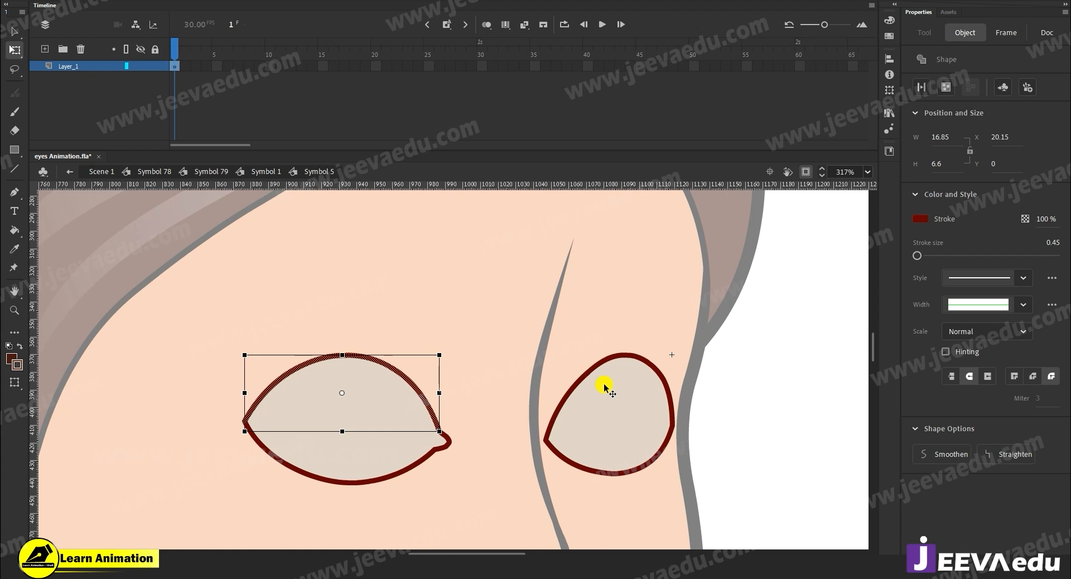
key(Delete)
click(593, 365)
key(Delete)
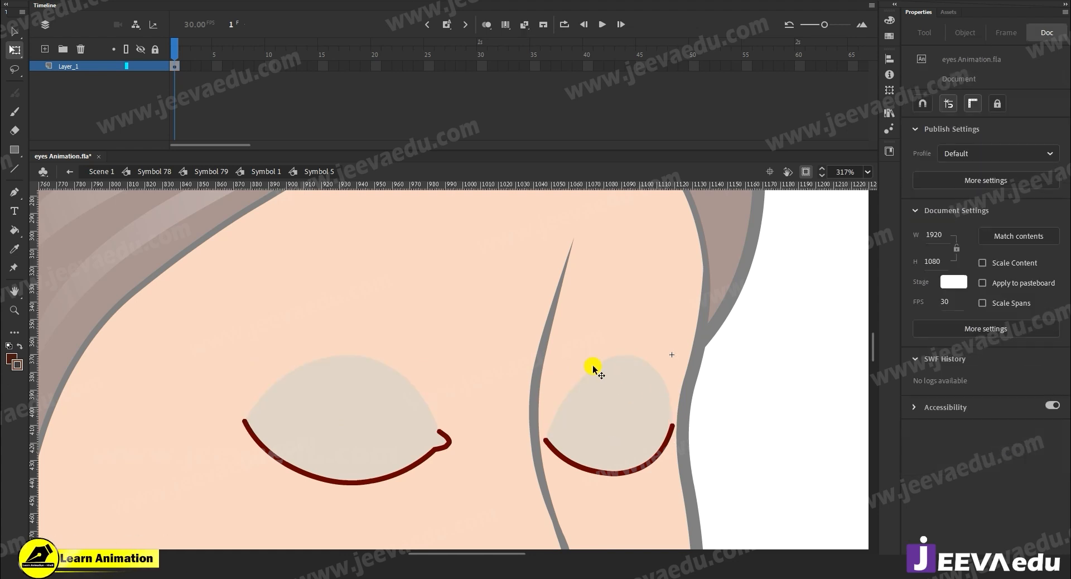
Step: Return to Symbol 1, show all hidden layers and lock every layer again
double_click(491, 427)
click(140, 87)
click(141, 49)
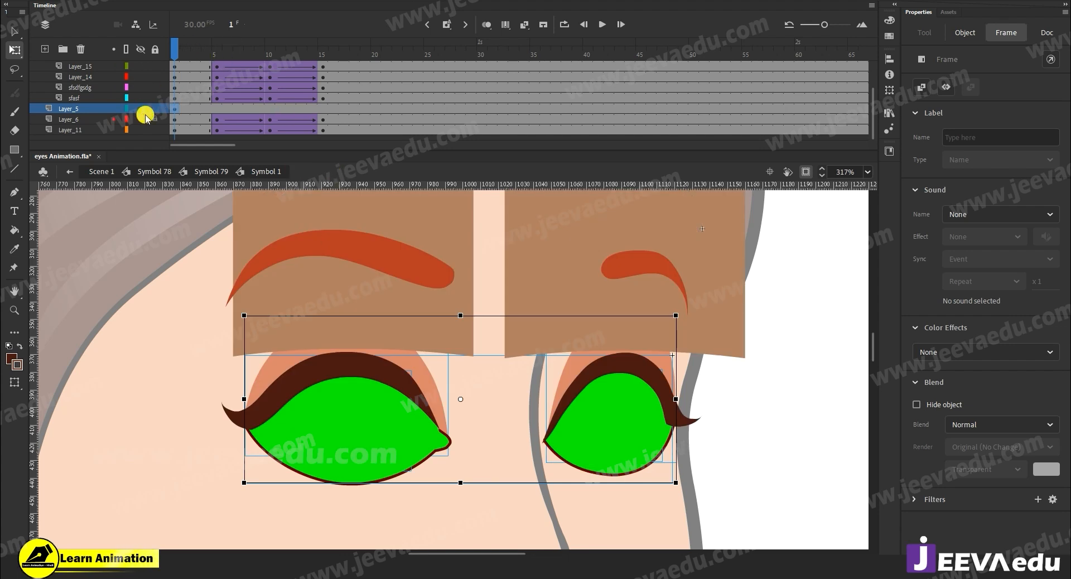
ctrl+click(155, 78)
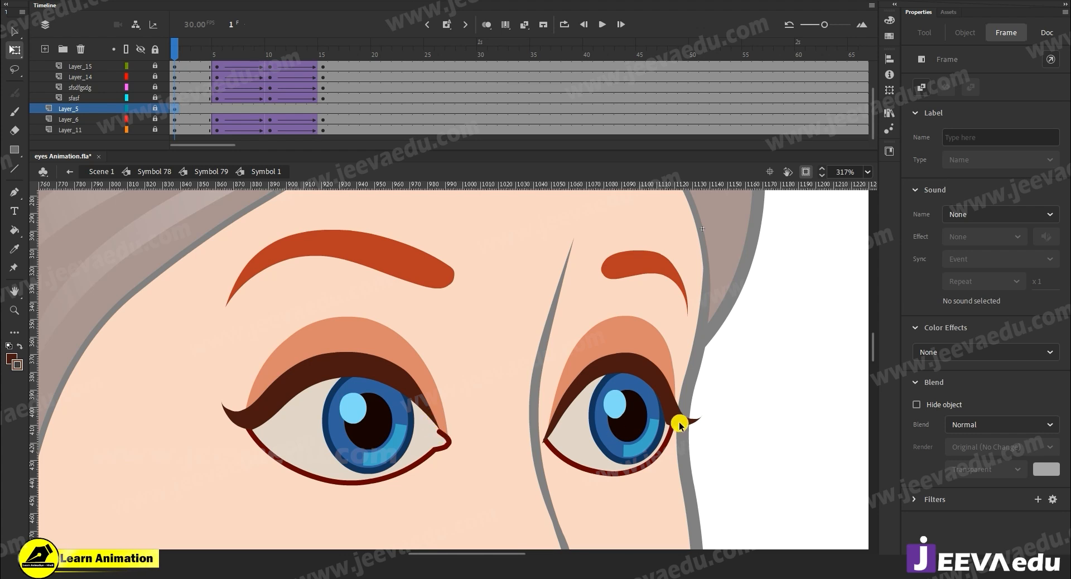
Step: Scrub to frame 10 and play the blink from the start to check the eyes without their upper outlines
drag(196, 47, 276, 70)
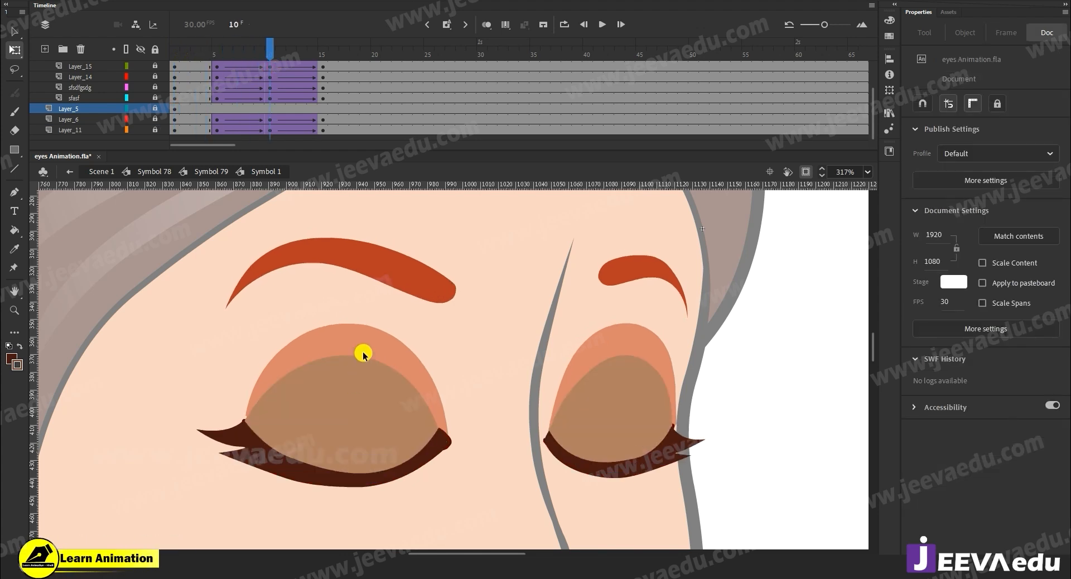
drag(270, 80, 168, 104)
key(Return)
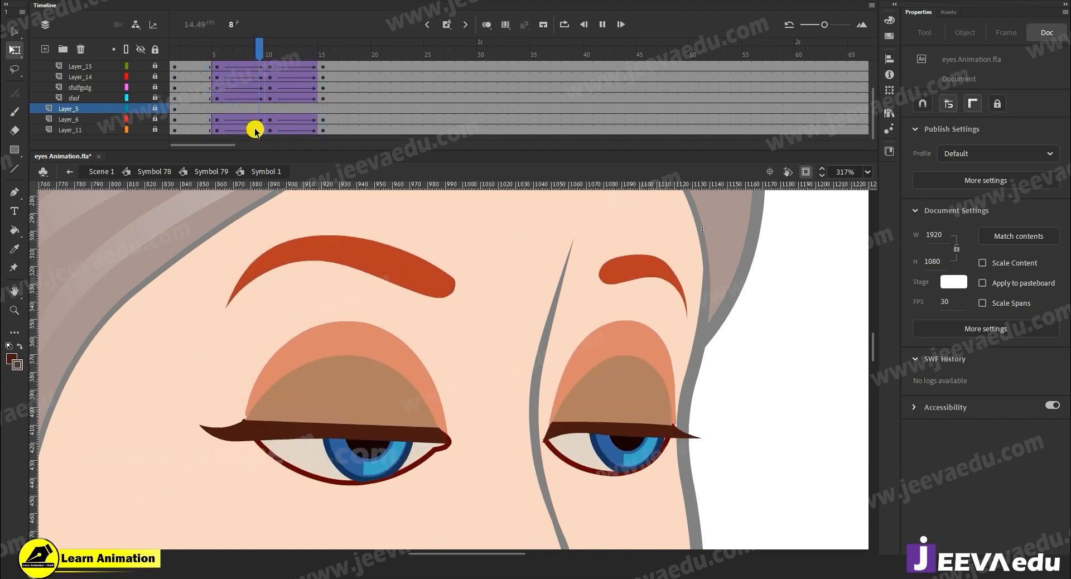
Step: Go up to Symbol 79 and play the blink on the whole head from frame 1
click(201, 173)
key(z)
alt+click(397, 451)
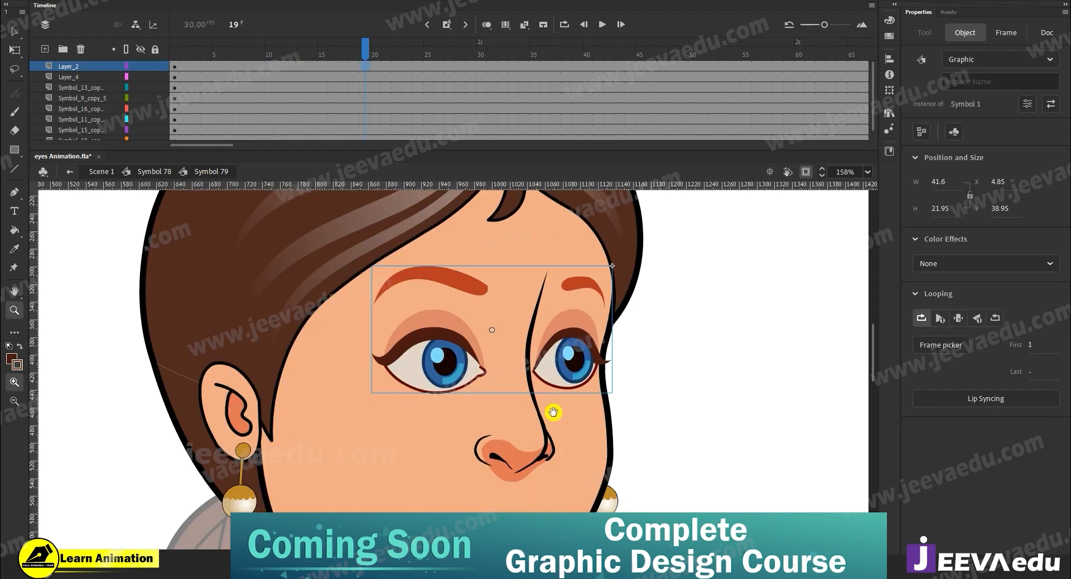
alt+click(523, 417)
drag(350, 49, 61, 84)
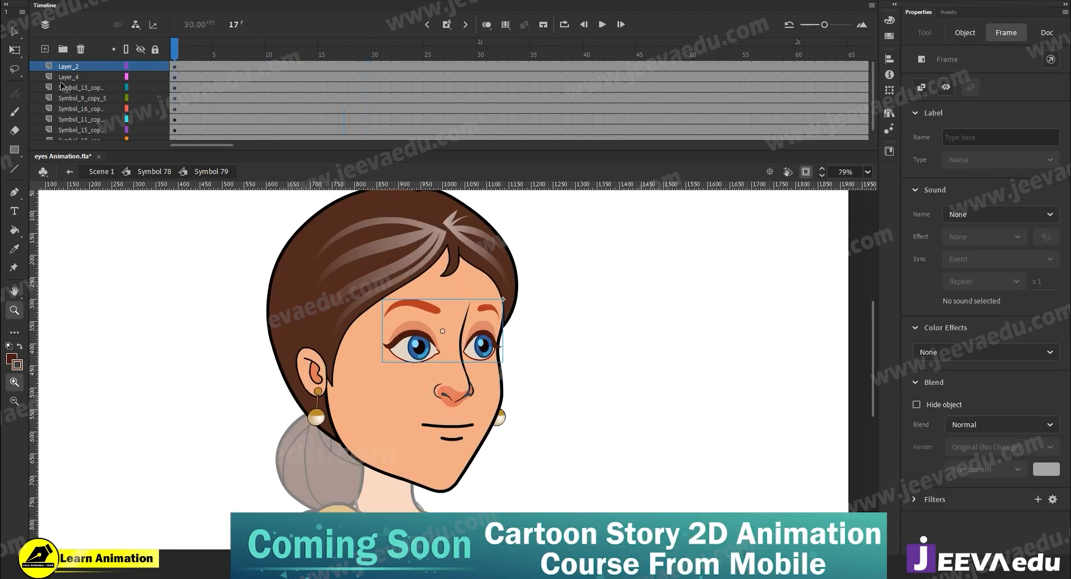
key(Return)
key(Return)
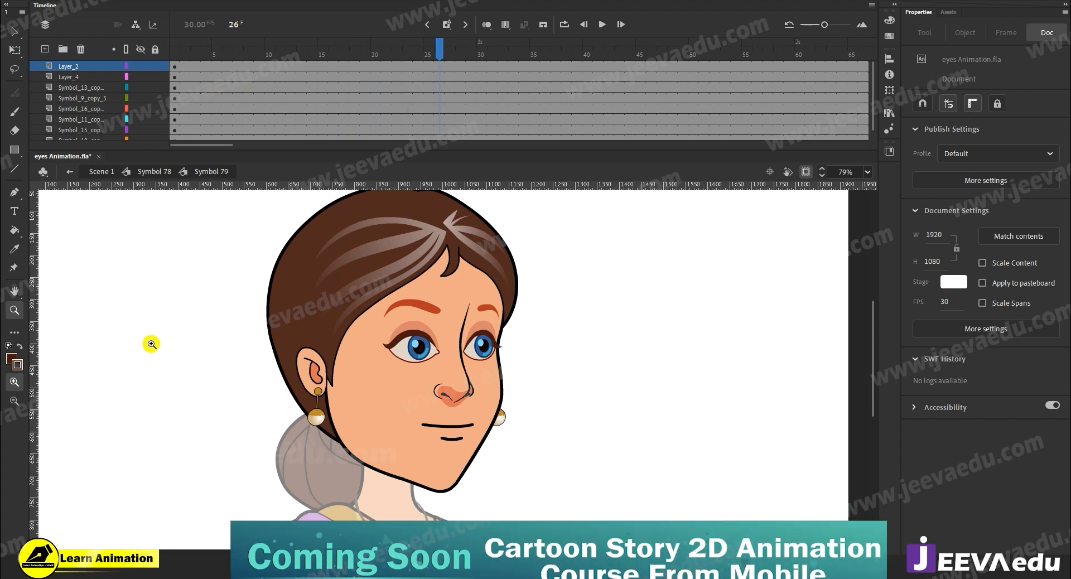
Step: Replay the blink several times from frame 1 in a closer view of the face
drag(266, 251, 522, 465)
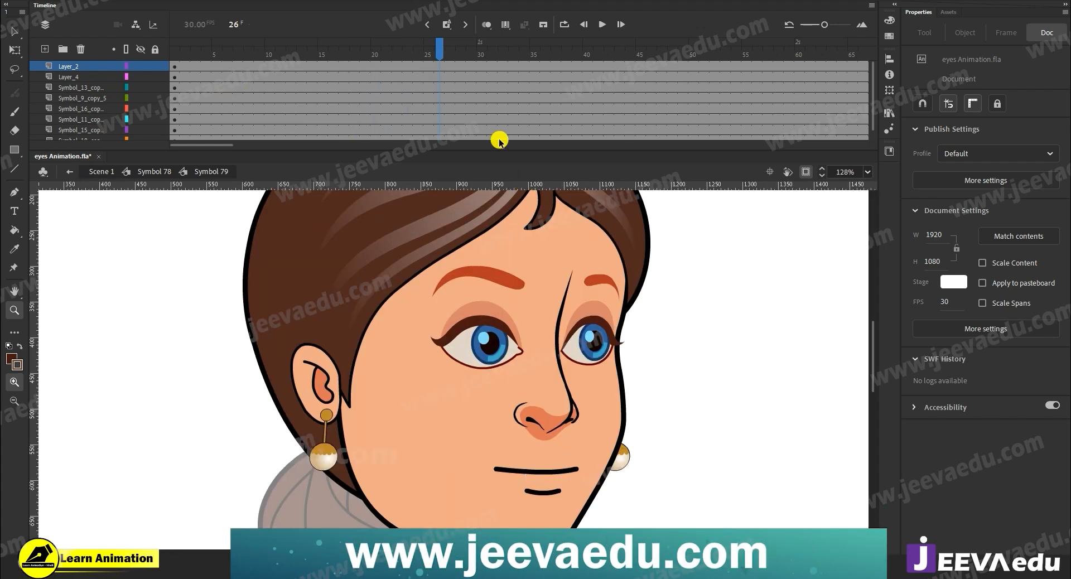
drag(541, 392, 471, 414)
drag(427, 66, 67, 130)
click(67, 130)
key(Return)
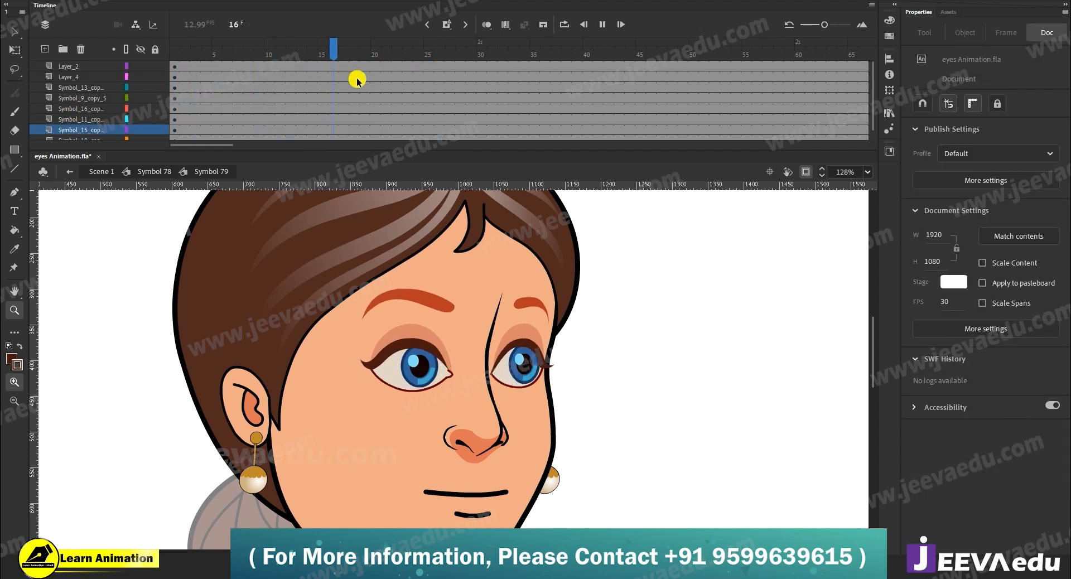
drag(427, 66, 227, 142)
click(418, 106)
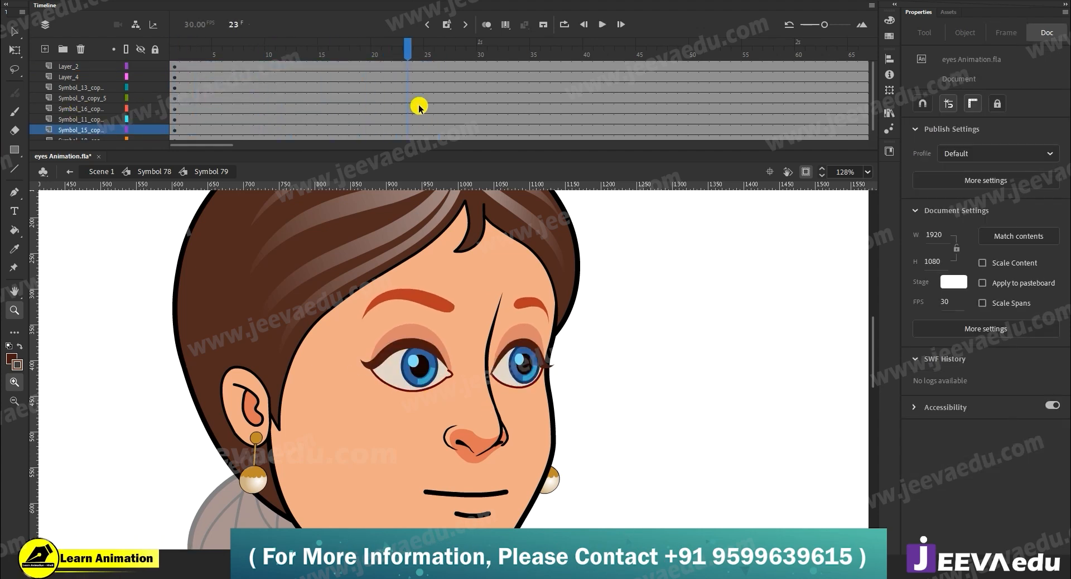
key(Return)
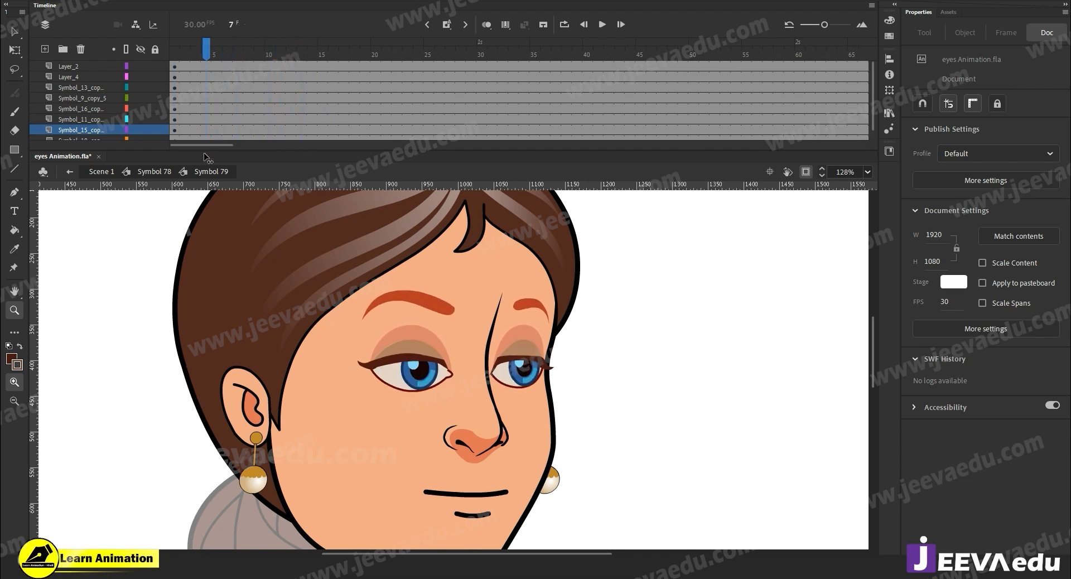
Step: Open Symbol 1 for editing, go to frame 5 and add a new layer directly above Layer_3
click(469, 438)
click(472, 408)
drag(478, 383, 496, 429)
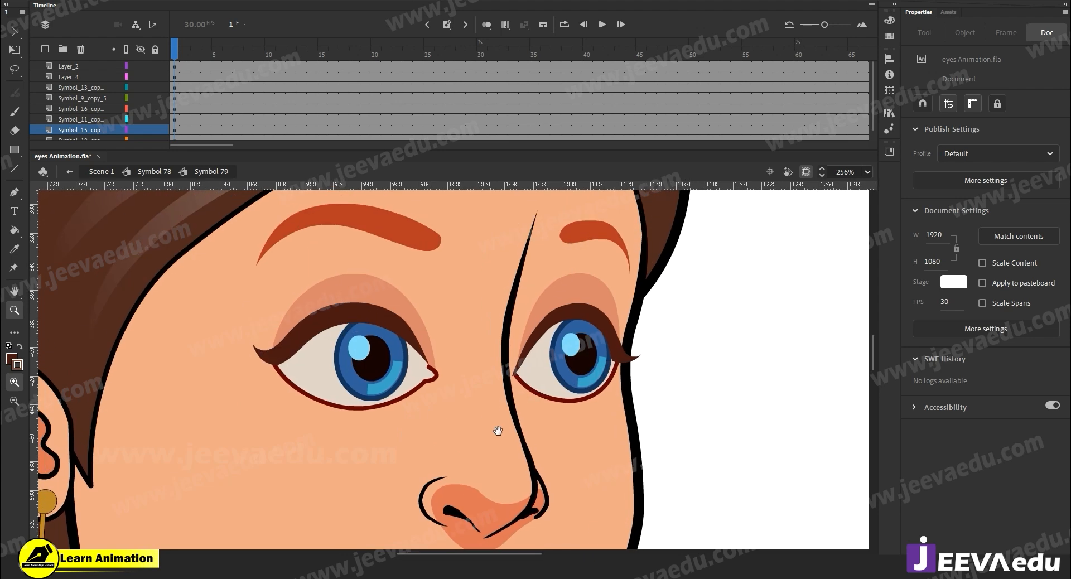
key(v)
click(403, 365)
double_click(414, 374)
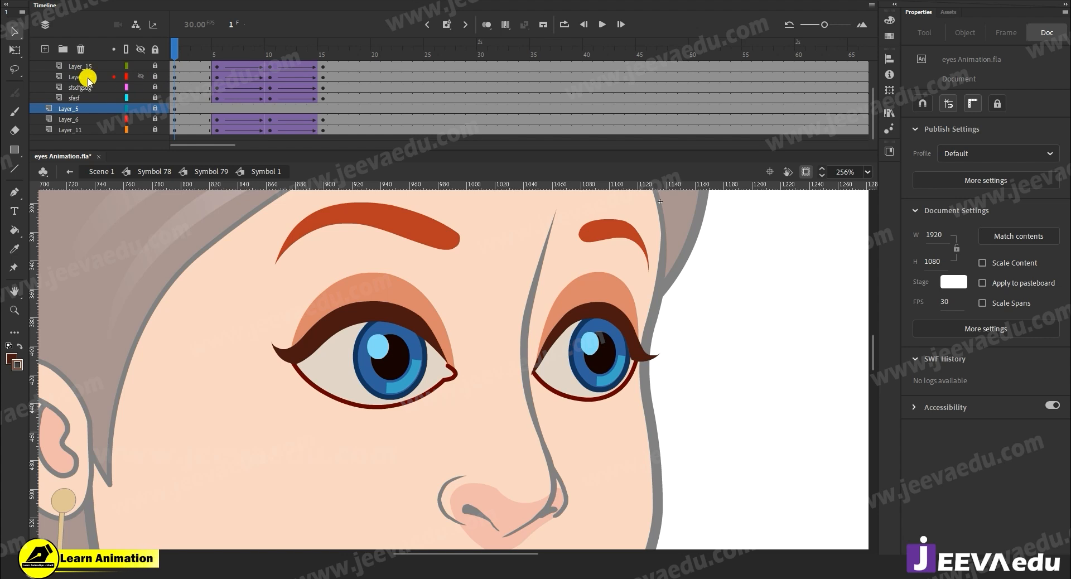
scroll(92, 95, up, 4)
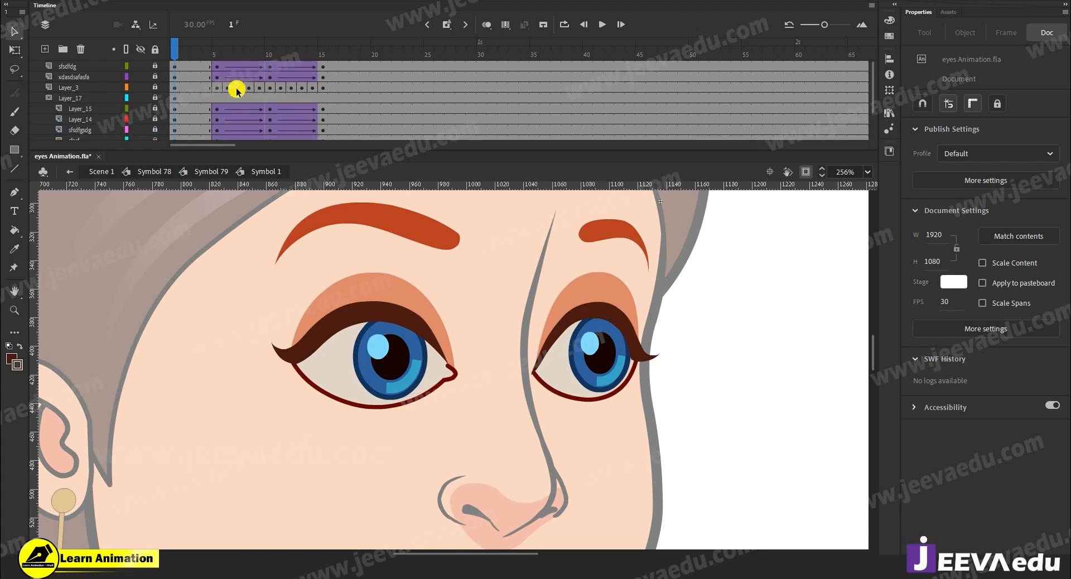
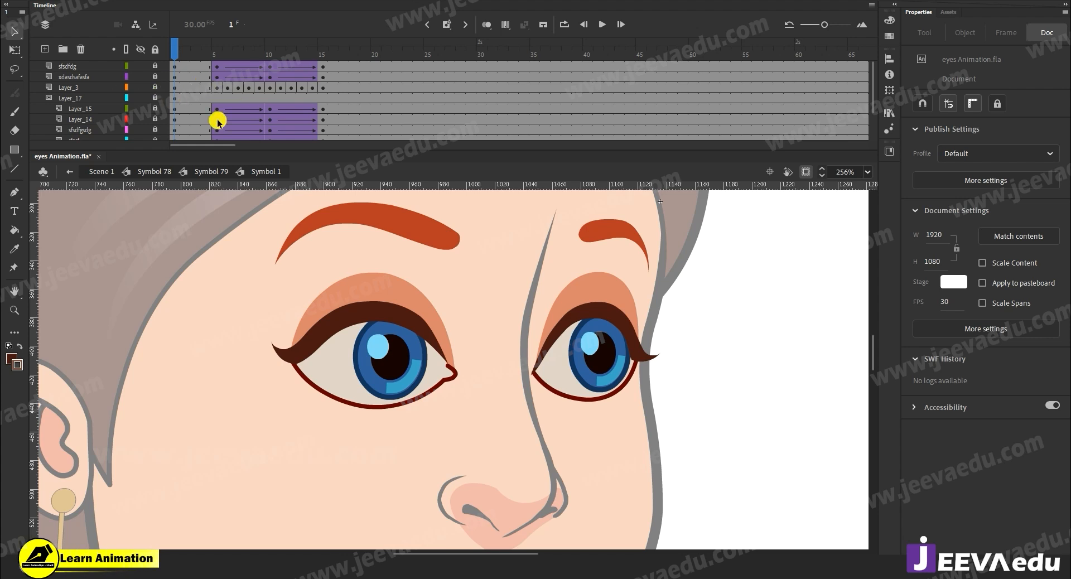
scroll(215, 111, down, 2)
click(212, 58)
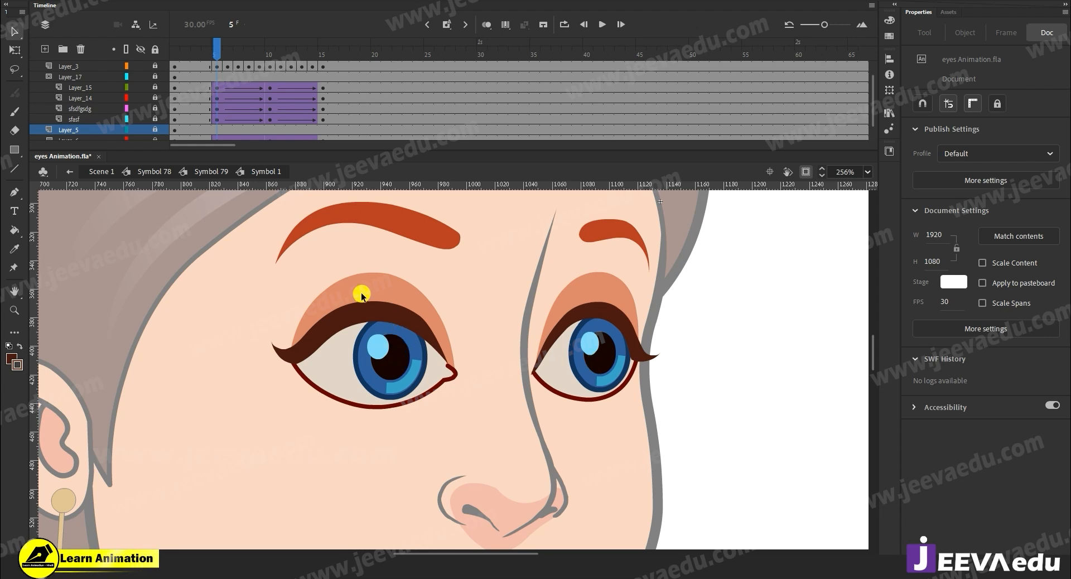
scroll(256, 73, up, 2)
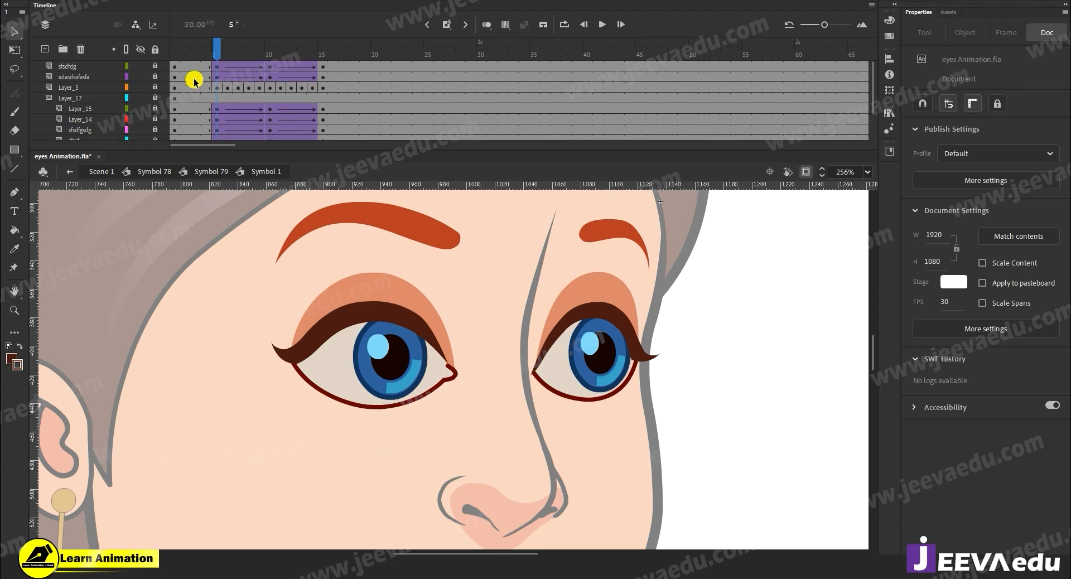
click(69, 89)
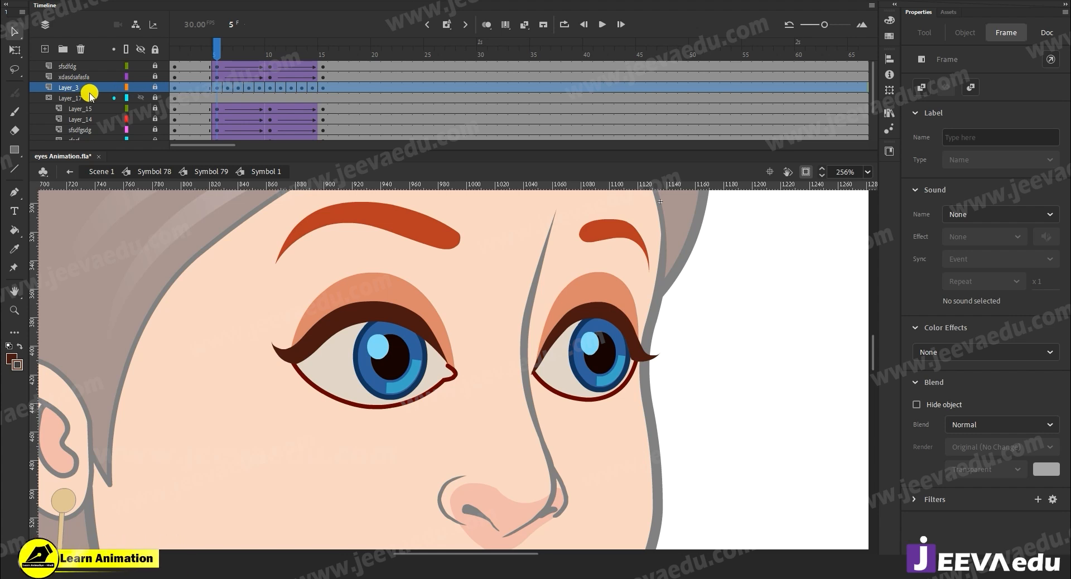
click(45, 49)
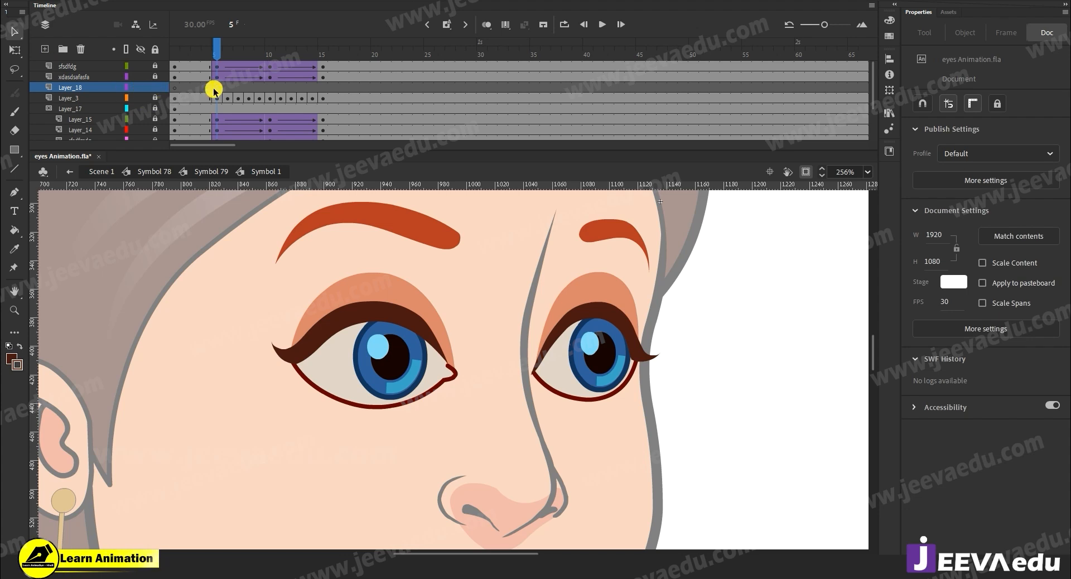
Step: Sample the brown eyelid colour from frame 7 as the fill colour and return to frame 5
click(14, 168)
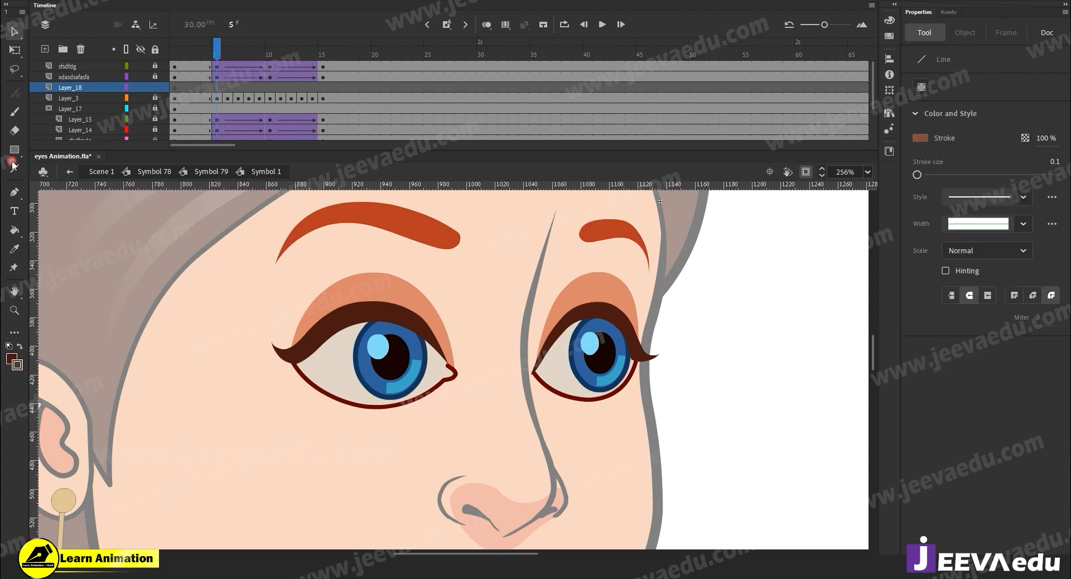
key(i)
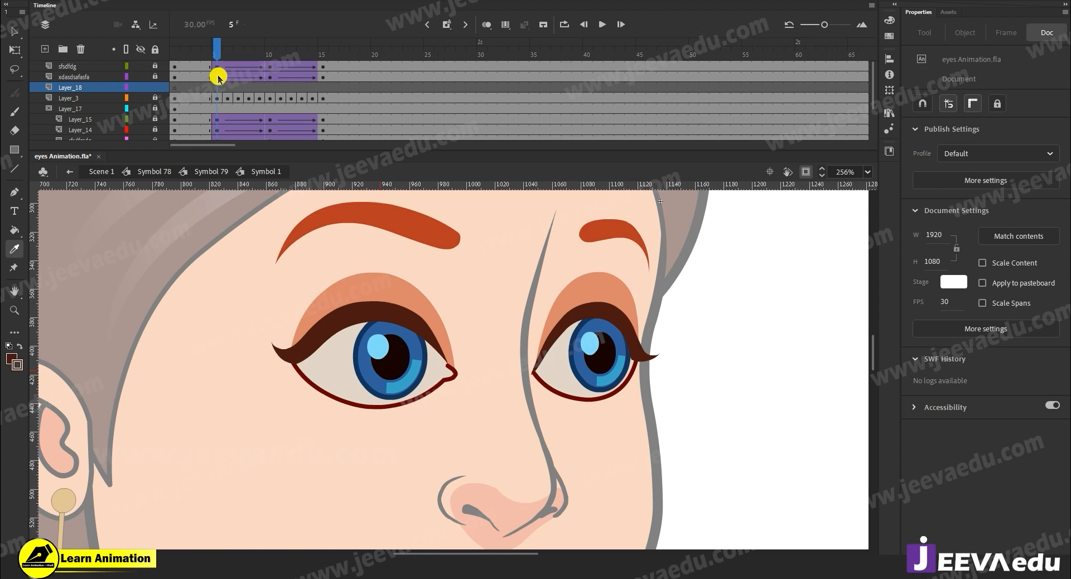
click(238, 54)
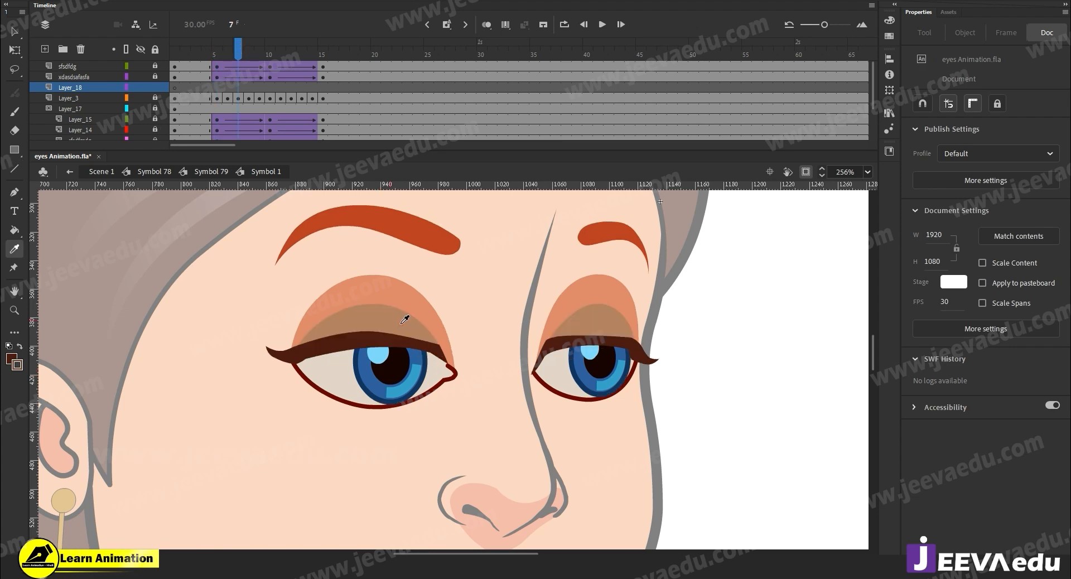
click(407, 318)
click(218, 58)
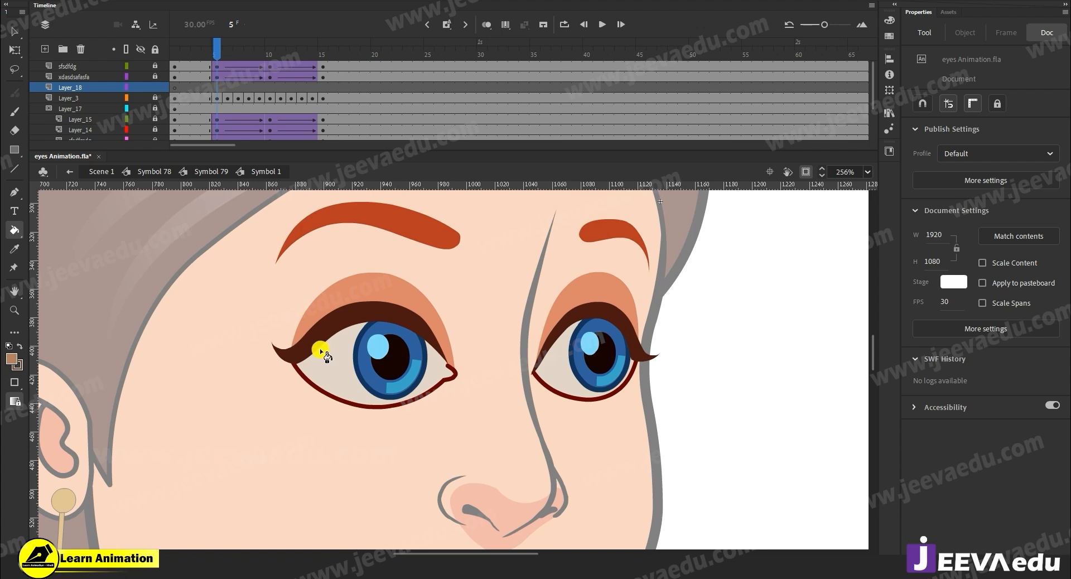
Step: Draw a brown rectangle on Layer_18 at frame 5, on the cheek below the larger eye
click(14, 150)
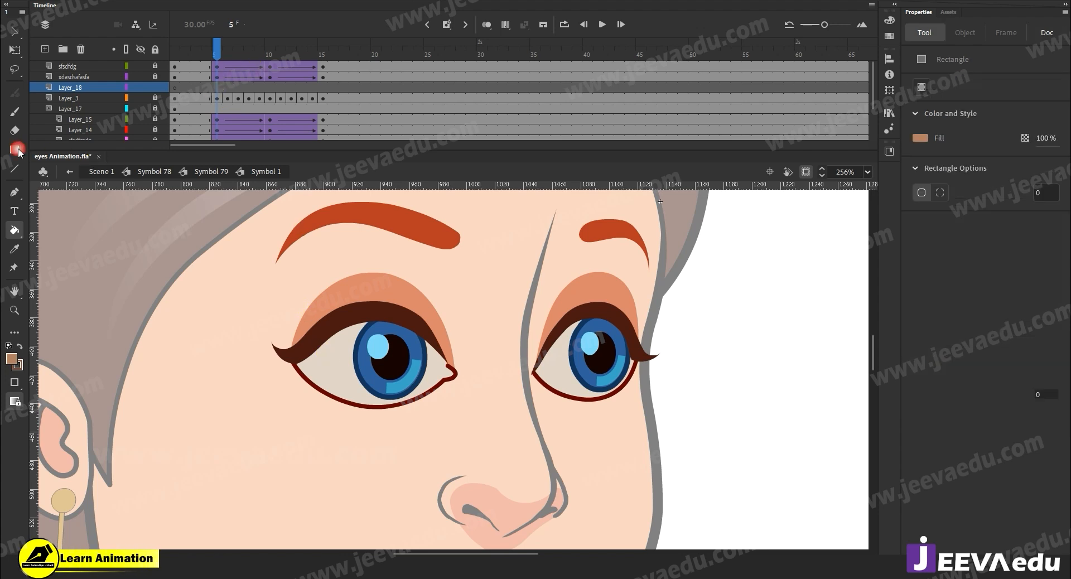
drag(293, 426, 418, 493)
key(v)
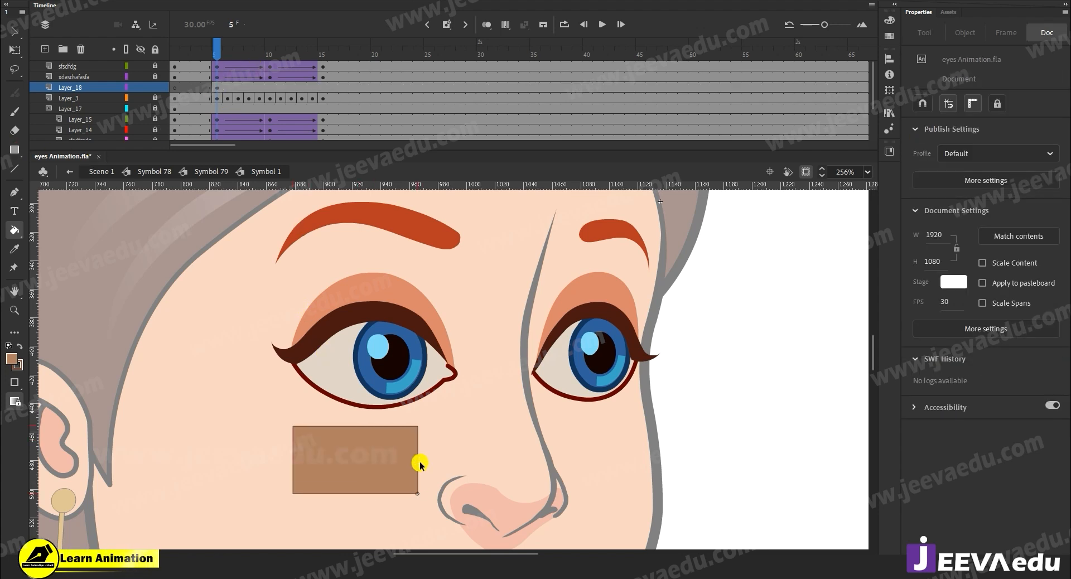
double_click(418, 460)
double_click(411, 460)
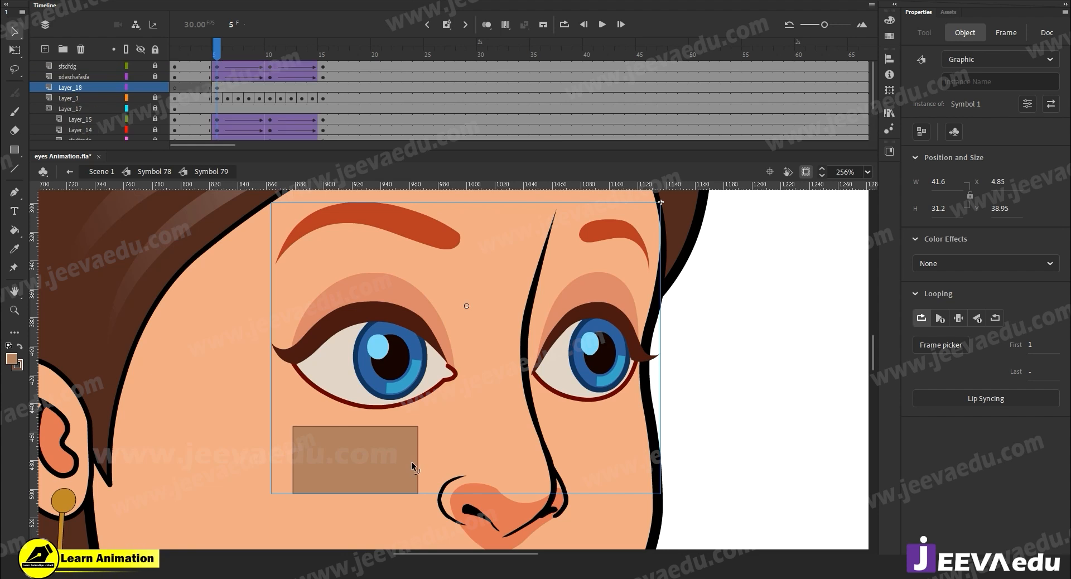
Step: Reopen Symbol 1 for editing and delete the brown rectangle below the larger eye from Layer_18 at frame 5
click(417, 453)
click(421, 455)
click(380, 477)
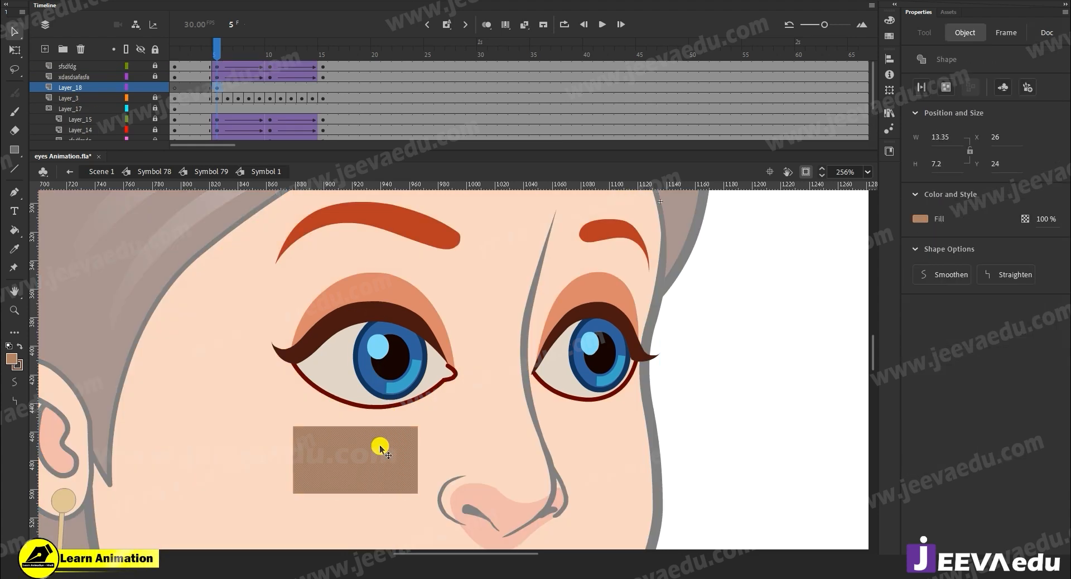
key(Delete)
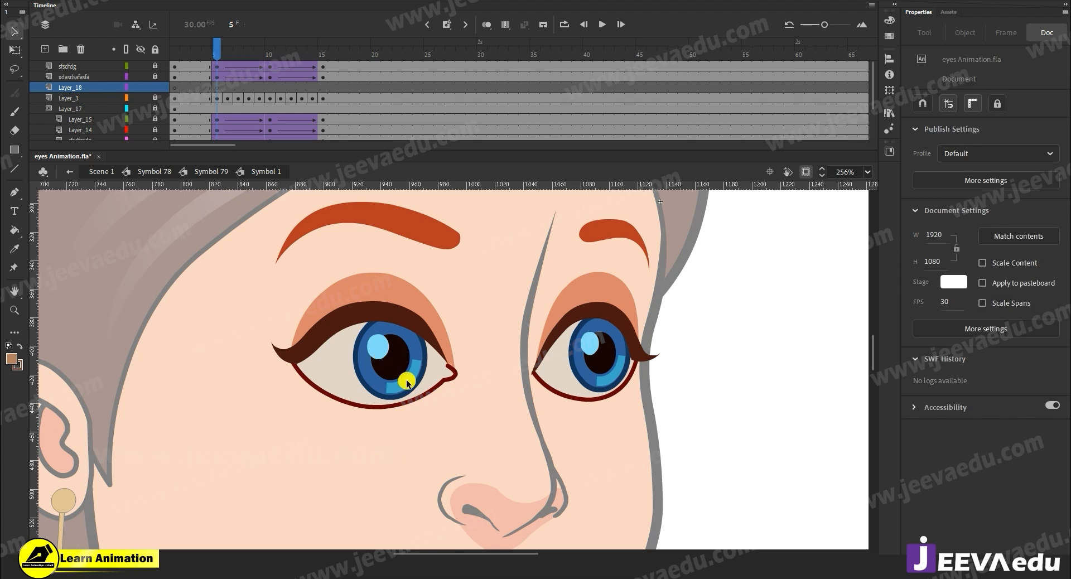
Step: Copy the larger eye's upper lash from Layer_3, hide that layer, and paste the lash in place on Layer_18 at frame 1
key(z)
click(400, 333)
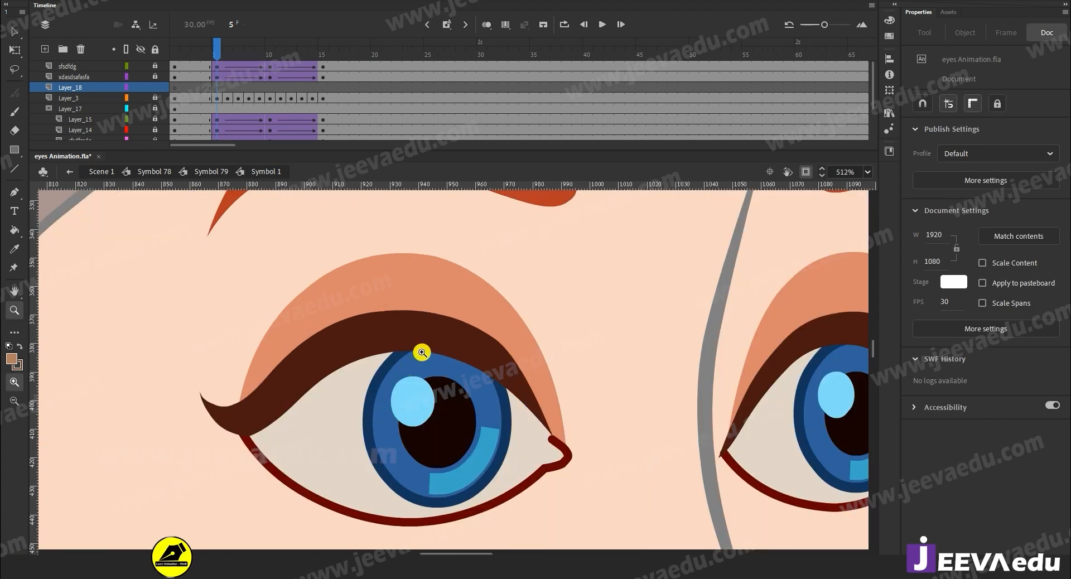
key(v)
click(457, 342)
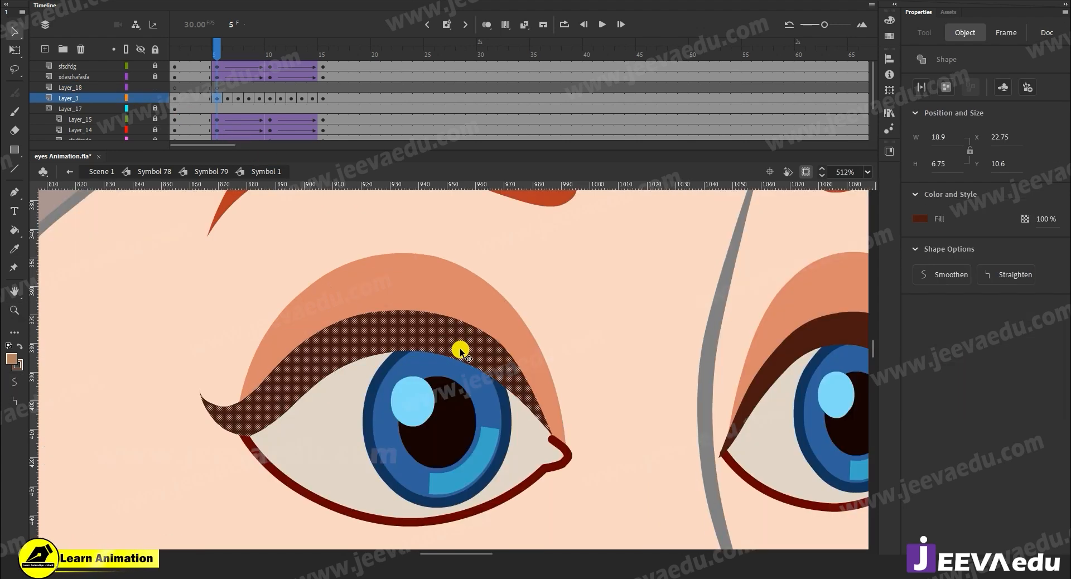
click(218, 87)
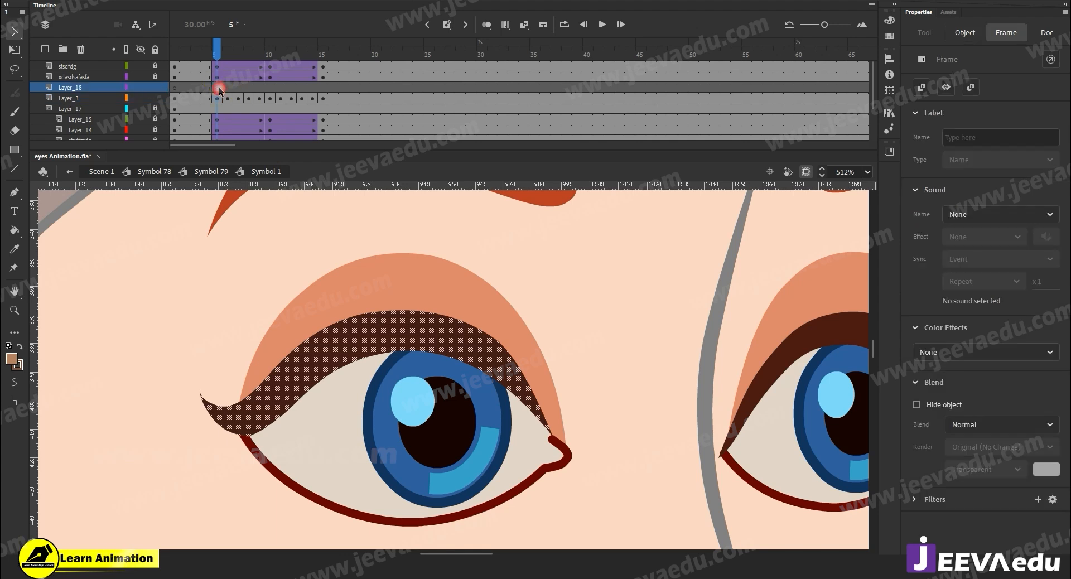
click(140, 97)
click(174, 96)
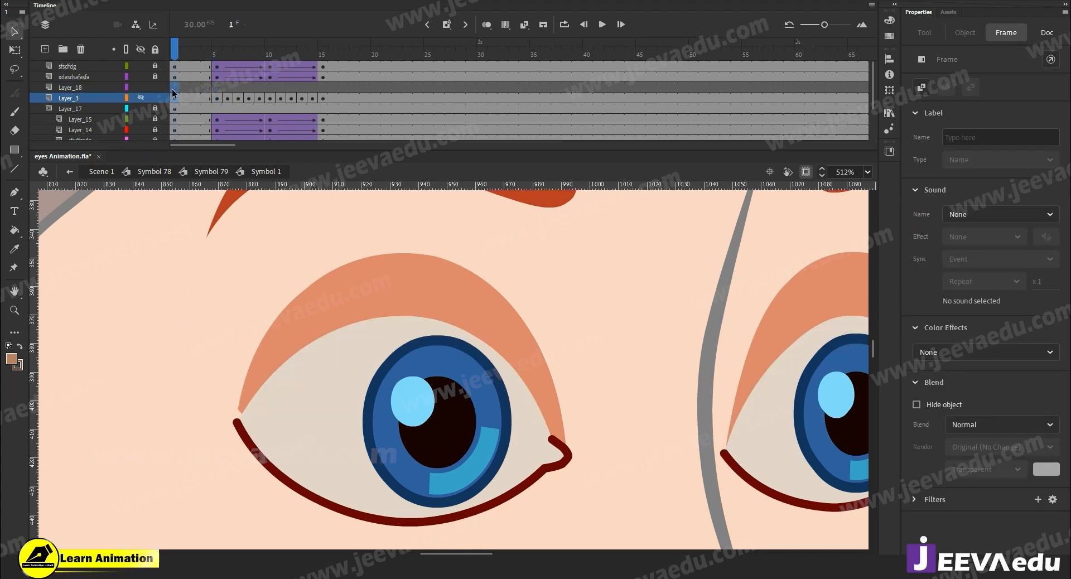
click(173, 87)
right_click(169, 289)
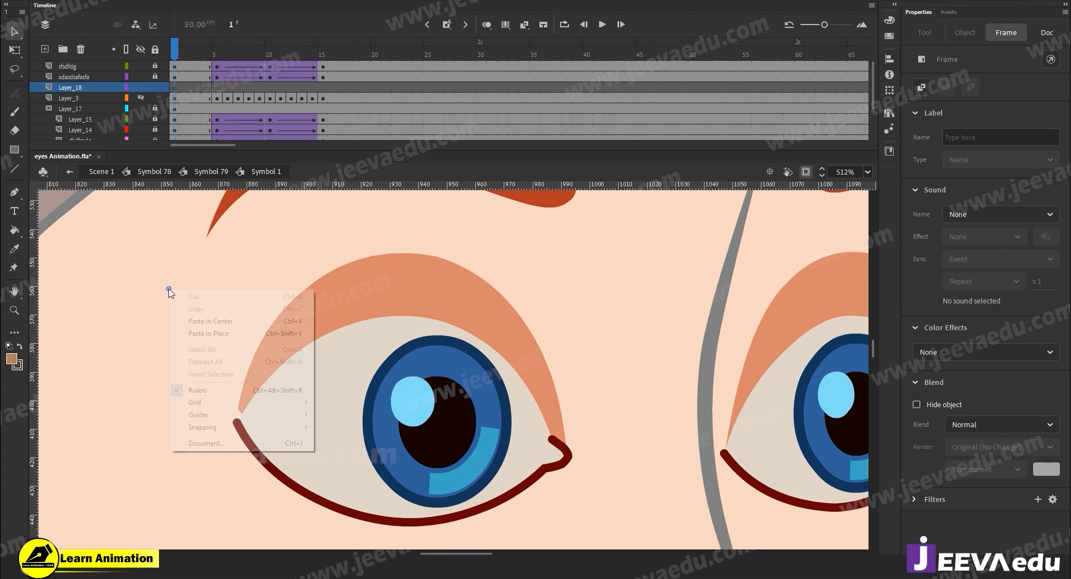
click(199, 332)
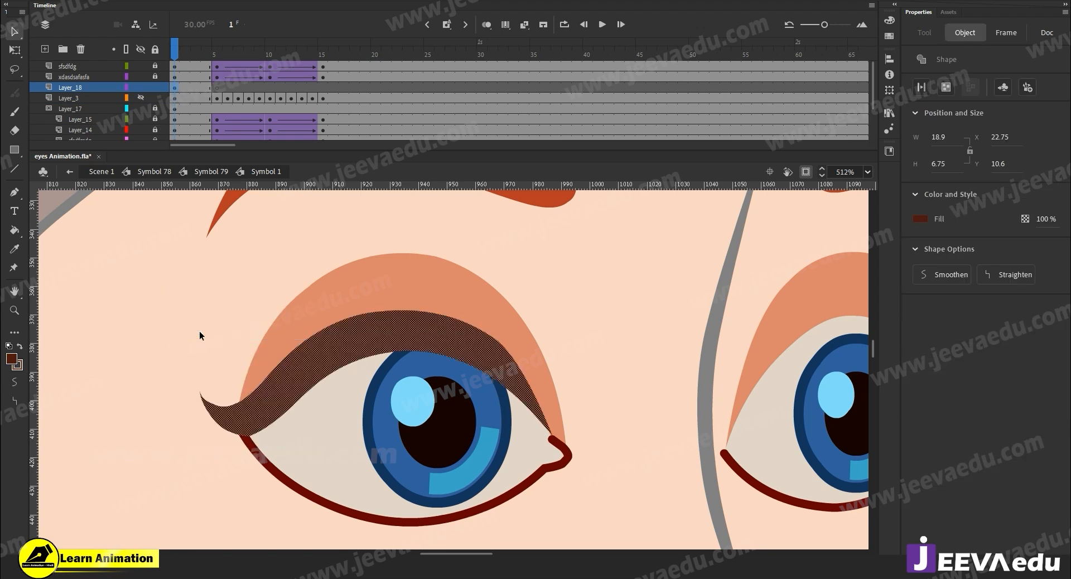
Step: Add keyframes for the pasted lash on Layer_18 at frames 5 and 6
click(217, 87)
right_click(216, 87)
click(243, 204)
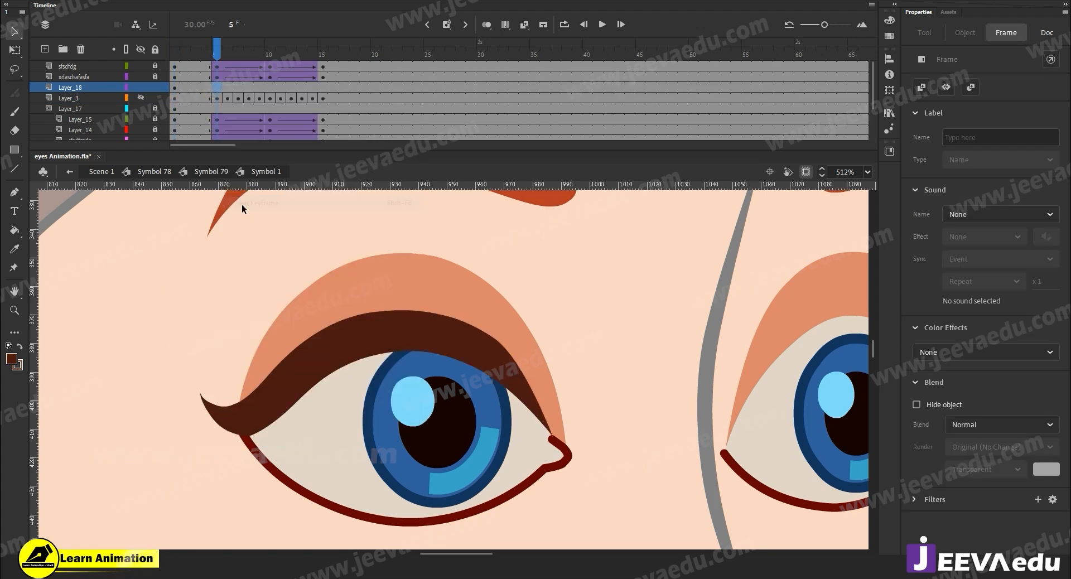
click(322, 323)
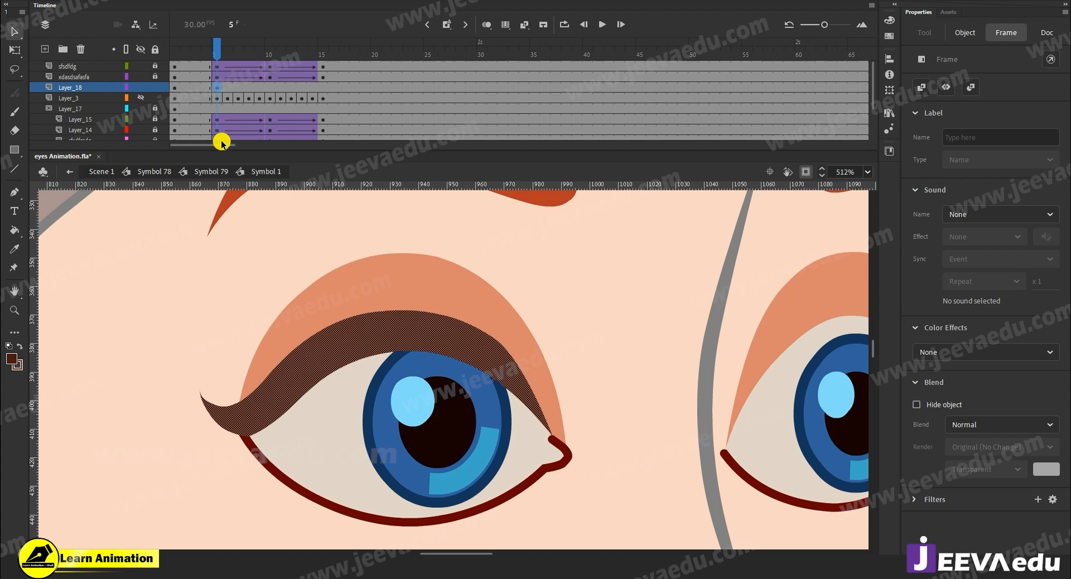
click(227, 87)
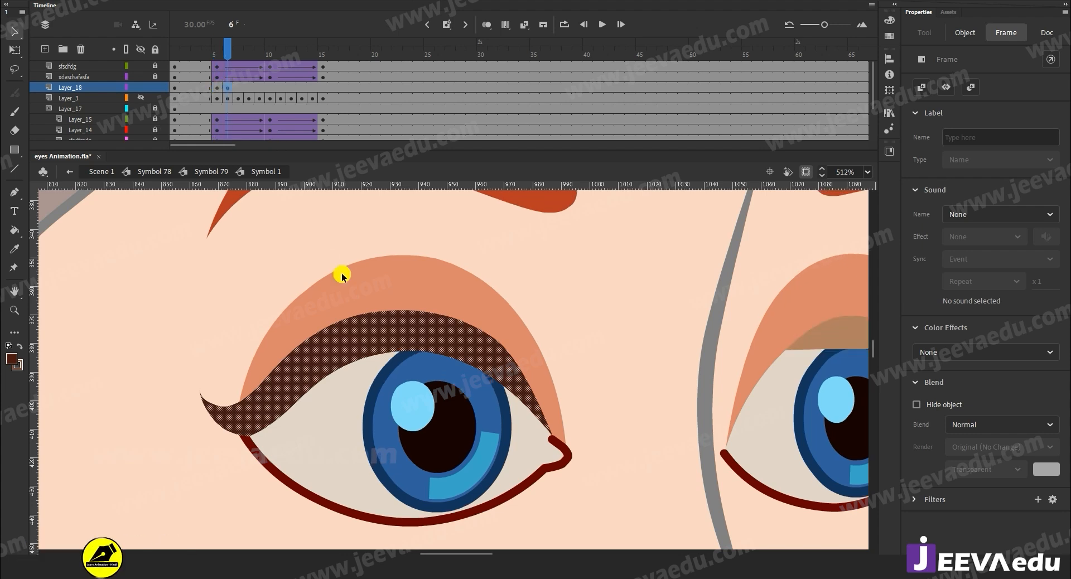
Step: Squash the upper lash on Layer_18 at frame 6 downwards from its top edge to a height of about 6
click(265, 396)
click(195, 313)
click(420, 342)
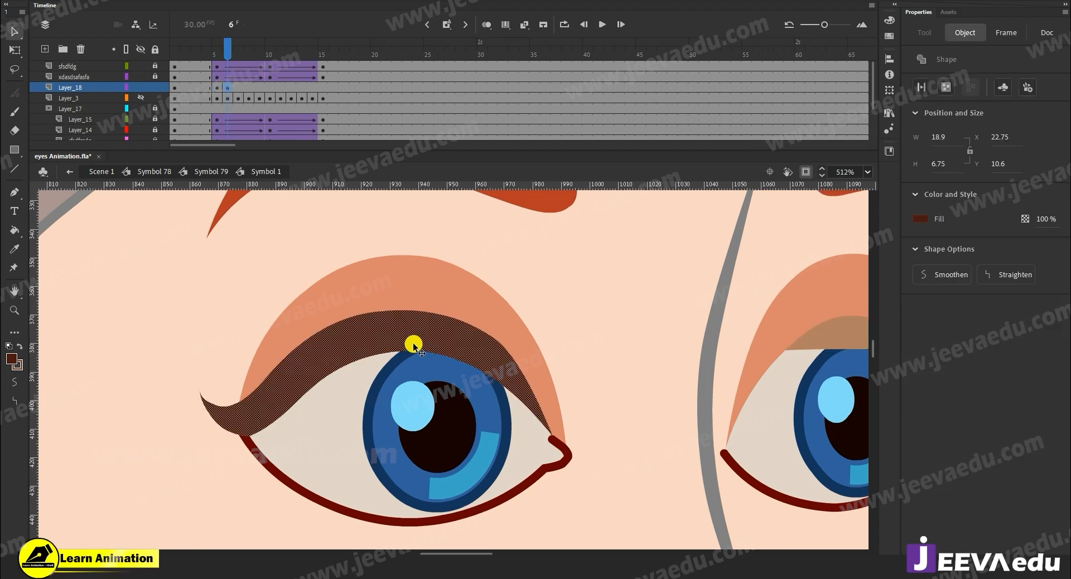
key(q)
drag(376, 310, 373, 321)
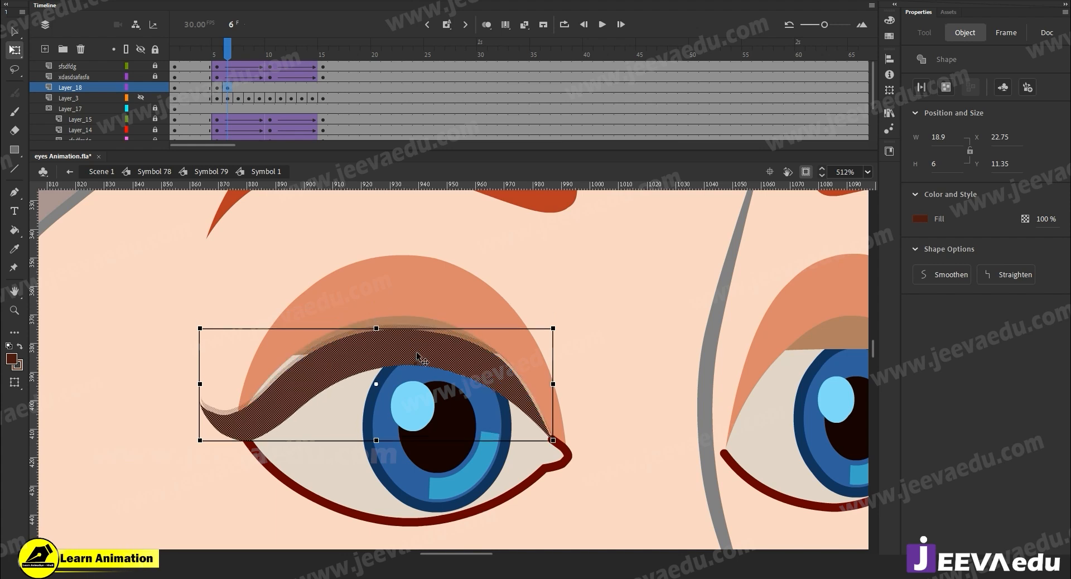
click(294, 277)
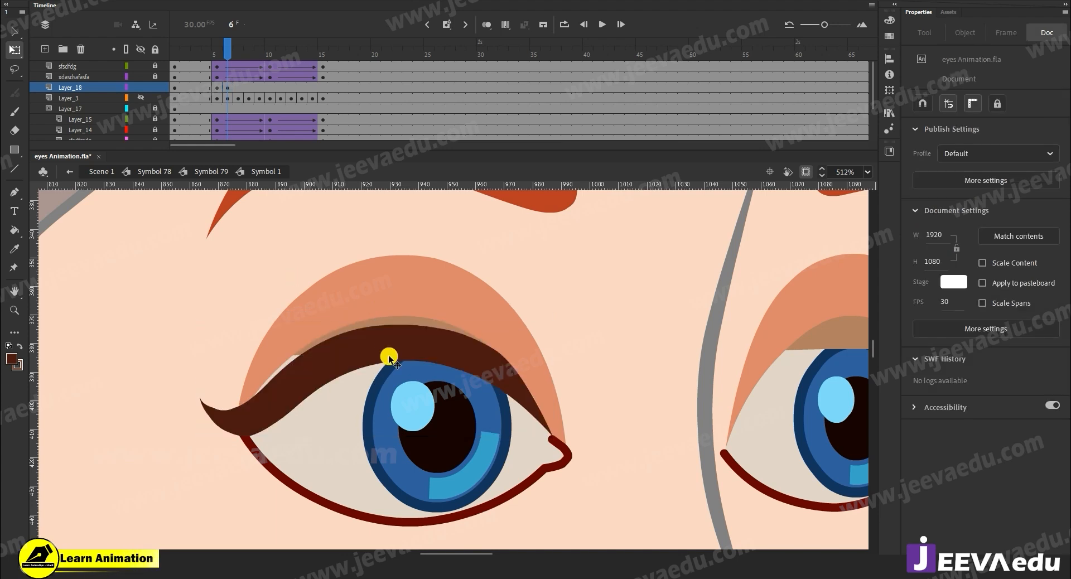
Step: Bend the upper edge of the frame 6 lash slightly downwards at its middle and towards both ends
drag(387, 329, 387, 337)
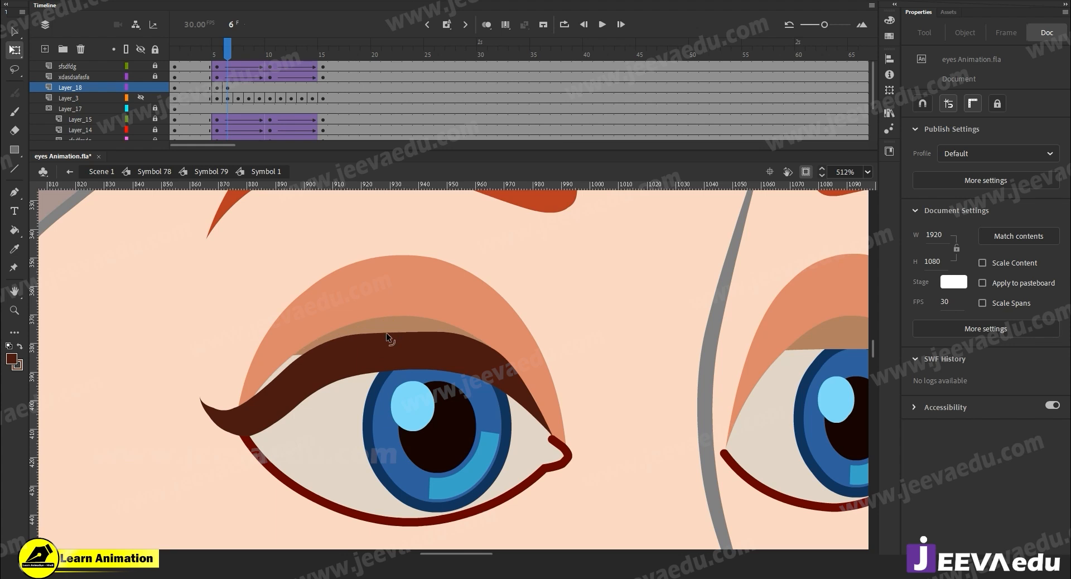
drag(319, 342, 313, 346)
drag(463, 336, 464, 338)
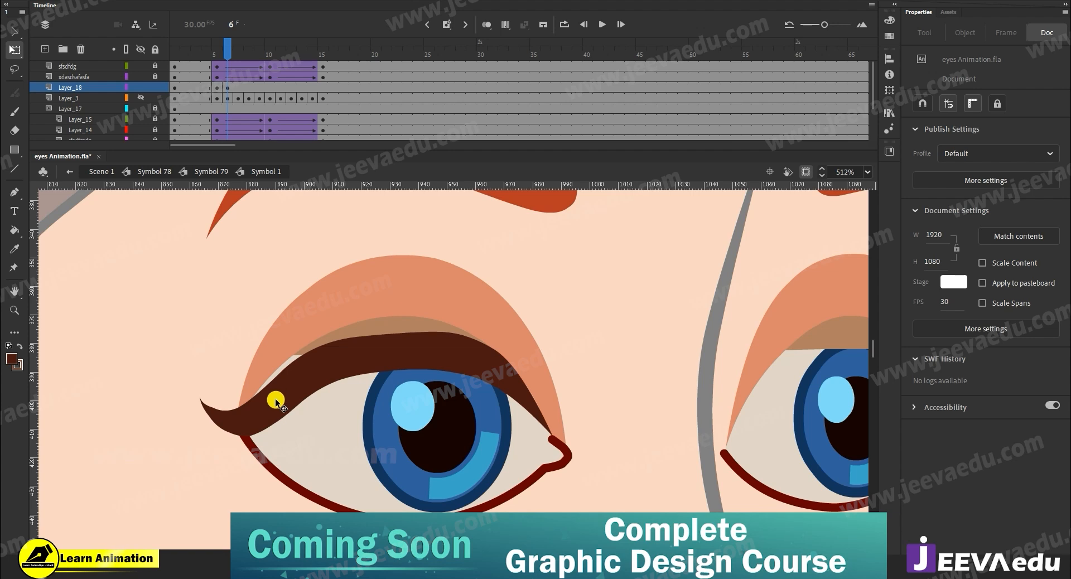
Step: Draw a thin arc with the Paint Brush above the frame 6 lash, from its outer corner to its inner corner
key(n)
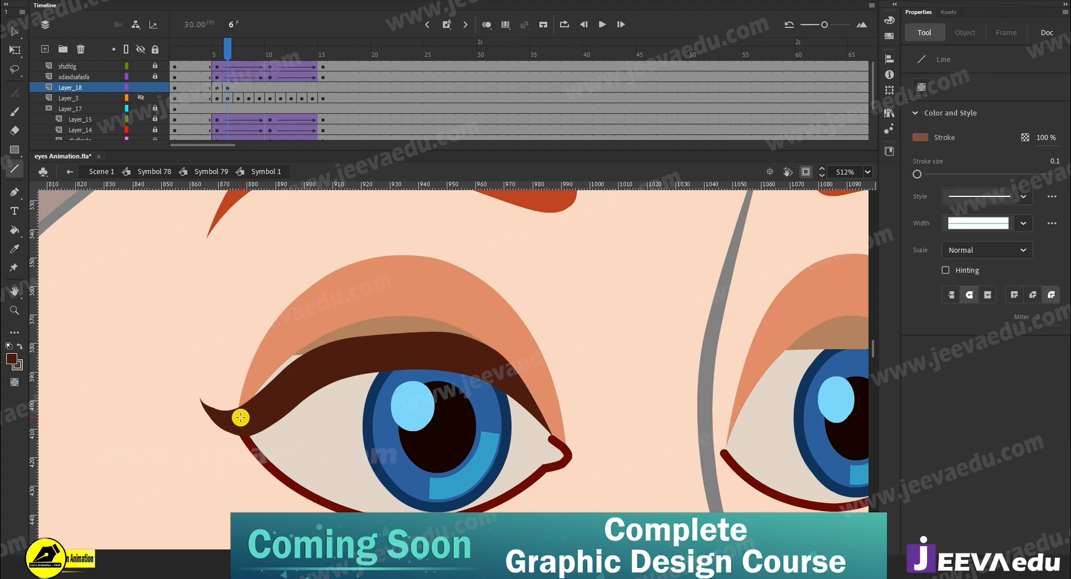
key(v)
click(410, 360)
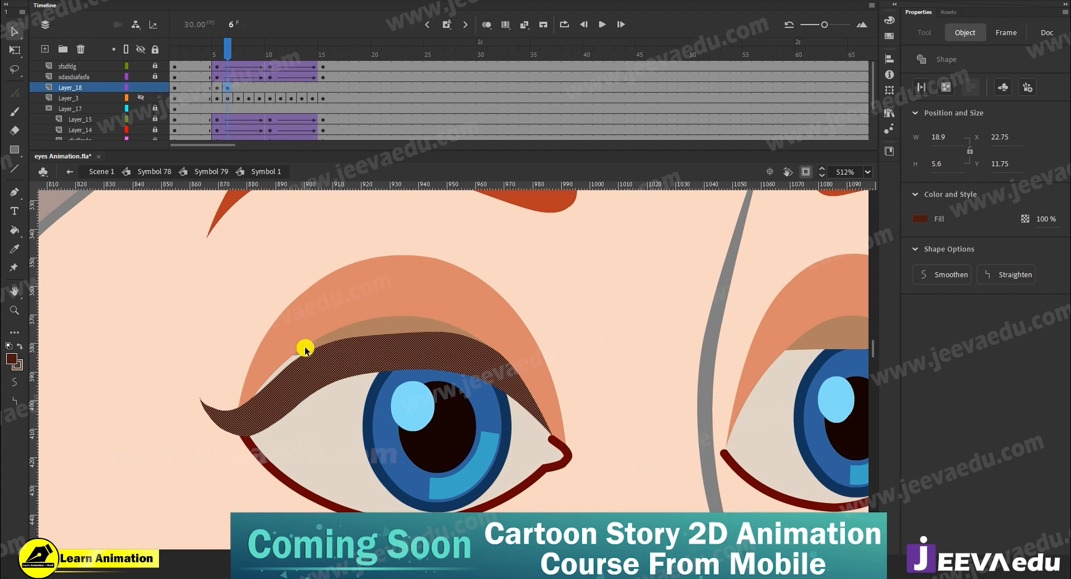
click(208, 308)
key(y)
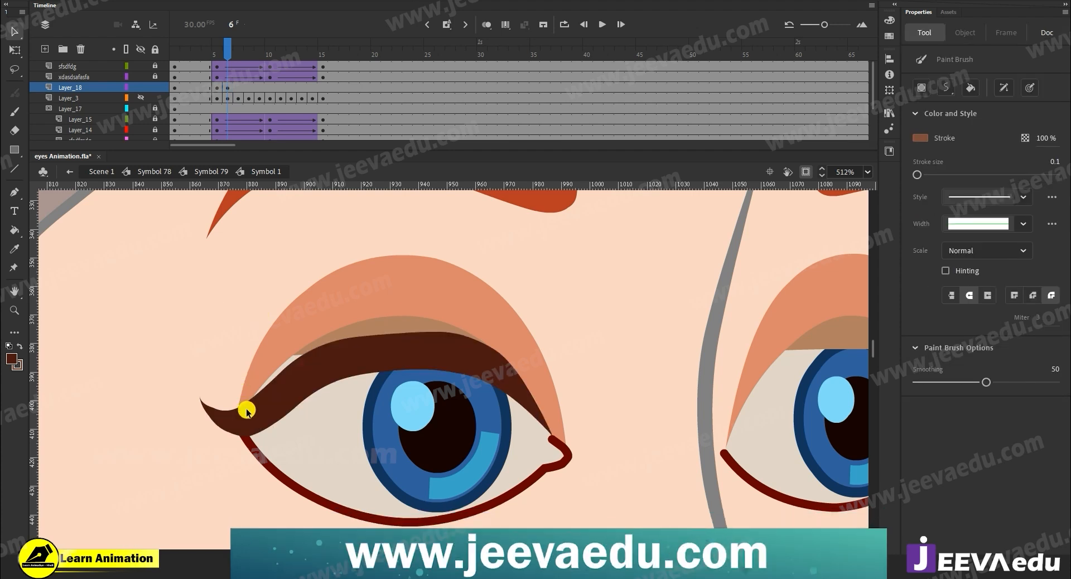
mouse_move(328, 328)
mouse_down()
mouse_move(415, 314)
mouse_move(500, 337)
mouse_move(530, 397)
mouse_up()
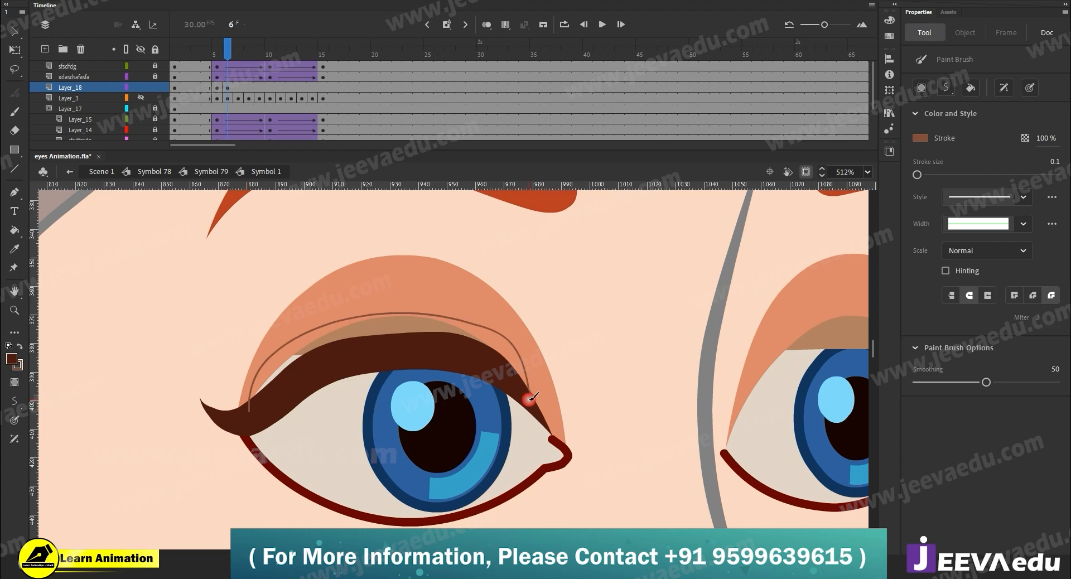
Step: Refine the arc's curve, fill the area between it and the lash with the sampled eyelid brown, and remove the arc's stroke
key(v)
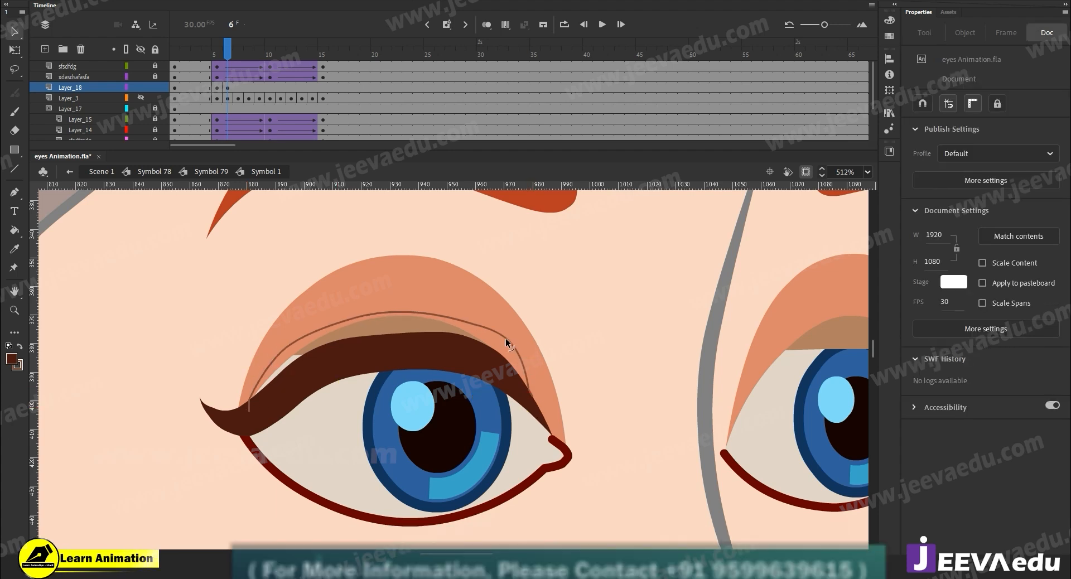
click(354, 334)
key(i)
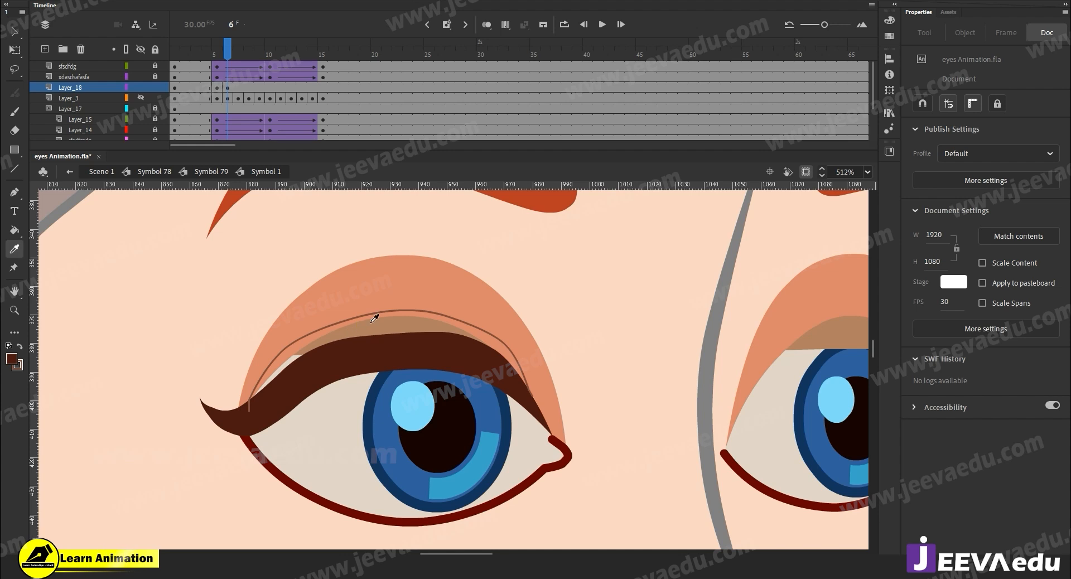
click(372, 322)
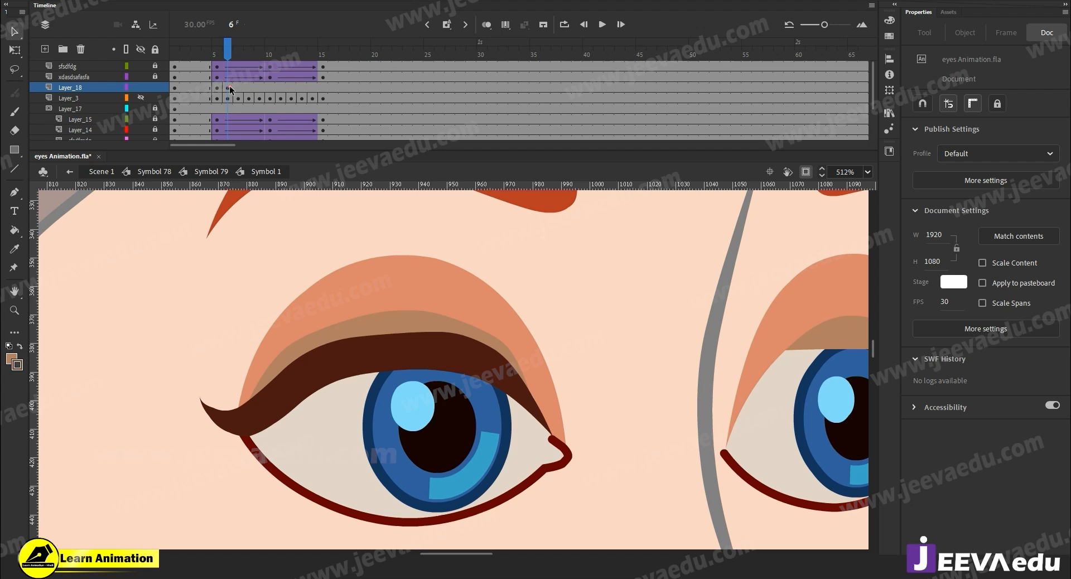
Step: Add a keyframe on Layer_18 at frame 7 and select its upper lash for free transforming
click(230, 88)
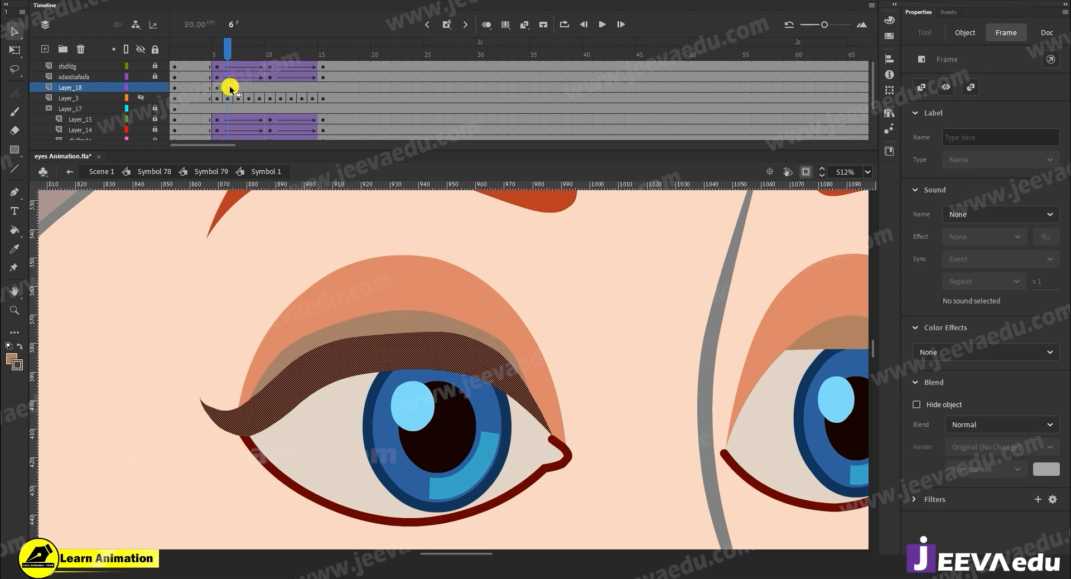
click(240, 89)
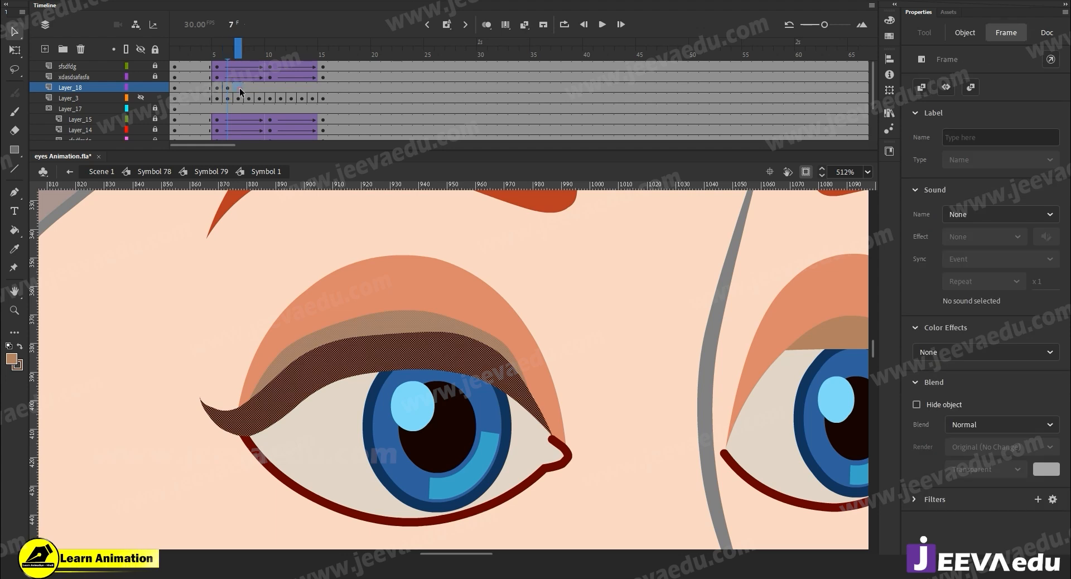
click(246, 299)
click(299, 352)
click(219, 311)
click(353, 366)
key(q)
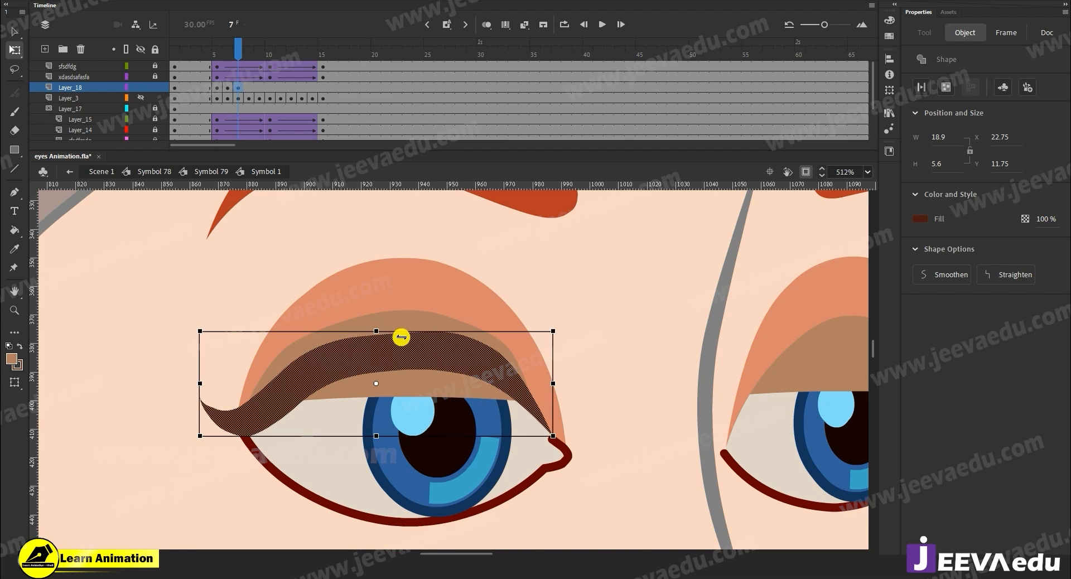
click(140, 109)
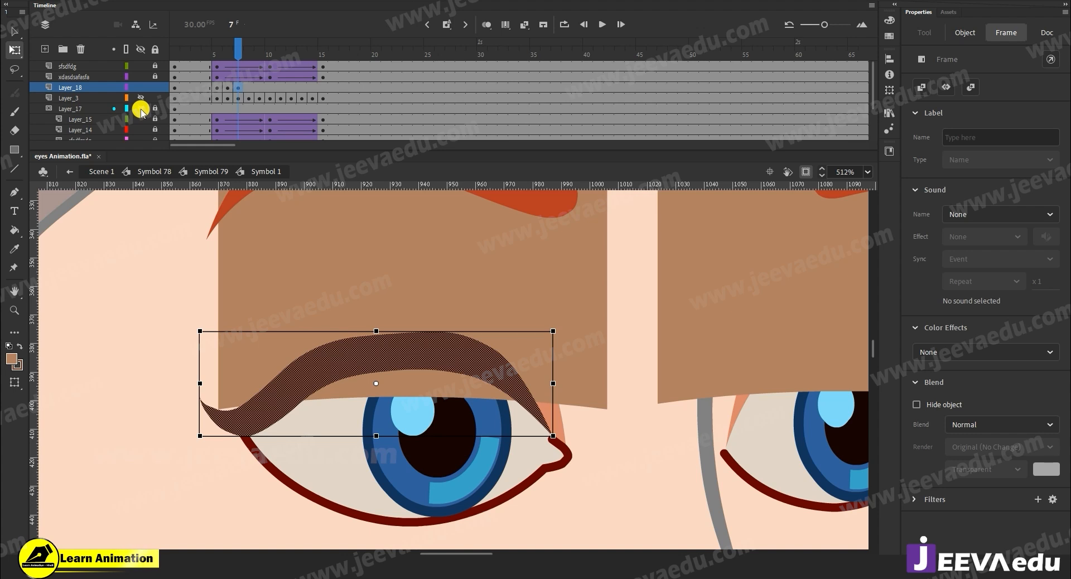
click(143, 119)
click(144, 119)
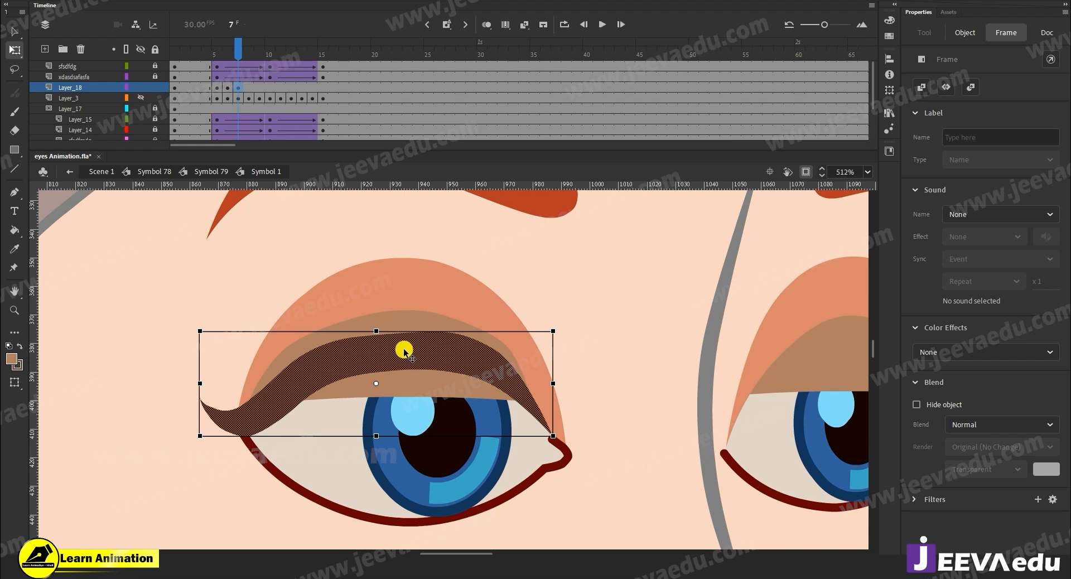
Step: Squash the upper lash at frame 7 to a height of about 3.5 so it sits on the lowered eyelid's edge
click(190, 256)
click(404, 358)
drag(382, 350, 388, 370)
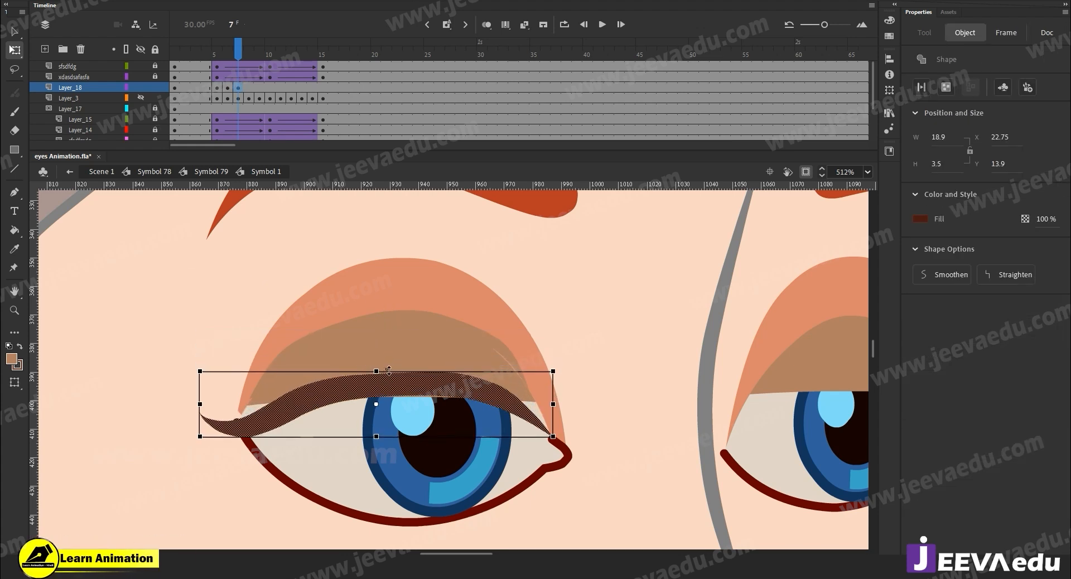
click(186, 331)
Step: Hide Layer_14 and Layer_15 in the Layer_17 mask group, lock the group's layers again, and return to frame 6
click(238, 87)
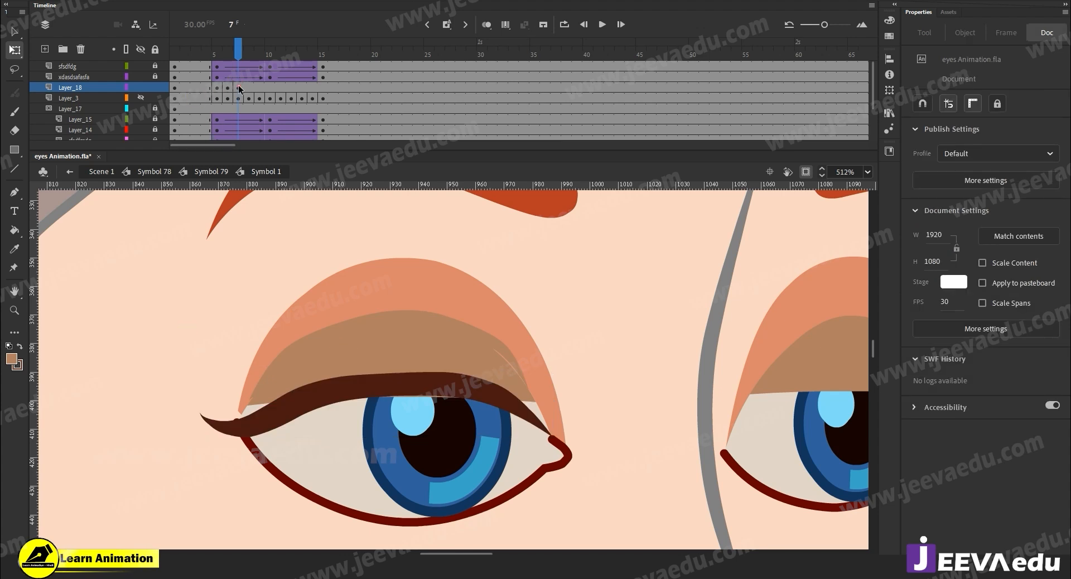
click(226, 231)
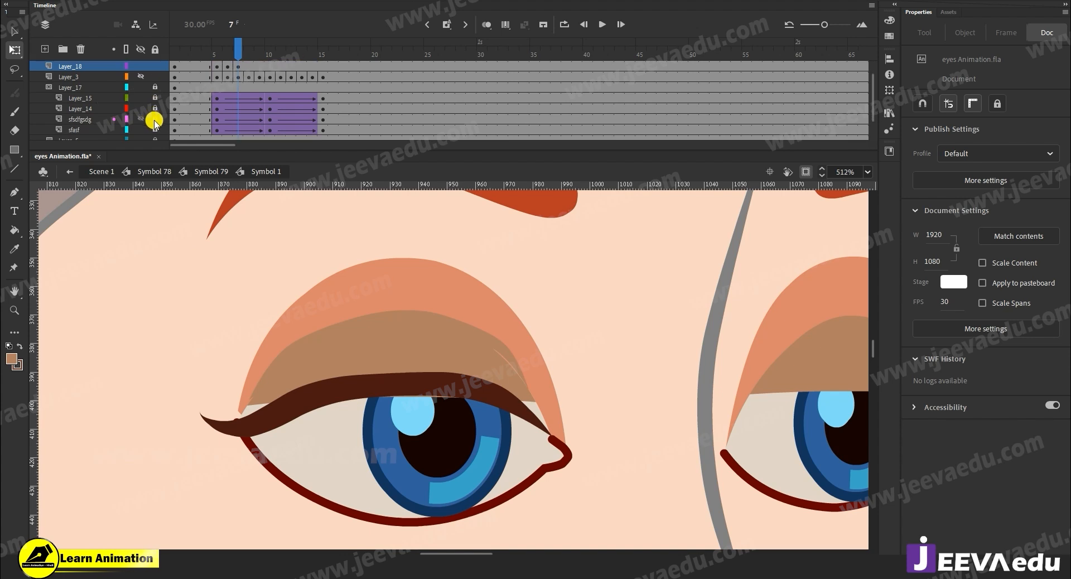
scroll(151, 112, down, 1)
click(155, 108)
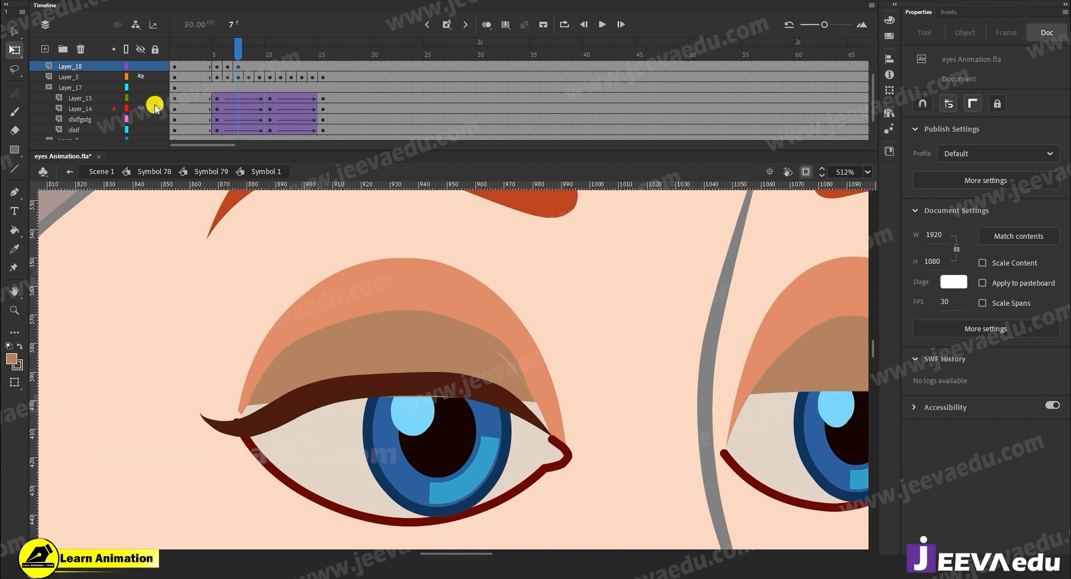
drag(140, 108, 142, 91)
click(155, 98)
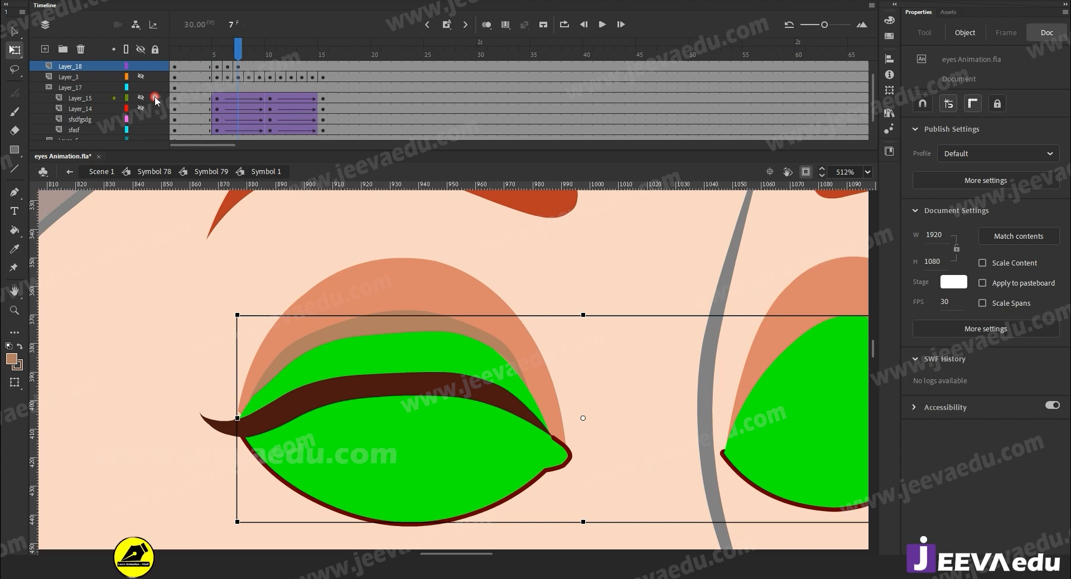
drag(155, 109, 156, 130)
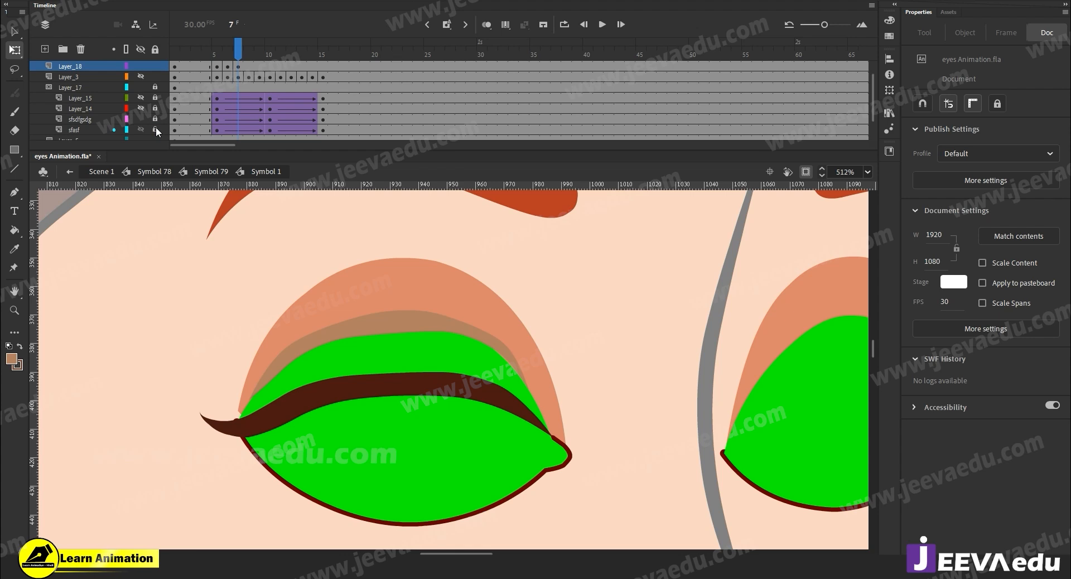
click(155, 129)
scroll(268, 85, up, 2)
click(232, 47)
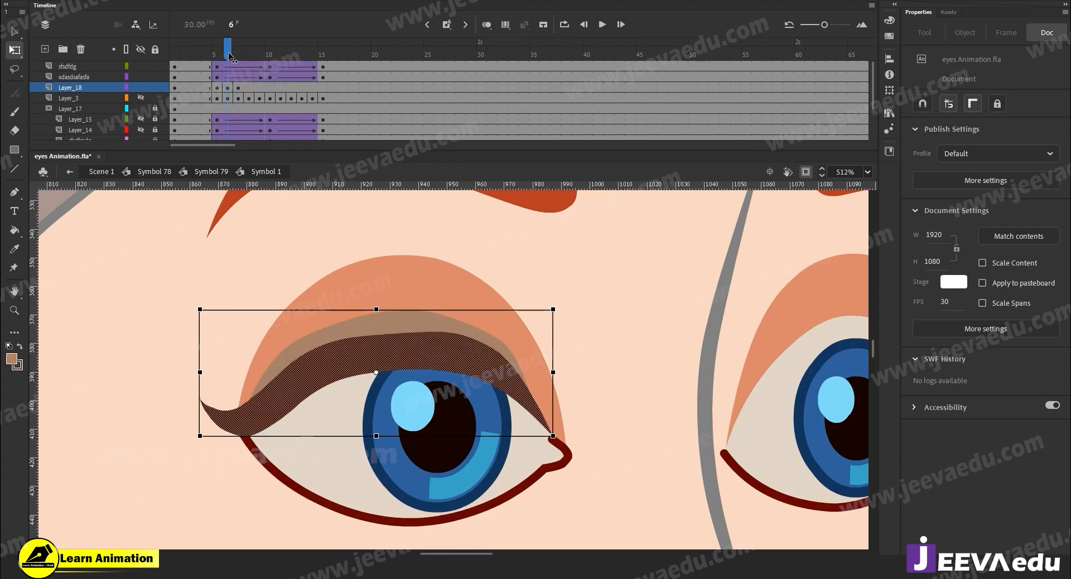
Step: Draw short lines at both eye corners on frame 7, closing the gaps between the brown eyelid shape and the lowered lash
drag(229, 54, 238, 54)
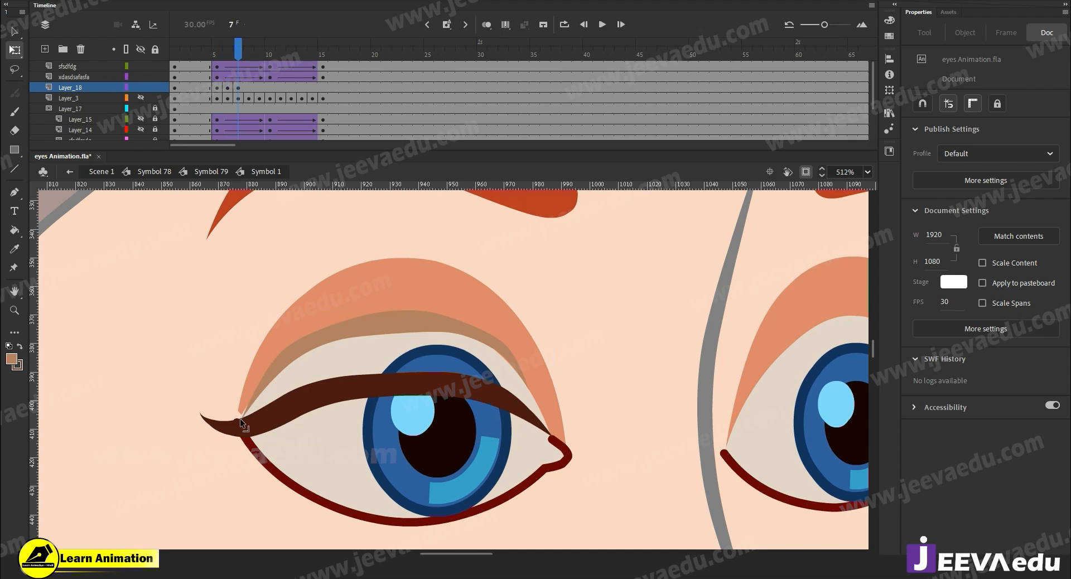
click(279, 371)
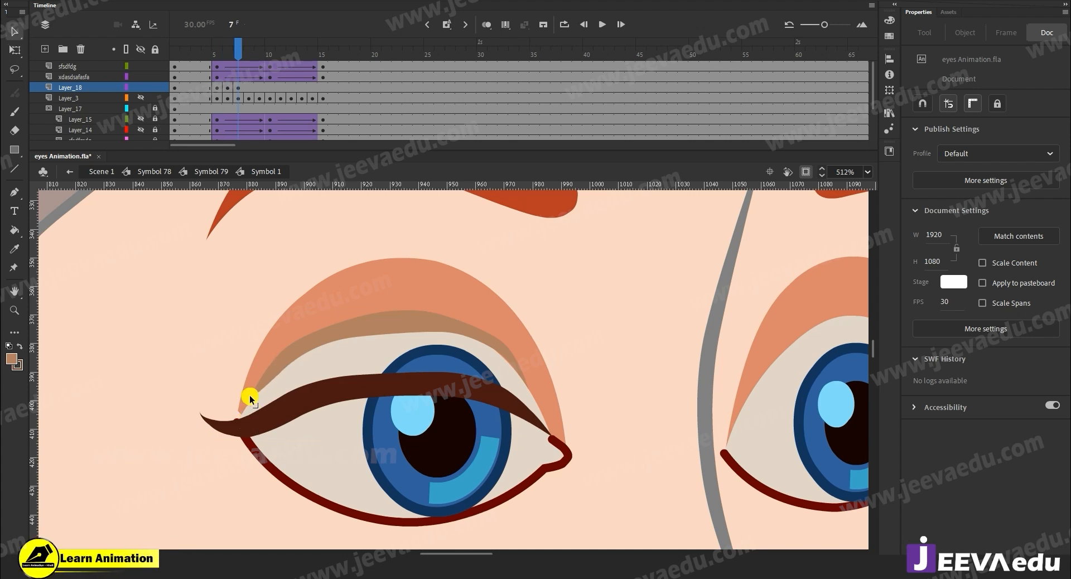
key(n)
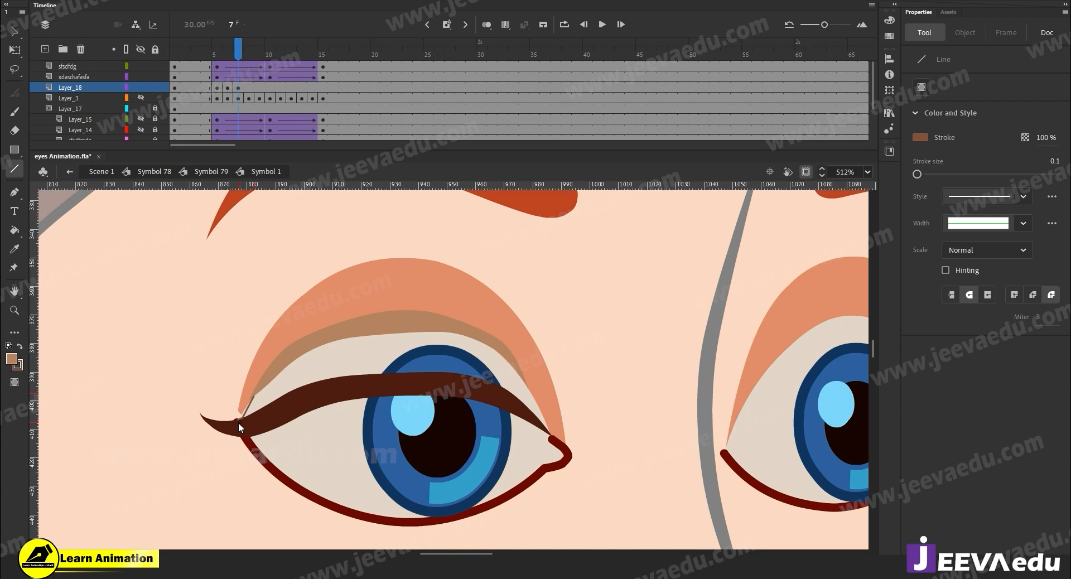
key(v)
click(525, 385)
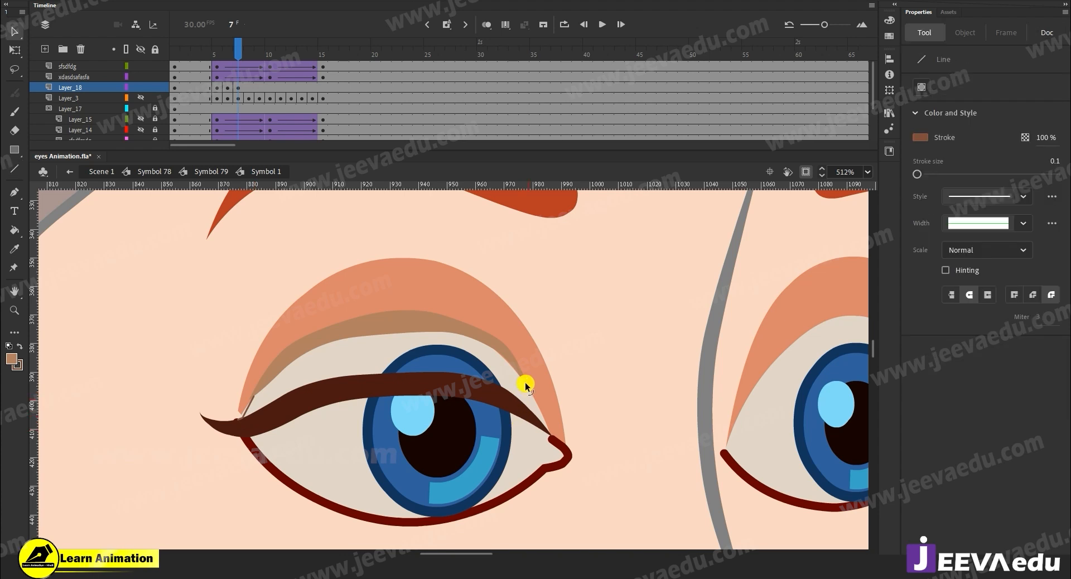
key(n)
click(530, 426)
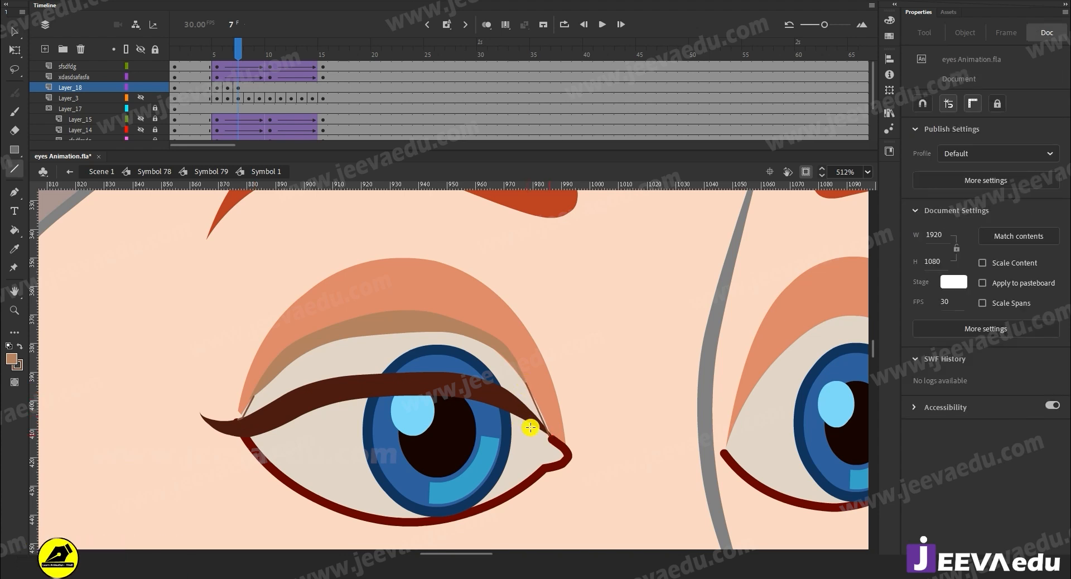
key(v)
Step: Fill the gap above the lash at frame 7 with the sampled eyelid brown and delete the corner lines
key(i)
click(472, 335)
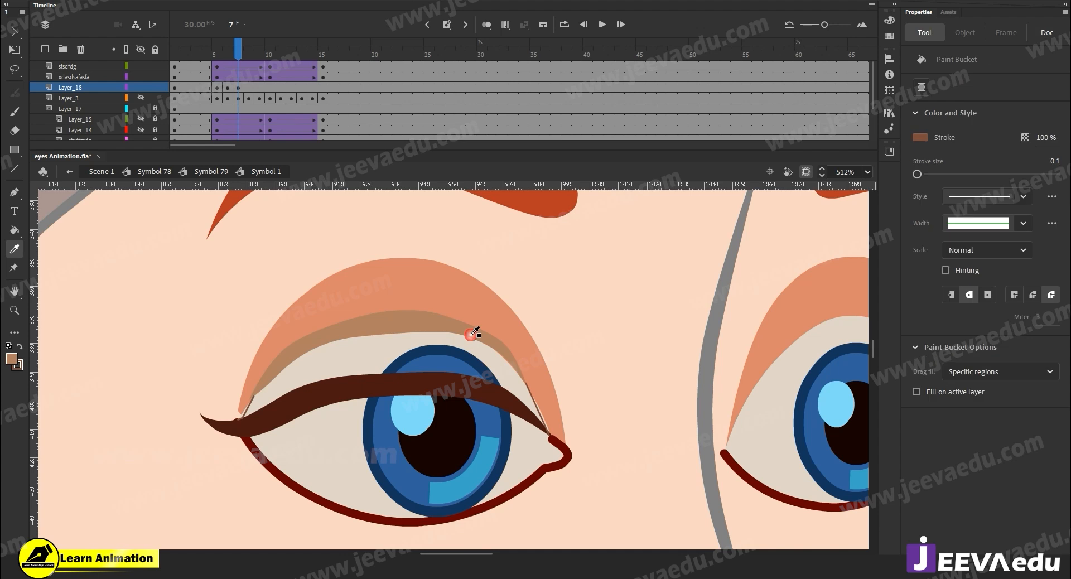
click(534, 404)
key(v)
click(534, 403)
key(Delete)
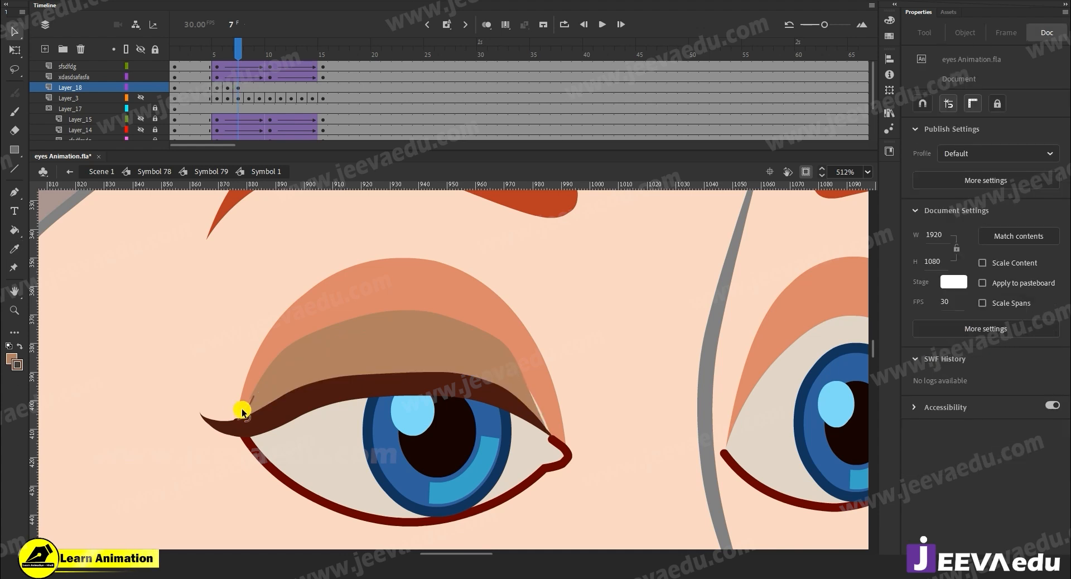
click(245, 413)
key(Delete)
click(240, 416)
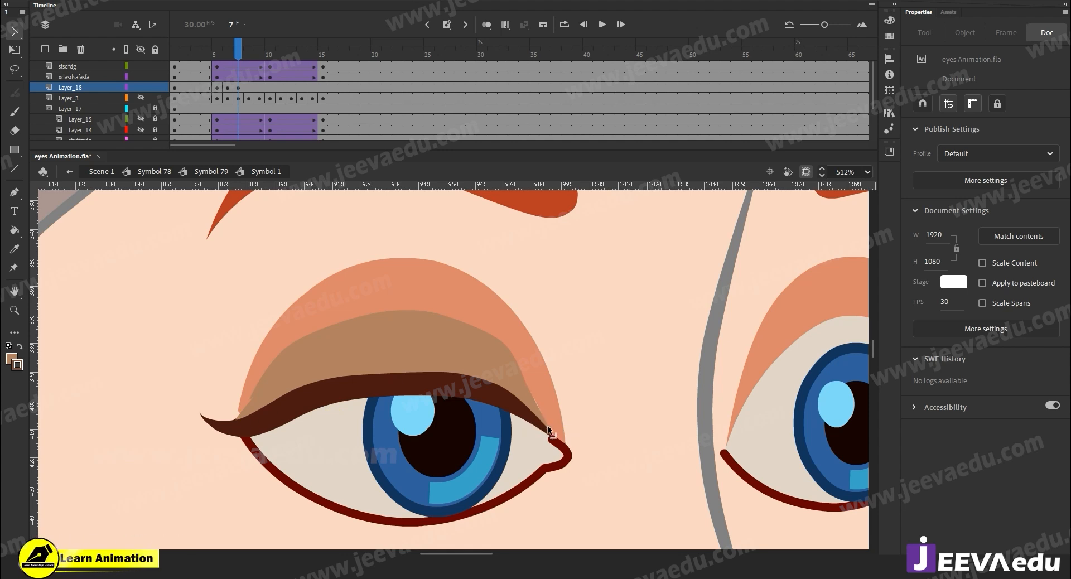
Step: Add a keyframe on Layer_18 at frame 8 and try squashing its upper lash to a height of about 2.3
click(248, 89)
key(F6)
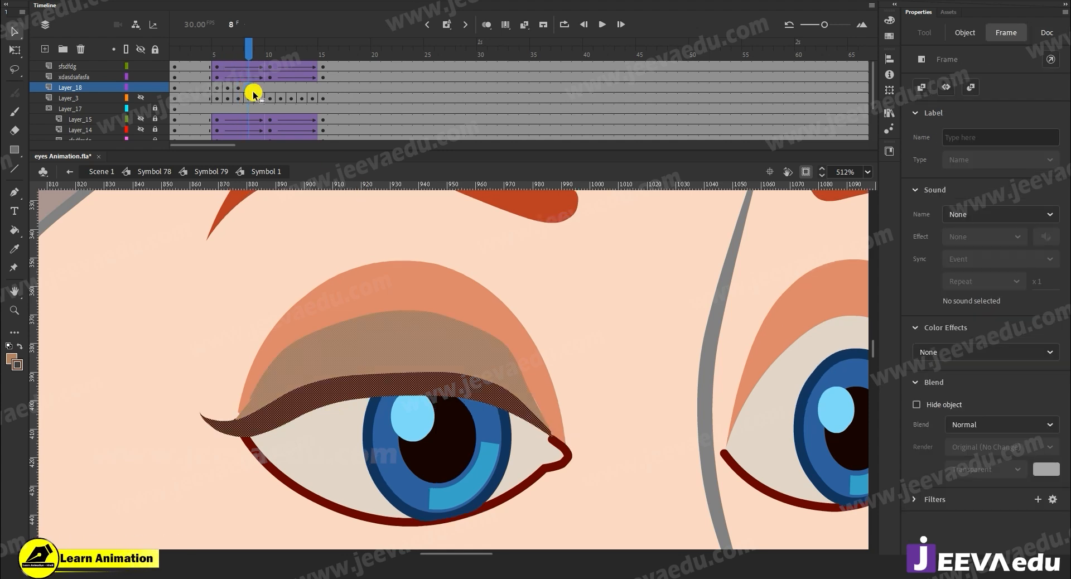
click(377, 390)
key(q)
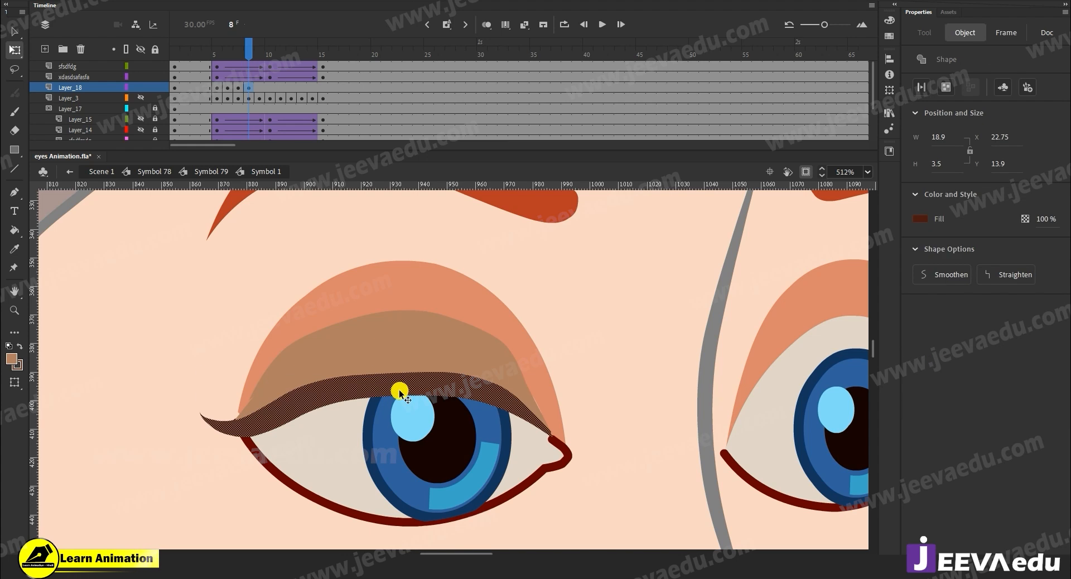
drag(377, 371, 379, 386)
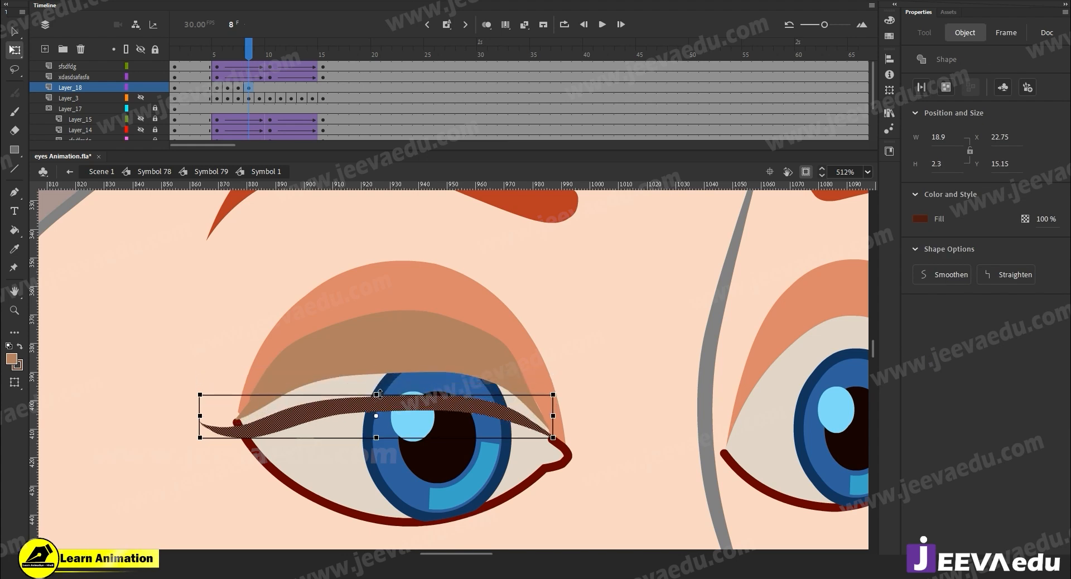
key(ctrl+z)
Step: Sketch a downward-curving lash outline with split outer tips below the eye at frame 8, about 22.65 wide and 3.7 high
drag(432, 454, 426, 355)
key(b)
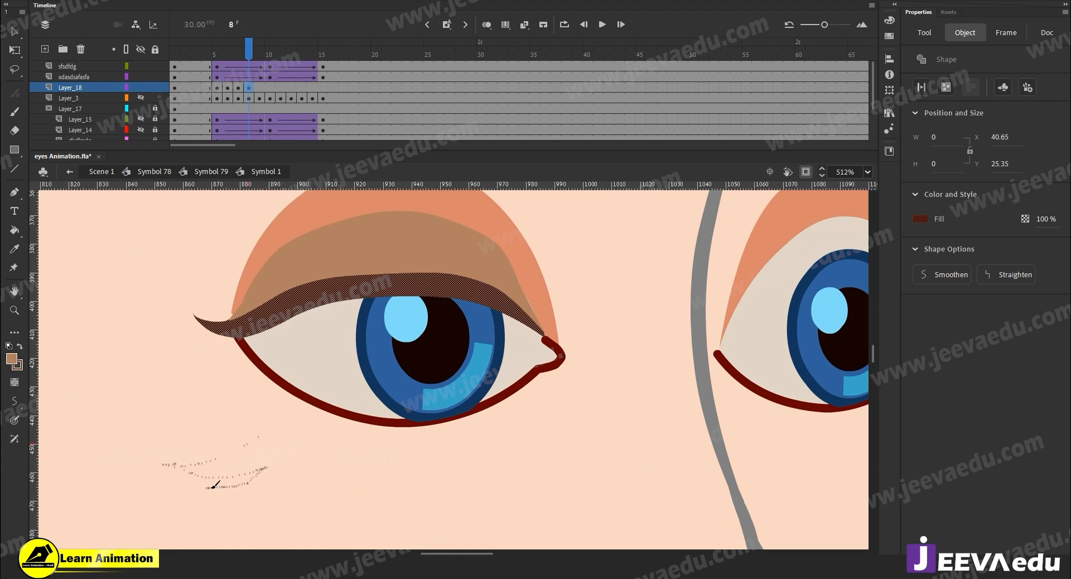
drag(534, 471, 536, 470)
key(ctrl+z)
mouse_move(113, 400)
mouse_down()
mouse_move(209, 428)
mouse_move(186, 452)
mouse_up()
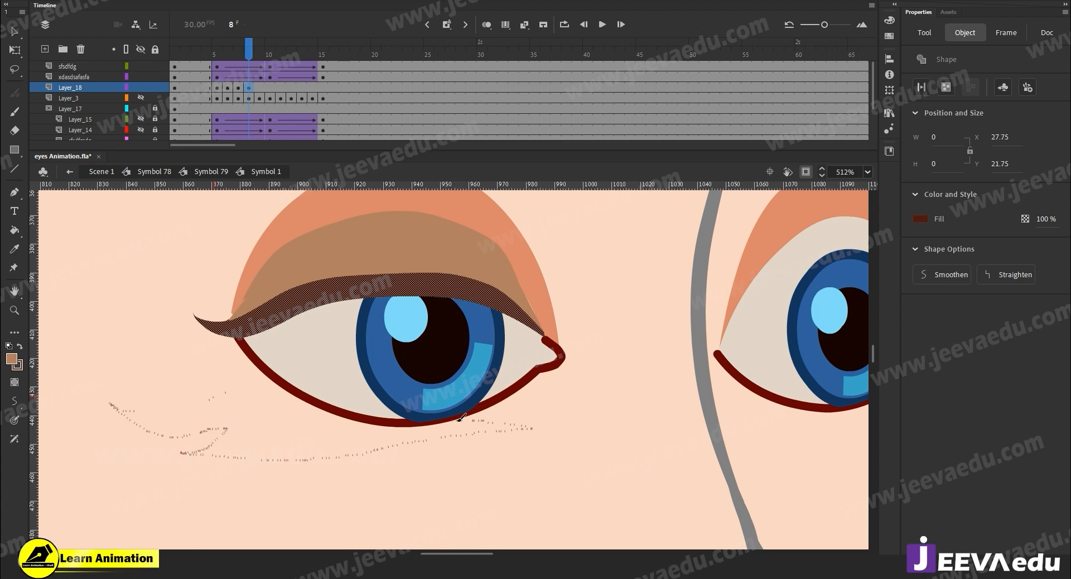
drag(211, 403, 189, 391)
key(v)
click(189, 391)
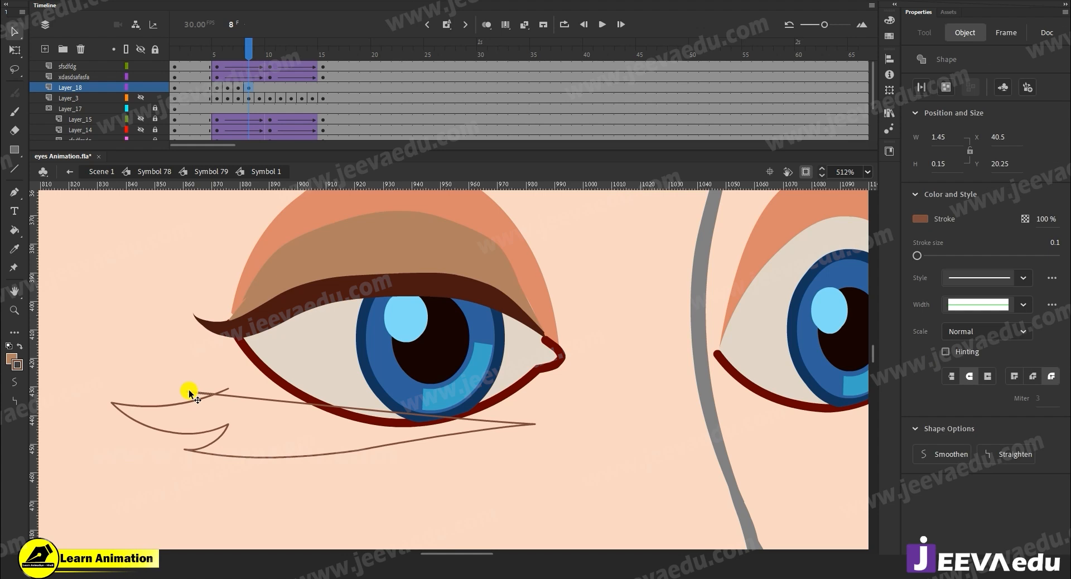
Step: Fill the sketched lash with the sampled dark lash brown, delete its outline, and trim off its pointed inner end
key(i)
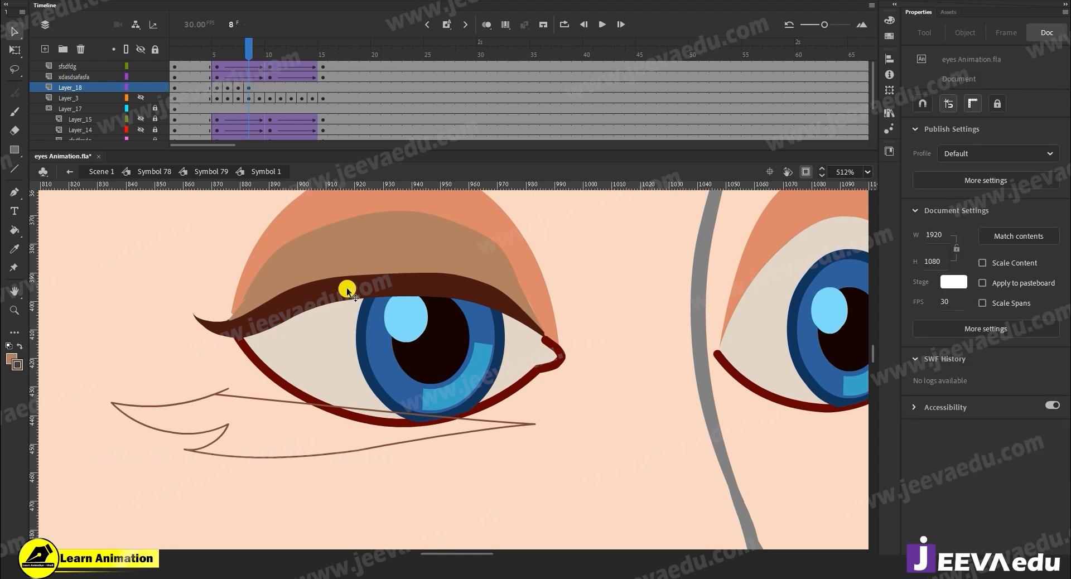
click(347, 287)
click(319, 421)
double_click(322, 408)
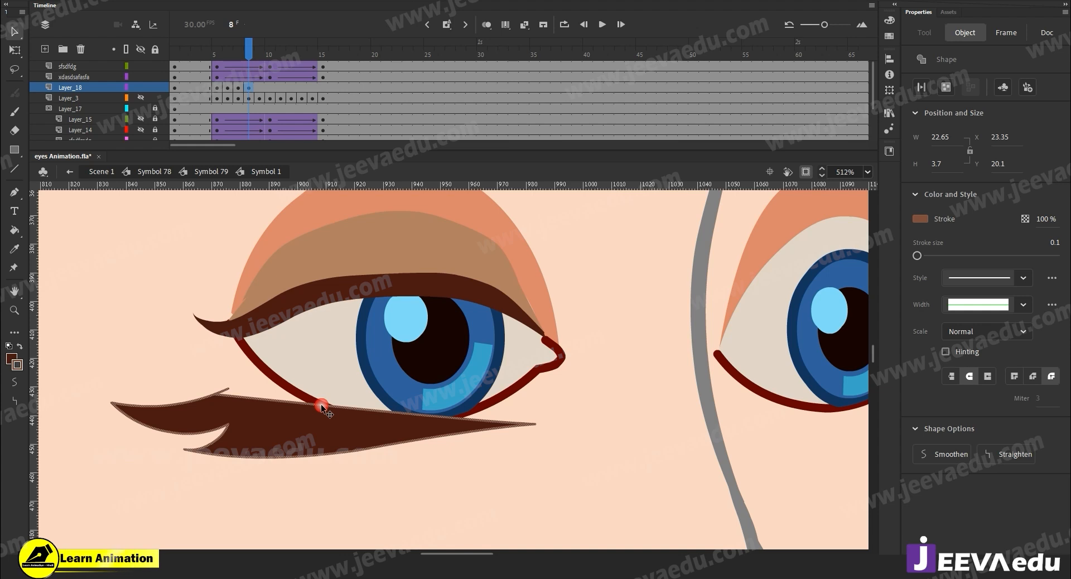
key(Delete)
mouse_move(518, 414)
mouse_down()
mouse_move(494, 443)
mouse_move(507, 411)
mouse_move(508, 425)
mouse_up()
key(Delete)
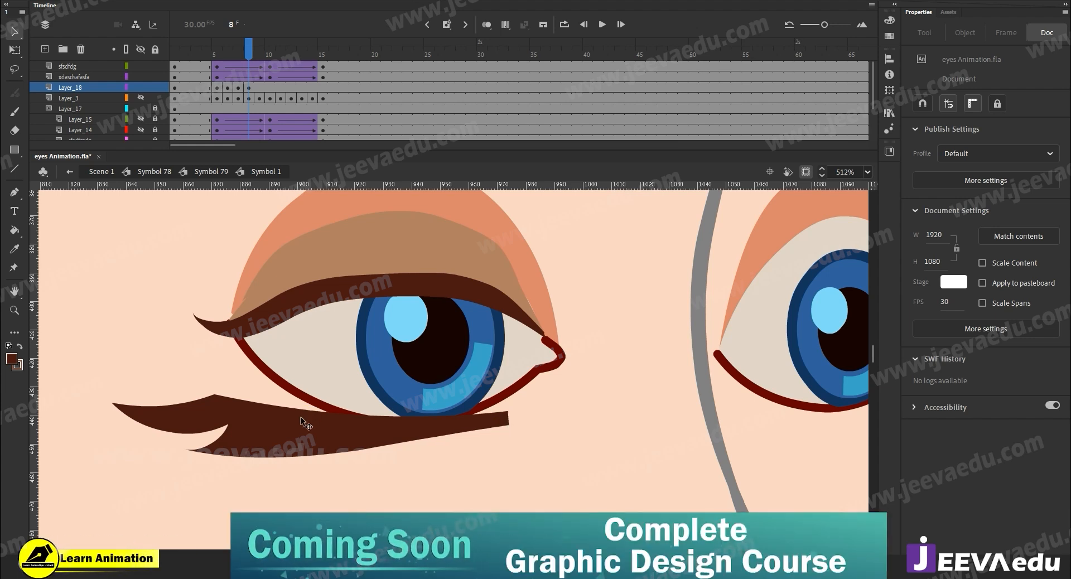
Step: Bend the new lash's upper and lower edges into a smooth downward curve and reshape its lower outer tip
drag(300, 411, 300, 423)
drag(228, 423, 199, 440)
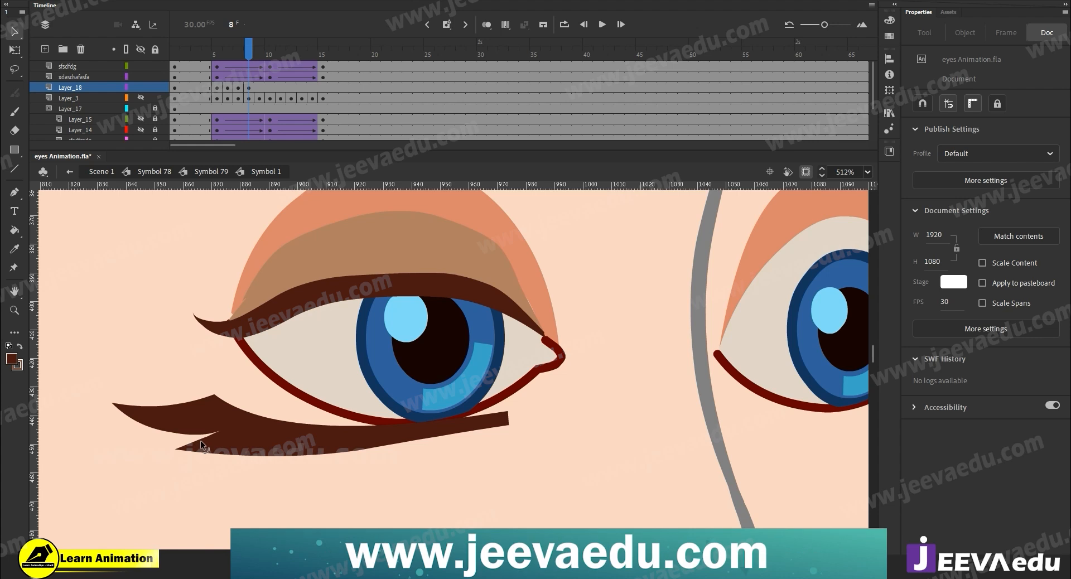
mouse_move(408, 442)
mouse_down()
mouse_move(424, 449)
mouse_move(407, 428)
mouse_move(414, 433)
mouse_up()
Step: Replace the old upper lash at frame 8 with the new lash across the eye, adjusting its ends to the eyelid corners
click(388, 280)
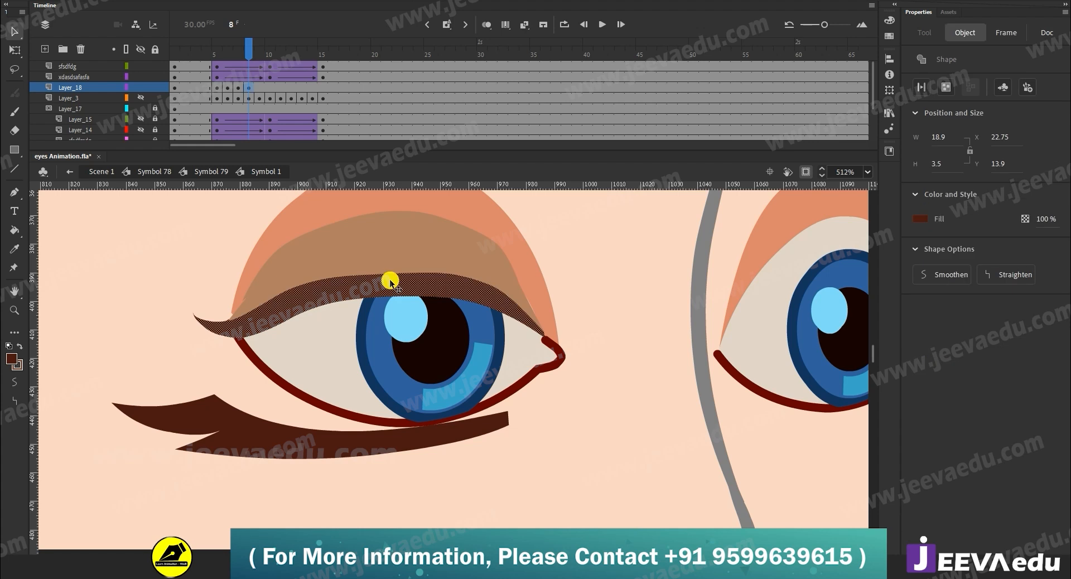
drag(399, 300, 413, 359)
key(q)
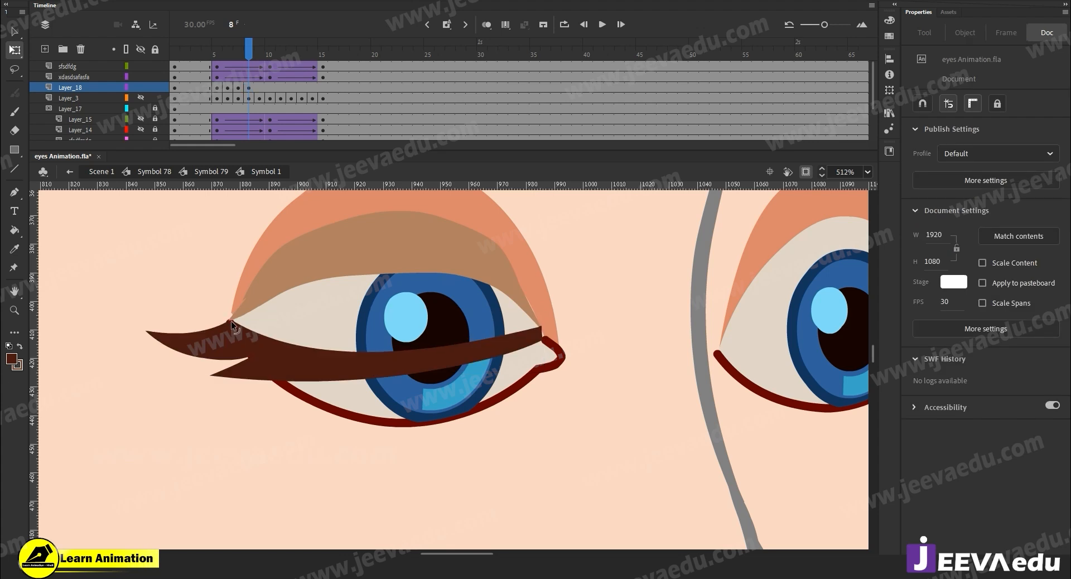
drag(246, 365, 200, 360)
click(541, 341)
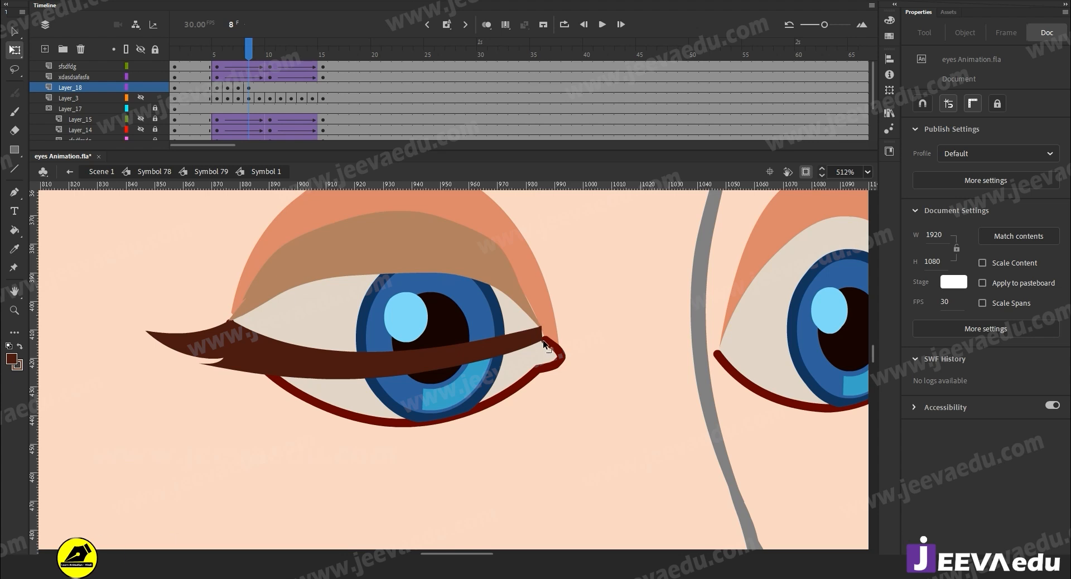
click(542, 326)
click(578, 324)
Step: Fill the open area between the eyelid and the new lash at frame 8 with the sampled eyelid brown
key(i)
click(465, 251)
click(452, 314)
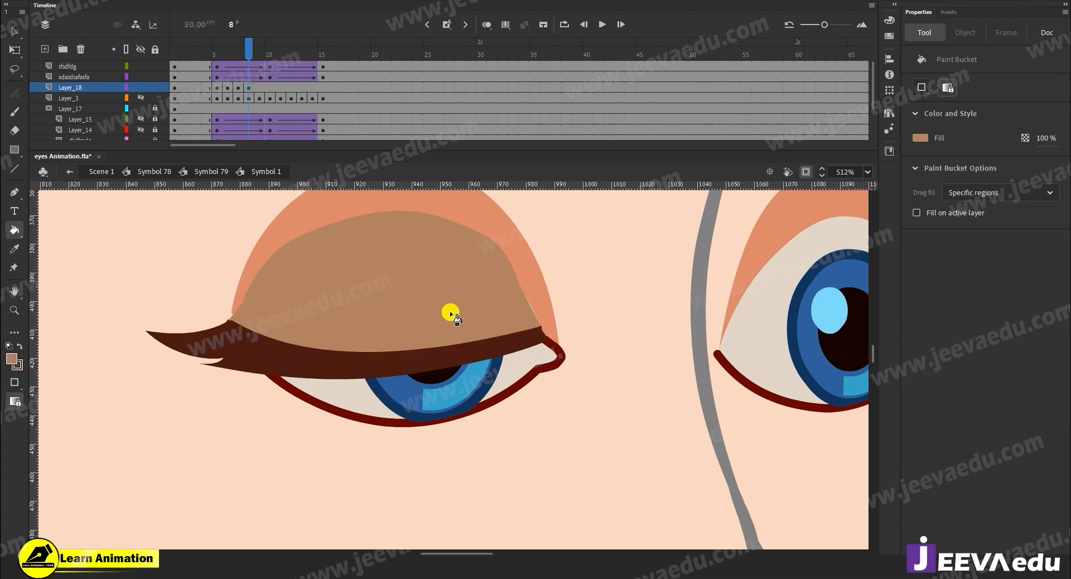
key(v)
Step: Scrub through frames 5 to 8 and check the closing eyelid against the whole face
drag(245, 45, 245, 57)
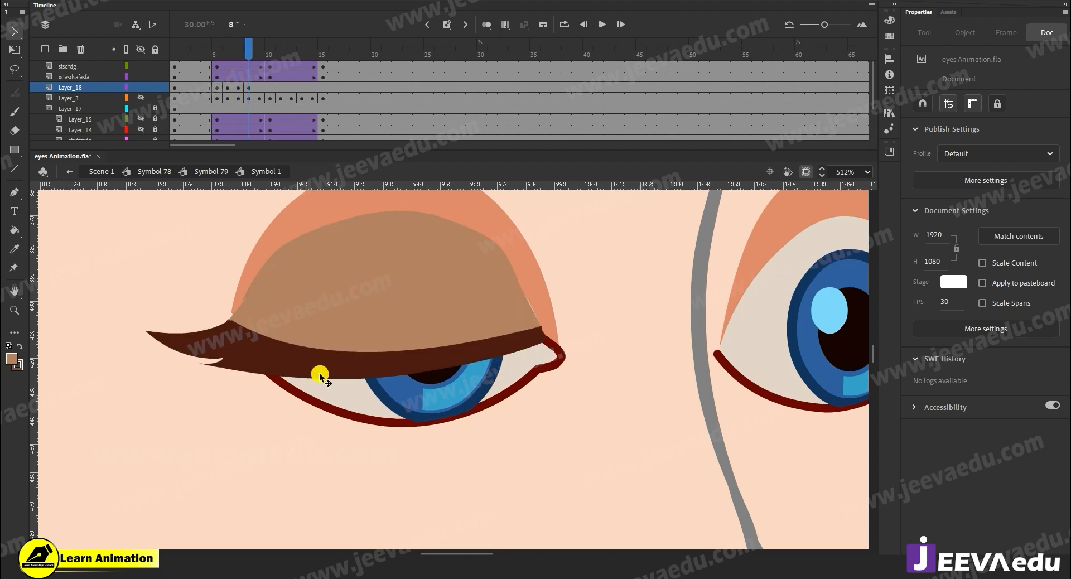
click(218, 89)
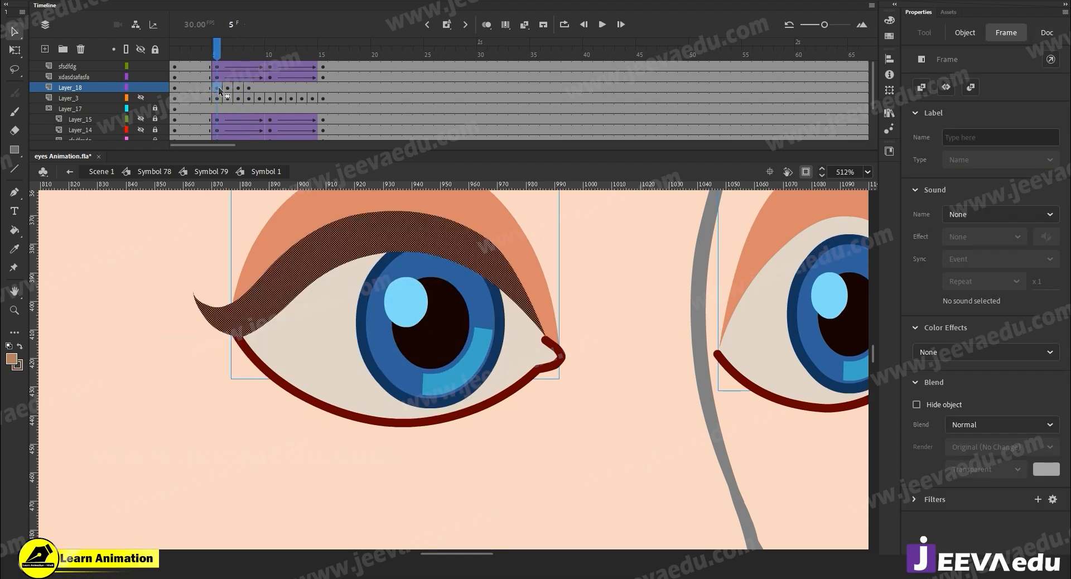
drag(227, 50, 251, 54)
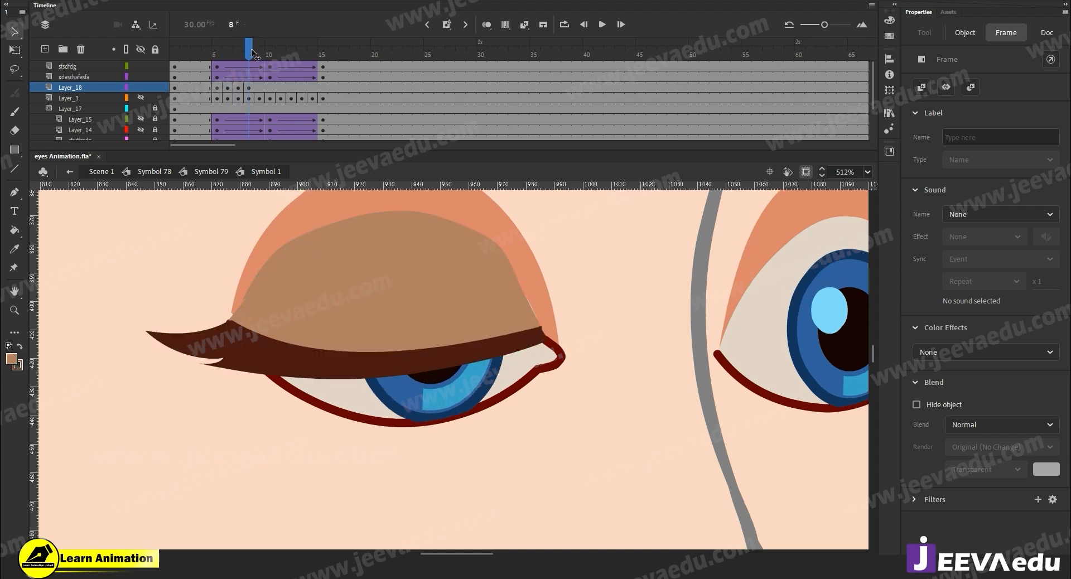
click(463, 405)
key(z)
alt+click(444, 361)
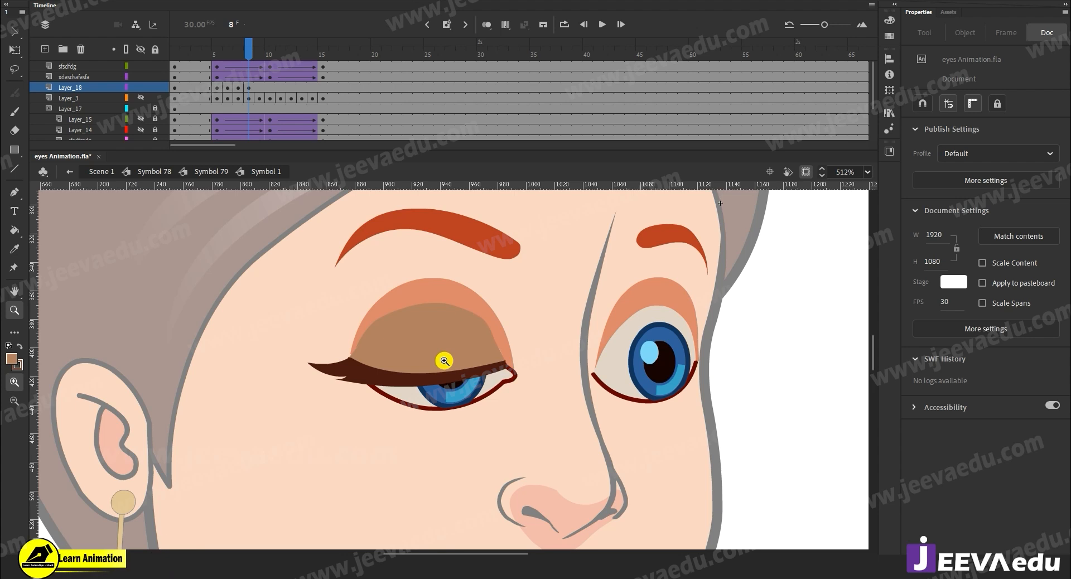
Step: Delete Layer_18, make all remaining layers visible and unlocked, and go to frame 5
key(v)
drag(444, 360, 341, 305)
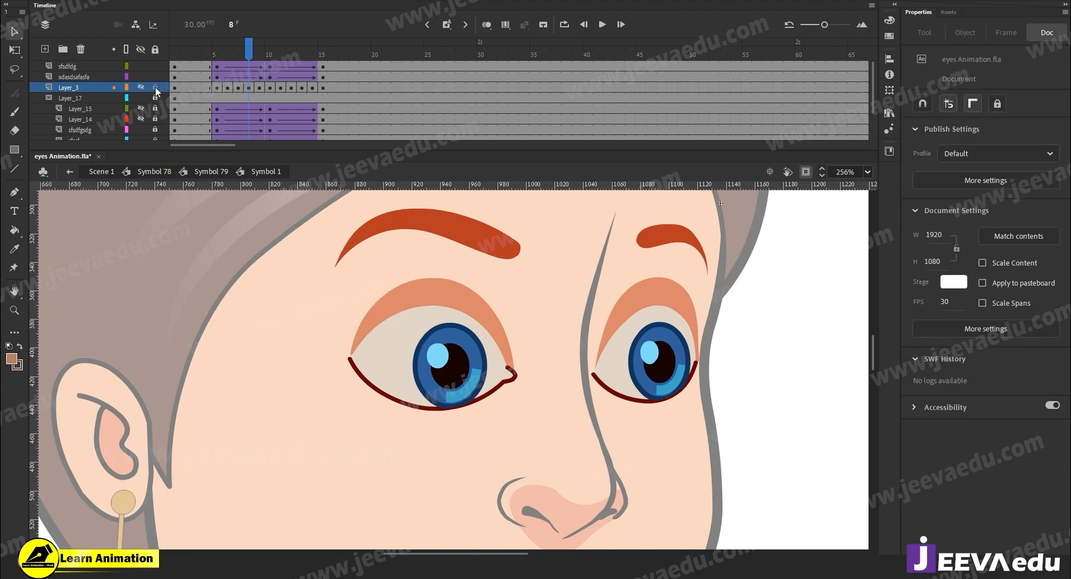
click(153, 88)
click(140, 49)
drag(267, 48, 217, 72)
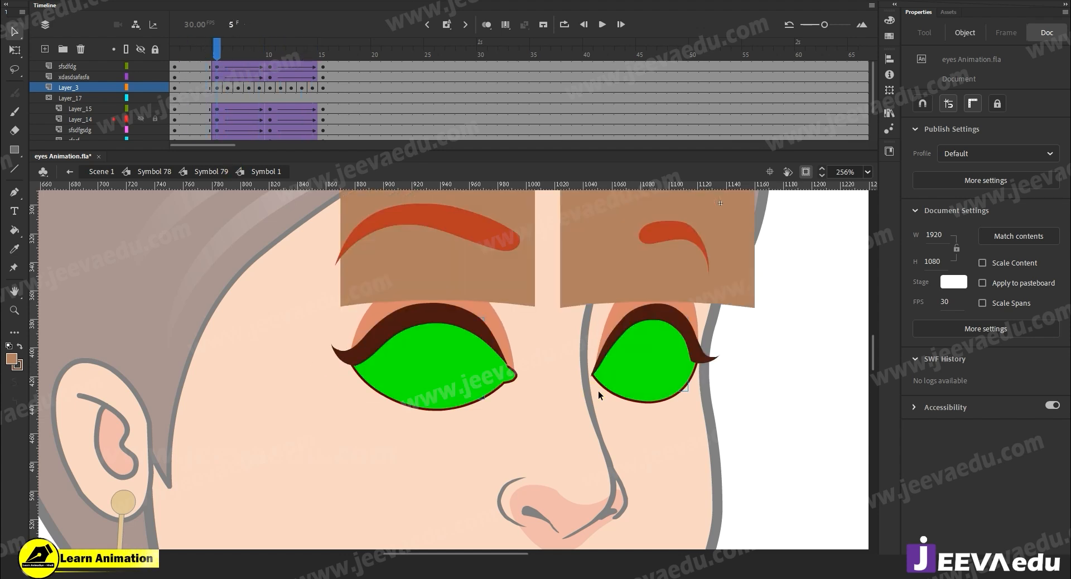
Step: Lock all layers so the eye masks take effect on the full face
key(z)
alt+click(598, 390)
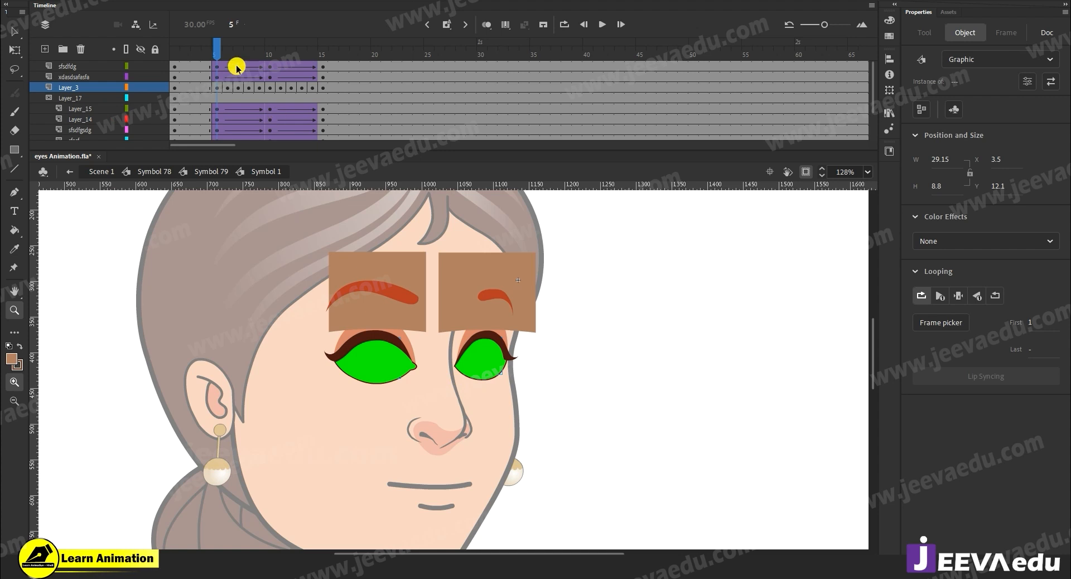
scroll(262, 84, down, 4)
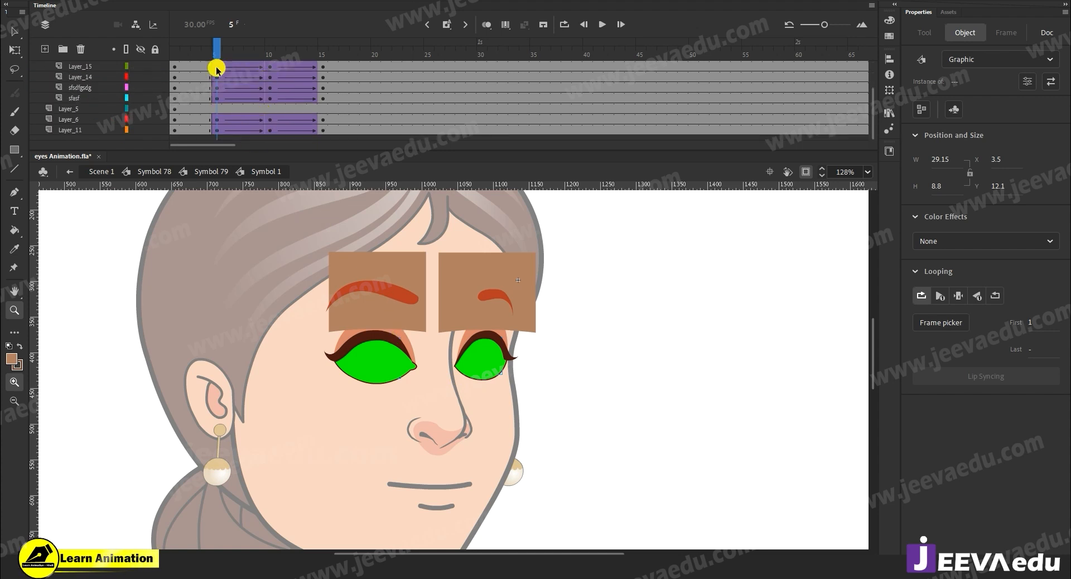
click(155, 49)
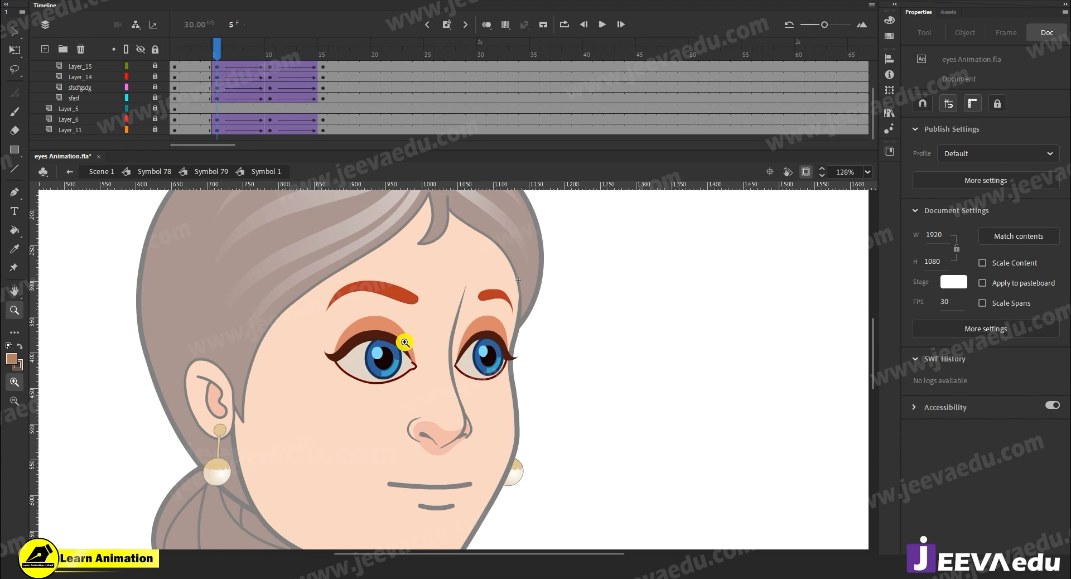
Step: Try duplicating the blink frames of all layers to start at frame 27, preview the playback, and undo the duplication
scroll(232, 106, up, 4)
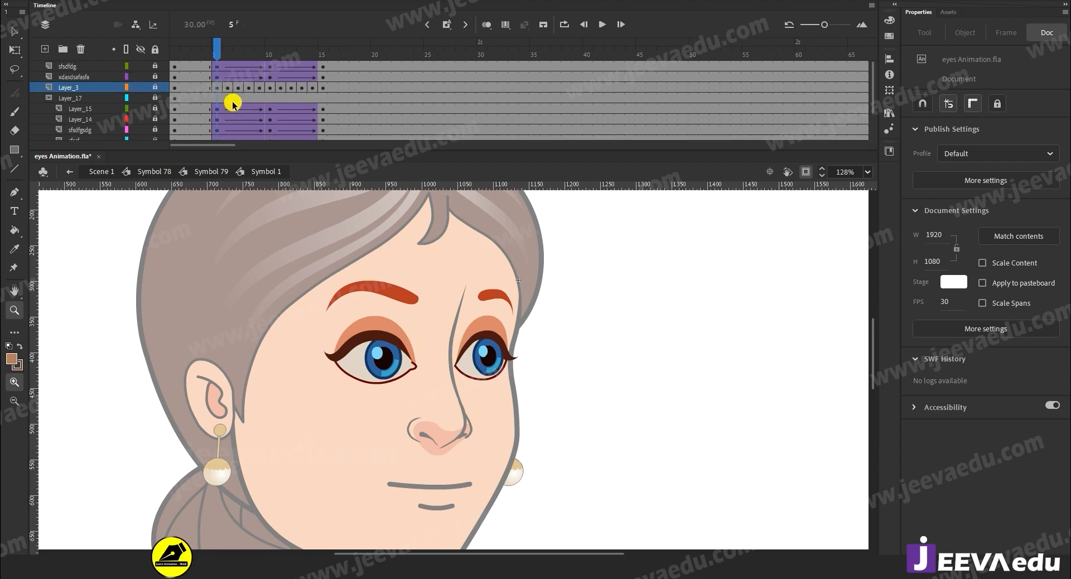
drag(235, 81, 322, 132)
drag(273, 81, 172, 122)
key(Return)
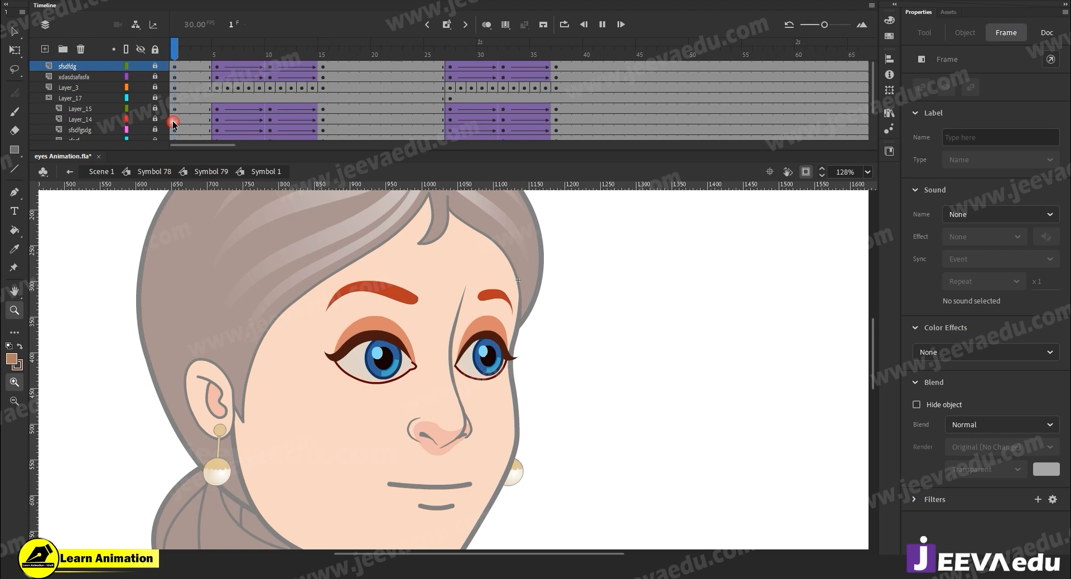
key(Return)
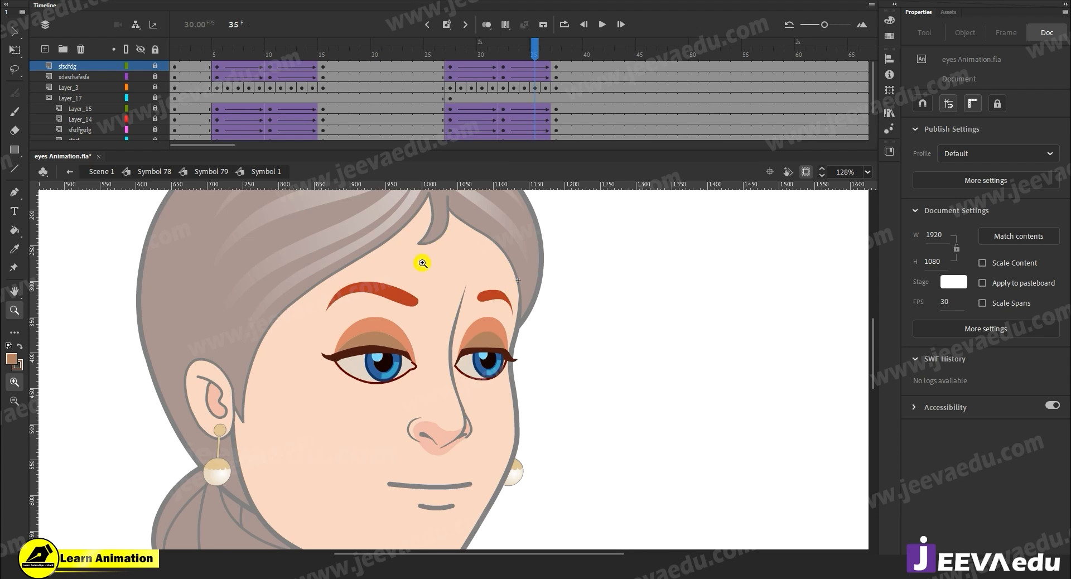
key(ctrl+z)
key(ctrl+z)
key(ctrl+z)
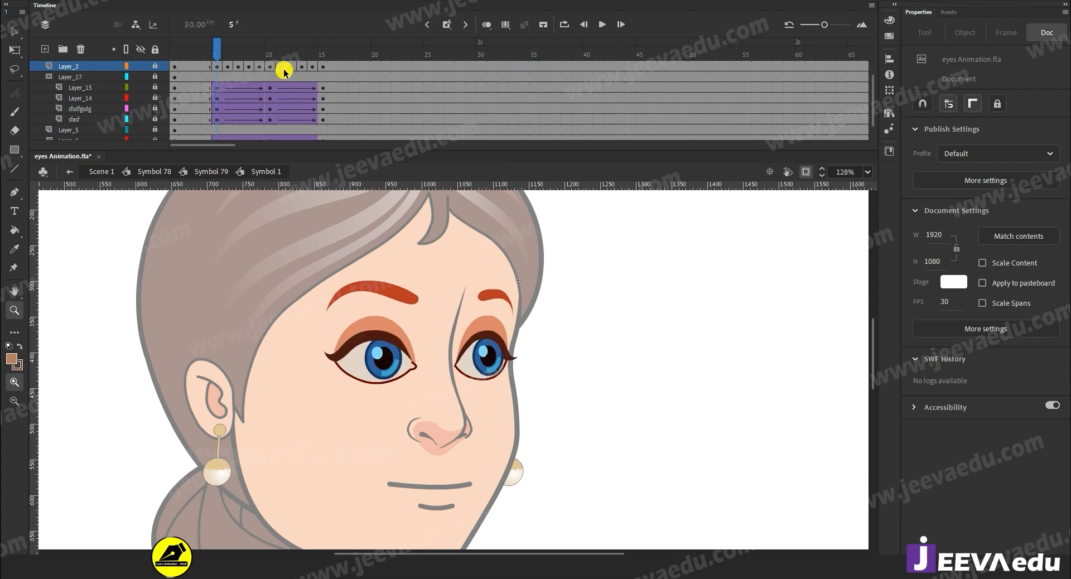
Step: Return from Symbol 1 to Scene 1 and remove frames 26 to 52 of Layer_1
scroll(282, 71, up, 2)
drag(254, 55, 297, 81)
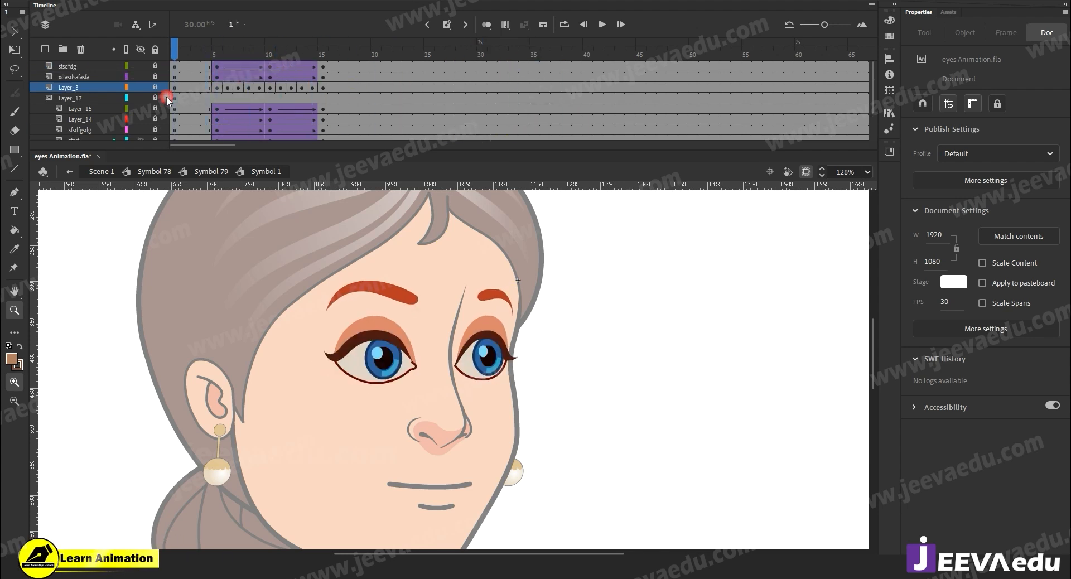
click(192, 170)
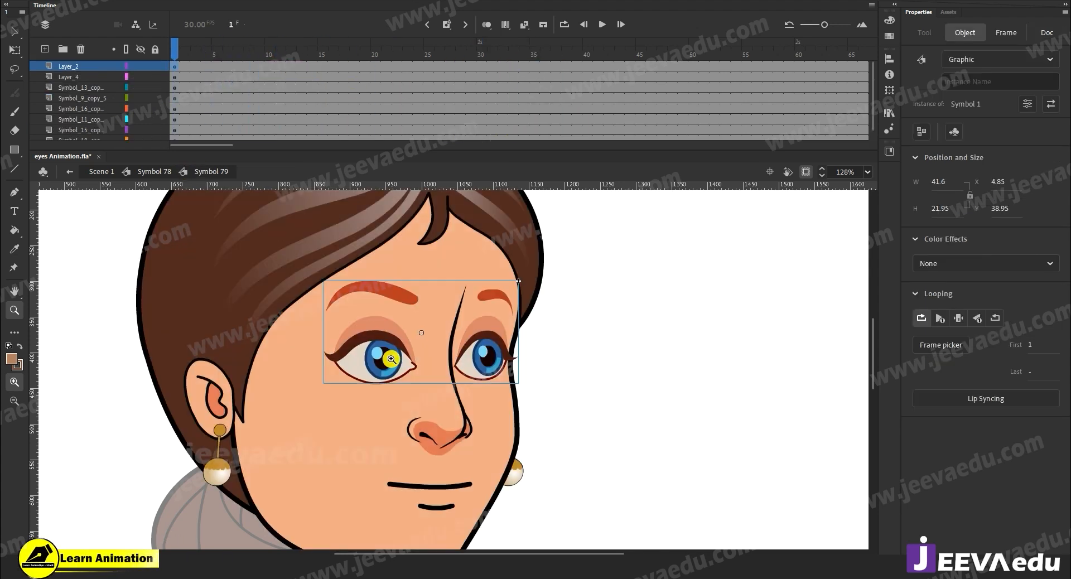
alt+click(436, 412)
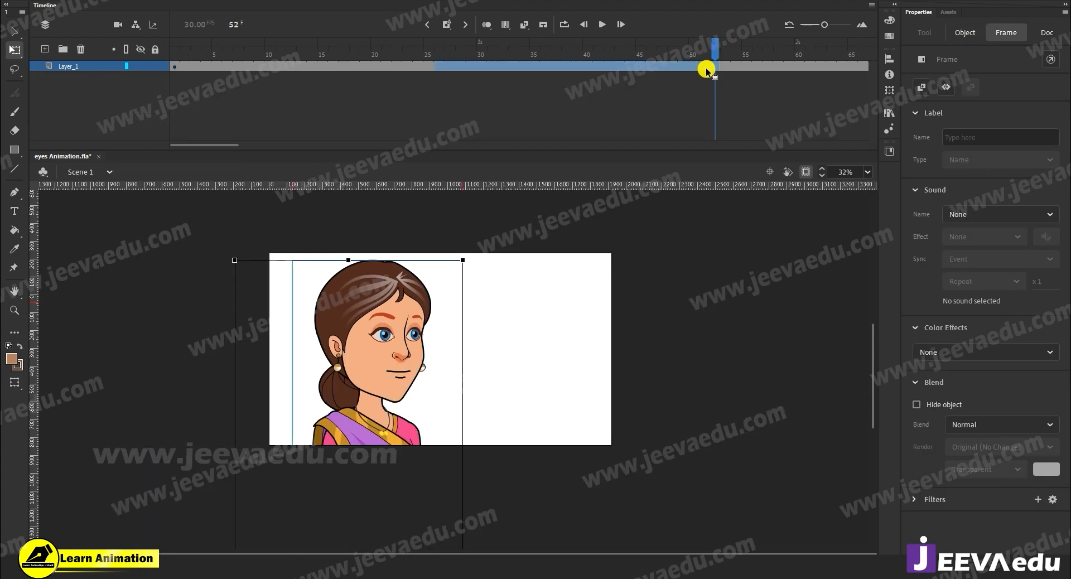
drag(704, 72, 433, 70)
key(shift+F5)
drag(315, 78, 174, 78)
Step: Play back the blink on the full character in Scene 1 and examine how the eyes close and open
key(z)
click(395, 359)
drag(750, 393, 700, 401)
key(Return)
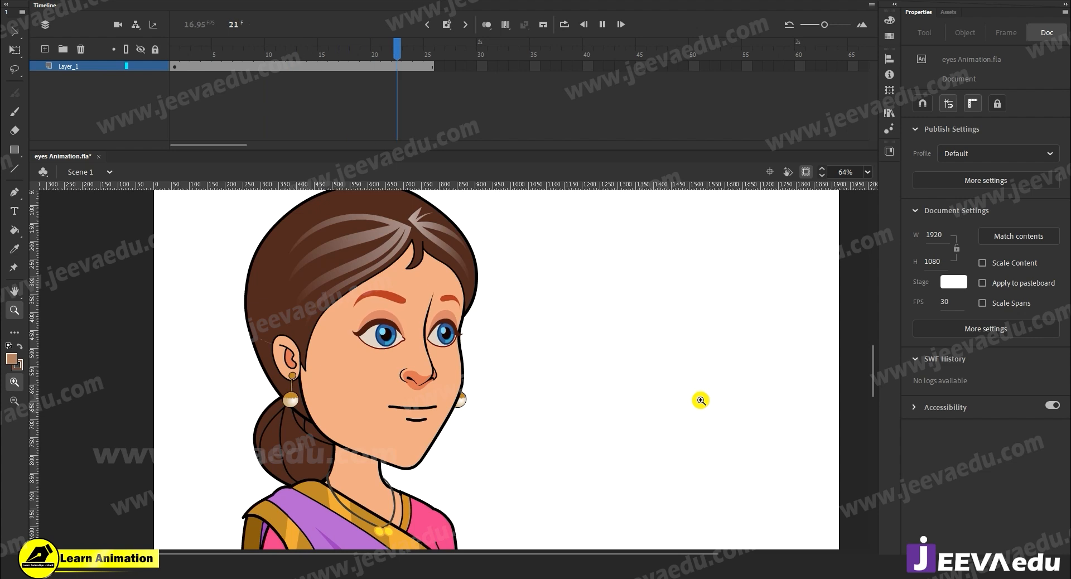
key(Return)
key(Return)
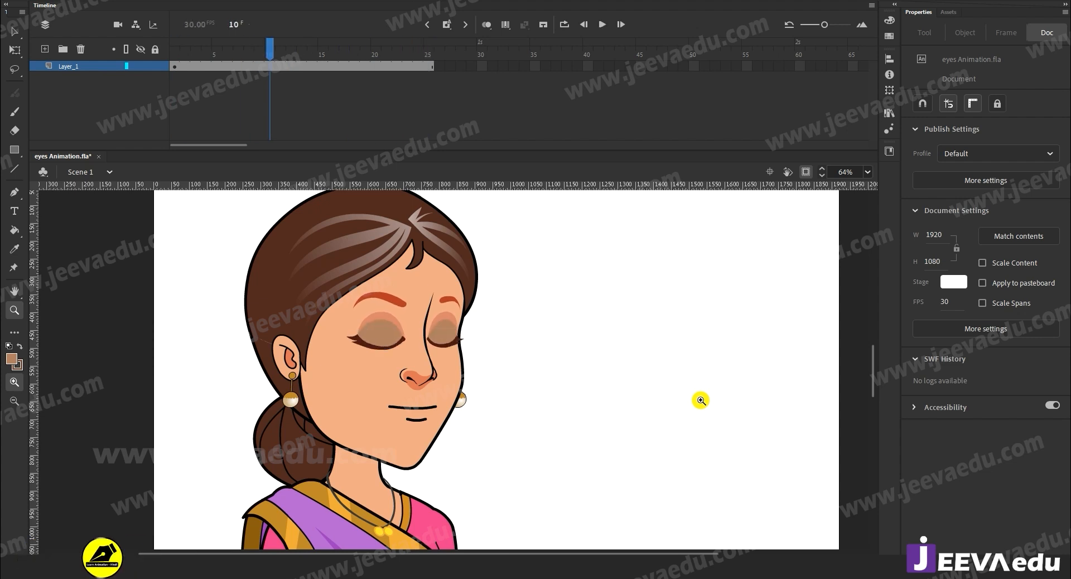
key(Return)
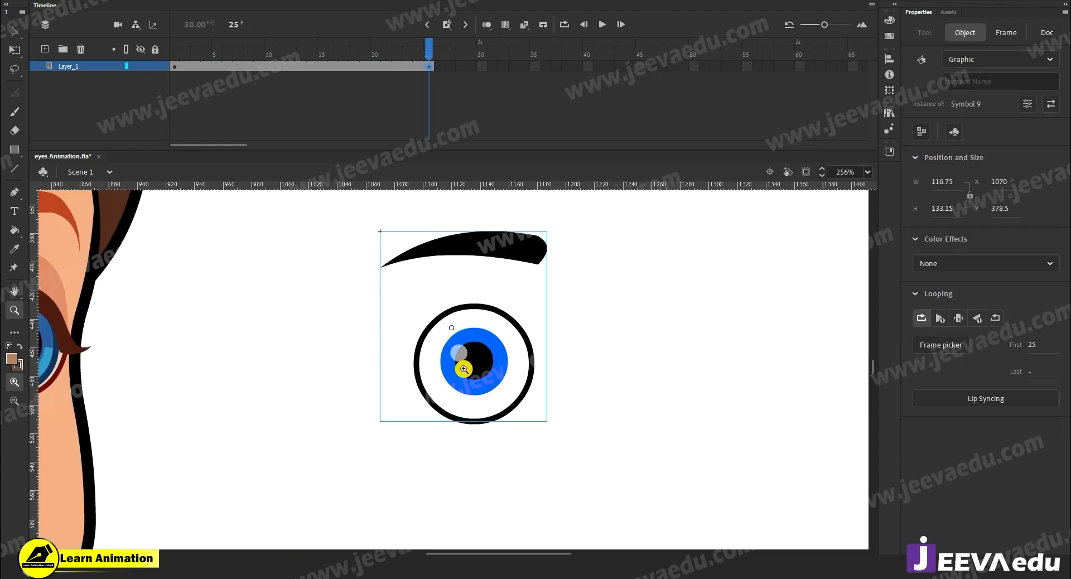
Step: Look inside the simple cartoon eye symbol, Symbol 9, and return to Scene 1
alt+click(460, 373)
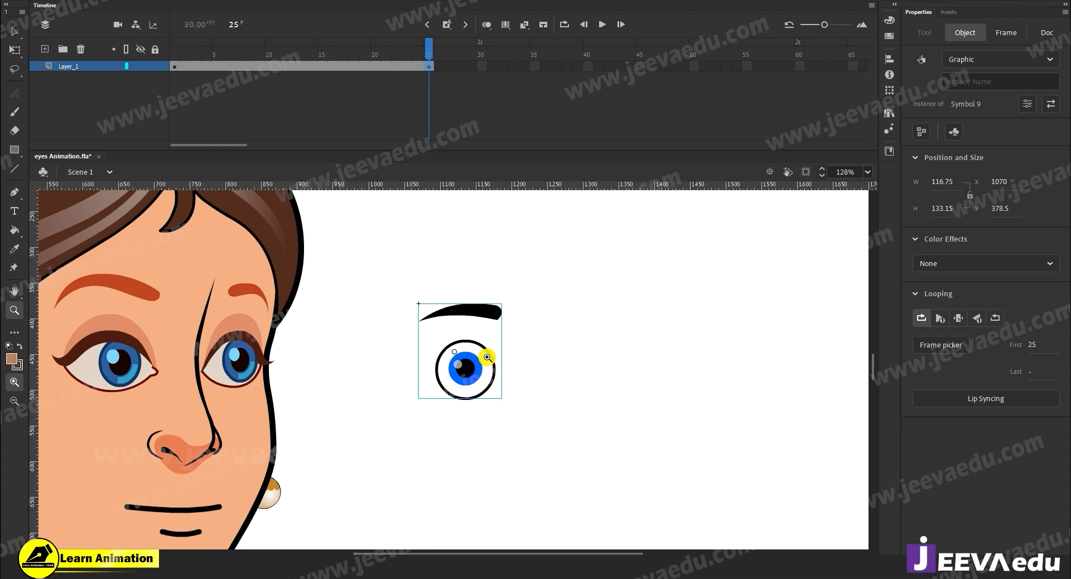
key(v)
double_click(480, 387)
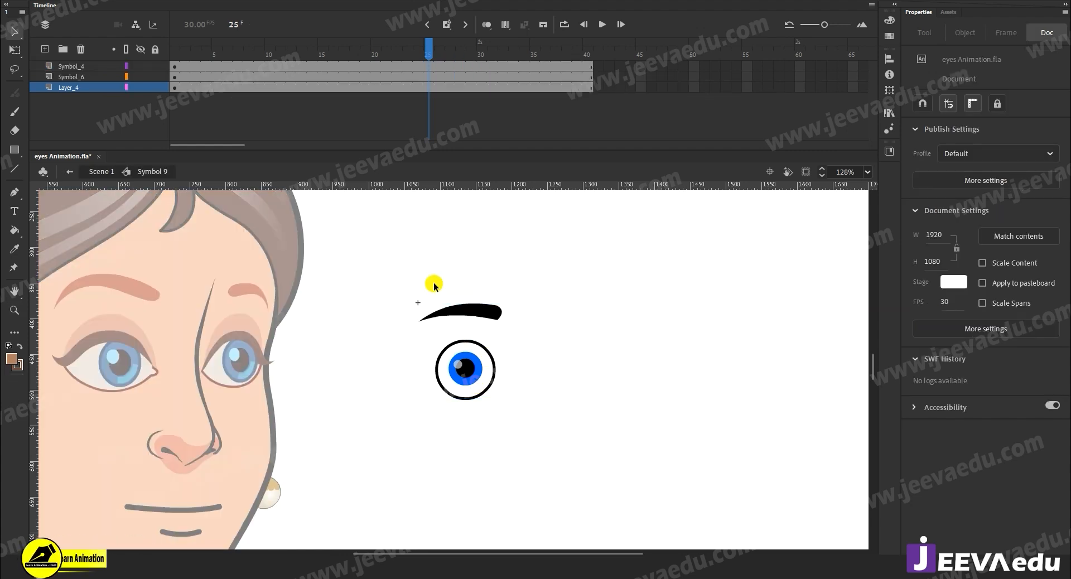
double_click(390, 369)
Step: Clear the keyframe at frame 25 of Layer_1
click(399, 63)
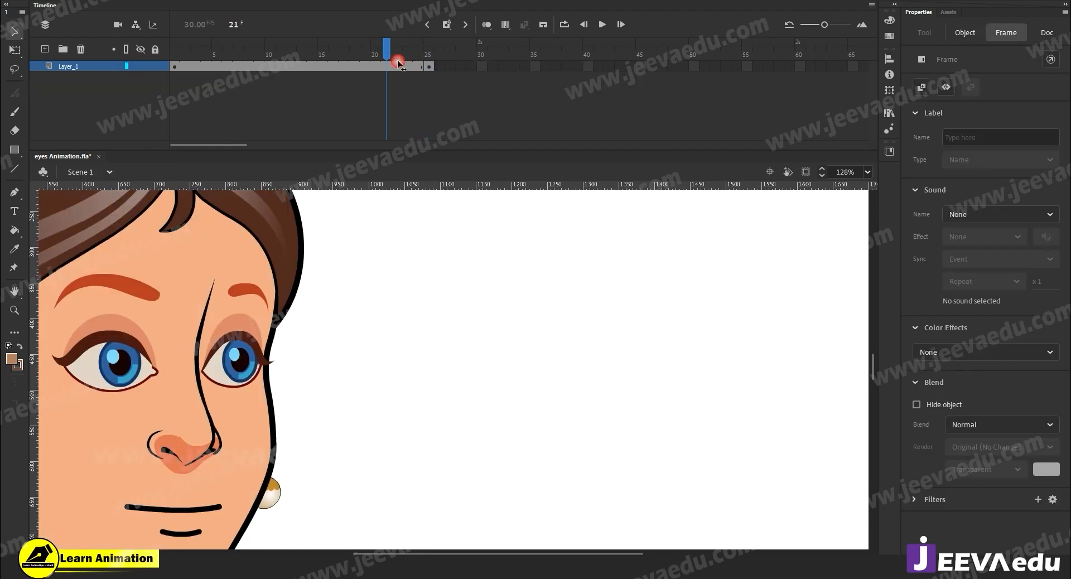
click(430, 64)
right_click(430, 64)
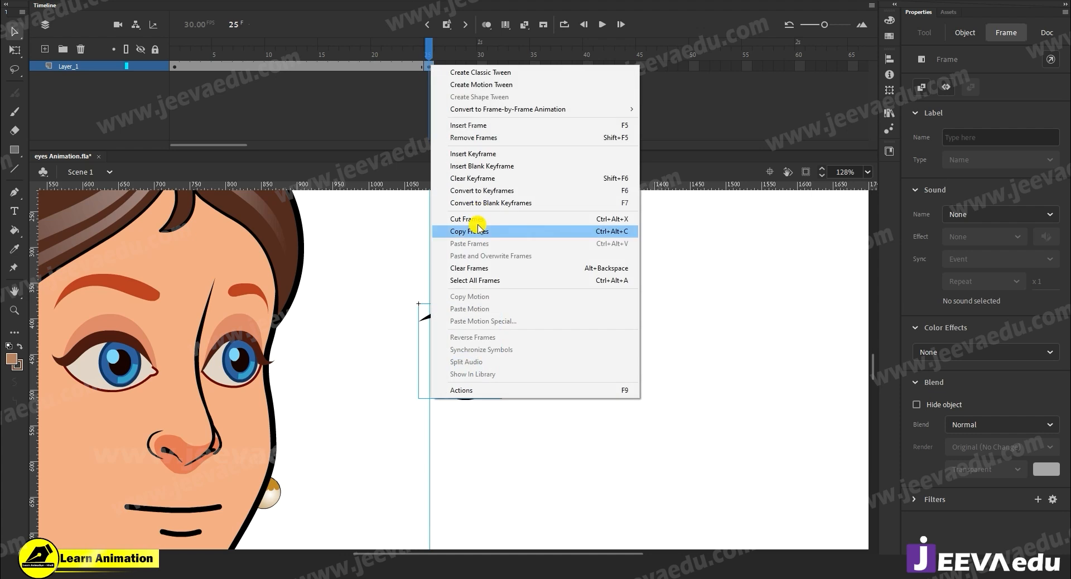
click(473, 178)
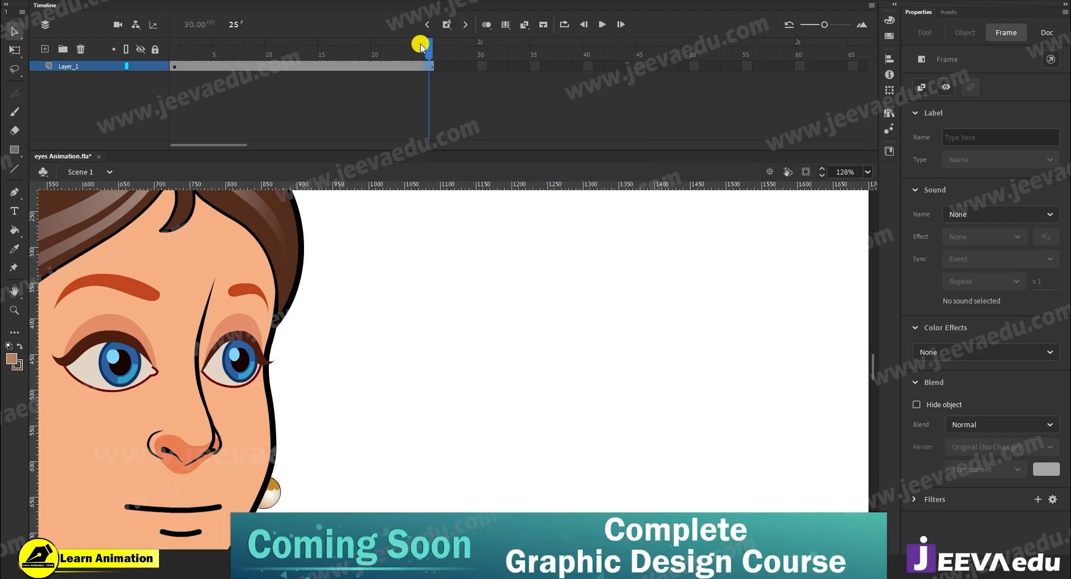
Step: Place the Symbol 9 eye beside the character's face and change the stage colour to grey
key(z)
key(ctrl+minus)
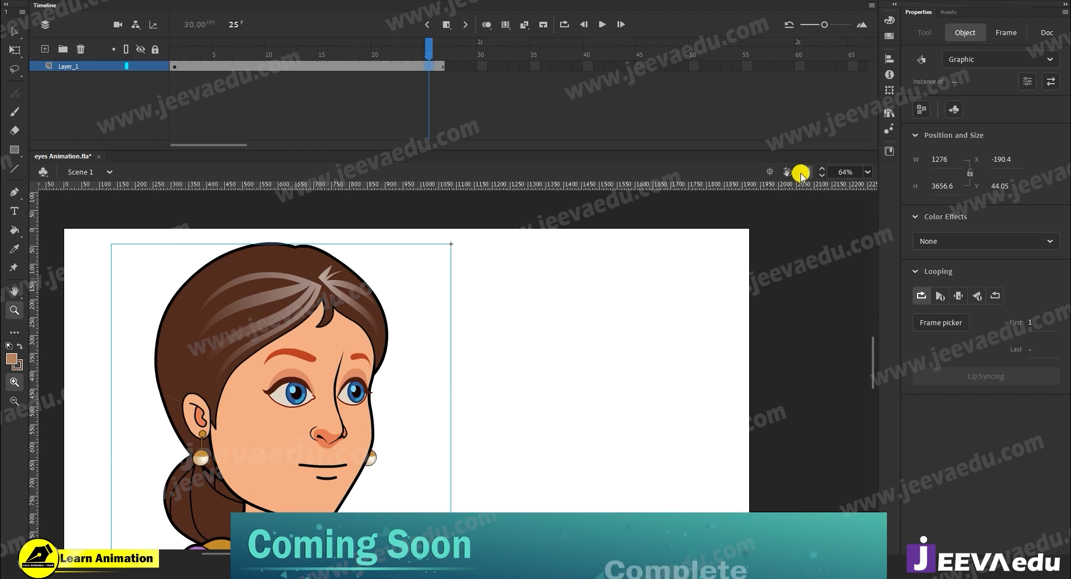
key(ctrl+minus)
scroll(460, 364, down, 1)
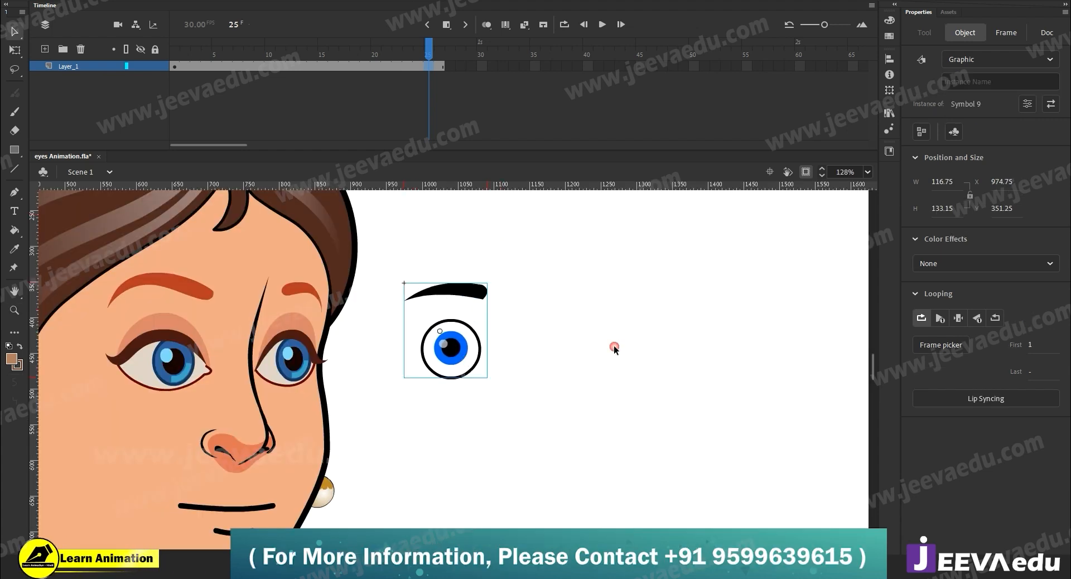
click(613, 349)
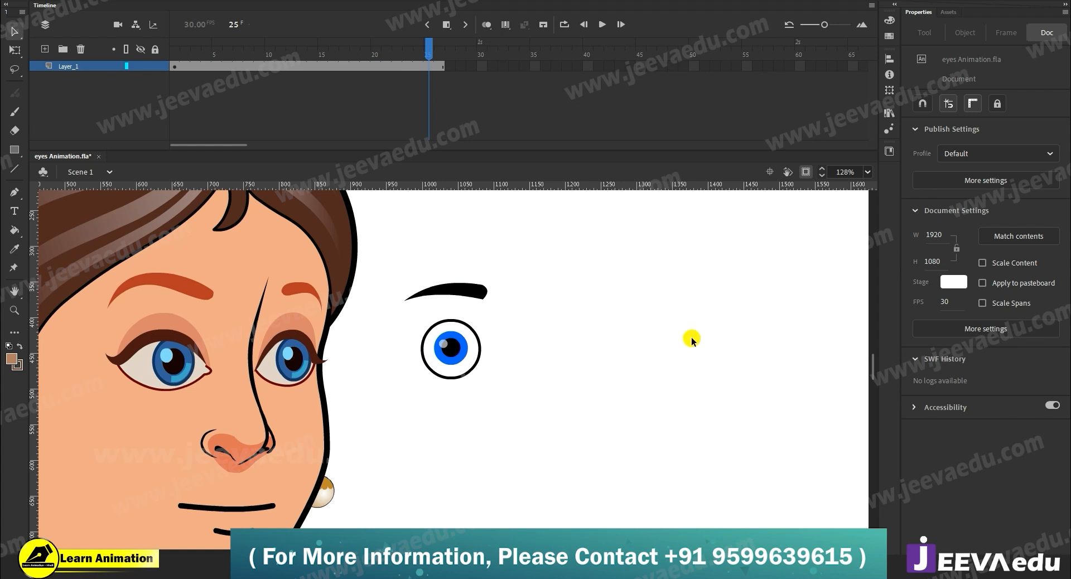
click(963, 282)
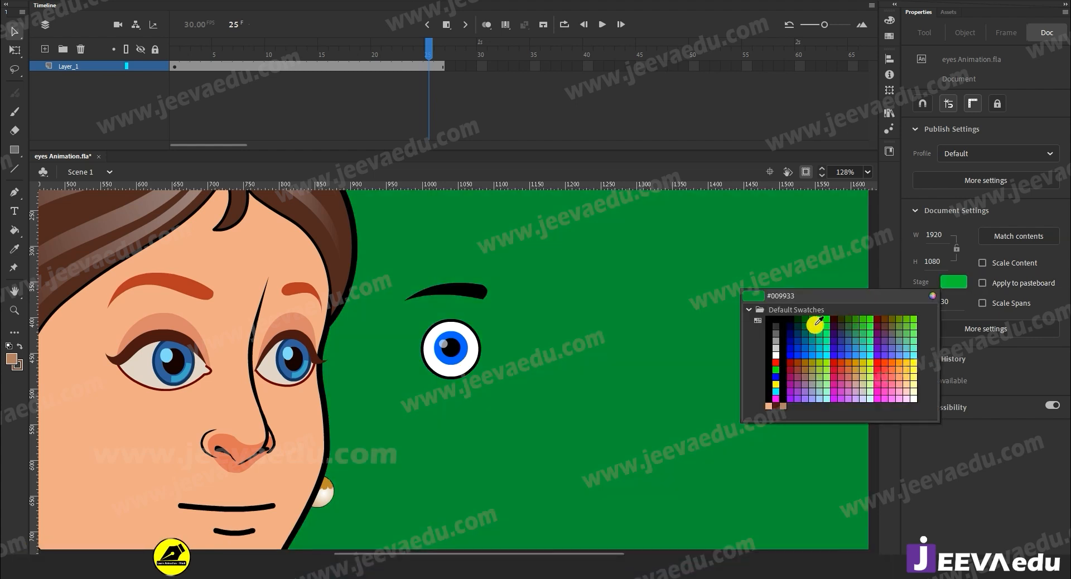
click(776, 338)
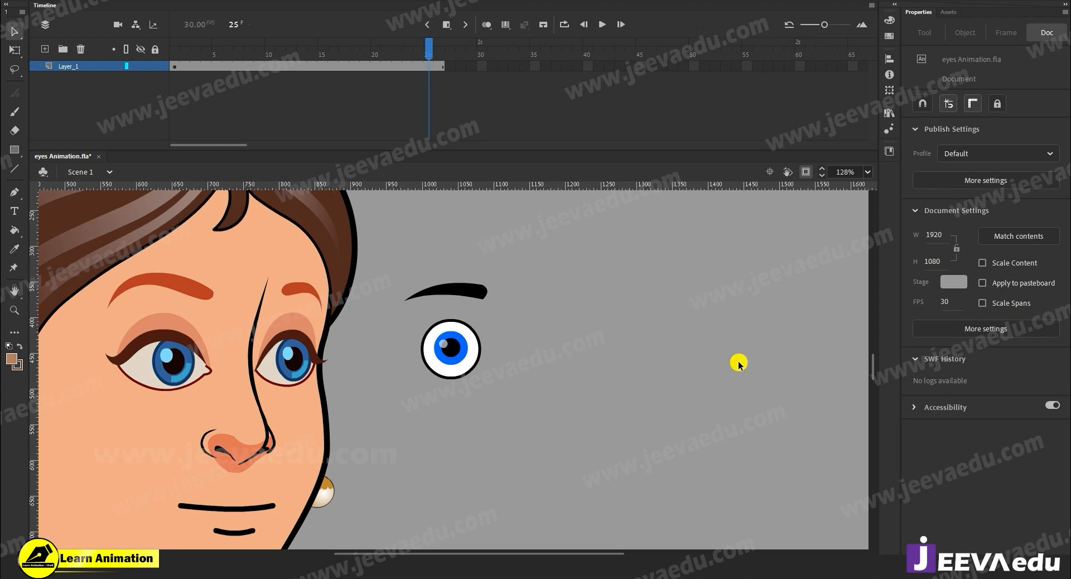
Step: Open Symbol 9 for editing from frame 1 of Scene 1
click(478, 352)
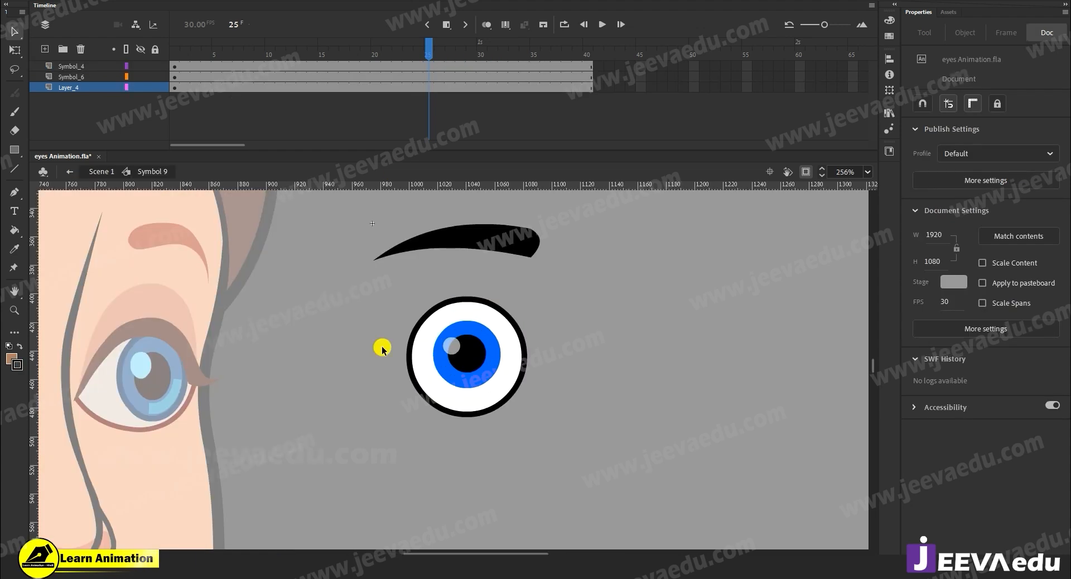
double_click(375, 352)
click(34, 100)
click(466, 368)
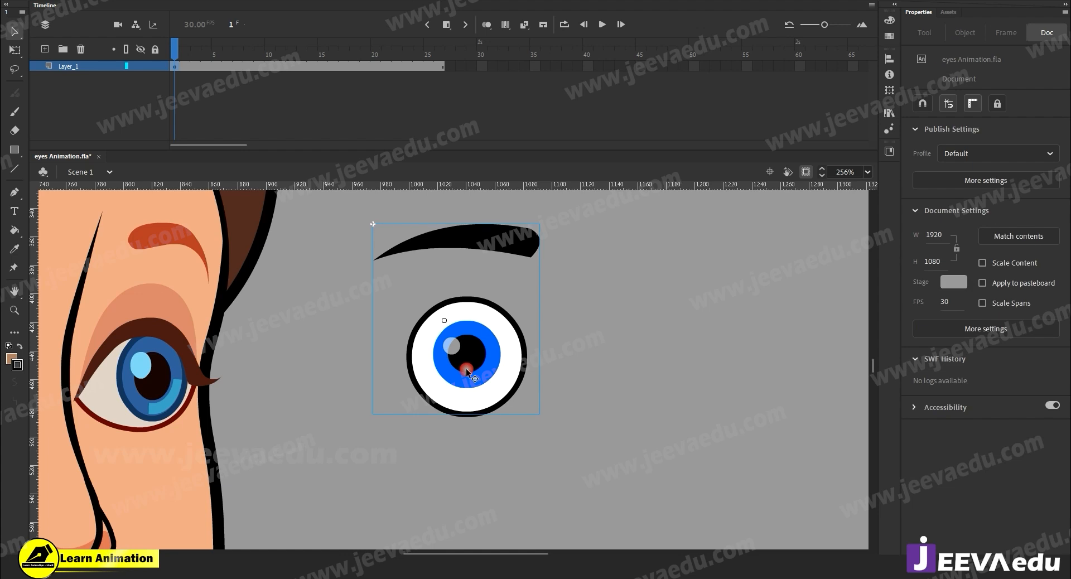
double_click(480, 371)
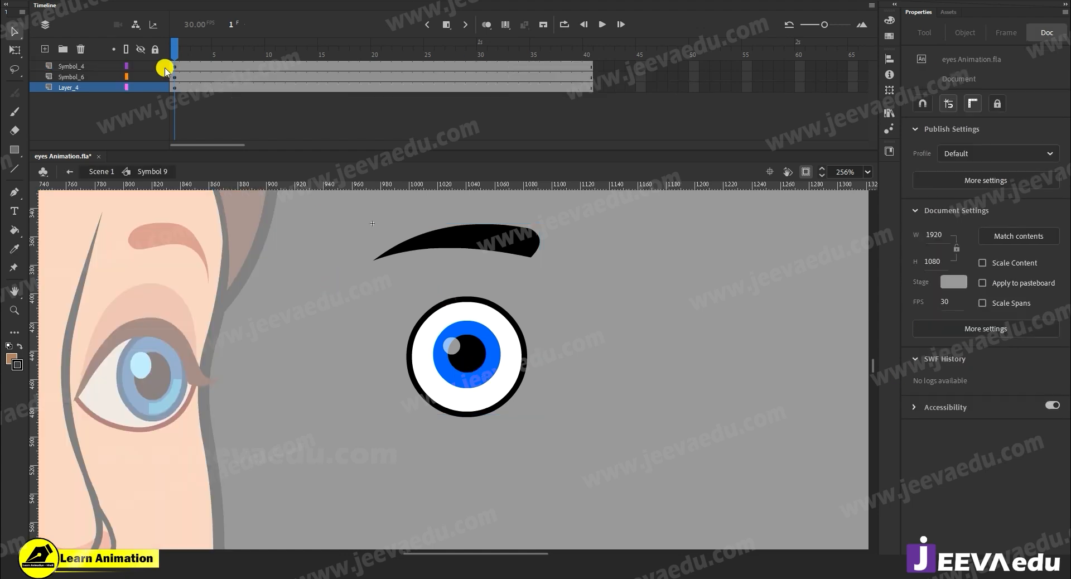
Step: Add a new layer directly above the iris layer, Symbol_6
click(421, 363)
click(458, 345)
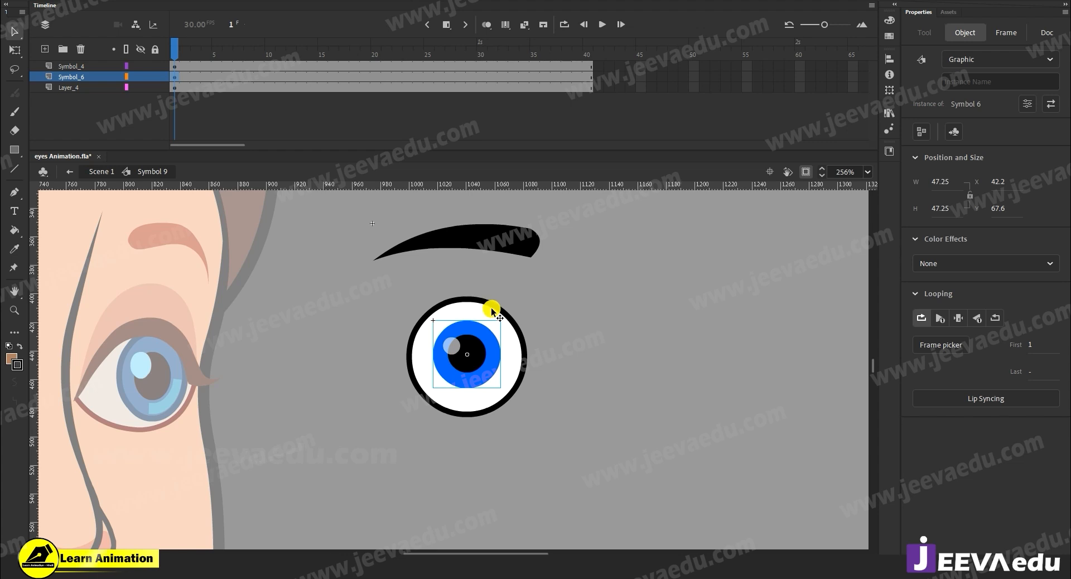
click(46, 50)
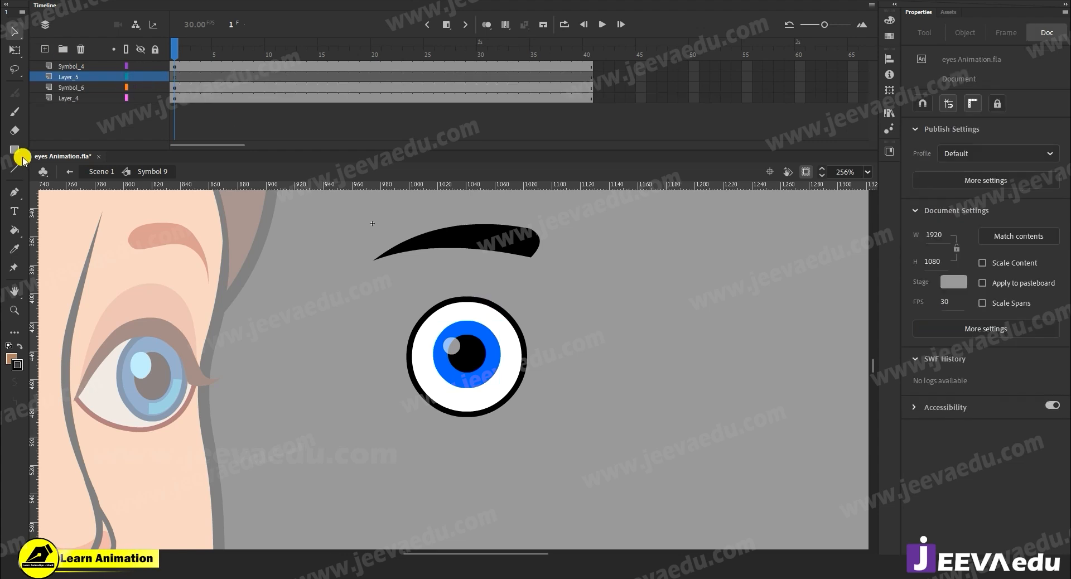
click(14, 150)
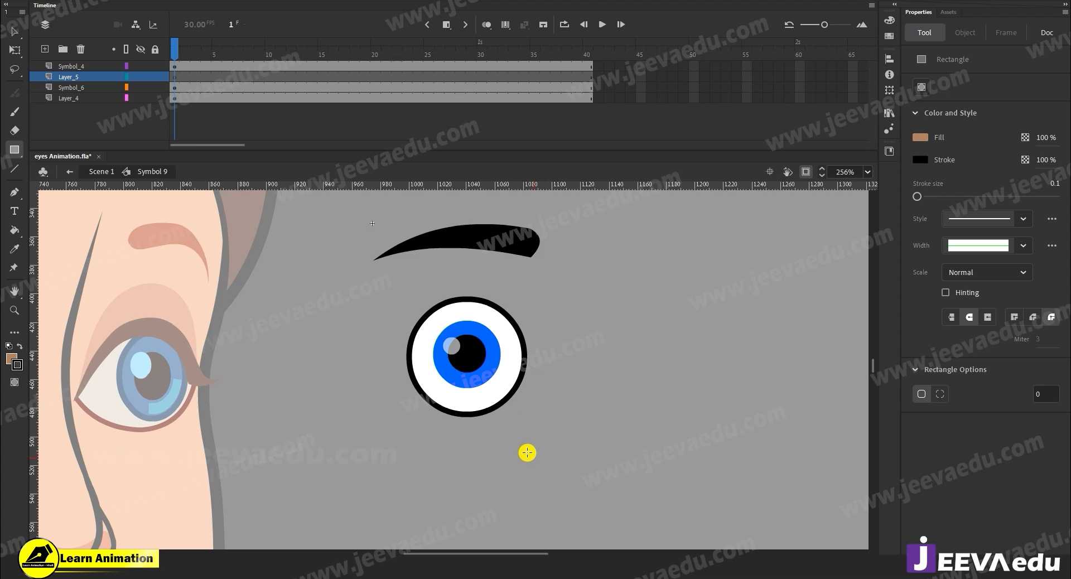
click(501, 378)
Step: Check the fill and stroke settings of the eyeball circle inside its group on Layer_4
key(v)
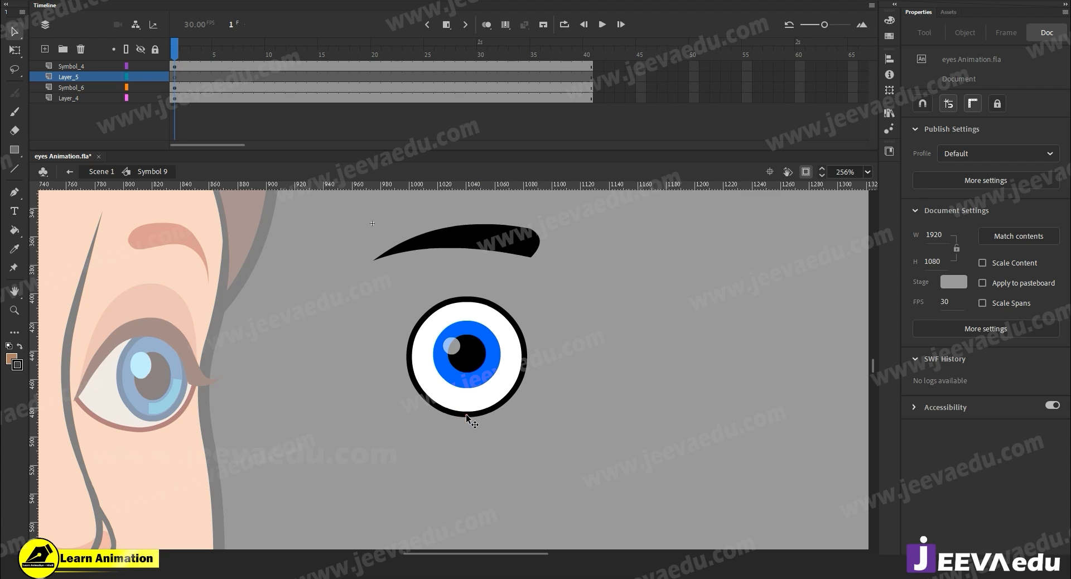
click(466, 413)
double_click(464, 413)
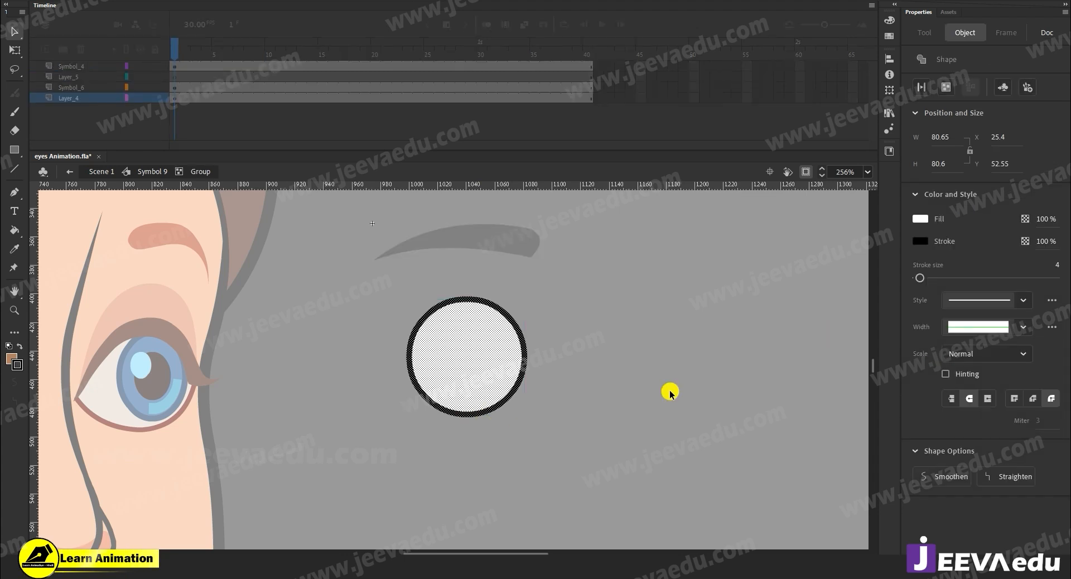
double_click(636, 414)
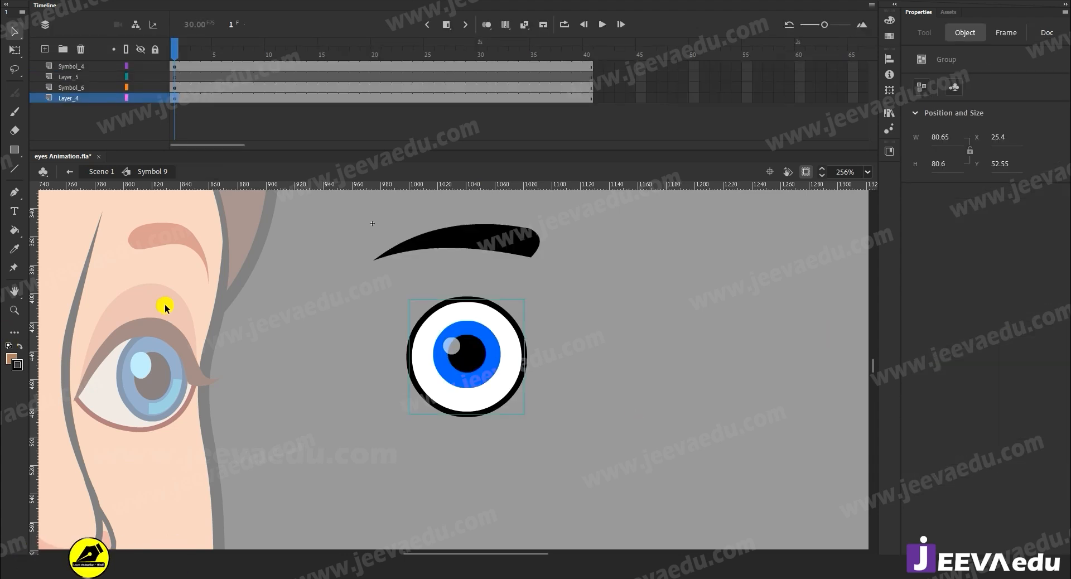
Step: Draw a brown rectangle about 103 × 94 px over the eye on Layer_5 and set its stroke size to 4
click(15, 150)
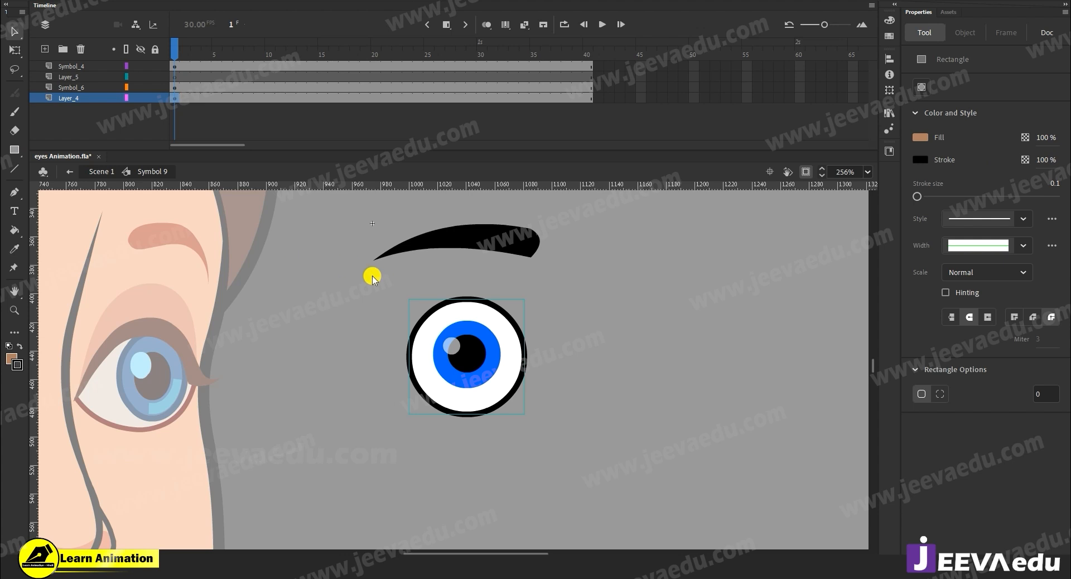
click(94, 78)
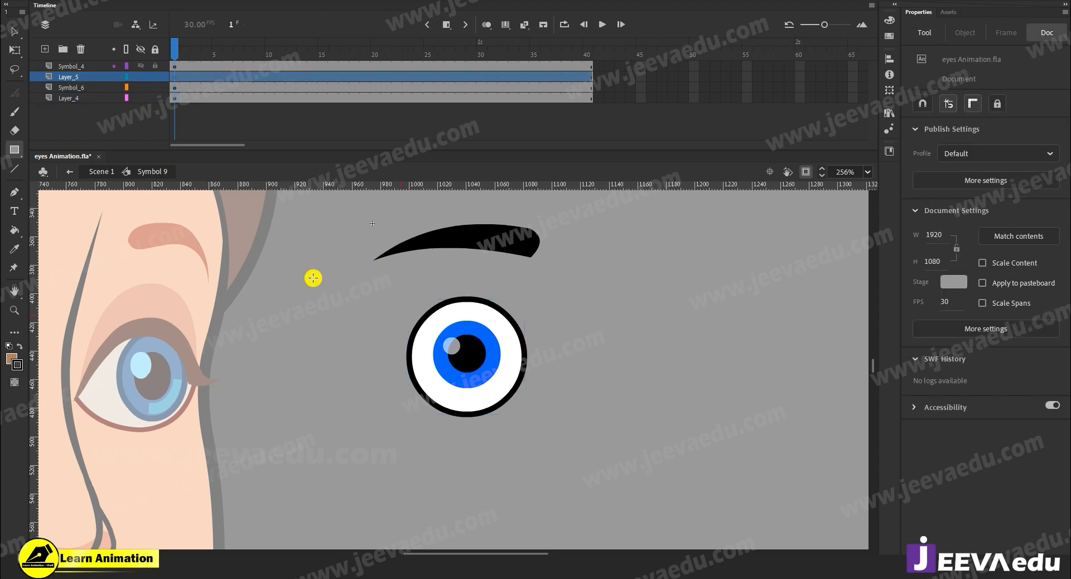
drag(393, 291, 540, 422)
key(v)
double_click(530, 423)
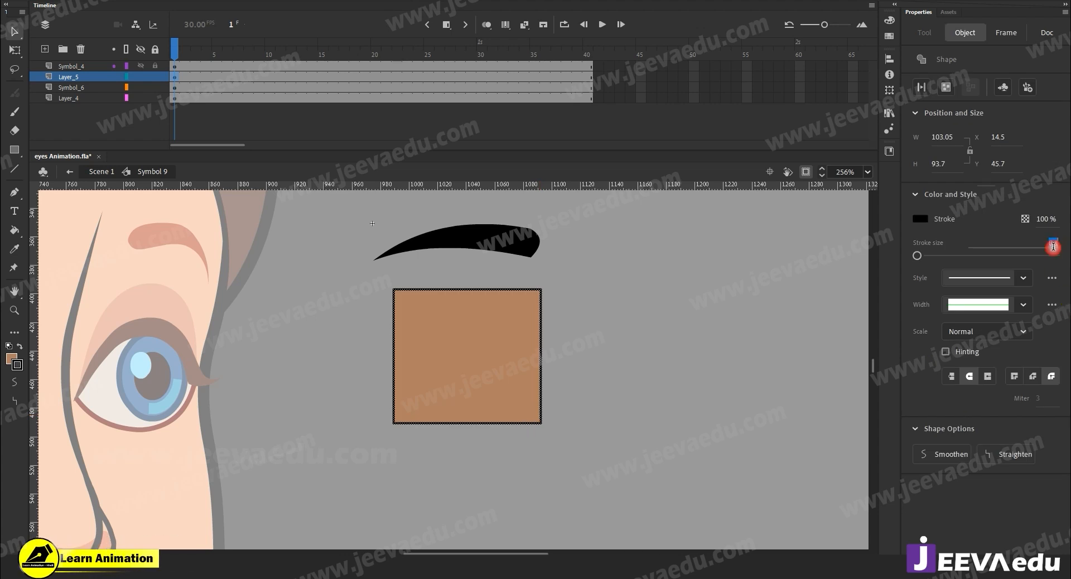
text(4)
key(Return)
click(628, 321)
Step: Try moving the rectangle with its outline away from the eye, and undo the move
double_click(446, 407)
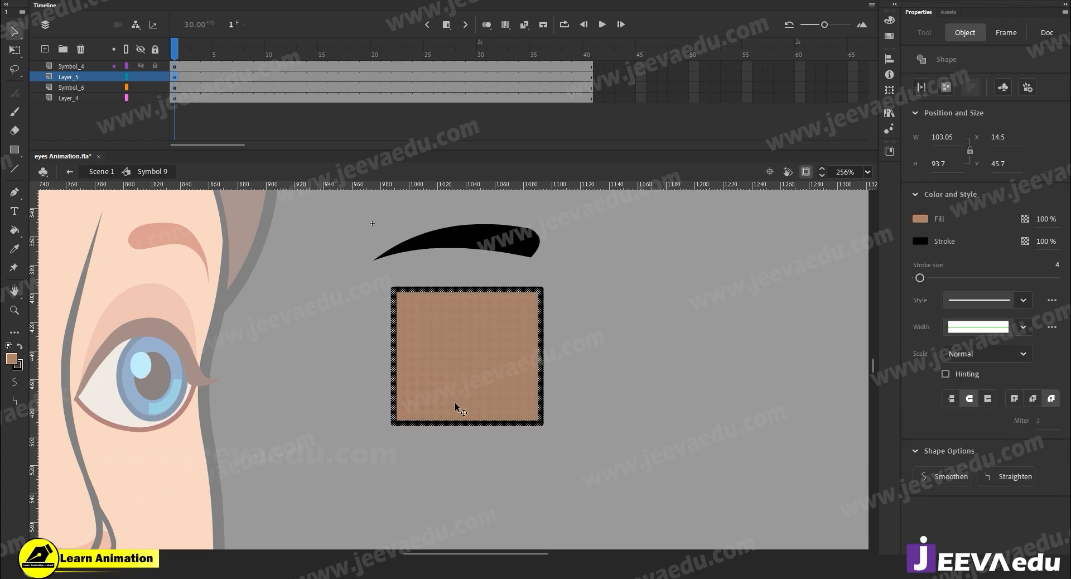
drag(454, 407, 691, 404)
key(ctrl+z)
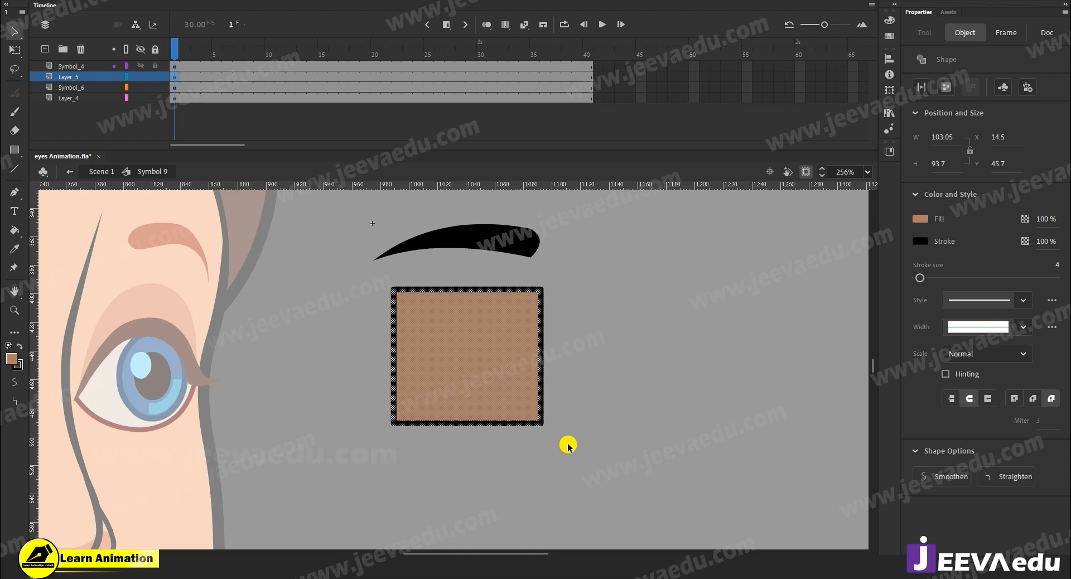
click(547, 467)
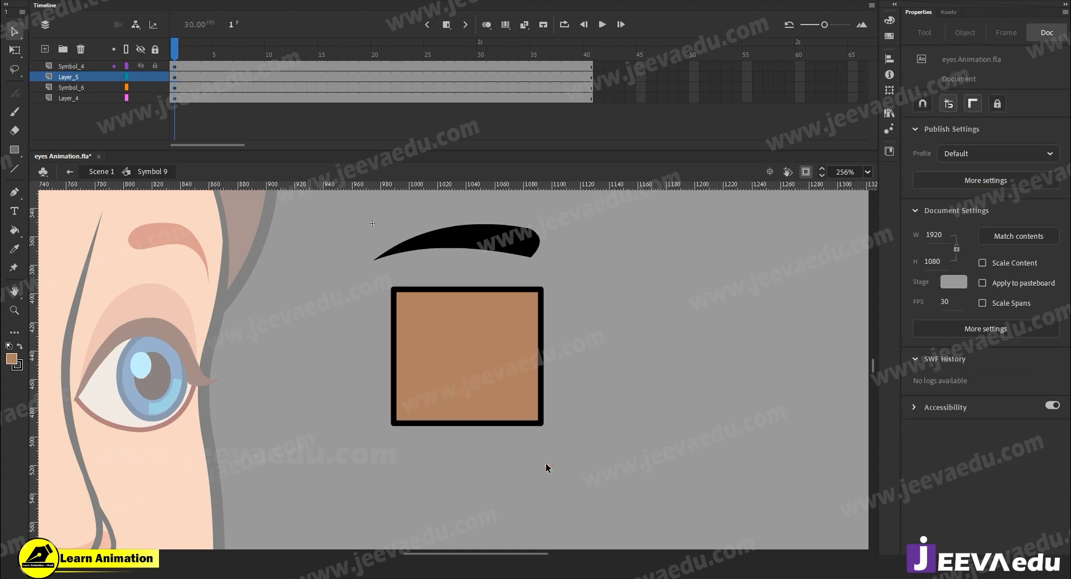
Step: Check the rectangle against the eye using Layer_5's outline view, and bend its lower edge slightly upward
click(127, 77)
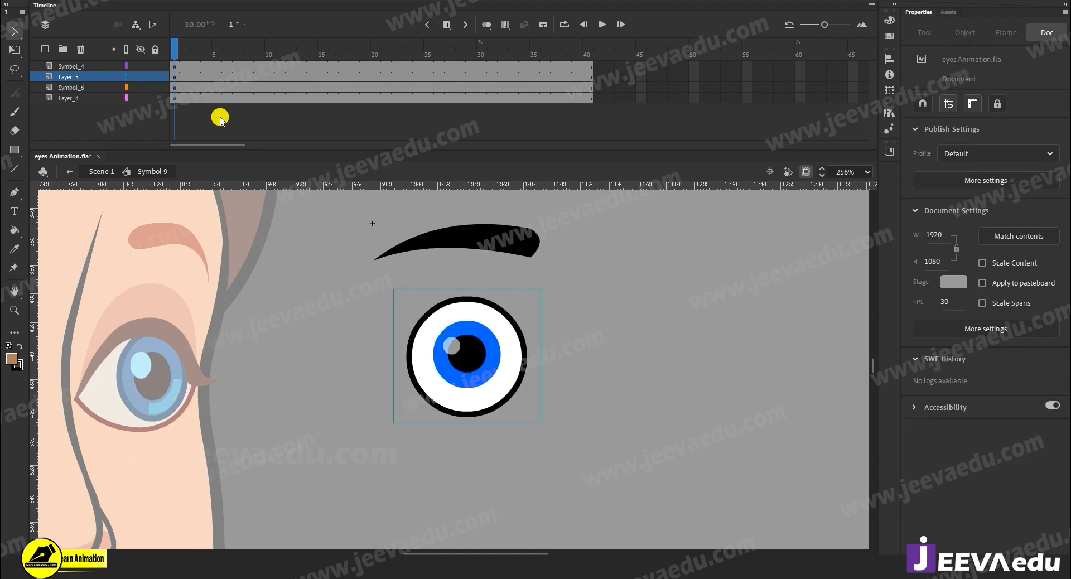
click(127, 77)
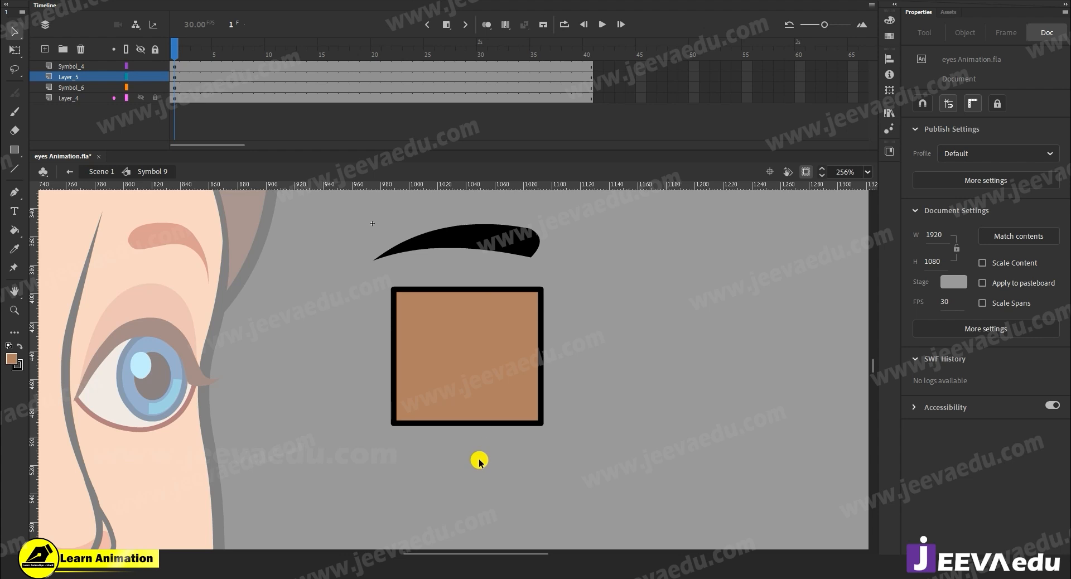
key(q)
drag(466, 423, 466, 418)
double_click(466, 389)
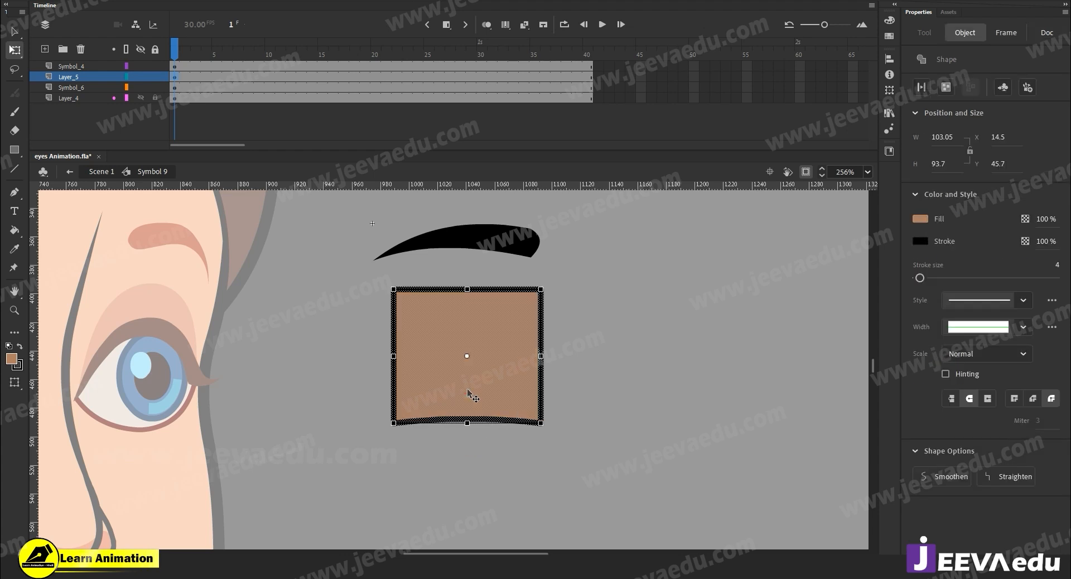
click(488, 476)
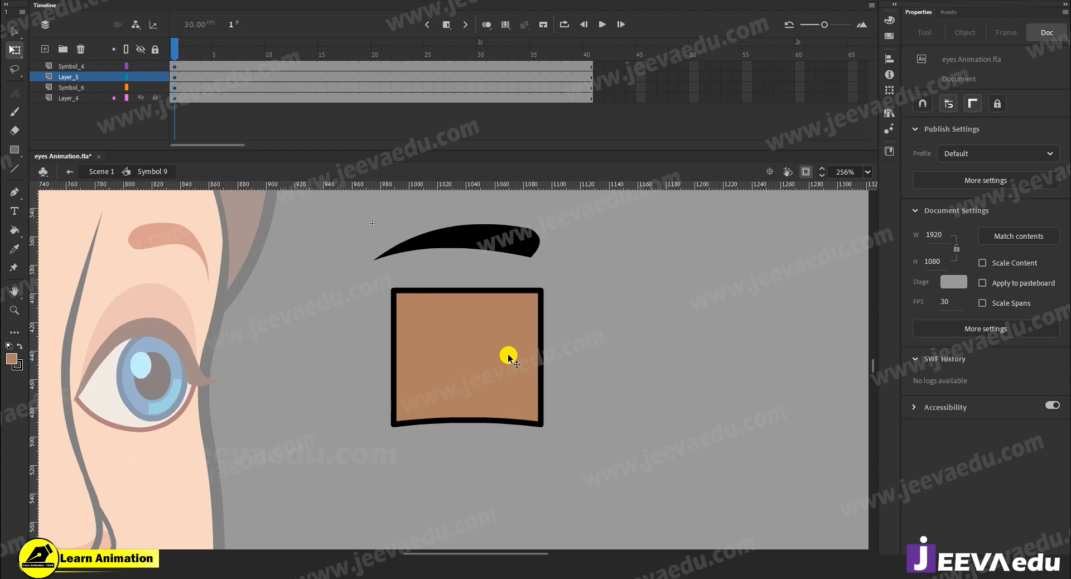
Step: Convert the brown eyelid rectangle, including its outline, into a graphic symbol
double_click(493, 374)
key(F8)
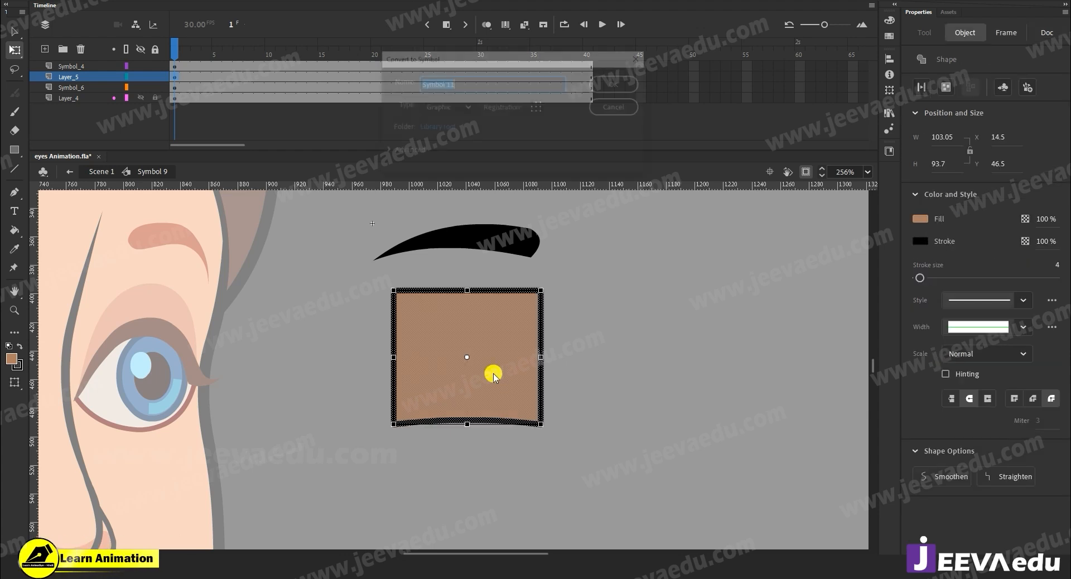
key(Return)
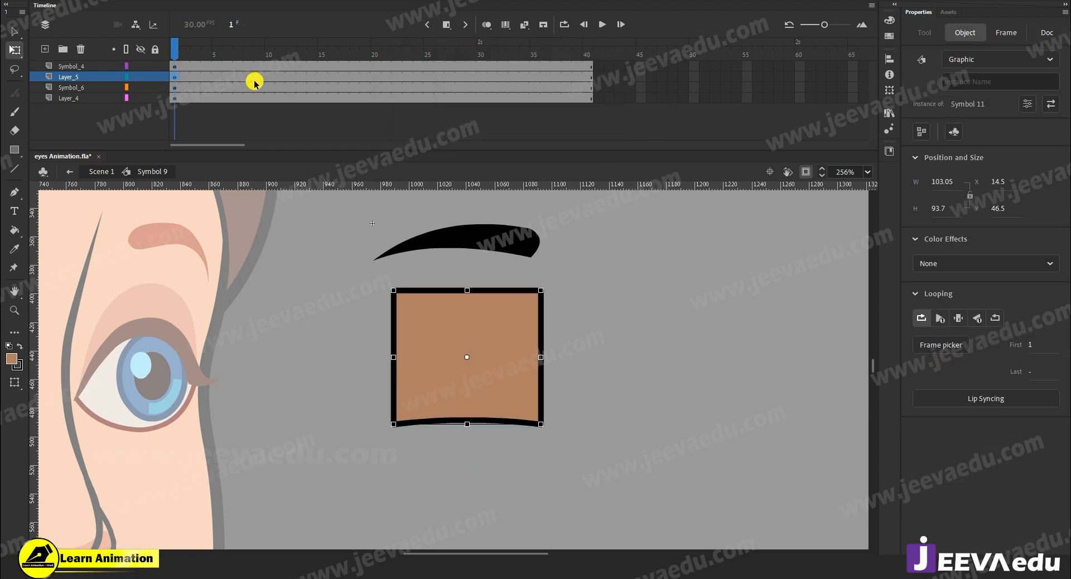
Step: Add keyframes at frames 5, 10 and 15 of Layer_5 for the eyelid
click(217, 76)
click(269, 77)
key(F6)
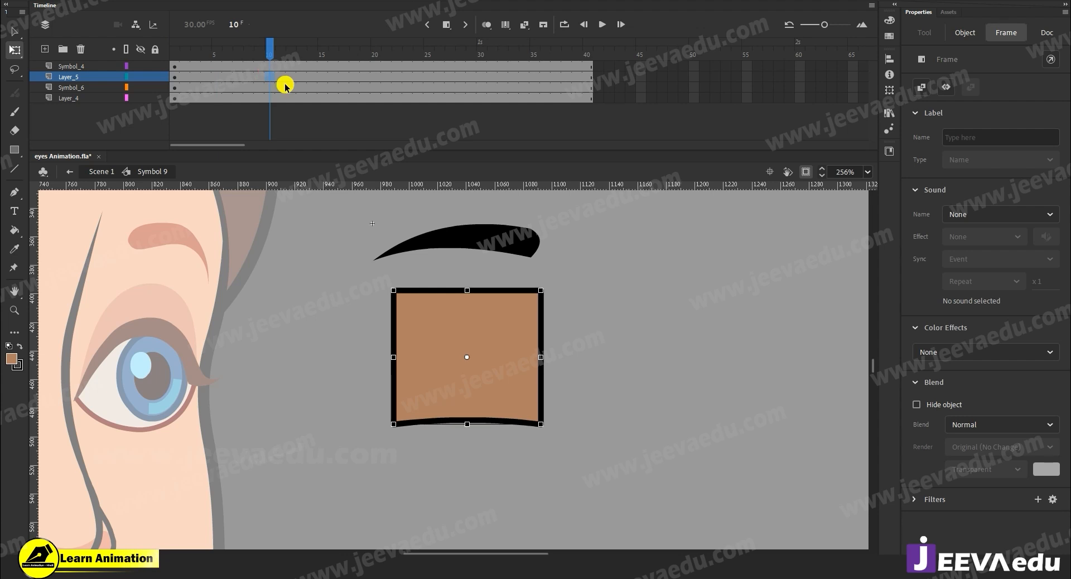
click(215, 76)
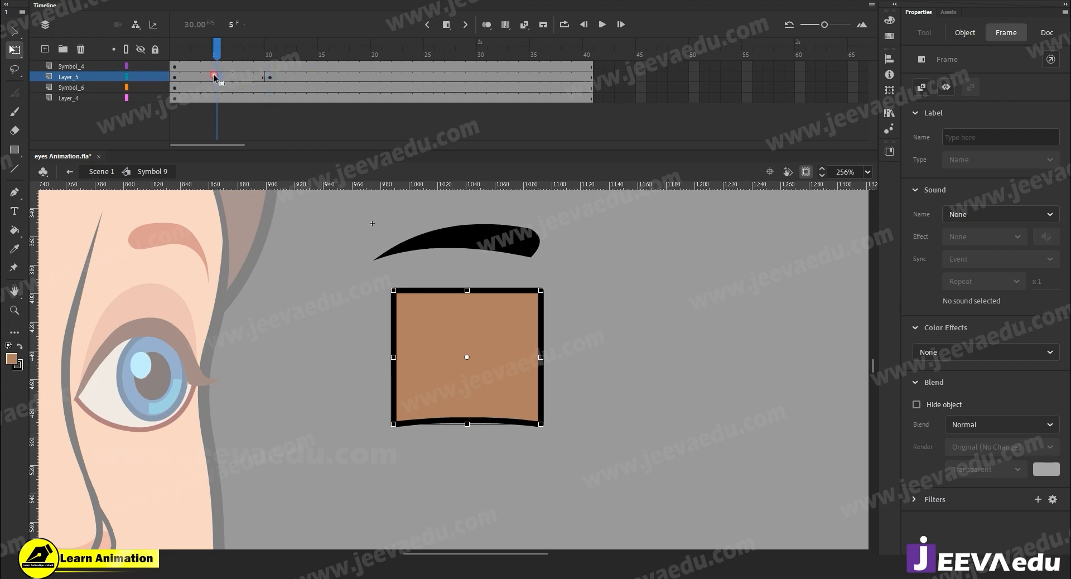
drag(216, 45, 146, 70)
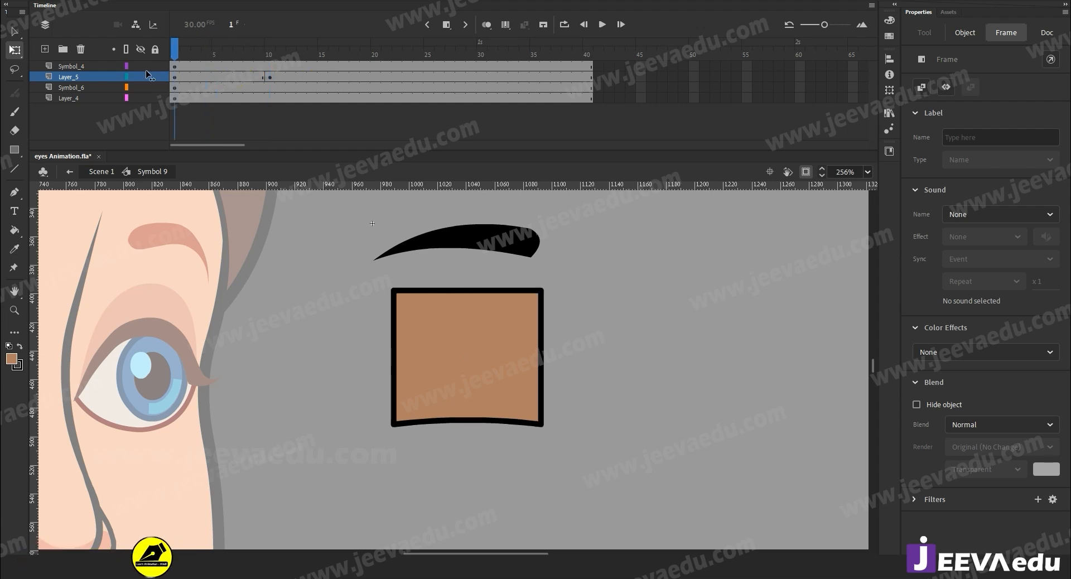
click(446, 353)
click(216, 77)
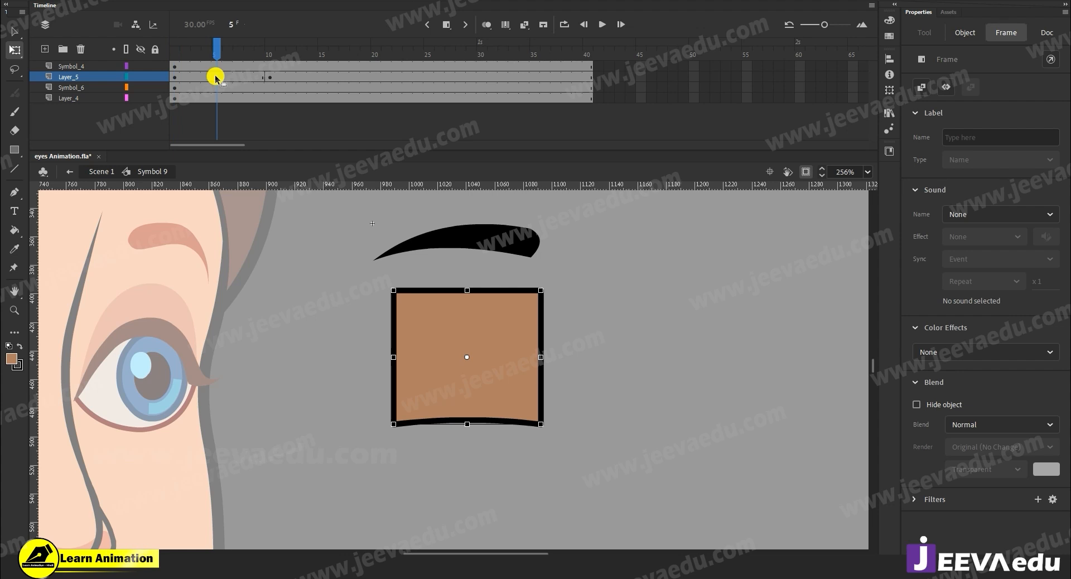
key(F6)
click(319, 54)
key(F6)
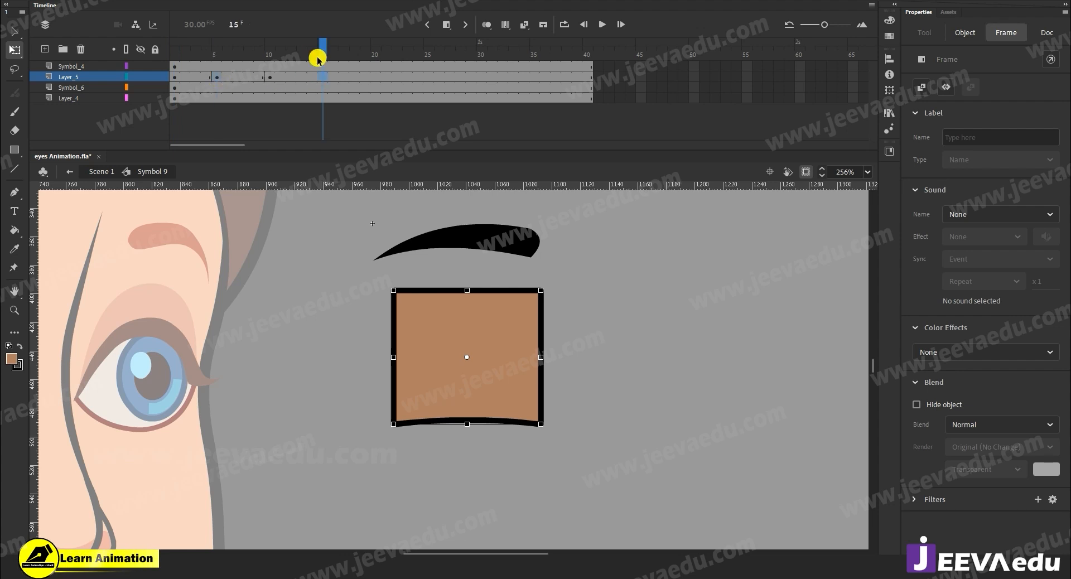
Step: Raise the eyelid rectangle just above the eyeball at frames 1, 5 and 15 of Layer_5, leaving frame 10 over the eye
click(177, 78)
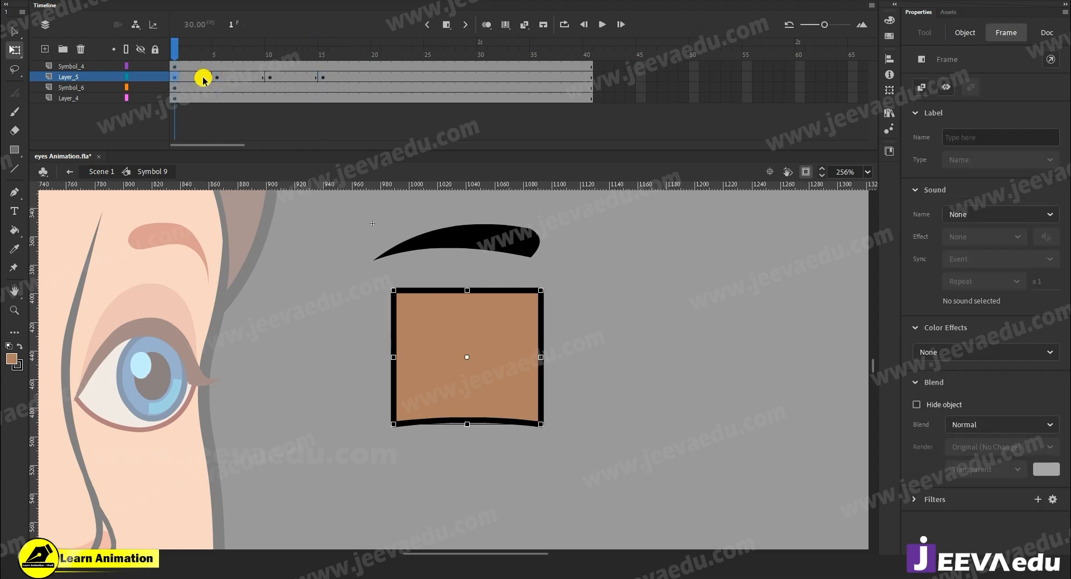
key(shift+Up)
key(shift+Up)
key(shift+Up)
key(shift+Up)
key(shift+Up)
key(shift+Up)
key(shift+Up)
key(shift+Up)
key(shift+Up)
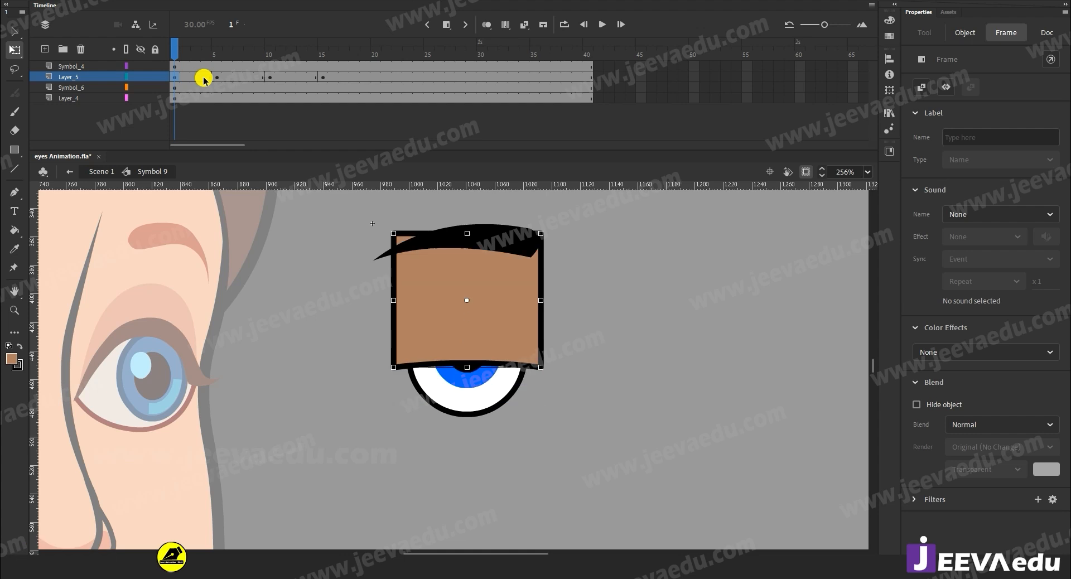
key(shift+Up)
key(shift+Up)
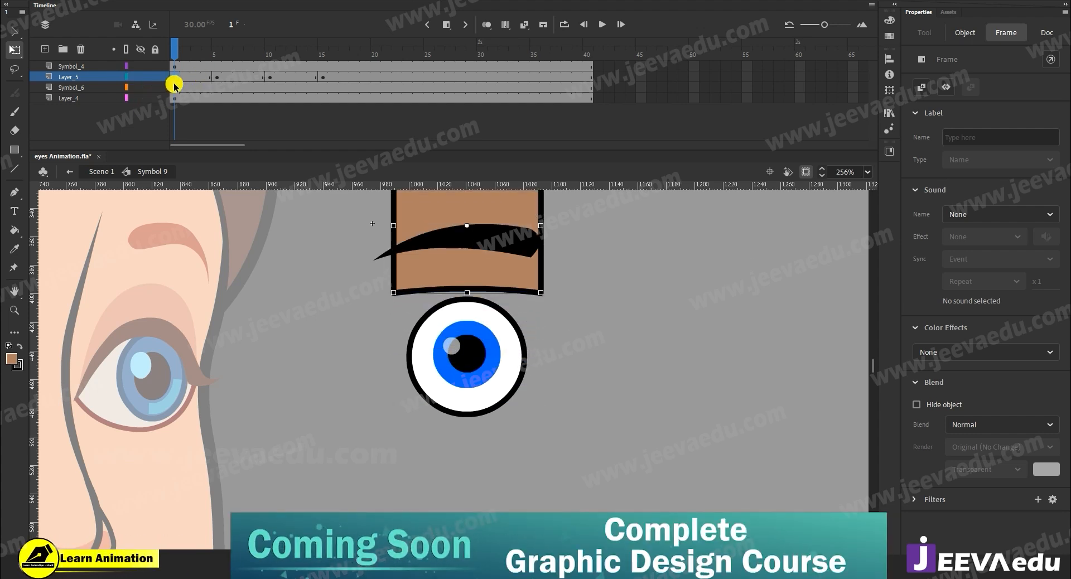
click(217, 77)
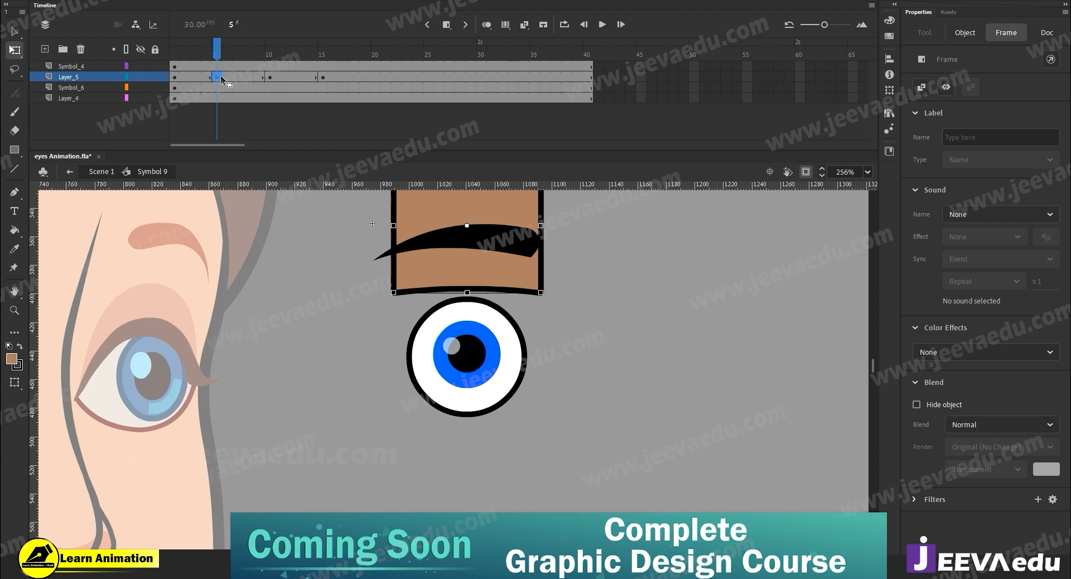
click(320, 77)
Step: Create classic tweens between the keyframes at frames 5, 10 and 15 of Layer_5 and scrub back to frame 1
click(280, 77)
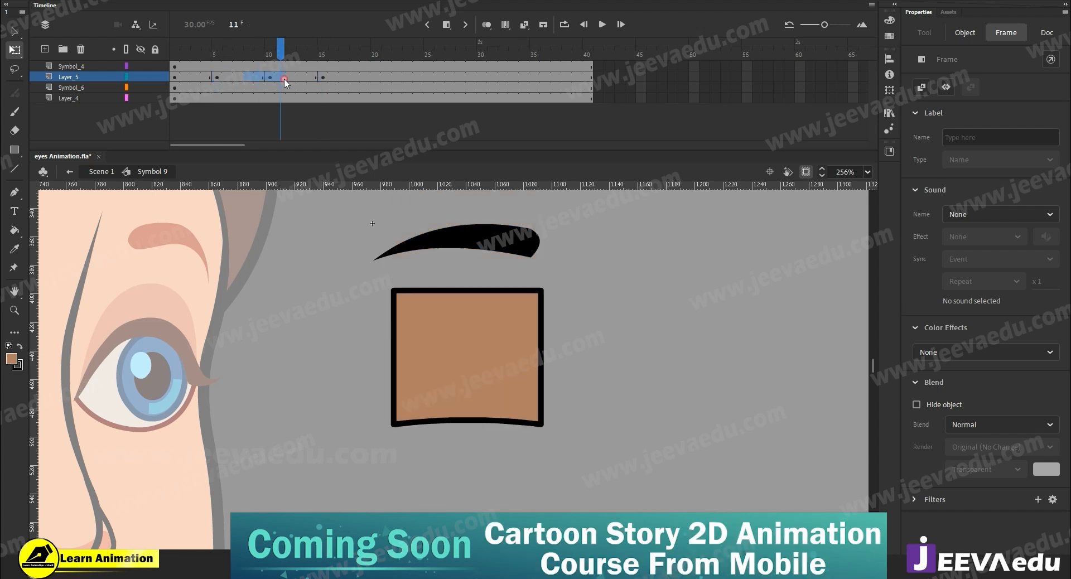
right_click(280, 77)
click(301, 84)
drag(275, 54, 202, 88)
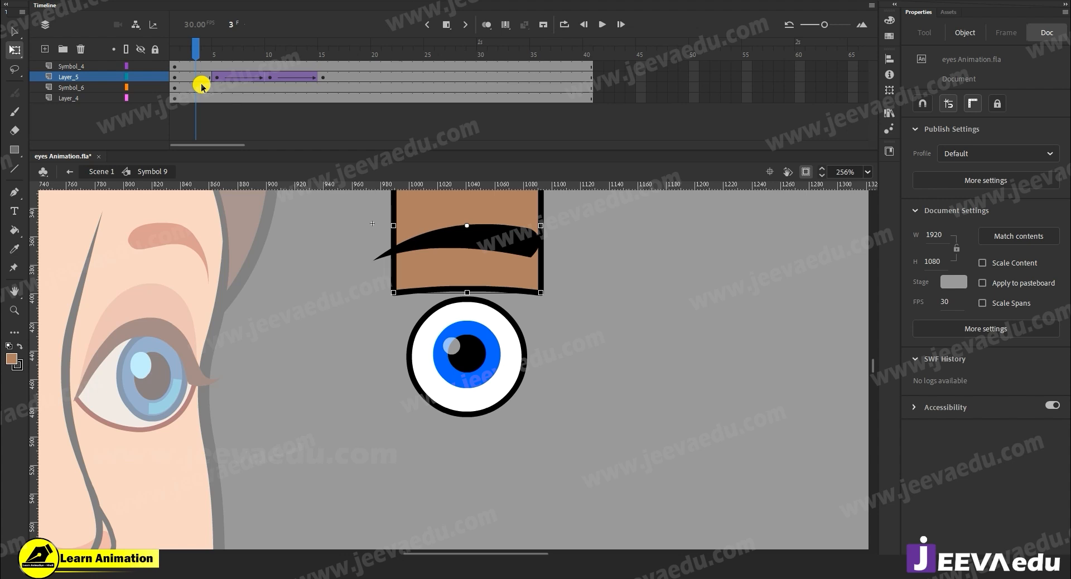
mouse_move(202, 87)
mouse_down()
mouse_move(185, 88)
mouse_move(299, 88)
mouse_move(186, 89)
mouse_up()
click(189, 82)
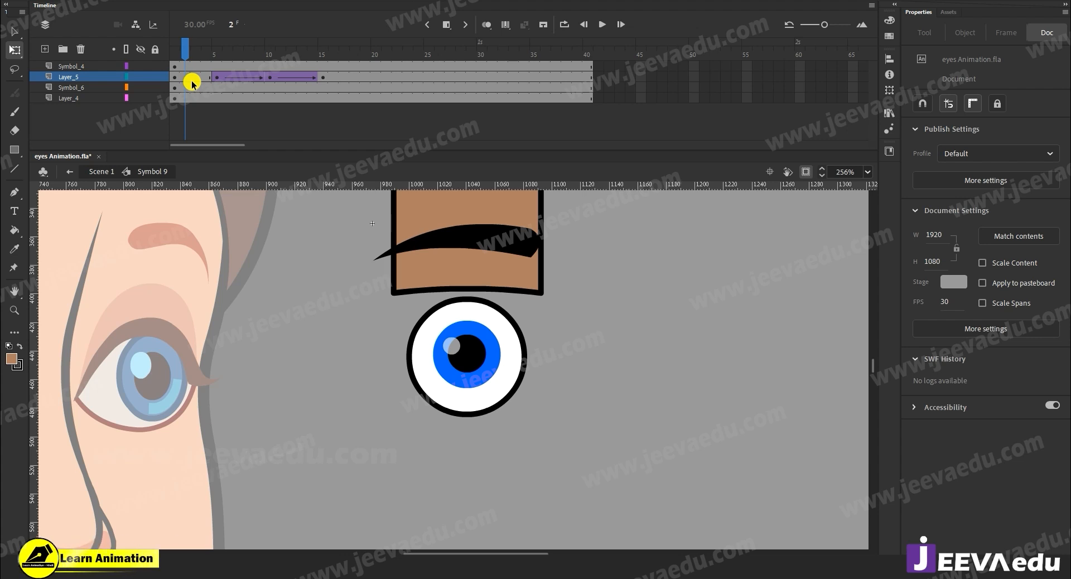
drag(185, 59, 175, 59)
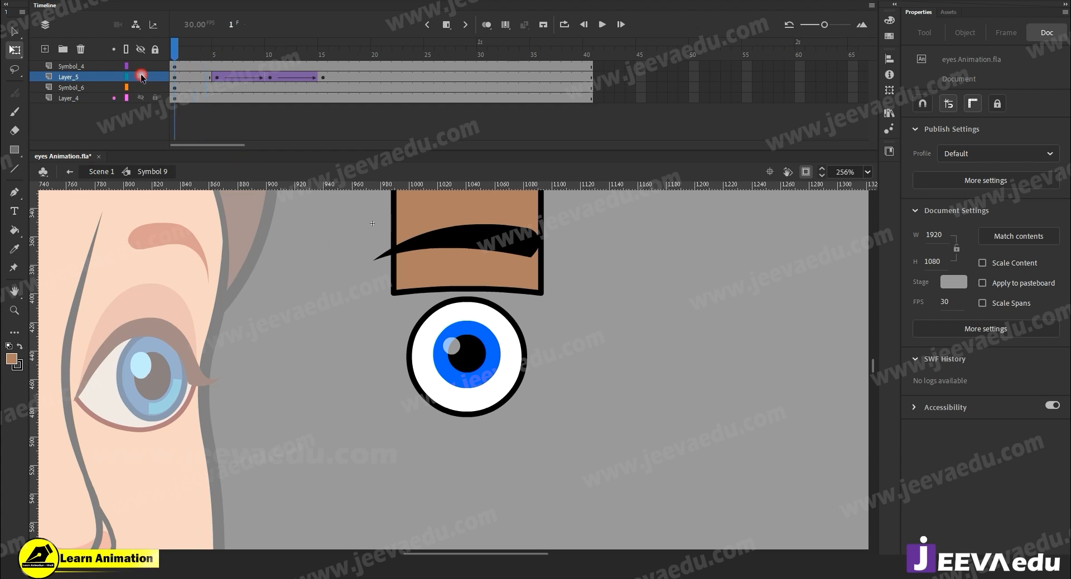
Step: Copy the white eyeball circle group from Layer_4, paste it in place on a new layer above Layer_5, and break it apart
click(448, 407)
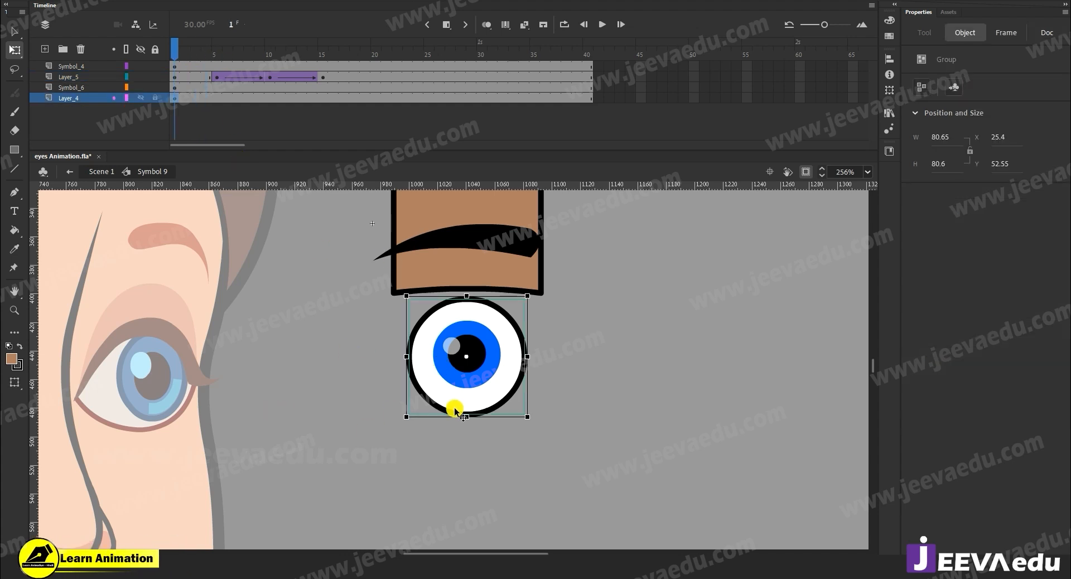
click(84, 77)
click(46, 49)
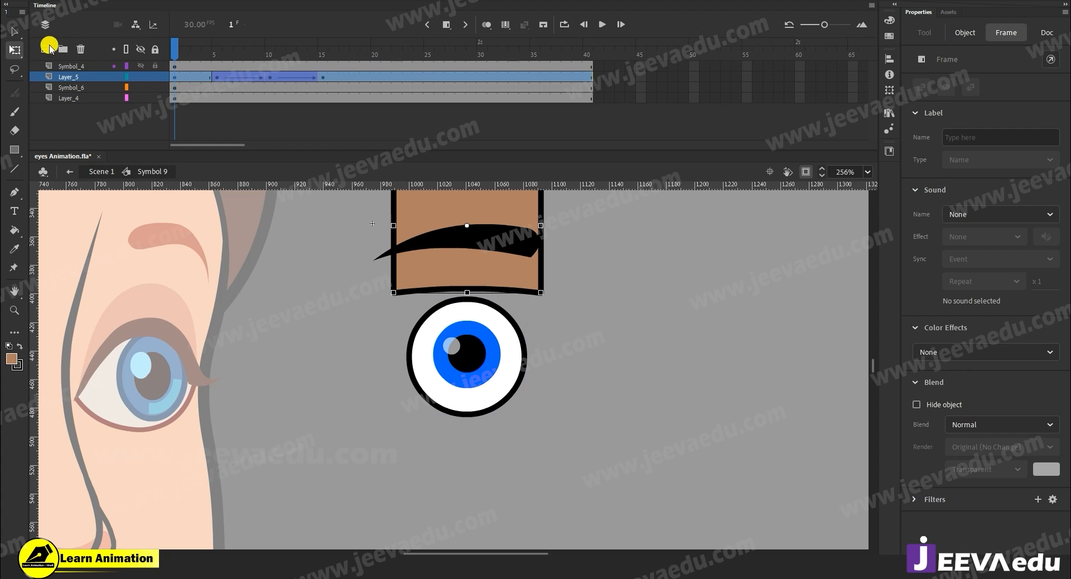
click(276, 301)
right_click(306, 344)
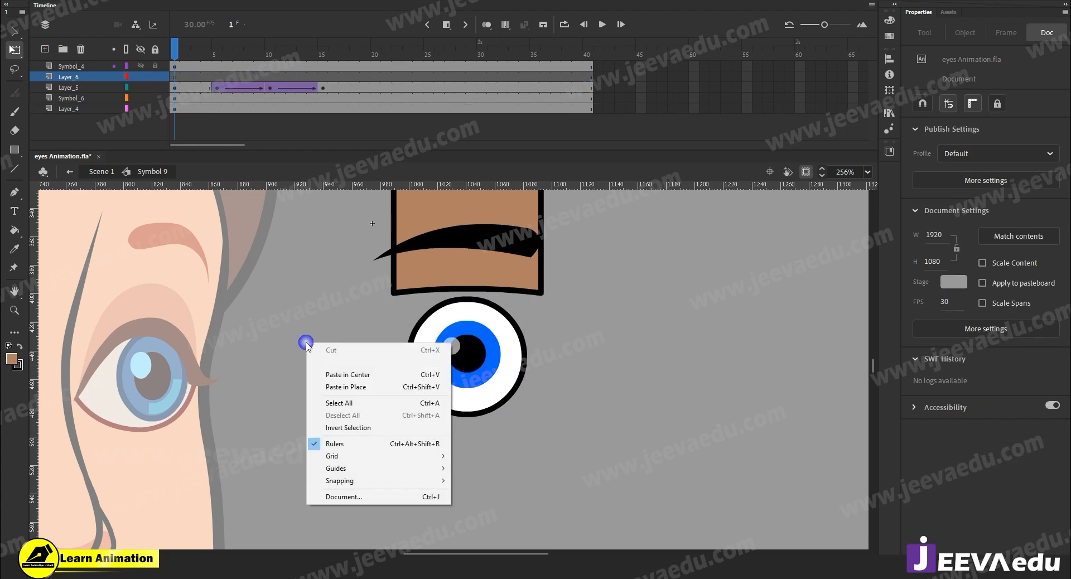
click(338, 383)
key(ctrl+b)
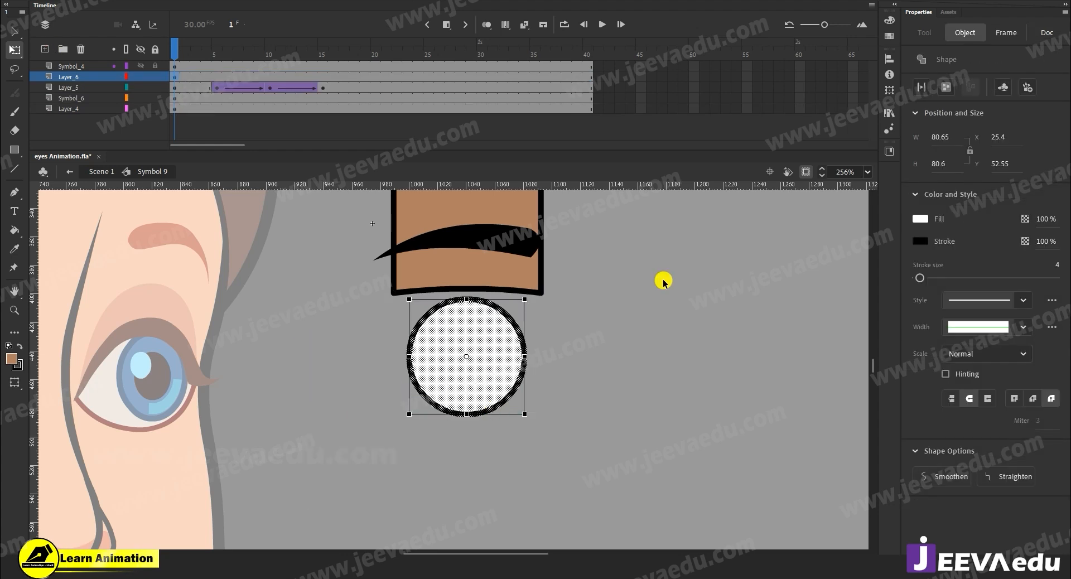
Step: Turn Layer_6 with the circle into a mask over the eyelid layer and check it at frame 5
click(92, 77)
right_click(93, 76)
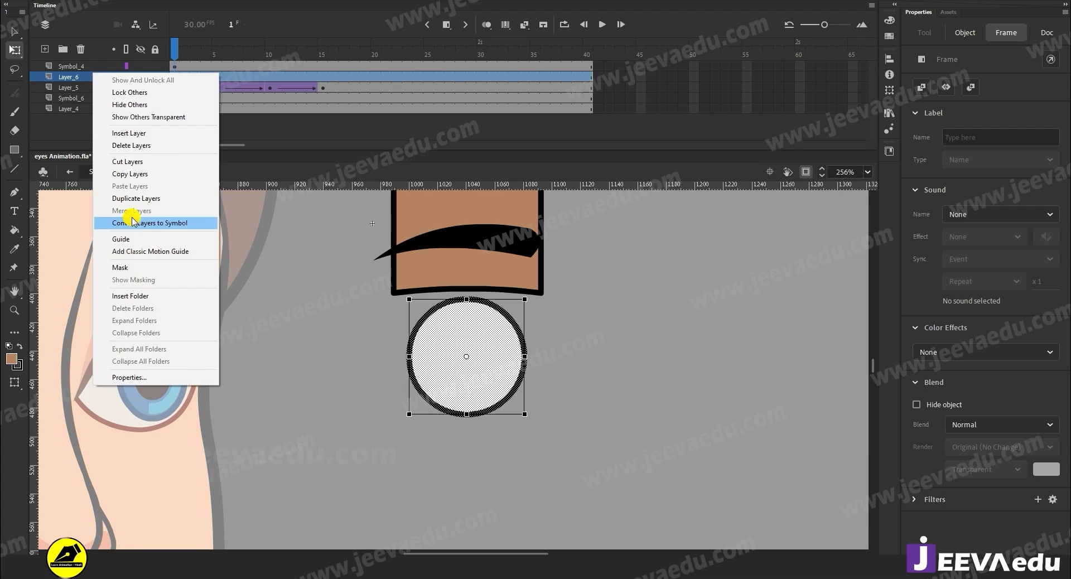
click(143, 267)
drag(173, 46, 216, 77)
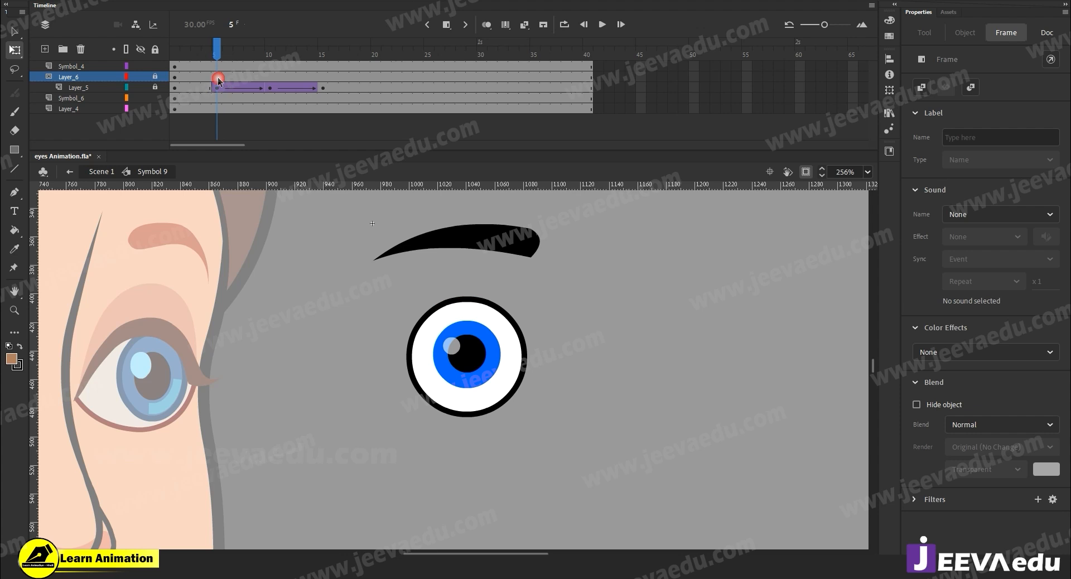
Step: Add keyframes at frames 5, 10 and 15 of the iris layer Symbol_6
click(217, 99)
key(F6)
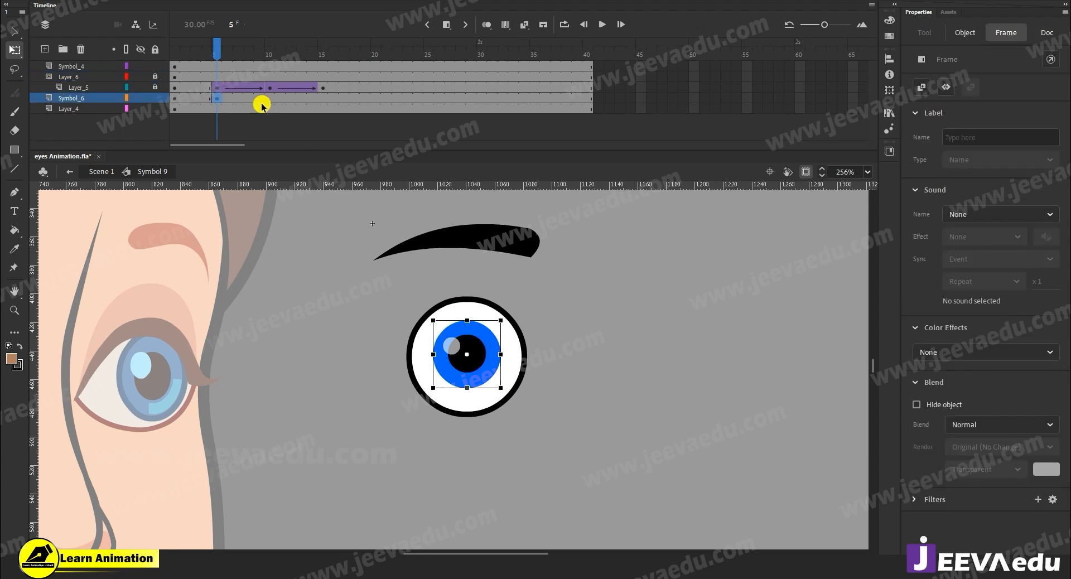
key(ctrl+z)
click(480, 365)
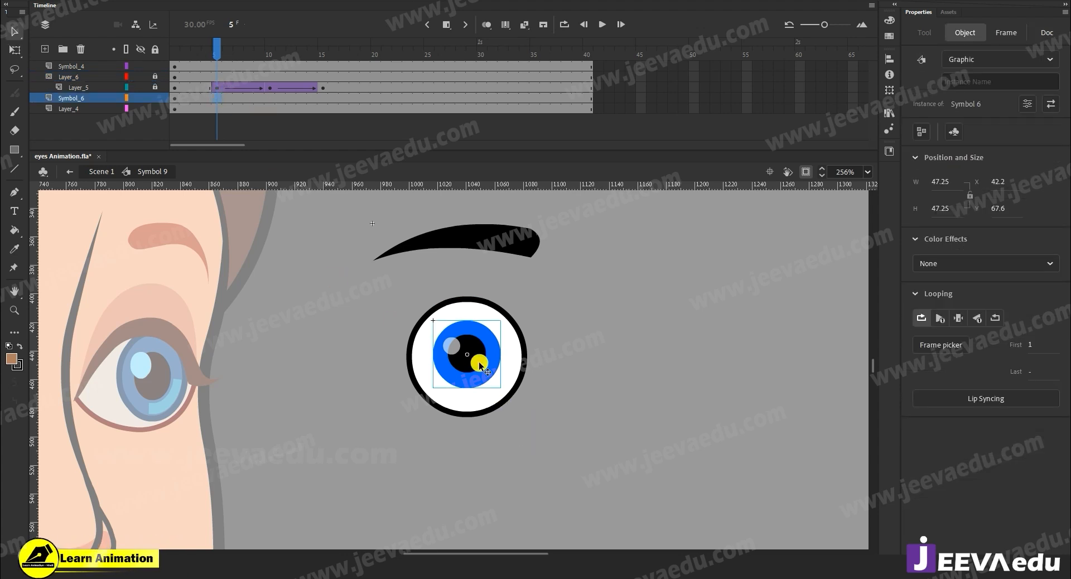
click(271, 100)
key(F6)
click(324, 99)
key(F6)
Step: Create classic tweens between the iris keyframes at frames 5, 10 and 15 of Symbol_6
drag(251, 98, 280, 99)
right_click(280, 100)
click(291, 106)
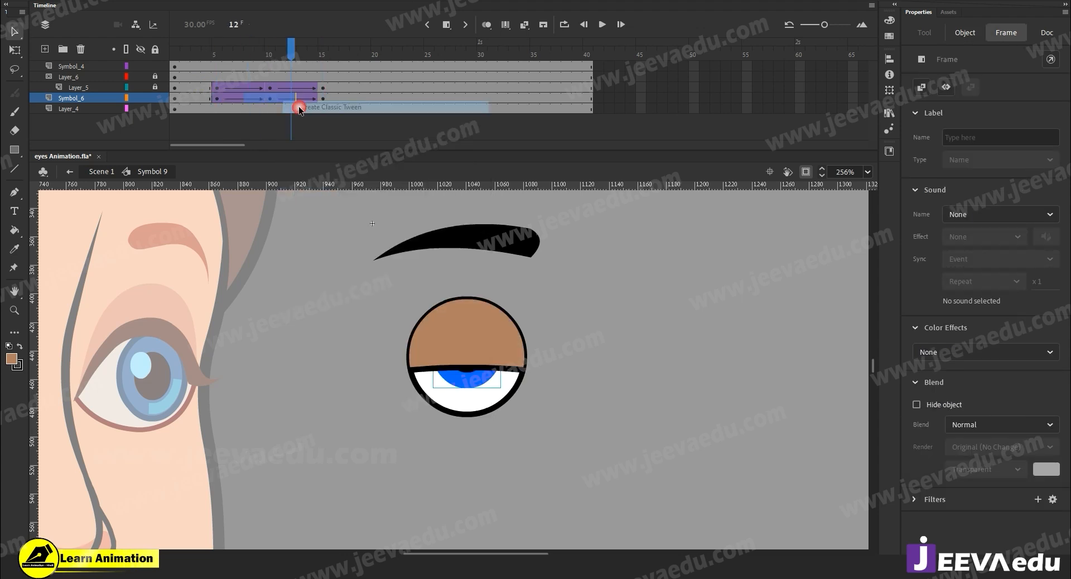
Step: Move the iris straight down to Y 91.6 at frame 10 of Symbol_6 and scrub through the motion
click(270, 101)
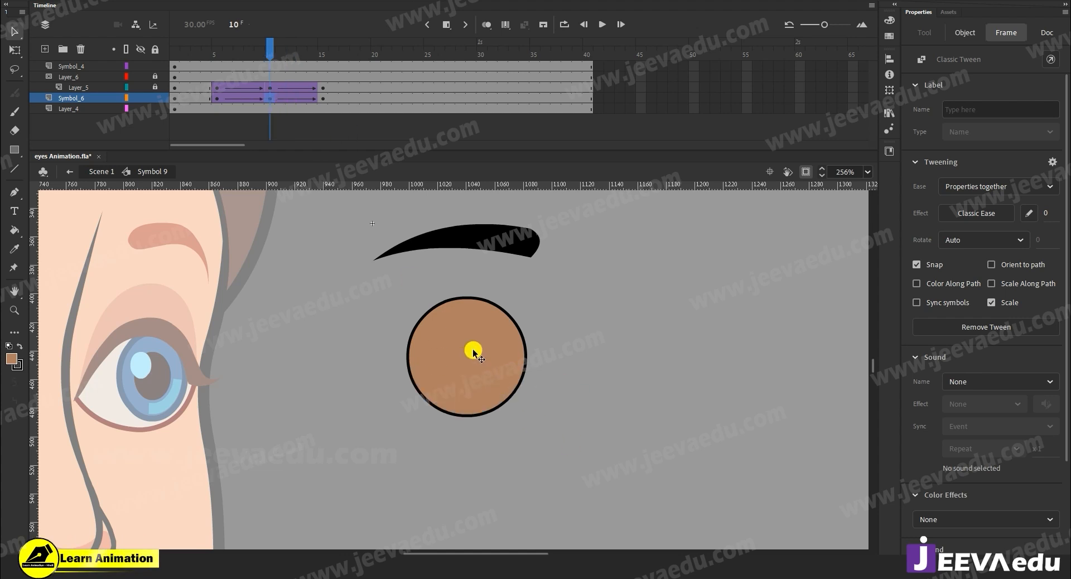
click(14, 49)
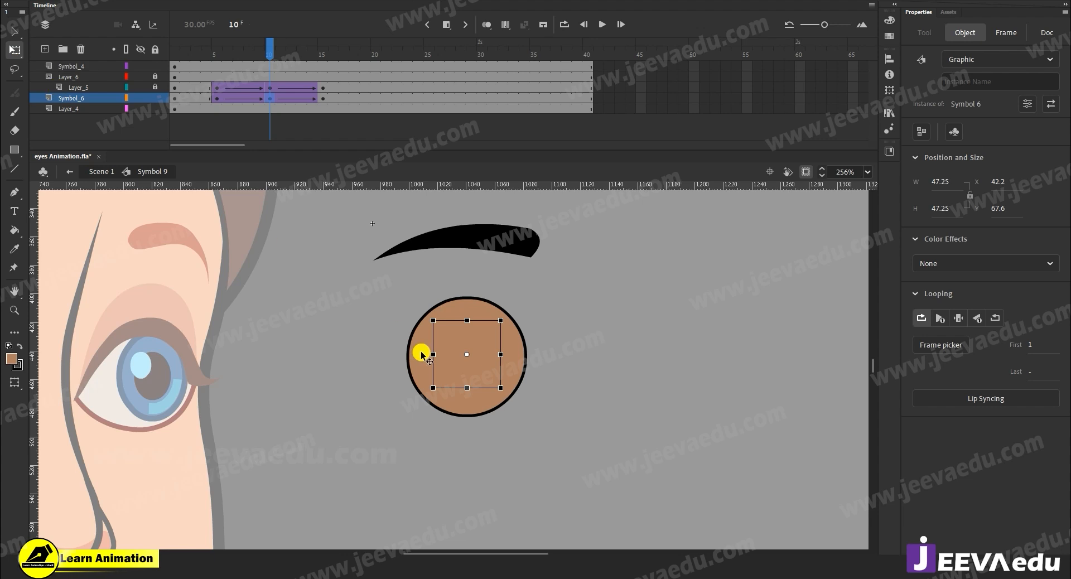
key(Down)
key(Down)
key(Down)
key(Down)
key(Down)
key(Down)
key(Down)
key(Down)
key(Down)
key(Down)
key(Down)
key(Down)
key(Down)
key(Down)
key(Down)
key(Down)
key(Down)
key(Down)
key(Down)
key(Down)
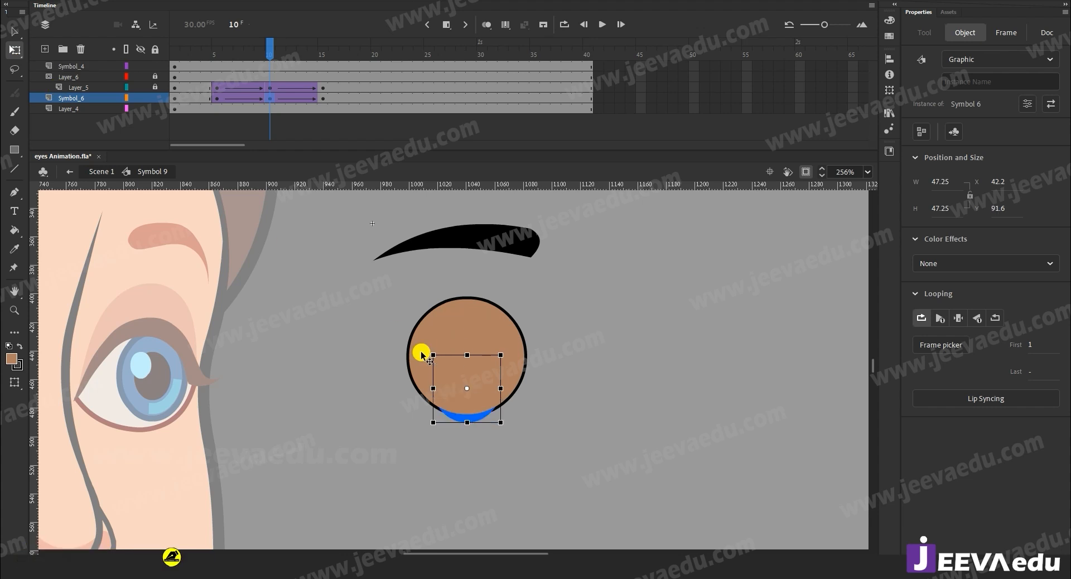
click(205, 71)
drag(205, 72, 270, 96)
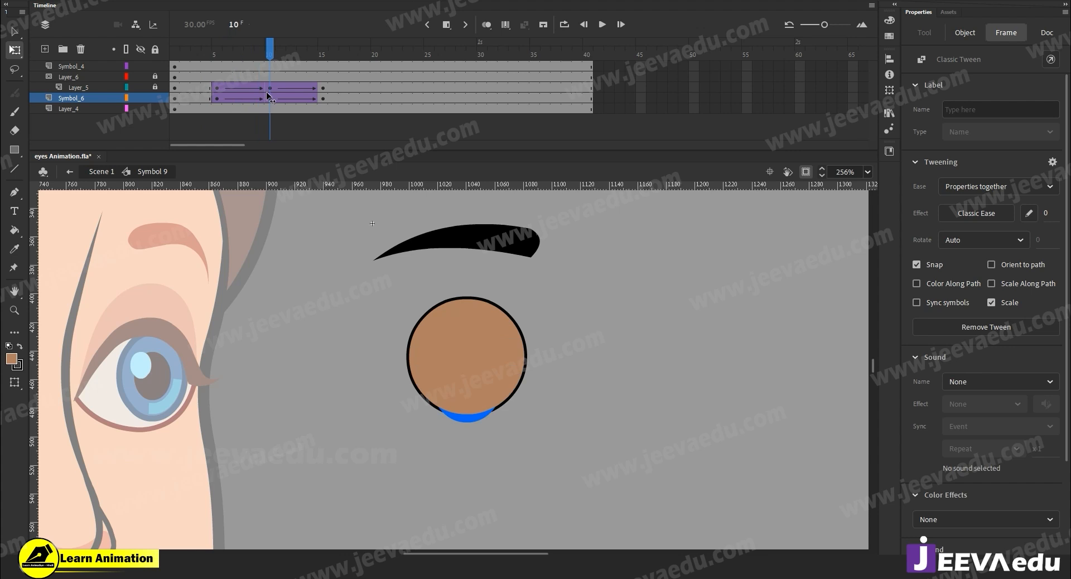
click(489, 513)
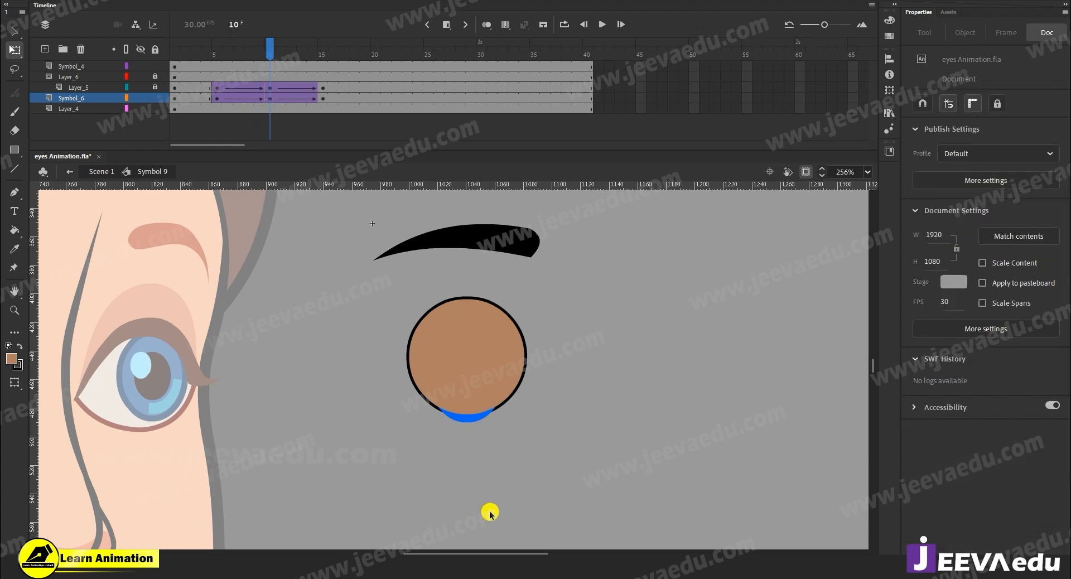
Step: Place the Symbol_6 iris layer under the Layer_6 mask and lock it
click(70, 99)
drag(74, 102, 74, 98)
click(156, 98)
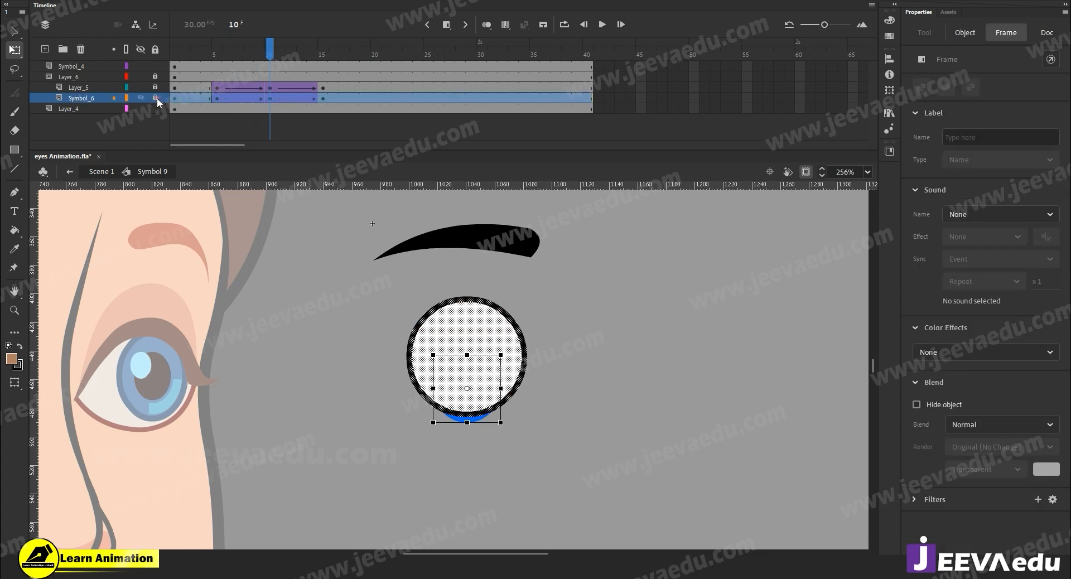
Step: Add keyframes at frames 5, 10 and 15 of the eyebrow layer Symbol_4
drag(270, 49, 217, 53)
click(217, 66)
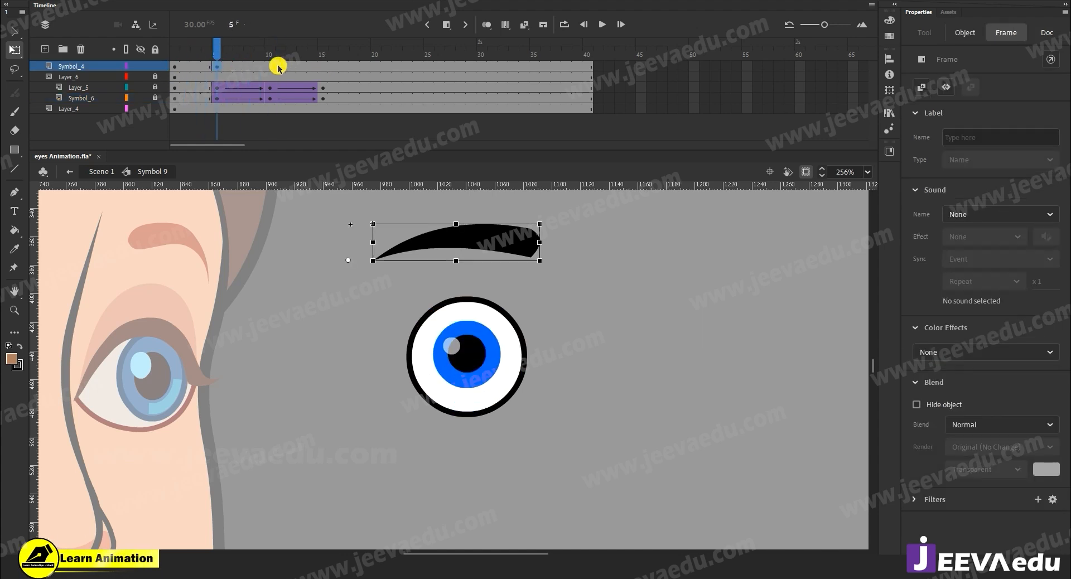
click(269, 66)
key(F6)
click(316, 66)
click(323, 67)
key(F6)
Step: Create classic tweens between the eyebrow keyframes at frames 5, 10 and 15 of Symbol_4
click(288, 66)
right_click(281, 67)
click(292, 75)
Step: Tilt the eyebrow slightly clockwise and lower it at frame 10 of Symbol_4, and play the blink from frame 1
click(272, 64)
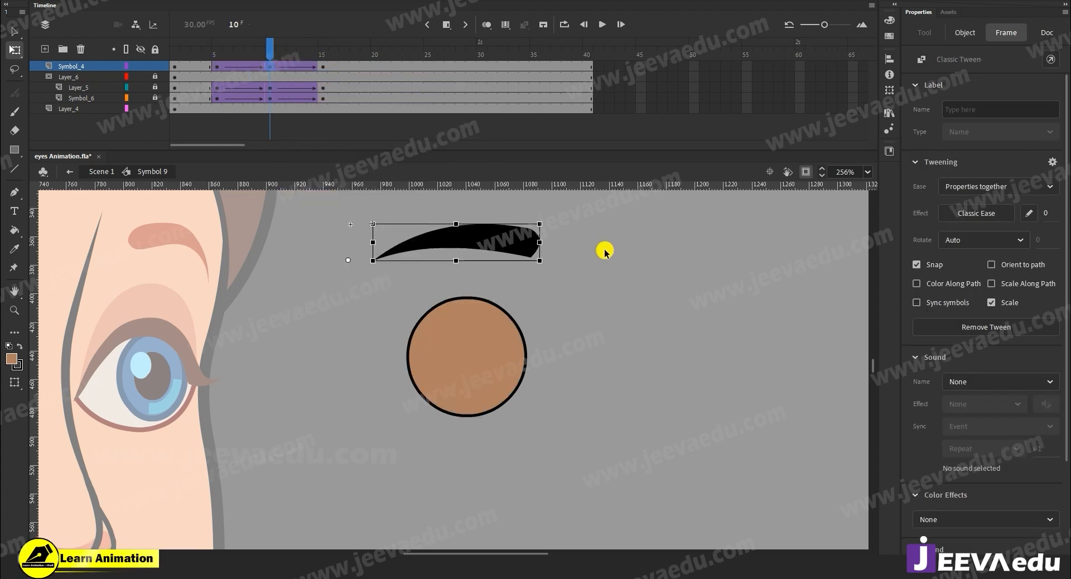
click(532, 237)
drag(546, 217, 547, 225)
key(shift+Down)
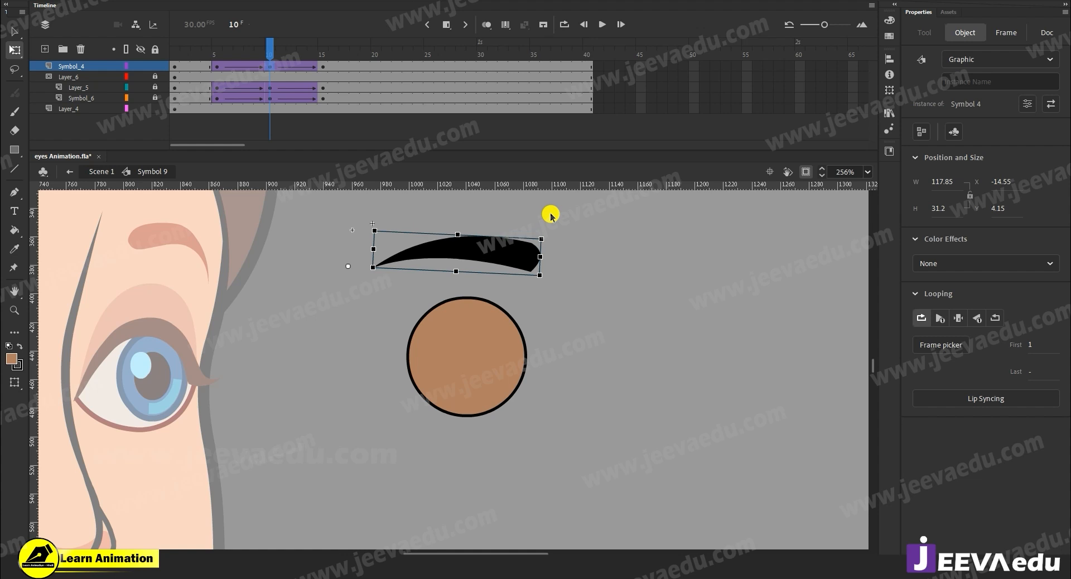
key(Return)
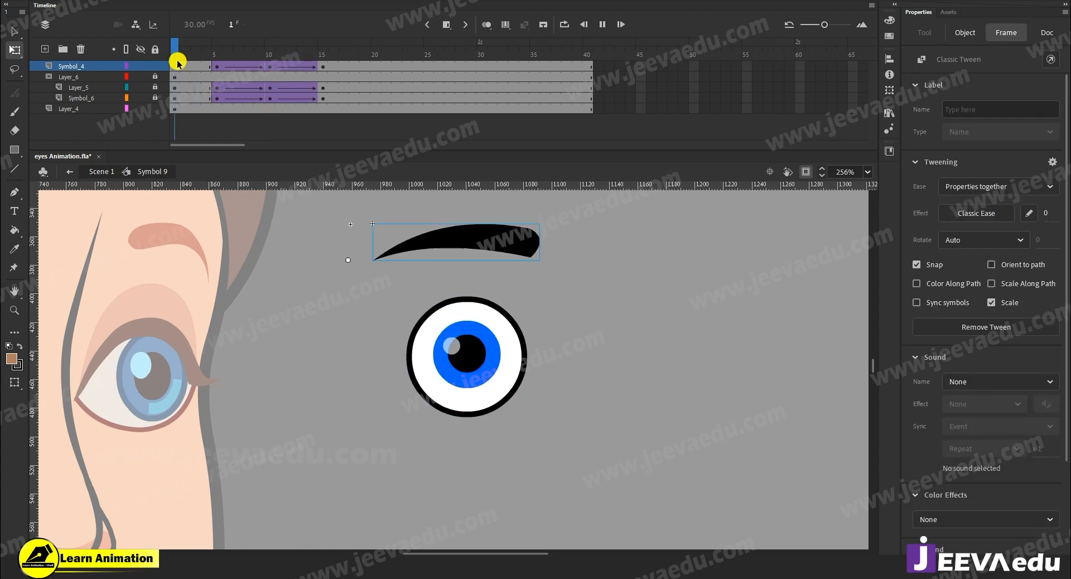
key(Return)
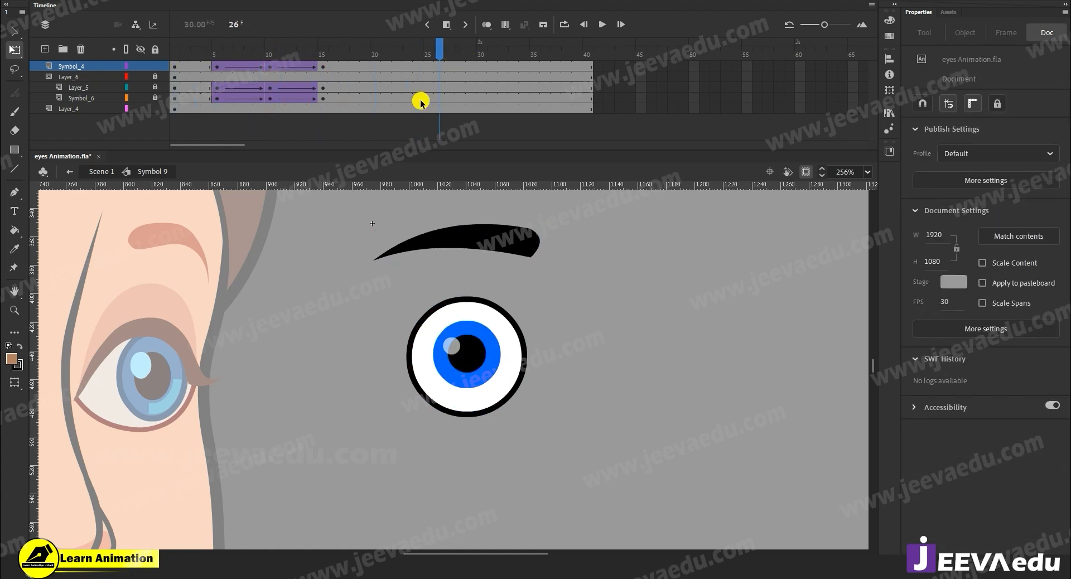
Step: Return to Scene 1, move the simple cartoon eye closer to the face and play the blink
double_click(337, 389)
drag(394, 48, 105, 102)
key(v)
drag(444, 401, 356, 431)
key(Return)
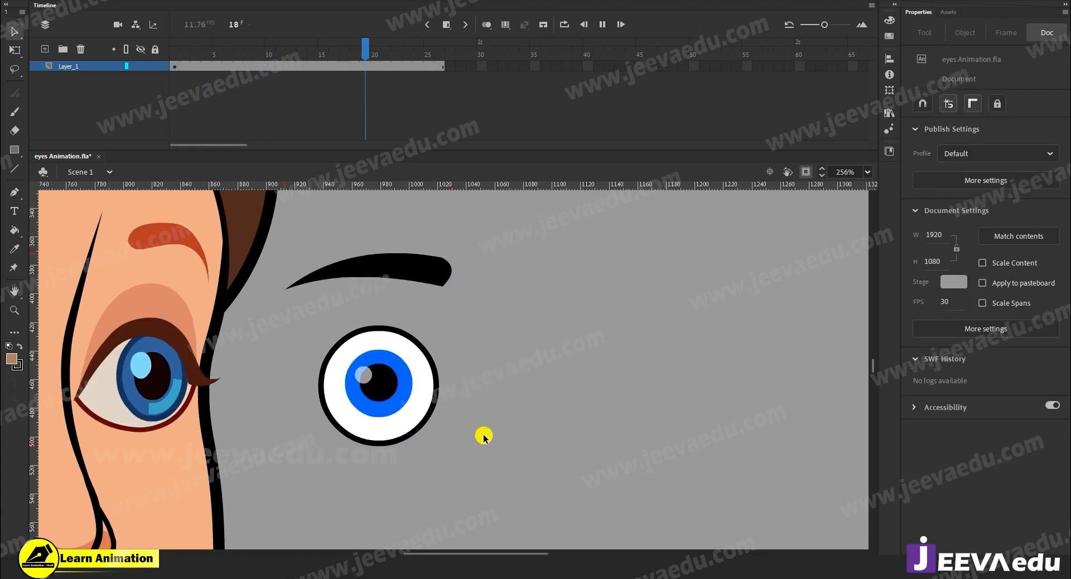
key(Return)
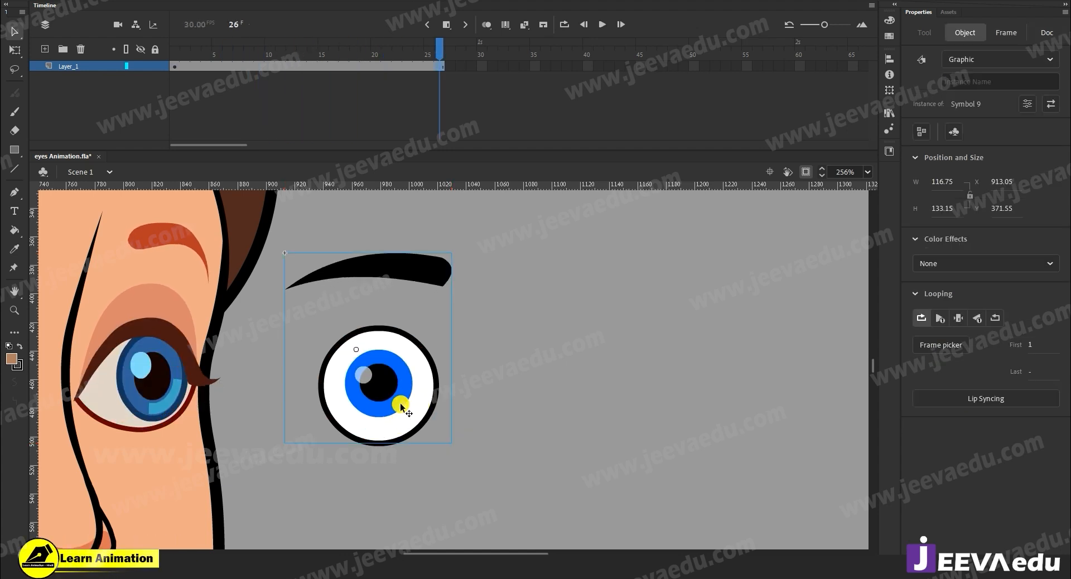
Step: Duplicate the cartoon eye to its right and flip the copy horizontally
drag(471, 408, 581, 398)
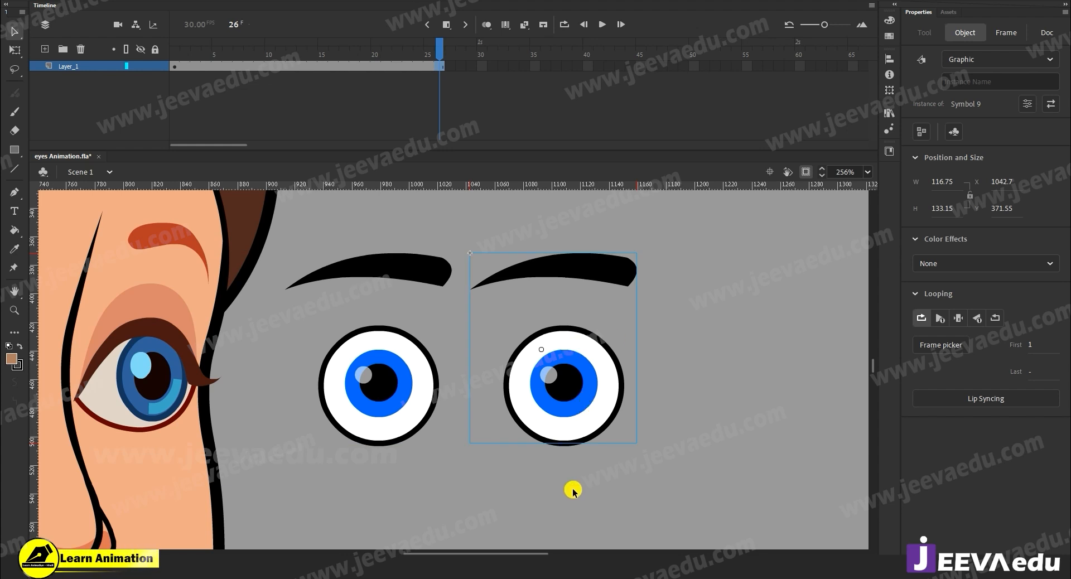
click(167, 0)
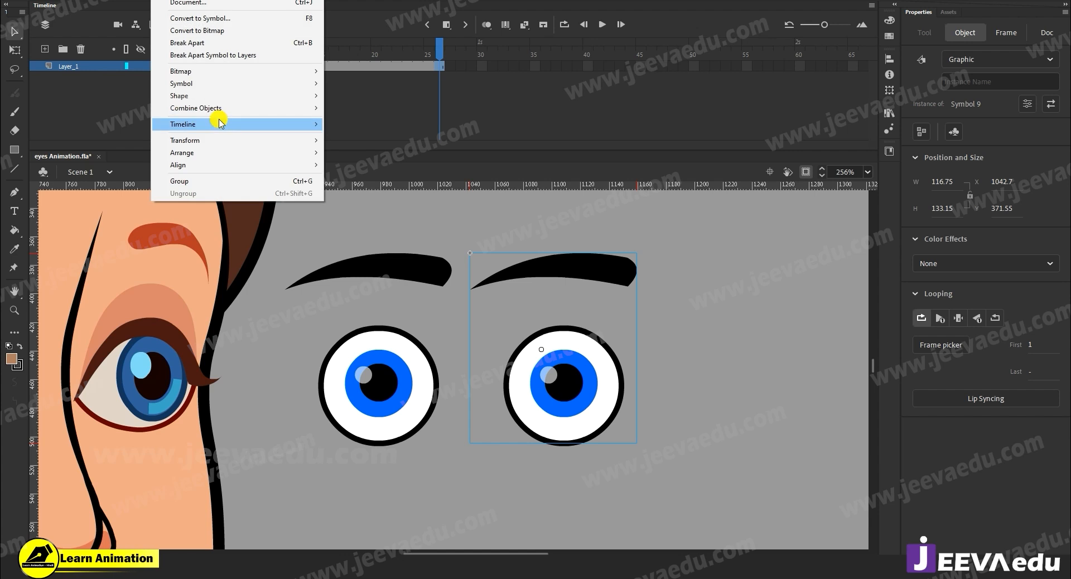
mouse_move(222, 139)
click(393, 258)
Step: Nudge the mirrored eye right to X 1178.3 so the two eyes form an evenly spaced pair
key(Right)
key(Right)
key(Right)
key(Right)
key(Right)
key(Right)
key(Right)
key(Right)
key(Right)
key(Right)
key(Right)
key(Right)
key(Right)
key(Right)
key(Right)
key(Right)
key(Right)
key(Right)
key(Right)
key(Right)
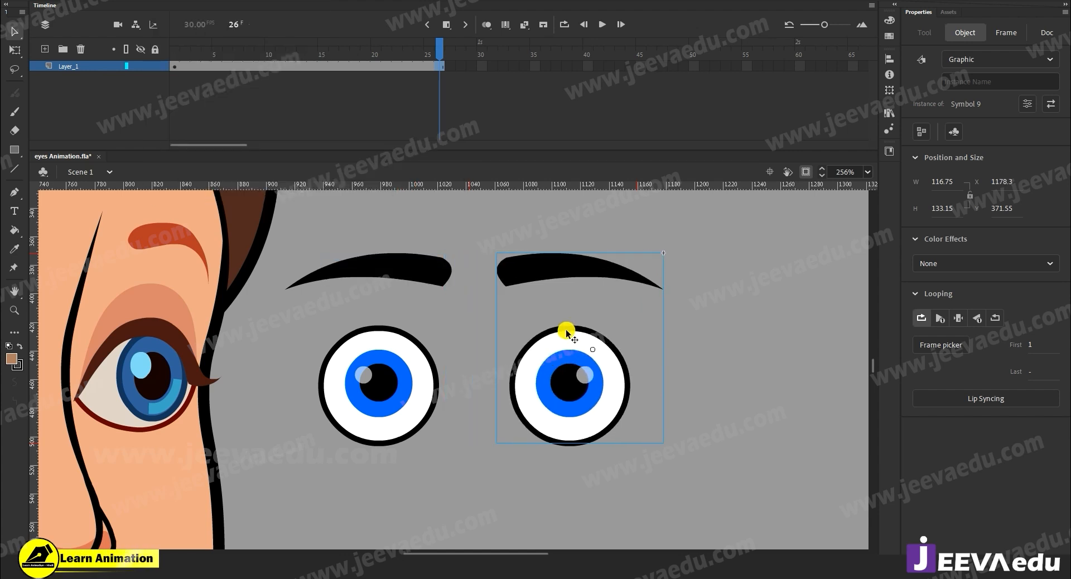
Step: Play the blink of both cartoon eyes from frame 1 to check that they move together
key(shift+comma)
key(z)
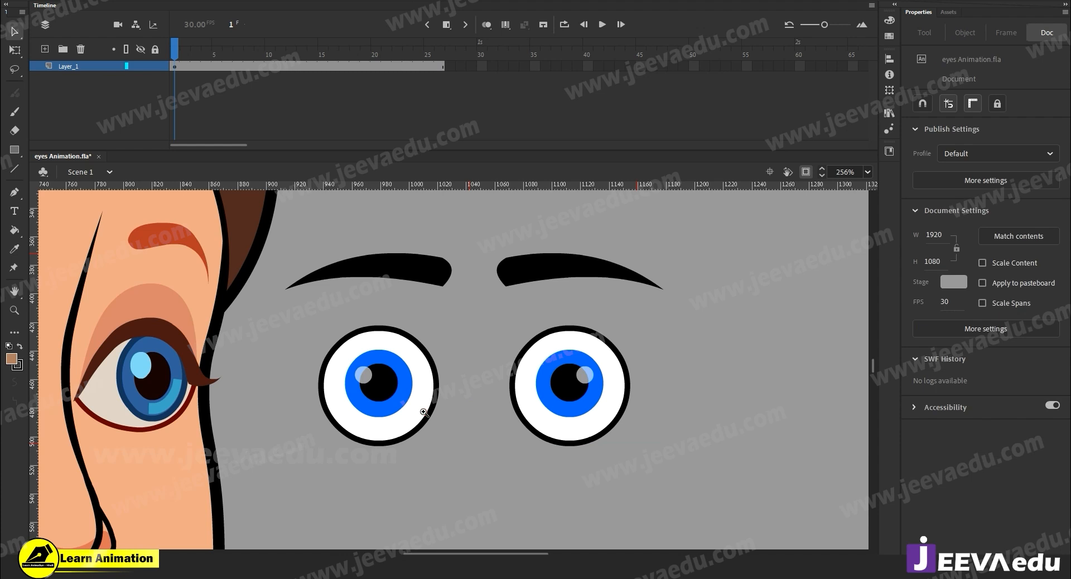
alt+click(476, 412)
drag(476, 412, 500, 423)
key(Return)
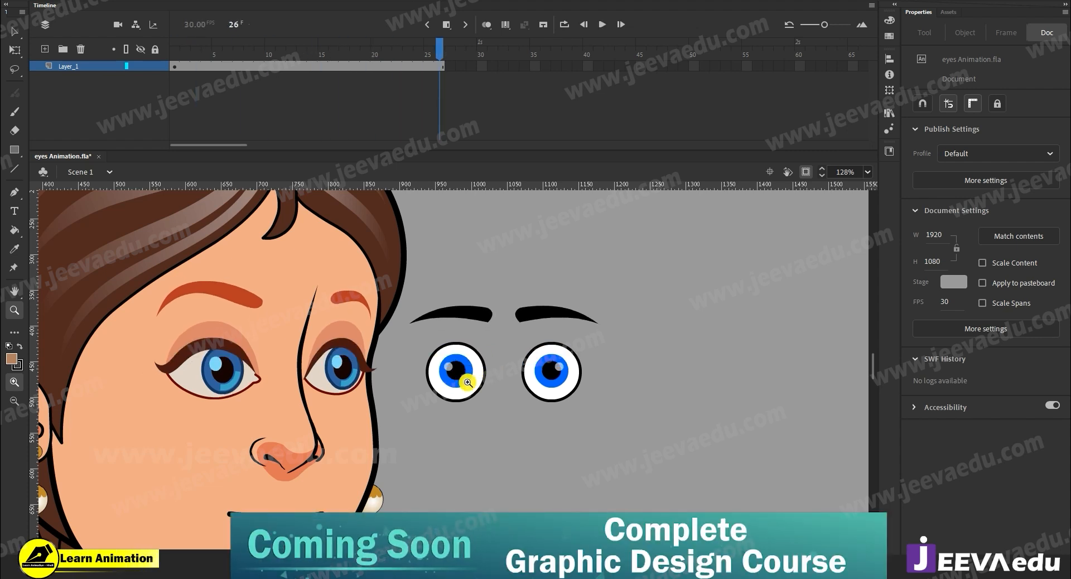
key(Return)
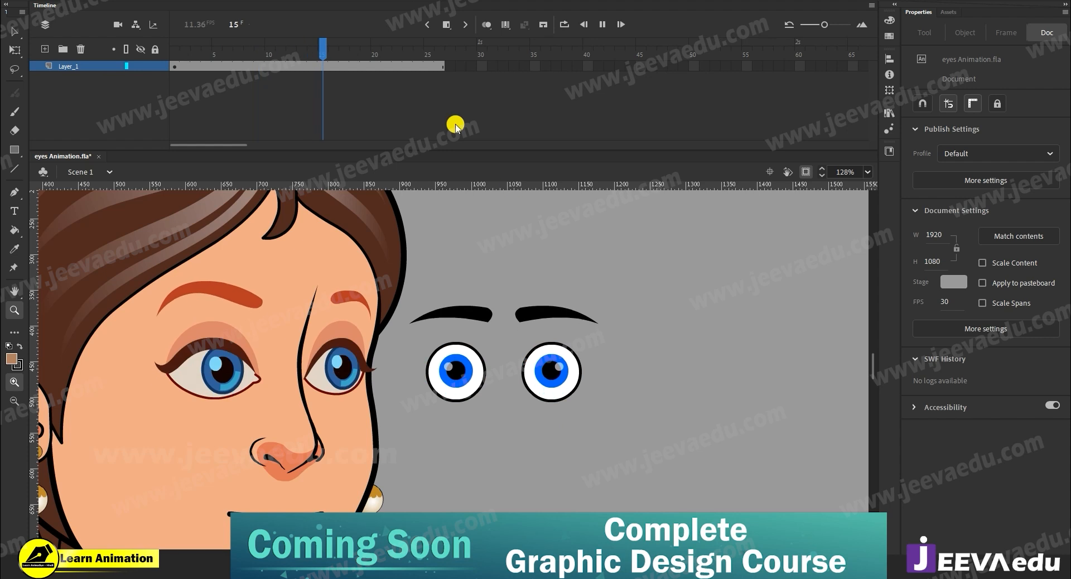
Step: Duplicate the first cartoon eye to the right of the pair at about X 1227
drag(667, 418, 502, 404)
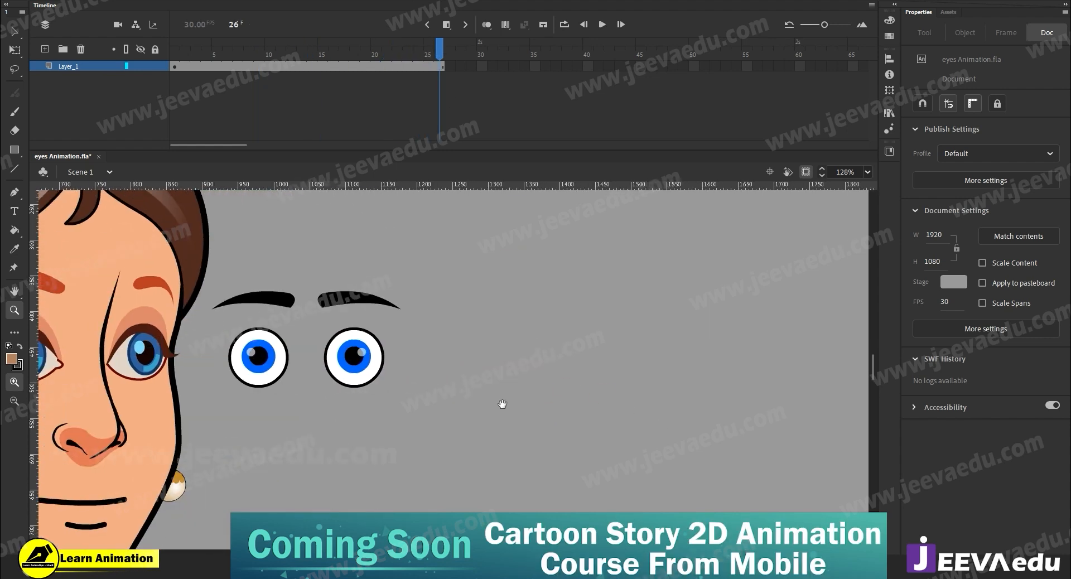
key(v)
click(257, 359)
drag(258, 360, 488, 370)
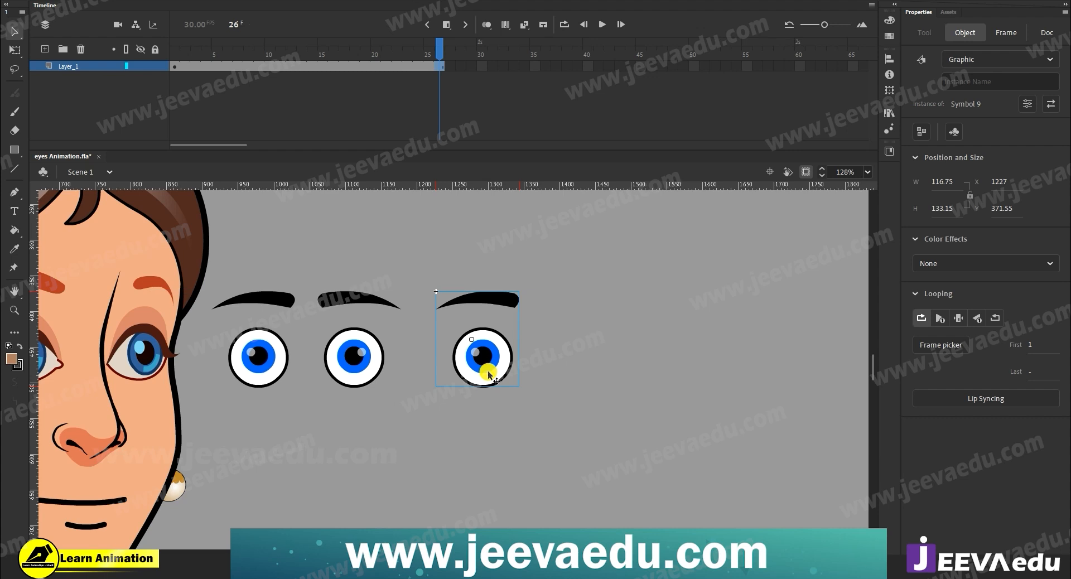
drag(317, 424, 440, 418)
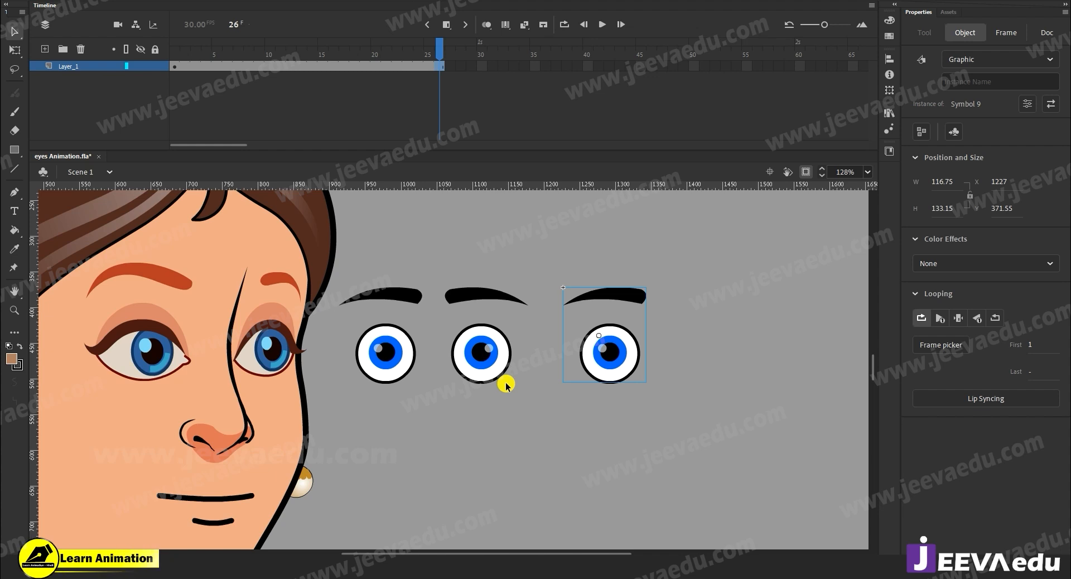
Step: Break the third eye apart and delete its brown eyelid, keeping the iris, eyeball and eyebrow
key(z)
click(586, 358)
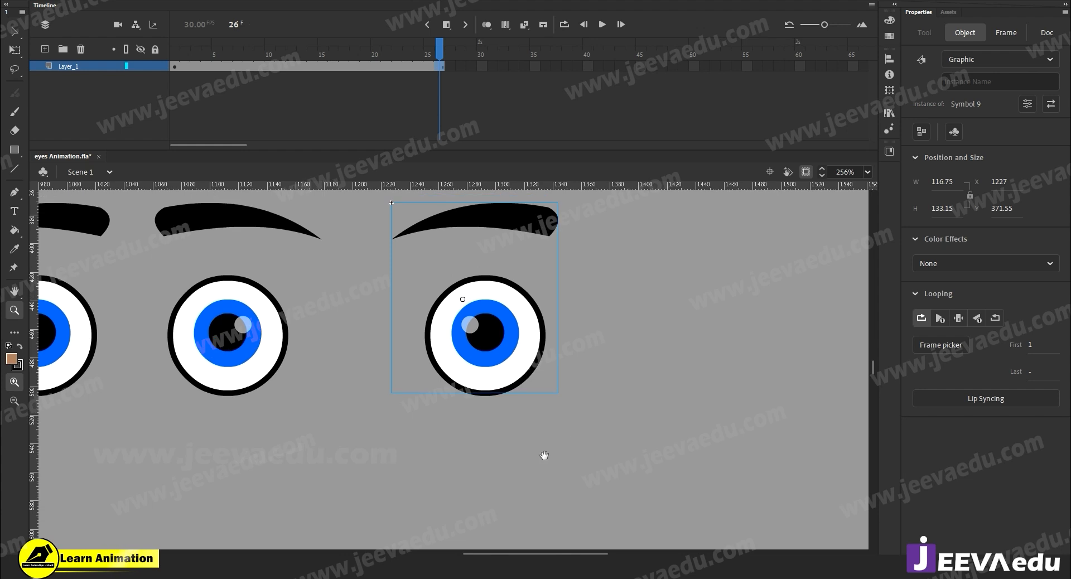
drag(545, 455, 524, 459)
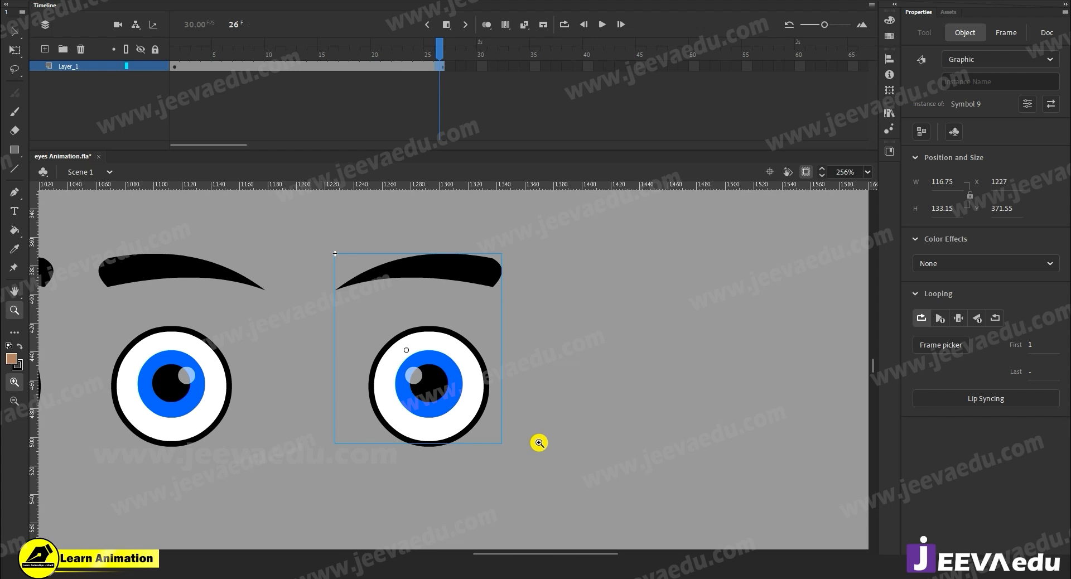
key(v)
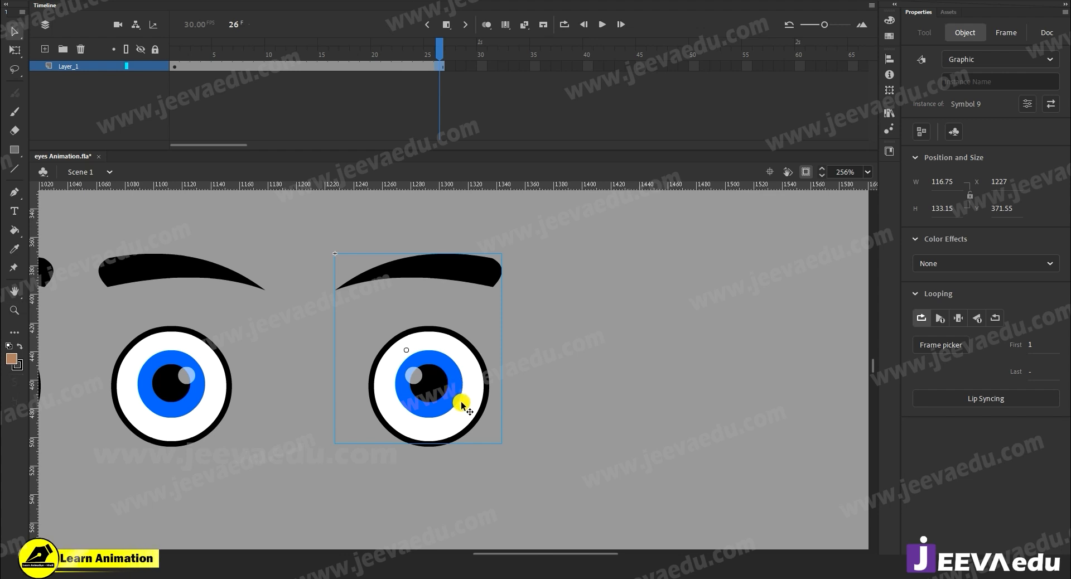
double_click(460, 400)
shift+click(446, 390)
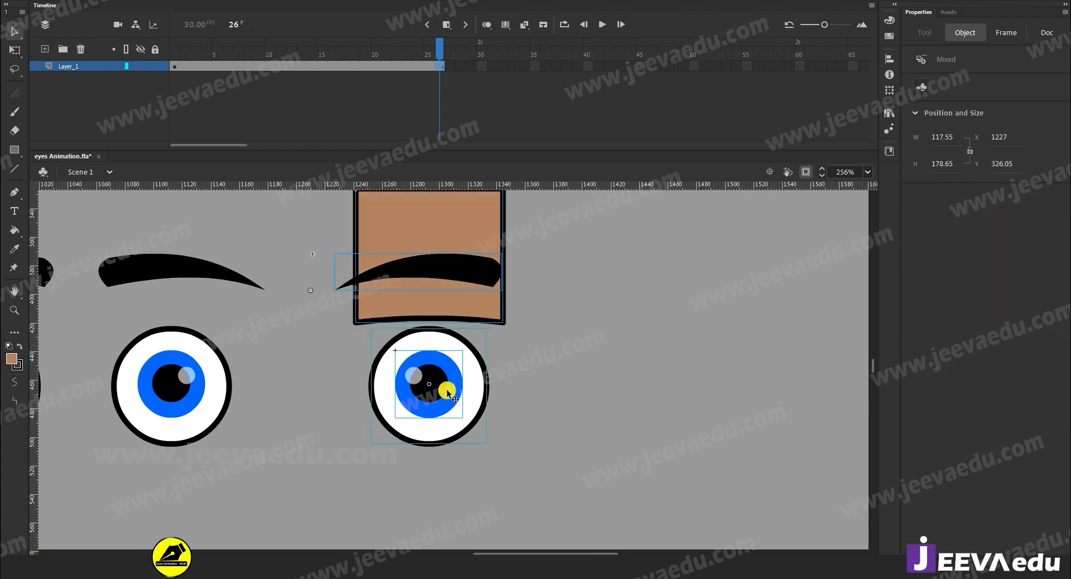
shift+click(466, 363)
shift+click(456, 265)
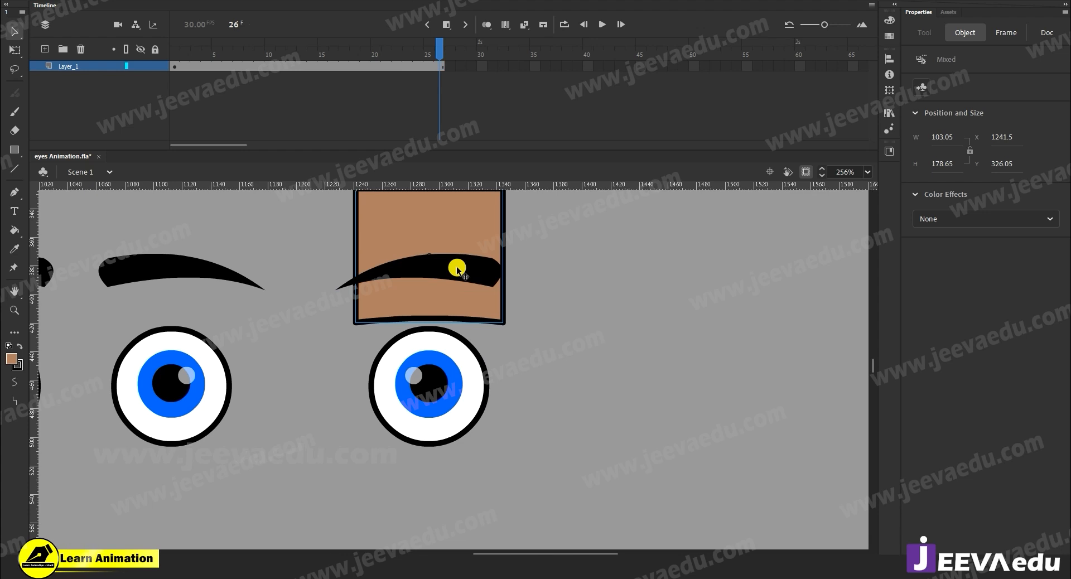
key(Delete)
Step: Convert the third eye's iris, eyeball and eyebrow together into a new graphic symbol
click(445, 387)
shift+click(471, 379)
shift+click(463, 273)
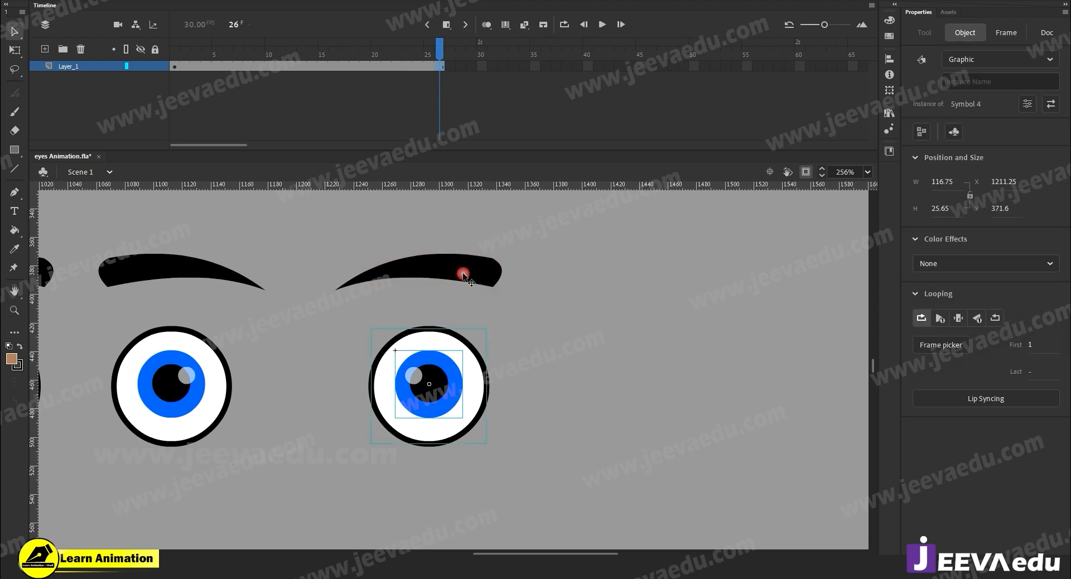
shift+click(446, 370)
shift+click(479, 374)
shift+click(466, 269)
shift+click(467, 269)
drag(467, 266, 489, 303)
key(ctrl+z)
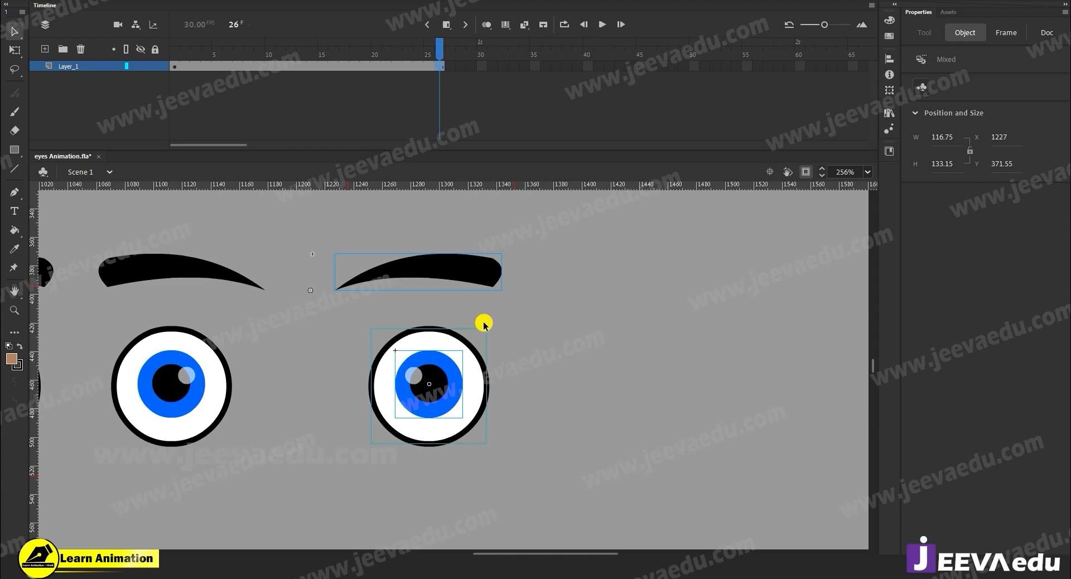
key(F8)
key(Escape)
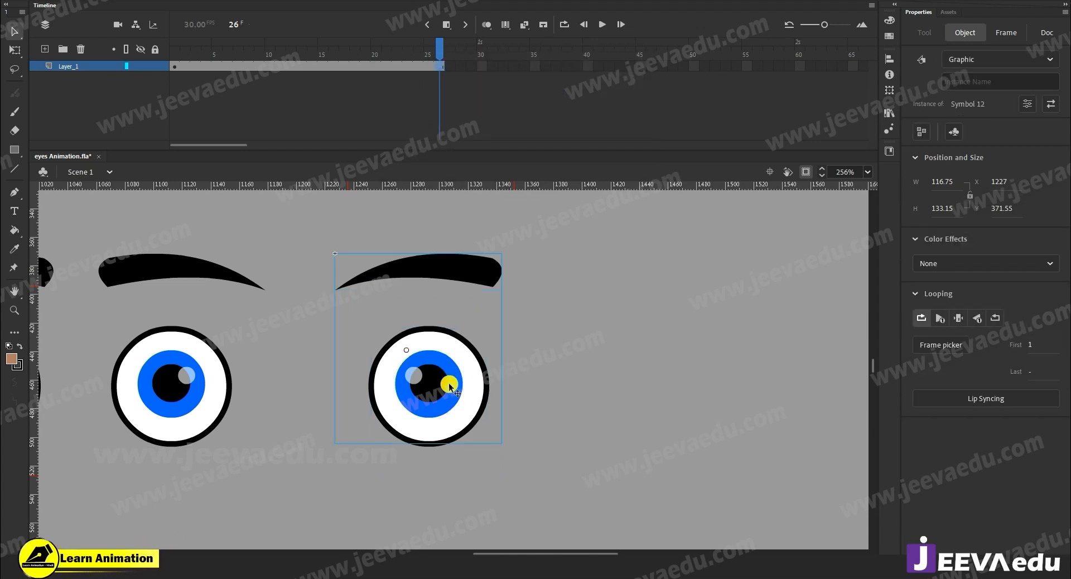
Step: Distribute the parts inside the new eye symbol to separate layers and extend their frames
double_click(454, 382)
right_click(454, 382)
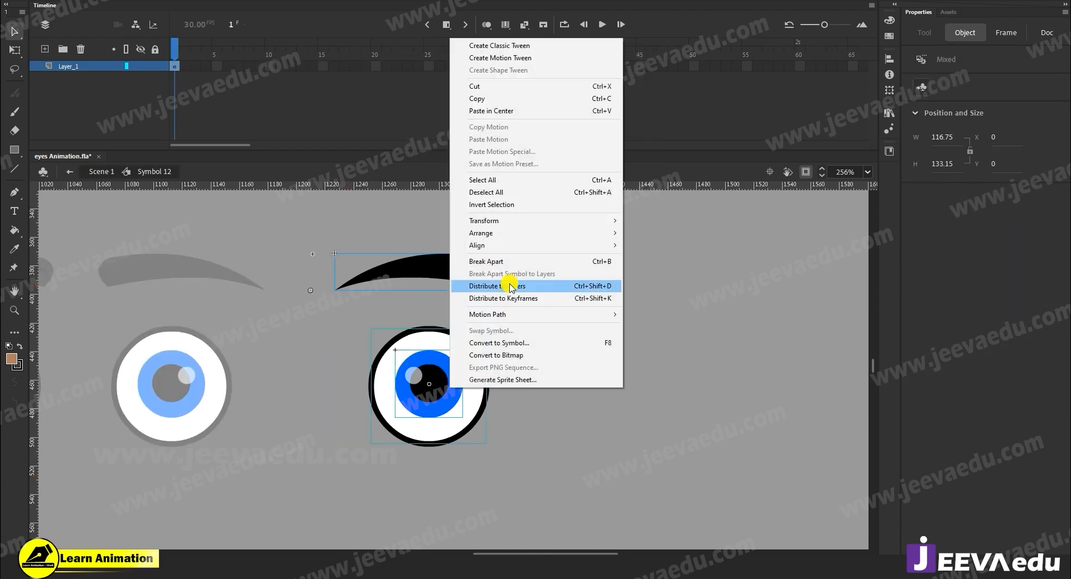
click(510, 286)
drag(259, 70, 502, 132)
key(F5)
key(F5)
key(F5)
drag(513, 55, 1, 116)
double_click(365, 370)
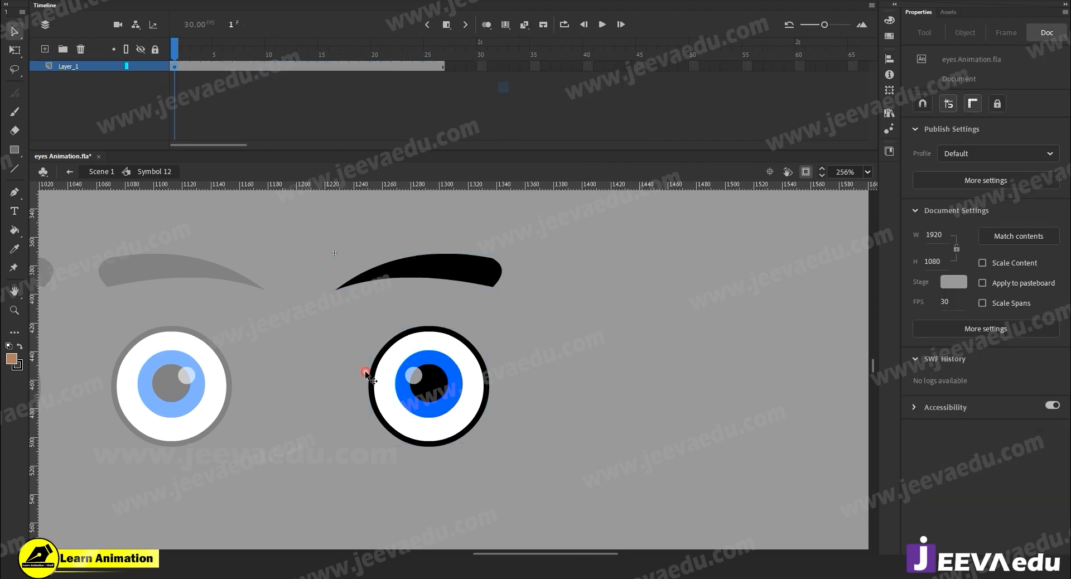
click(447, 366)
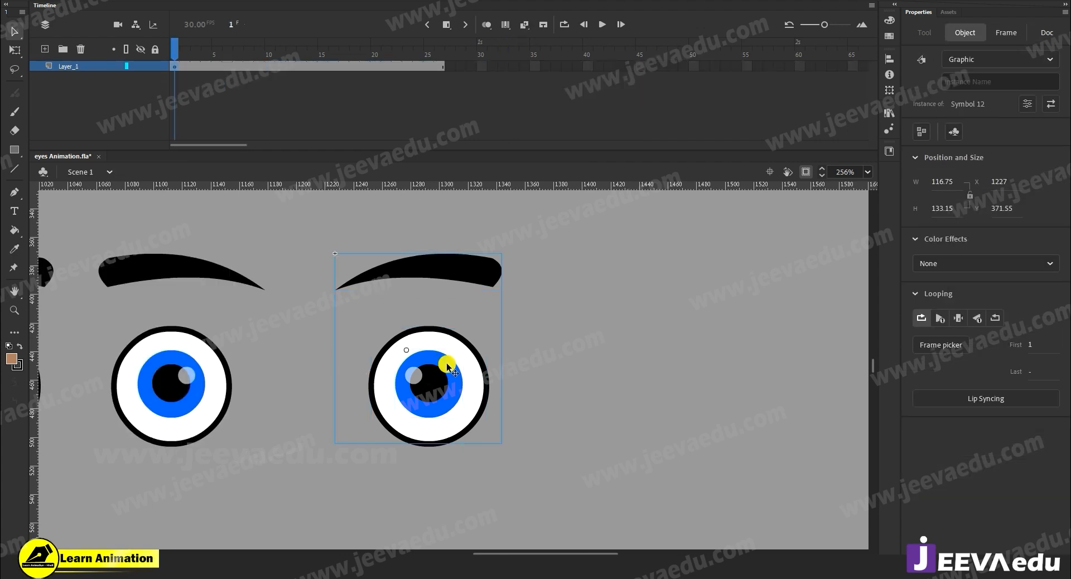
Step: Open Symbol 12 for editing and break apart the eyeball group on Layer_4
double_click(446, 399)
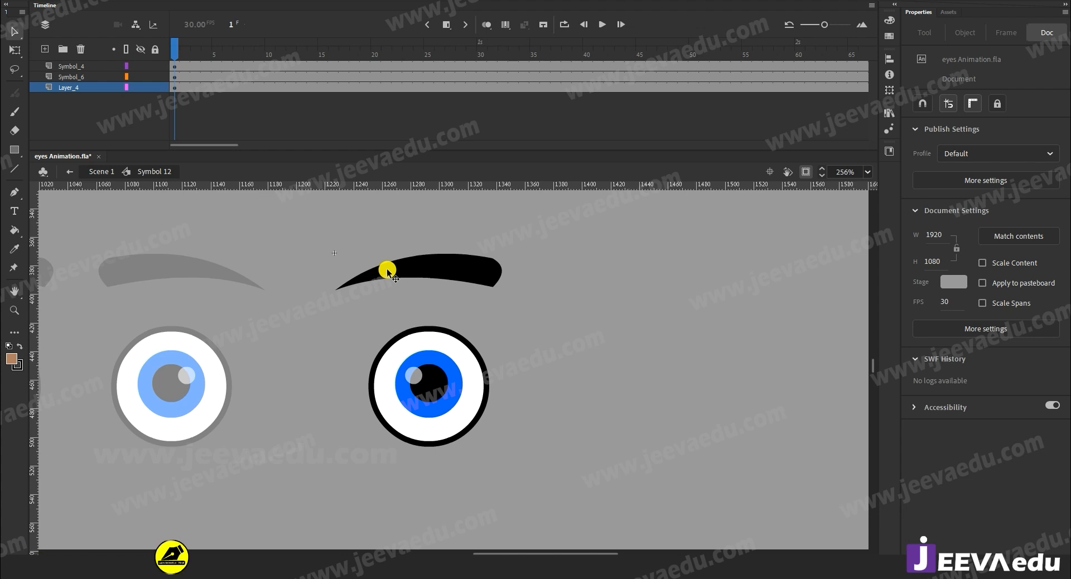
drag(206, 49, 171, 53)
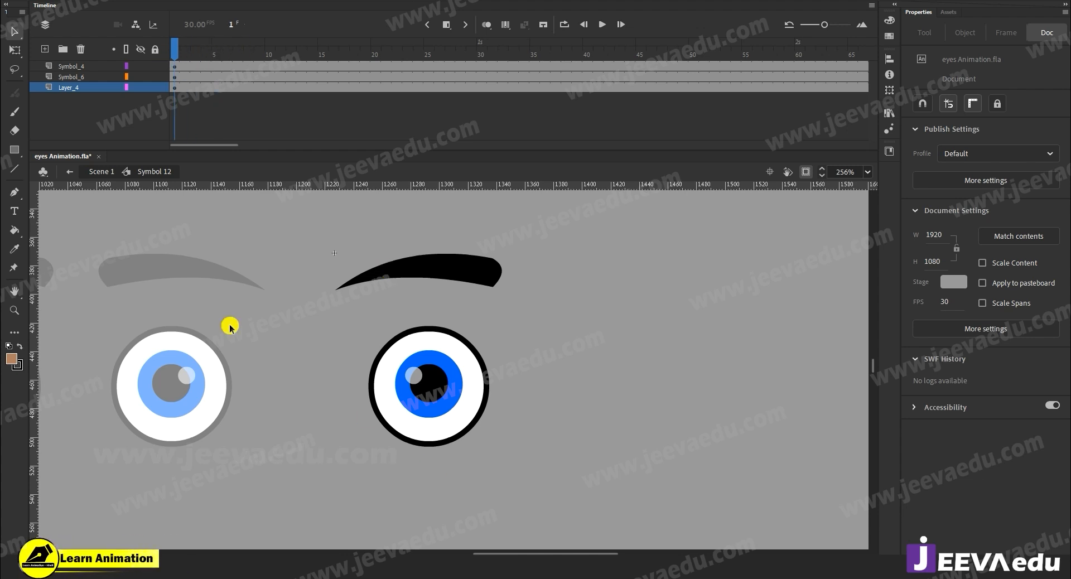
click(401, 429)
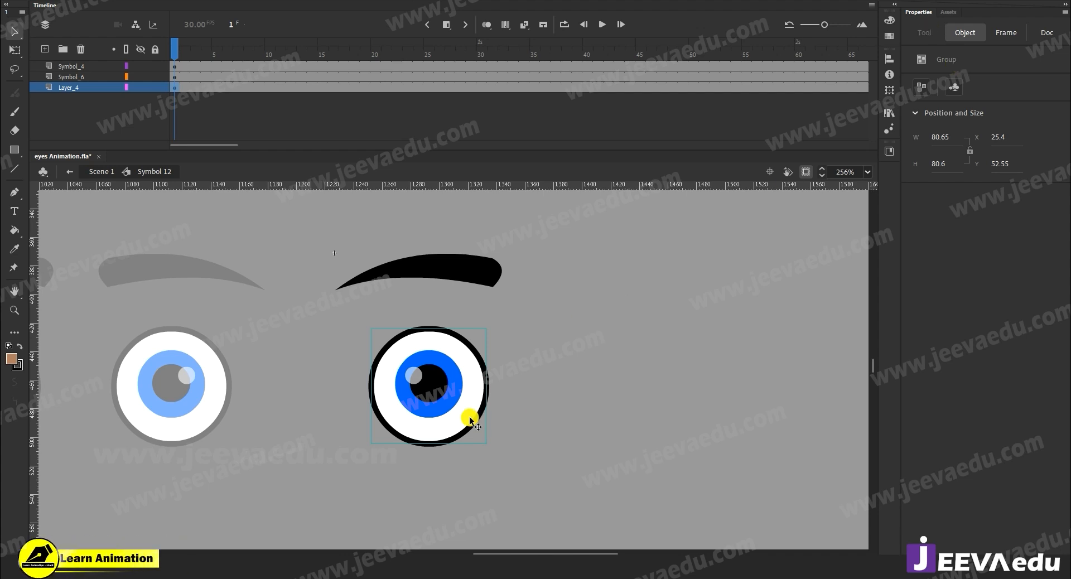
key(ctrl+b)
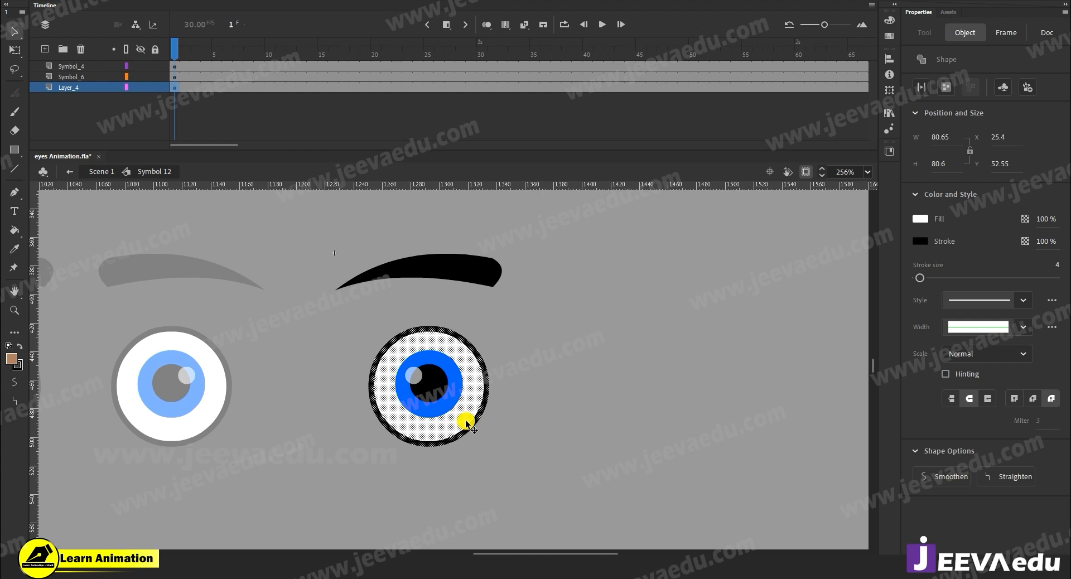
Step: Add keyframes at frames 5, 10 and 15 of the eyeball layer Layer_4
click(217, 87)
key(F6)
click(270, 87)
key(F6)
click(322, 87)
key(F6)
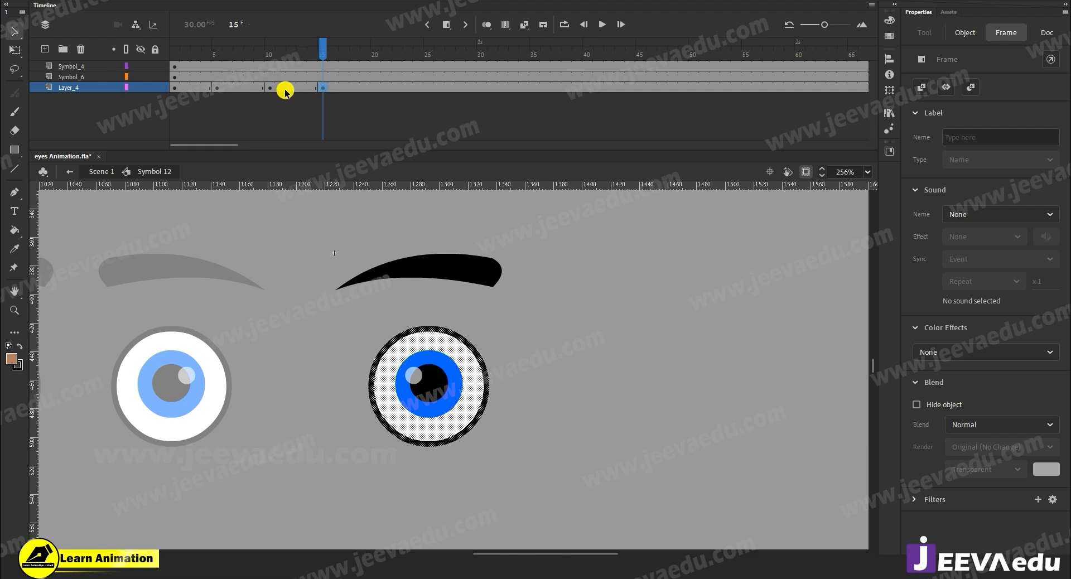
Step: Create shape tweens between the Layer_4 keyframes at frames 5, 10 and 15
drag(238, 88, 293, 88)
right_click(271, 88)
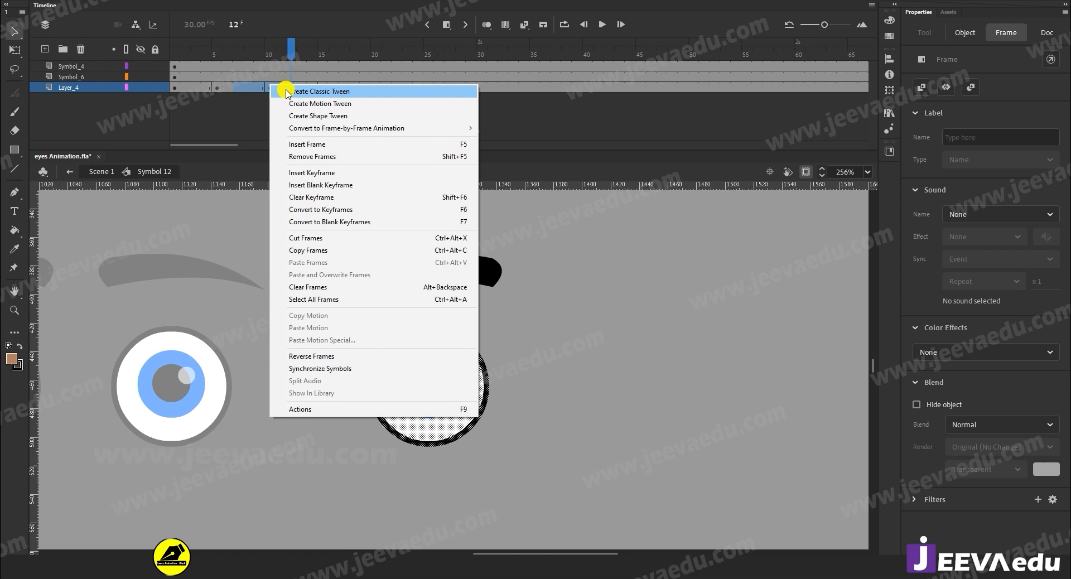
click(302, 118)
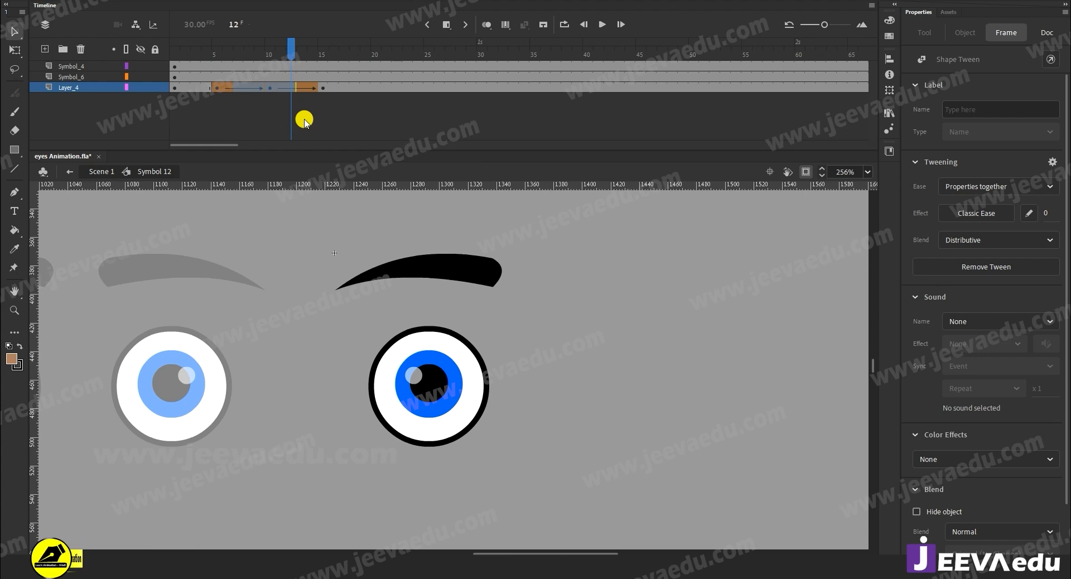
click(279, 95)
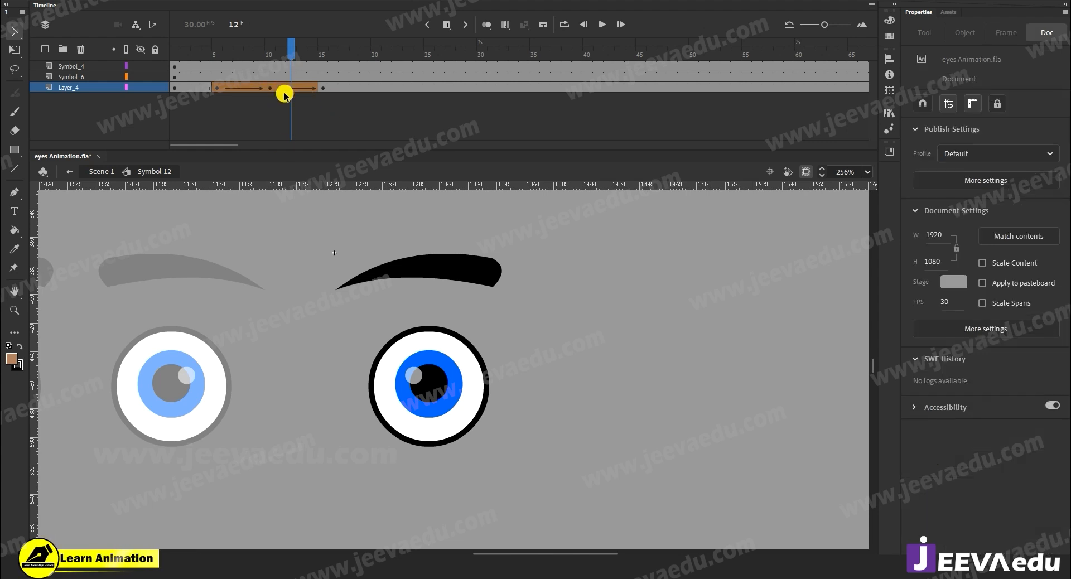
Step: Squash the eyeball at frame 10 of Layer_4 to a height of about 3.9 and lower it to about Y 112.7
click(269, 87)
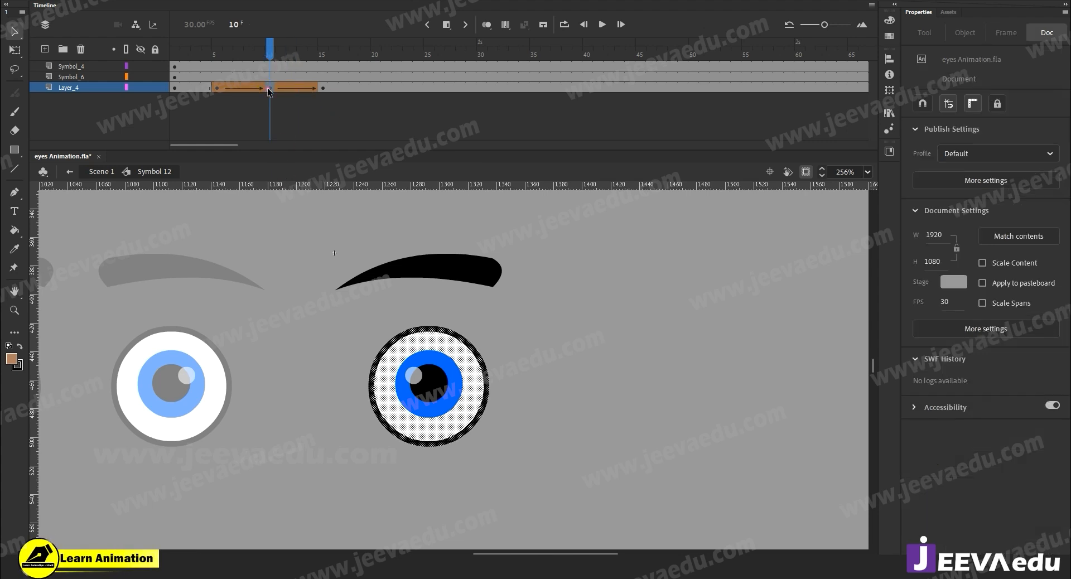
click(473, 423)
key(q)
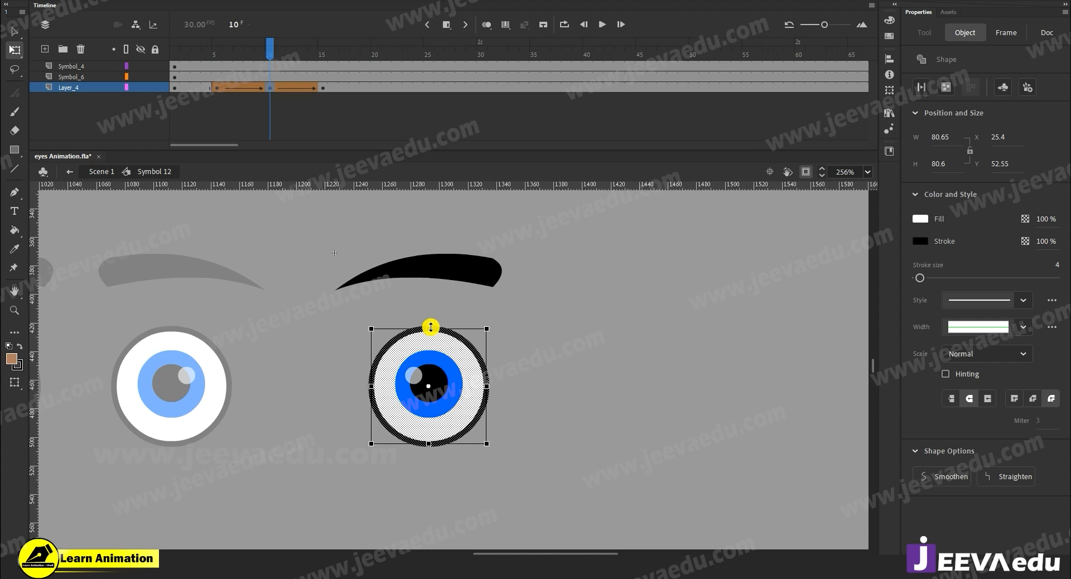
drag(431, 326, 430, 386)
key(ctrl+z)
click(434, 338)
drag(428, 446, 428, 429)
drag(428, 388, 428, 416)
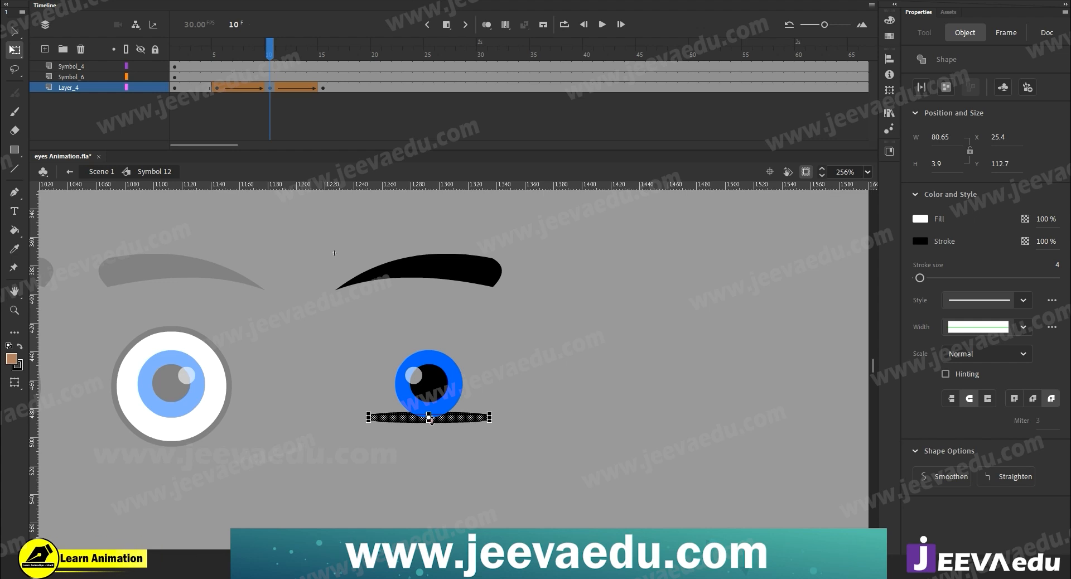
Step: Add keyframes at frames 5, 10 and 15 of the Symbol_4 and Symbol_6 layers
drag(284, 53, 274, 82)
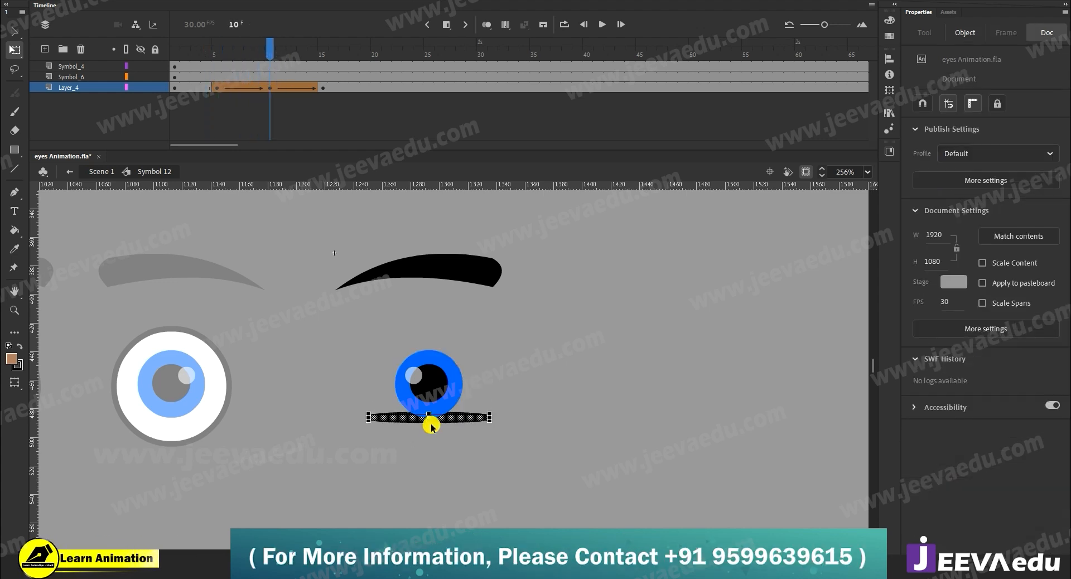
click(219, 72)
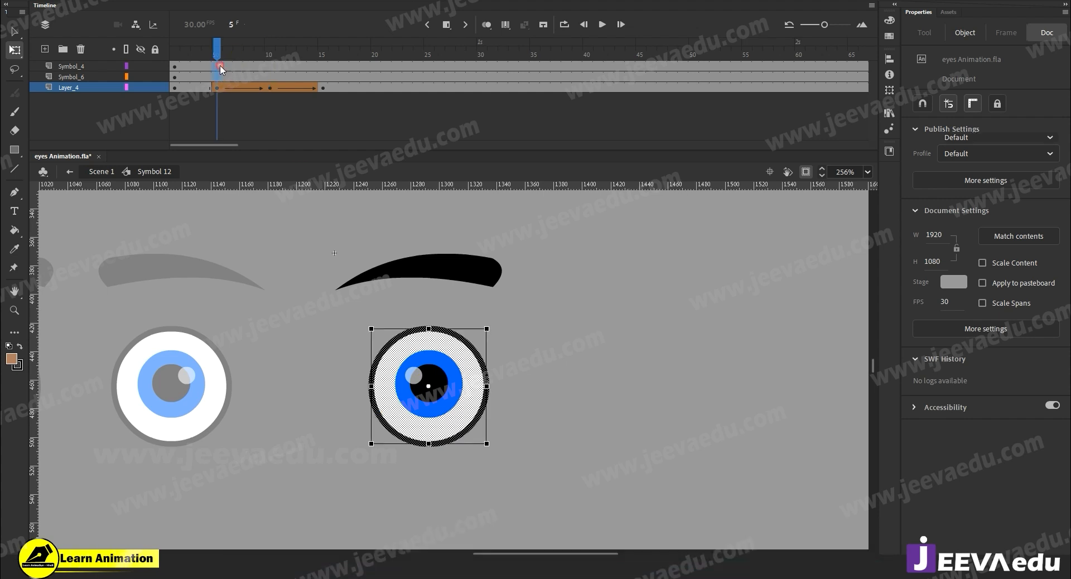
click(272, 77)
click(321, 74)
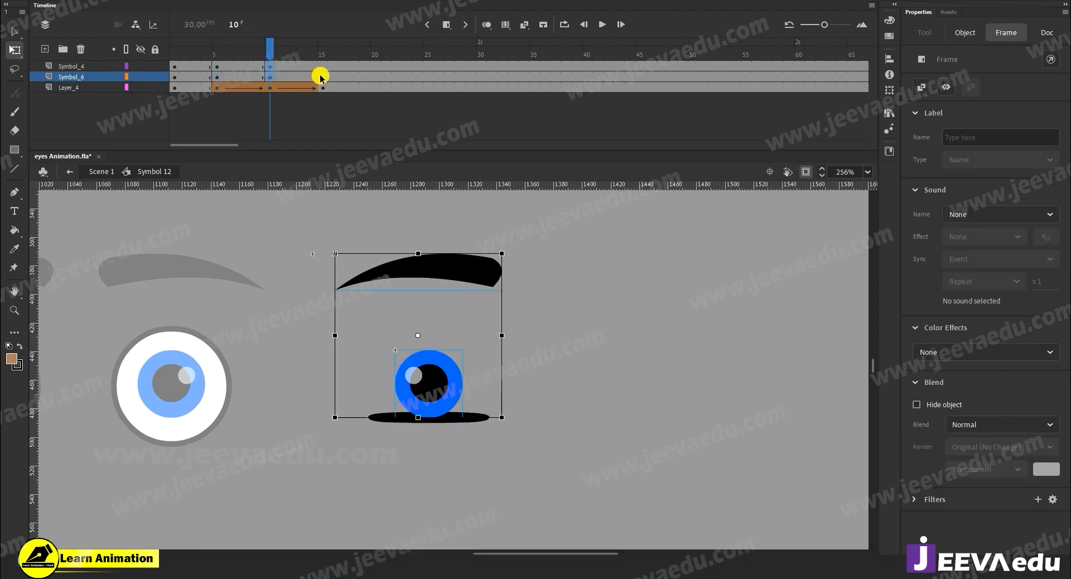
Step: Create classic tweens between the frame 5, 10 and 15 keyframes on the Symbol_4 and Symbol_6 layers
drag(246, 66, 279, 77)
right_click(268, 64)
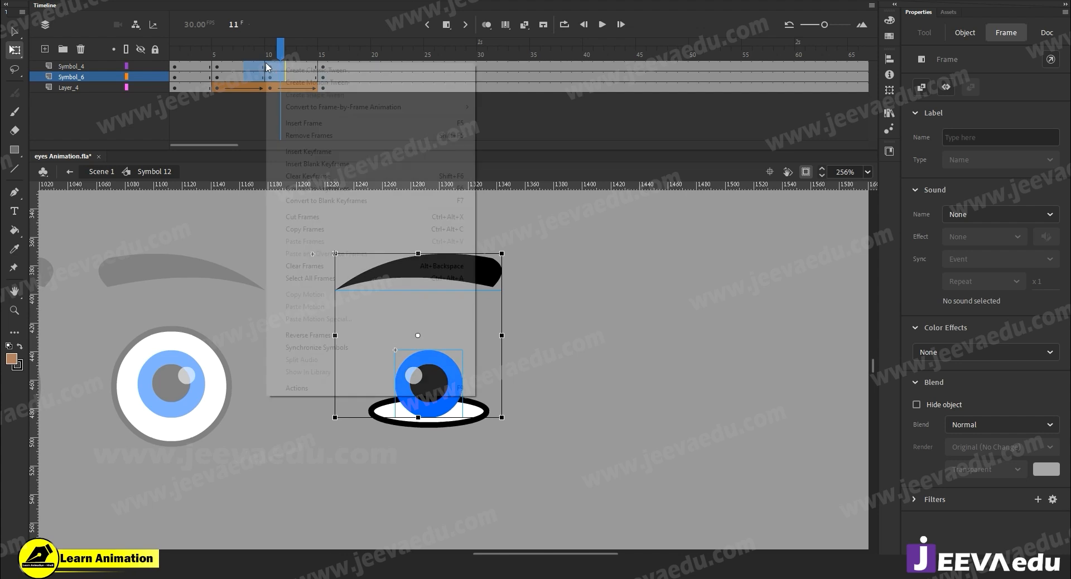
click(291, 71)
Step: Lower the blue iris at frame 10 to about Y 115.6, centring it on the squashed eyeball
click(271, 45)
click(430, 379)
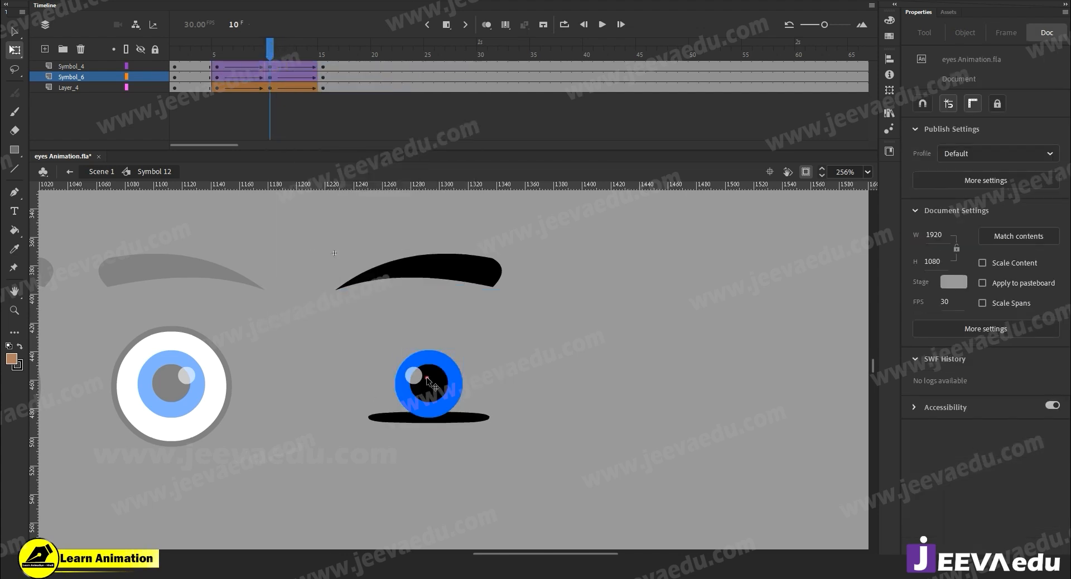
key(Down)
key(Down)
key(Down)
key(Down)
key(Down)
key(Down)
key(Down)
key(Down)
key(Down)
key(Down)
key(Down)
key(Down)
key(Down)
key(Down)
key(Down)
key(Down)
key(Down)
key(Down)
key(Down)
key(Down)
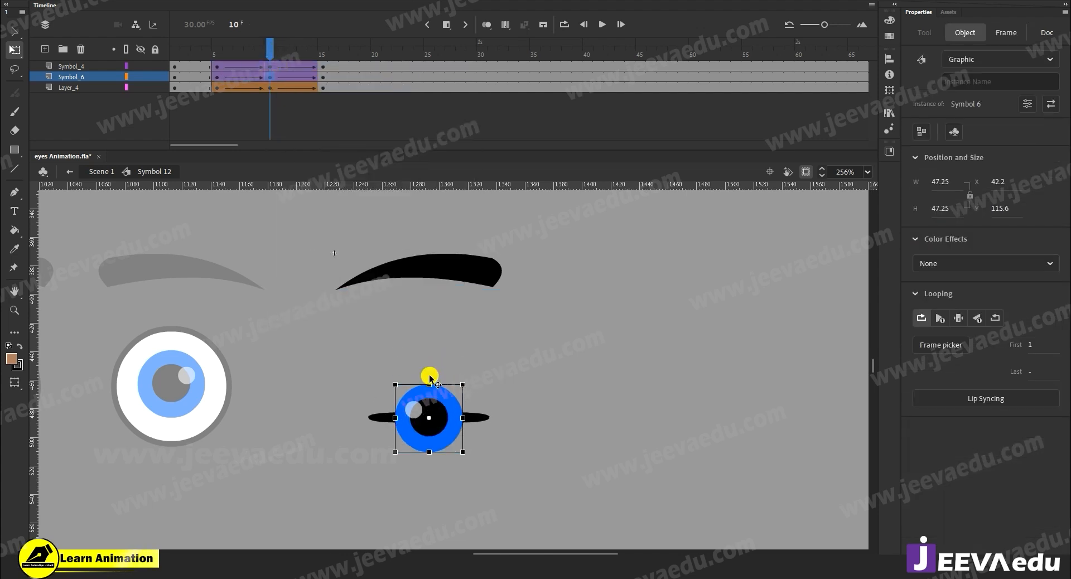
Step: Rotate the eyebrow slightly clockwise at frame 10, lower it to about Y 8.3, and scrub back to frame 1
click(466, 263)
drag(509, 246, 515, 267)
key(Down)
key(Down)
key(Down)
key(Down)
key(Down)
key(Down)
key(Down)
key(Down)
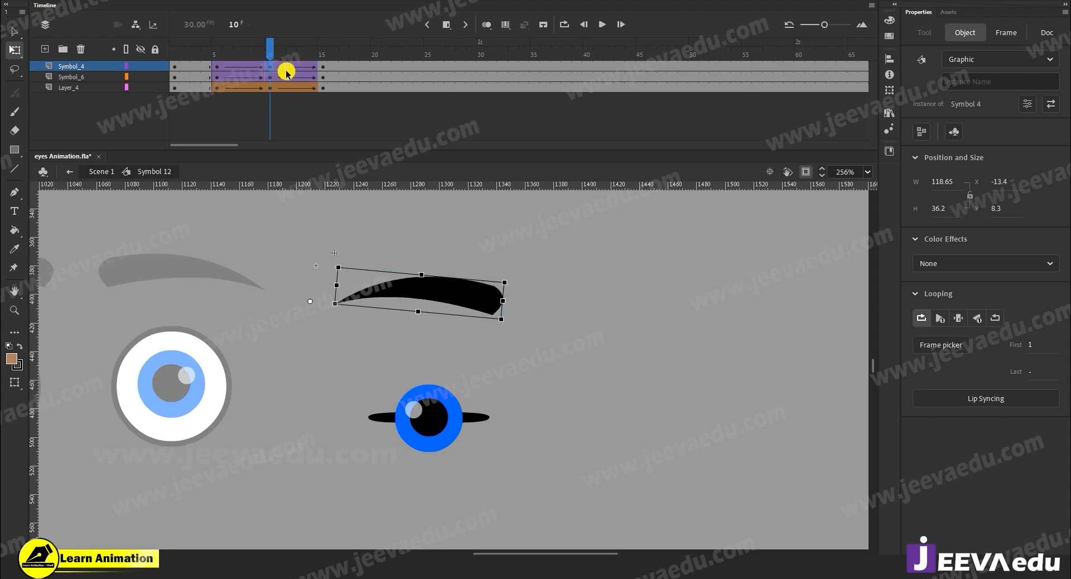
click(228, 66)
click(220, 67)
drag(279, 73, 174, 49)
Step: Copy the eyeball layer Layer_4 and paste the copy directly above Symbol_6
click(423, 430)
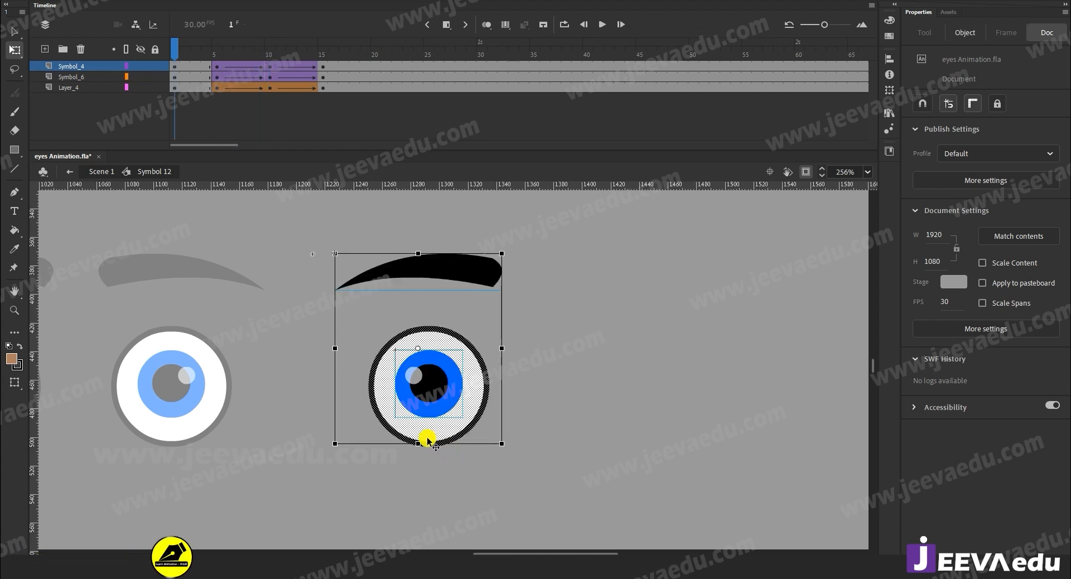
click(458, 430)
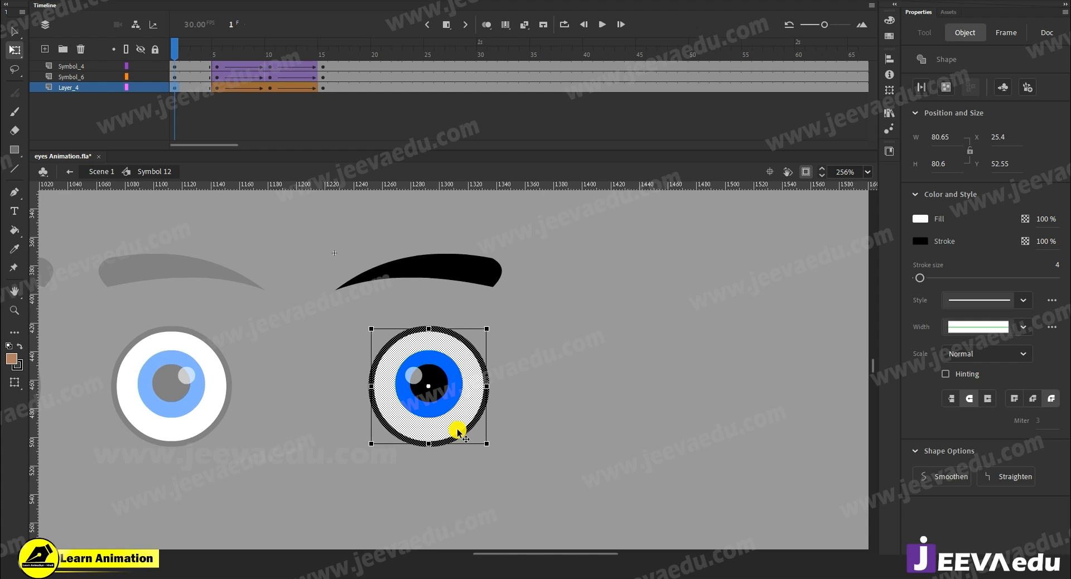
right_click(88, 87)
click(135, 189)
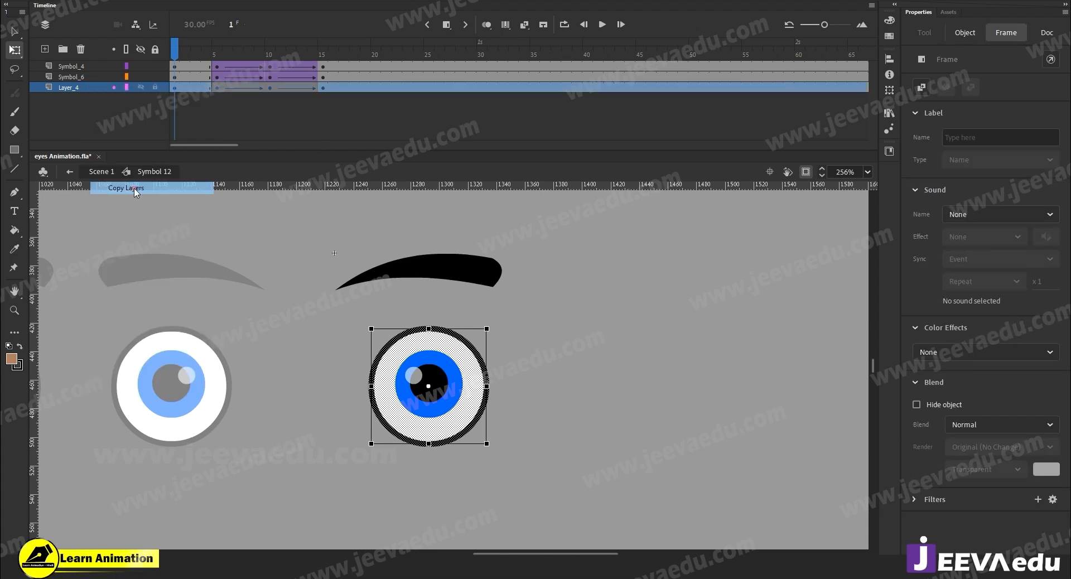
click(81, 78)
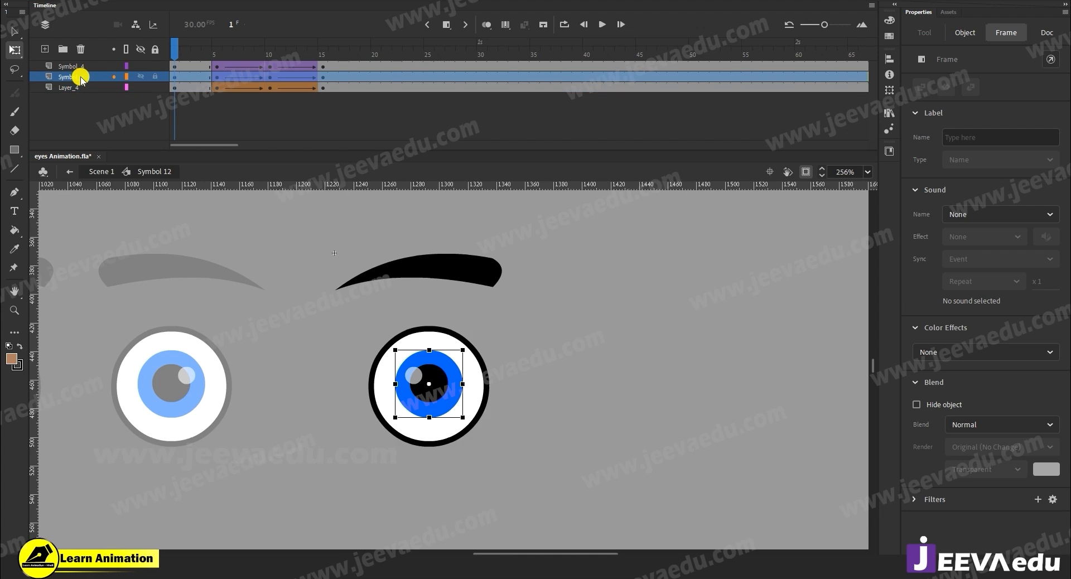
right_click(81, 78)
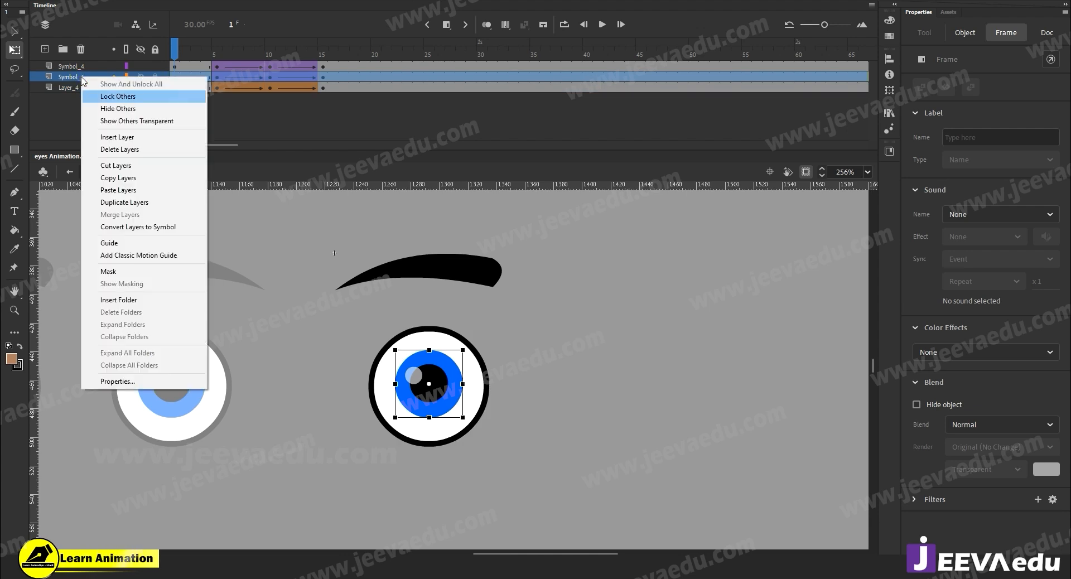
click(117, 192)
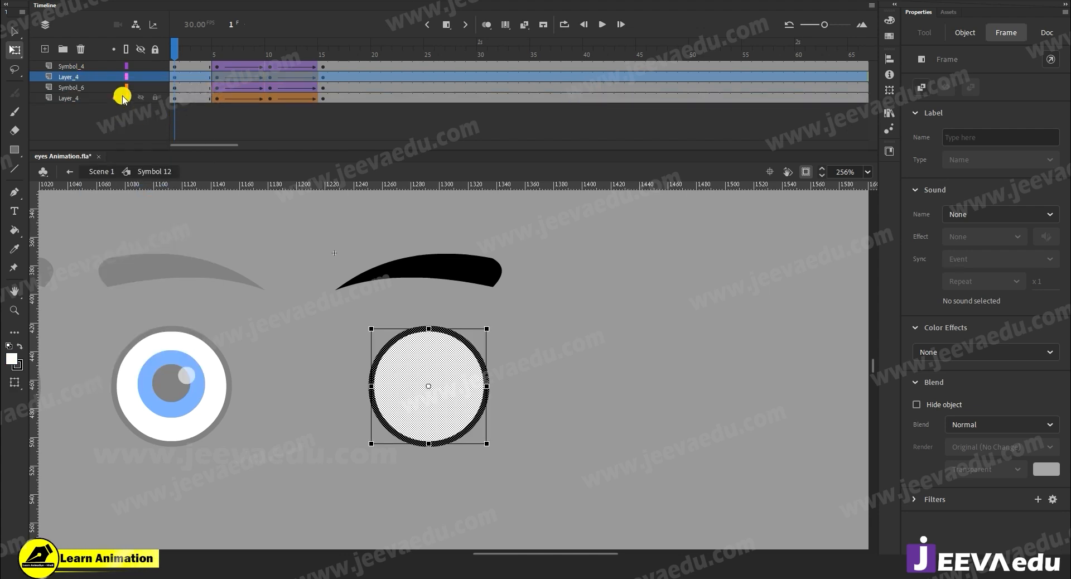
Step: Turn the pasted Layer_4 copy into a mask for the Symbol_6 iris layer
mouse_move(176, 50)
mouse_down()
mouse_move(206, 53)
mouse_move(175, 50)
mouse_up()
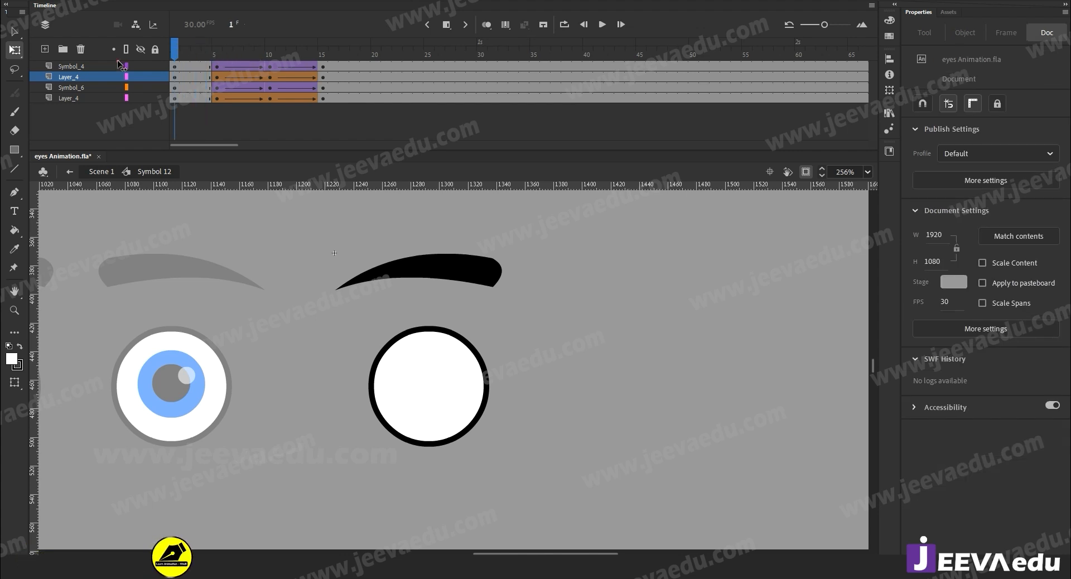
right_click(85, 80)
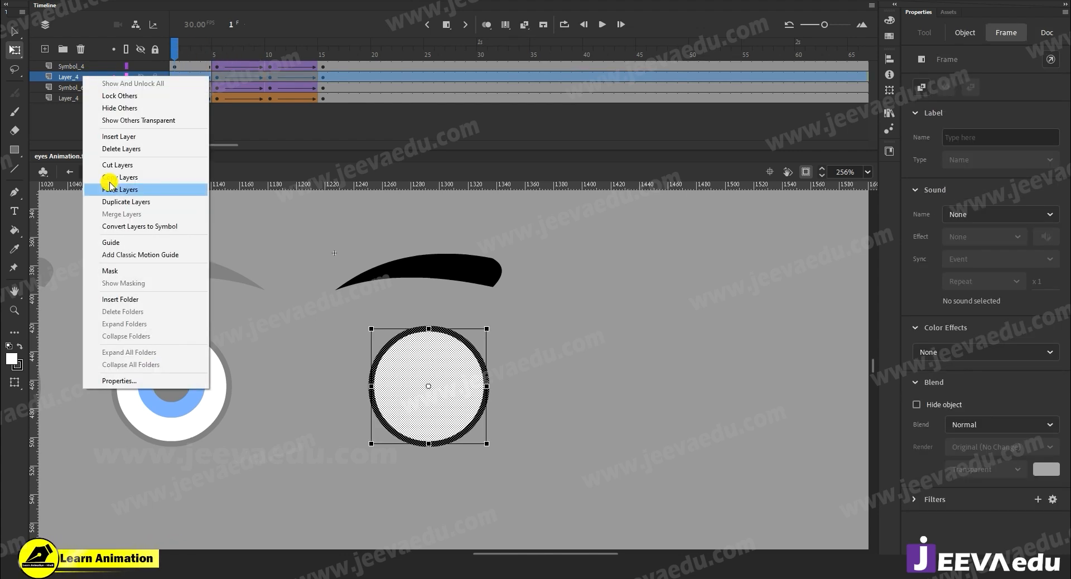
click(121, 272)
Step: Examine how the masked iris meets the black eye outline at frame 8
drag(203, 45, 247, 85)
key(z)
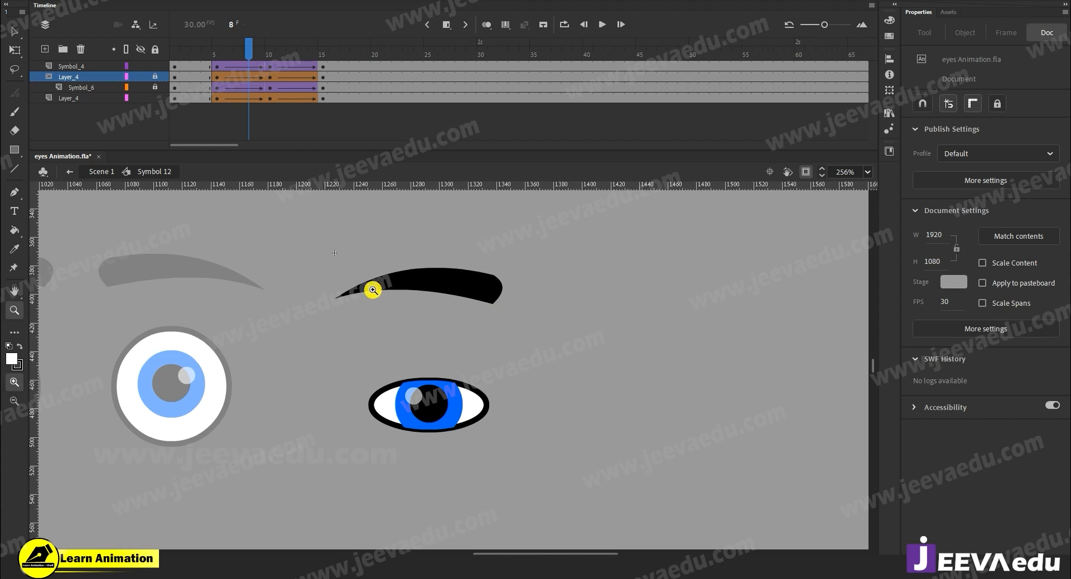
drag(353, 336, 483, 456)
click(460, 400)
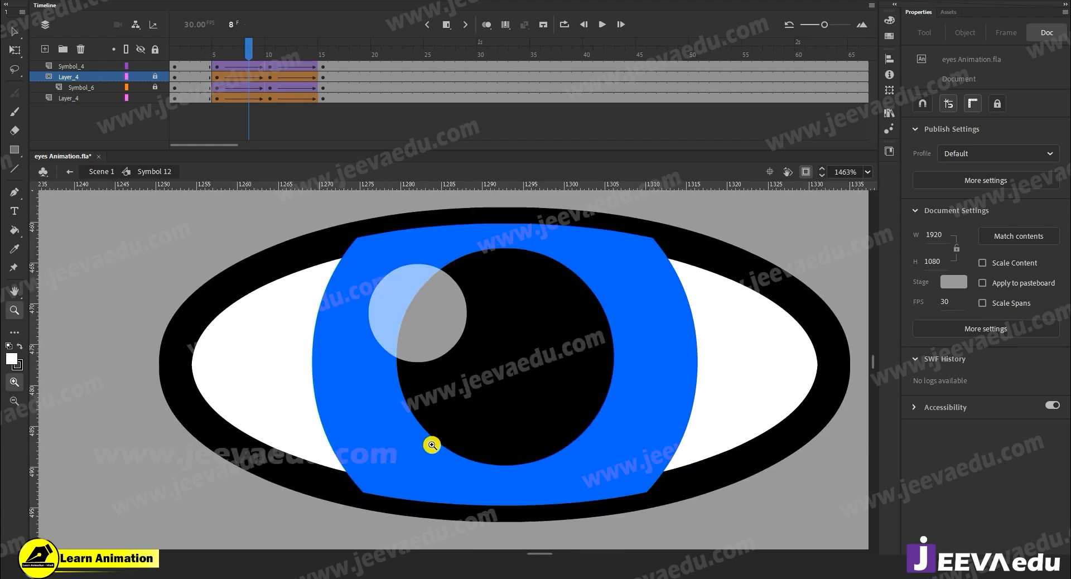
mouse_move(247, 45)
mouse_down()
mouse_move(219, 55)
mouse_move(250, 56)
mouse_up()
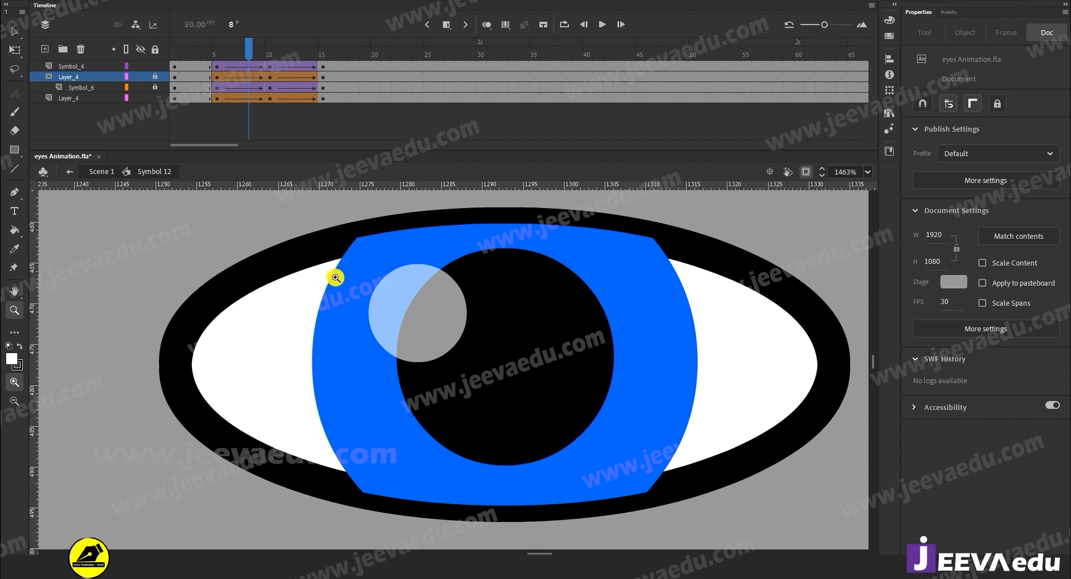
alt+click(519, 409)
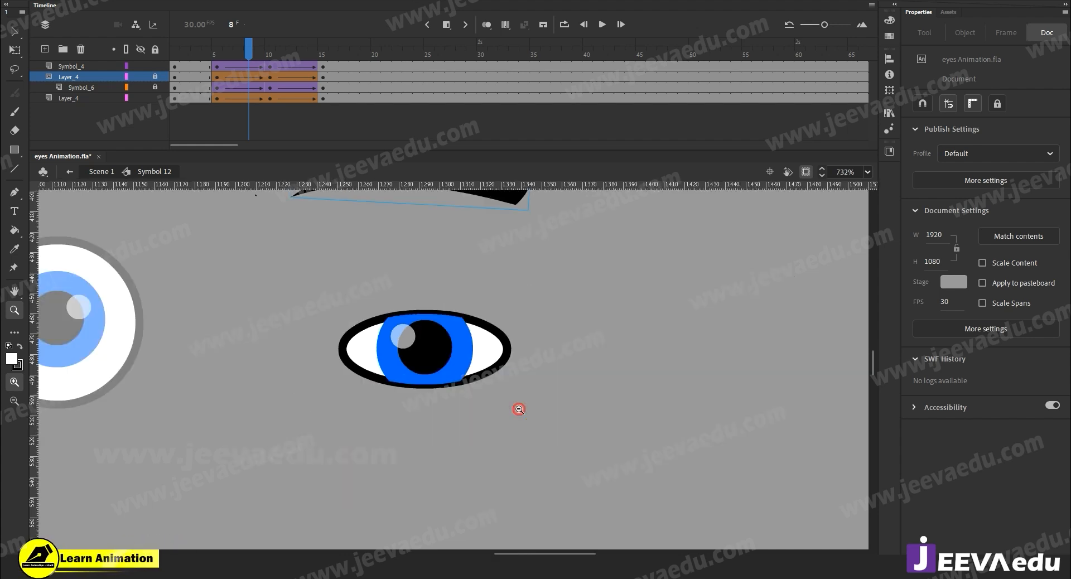
scroll(512, 437, up, 3)
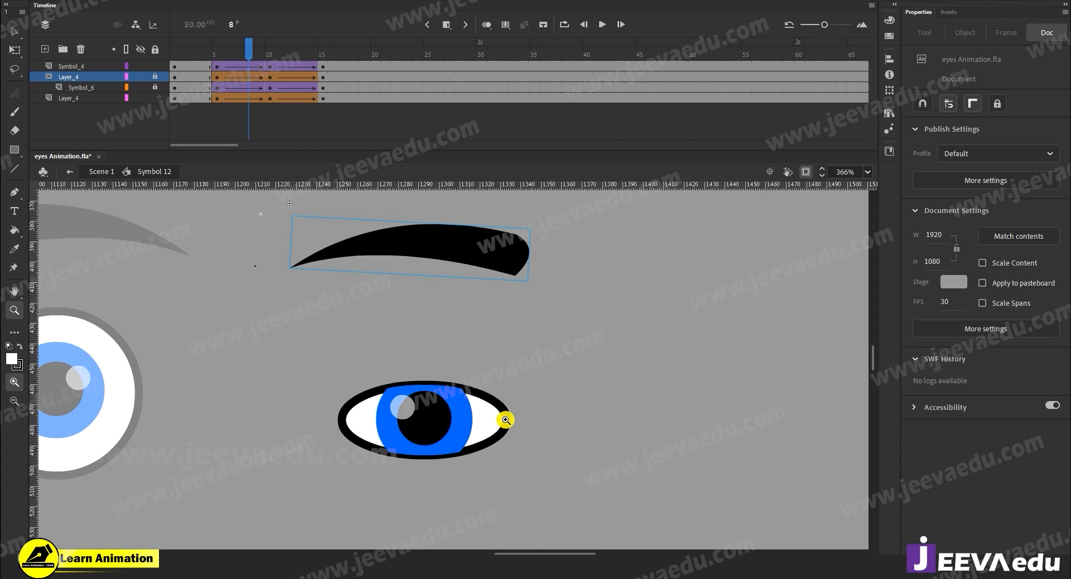
drag(456, 356, 495, 390)
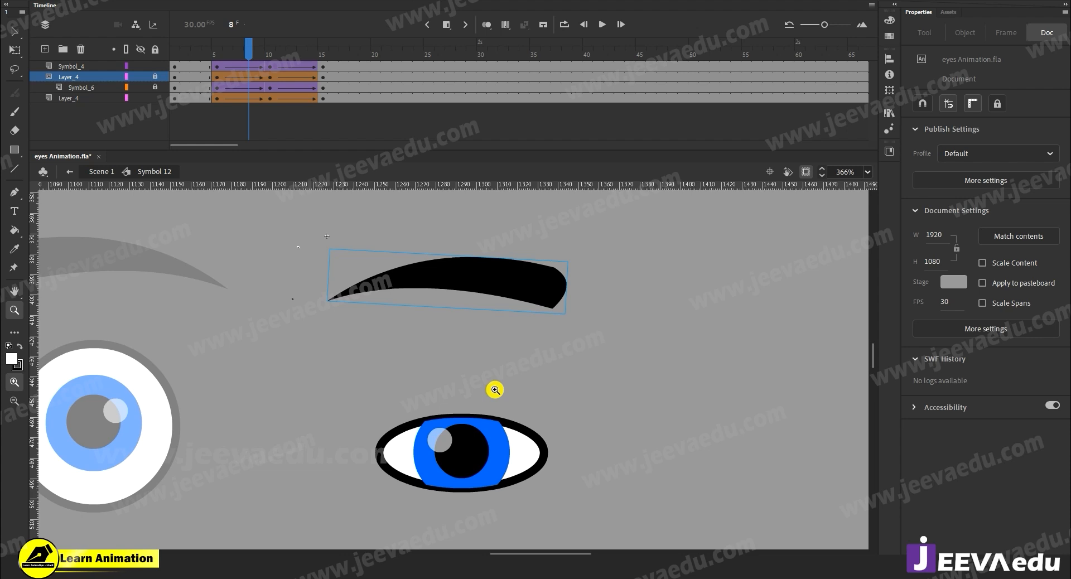
click(471, 404)
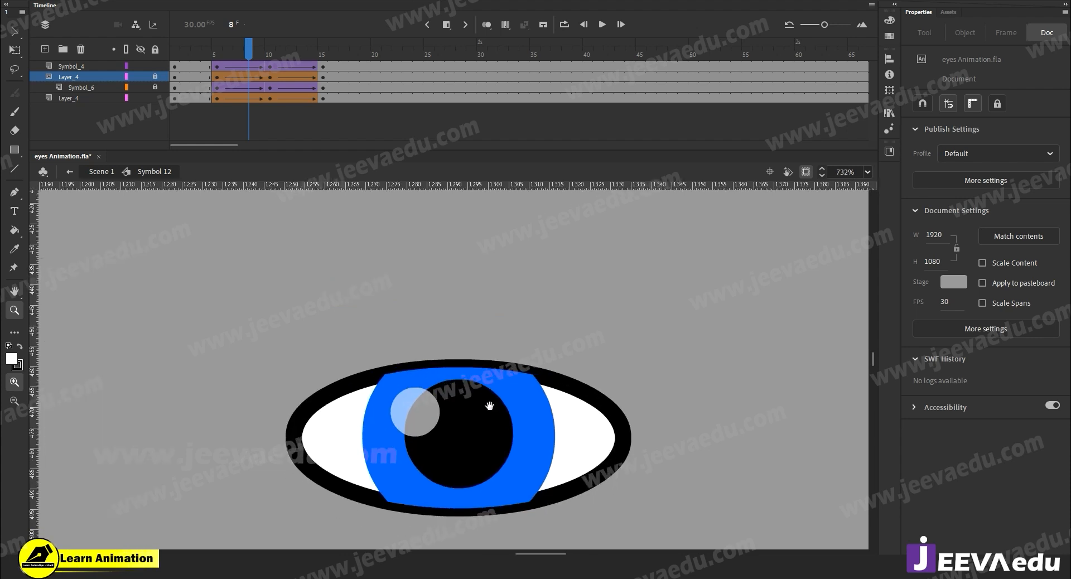
Step: Copy the unmasked bottom Layer_4 and paste it above the Layer_4 mask
key(v)
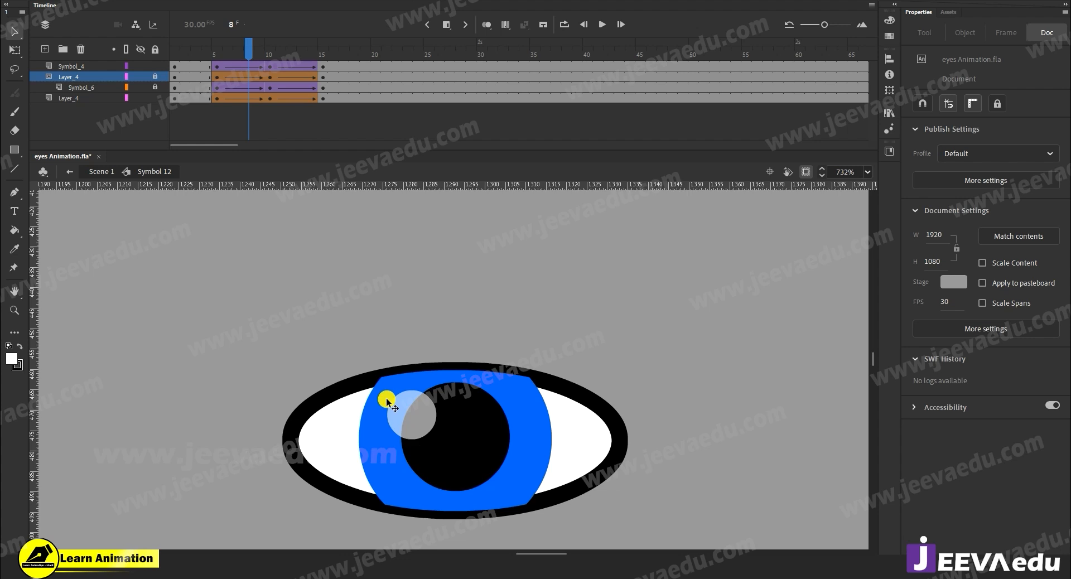
right_click(82, 98)
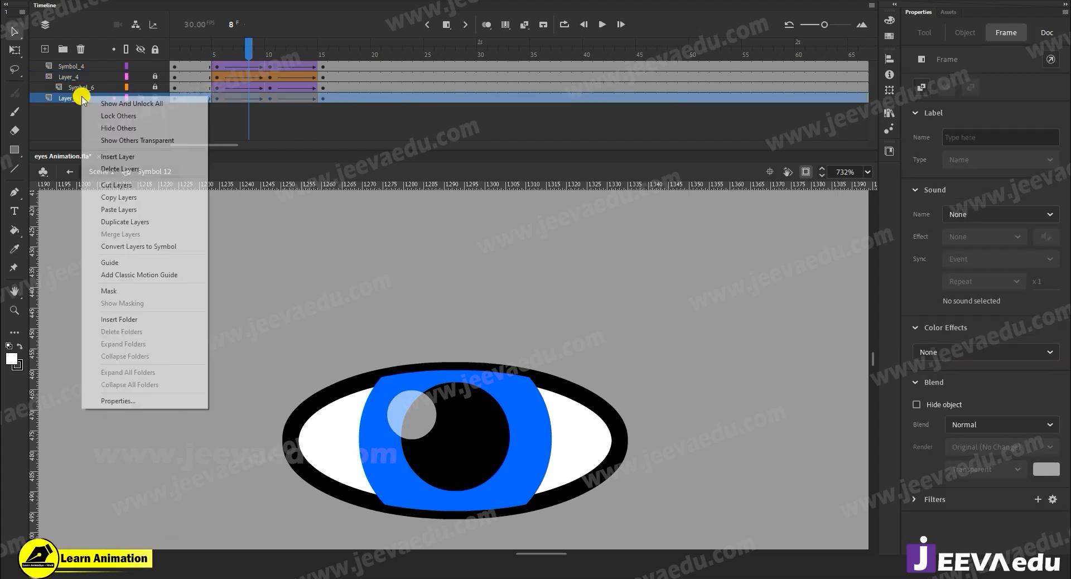
click(124, 198)
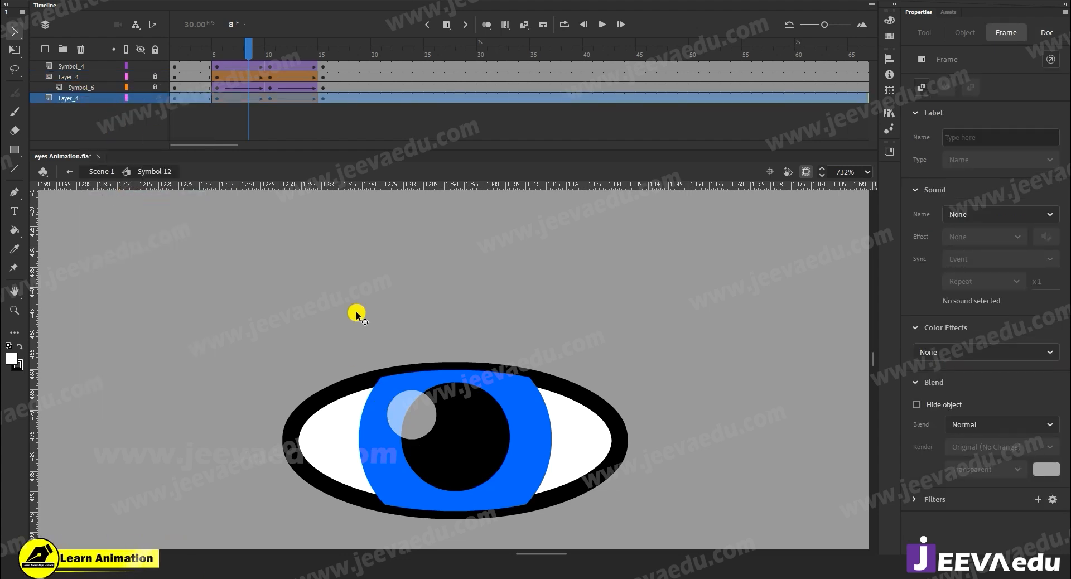
click(82, 76)
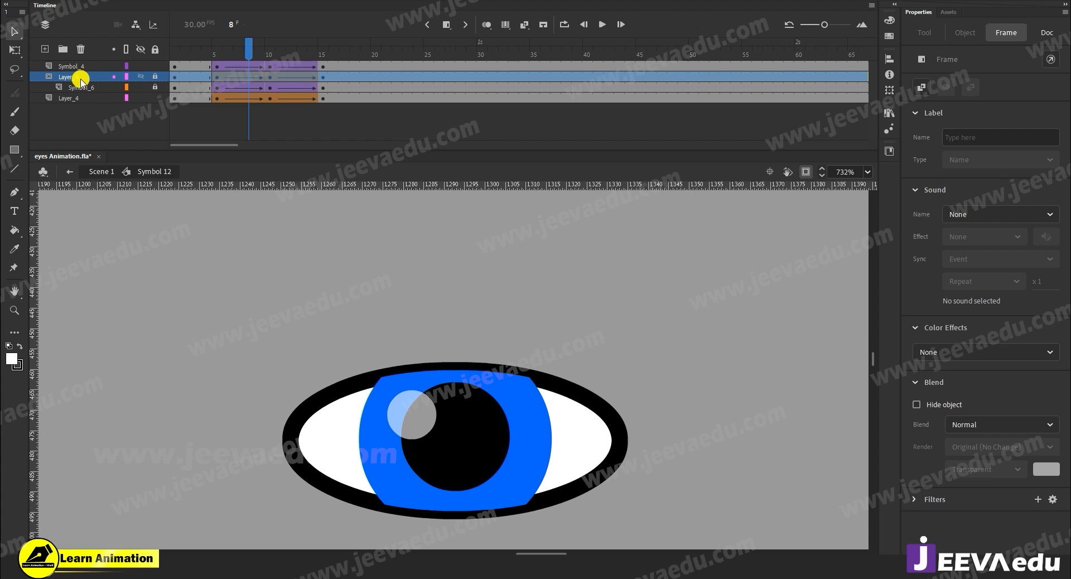
right_click(88, 75)
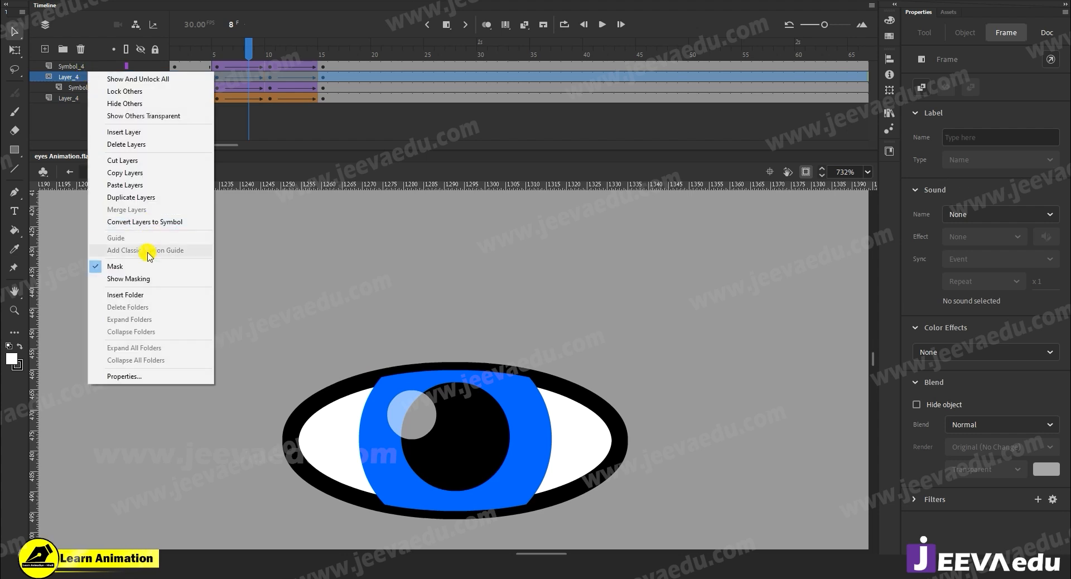
click(124, 185)
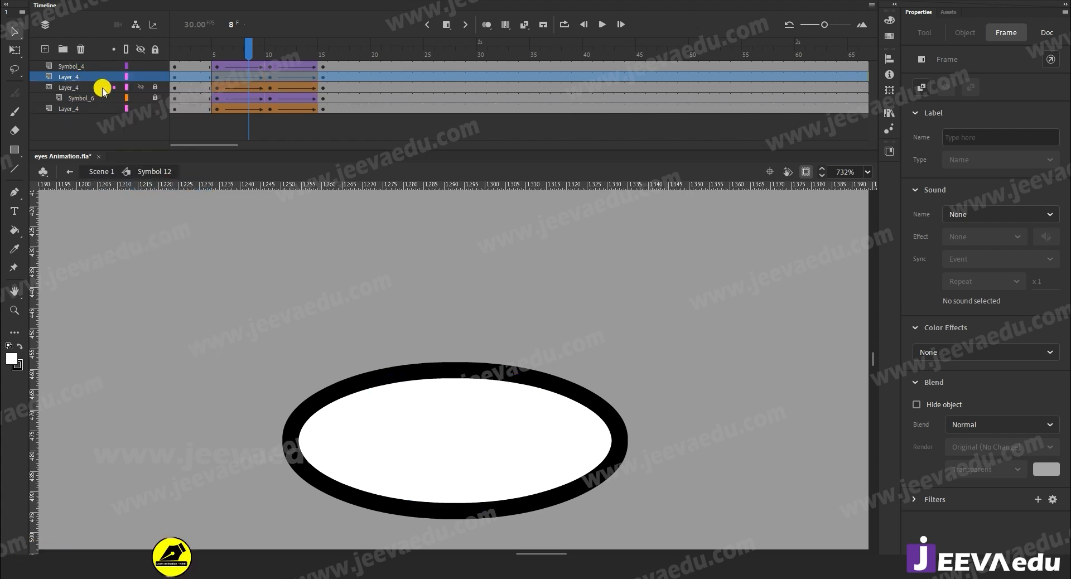
Step: Hide every layer except the newly pasted Layer_4 and delete its white fill at frame 1, keeping the black outline
click(141, 50)
click(141, 76)
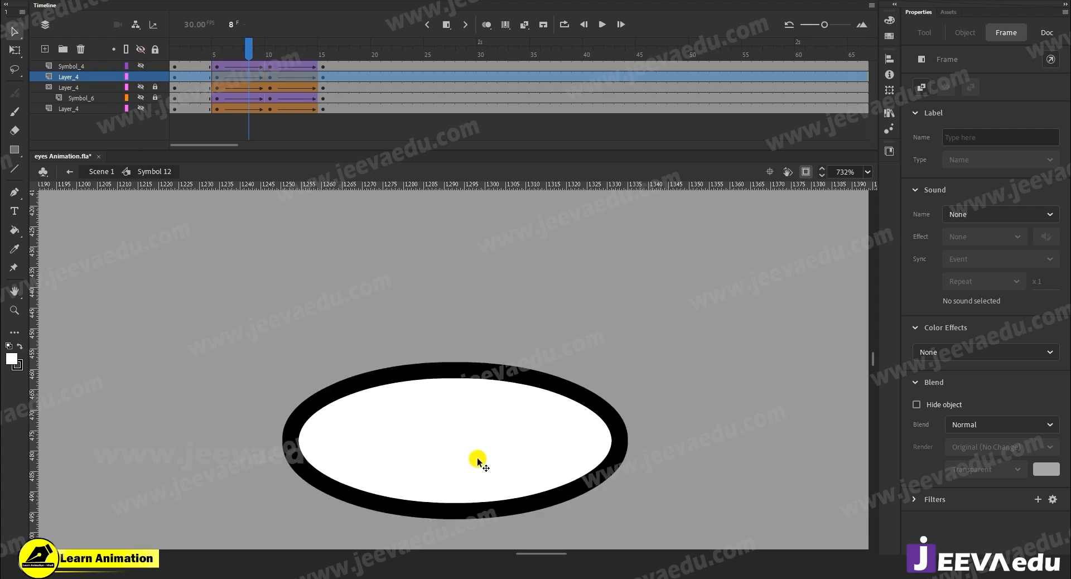
click(468, 497)
drag(245, 54, 174, 54)
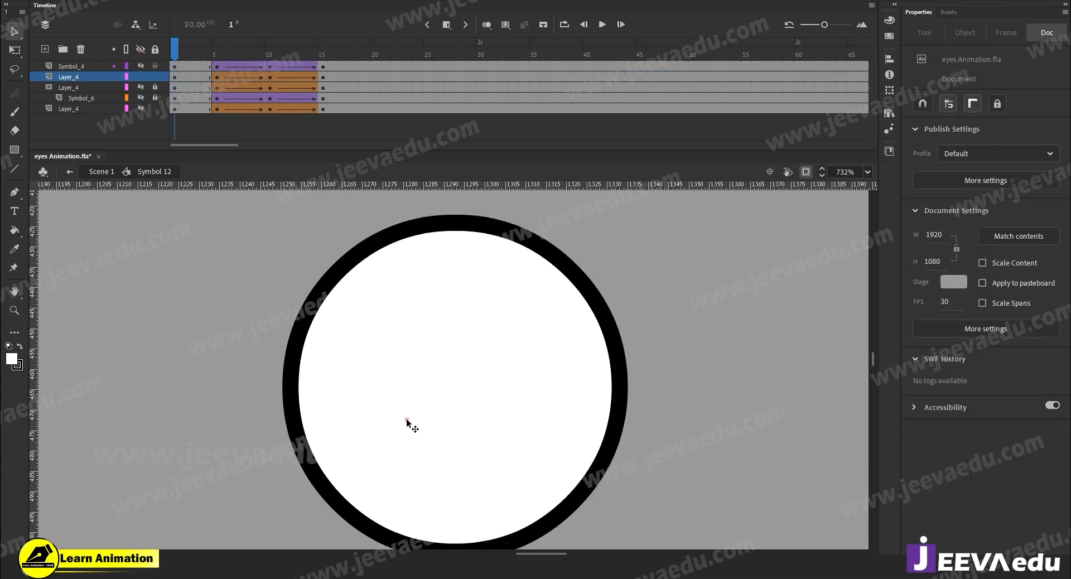
click(434, 394)
key(Delete)
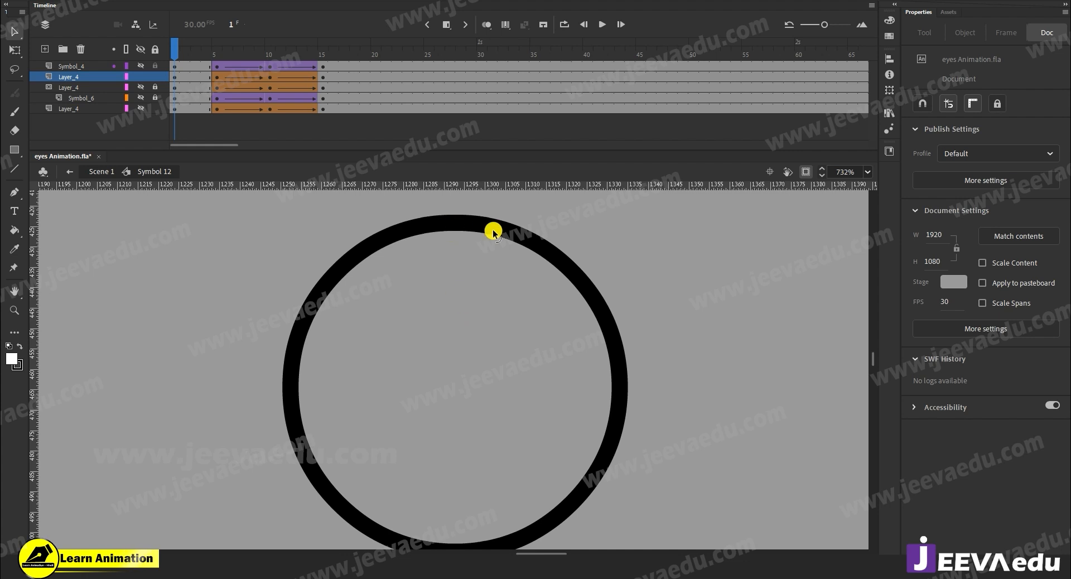
Step: Delete the eyeball's white fill at frames 5 and 15 of the topmost Layer_4, keeping only the outline
click(217, 77)
double_click(449, 407)
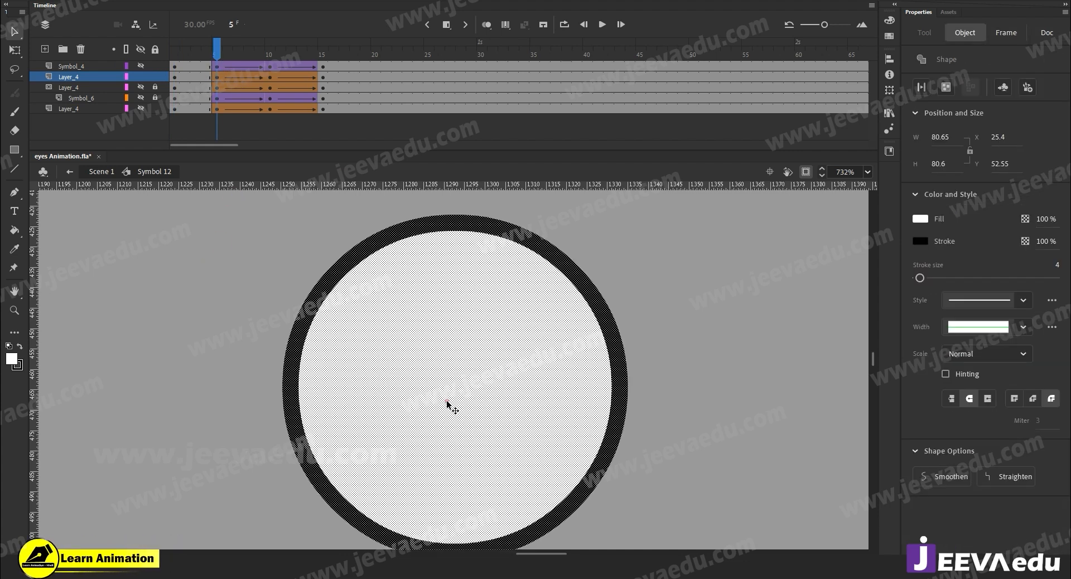
click(366, 306)
key(Delete)
click(275, 79)
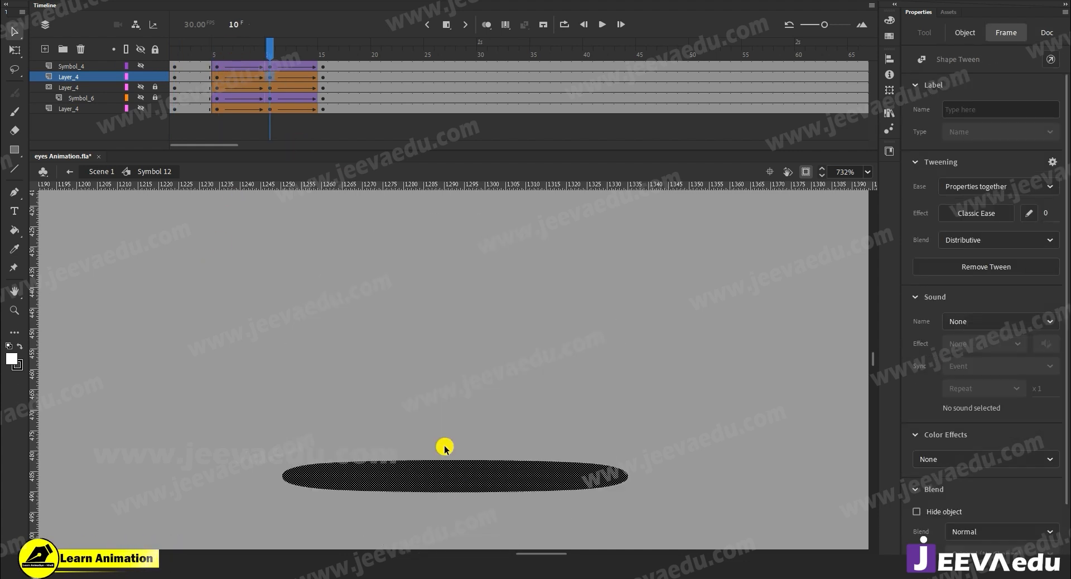
click(324, 78)
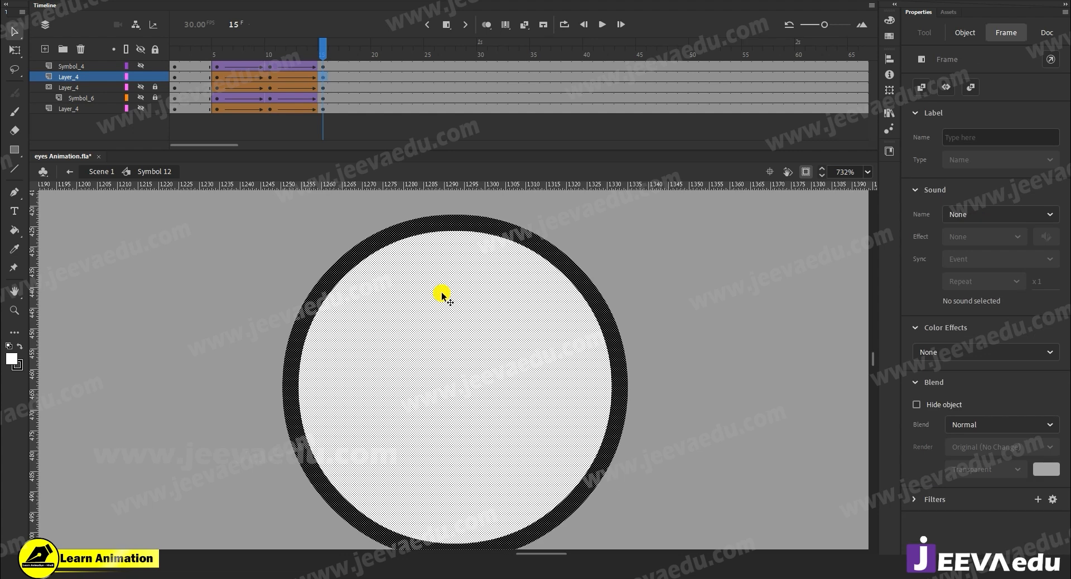
click(739, 351)
click(524, 381)
key(Delete)
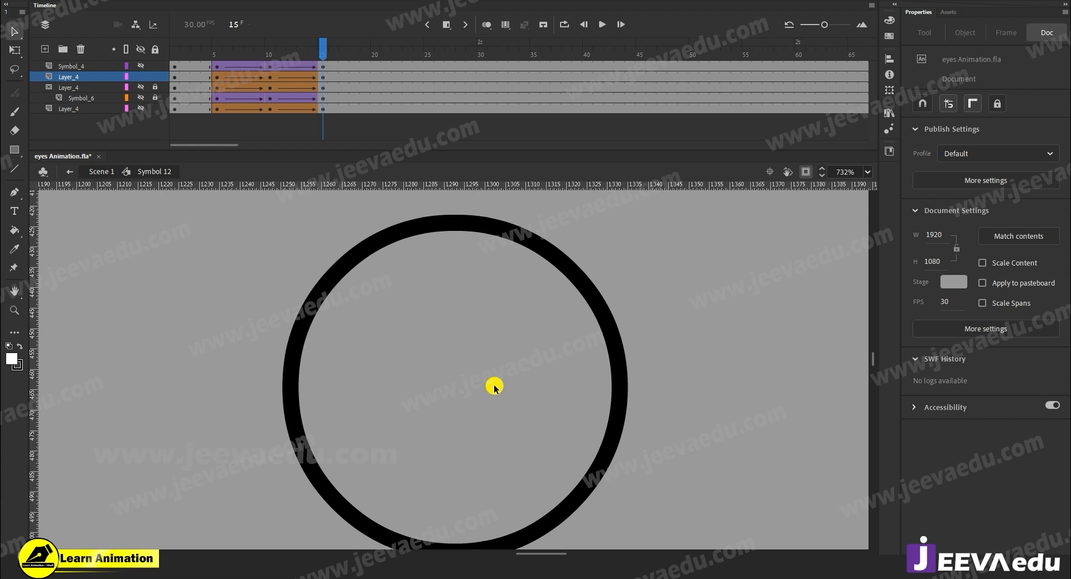
Step: Return to frame 1 and make all the hidden layers of the eye symbol visible again
drag(323, 48, 177, 99)
click(77, 75)
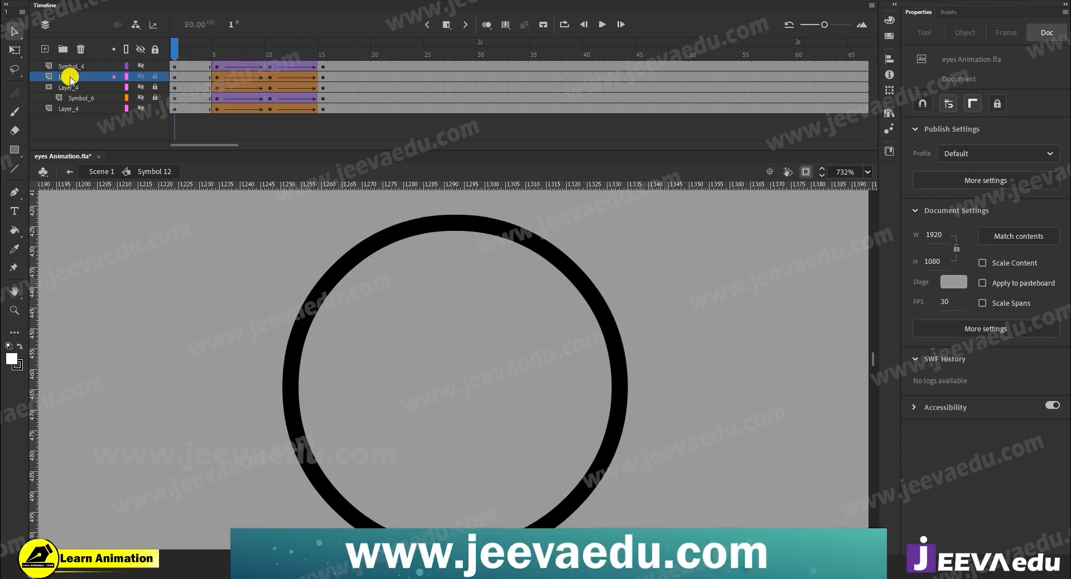
click(70, 78)
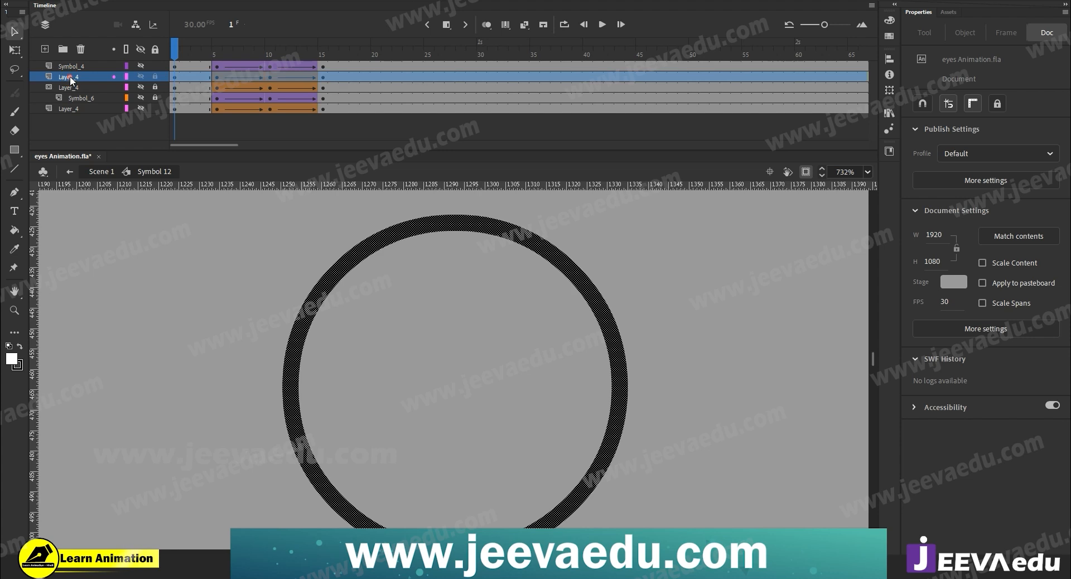
mouse_move(184, 53)
mouse_down()
mouse_move(301, 53)
mouse_move(174, 53)
mouse_up()
click(147, 68)
alt+click(141, 66)
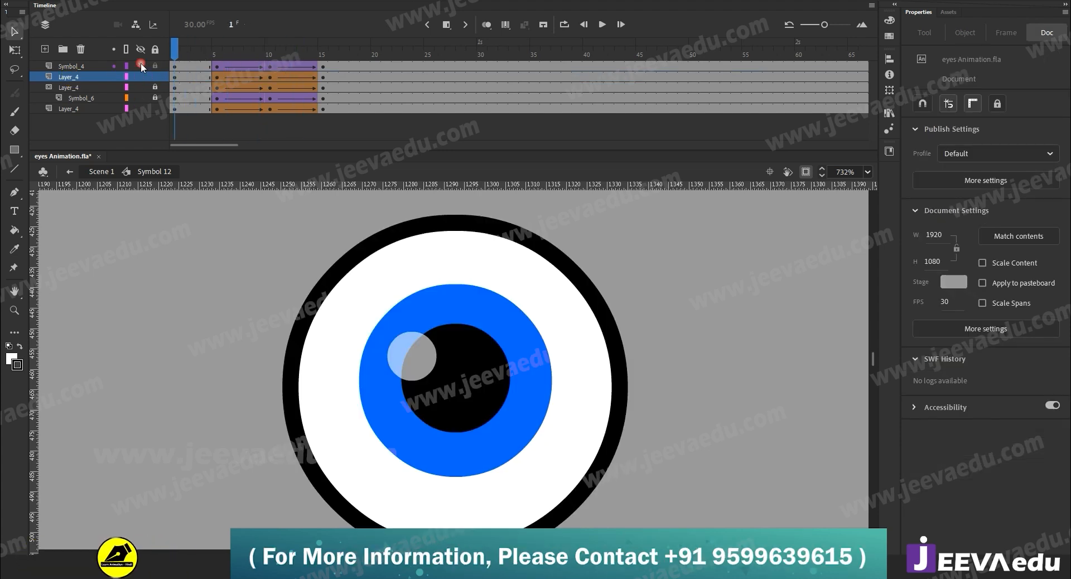
Step: Examine the half-closed eye around frame 9, comparing it with the topmost outline Layer_4 shown and hidden
drag(174, 50, 262, 67)
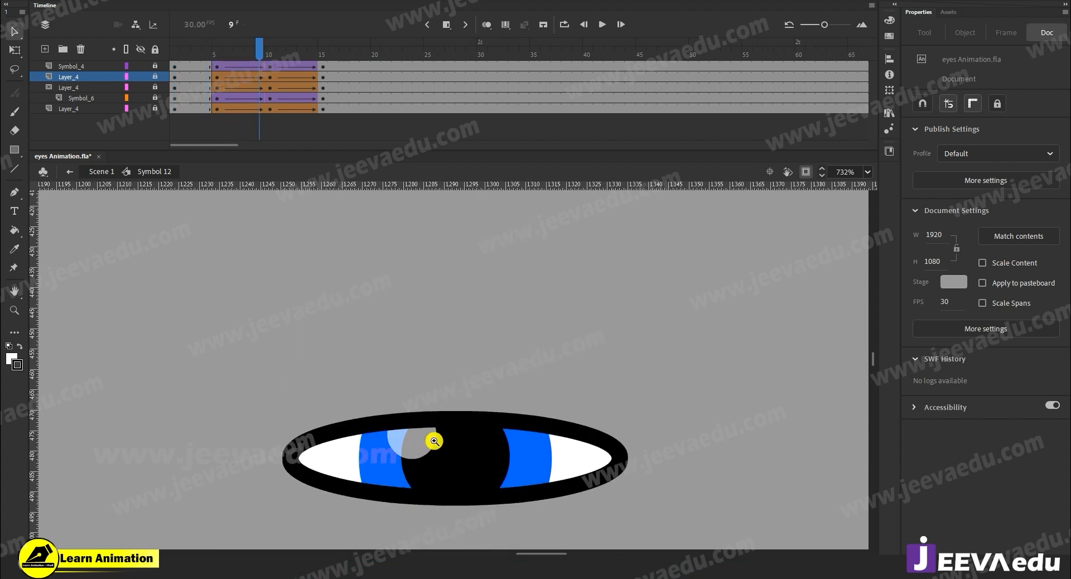
key(z)
click(433, 458)
drag(250, 42, 264, 76)
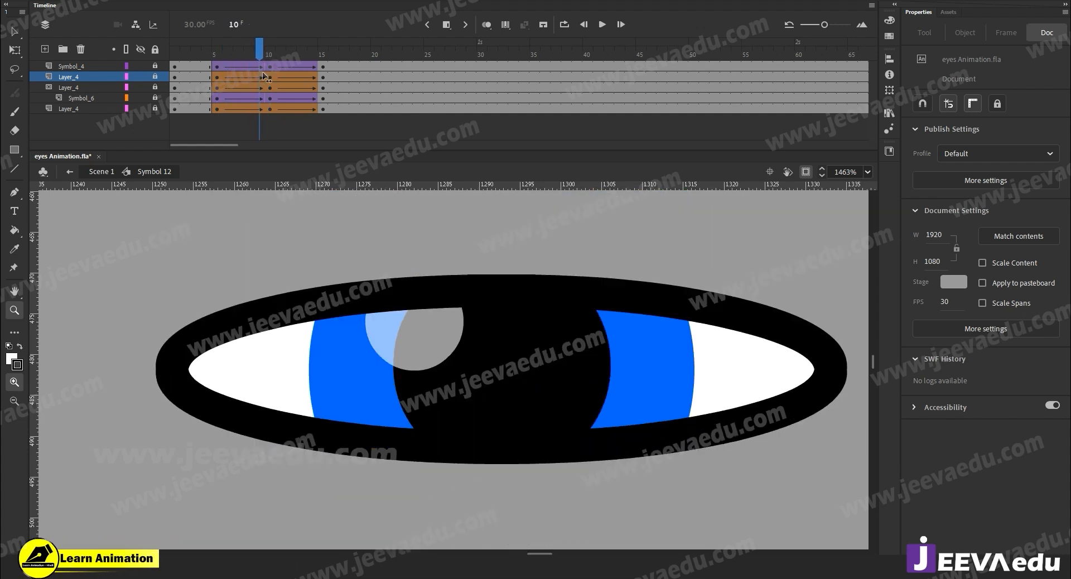
click(143, 75)
click(142, 75)
click(142, 74)
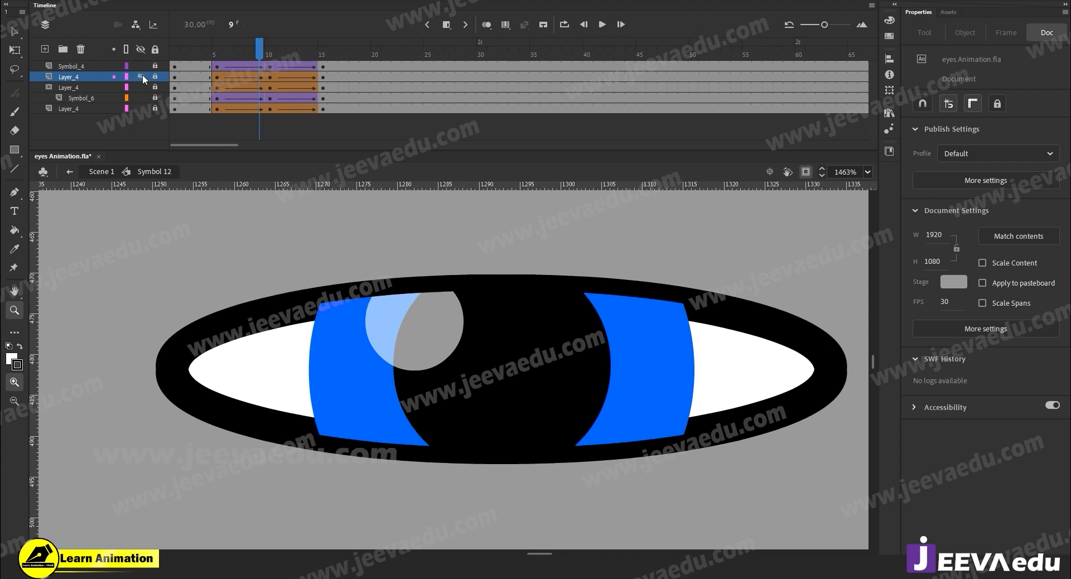
click(142, 75)
click(142, 75)
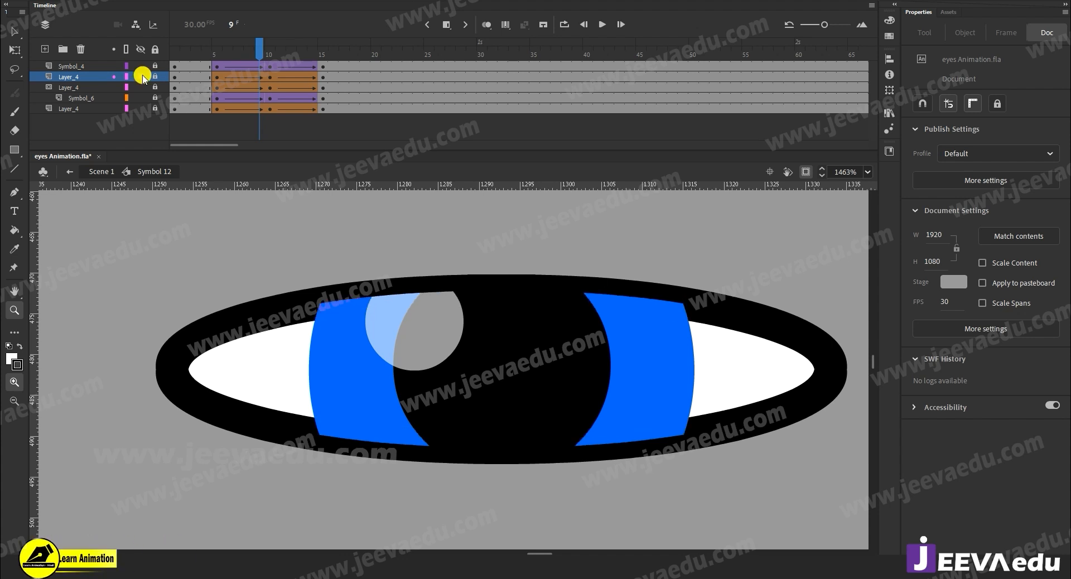
drag(242, 52, 251, 72)
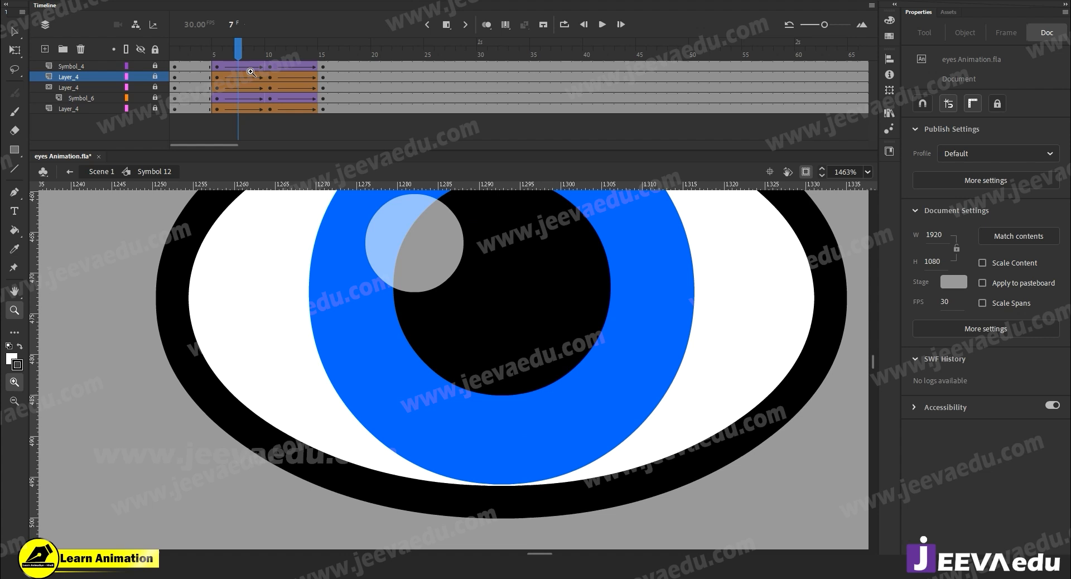
Step: Exit to Scene 1 and play the timeline to review the new eye's blink beside the eyelid version
click(497, 360)
click(497, 360)
click(501, 353)
click(111, 173)
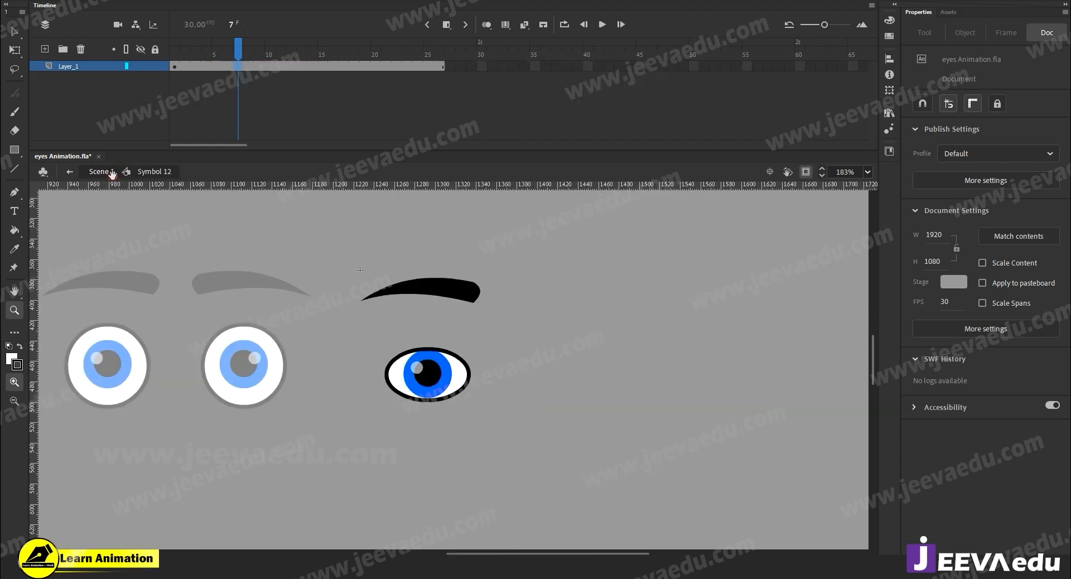
drag(215, 51, 146, 72)
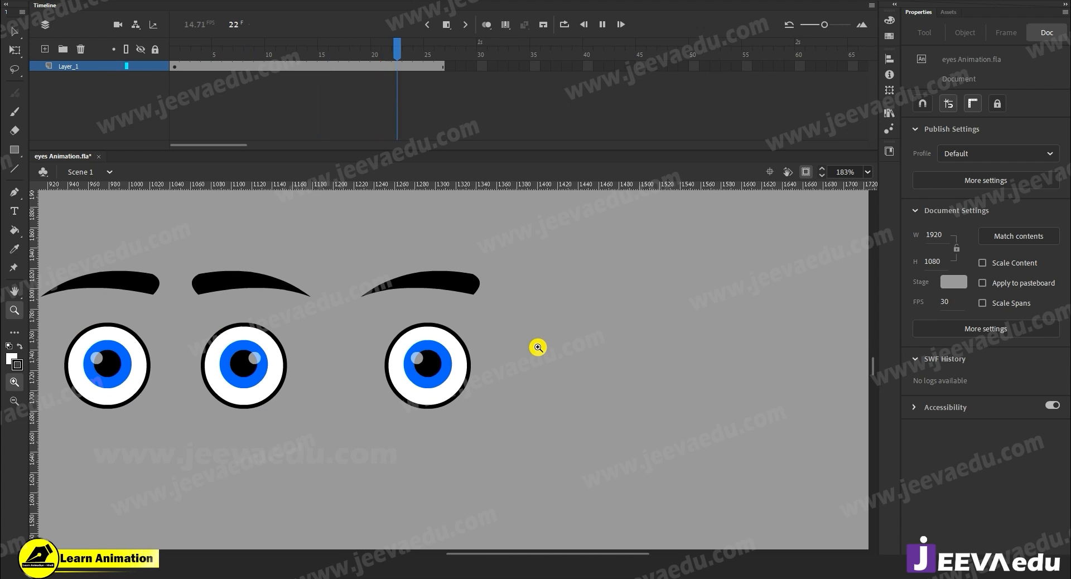
key(Return)
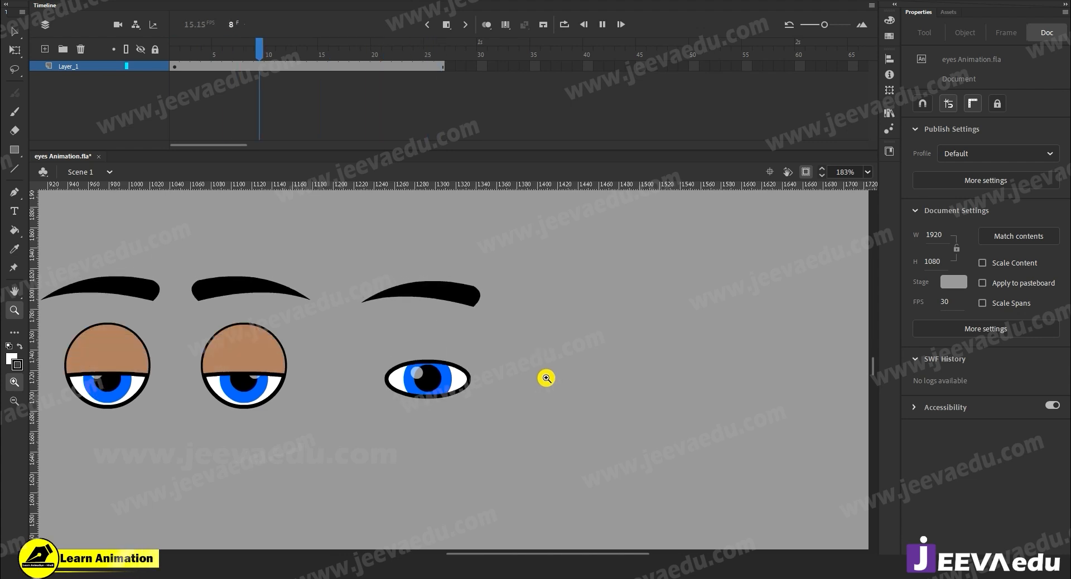
Step: Duplicate the Symbol 12 eye to its right, flip the copy horizontally and shift it right to X 1487
key(v)
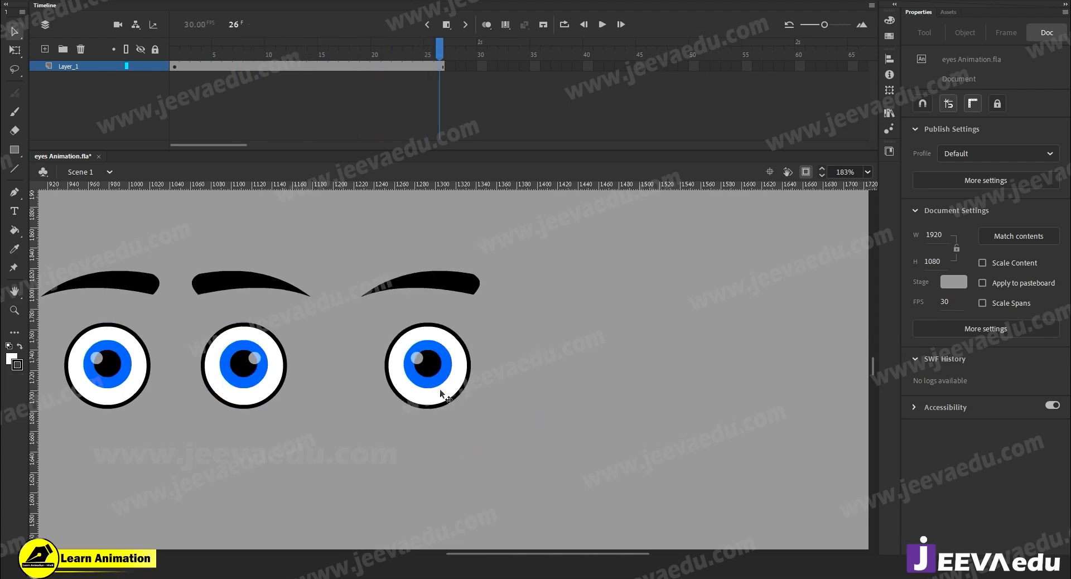
click(442, 397)
drag(441, 397, 571, 394)
click(167, 1)
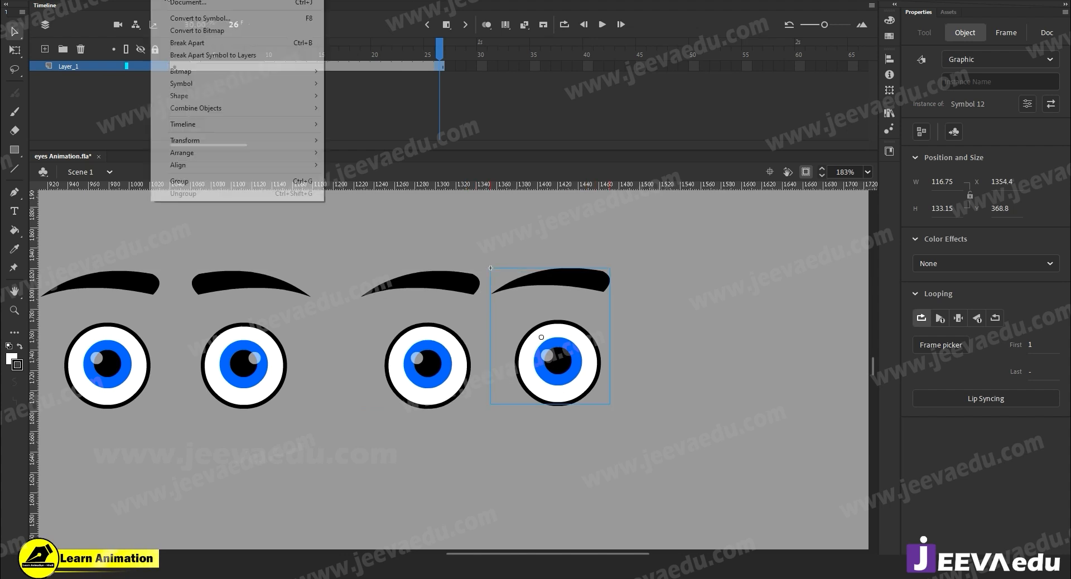
mouse_move(229, 141)
click(385, 258)
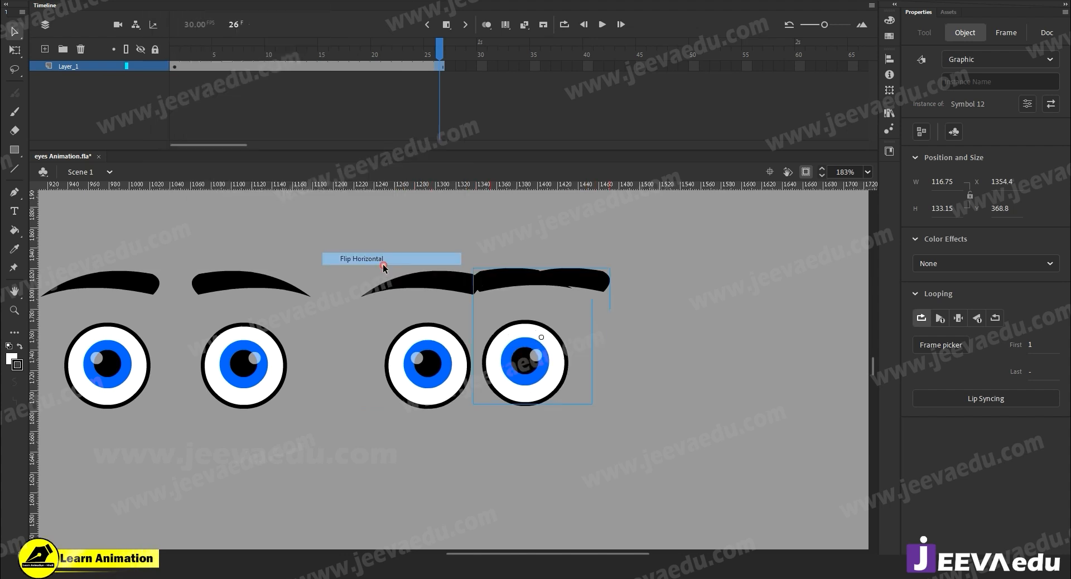
key(shift+Right)
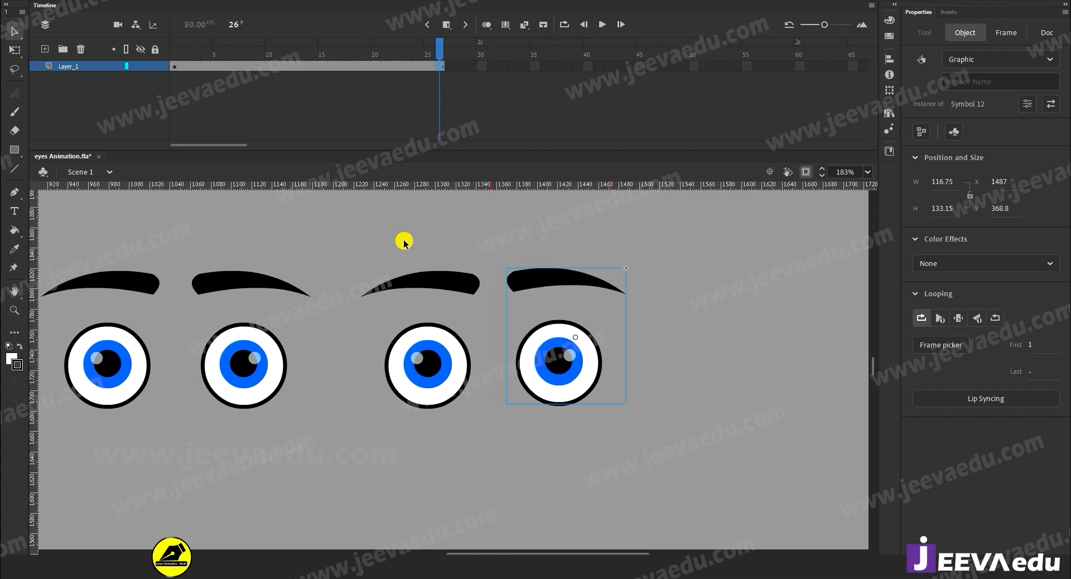
scroll(669, 443, left, 5)
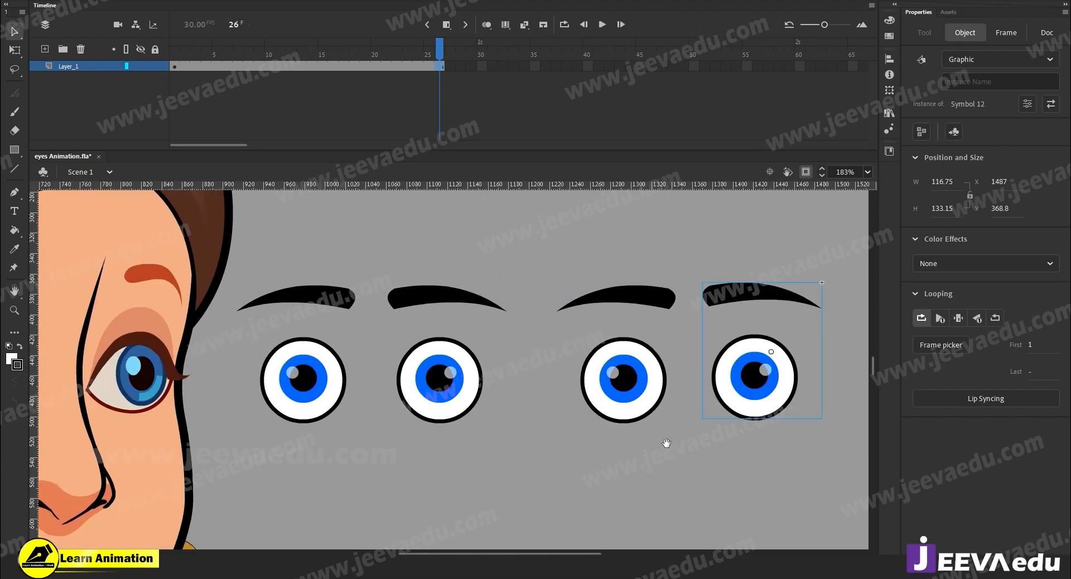
click(543, 432)
Step: Play the scene repeatedly to compare the blinks of the woman's face and both pairs of cartoon eyes
scroll(545, 427, left, 2)
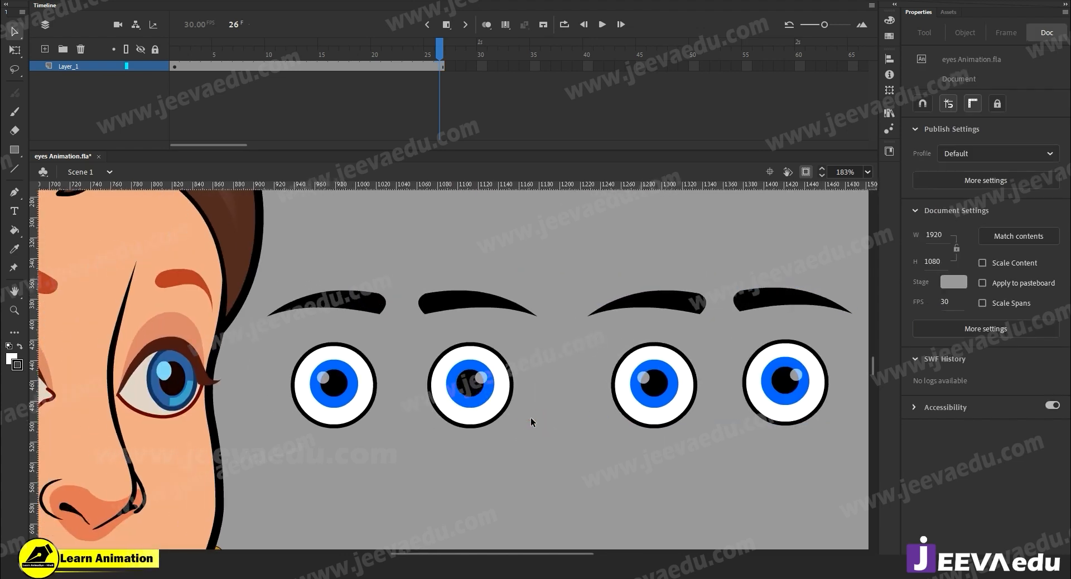
key(z)
alt+click(527, 401)
key(Return)
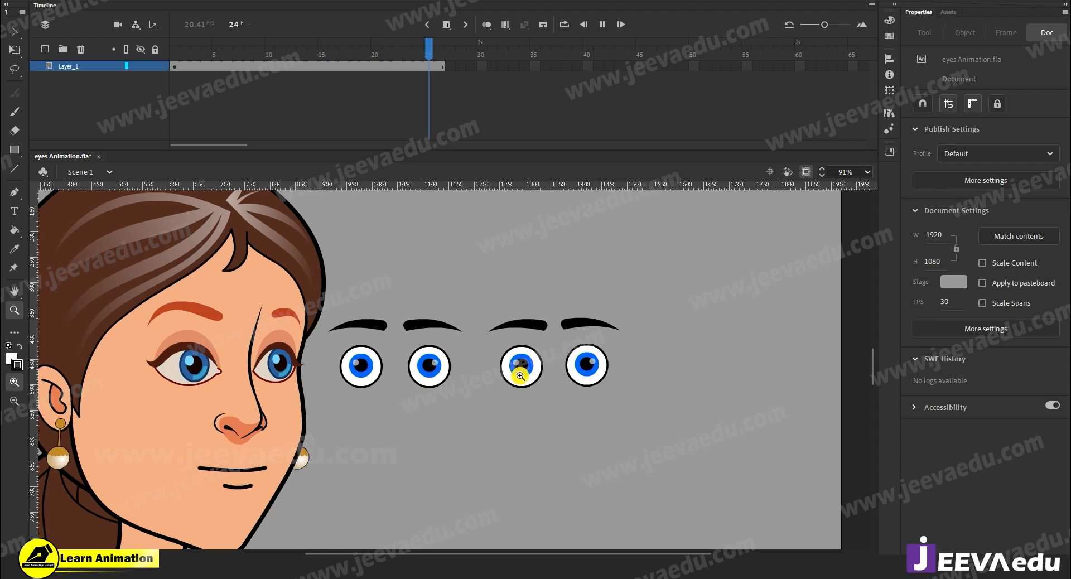
key(Return)
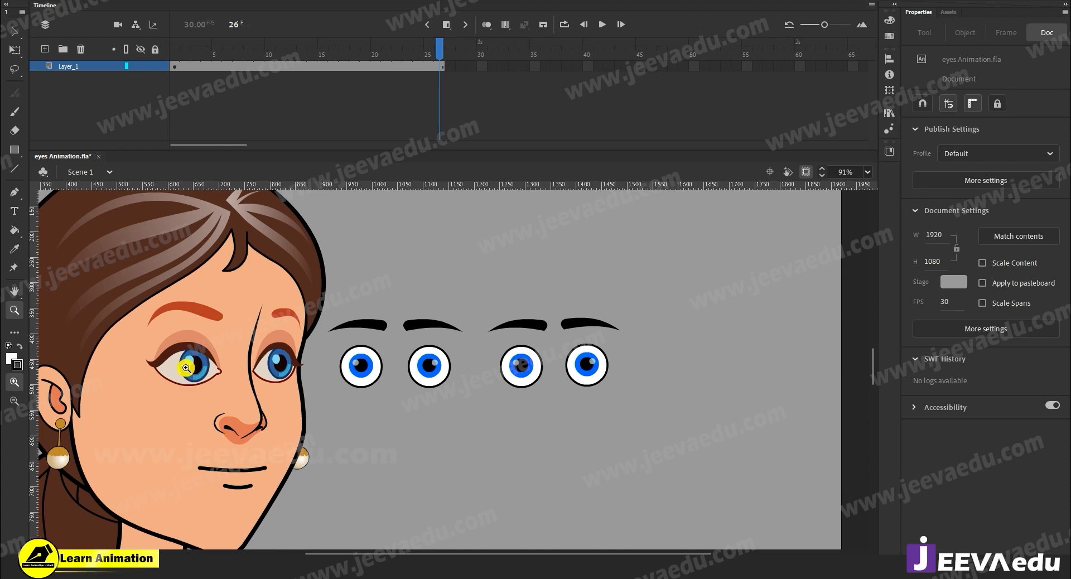
key(Return)
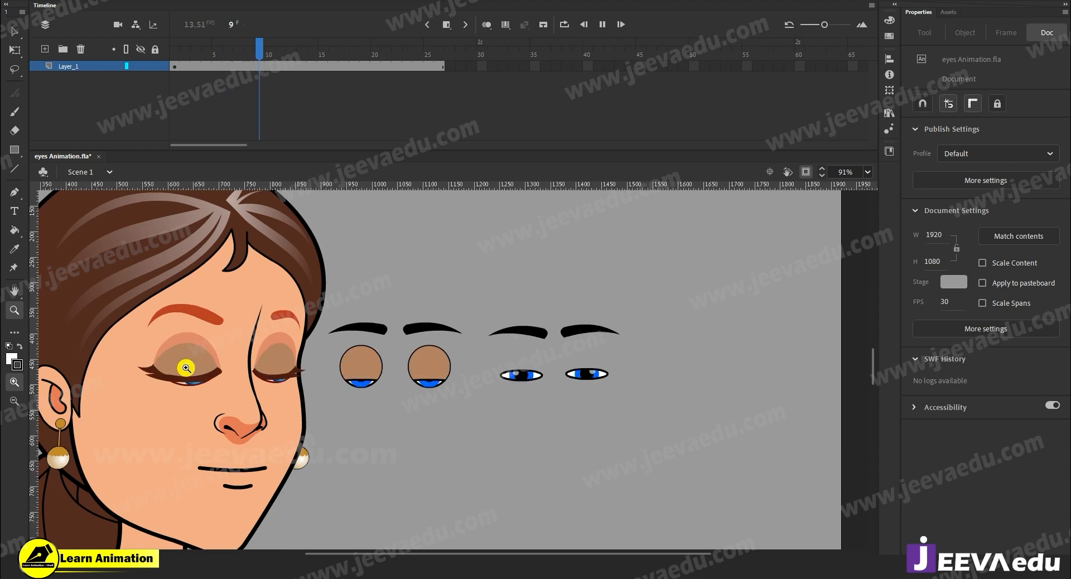
key(Return)
key(Return)
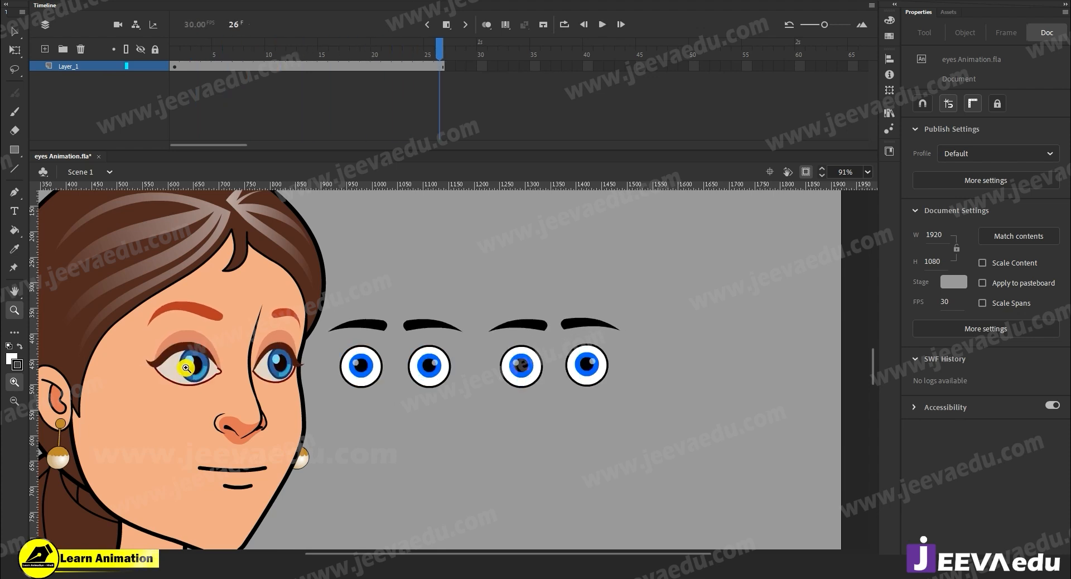
key(Return)
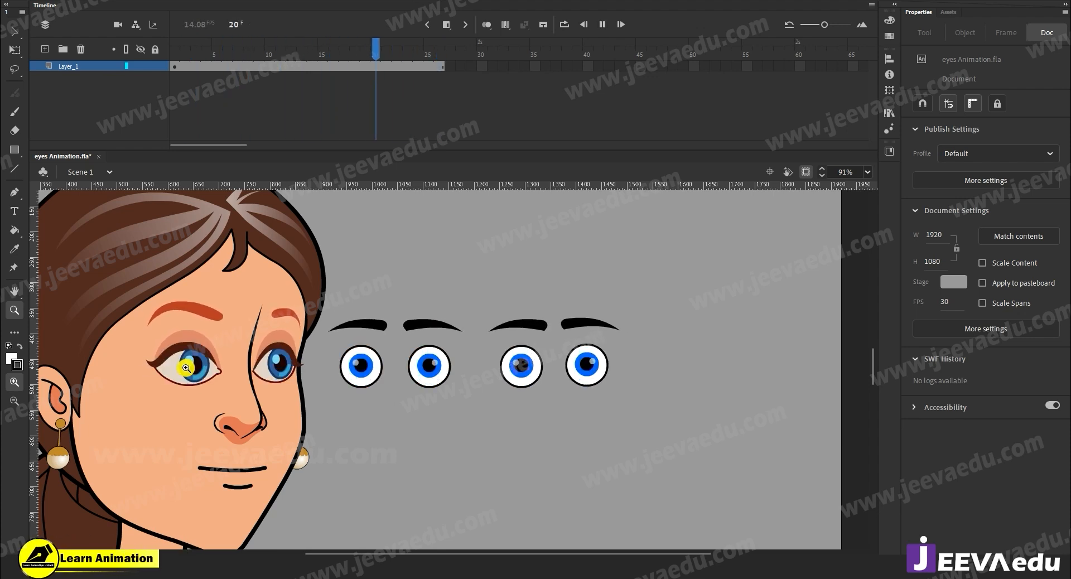
key(Return)
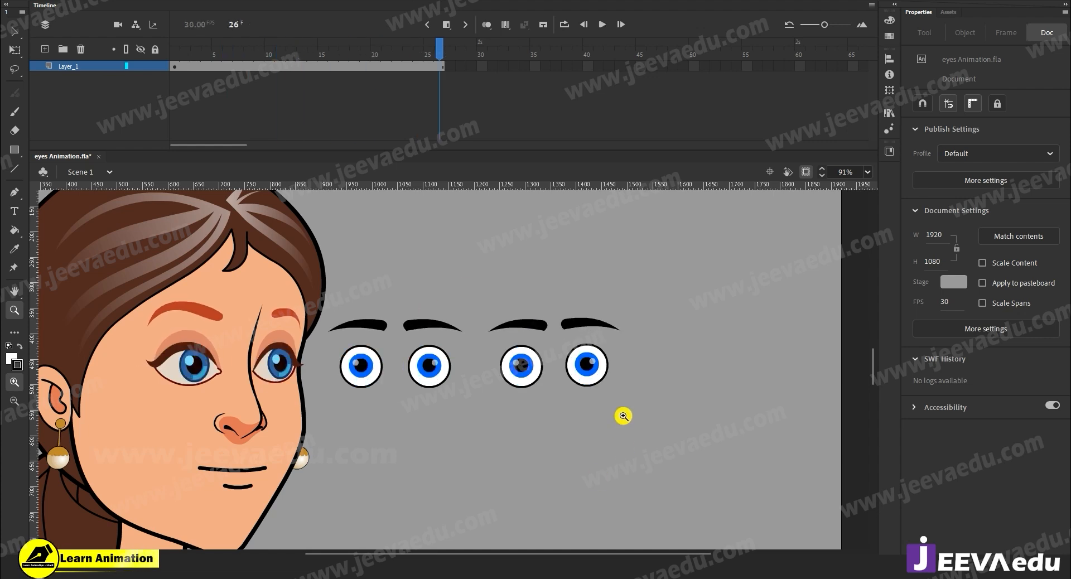
Step: Place a copy of the first pair's left eye, Symbol 9, to the right of the second pair at about X 1530, Y 361
drag(659, 418, 476, 425)
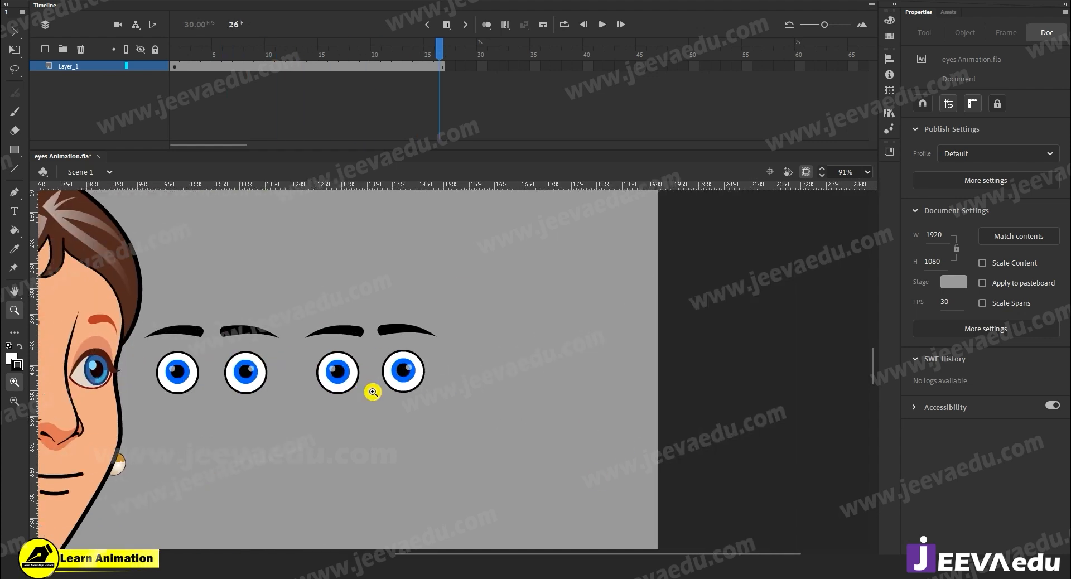
drag(176, 383, 478, 390)
click(484, 366)
key(z)
alt+click(363, 397)
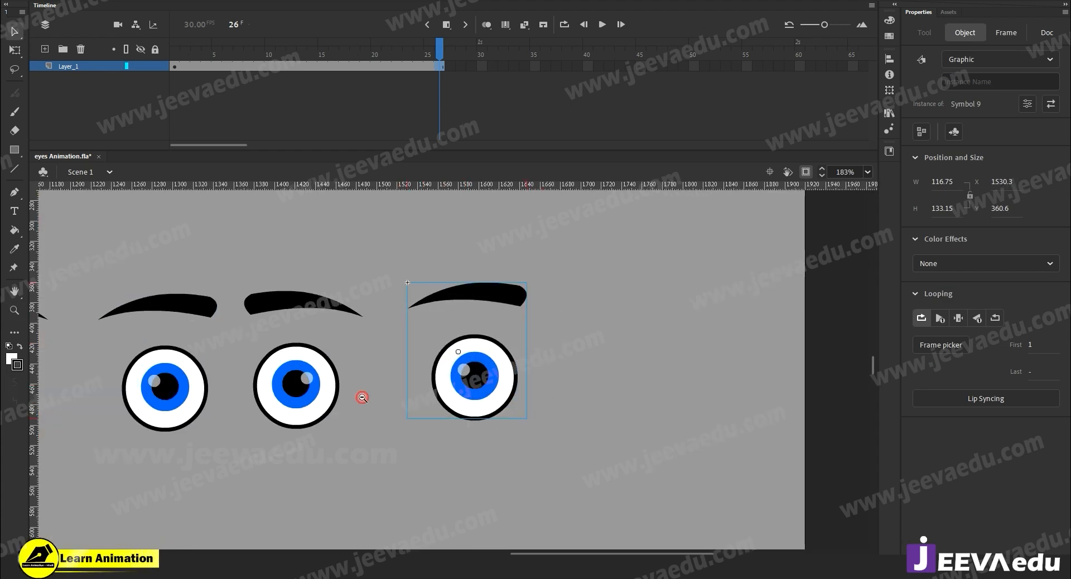
Step: Break the copied Symbol 9 eye apart and delete its brown eyelid shape
click(566, 346)
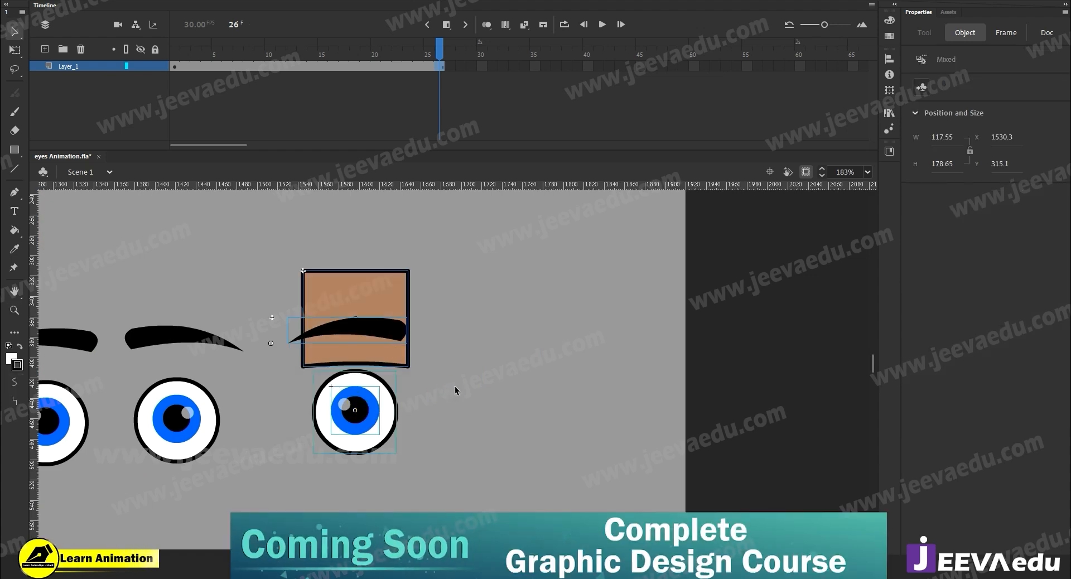
click(389, 269)
key(Delete)
Step: Select the remaining eyebrow, eyeball and iris together and convert them into a new graphic symbol
drag(457, 251, 321, 493)
key(F8)
key(Return)
click(373, 437)
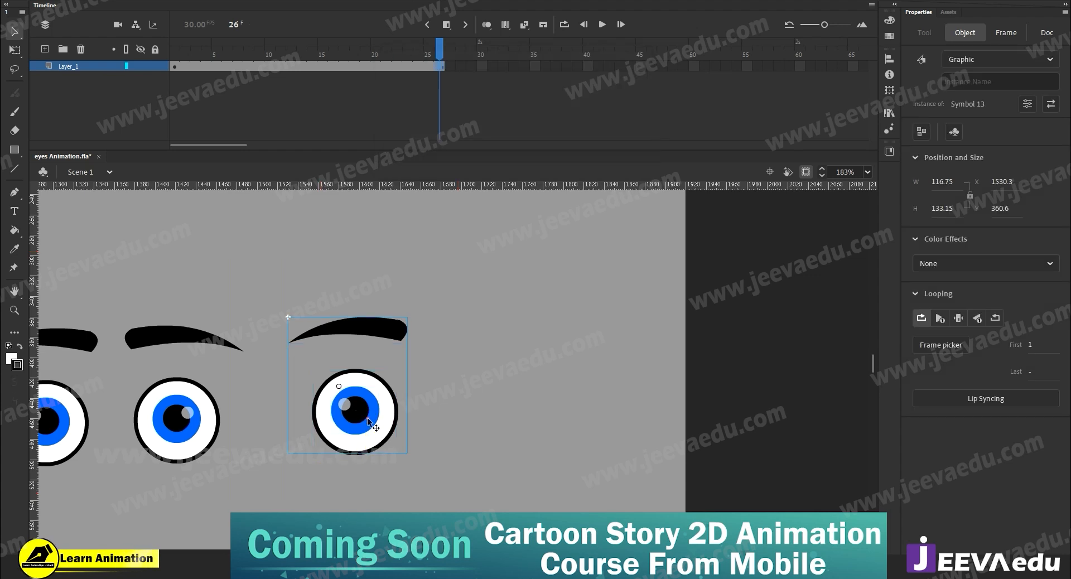
Step: Open the new eye symbol for editing and extend Layer_1 to about frame 49
double_click(365, 419)
drag(249, 67, 385, 67)
key(F5)
key(F5)
key(F5)
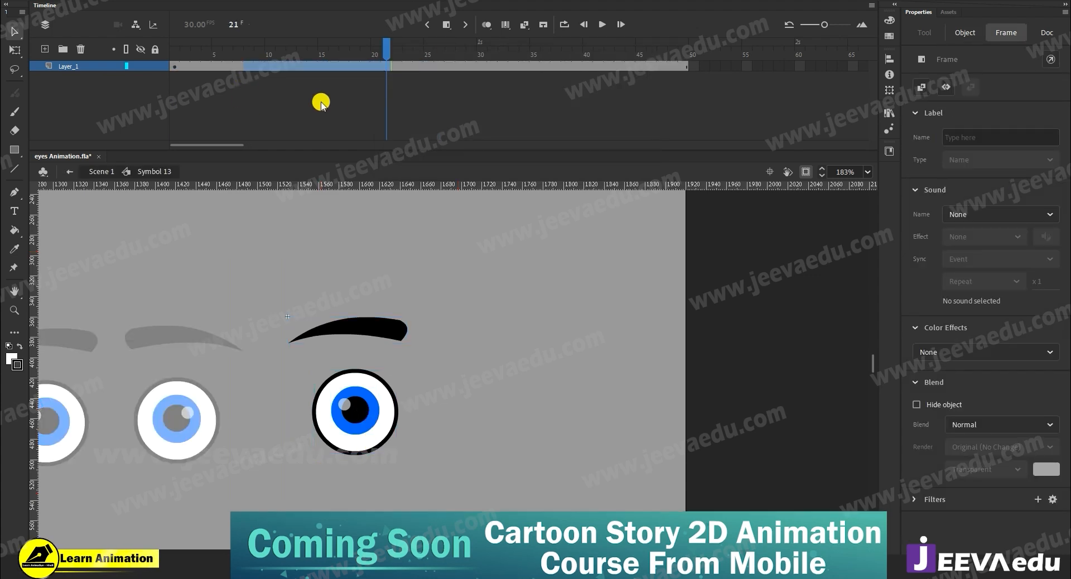
Step: Insert keyframes at frames 10 and 7 of Layer_1
click(274, 88)
click(268, 67)
key(F6)
click(244, 66)
click(238, 67)
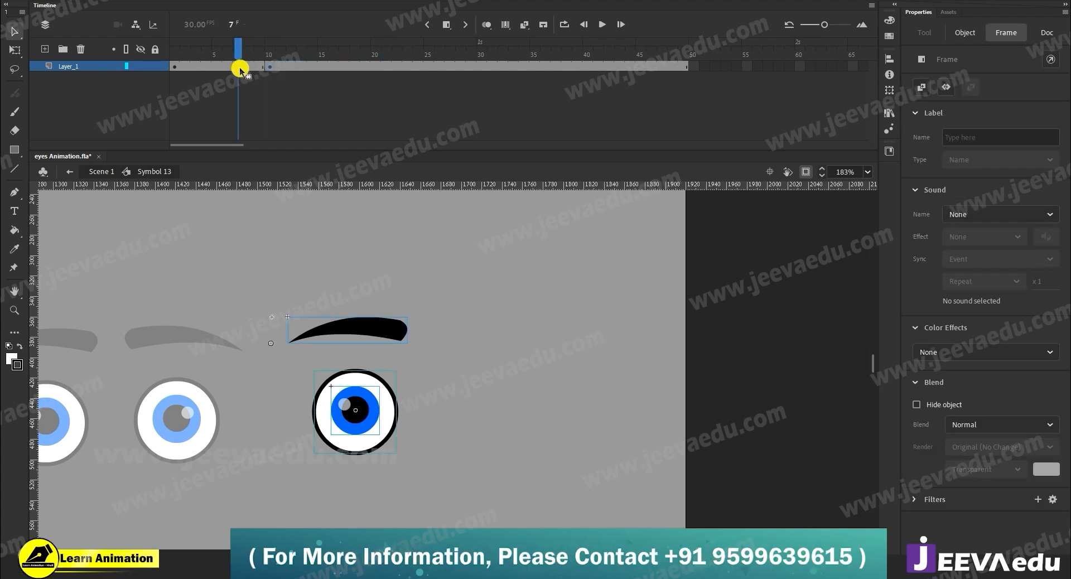
key(F6)
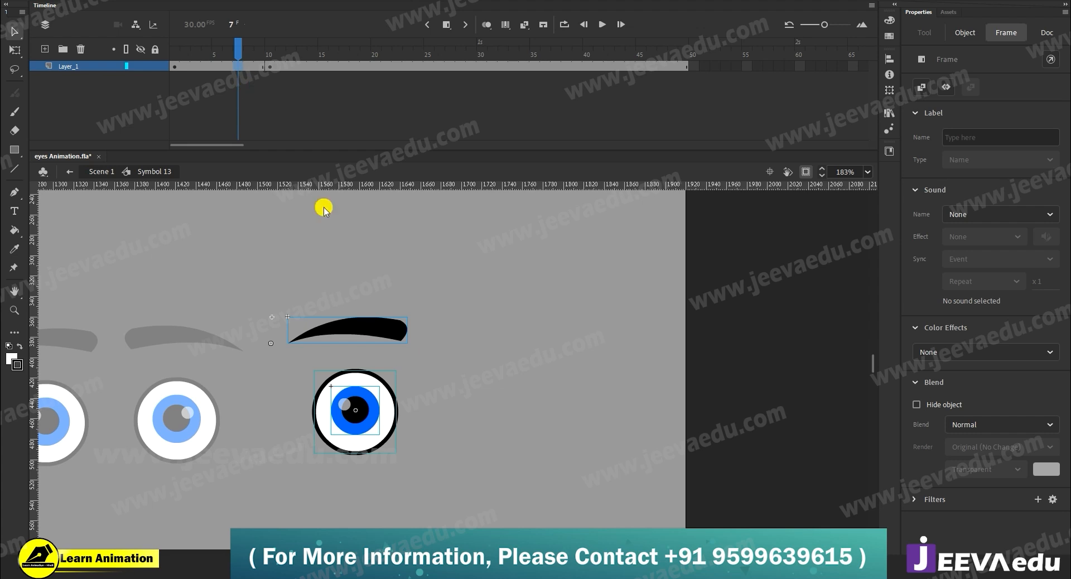
click(459, 451)
Step: Draw a diagonal black line below the eye at frame 7 and pull its middle rightward into a sharp corner
key(ctrl+space)
drag(412, 413, 433, 376)
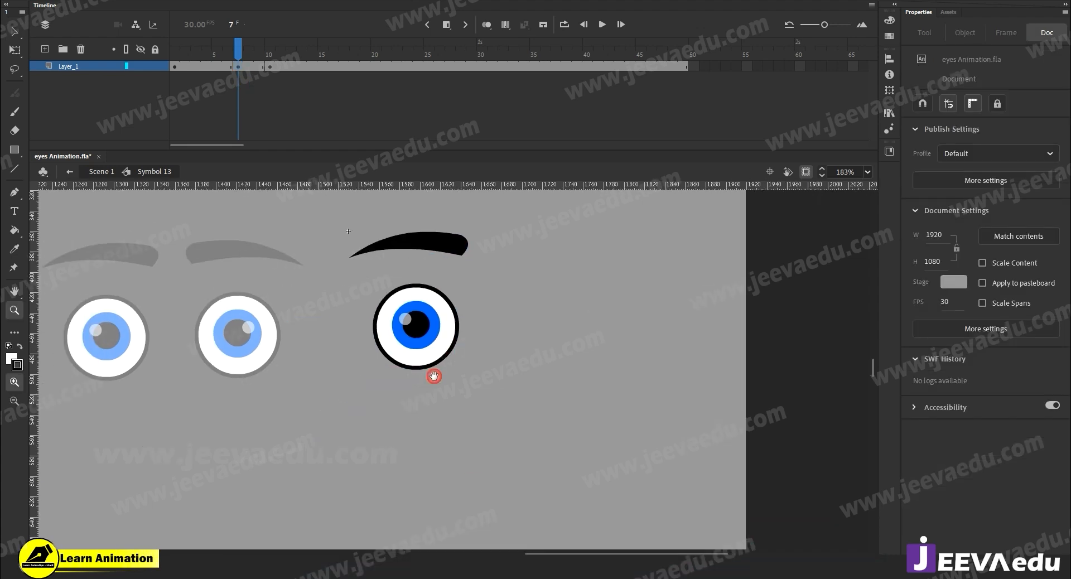
key(n)
drag(328, 407, 377, 492)
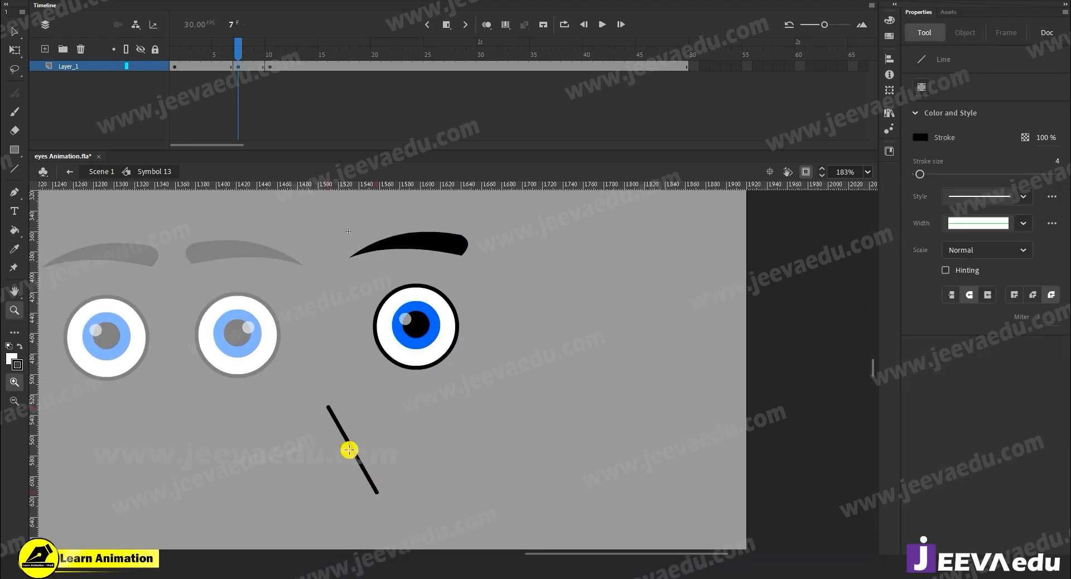
key(v)
drag(361, 453, 459, 454)
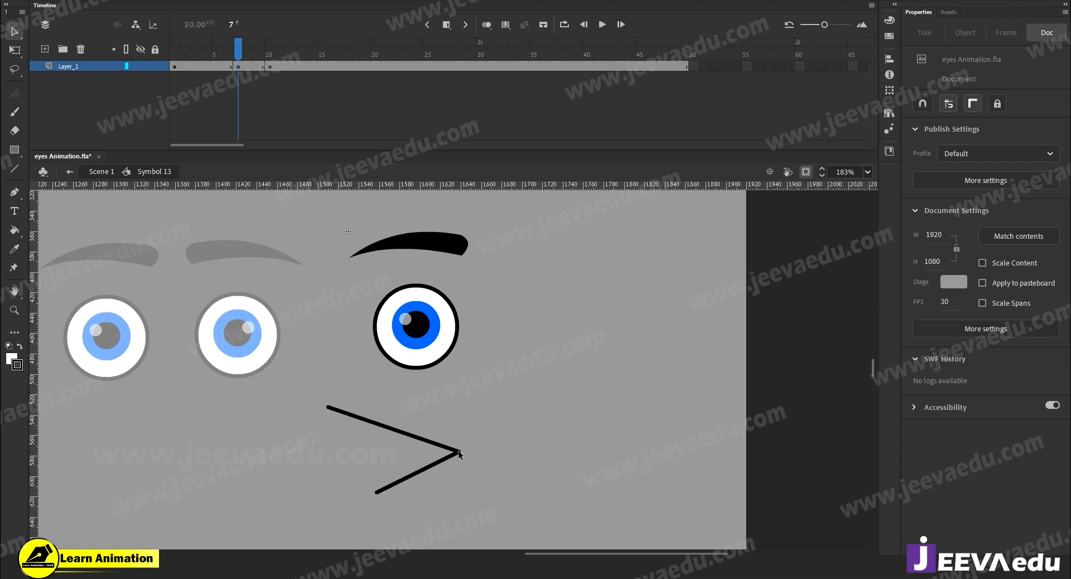
Step: Bend the two lines at frame 7 into curved closed-eye creases meeting at the sharp corner, shortening the lower one and deleting the stray segment
mouse_move(375, 494)
mouse_down()
mouse_move(341, 461)
mouse_move(366, 451)
mouse_up()
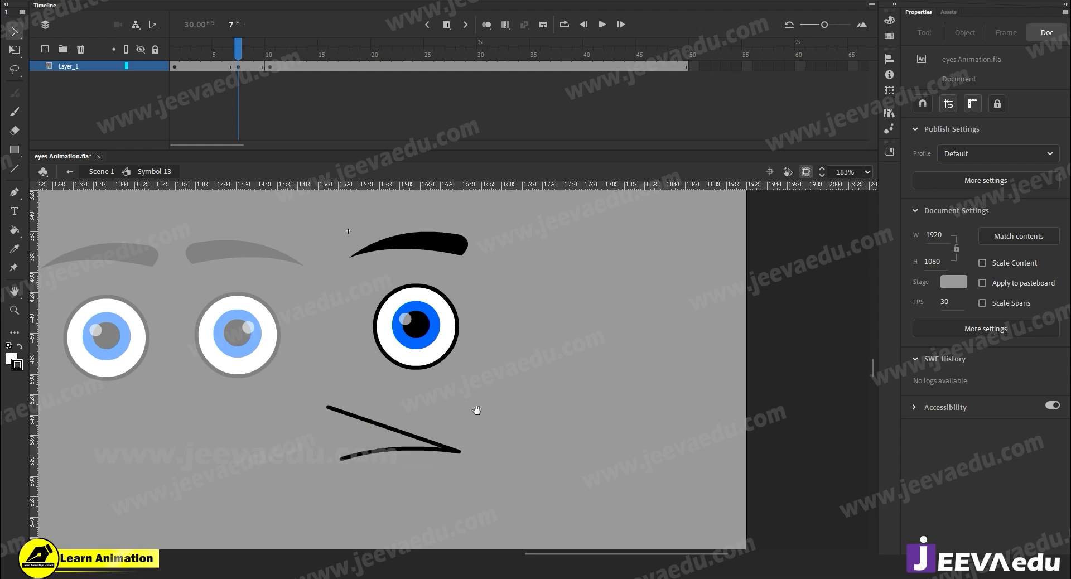
drag(477, 410, 637, 391)
drag(575, 413, 583, 404)
drag(510, 428, 505, 425)
click(503, 439)
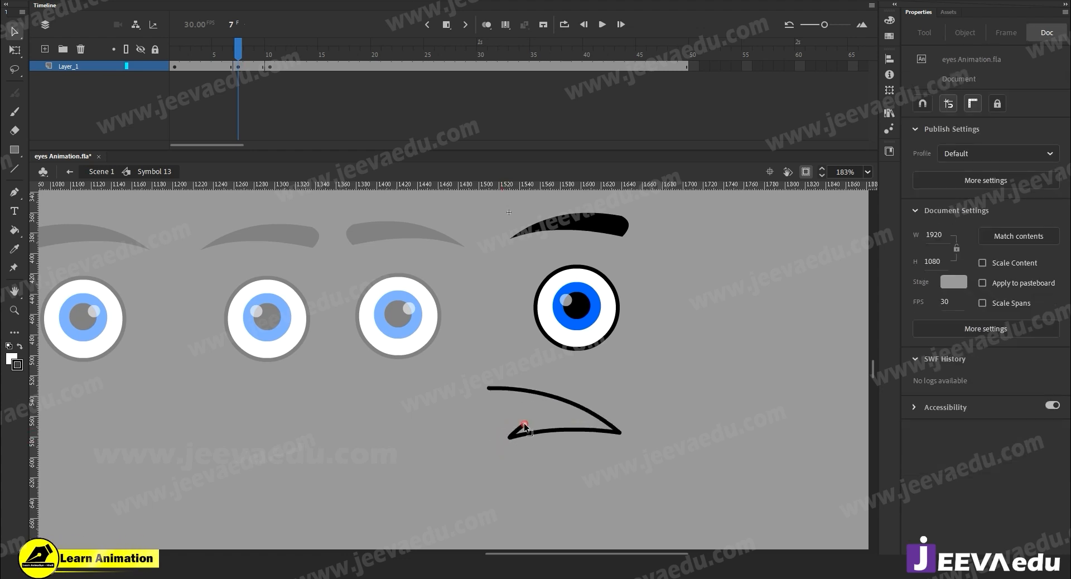
drag(524, 455, 524, 454)
key(Delete)
drag(524, 433, 517, 423)
Step: Group the closed-eye lines and move them up over the eyeball at frame 7
double_click(517, 424)
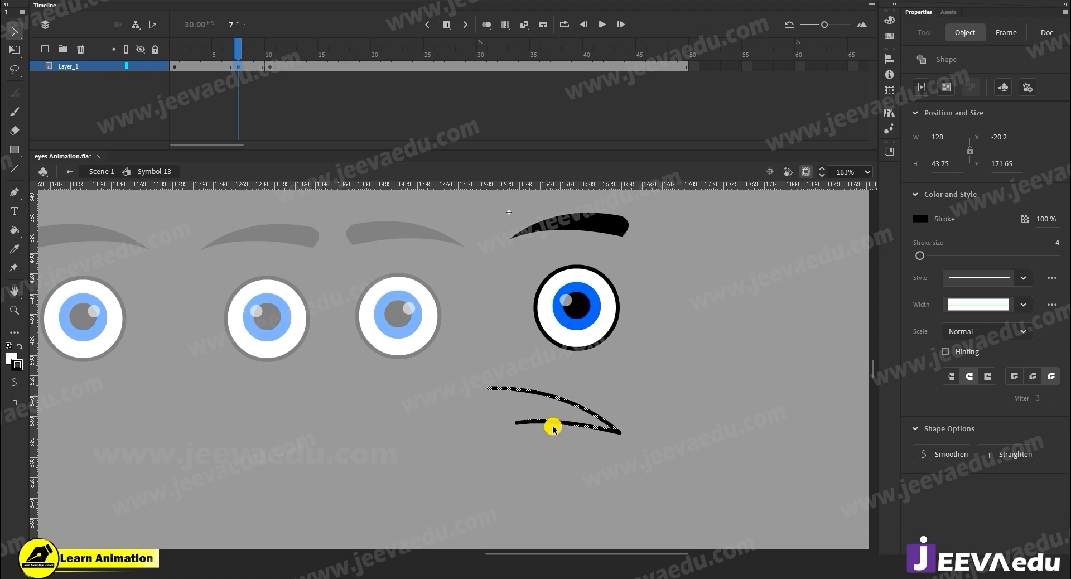
key(ctrl+g)
drag(584, 430, 599, 328)
Step: Scale the closed-eye line group down to about 99 by 33 px so it fits across the eyeball
key(q)
drag(634, 282, 627, 286)
drag(622, 325, 617, 321)
double_click(617, 320)
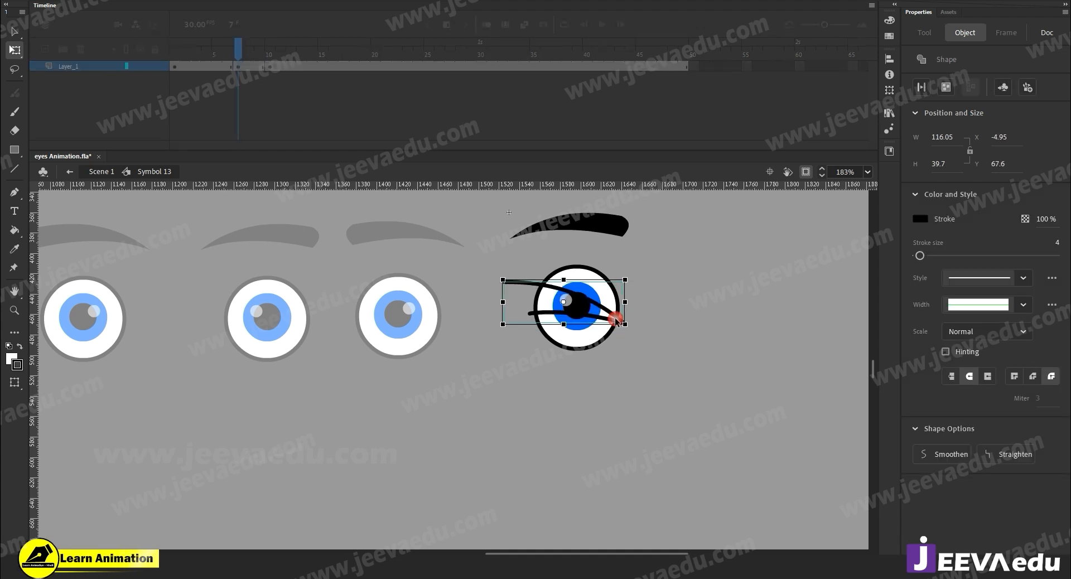
click(507, 281)
drag(505, 280, 522, 285)
drag(623, 322, 622, 320)
double_click(626, 345)
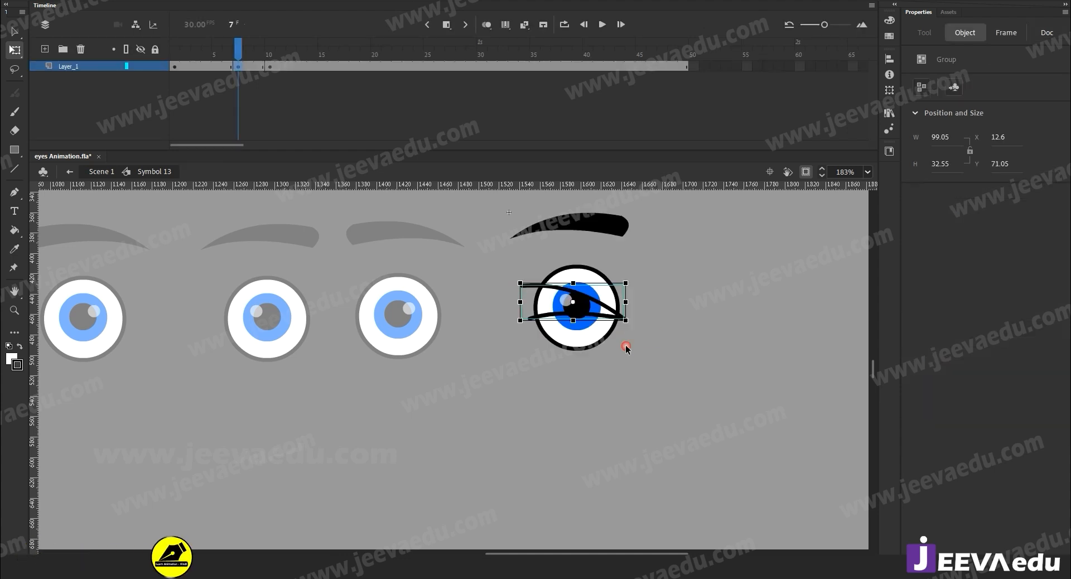
Step: Delete the eyeball and iris at frame 7, keeping the eyebrow and the closed-eye lines
click(605, 317)
click(609, 309)
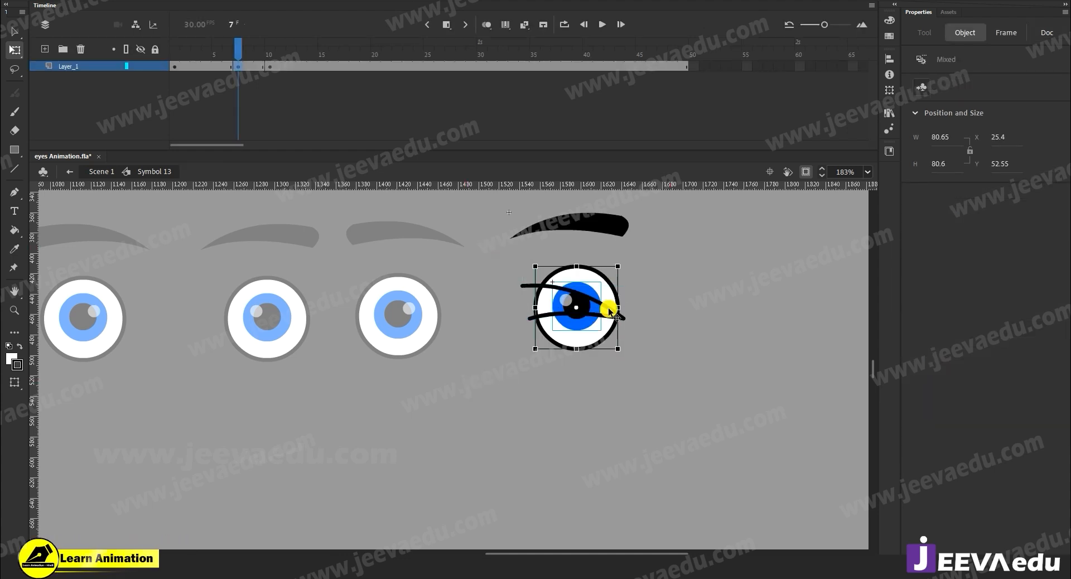
key(Delete)
click(611, 222)
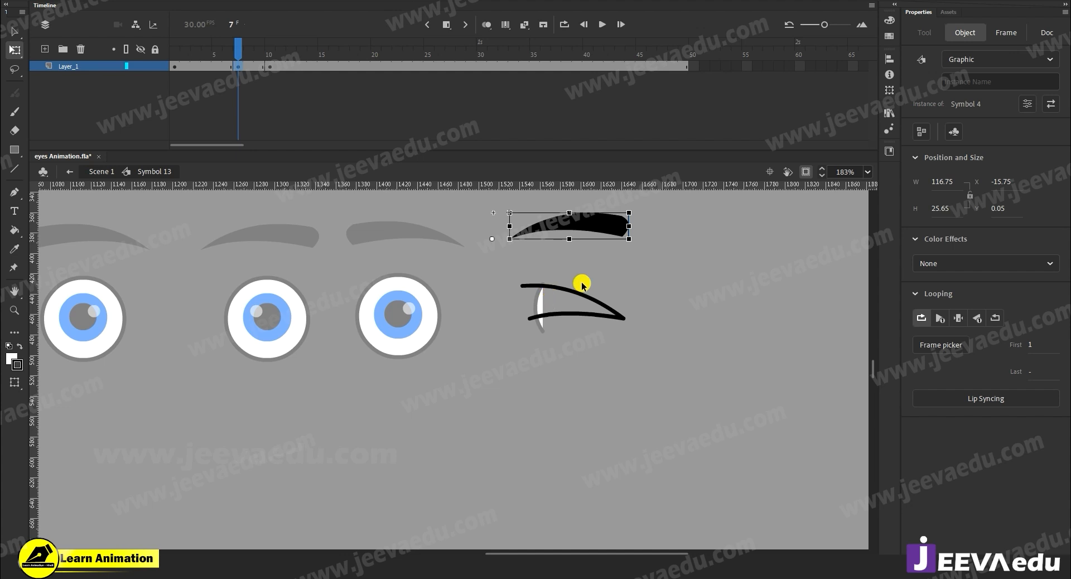
click(583, 310)
click(599, 261)
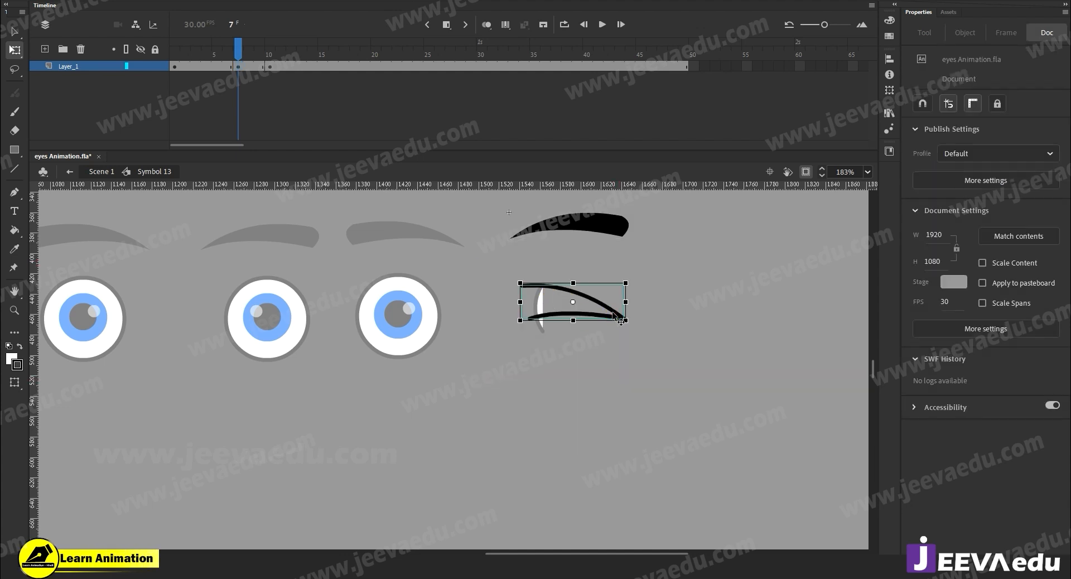
Step: Return to Scene 1 and delete the leftover sliver of eyeball behind the closed-eye lines
double_click(559, 368)
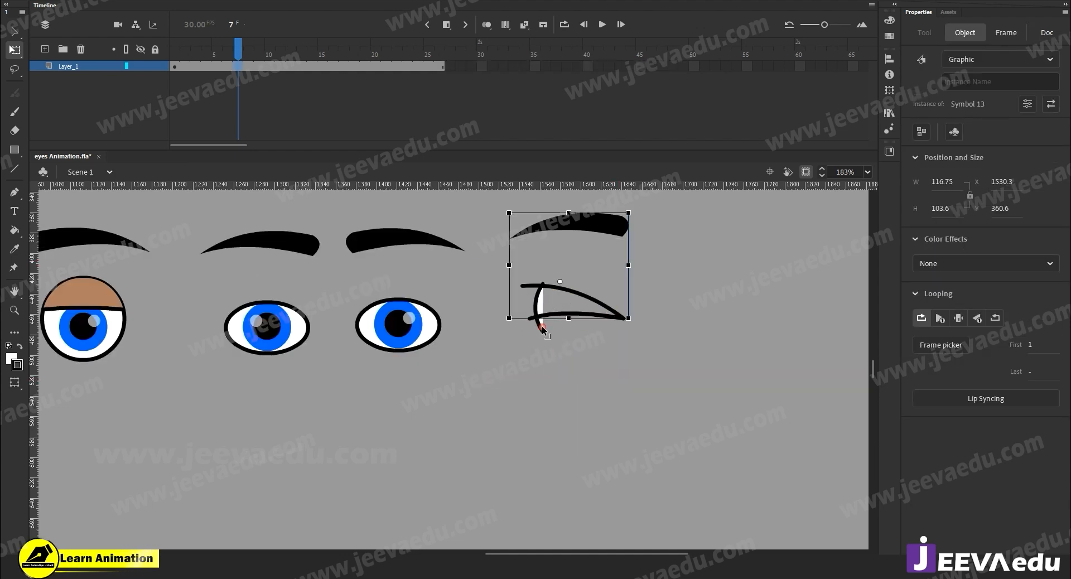
click(539, 329)
key(Delete)
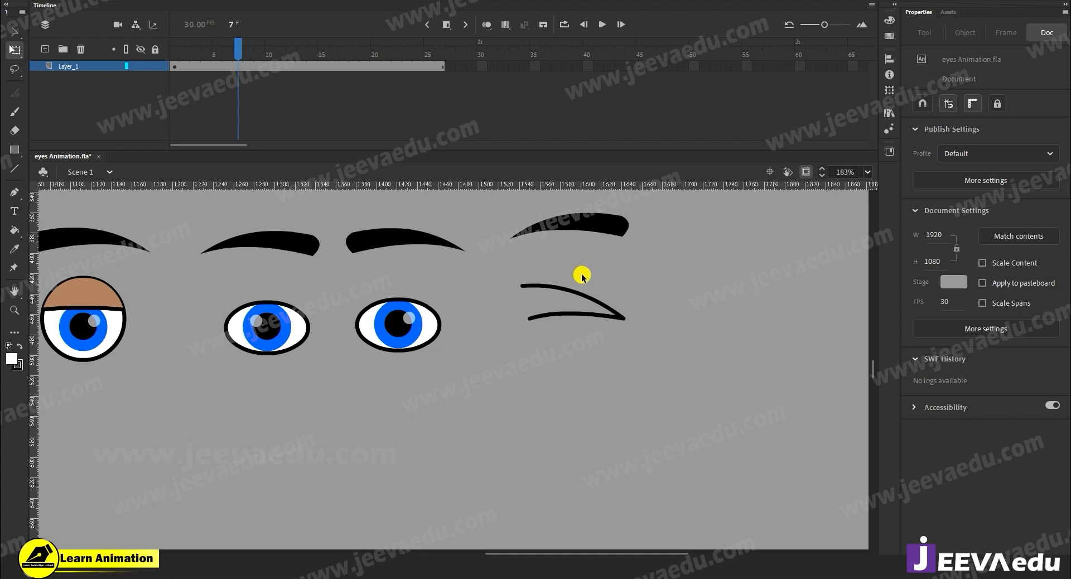
Step: Reopen Symbol 13 and rotate the eyebrow at frame 7 so its thick end drops toward the closed eye
double_click(593, 304)
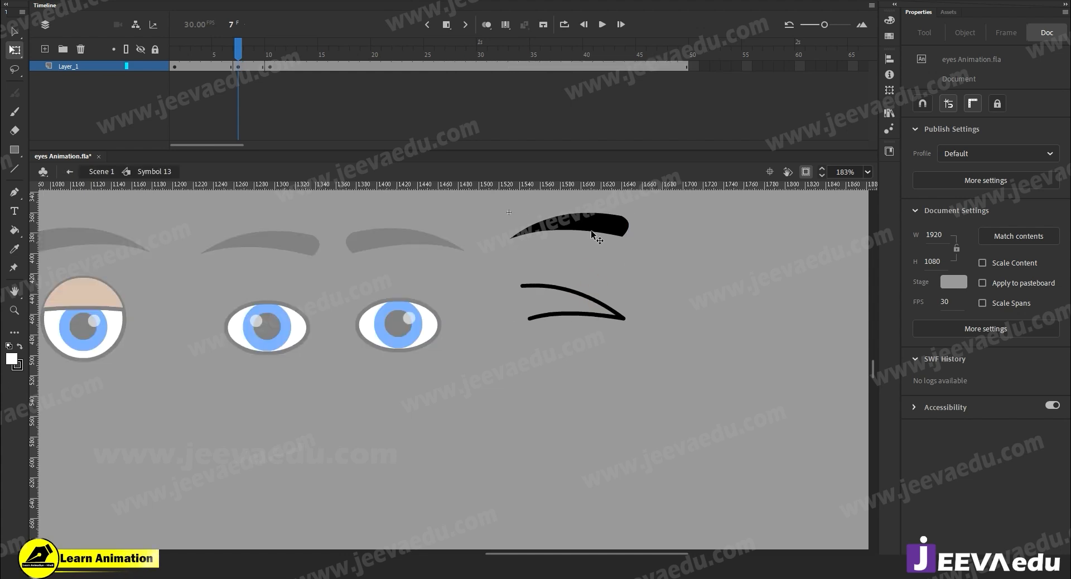
click(608, 225)
drag(630, 212, 634, 223)
Step: Scrub through frames 6 to 14 of Symbol 13 to check the change between open and closed eye
click(229, 64)
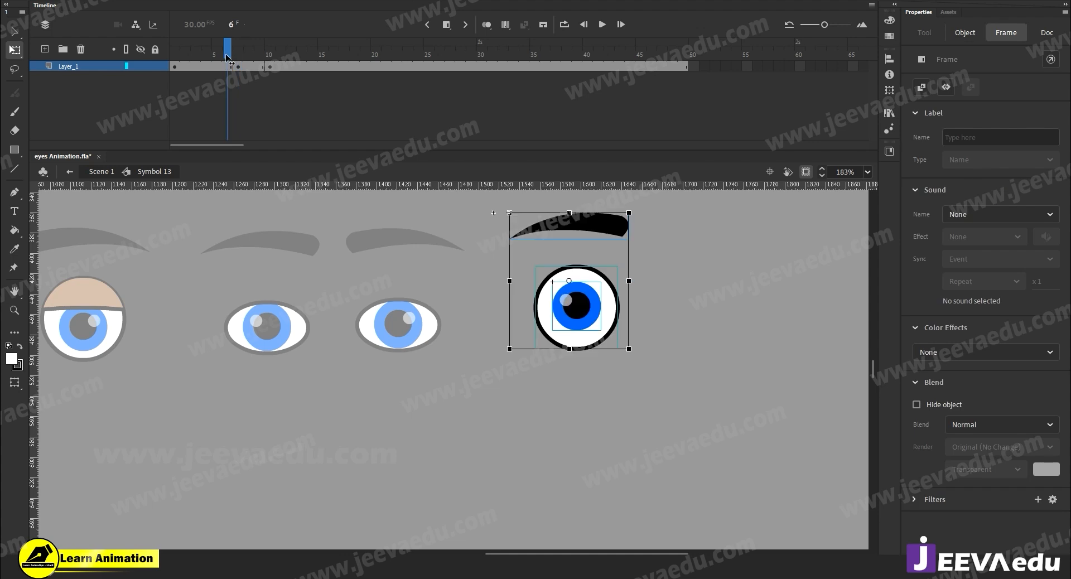
drag(233, 56, 269, 59)
drag(492, 363, 393, 409)
mouse_move(267, 88)
mouse_down()
mouse_move(207, 84)
mouse_move(270, 84)
mouse_move(229, 86)
mouse_move(240, 62)
mouse_move(216, 66)
mouse_move(269, 66)
mouse_move(196, 66)
mouse_move(248, 85)
mouse_up()
key(comma)
key(period)
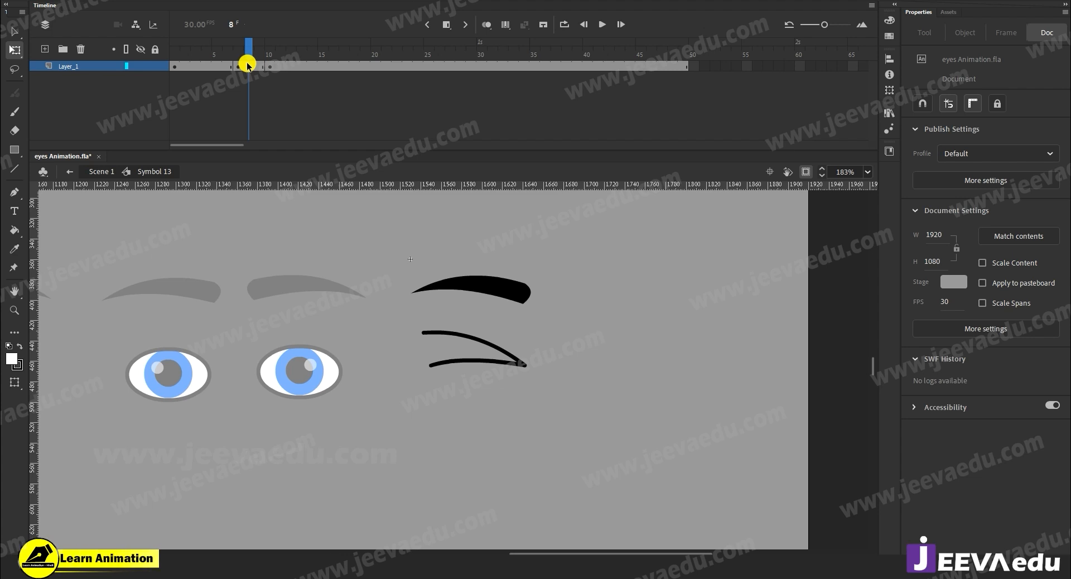
click(236, 60)
drag(239, 60, 301, 97)
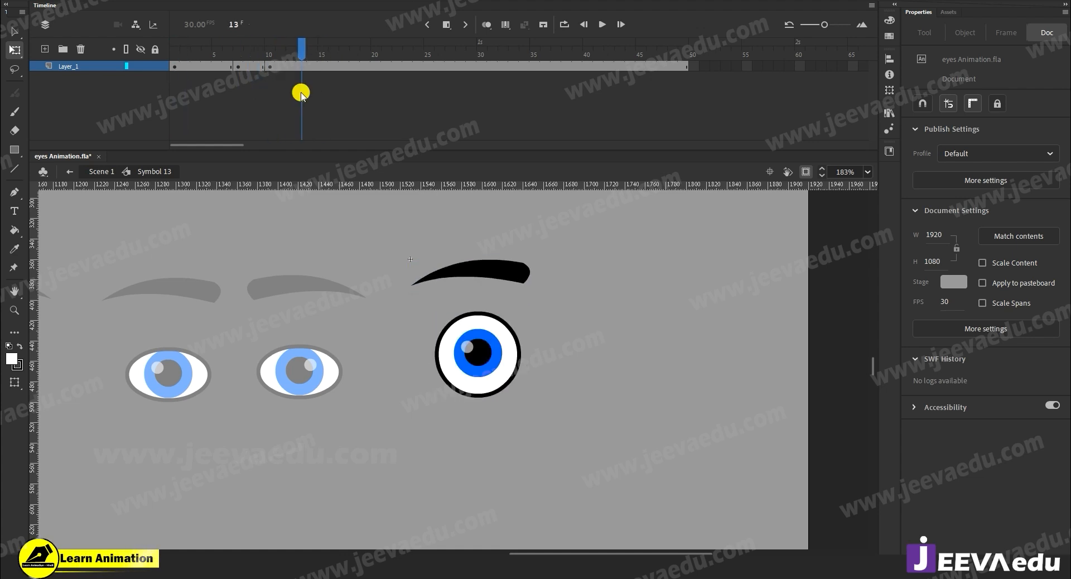
click(499, 351)
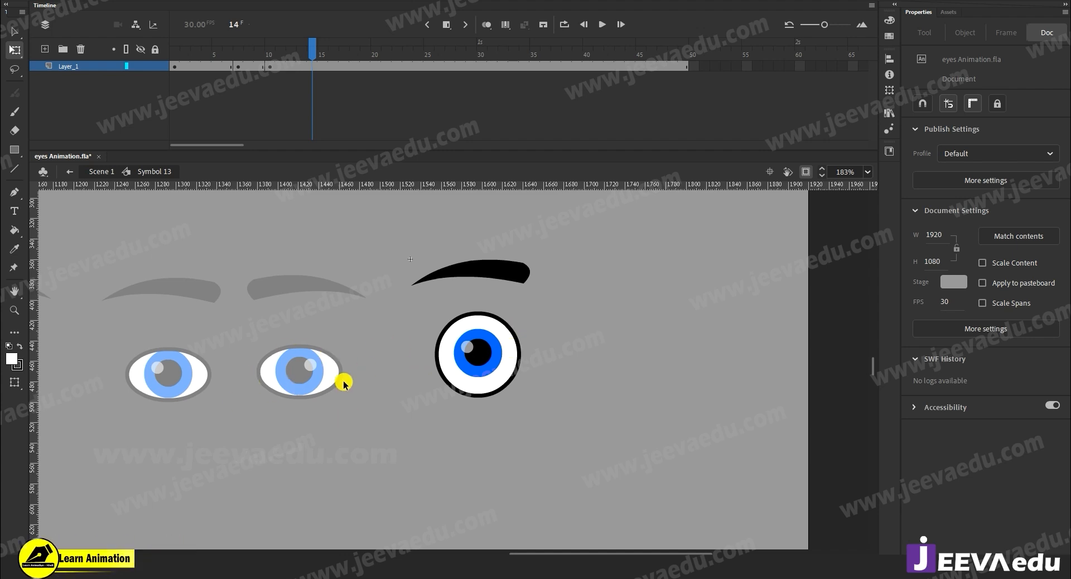
Step: Return to Scene 1 and place a duplicate of the Symbol 13 eye just to its right
drag(490, 442, 873, 453)
key(z)
alt+click(487, 409)
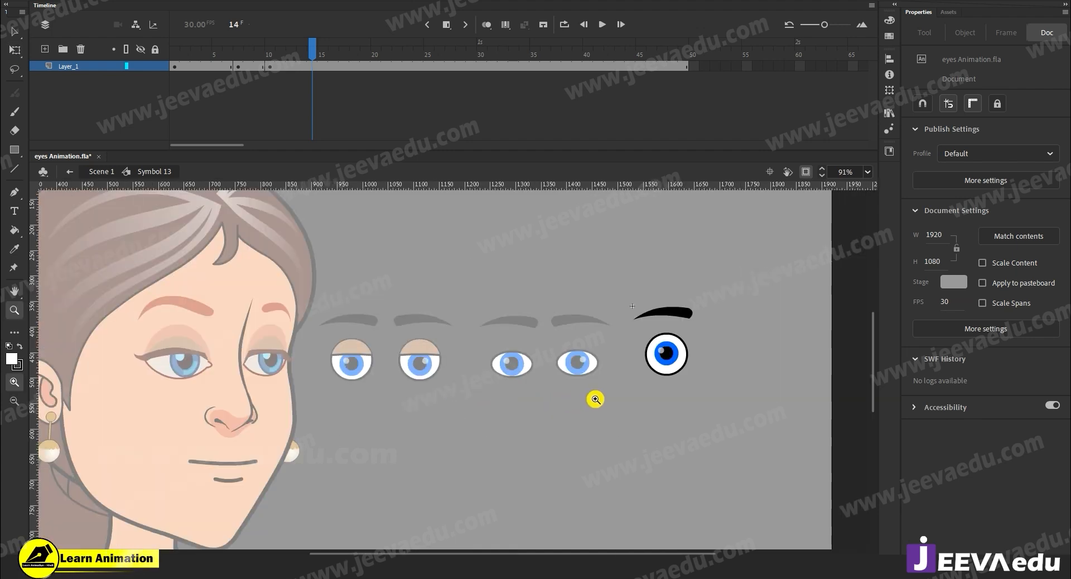
alt+click(535, 362)
click(554, 356)
key(v)
double_click(588, 406)
drag(563, 370, 619, 373)
Step: Flip the duplicated eye horizontally and nudge it right until its X position is 1768.5
click(159, 1)
mouse_move(215, 140)
click(415, 260)
key(shift+Right)
key(shift+Right)
key(shift+Right)
key(shift+Right)
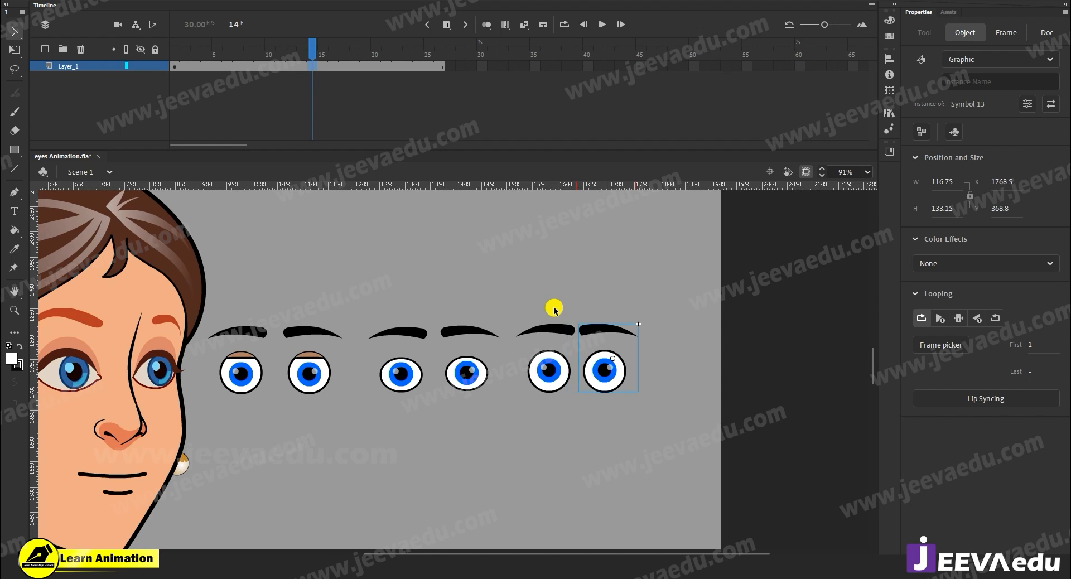
Step: Frame the face and all three eye pairs, play the blink animations in the timeline and test the movie
key(z)
alt+click(411, 433)
drag(668, 302, 329, 373)
drag(459, 423, 493, 434)
key(Return)
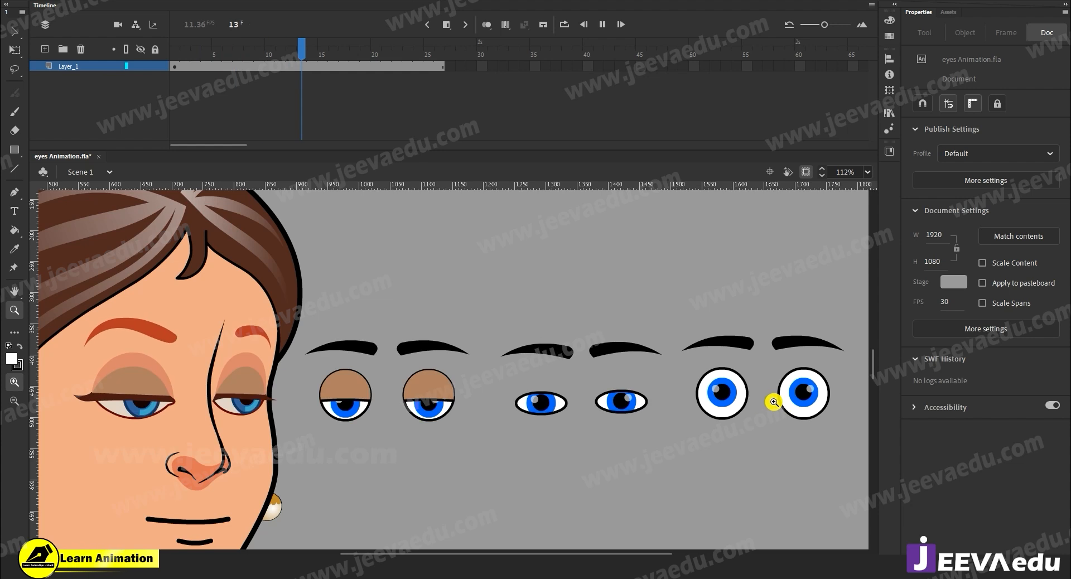
key(Return)
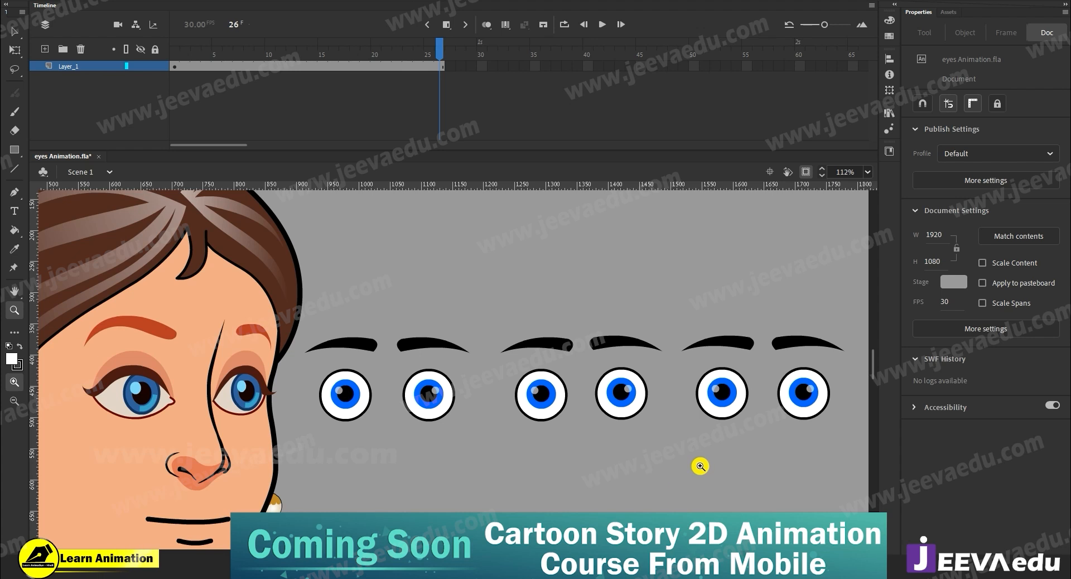
key(ctrl+Return)
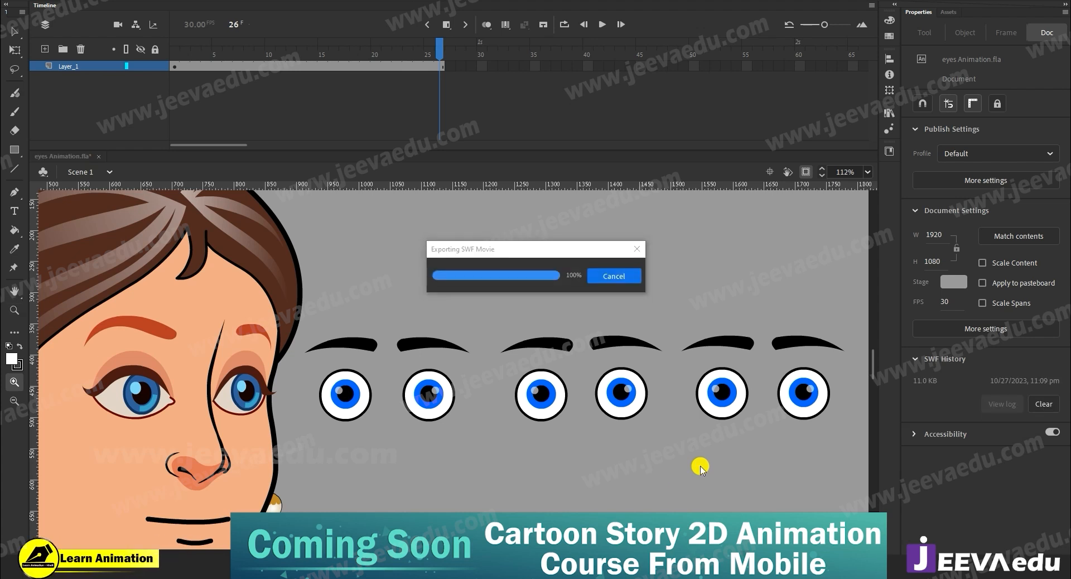